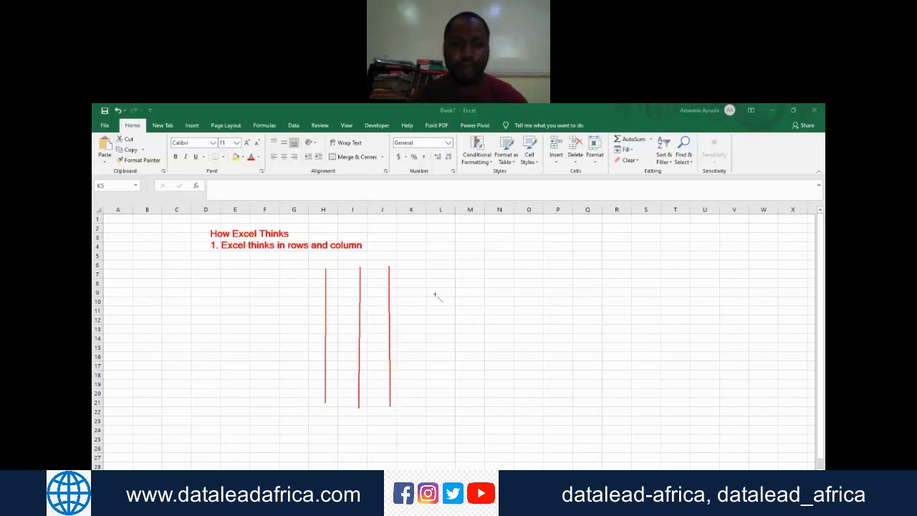
Step: Complete the red grid sketch below the heading by adding two vertical lines and five horizontal lines across the columns
left_click_drag(416, 268, 420, 406)
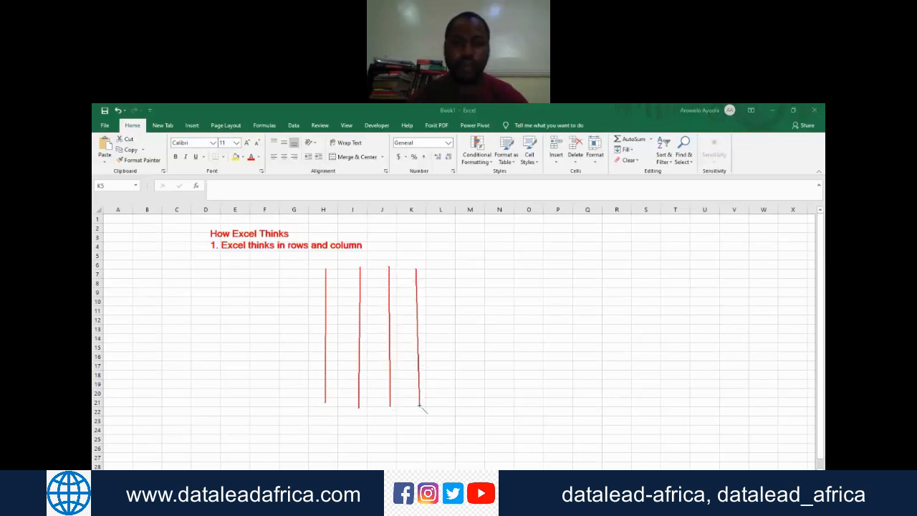
left_click_drag(444, 270, 451, 407)
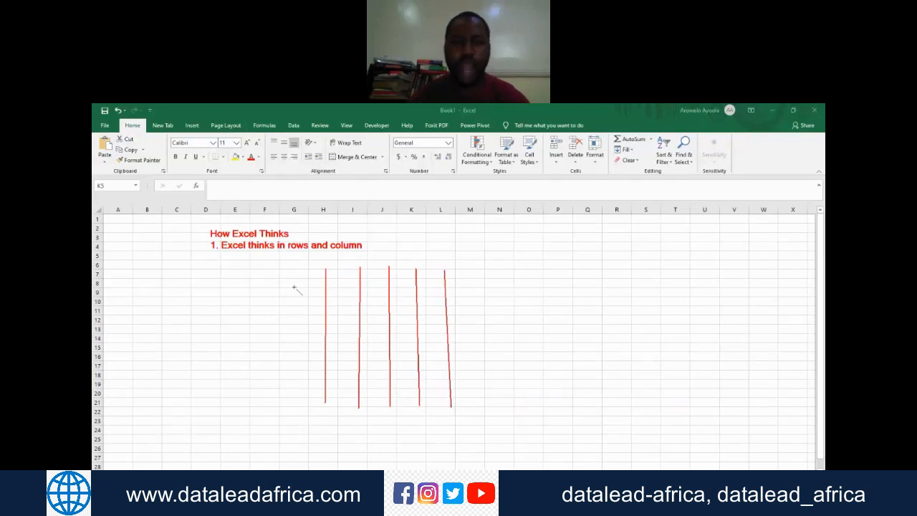
left_click_drag(284, 285, 466, 281)
mouse_move(289, 314)
left_mouse_down()
mouse_move(457, 318)
mouse_move(466, 310)
left_mouse_up()
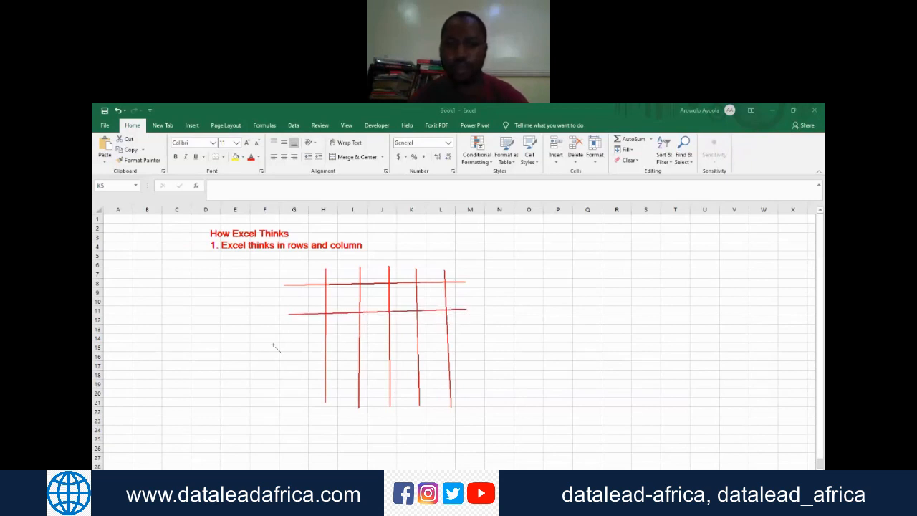
left_click_drag(291, 343, 495, 342)
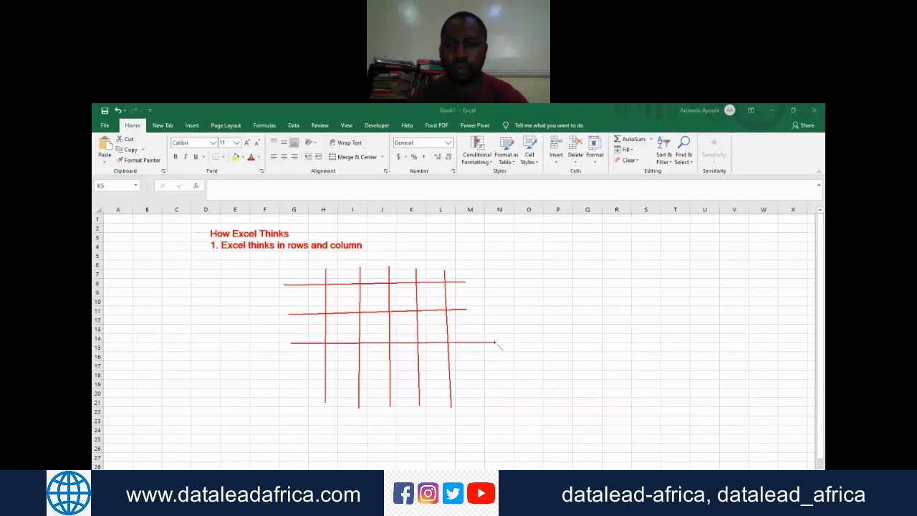
mouse_move(296, 370)
left_mouse_down()
mouse_move(463, 378)
mouse_move(482, 370)
left_mouse_up()
left_click_drag(307, 394, 476, 394)
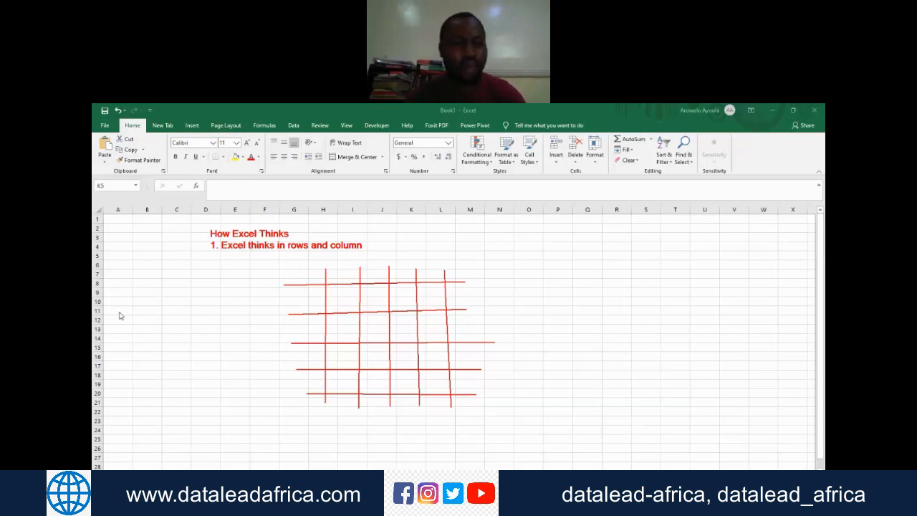
Step: Mark the grid's columns with strokes above it and four rows with strokes beside it, then clear all annotations
mouse_move(301, 269)
left_mouse_down()
mouse_move(434, 273)
mouse_move(459, 263)
left_mouse_up()
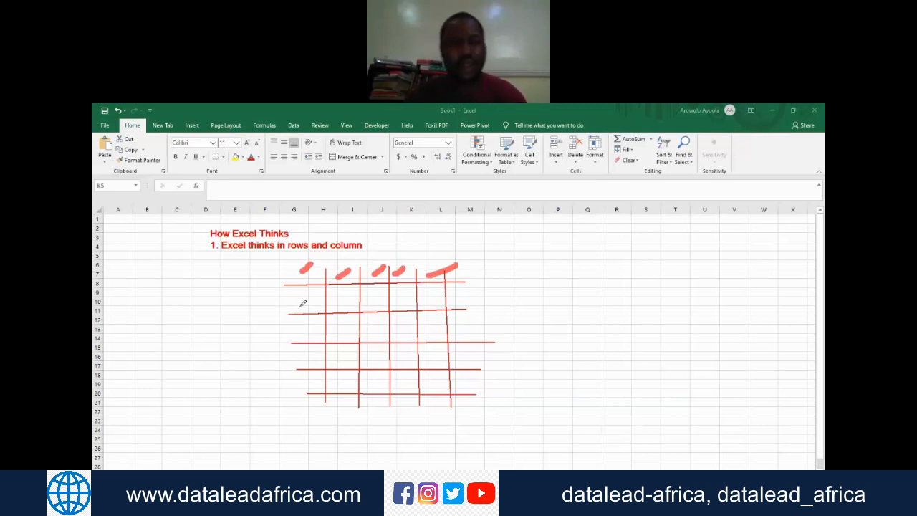
mouse_move(253, 302)
left_mouse_down()
mouse_move(312, 302)
mouse_move(238, 327)
left_mouse_up()
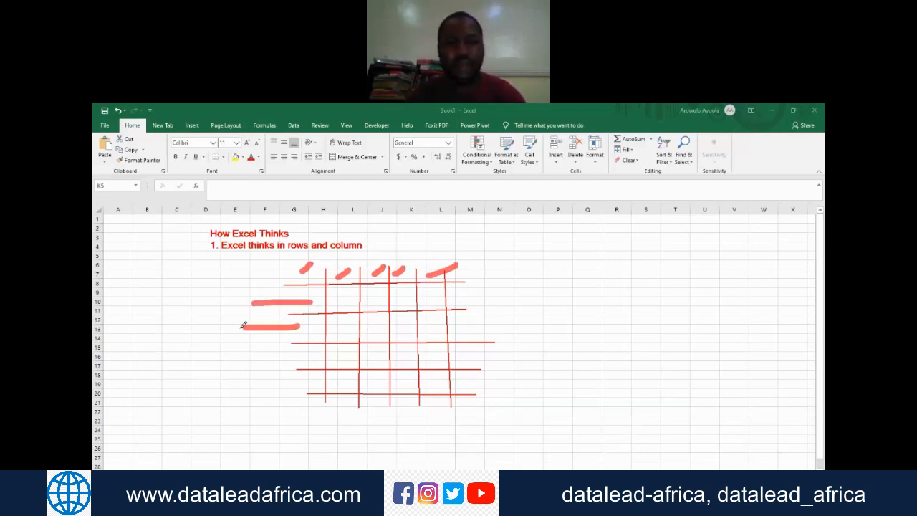
left_click_drag(305, 361, 198, 366)
left_click_drag(301, 381, 221, 387)
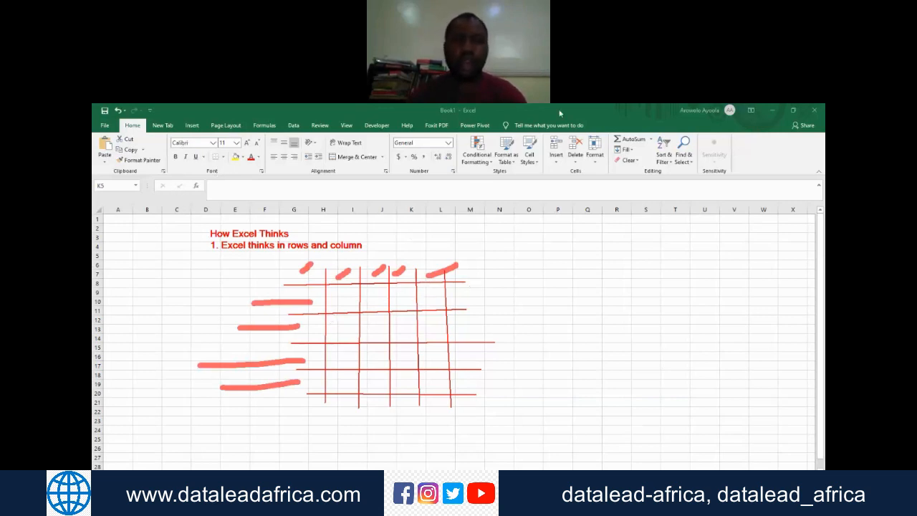
left_click(608, 115)
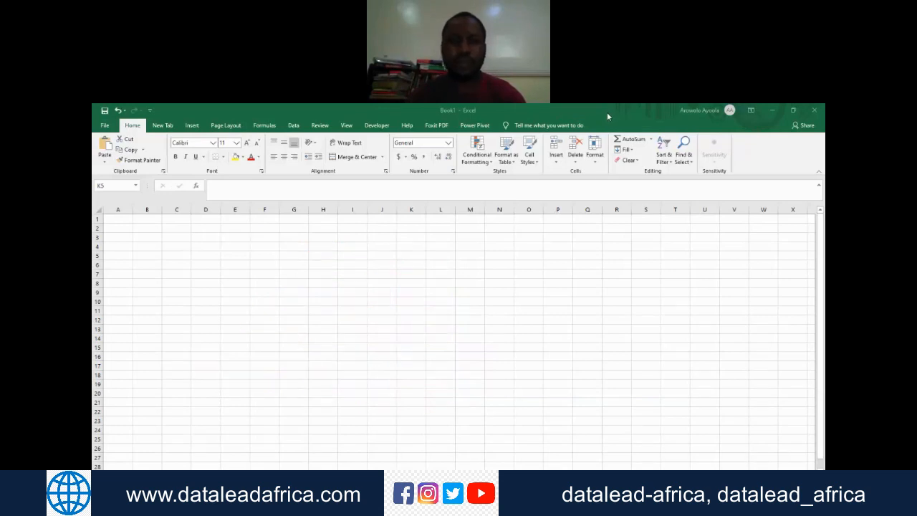
Step: Highlight the whole of column A, followed by only its first cell, A1
left_click(118, 209)
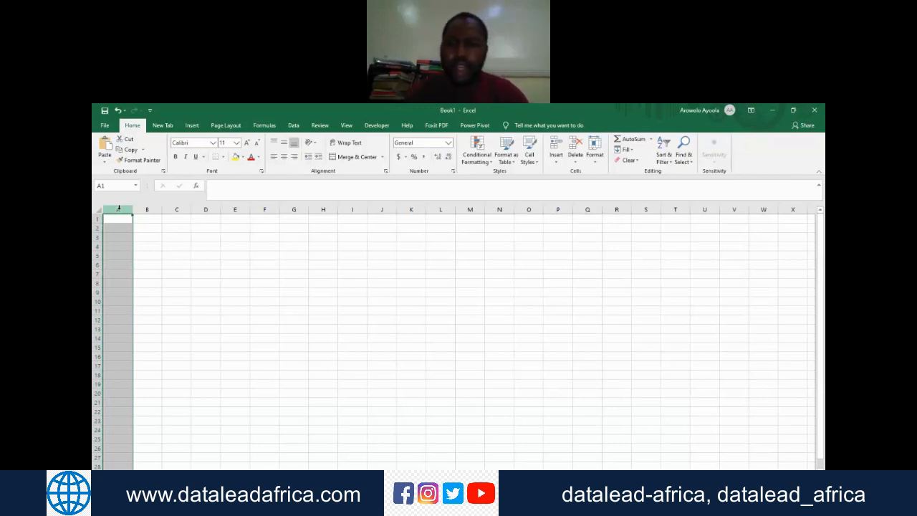
left_click(721, 351)
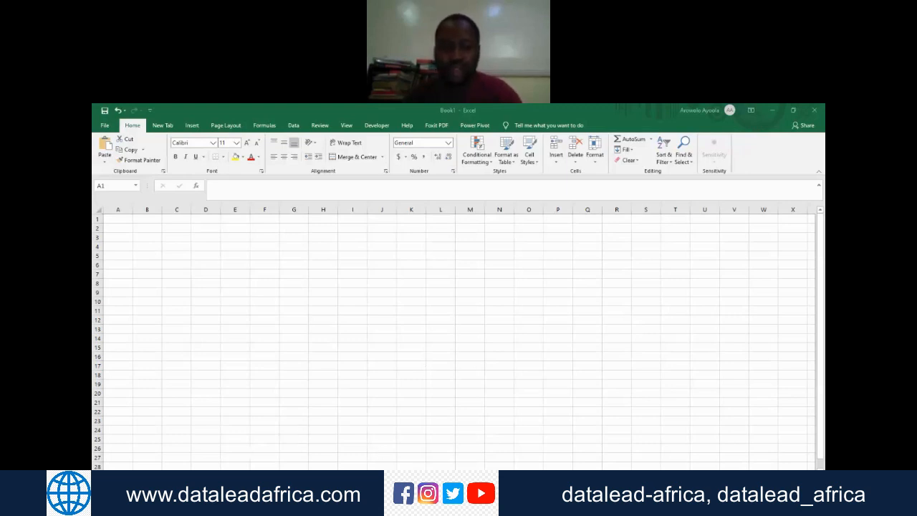
left_click(118, 210)
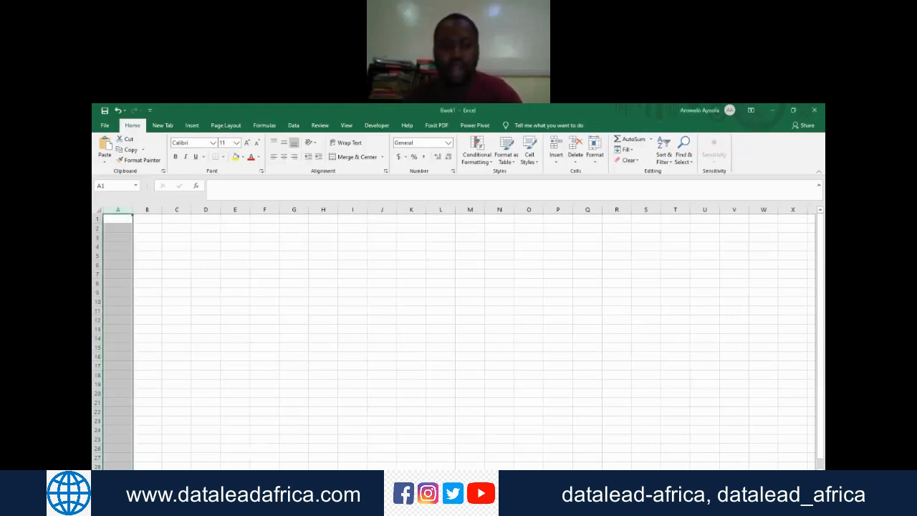
left_click(118, 220)
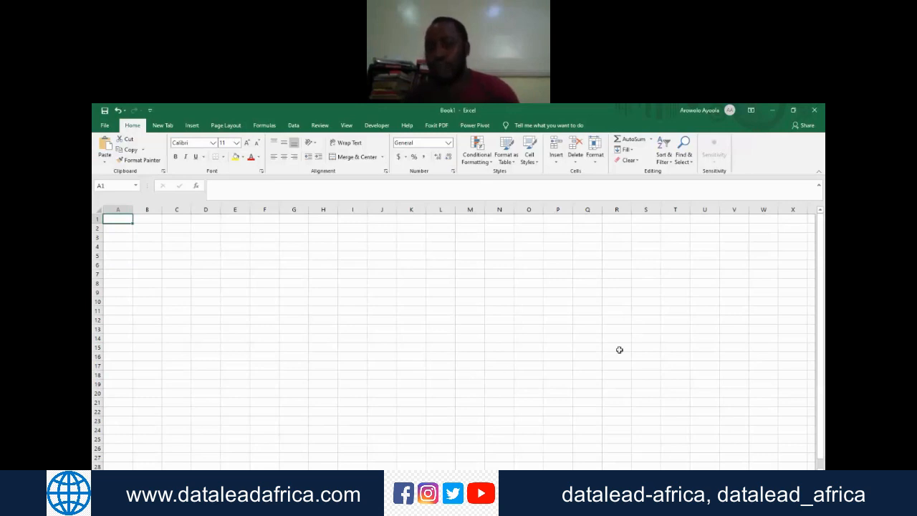
left_click(676, 352)
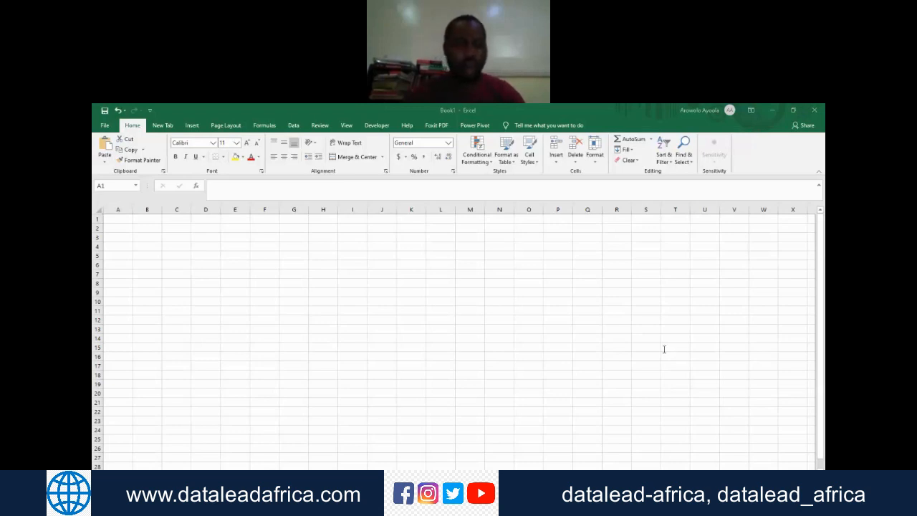
left_click(123, 217)
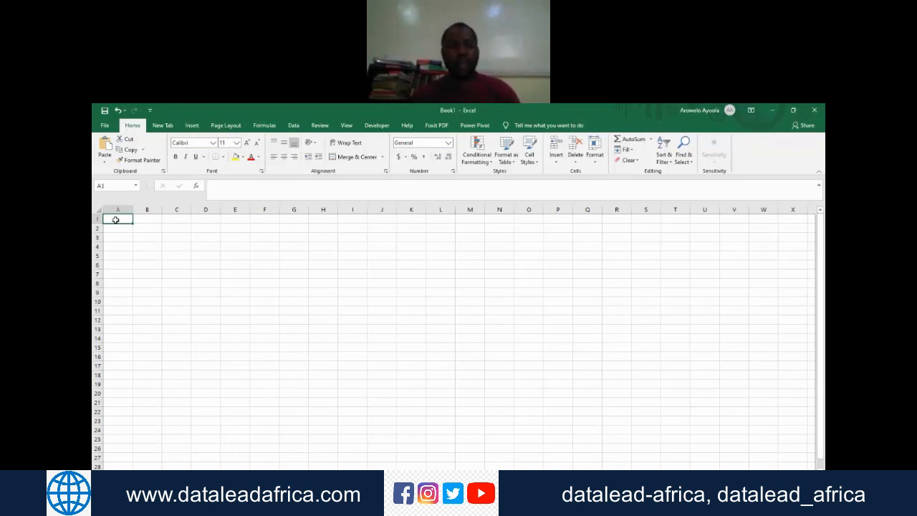
left_click(663, 348)
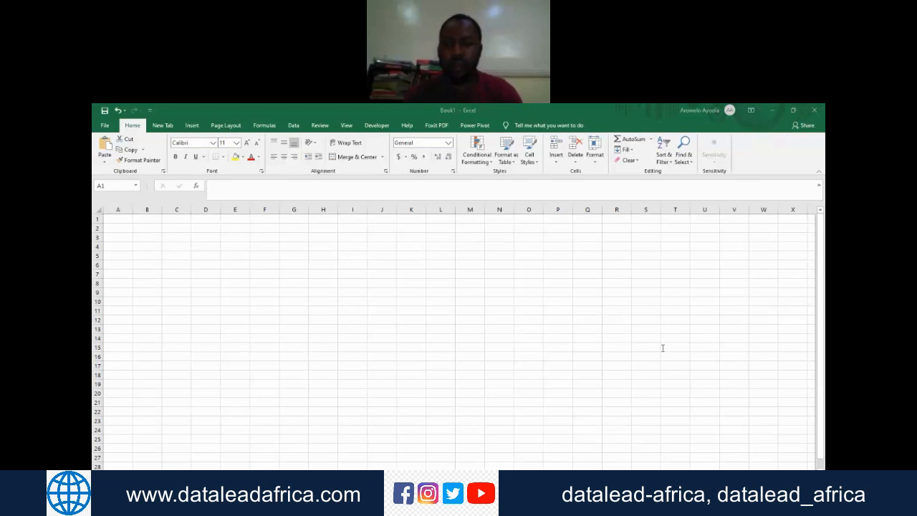
Step: Jump from cell A1 to the last row of the worksheet and on to its last column
left_click(126, 218)
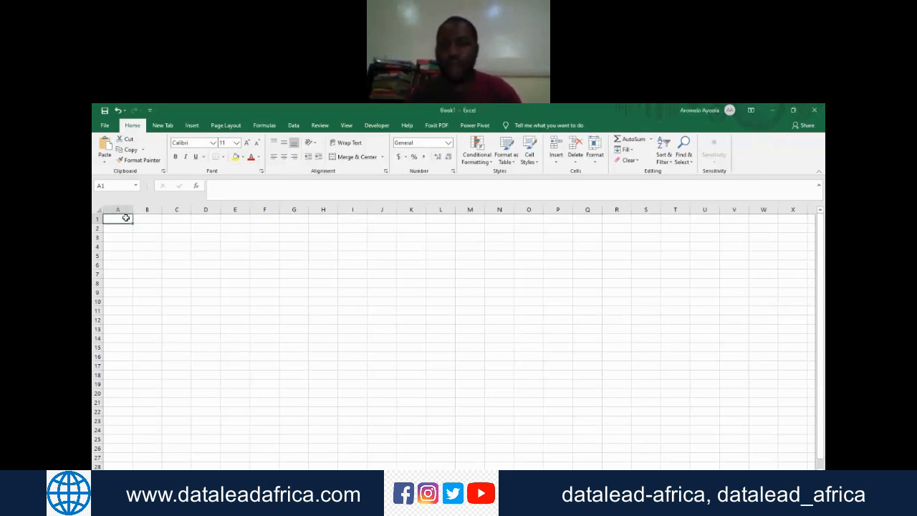
key("ctrl+Down")
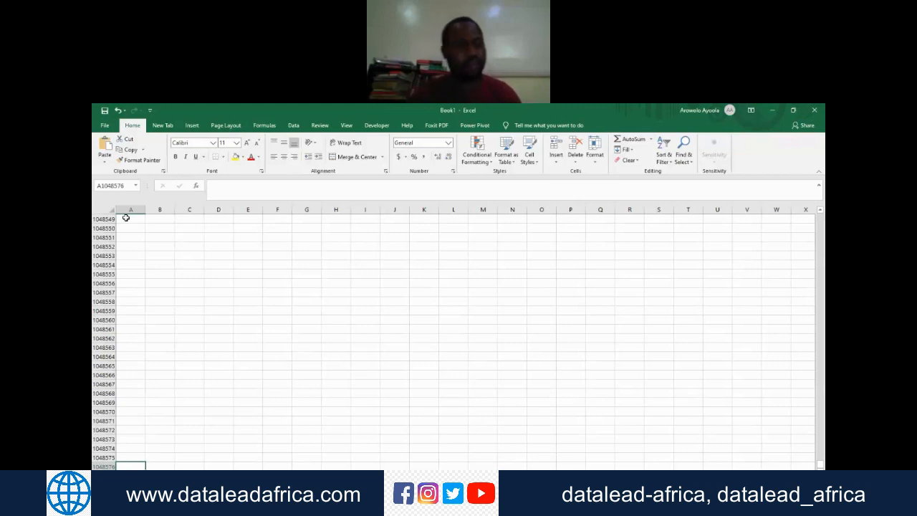
left_click(692, 345)
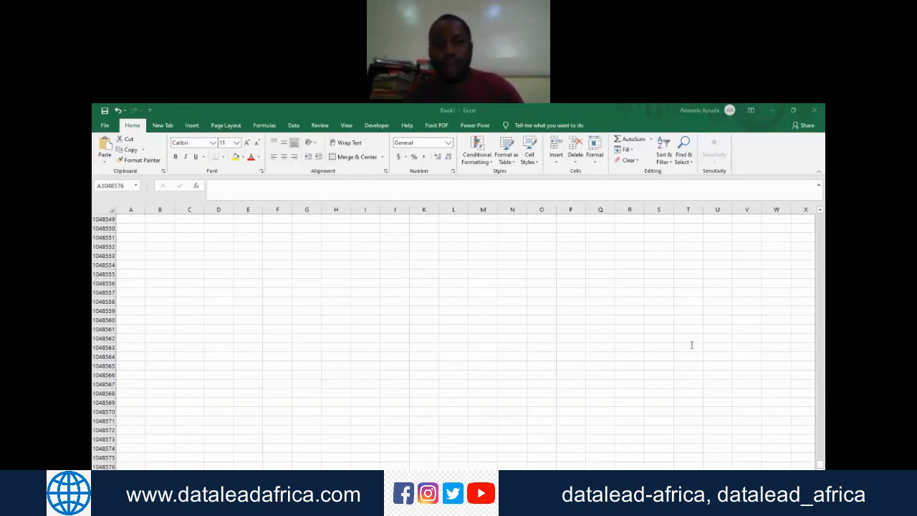
left_click(136, 465)
key("ctrl+Right")
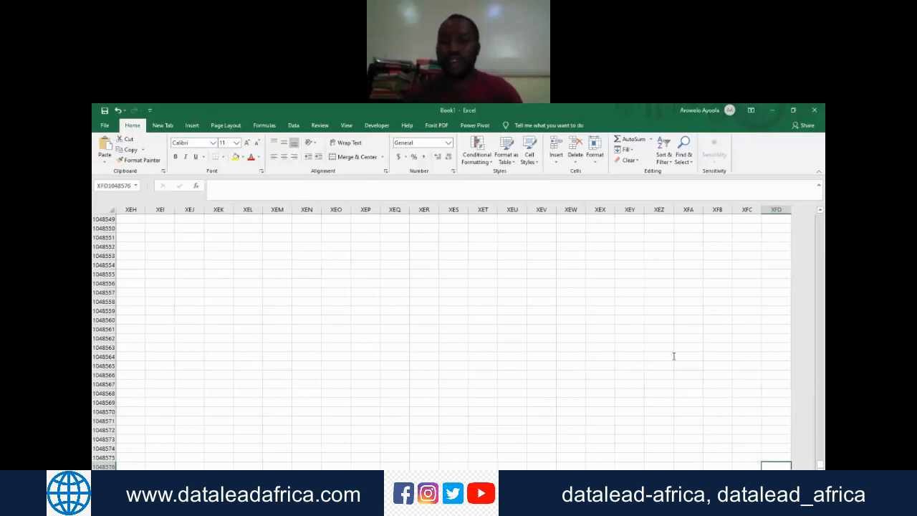
Step: Return from the worksheet's far corner to the first row and back to cell A1
key("ctrl+Home")
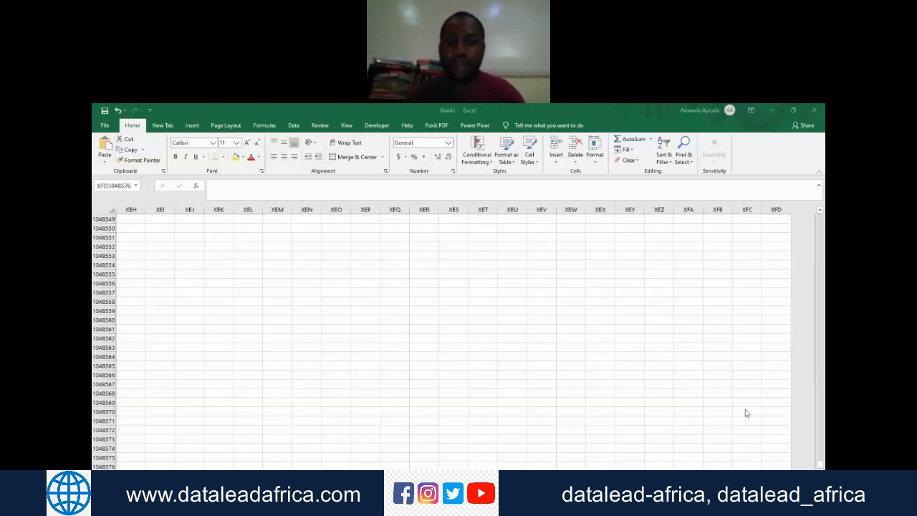
left_click(735, 452)
key("Left")
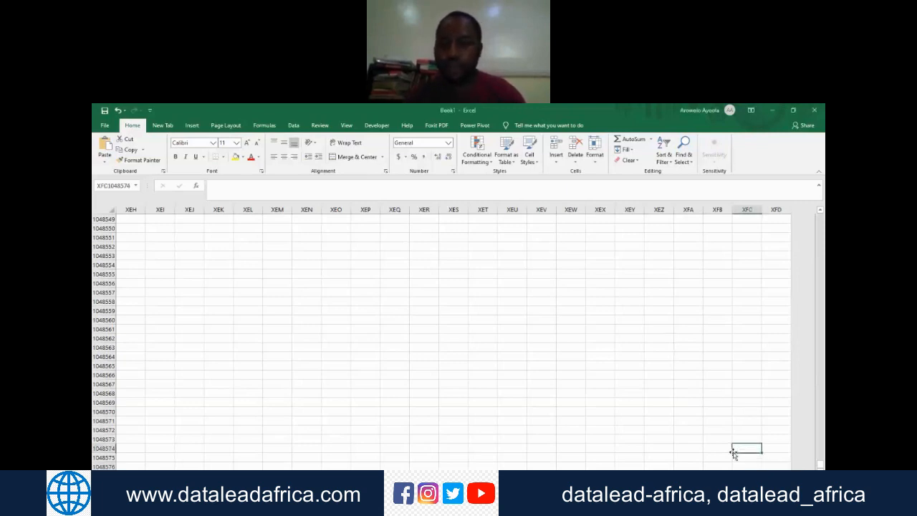
key("ctrl+Up")
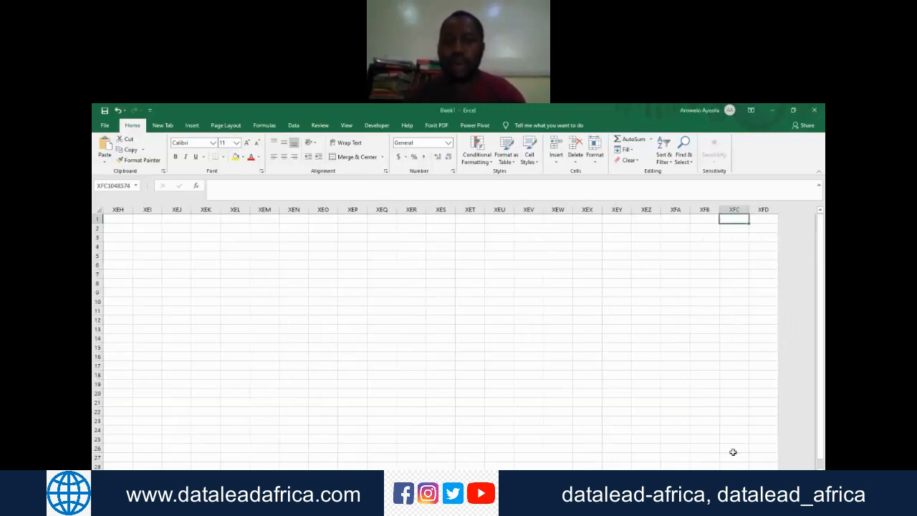
key("ctrl+Left")
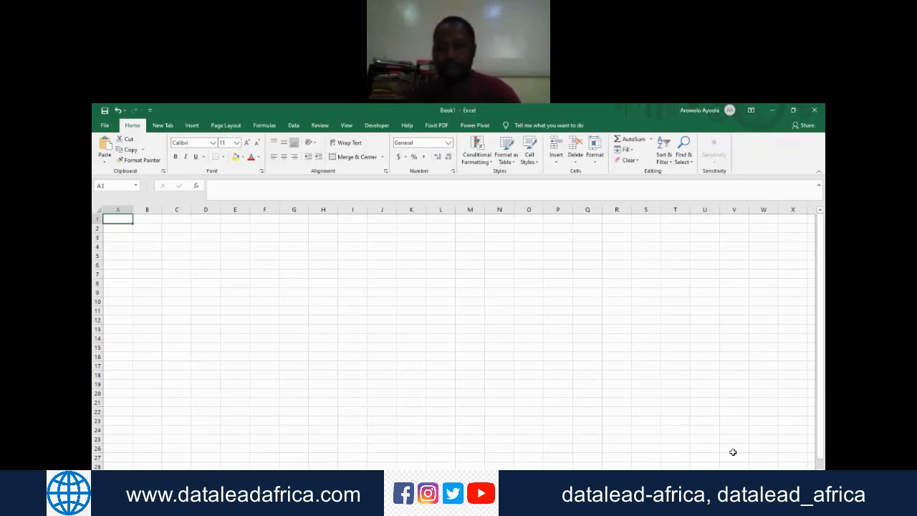
left_click(821, 275)
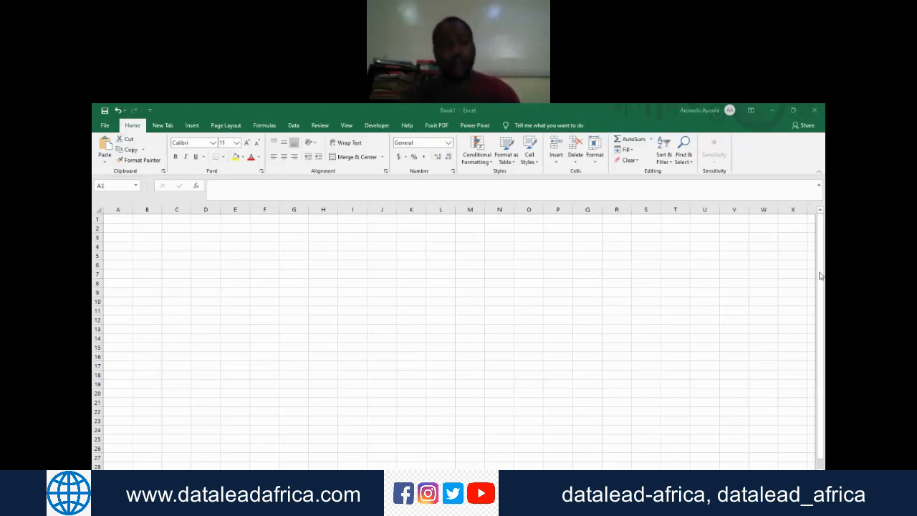
left_click(120, 220)
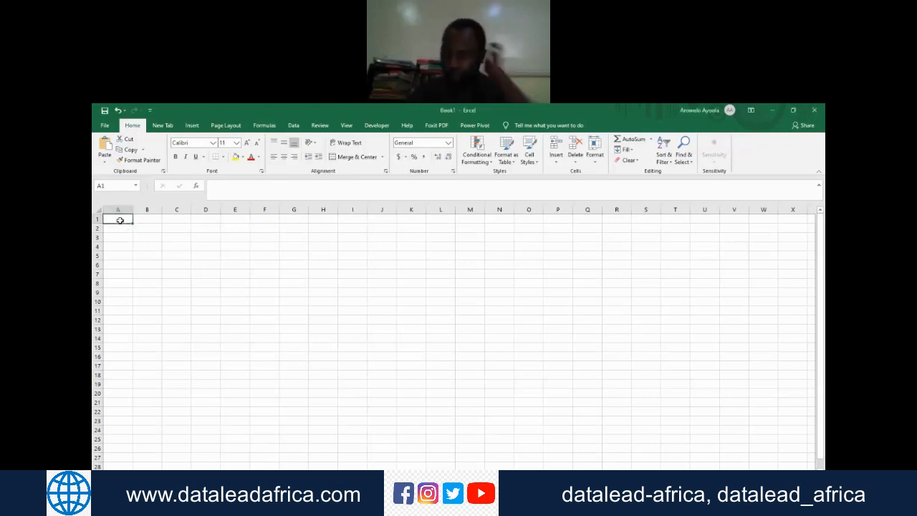
left_click(674, 347)
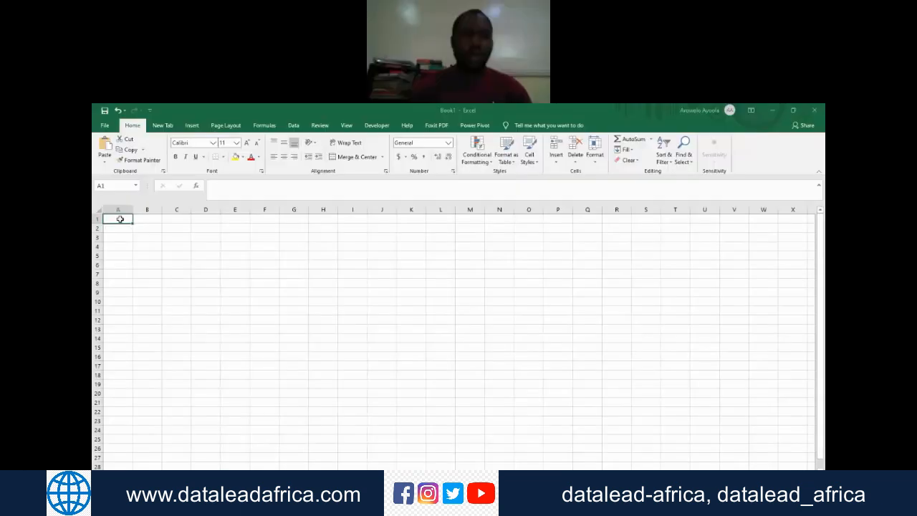
double_click(120, 219)
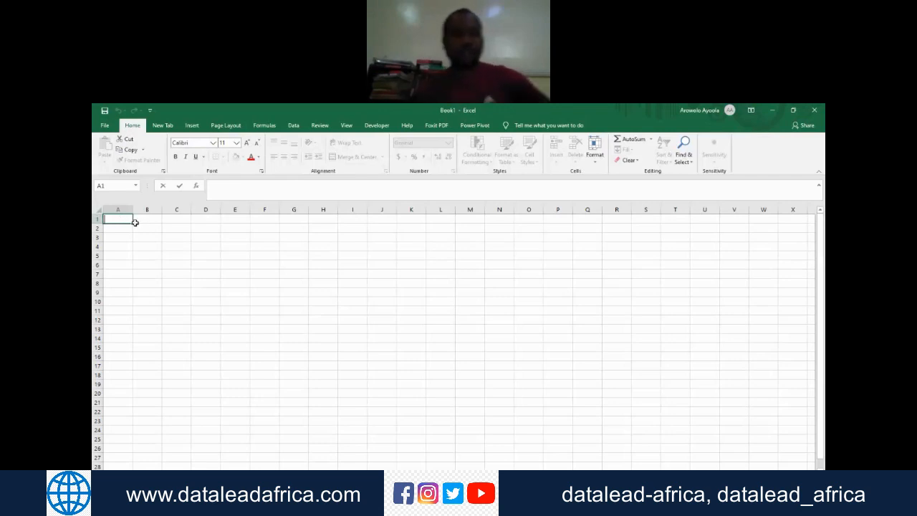
key("Escape")
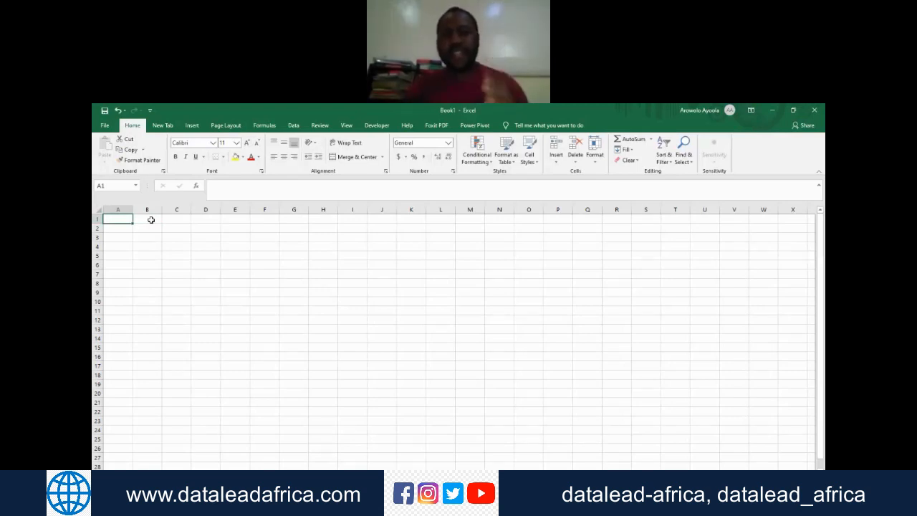
left_click(508, 385)
Step: Examine the cell references of A1, A2, A3 and B2 by selecting each cell
left_click(121, 220)
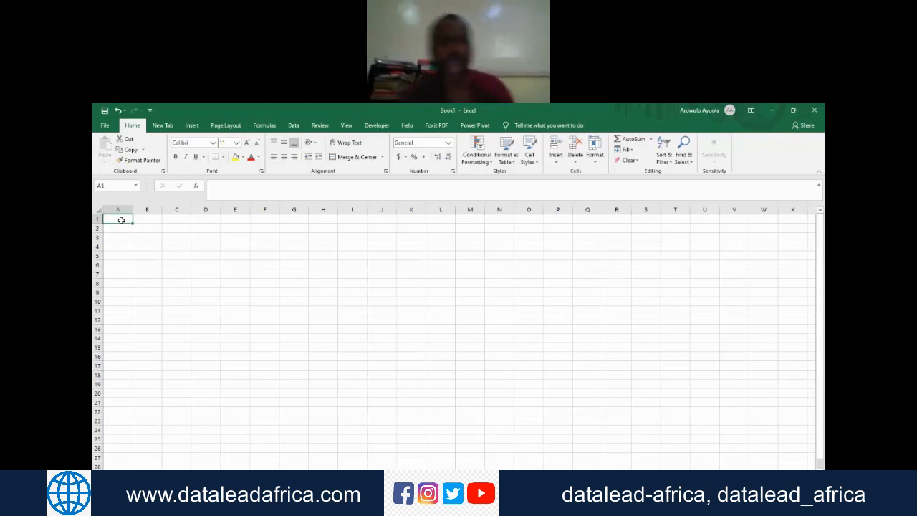
left_click(124, 187)
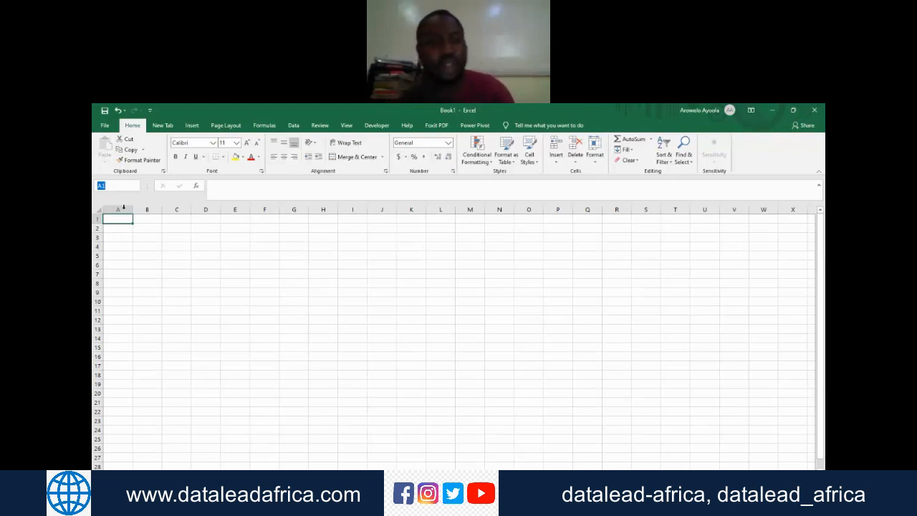
left_click(118, 229)
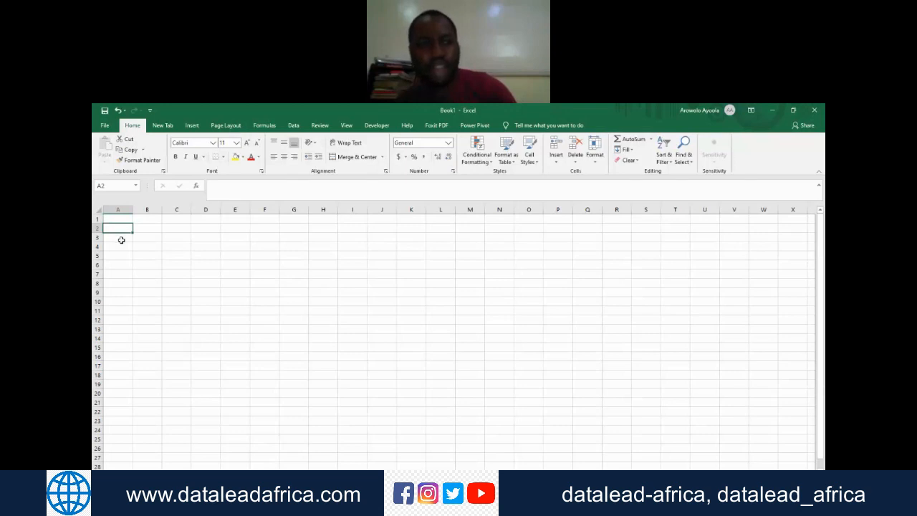
left_click(121, 239)
left_click(157, 230)
Step: Enter a person's first name in cell A1 and reselect that cell
left_click(114, 222)
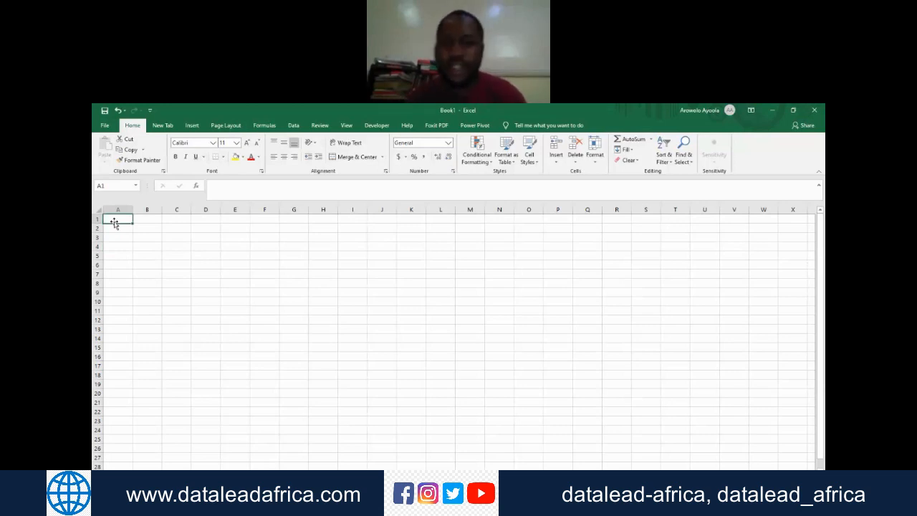
type("Kayode")
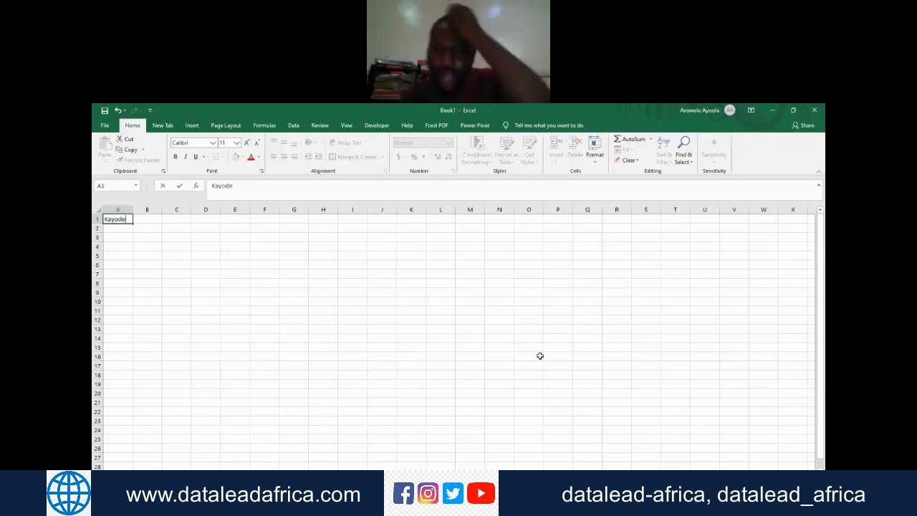
key("alt+Tab")
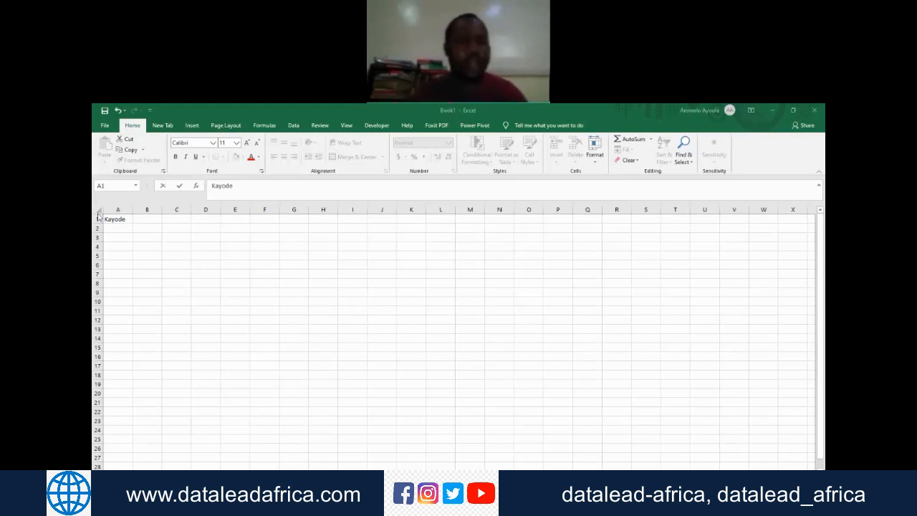
left_click(147, 226)
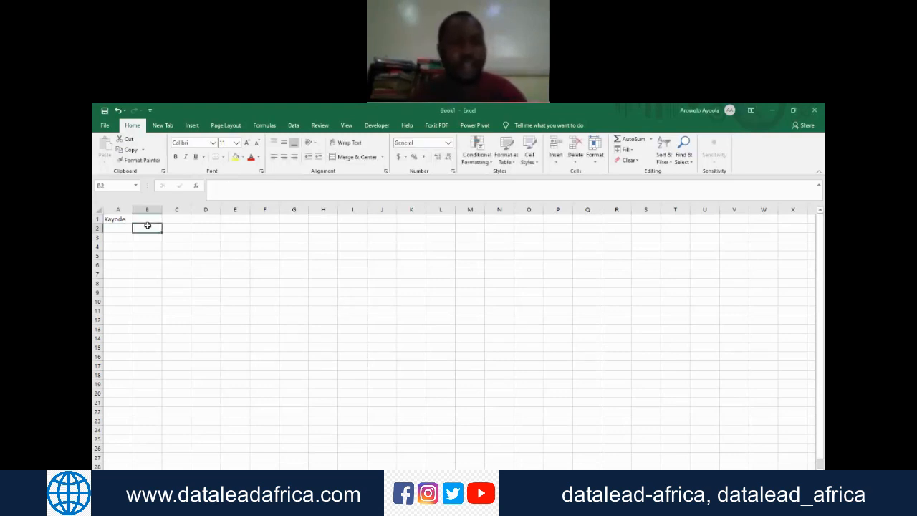
left_click(122, 218)
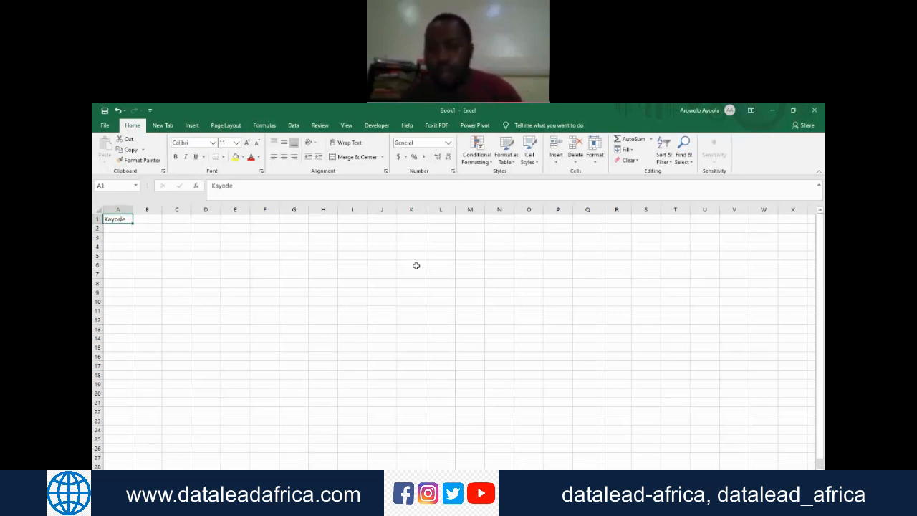
left_click(703, 342)
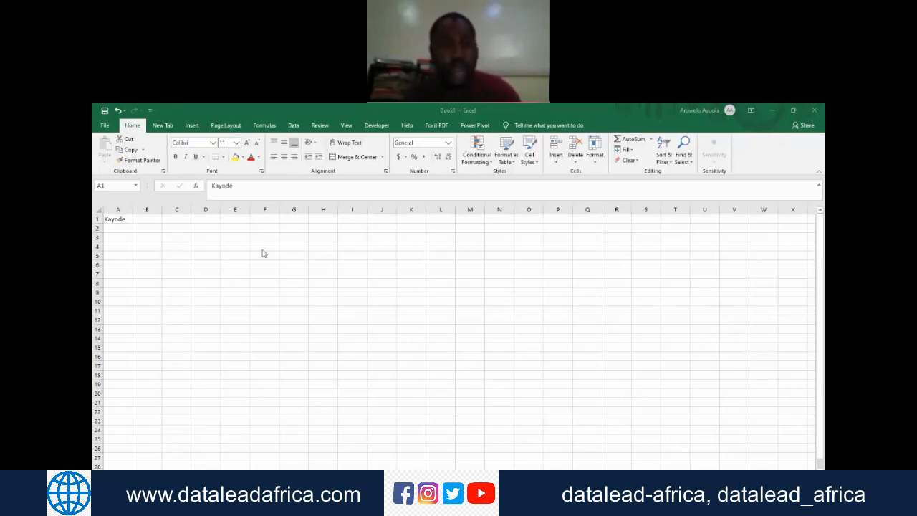
left_click(158, 232)
left_click(137, 221)
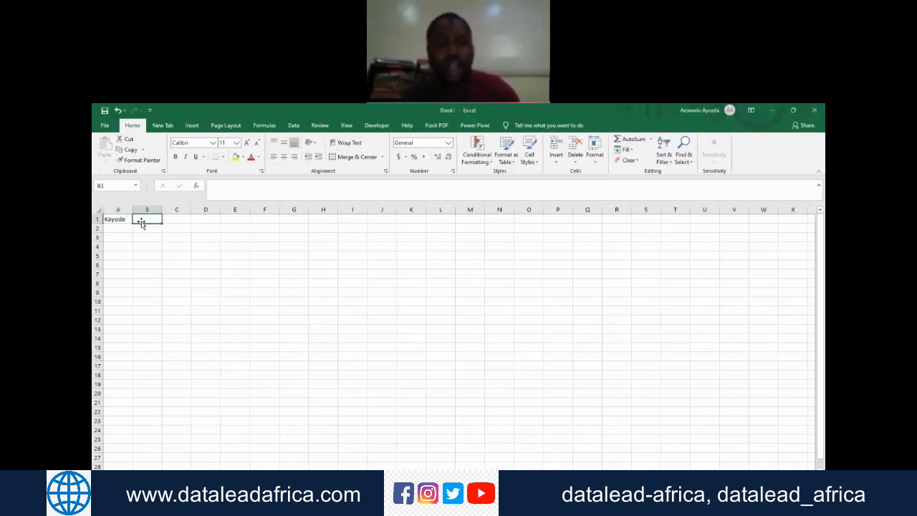
left_click(210, 230)
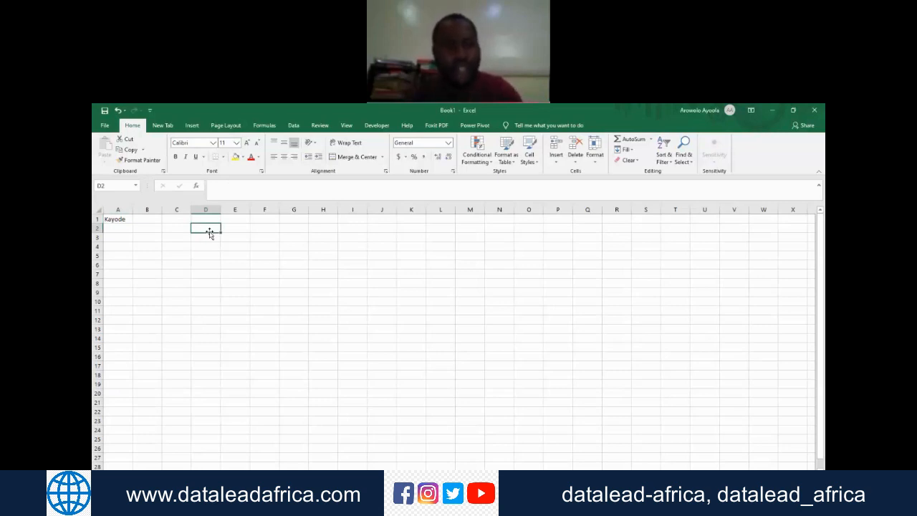
Step: Reference cell A1 from cell D17 with the formula =a1
left_click(215, 356)
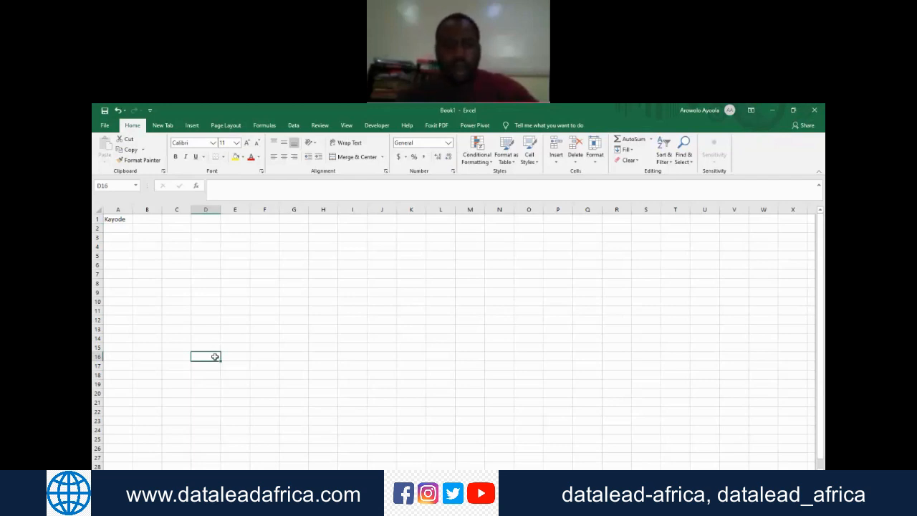
key("Down")
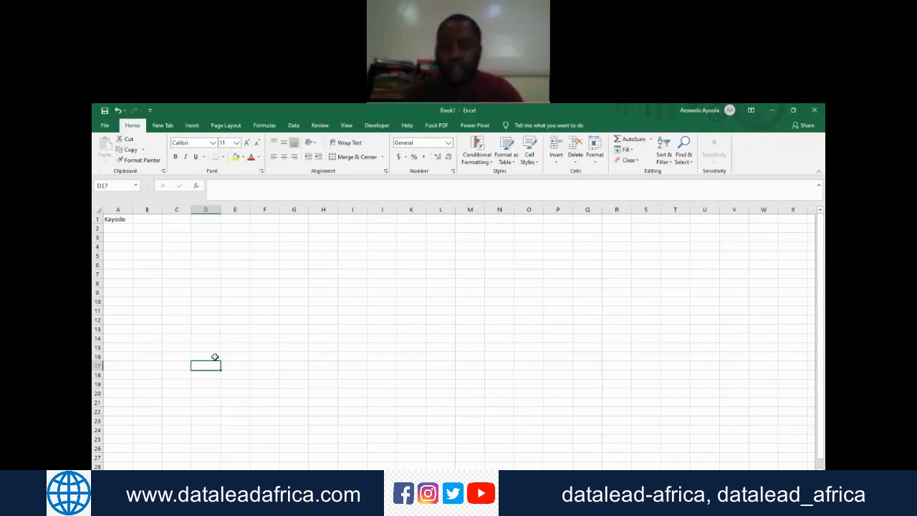
type("=")
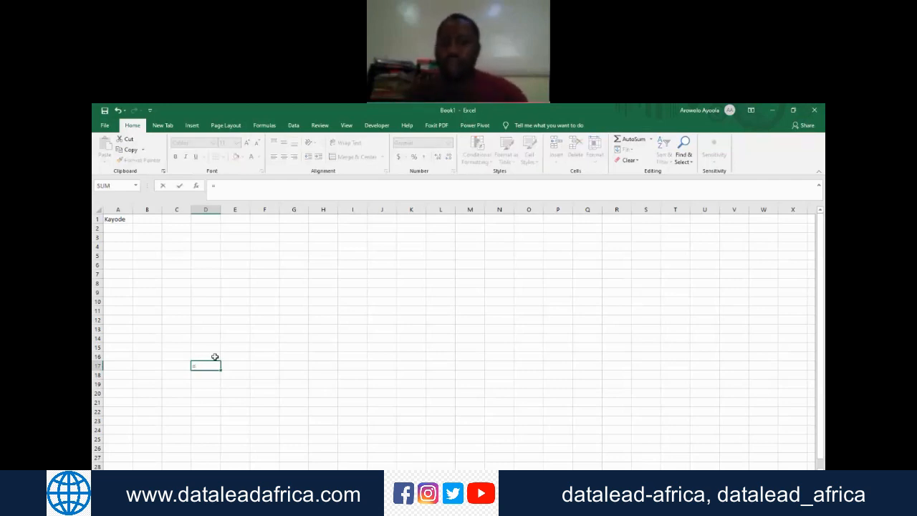
type("a1")
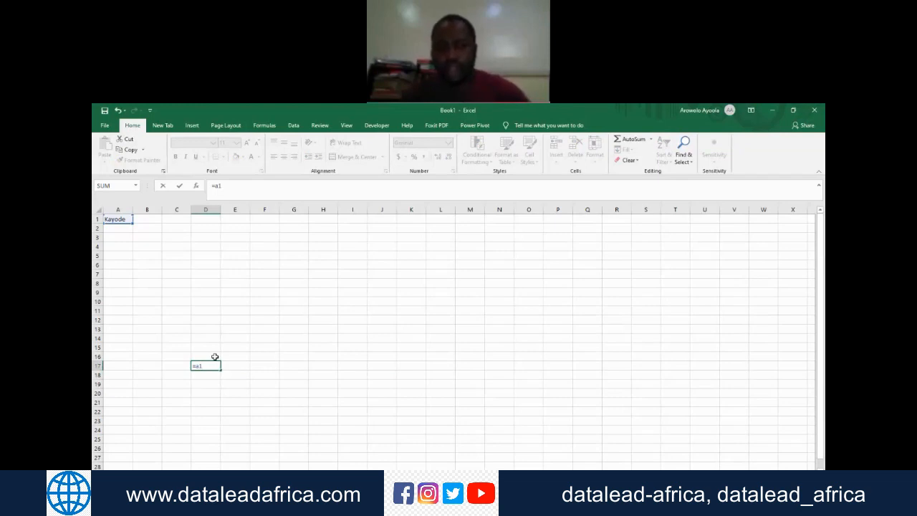
key("Return")
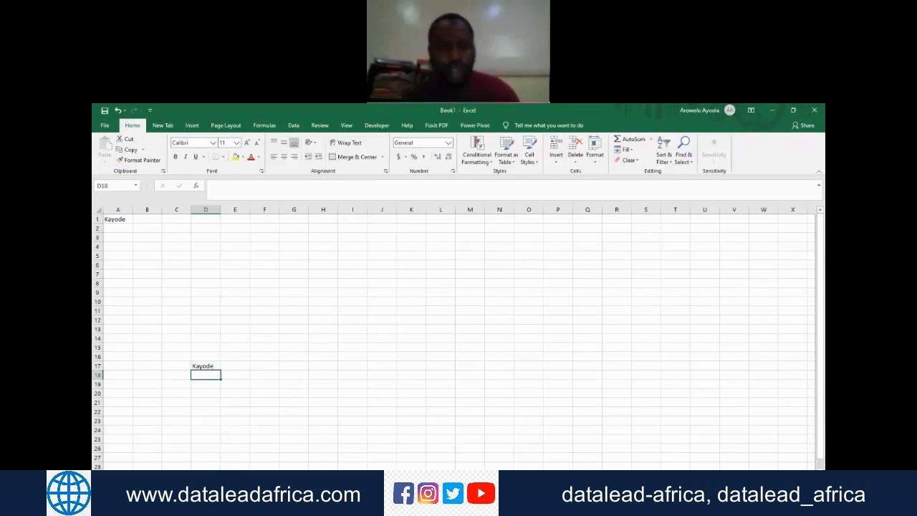
Step: Delete the three extra blank worksheets, keeping the sheet that holds the name and its reference
left_click(220, 484)
right_click(212, 483)
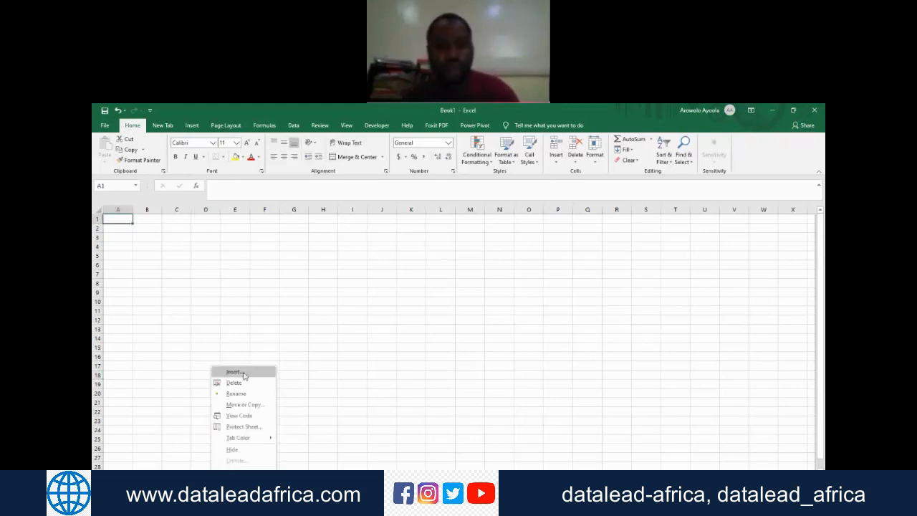
left_click(233, 383)
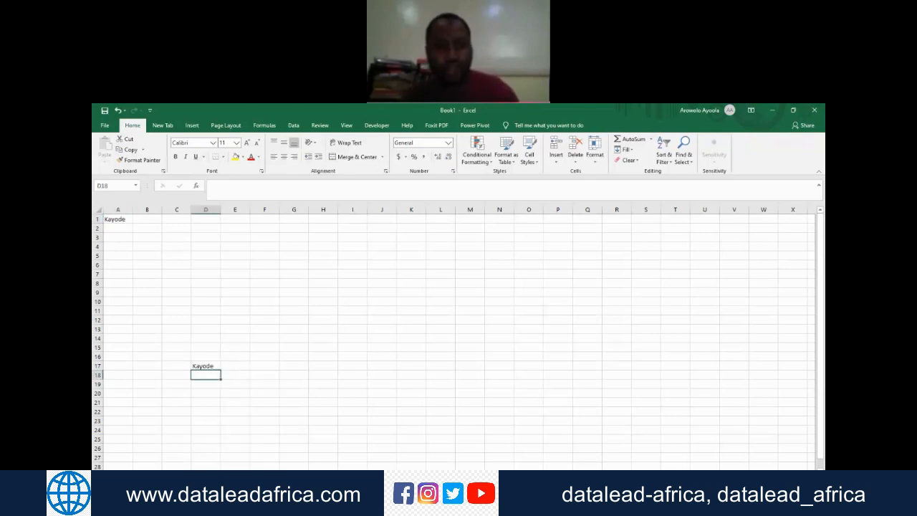
right_click(185, 480)
left_click(208, 384)
right_click(161, 481)
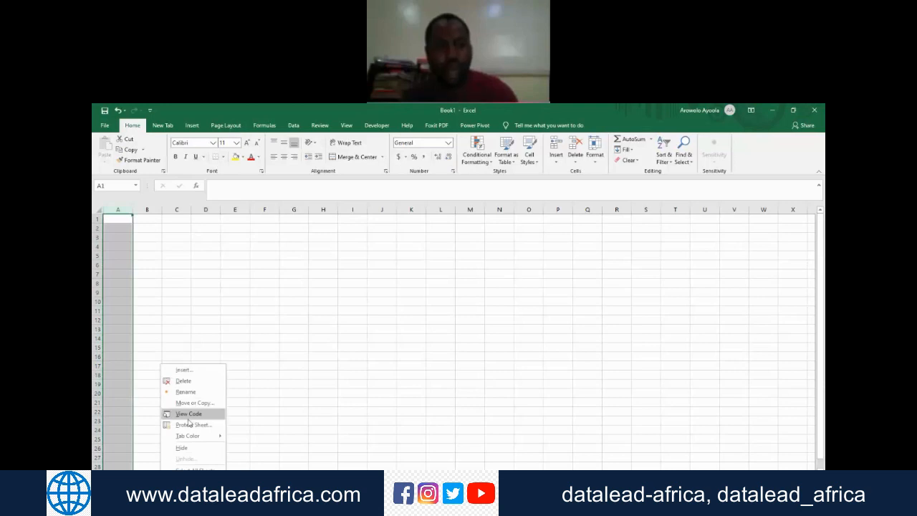
left_click(194, 383)
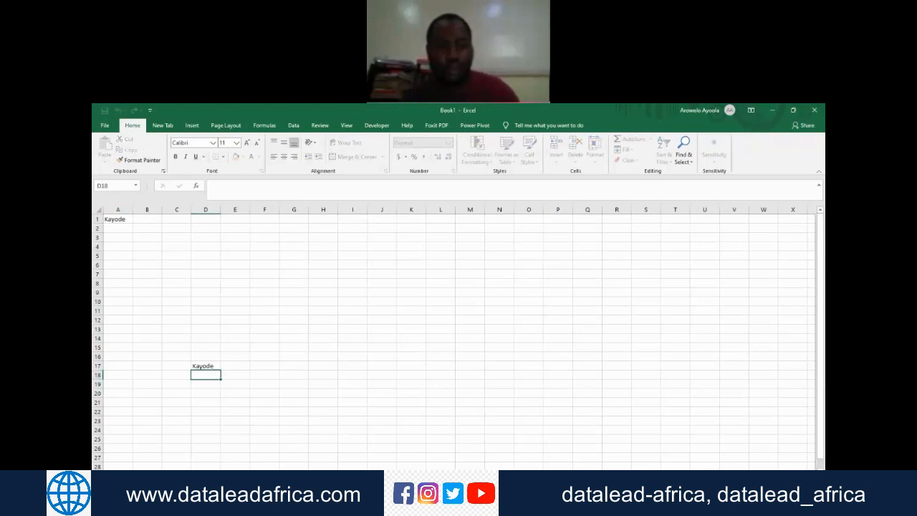
left_click(184, 347)
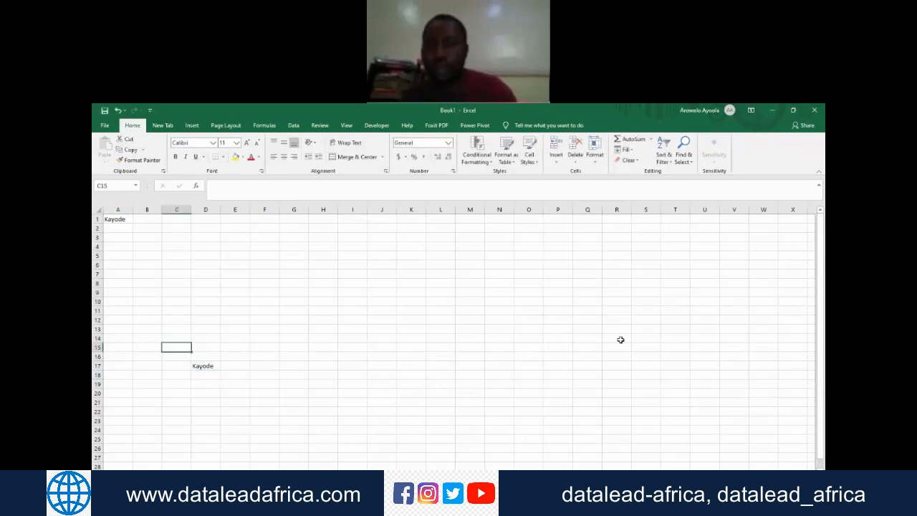
Step: Replace the first name in cell A1 twice in a row, each time with a different first name
left_click(711, 346)
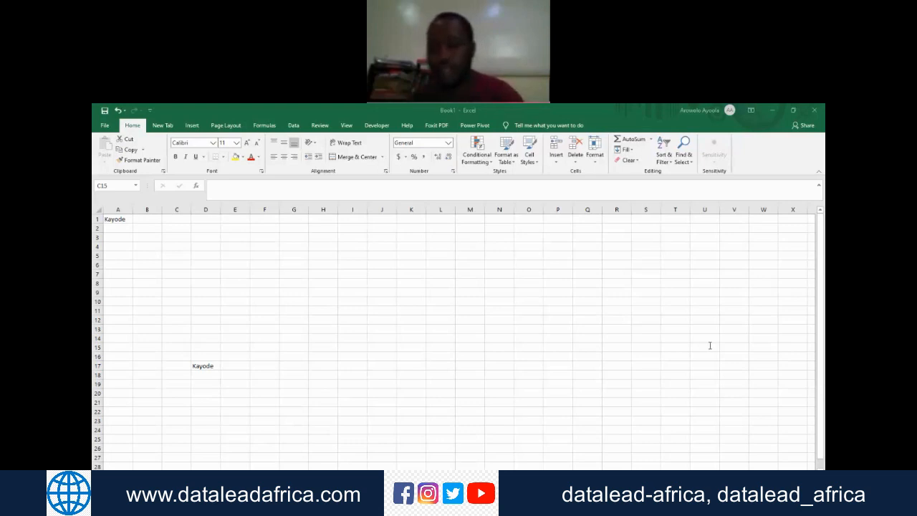
left_click(126, 218)
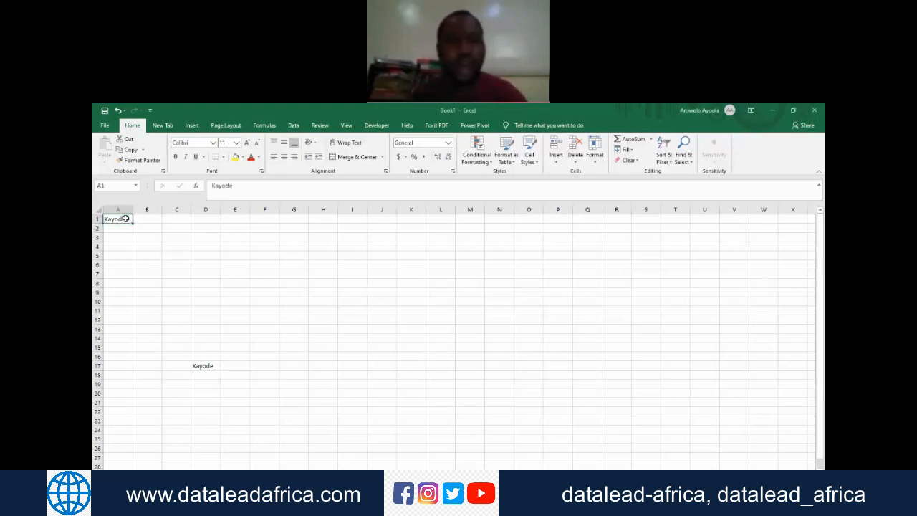
type("Aisha")
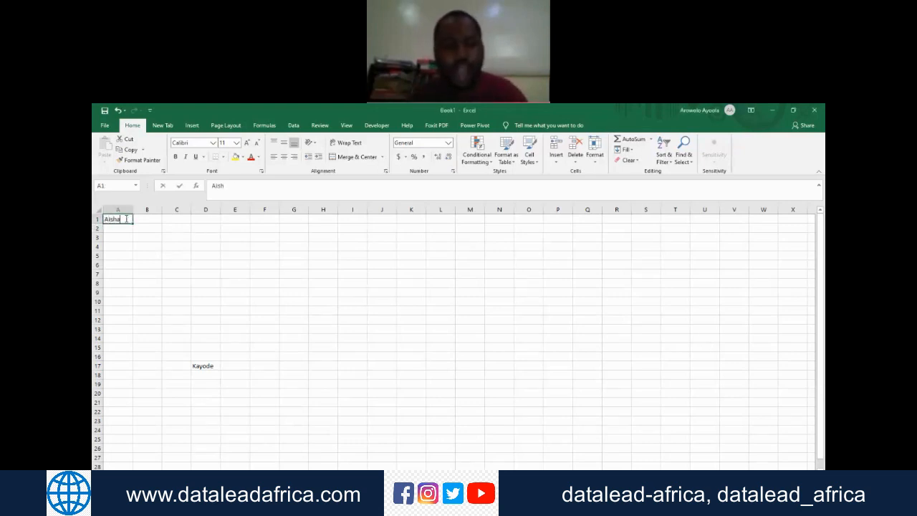
key("Return")
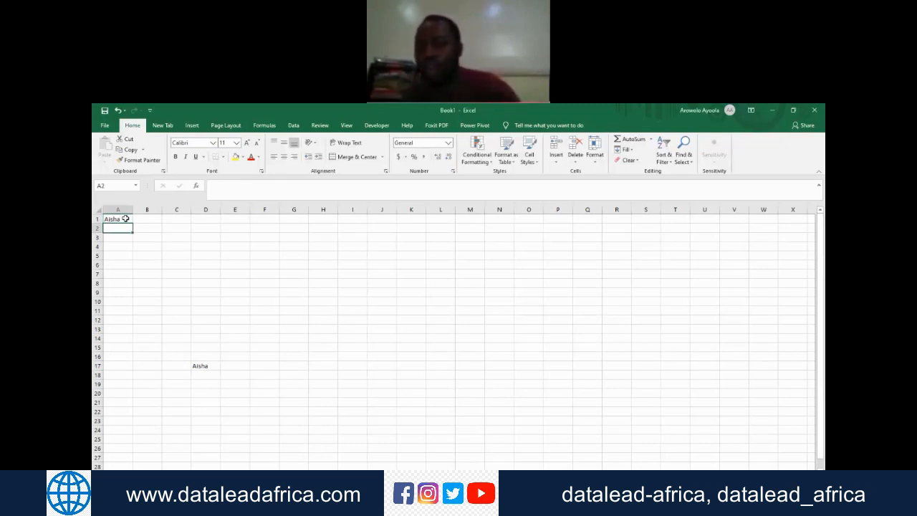
left_click(119, 219)
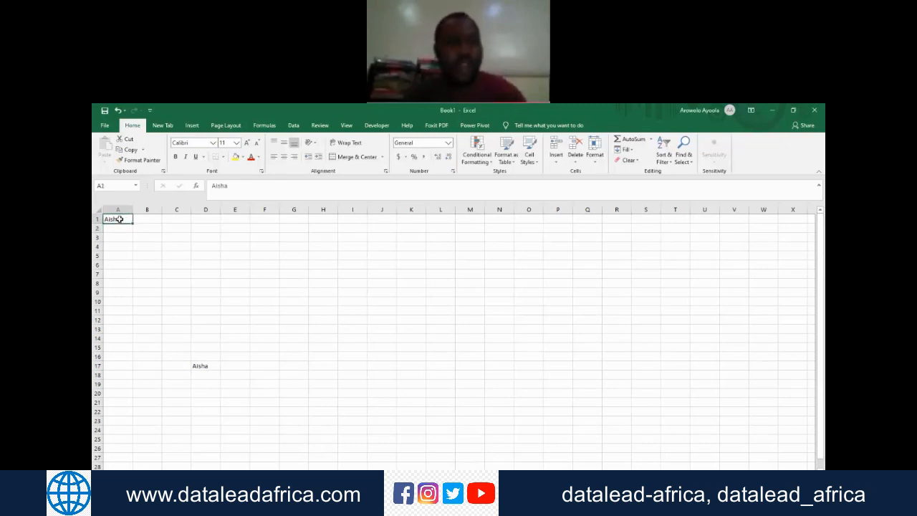
type("Solomon")
key("Return")
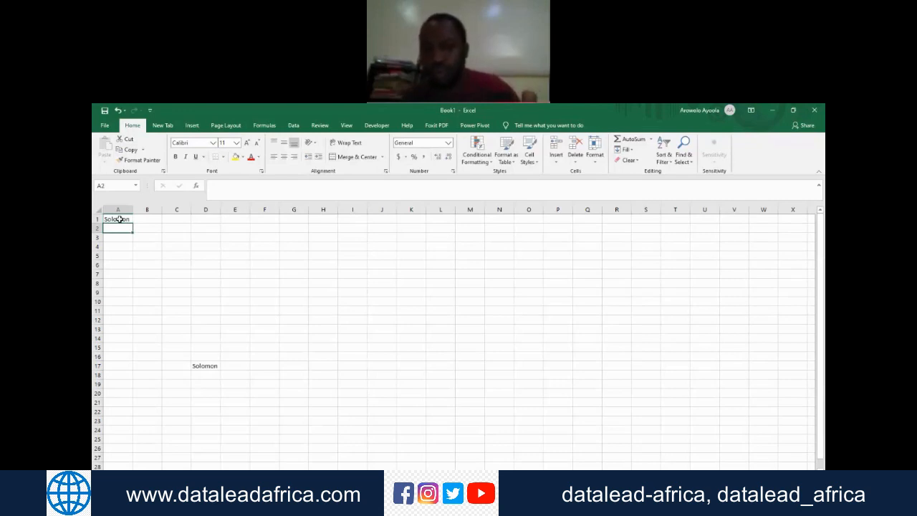
left_click(116, 220)
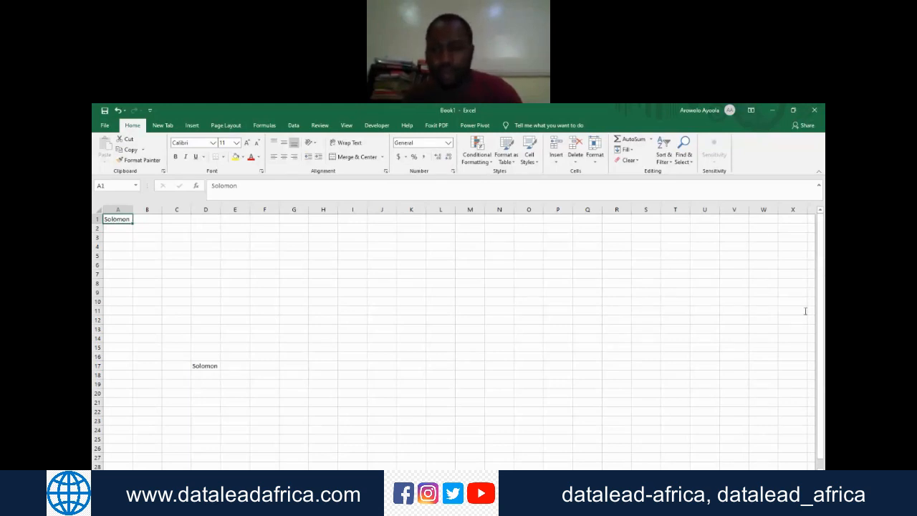
Step: Clear the formula in cell D17 and the name in cell A1 to leave the worksheet empty
left_click(718, 352)
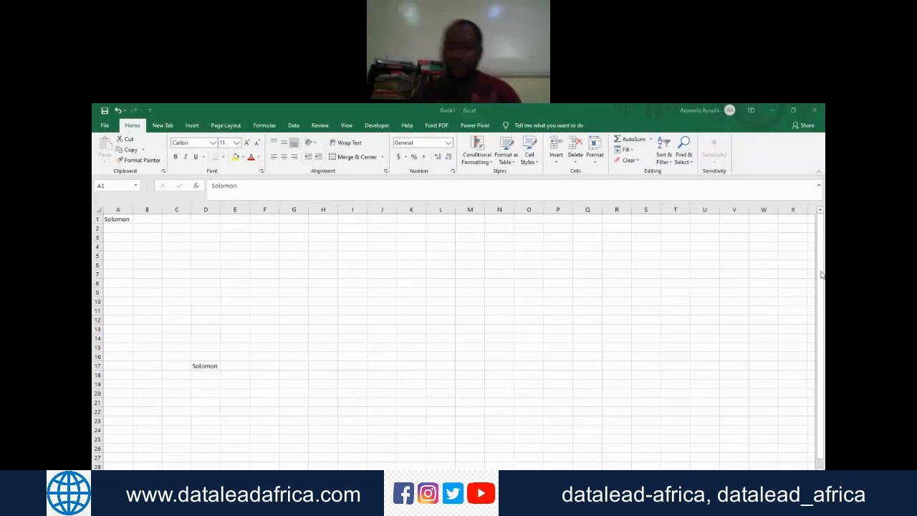
left_click(208, 368)
key("BackSpace")
key("Left")
key("Up")
key("Up")
key("ctrl+Up")
key("Left")
key("Left")
type("\\")
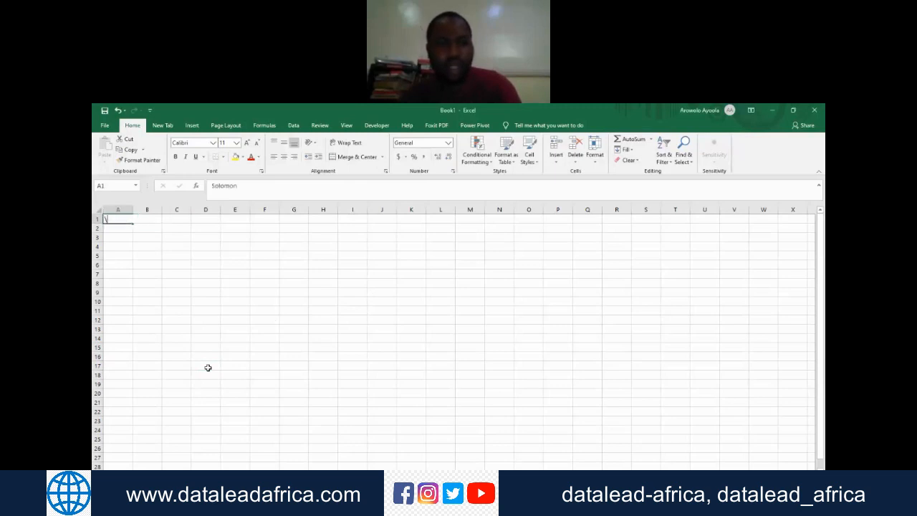
key("Right")
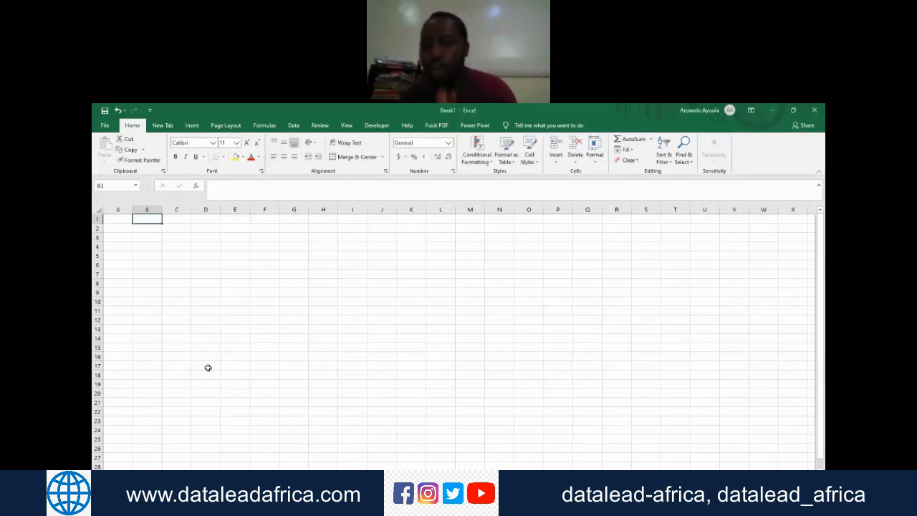
Step: Enter a new first name in the emptied cell A1 and reselect that cell
left_click(817, 317)
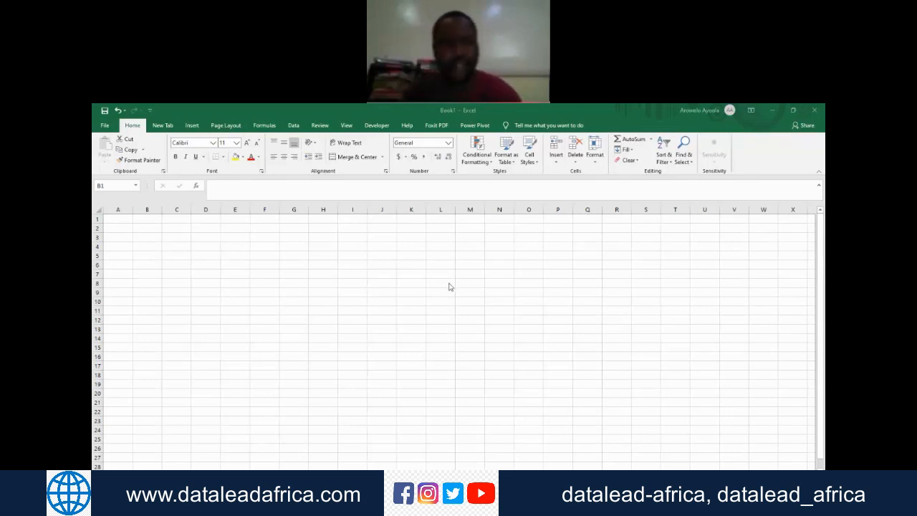
left_click(118, 219)
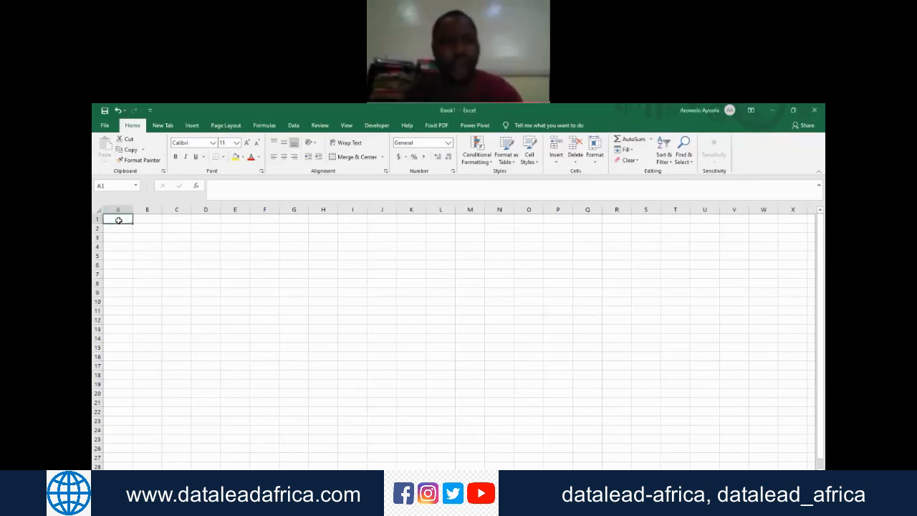
type("Yaro")
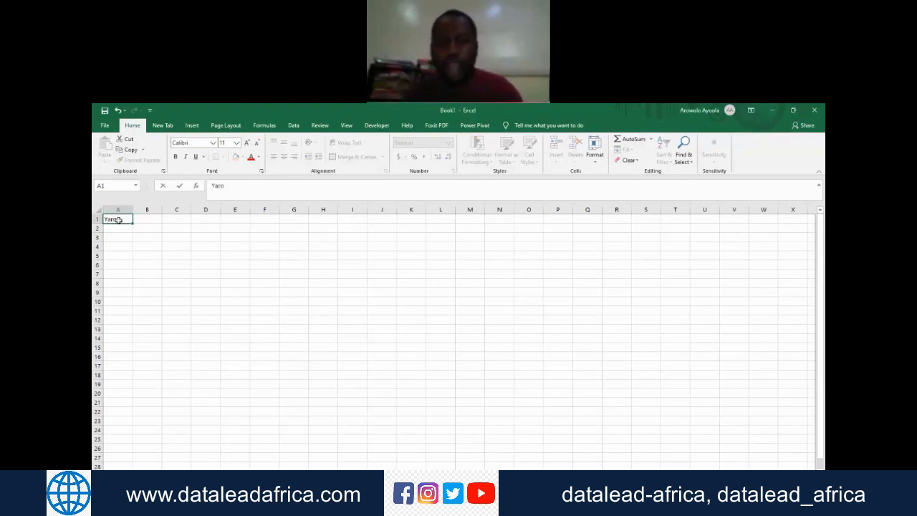
key("Return")
left_click(123, 219)
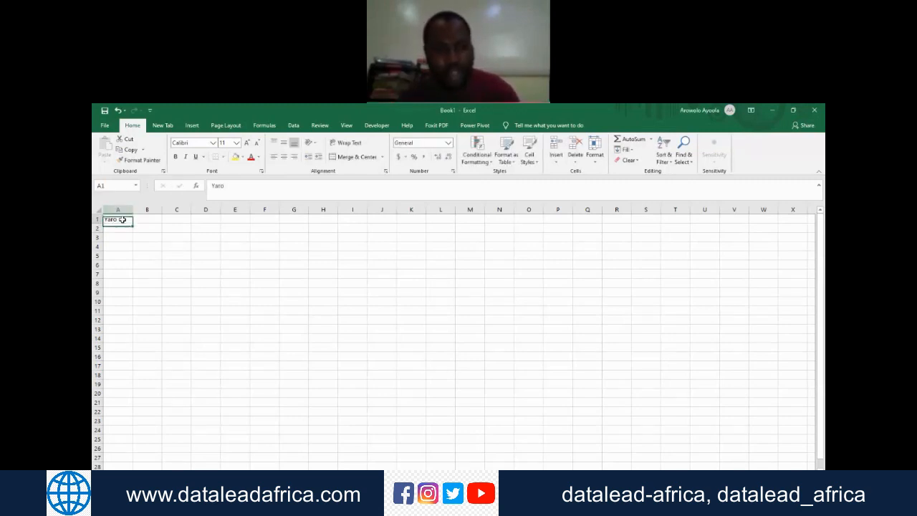
Step: Retrieve the name from cell A1 in cell D1 with the formula =a1 and reselect D1
key("Right")
key("Right")
key("Right")
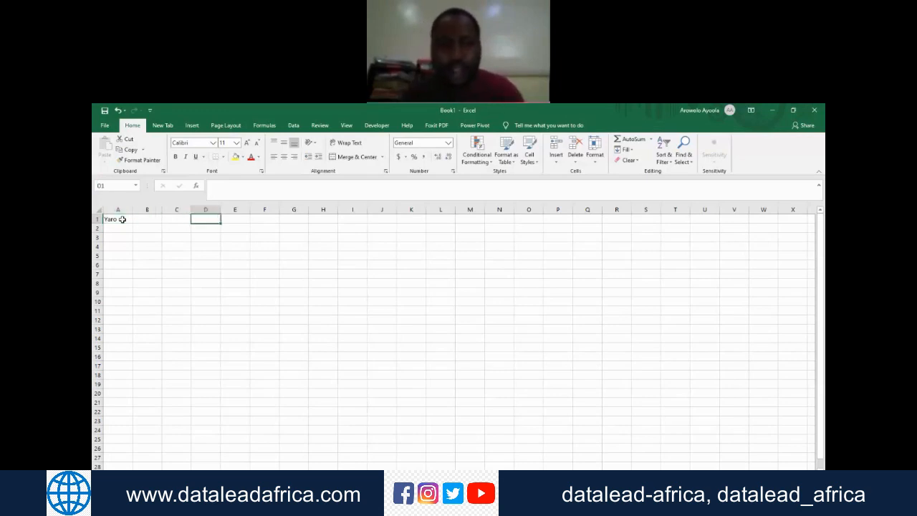
type("=")
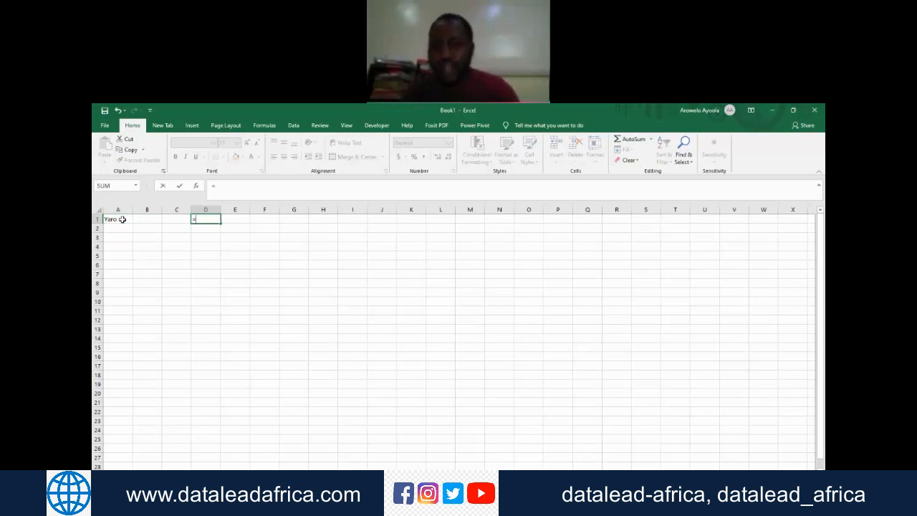
type("a1")
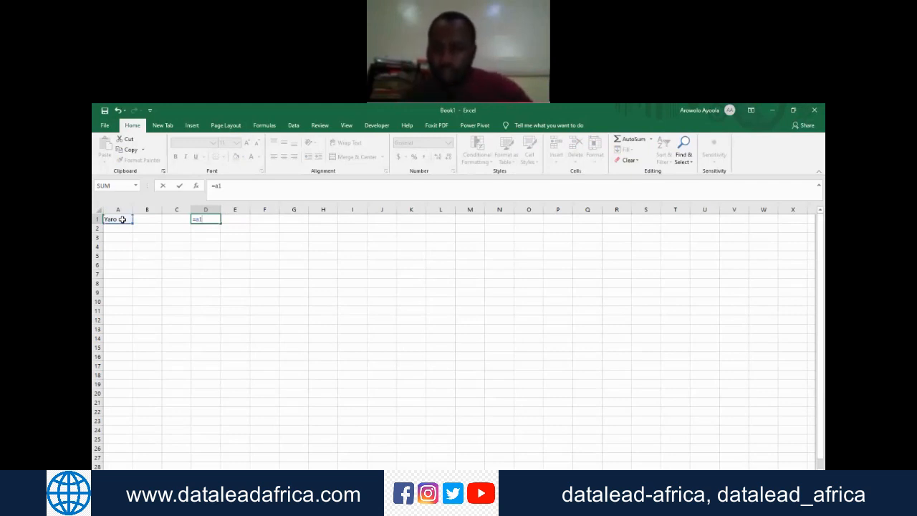
key("Return")
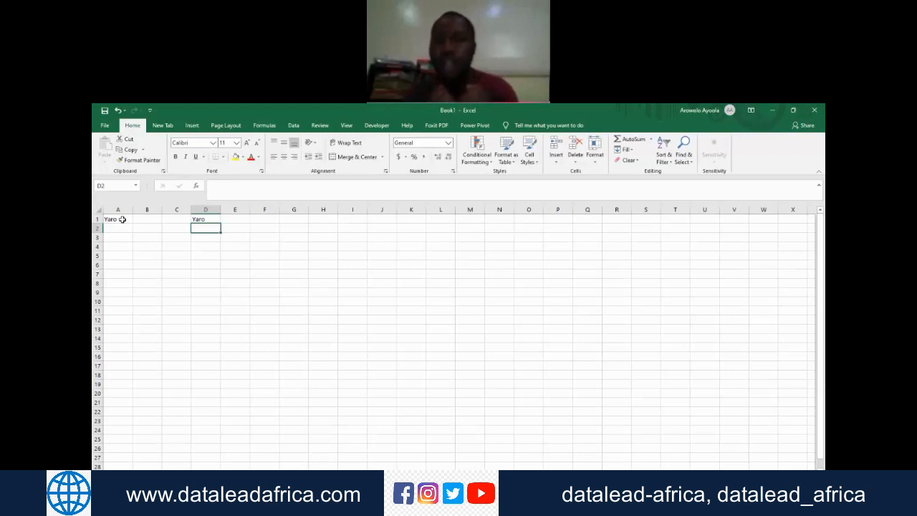
key("Up")
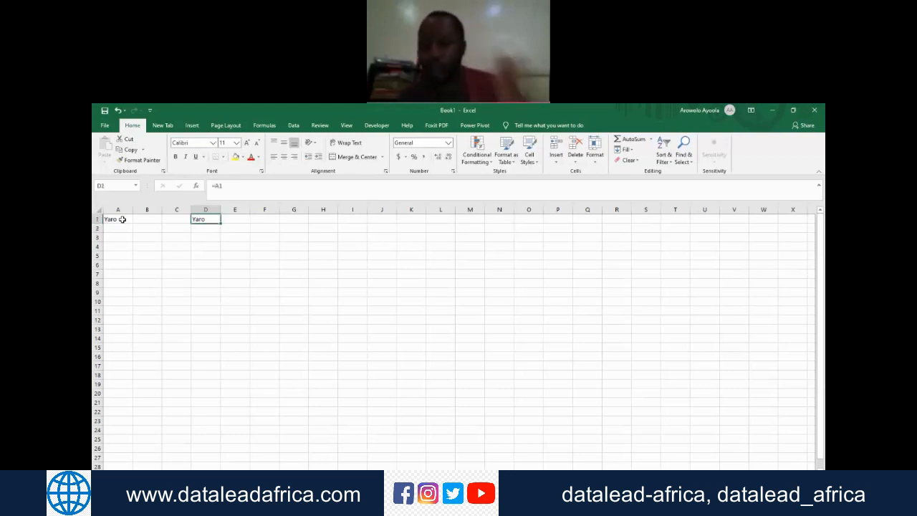
Step: Replace the first name in cell A1 with a different first name
key("Left")
key("Left")
key("Left")
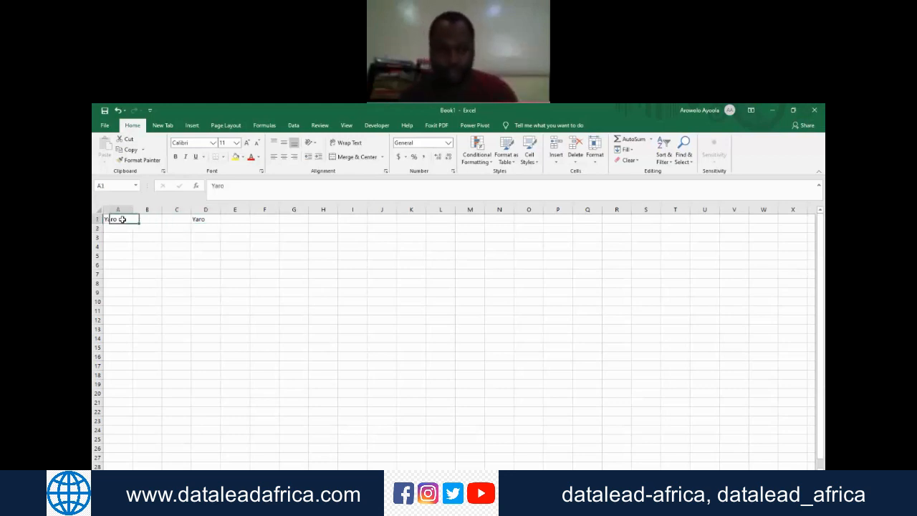
type("Sani")
key("Return")
Step: Overwrite the name in cell A1 with a number, and replace that number with 56
left_click(123, 219)
type("1")
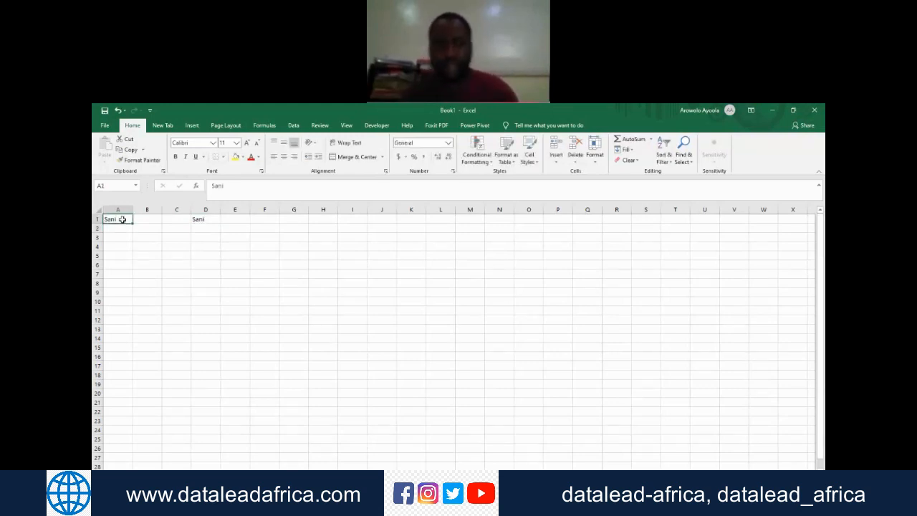
type("2")
key("Return")
left_click(123, 219)
type("56")
key("Return")
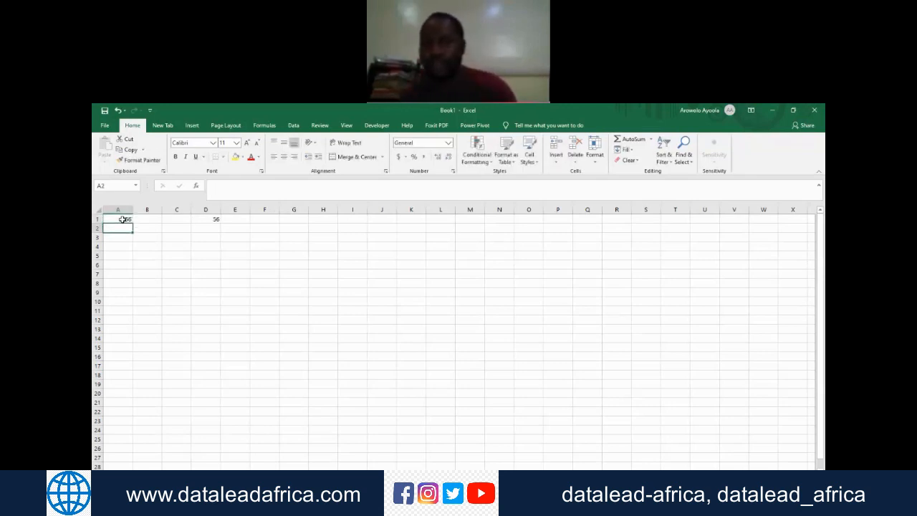
Step: Clear the contents of cell A1 and the reference formula in cell D1 to leave the worksheet empty
left_click(123, 219)
key("BackSpace")
key("Right")
key("Right")
key("Right")
key("Right")
key("Return")
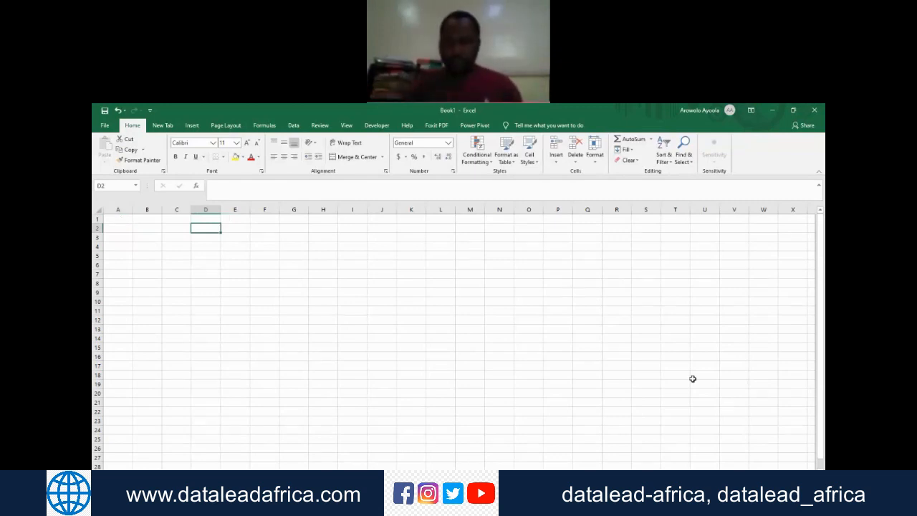
Step: Annotate the shared screen over the empty worksheet with the text "Excel thinks in relative terms"
left_click(702, 343)
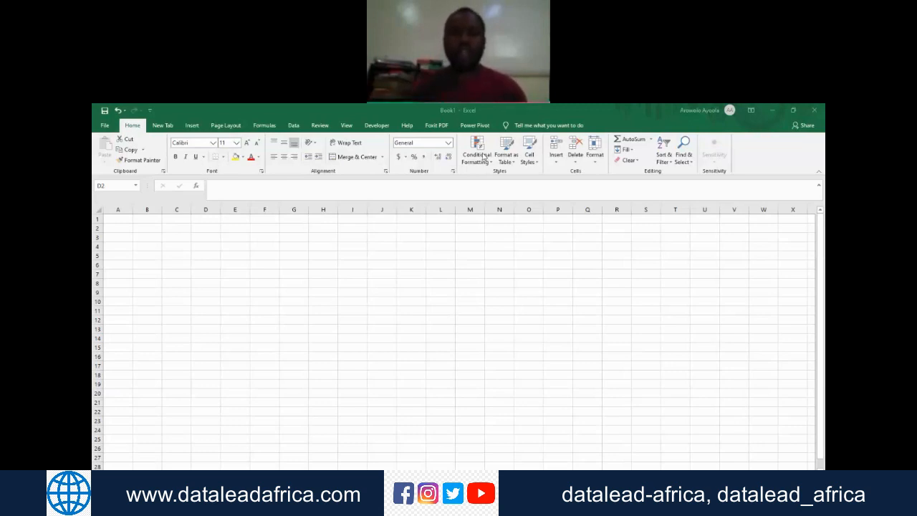
left_click(607, 113)
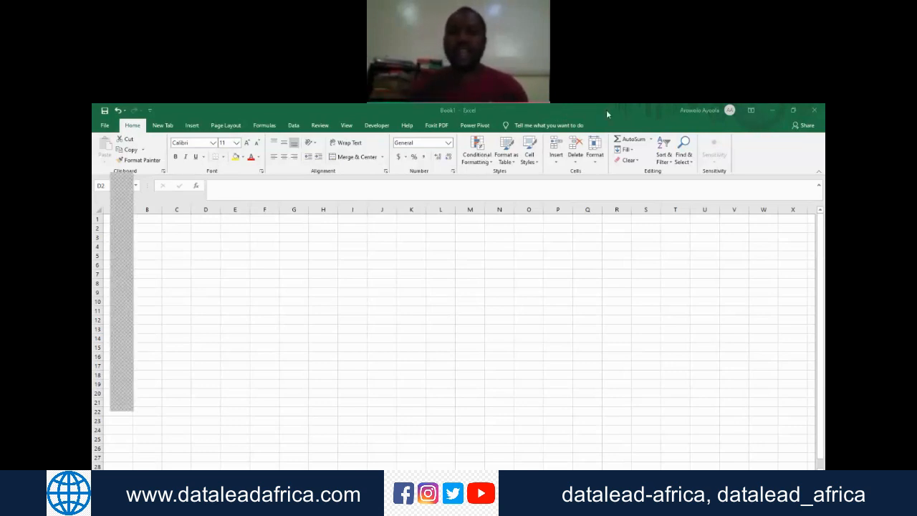
left_click(202, 229)
type("Excel thinks iun relative terms")
key("Left")
key("Left")
key("Left")
key("Left")
key("Left")
key("Left")
key("Left")
key("Left")
key("Left")
key("Left")
key("Left")
key("Left")
key("Left")
key("Left")
key("Left")
key("BackSpace")
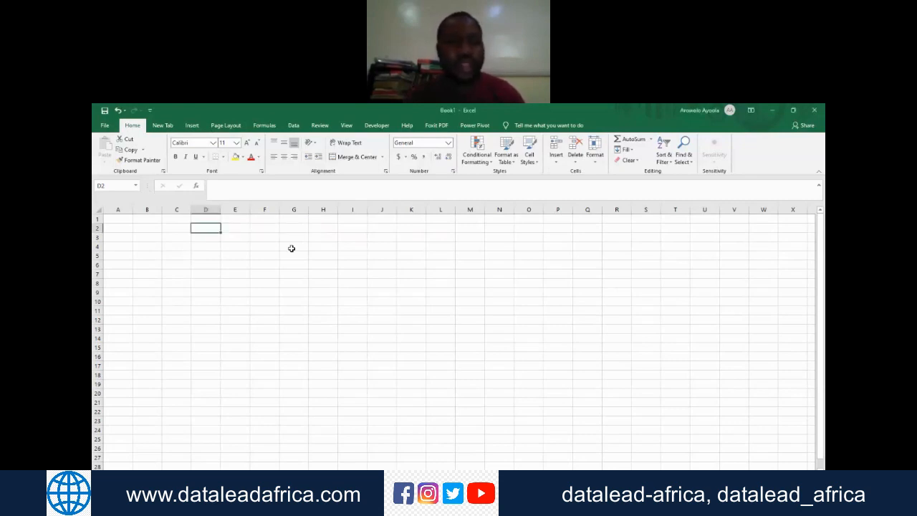
left_click(123, 228)
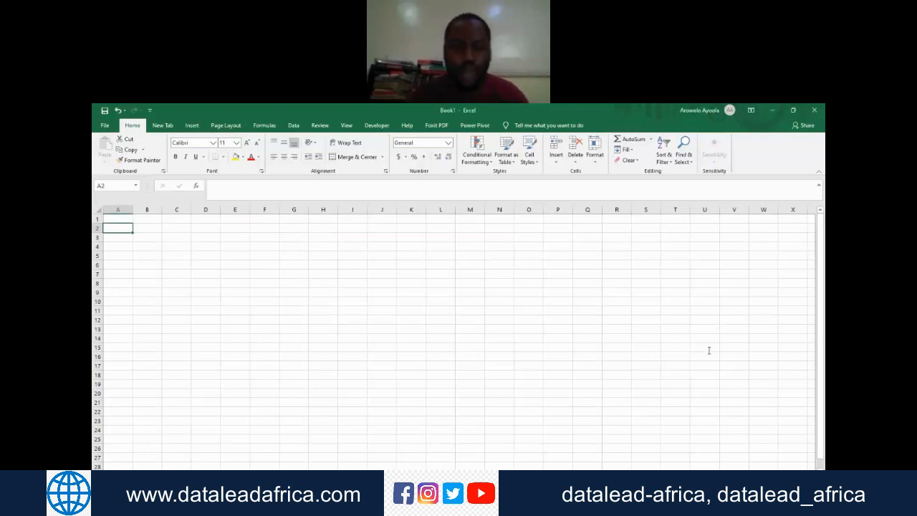
type("Tal")
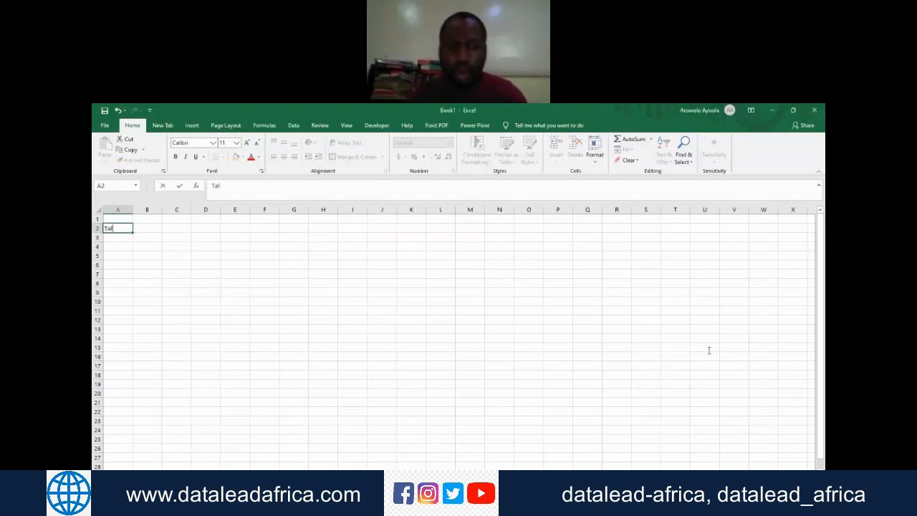
key("BackSpace")
key("BackSpace")
key("BackSpace")
key("alt+Tab")
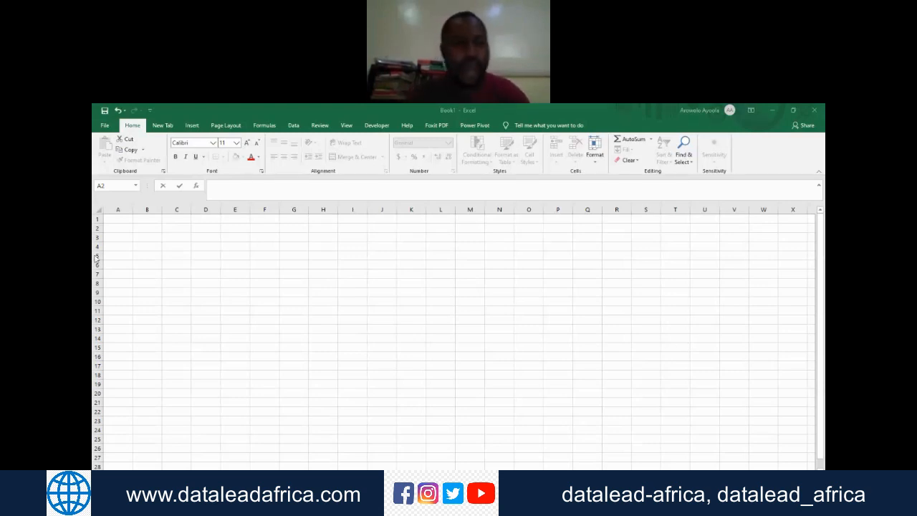
Step: Enter 1 in cell A1 and 2 in cell A2 as the start of a number series
left_click(117, 221)
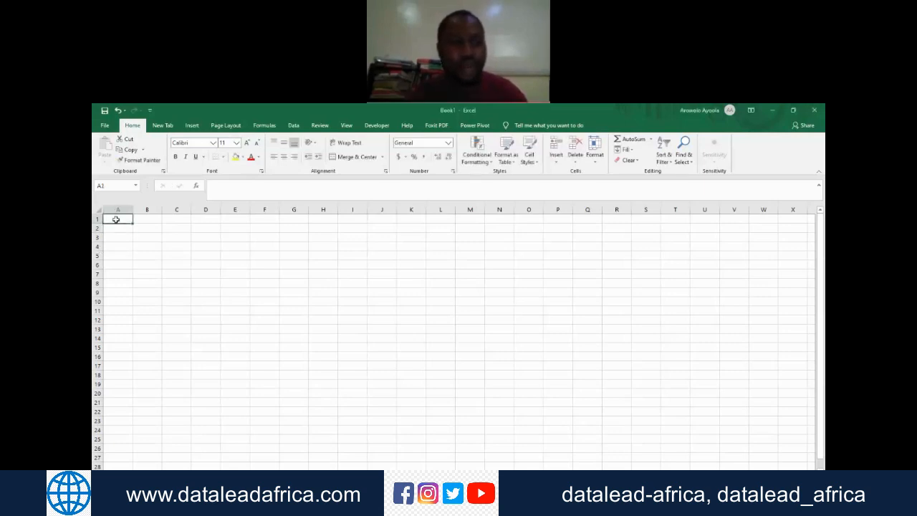
type("1")
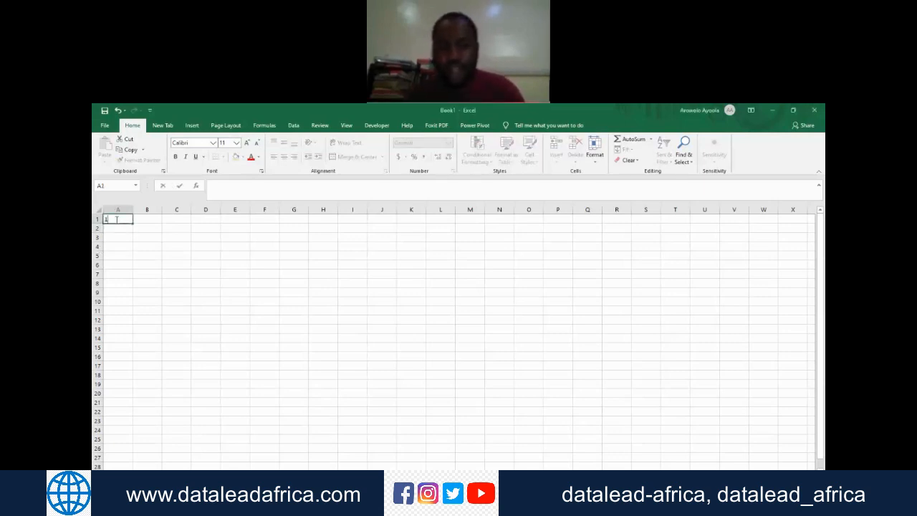
key("Return")
type("2")
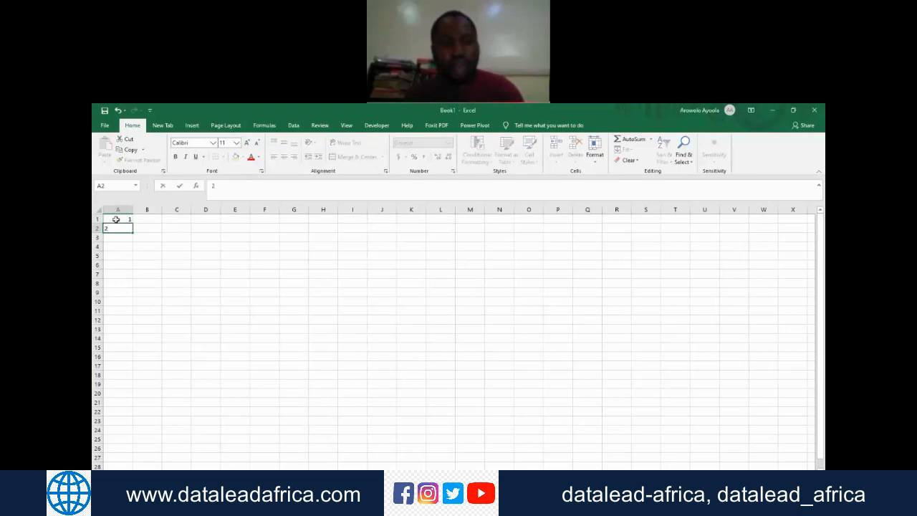
Step: Extend the series in A1:A2 down column A to cell A12 and go through the filled cells
left_click(116, 219)
left_click_drag(116, 219, 131, 322)
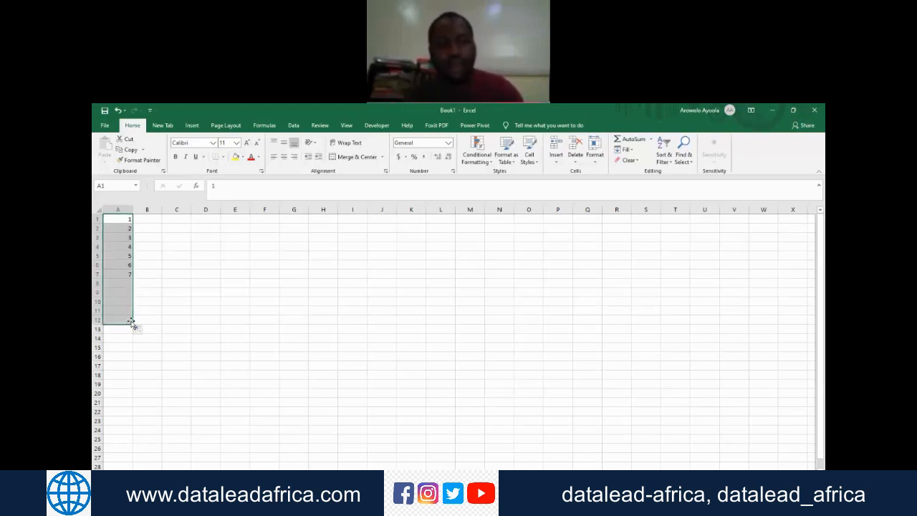
left_click(127, 221)
key("Down")
key("Down")
key("Down")
key("Down")
key("Down")
key("Down")
key("Down")
key("Down")
key("Down")
key("Down")
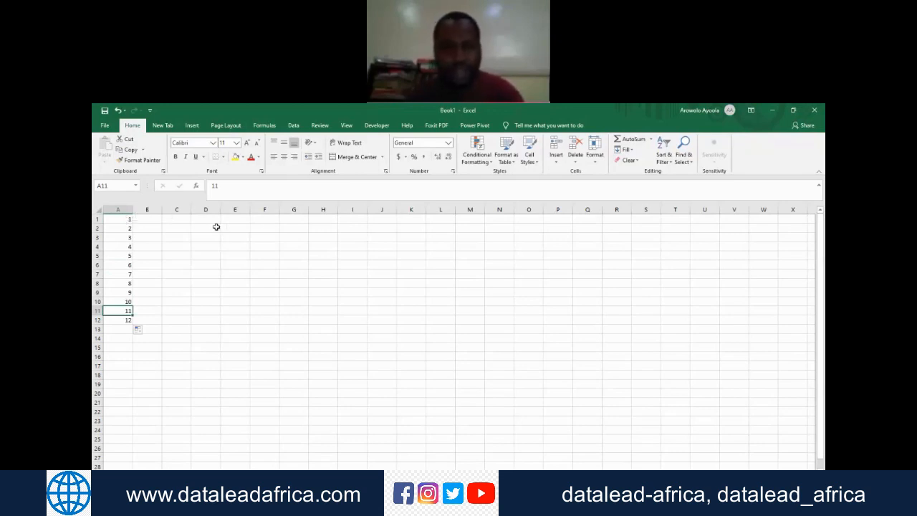
Step: Enter 2 in cell B1 and 5 in cell B2 as the start of a second series
left_click(148, 226)
left_click(147, 222)
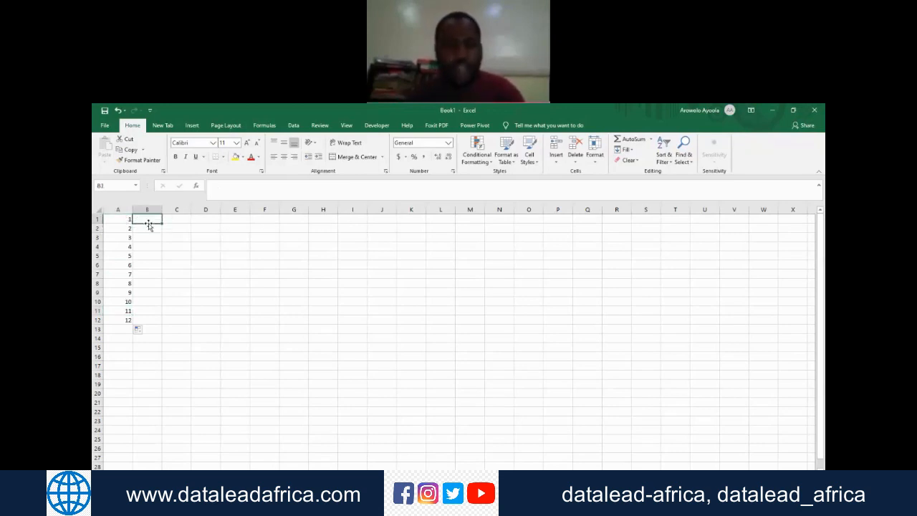
type("2")
key("Return")
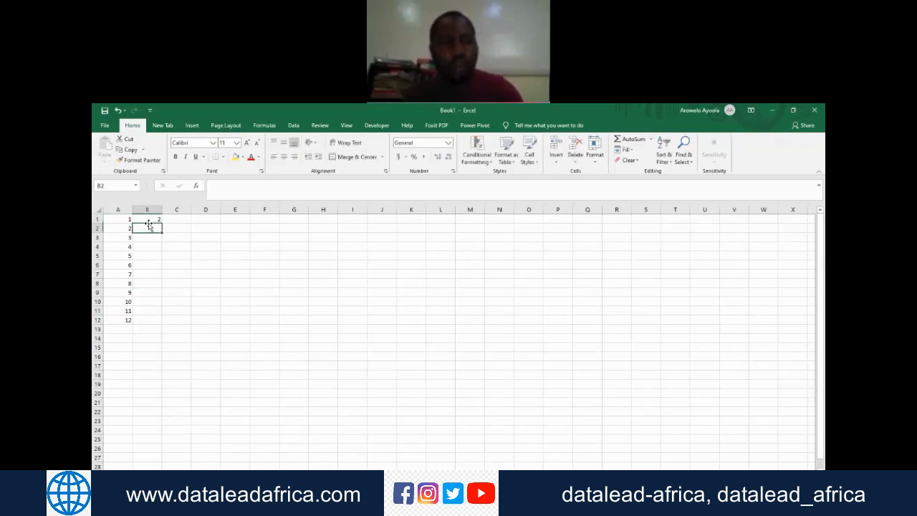
type("5")
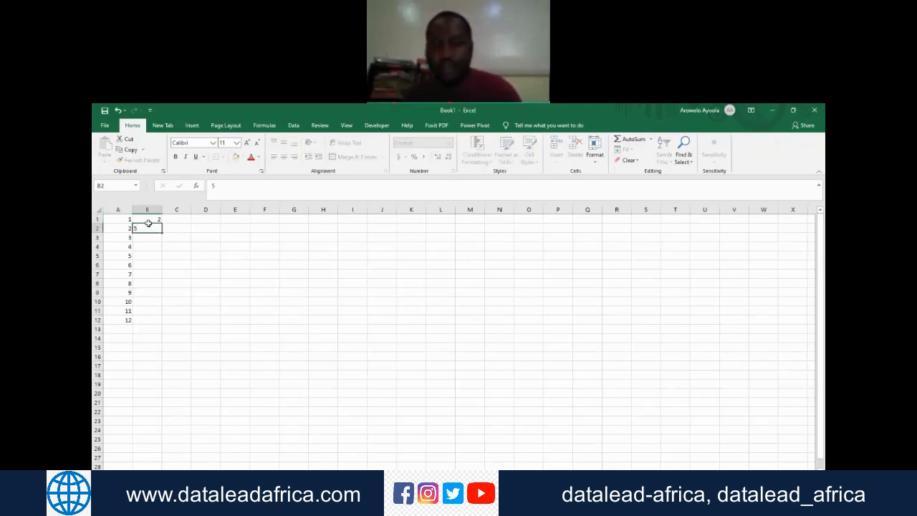
key("Return")
Step: Select cells B1:B2 and extend their series down column B to cell B12
key("Up")
key("Up")
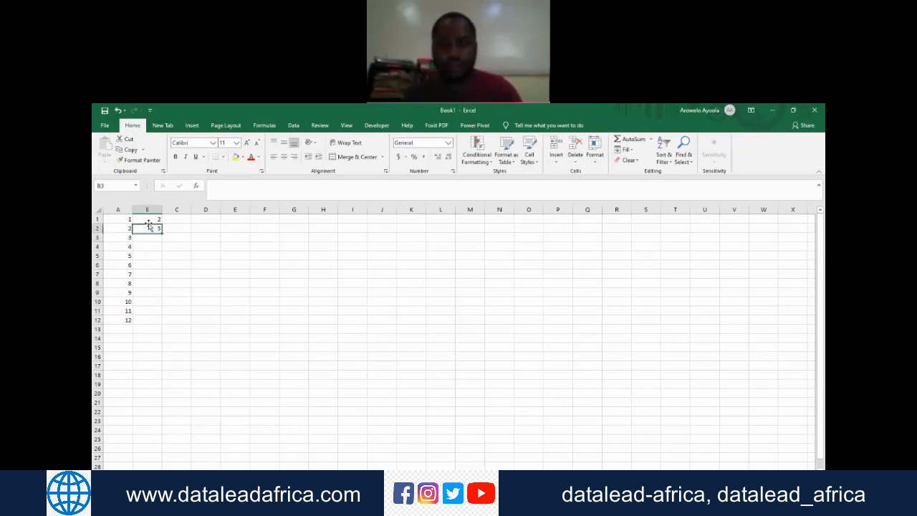
key("shift+Down")
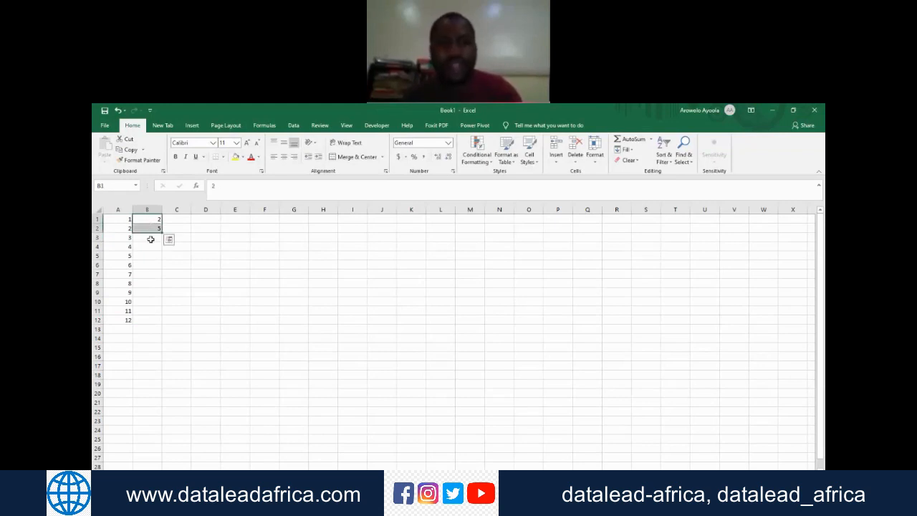
left_click(151, 238)
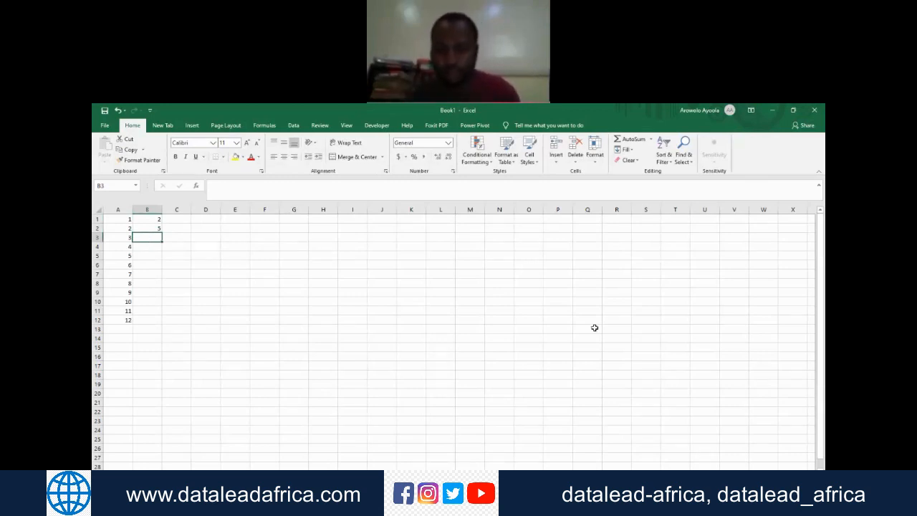
left_click(675, 344)
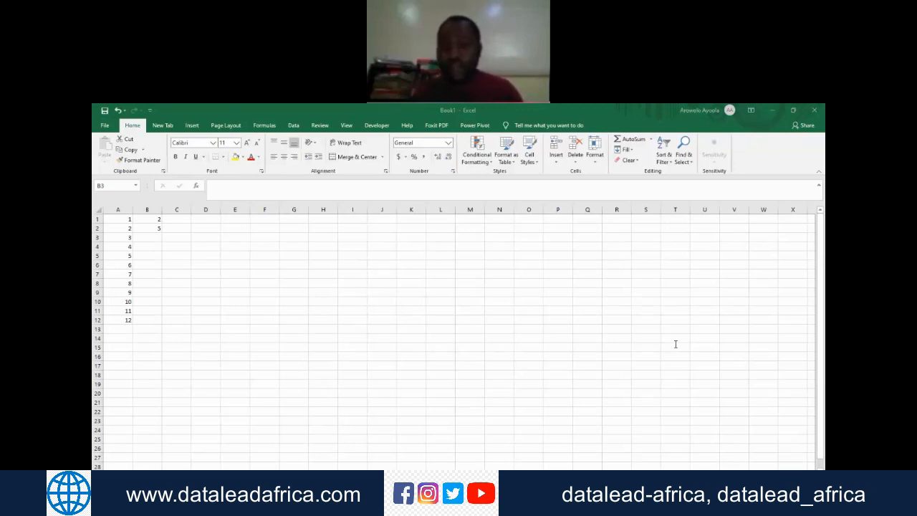
left_click(146, 219)
left_click_drag(146, 219, 158, 326)
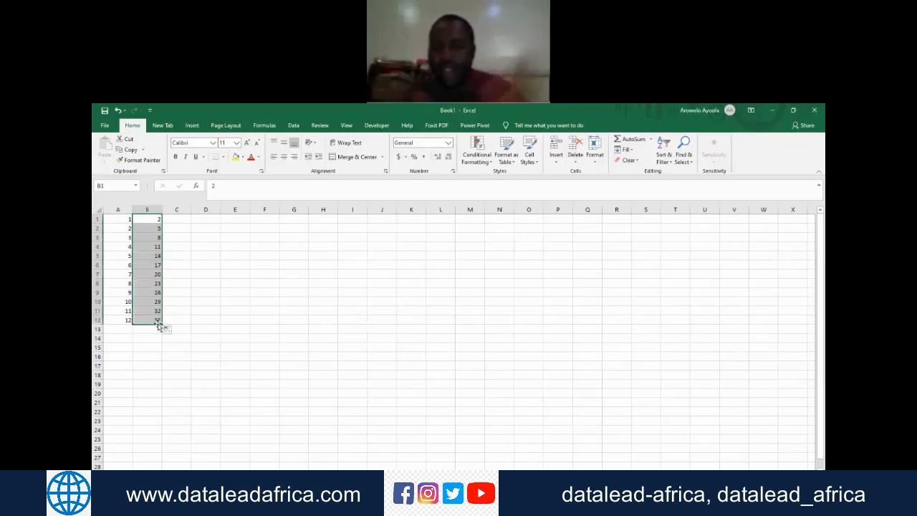
Step: Select cells A1:B1, extend their series across row 1 to cell H1 and go through the filled cells
left_click(688, 350)
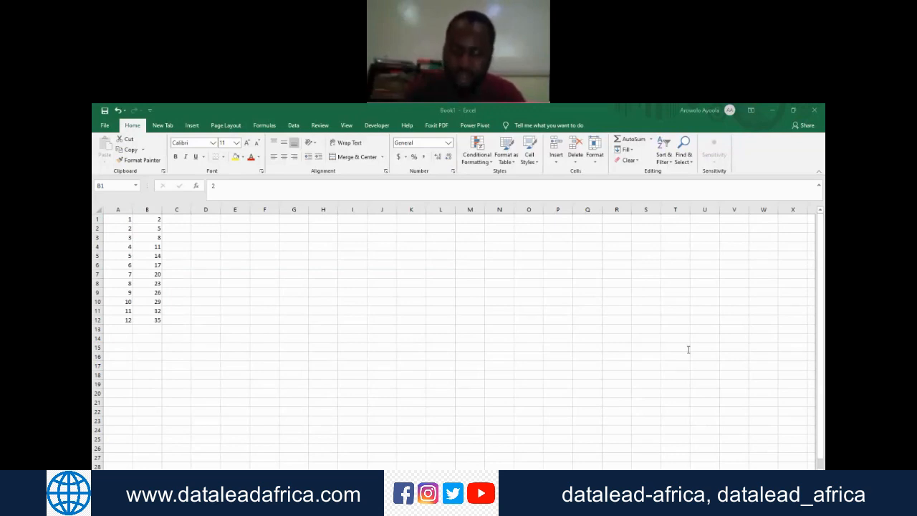
key("ctrl+shift+Down")
left_click(129, 219)
key("shift+Right")
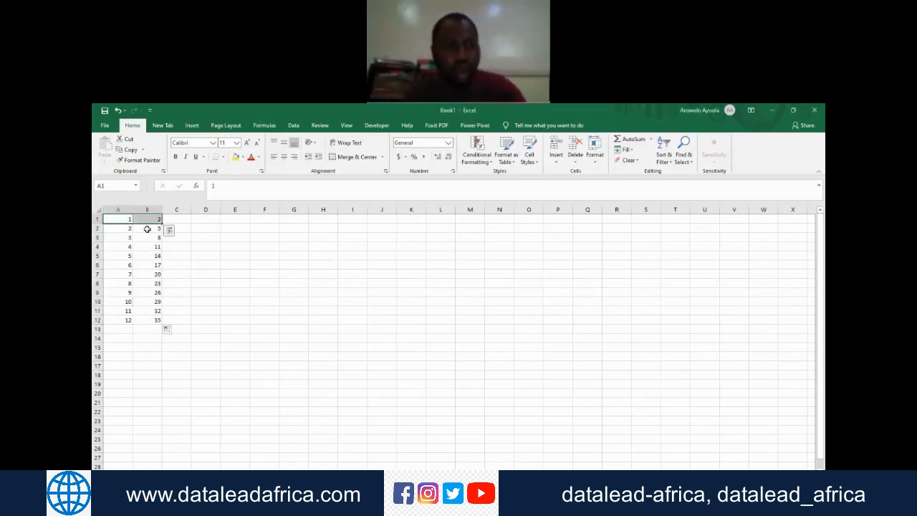
left_click_drag(162, 224, 333, 223)
left_click(134, 223)
key("Right")
key("Right")
key("Right")
key("Right")
key("Right")
key("Right")
key("Right")
key("Right")
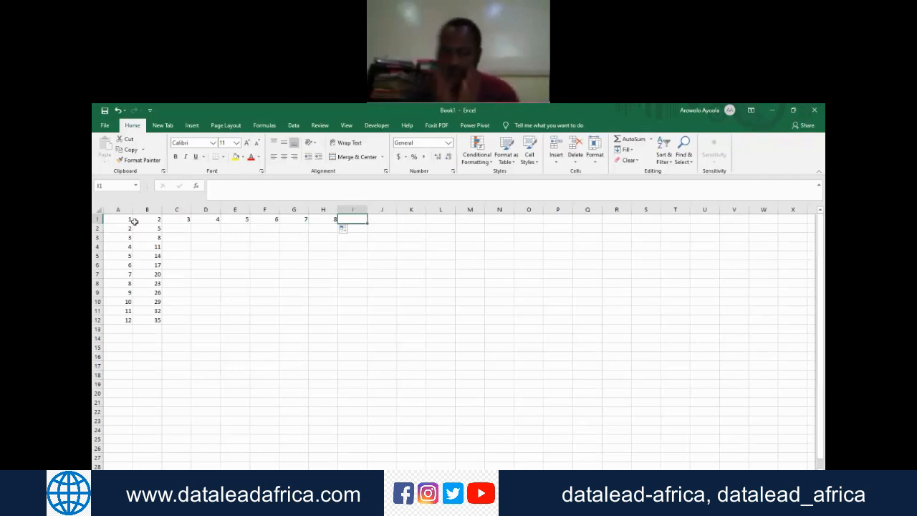
Step: Enter a first name followed by a space and the number 1 in cell I1
left_click(717, 349)
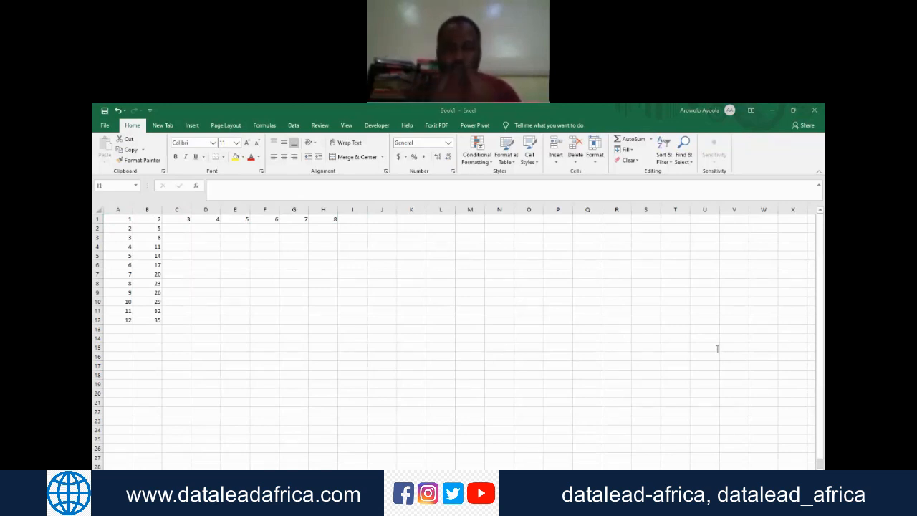
left_click(351, 217)
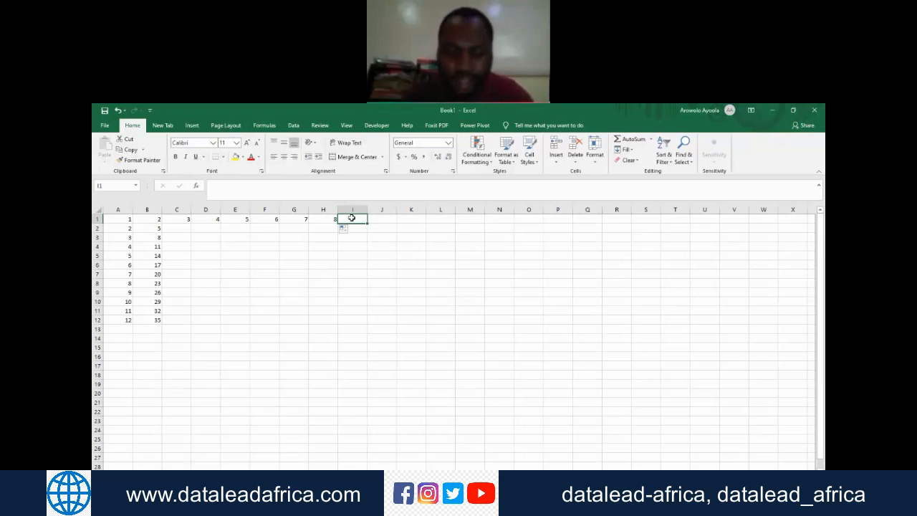
type("Kehin")
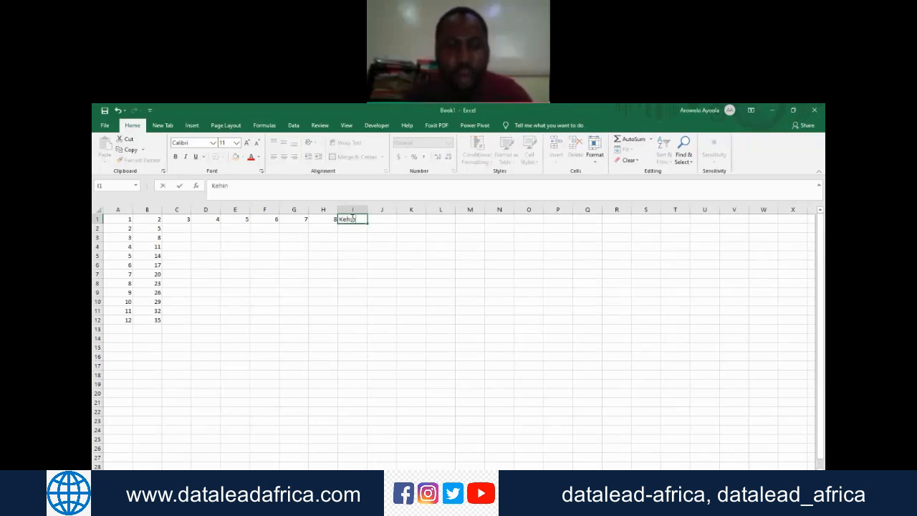
type("de1")
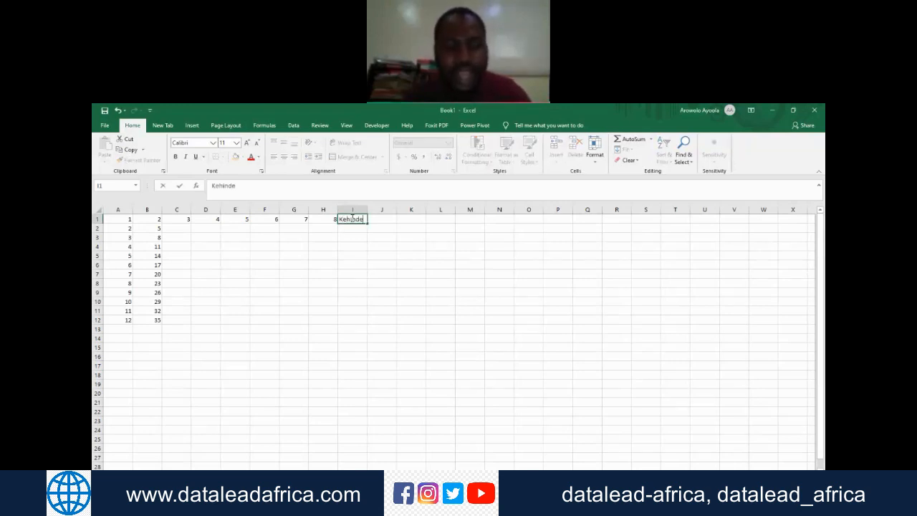
key("Return")
left_click(352, 218)
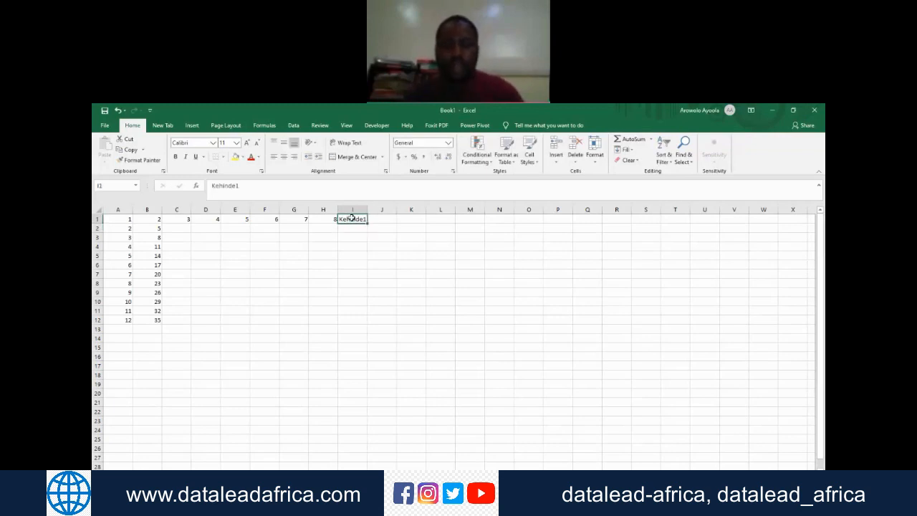
left_click(236, 189)
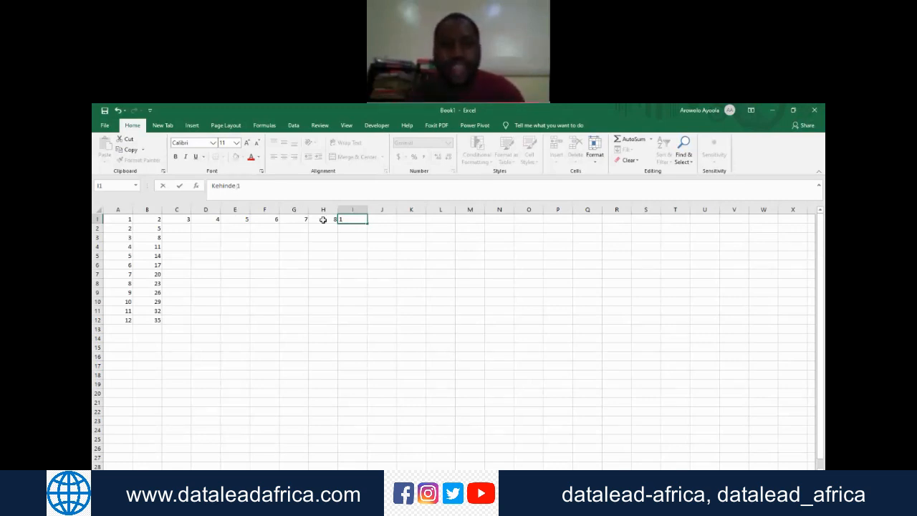
key("Return")
key("Up")
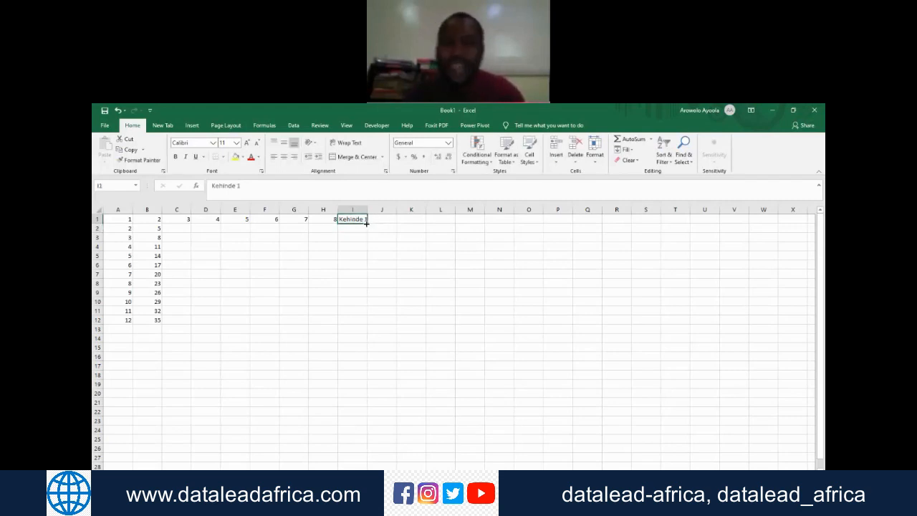
Step: Extend the numbered name in cell I1 down column I to cell I12 and fit the column width to its text
left_click_drag(366, 224, 370, 329)
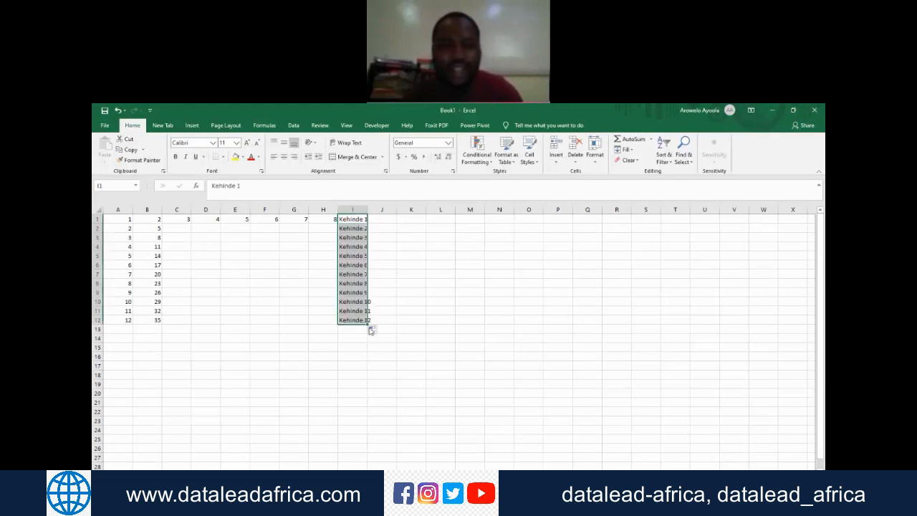
double_click(368, 209)
left_click(412, 235)
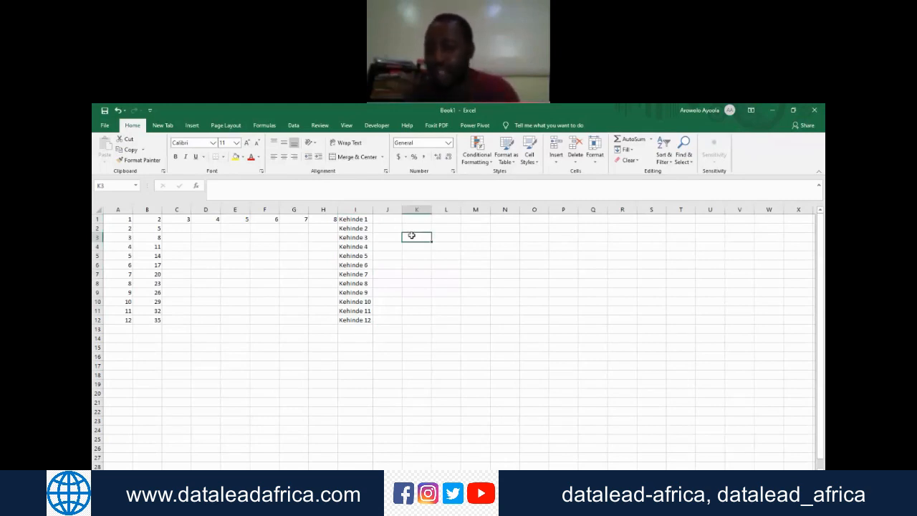
left_click(359, 220)
key("Down")
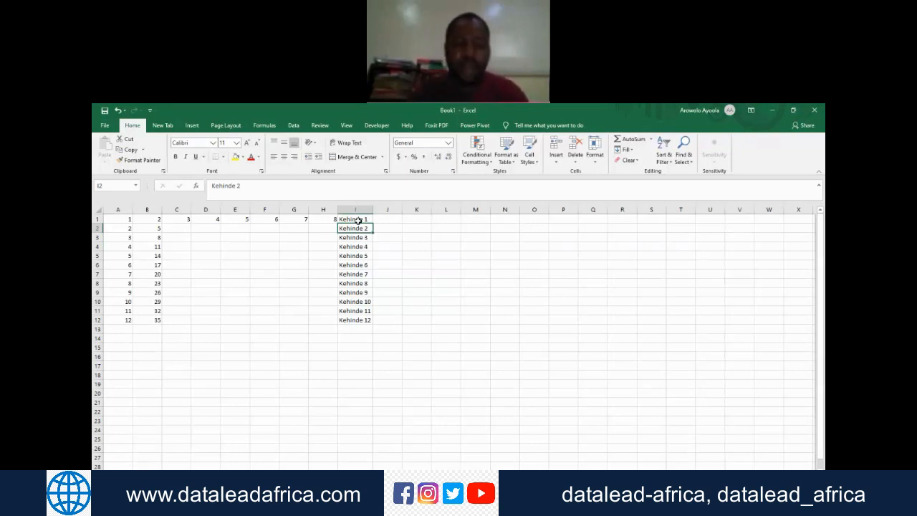
Step: Select cells I1:I12 and extend the numbered name series down column I to cell I21
left_click(683, 350)
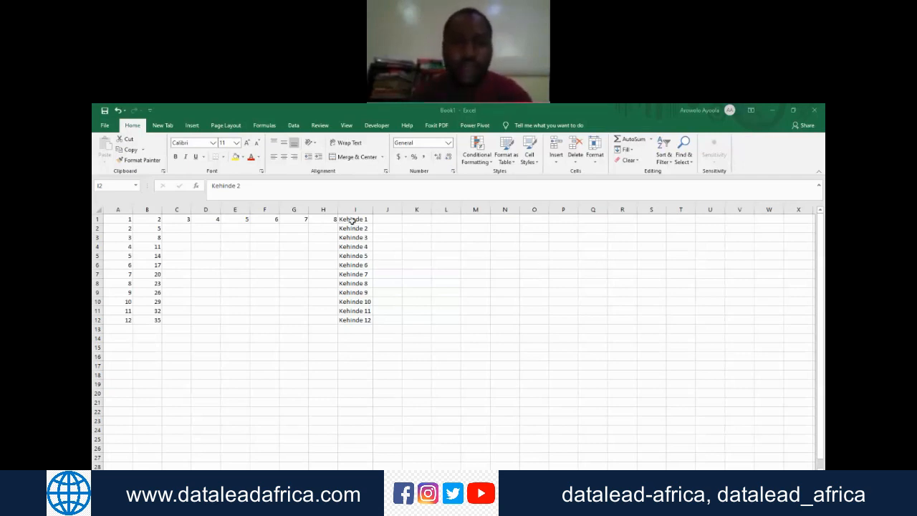
left_click_drag(353, 221, 371, 324)
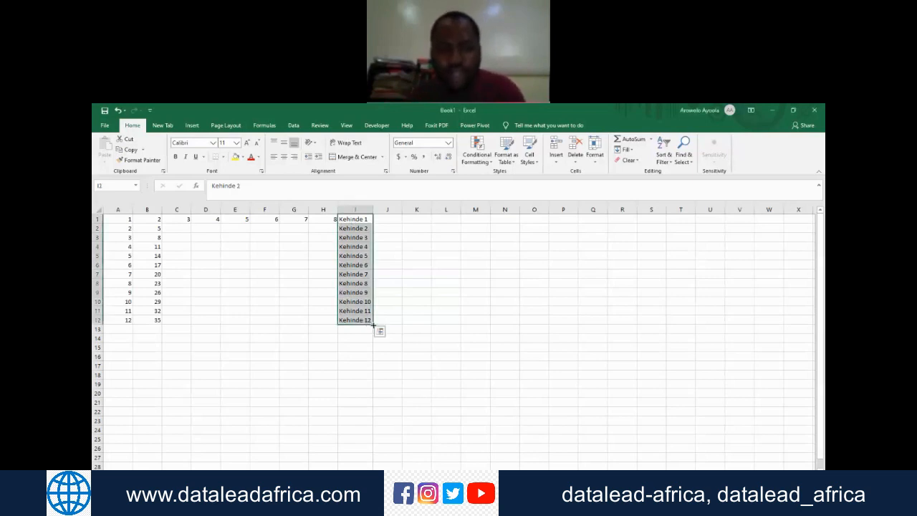
left_click(674, 344)
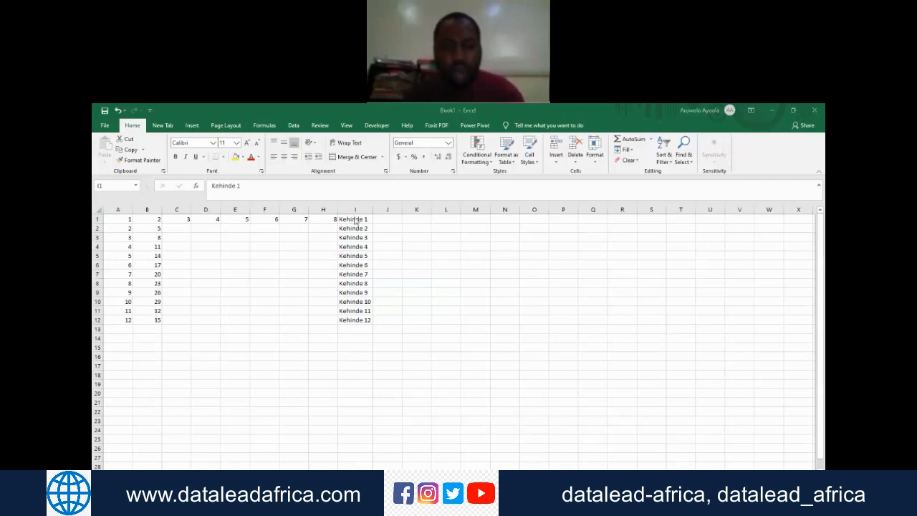
left_click(353, 320, "shift")
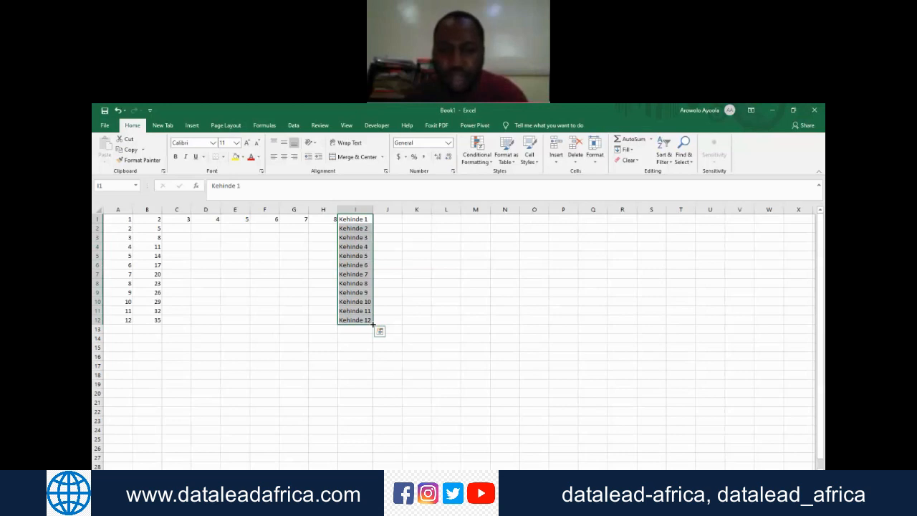
left_click_drag(372, 324, 371, 406)
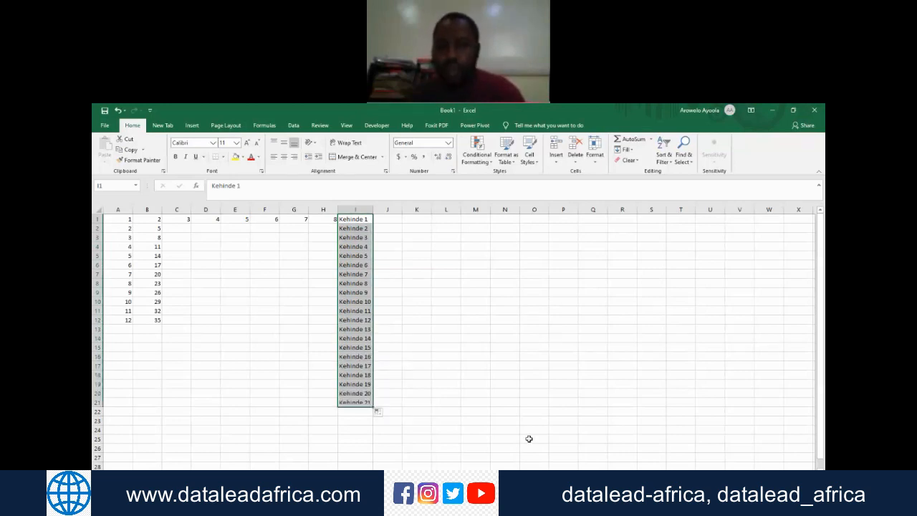
left_click(766, 302)
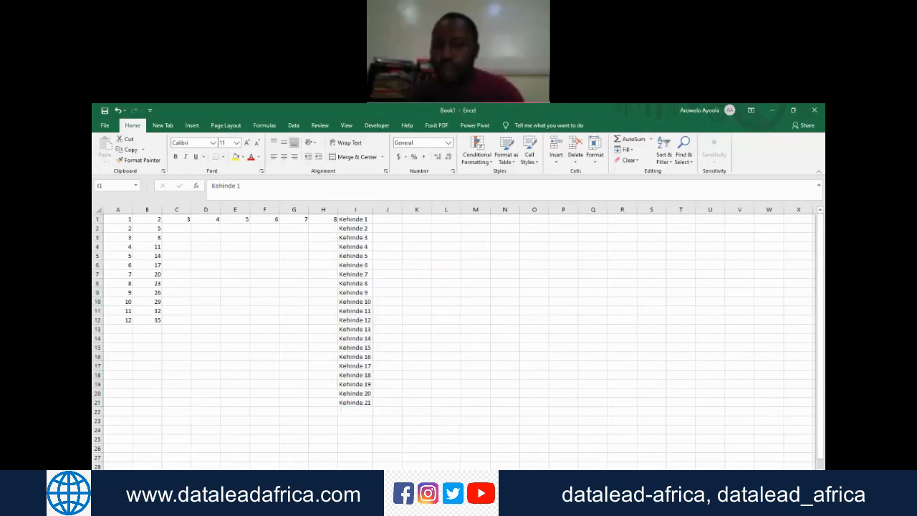
Step: Refill the numbered name series down column I from cell I1 alone
scroll(586, 310, "up", 3)
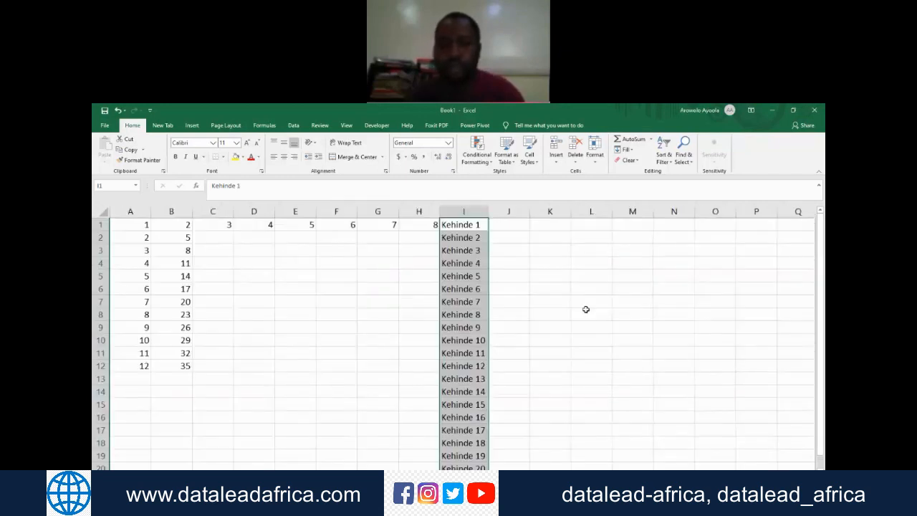
left_click(469, 227)
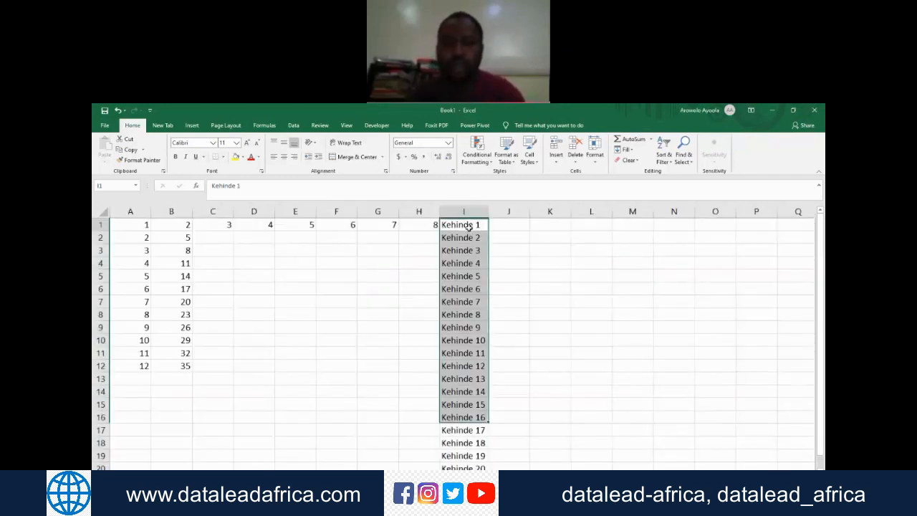
mouse_move(488, 230)
left_mouse_down()
mouse_move(477, 307)
mouse_move(478, 467)
left_mouse_up()
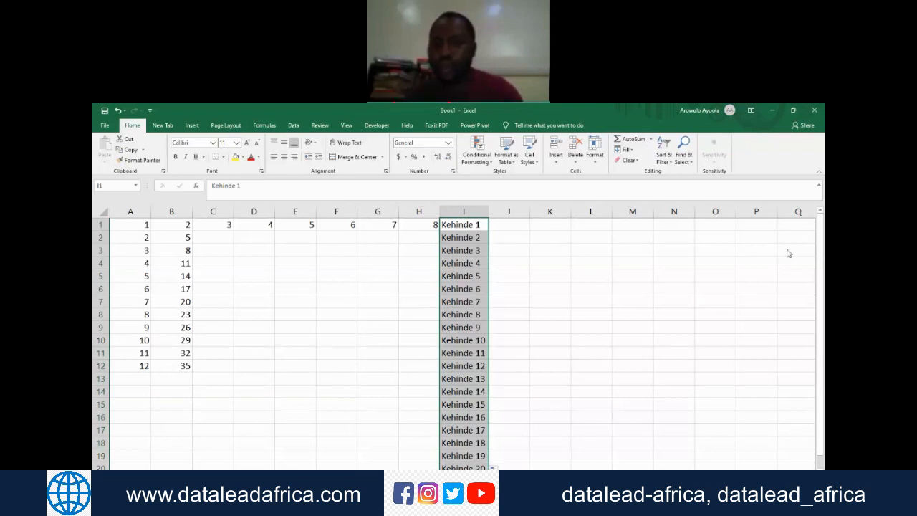
left_click(819, 310)
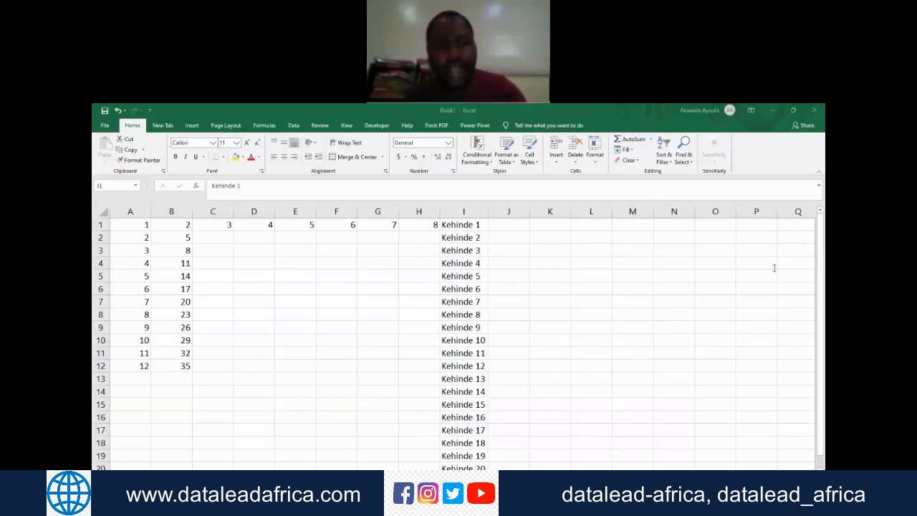
Step: Extend the series in cells A1:A2 down column A to cell A19, and fill it again from A1:A2 to cell A20
left_click_drag(136, 224, 140, 237)
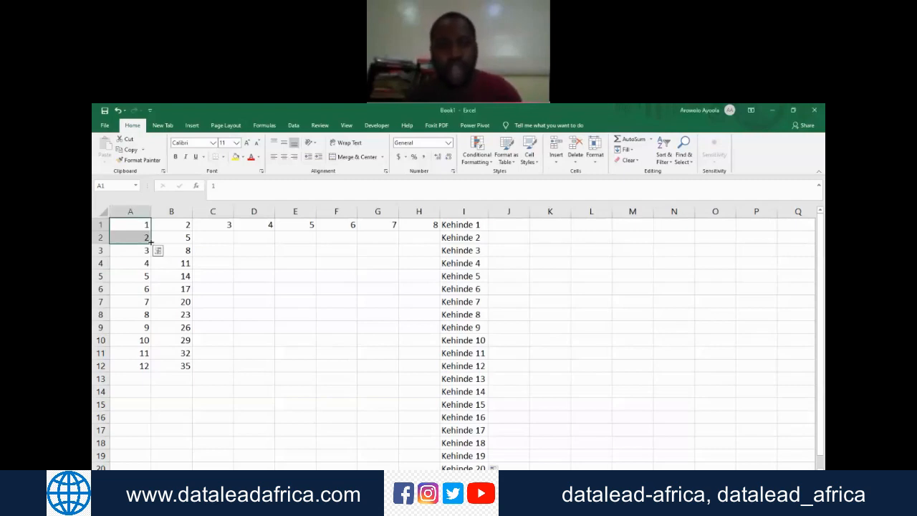
left_click_drag(151, 242, 148, 462)
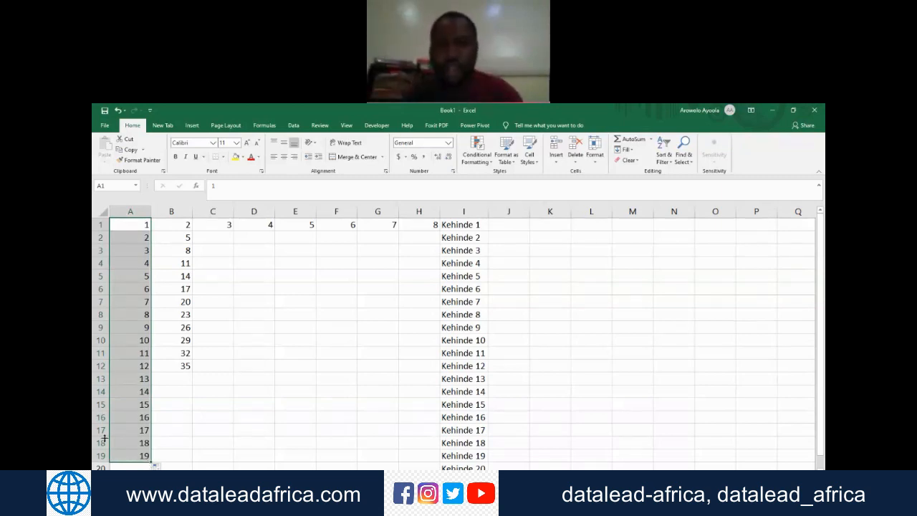
left_click(141, 222)
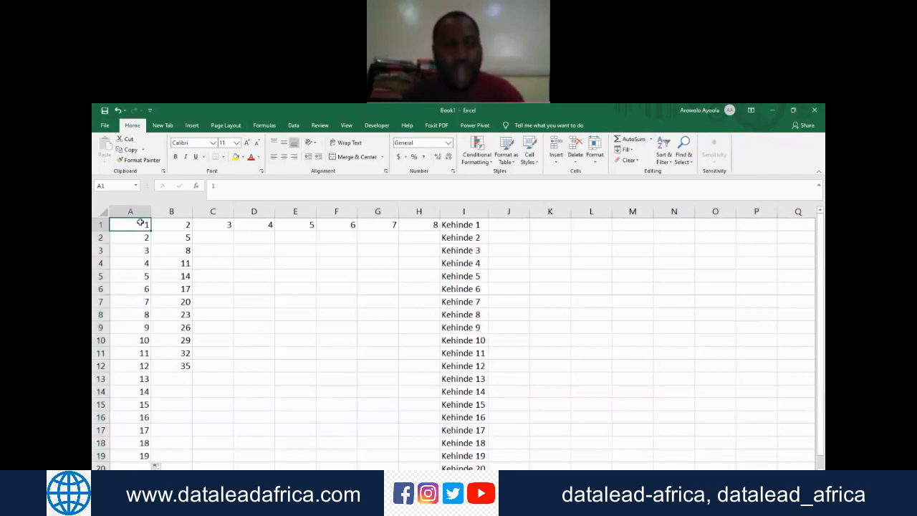
left_click_drag(141, 223, 143, 240)
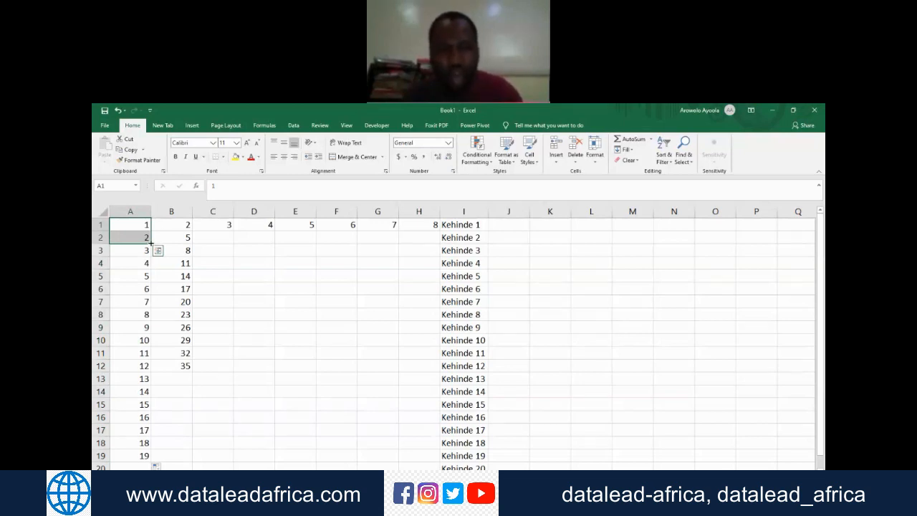
left_click_drag(151, 242, 154, 444)
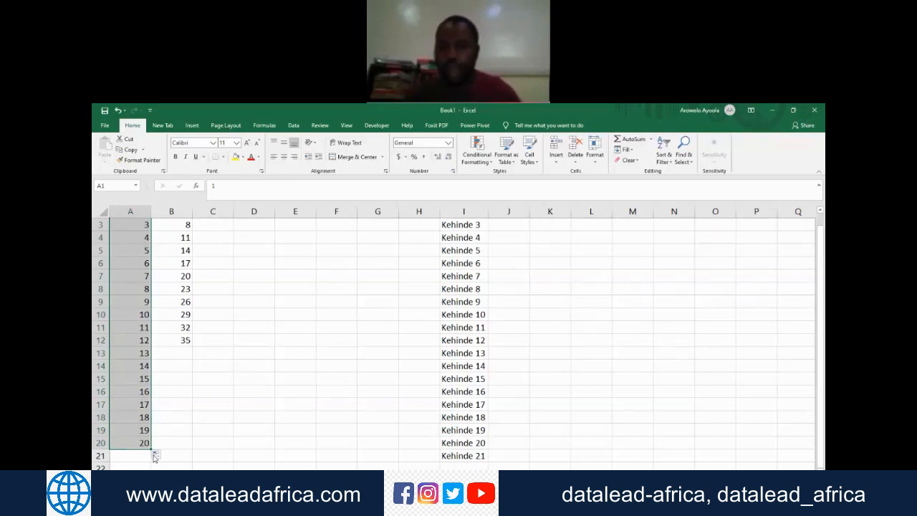
left_click(823, 313)
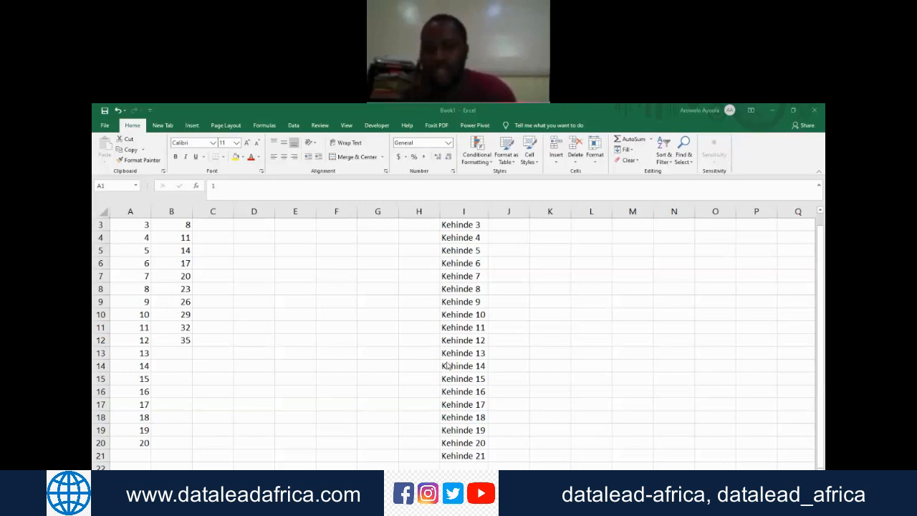
Step: Clear all the filled series from column A through column I and return to cell A1
key("ctrl+shift+Down")
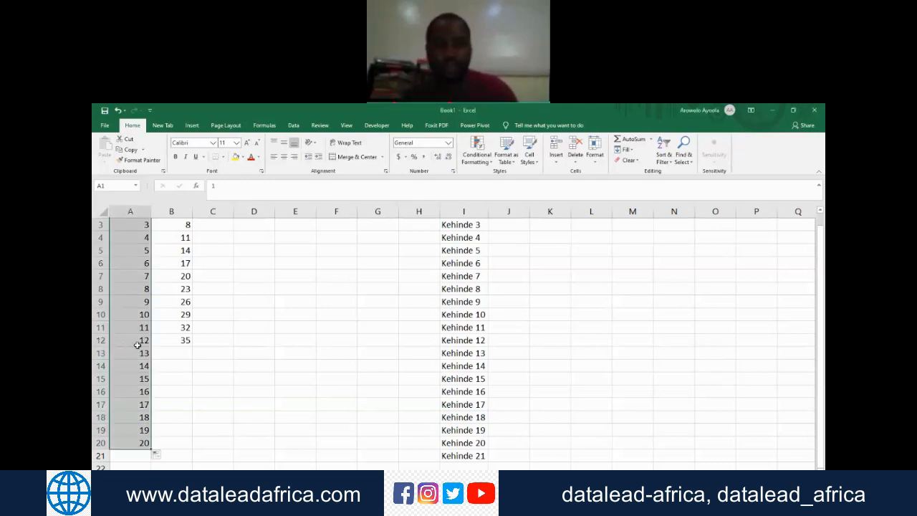
key("shift+Right")
key("shift+Right")
key("shift+Right")
key("shift+Right")
key("shift+Right")
key("shift+Right")
key("shift+Right")
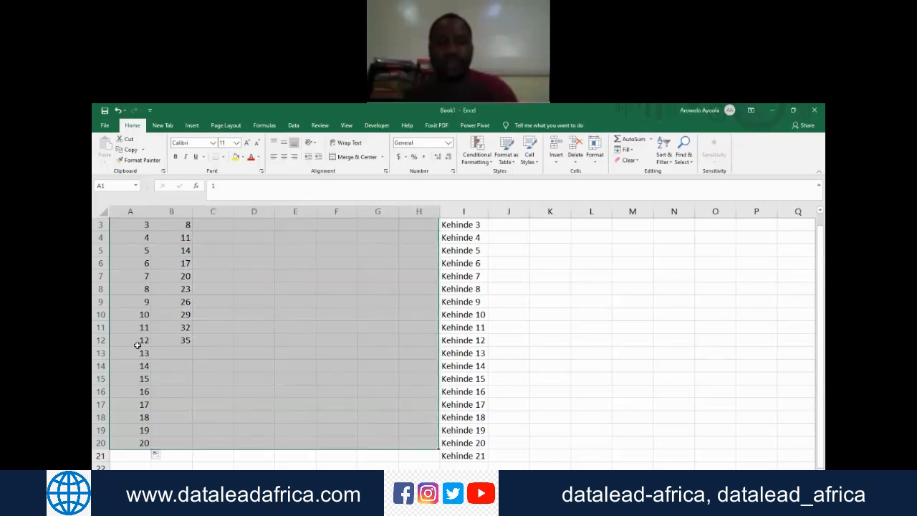
key("shift+Right")
key("Delete")
key("ctrl+Home")
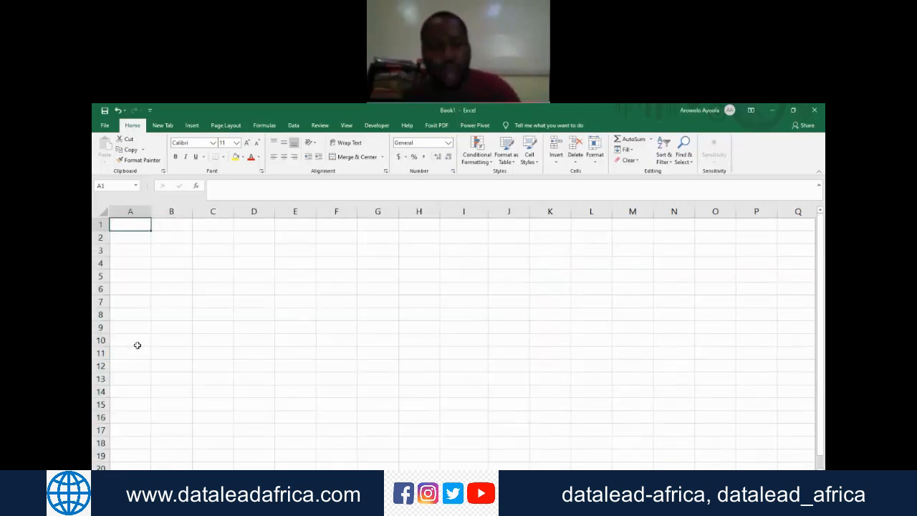
Step: Enter 3 in cell A1 and 7 in cell A2 as the start of a new series
type("3")
key("Return")
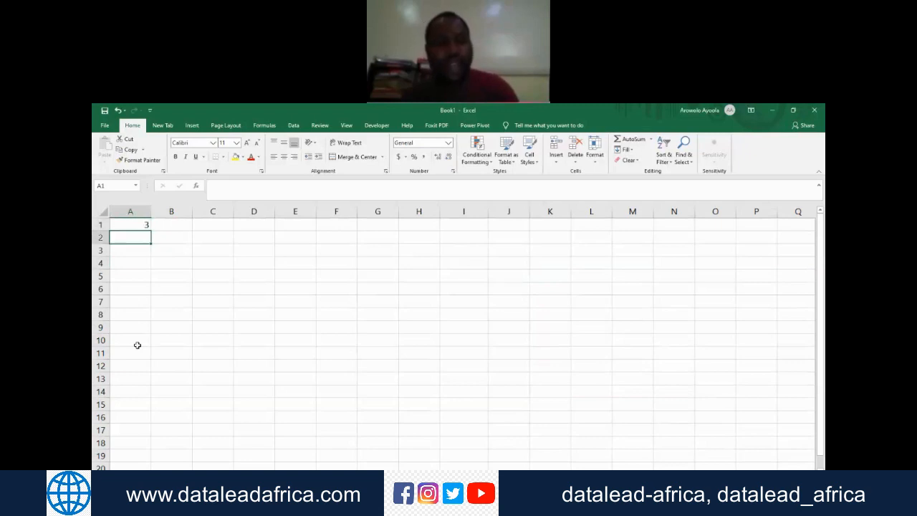
type("7")
key("Return")
key("Up")
key("Up")
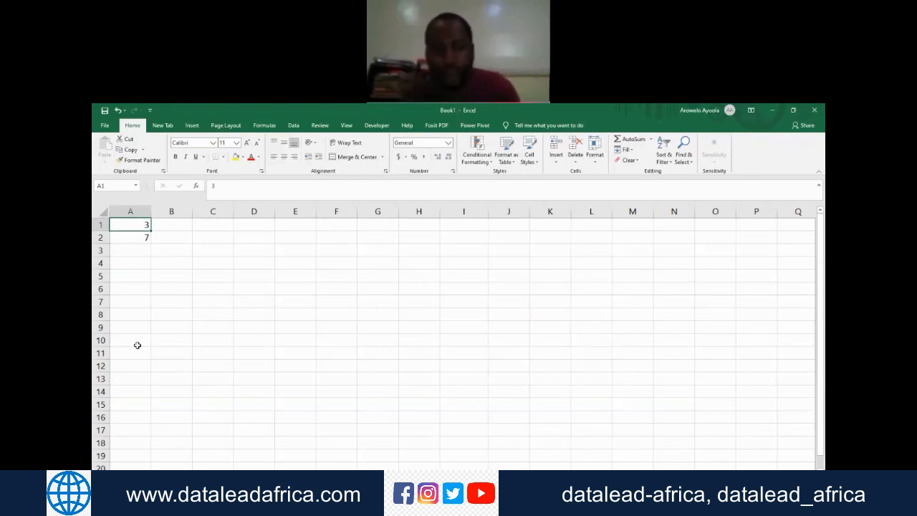
left_click(704, 349)
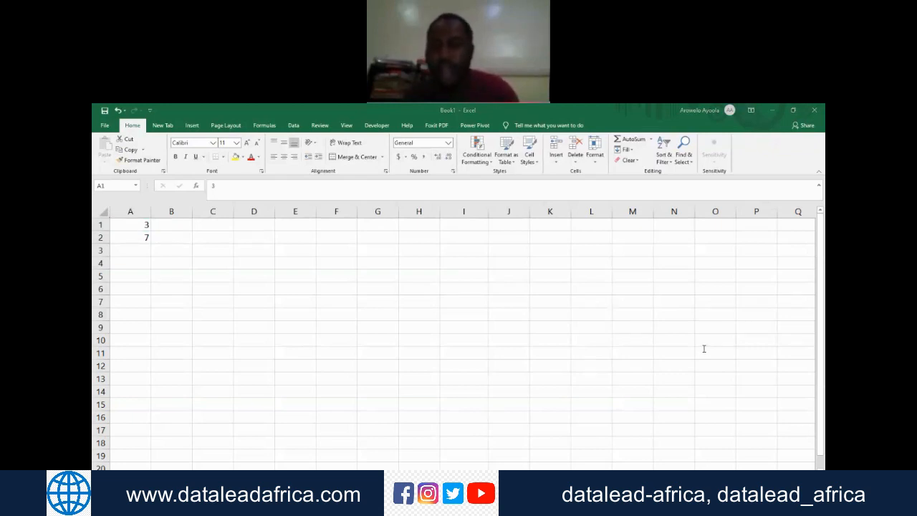
left_click(134, 224)
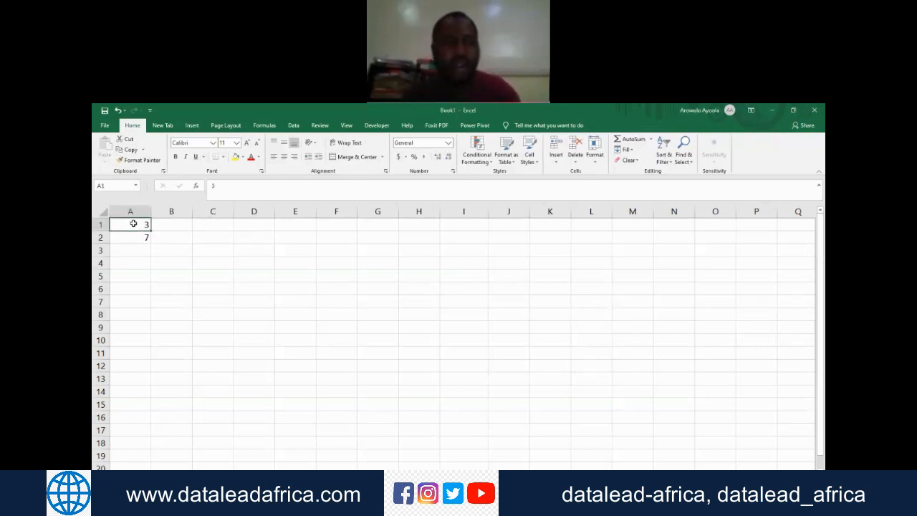
left_click_drag(133, 225, 137, 239)
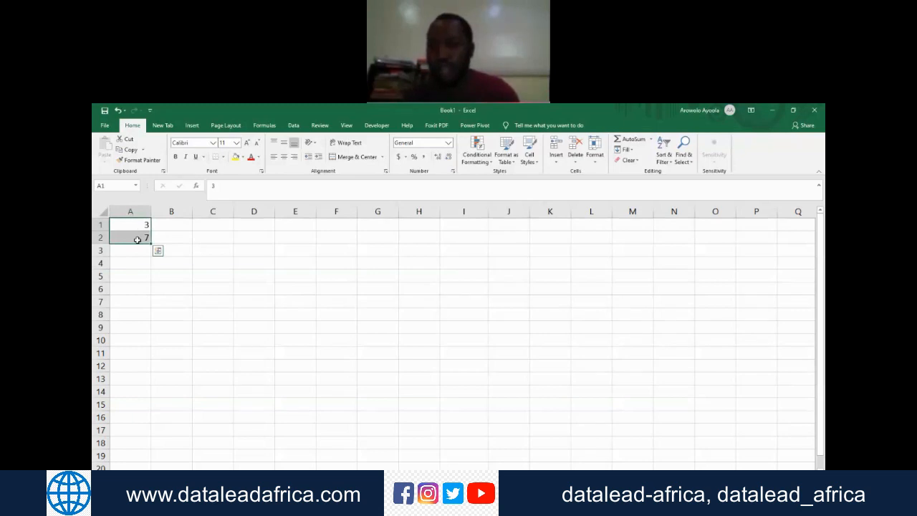
left_click(142, 223)
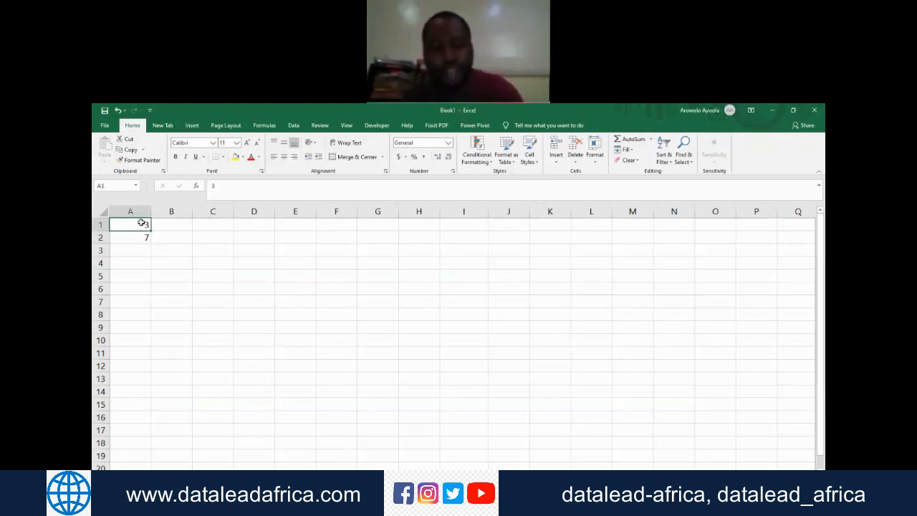
left_click(669, 346)
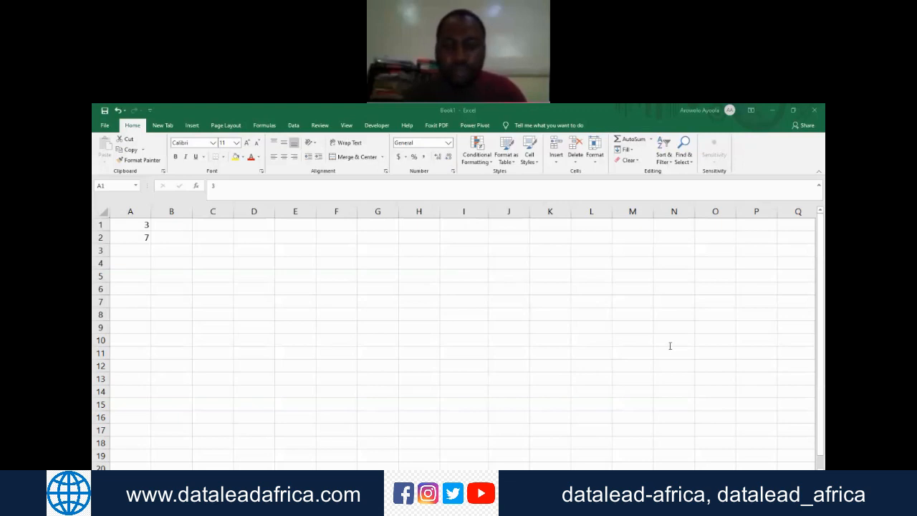
Step: Extend the number series in cells A1:A2 down column A to cell A11
left_click(135, 224)
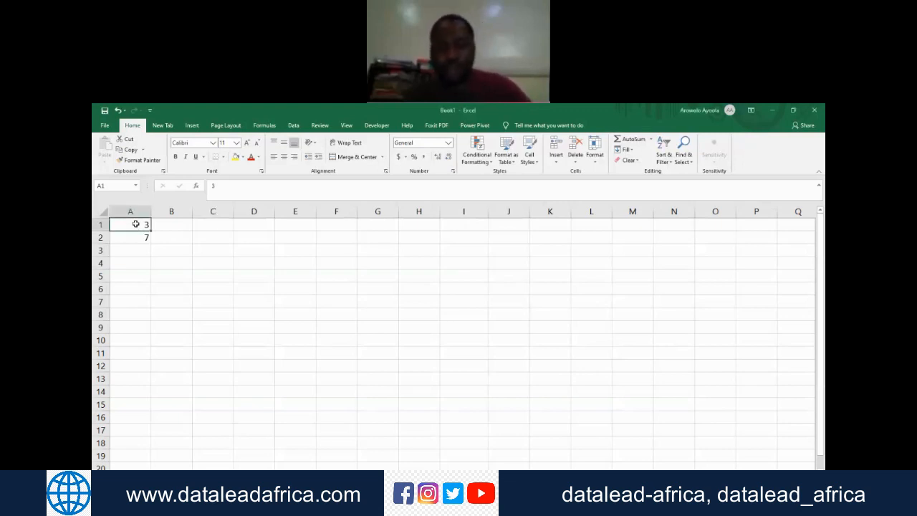
left_click_drag(135, 224, 135, 237)
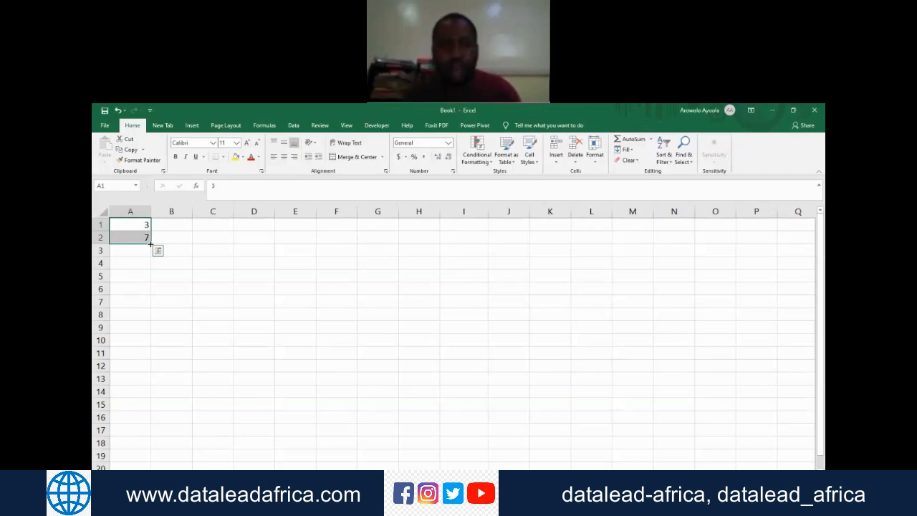
left_click_drag(150, 244, 145, 363)
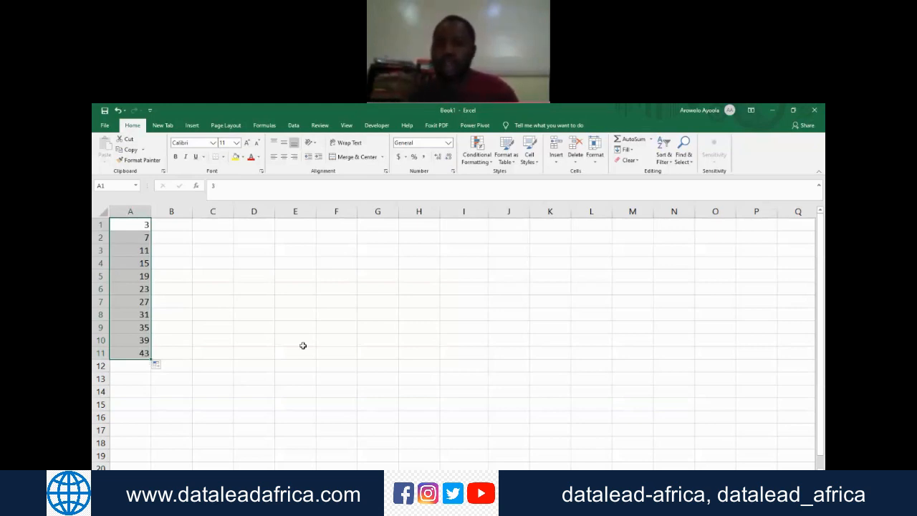
left_click(822, 281)
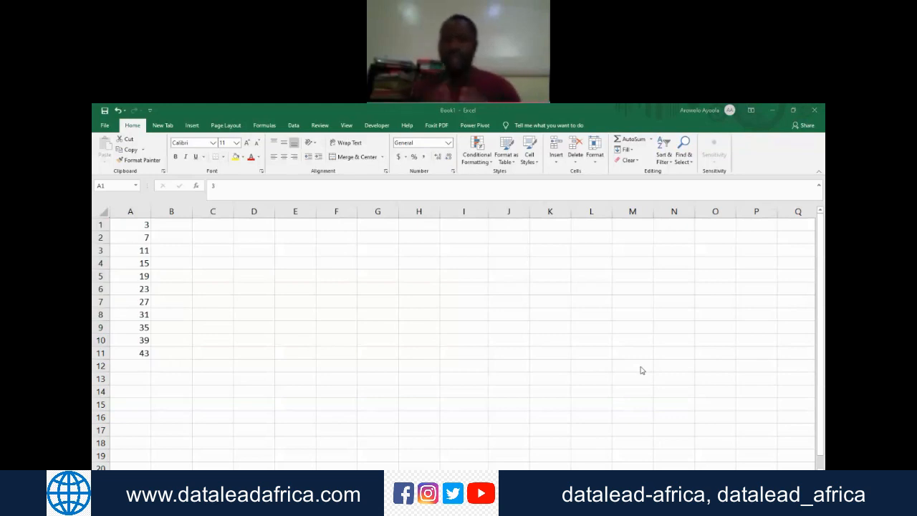
Step: Enter January in cell B1 and reselect that cell as the start of a month series
left_click(179, 230)
key("Up")
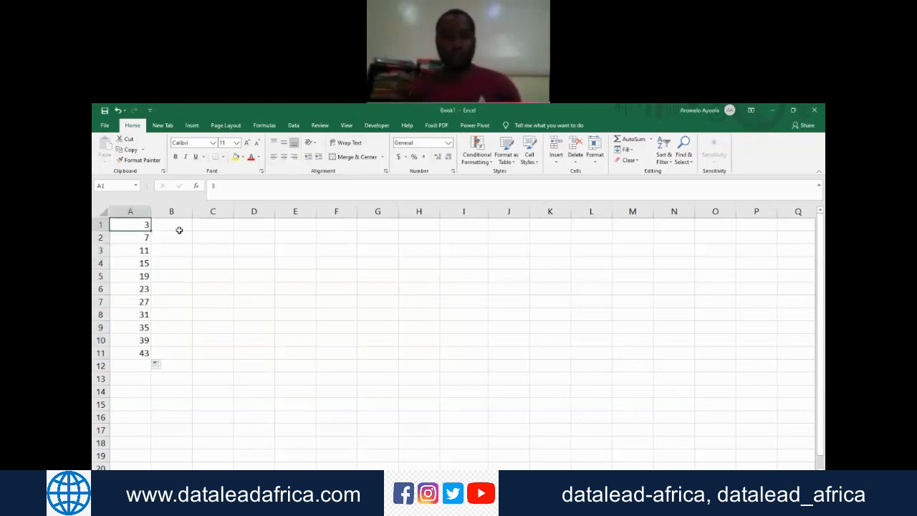
left_click(179, 229)
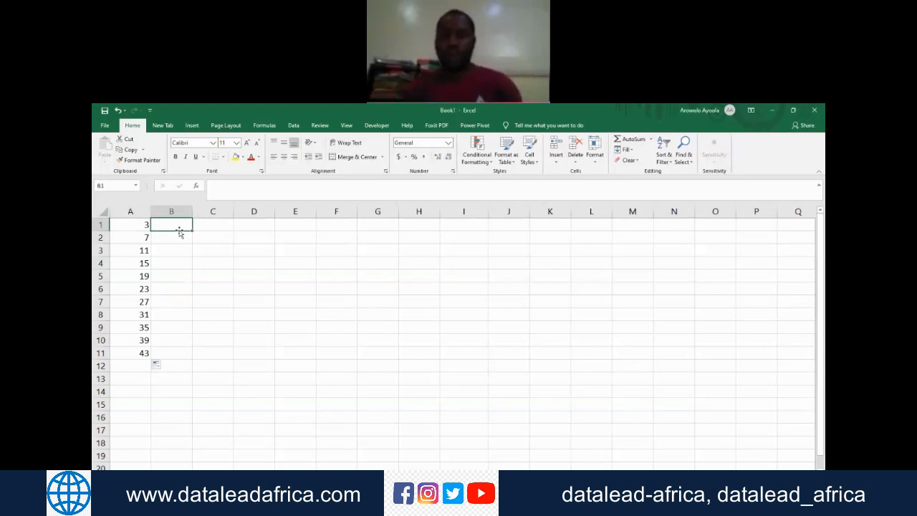
type("Ja")
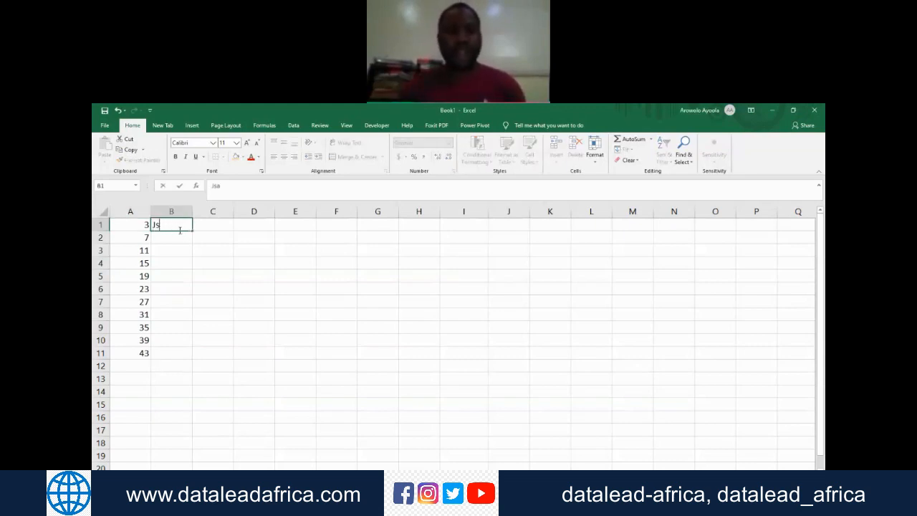
type("nuary")
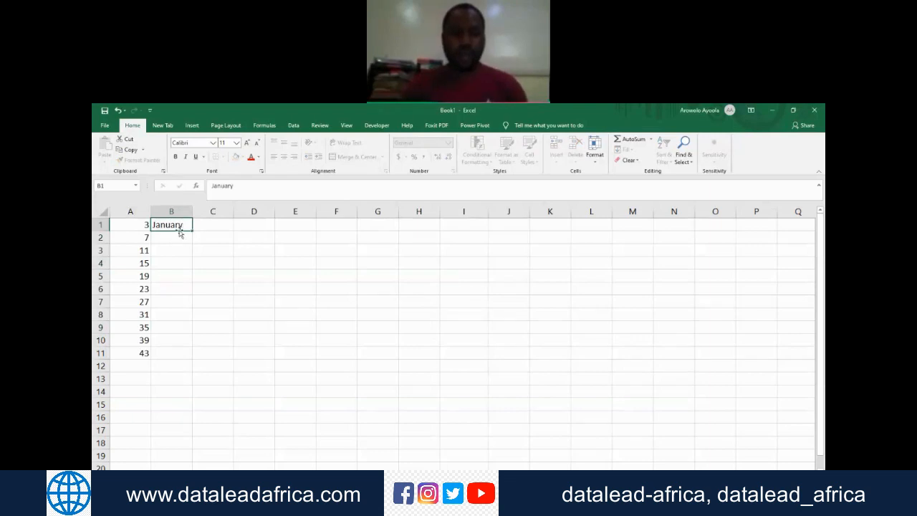
key("Return")
left_click(179, 229)
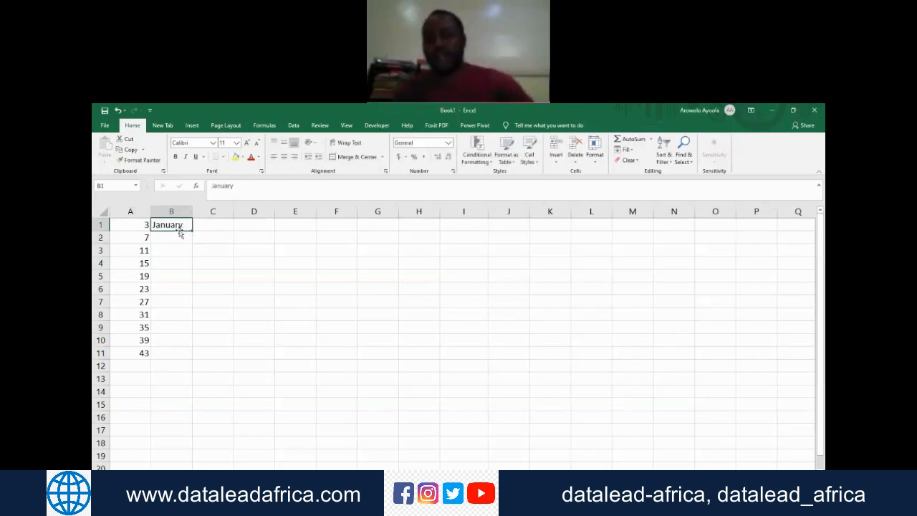
key("Return")
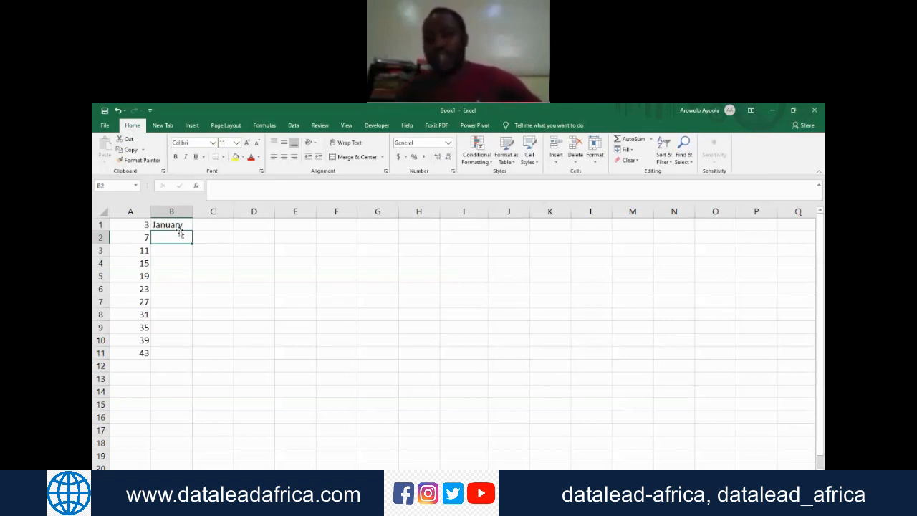
left_click(179, 229)
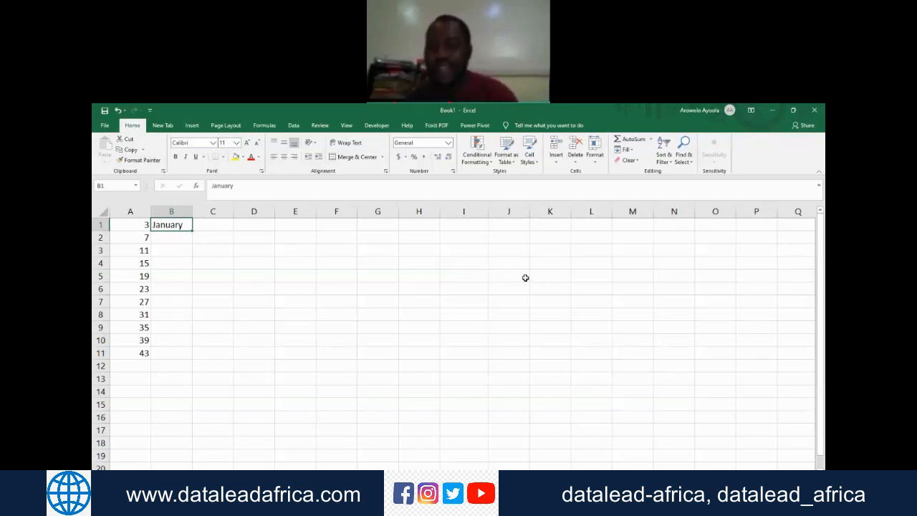
Step: Fill the month names from cell B1 down column B to at least row 20 and return to cell B1
left_click_drag(192, 230, 196, 466)
key("ctrl+z")
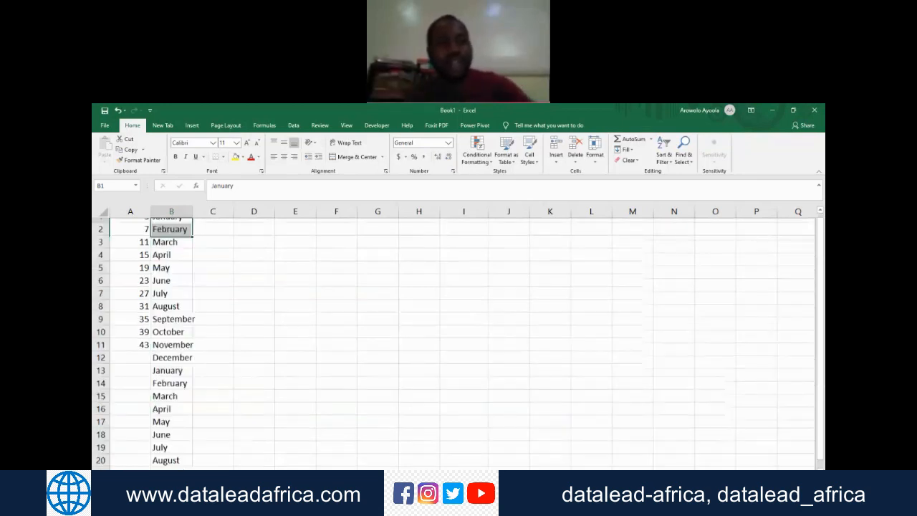
key("Down")
key("Down")
key("Down")
key("Down")
key("Down")
key("Down")
key("Down")
key("Down")
key("Down")
key("Down")
key("Down")
key("Down")
key("Down")
key("Down")
key("Down")
key("Down")
key("Down")
key("Down")
key("Down")
key("Down")
key("Up")
key("Up")
key("Up")
key("Up")
key("Up")
key("Up")
key("Up")
key("Up")
key("Up")
key("Up")
key("Up")
key("Up")
key("Up")
key("Up")
key("Up")
key("Up")
key("Up")
key("Up")
key("Up")
key("Up")
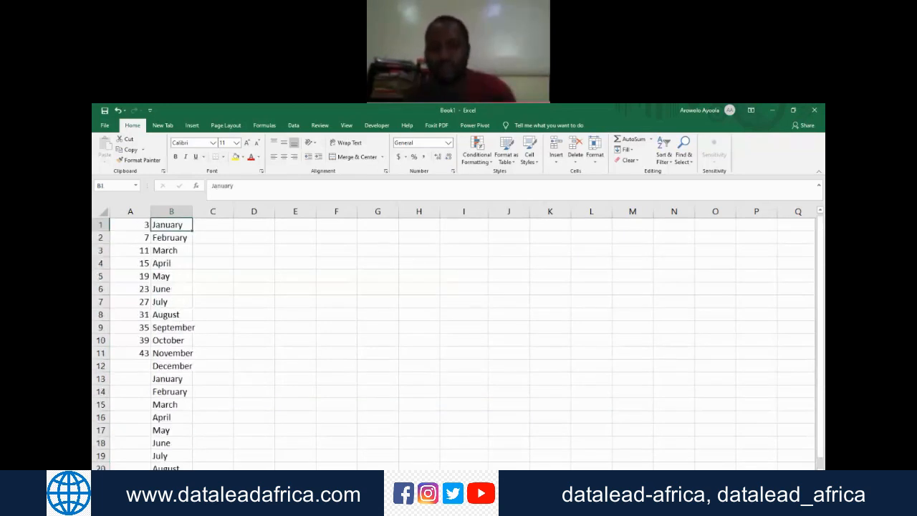
Step: Enter Monday in cell C1 and fill the weekday series down column C to cell C17
key("Right")
type("M")
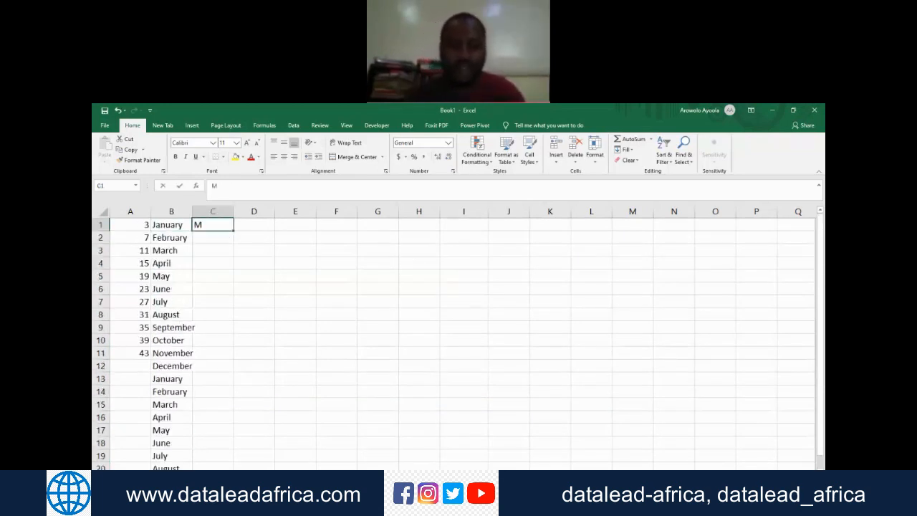
type("onday")
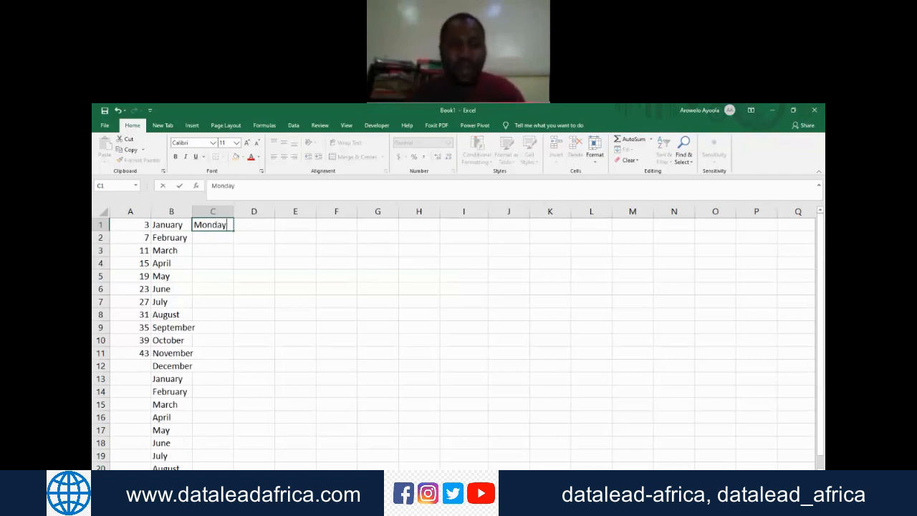
key("Return")
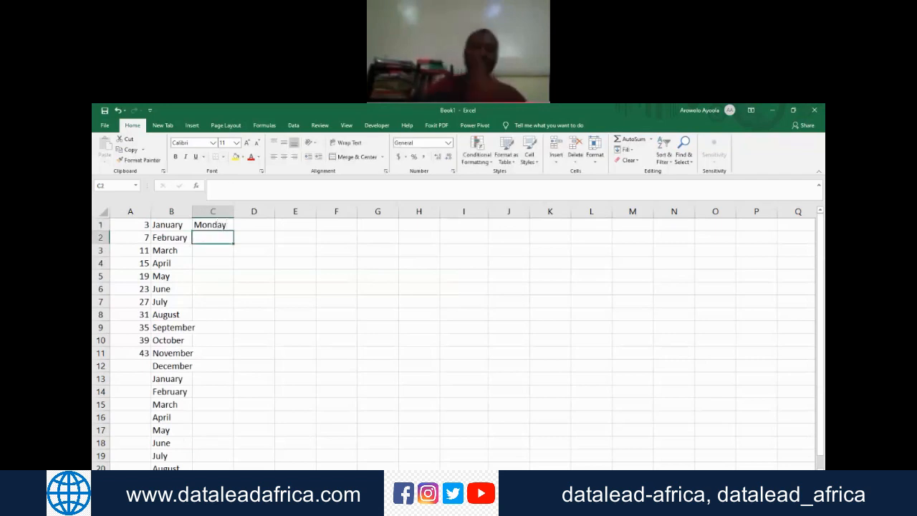
key("Up")
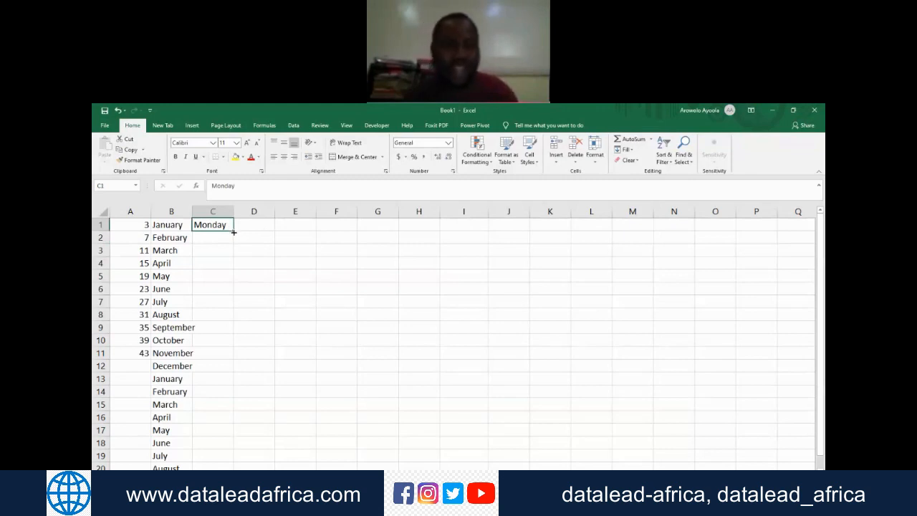
left_click(237, 286)
left_click_drag(233, 231, 231, 439)
left_click(237, 285)
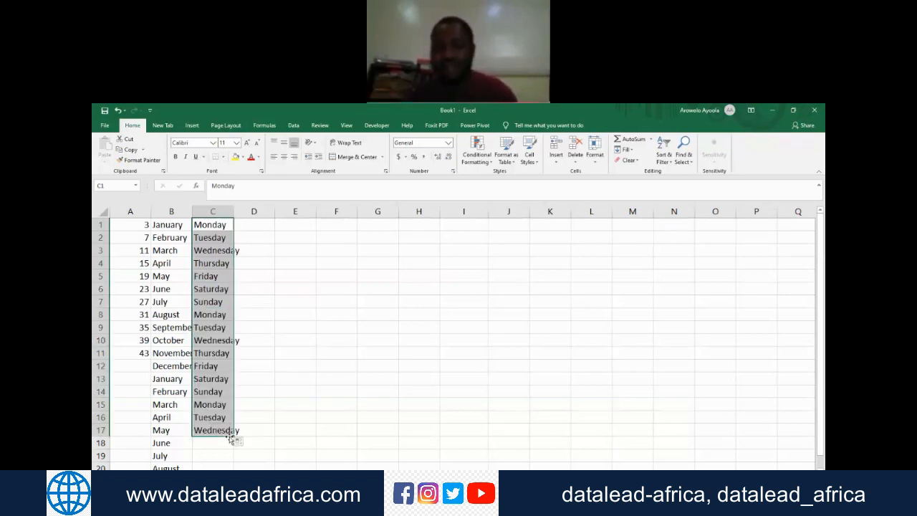
Step: Enter Jan in cell D1 and fill the abbreviated month series down column D to cell D17
left_click(256, 222)
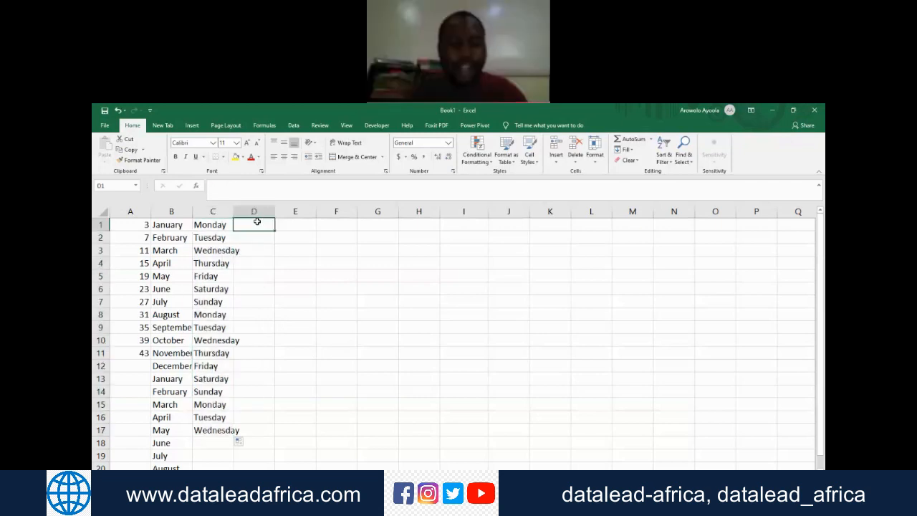
type("Jan")
key("Return")
left_click(256, 222)
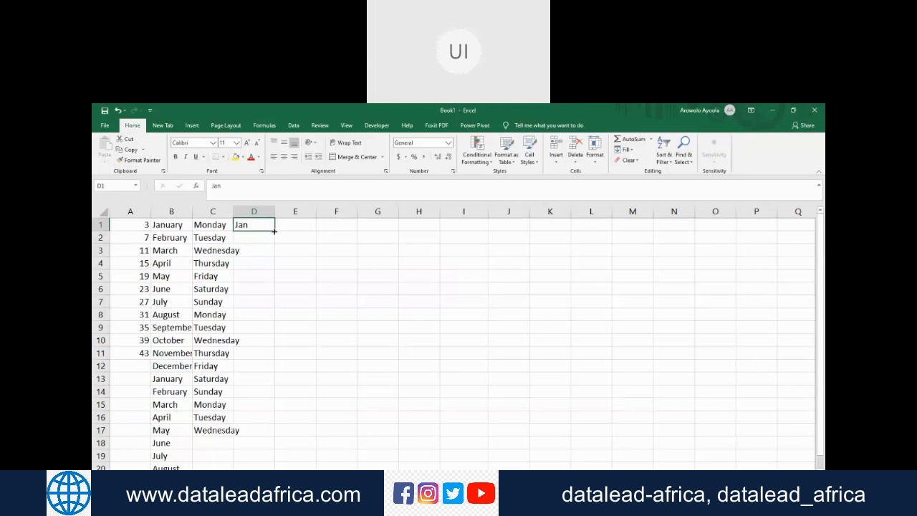
left_click_drag(274, 231, 268, 442)
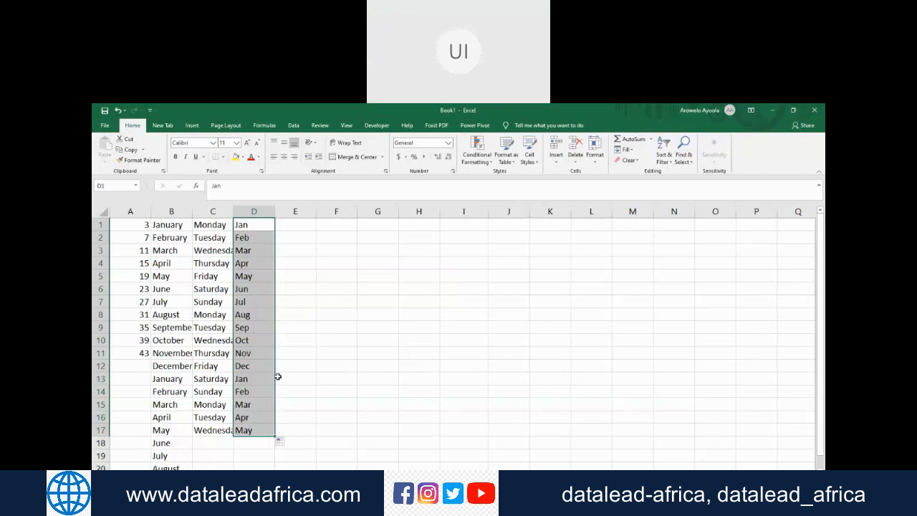
Step: Enter 1980 in cell E1 and fill it down to cell E2
left_click(305, 223)
type("1")
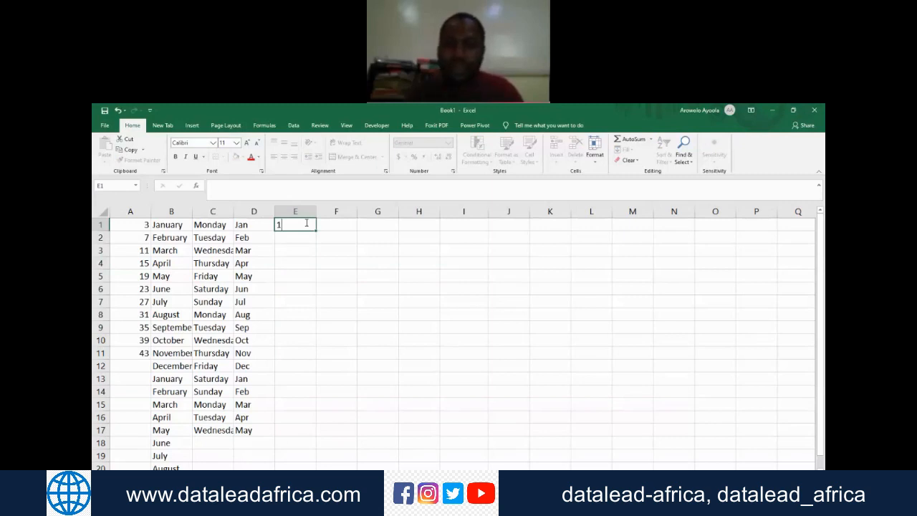
type("980")
key("Return")
left_click(304, 225)
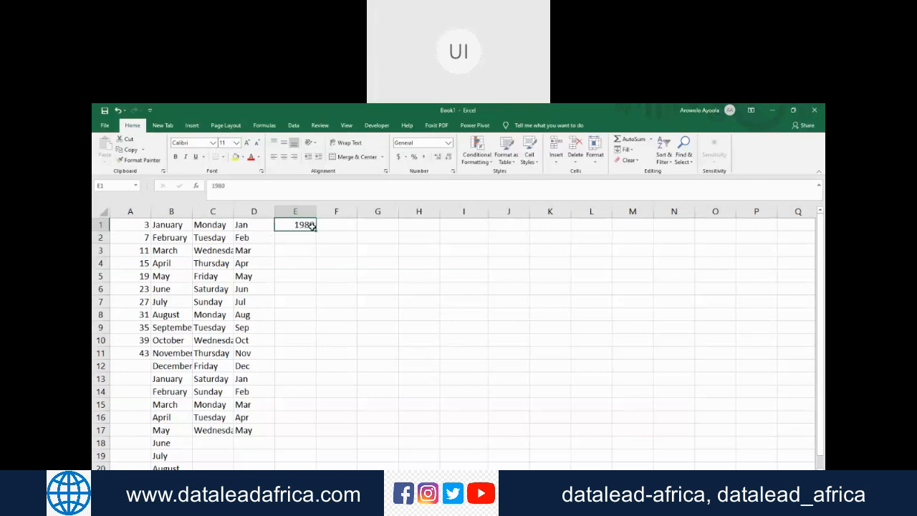
left_click_drag(313, 228, 318, 246)
Step: Change cell E2 to 1981 and fill the year series from E1:E2 down to cell E14
left_click(306, 225)
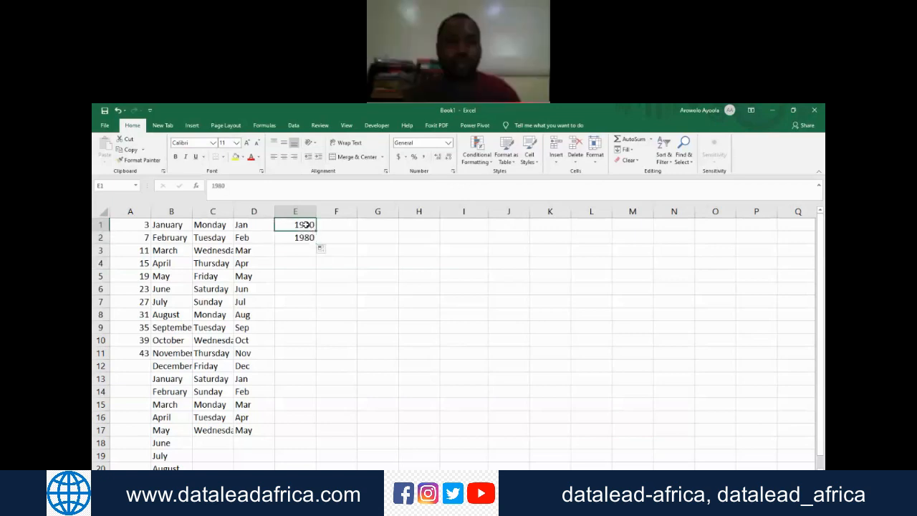
left_click(304, 237)
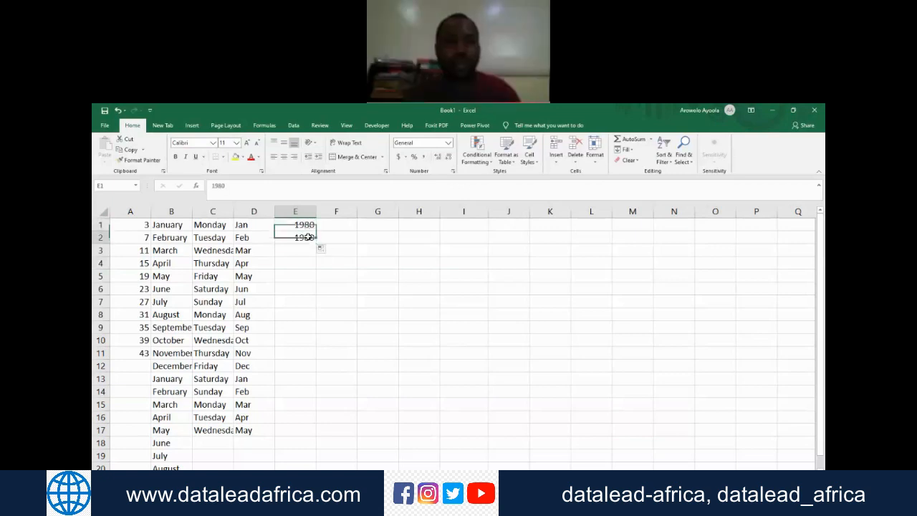
left_click(238, 185)
key("BackSpace")
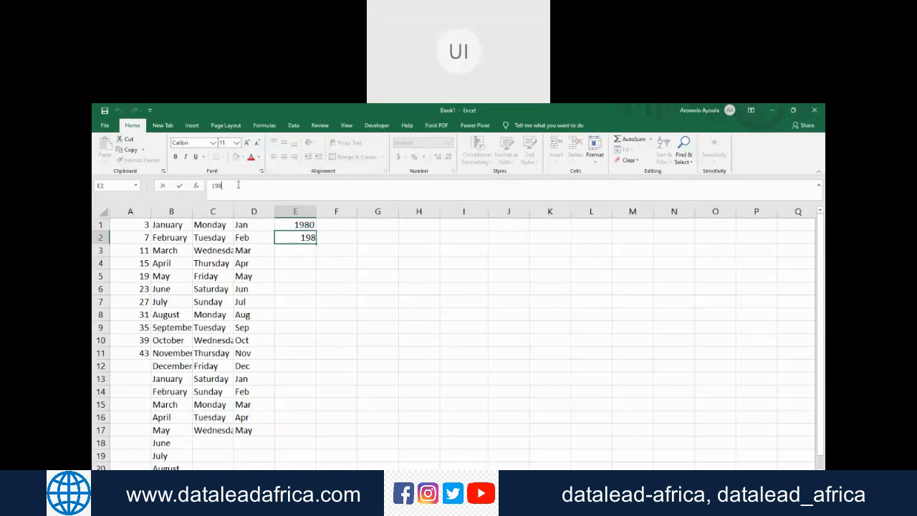
type("1")
left_click_drag(305, 224, 309, 394)
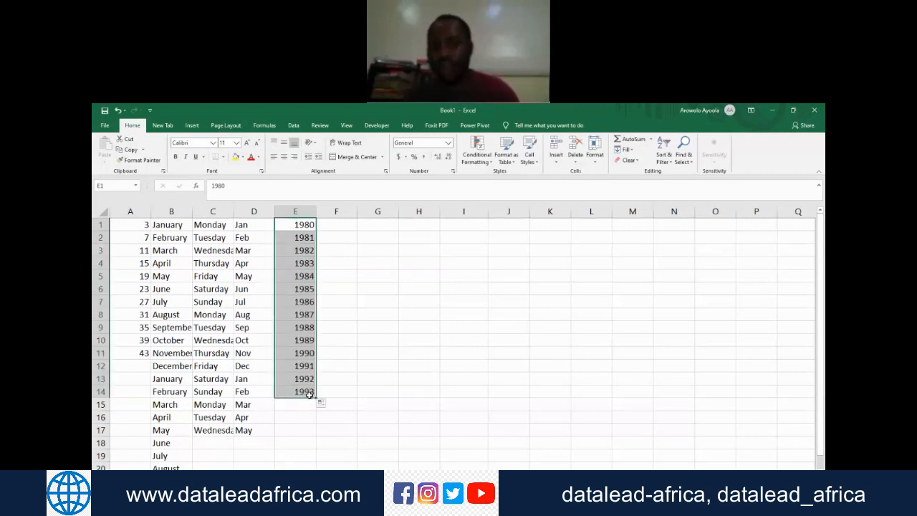
Step: Replace the years in column E with the current date, 6/27/2020, in cell E1 and fill the dates down to cell E17
key("Delete")
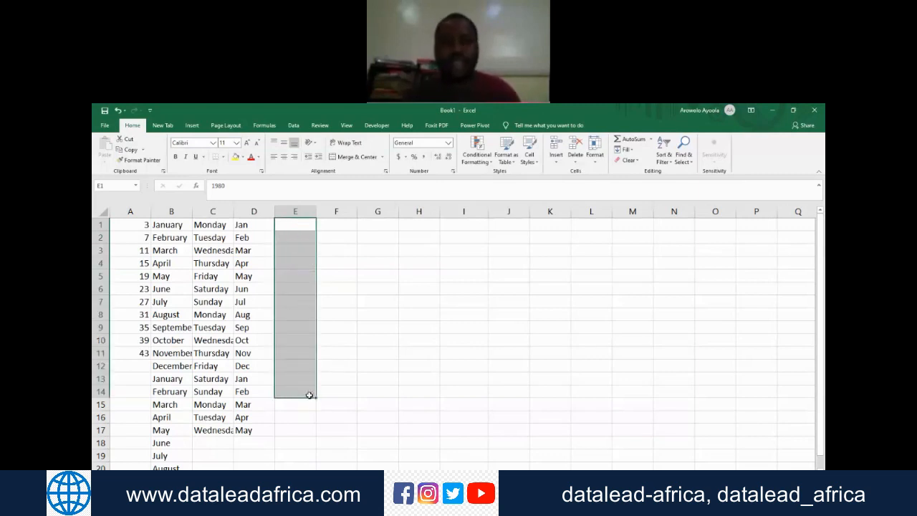
key("Up")
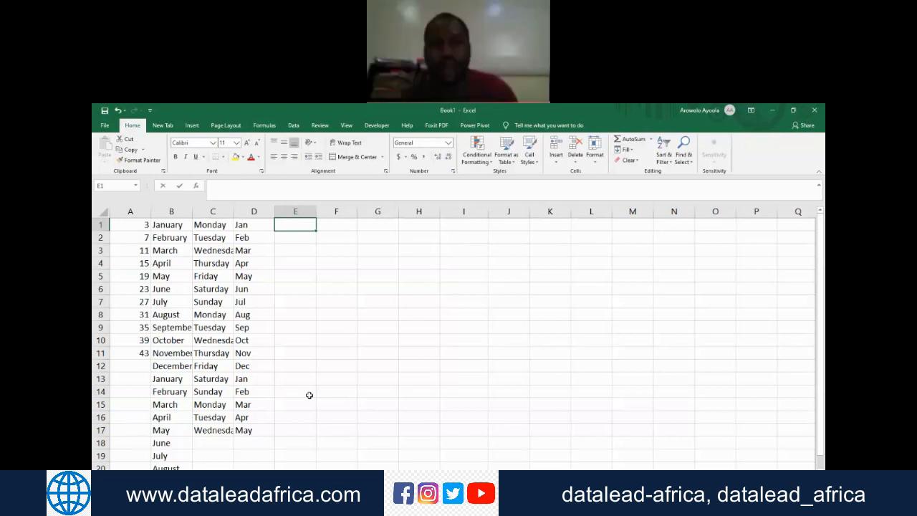
key("ctrl+semicolon")
key("ctrl+Return")
left_click_drag(321, 231, 323, 444)
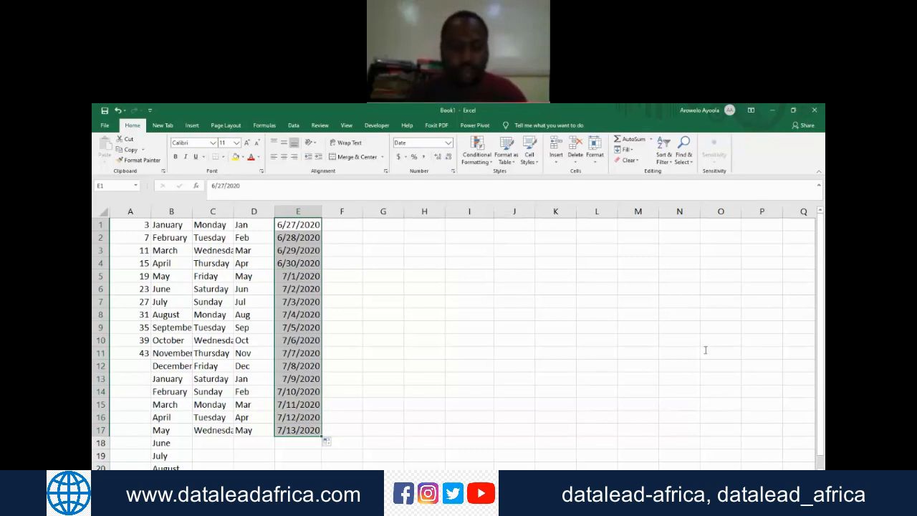
key("ctrl+n")
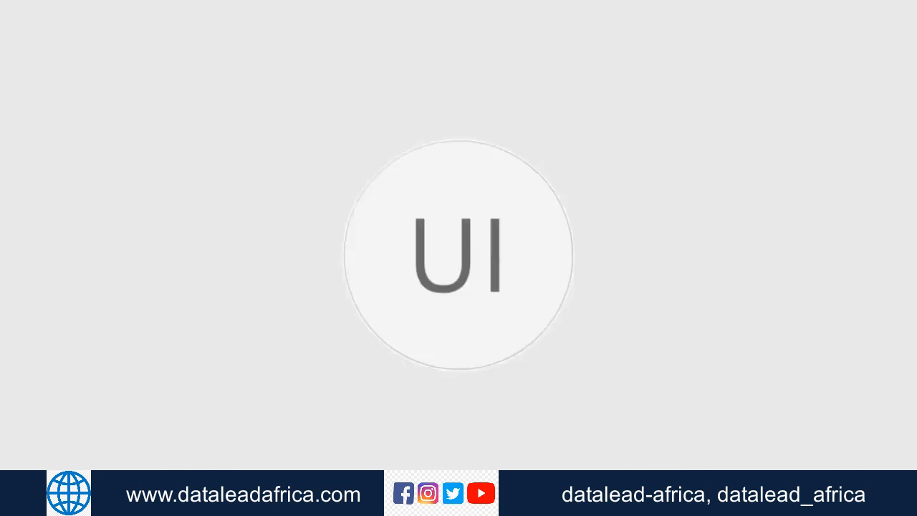
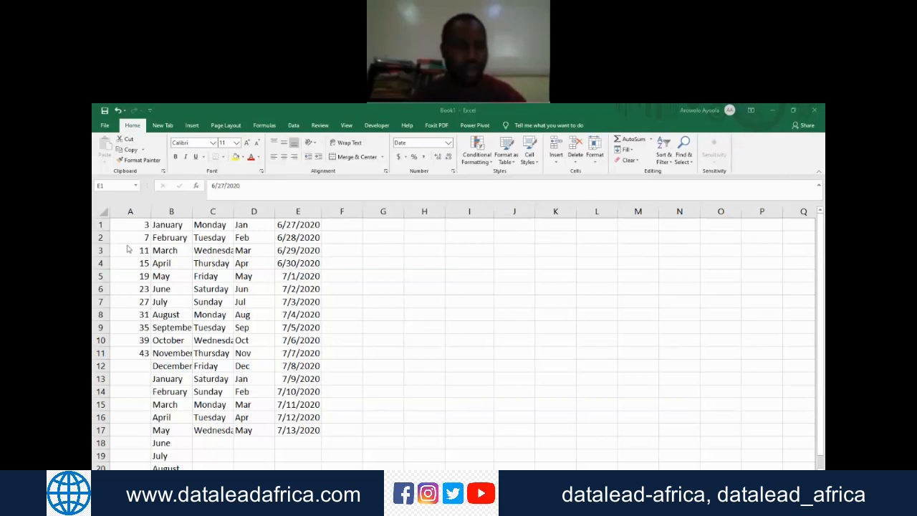
Step: Clear all the number, month, weekday and date series from columns A to E and return to cell A1
key("ctrl+shift+Down")
key("ctrl+Home")
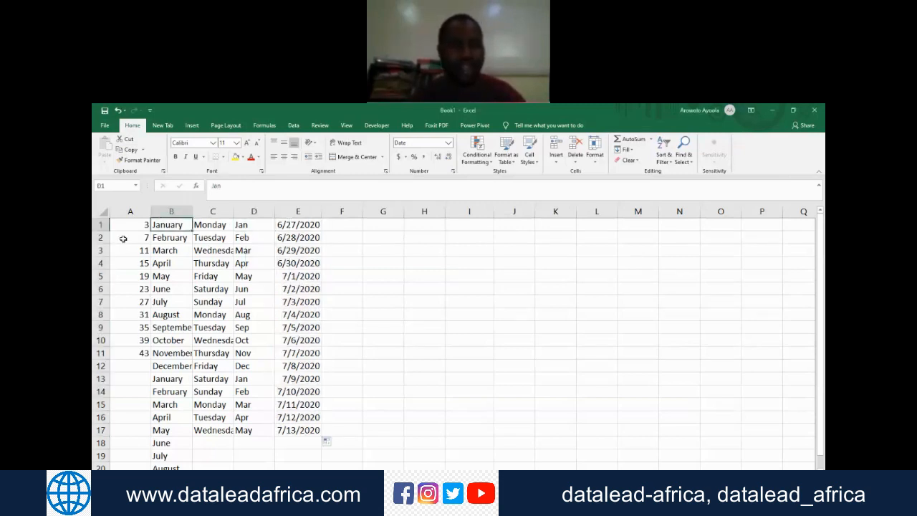
key("shift+Right")
key("shift+Right")
key("shift+Right")
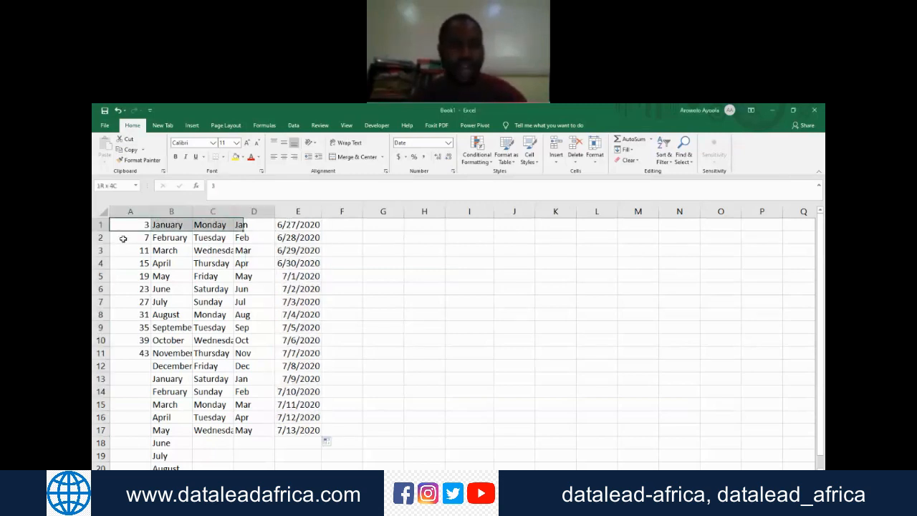
key("shift+Right")
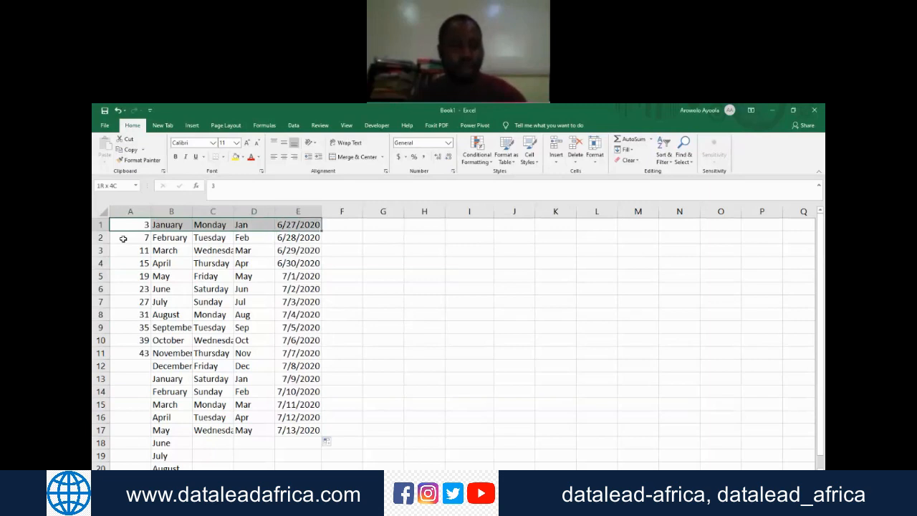
key("ctrl+shift+End")
key("Delete")
key("ctrl+Home")
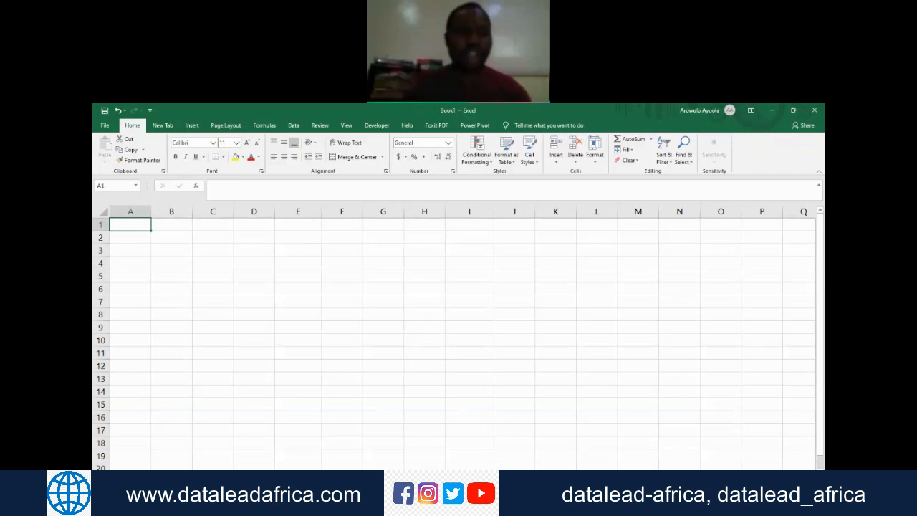
Step: Enter the heading Covid 19 cases in cell A1
scroll(458, 337, "down", 2)
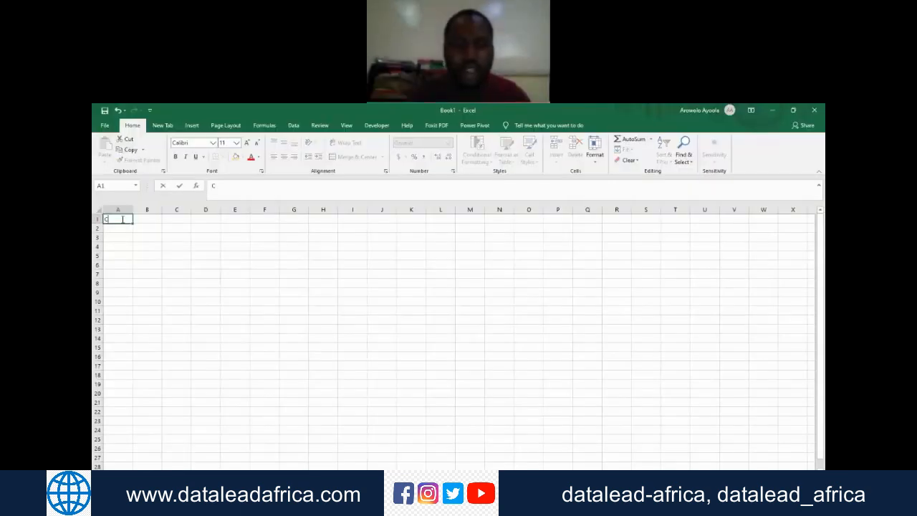
type("ovid 19 case")
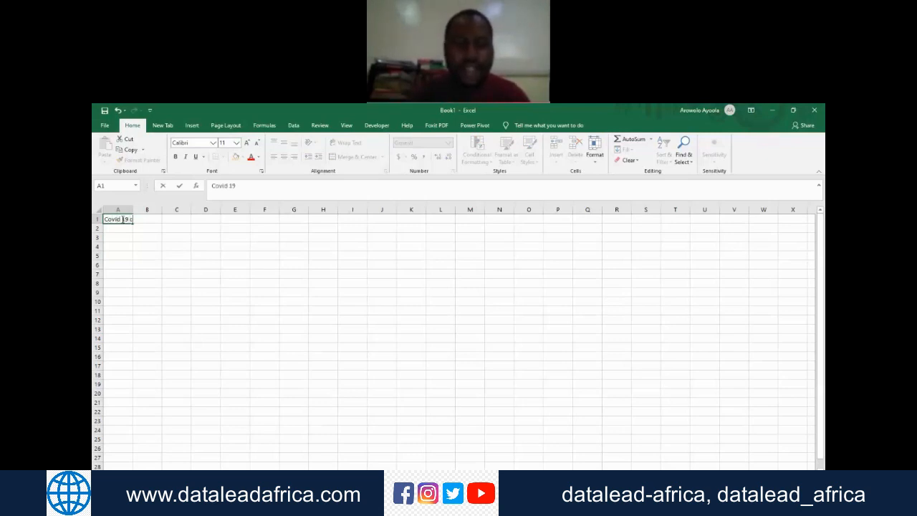
type("s")
key("Tab")
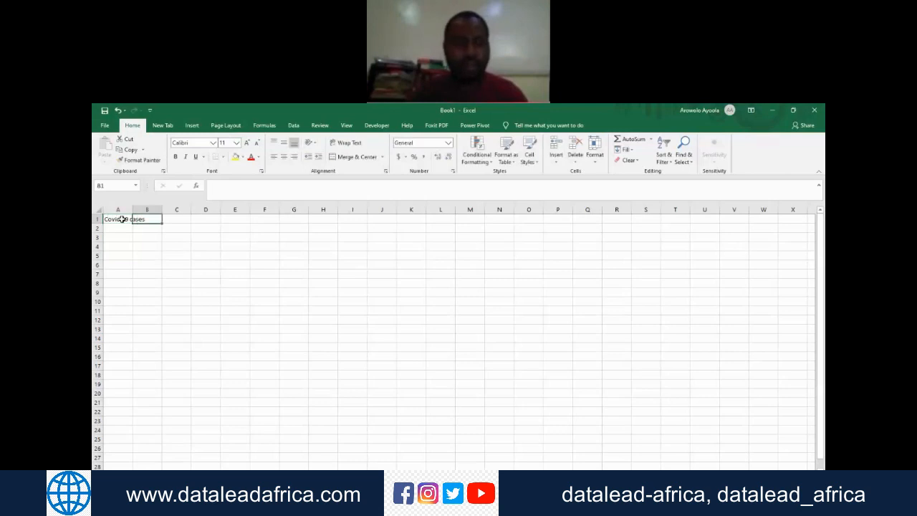
Step: Enter the heading No of recoveries in cell B1 and fit the widths of columns A and B to their headings
type("C")
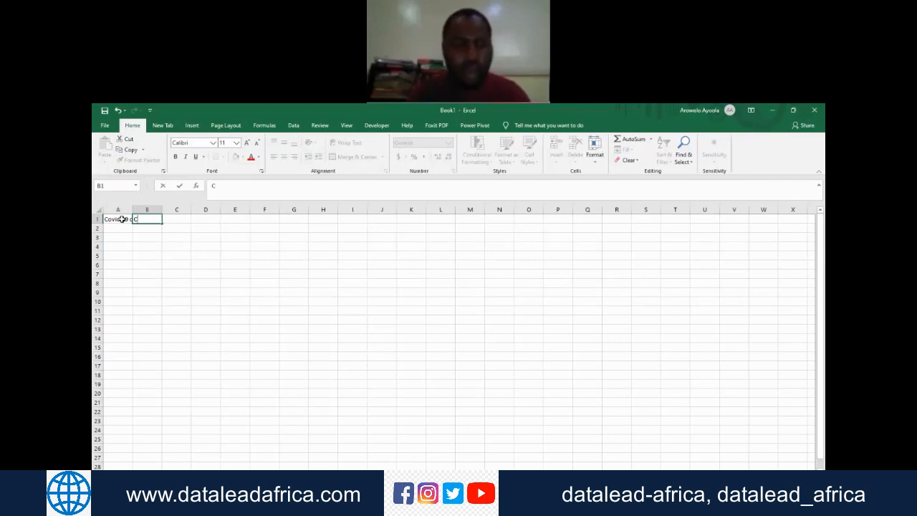
key("BackSpace")
type("No")
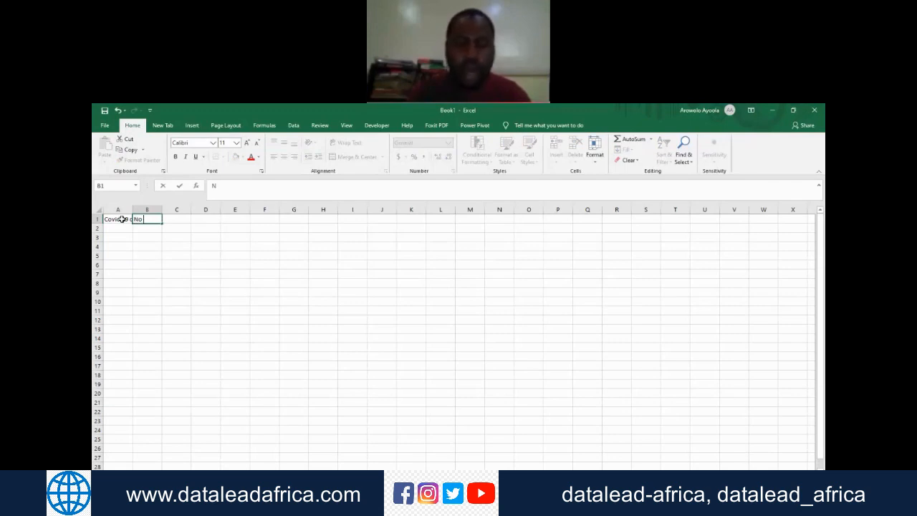
type(" of recoveries")
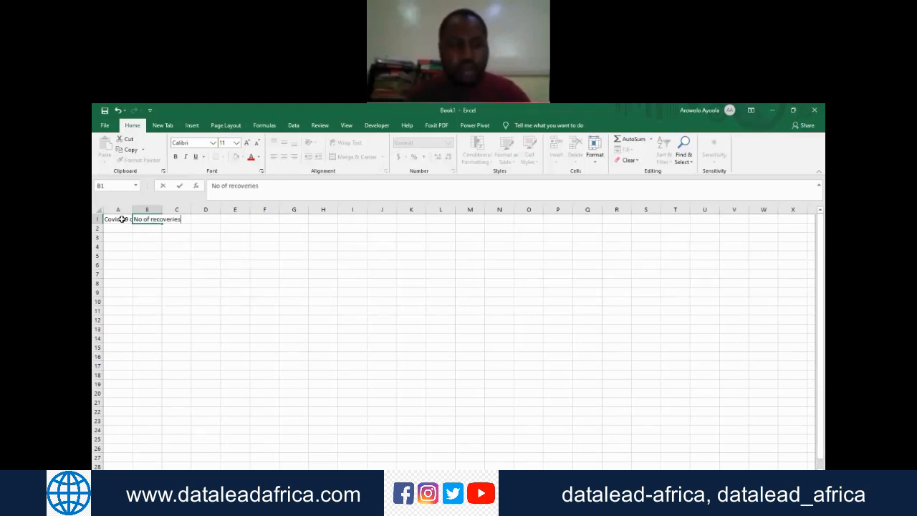
key("Return")
double_click(135, 209)
double_click(177, 210)
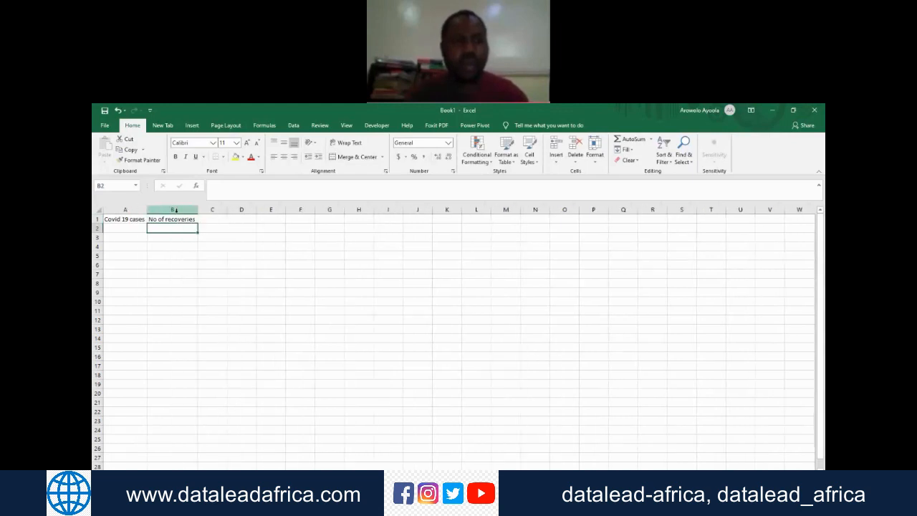
Step: Enter the Covid 19 case counts 35, 45, 32, 32, 34, 35, 36, 34, 32 and 32 in cells A2 to A11
left_click(119, 226)
left_click(117, 220)
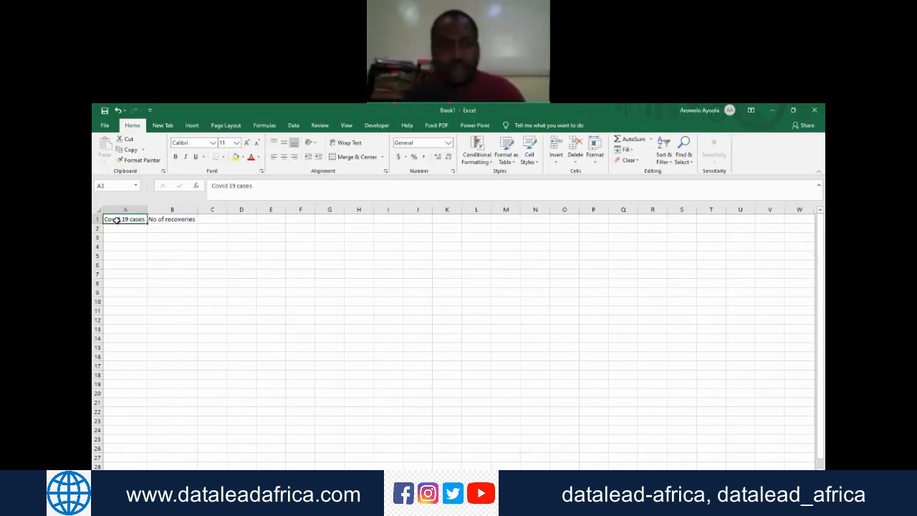
key("Down")
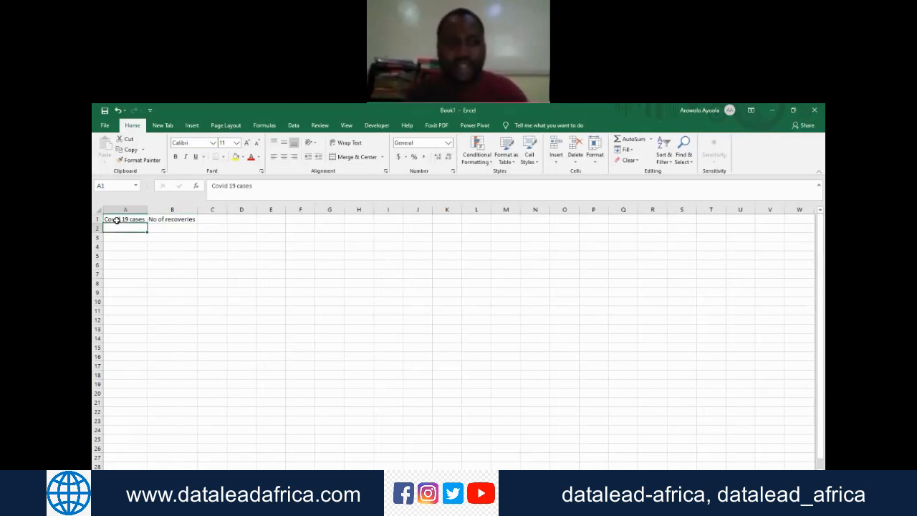
key("Right")
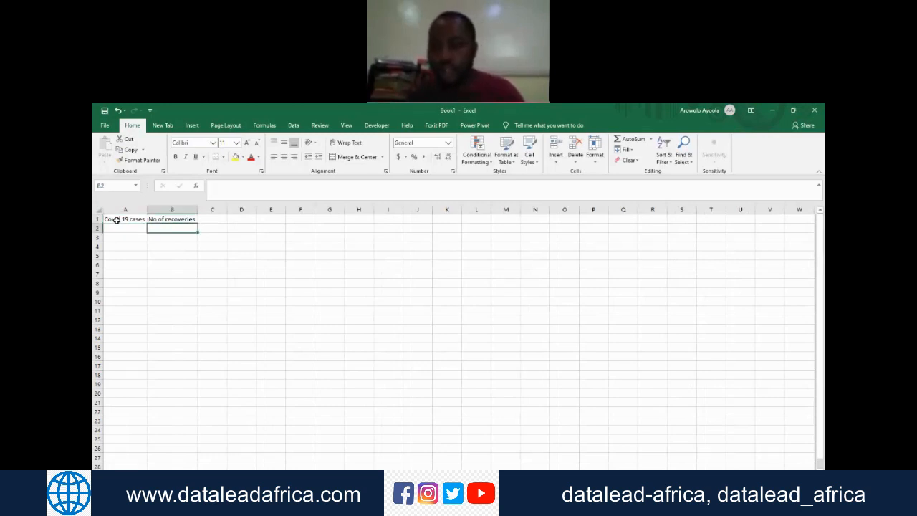
key("Left")
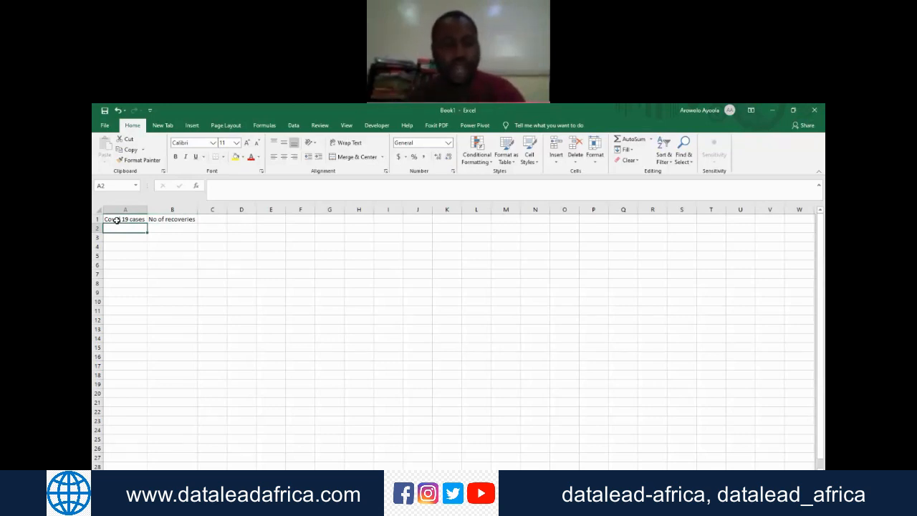
type("35")
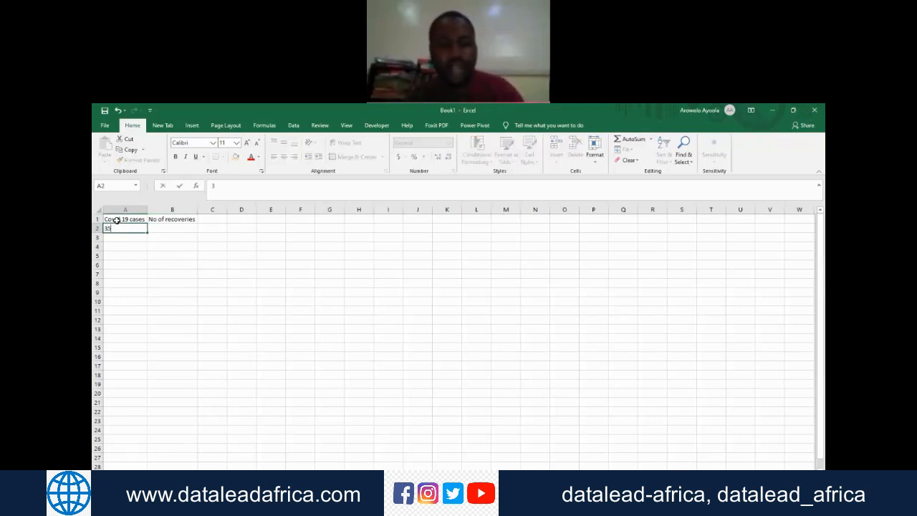
key("Return")
type("45")
key("Return")
type("32")
key("Return")
type("32")
key("Return")
type("34")
key("Return")
type("35")
key("Return")
type("36")
key("Return")
type("34")
key("Return")
type("32")
key("Return")
type("32")
key("Return")
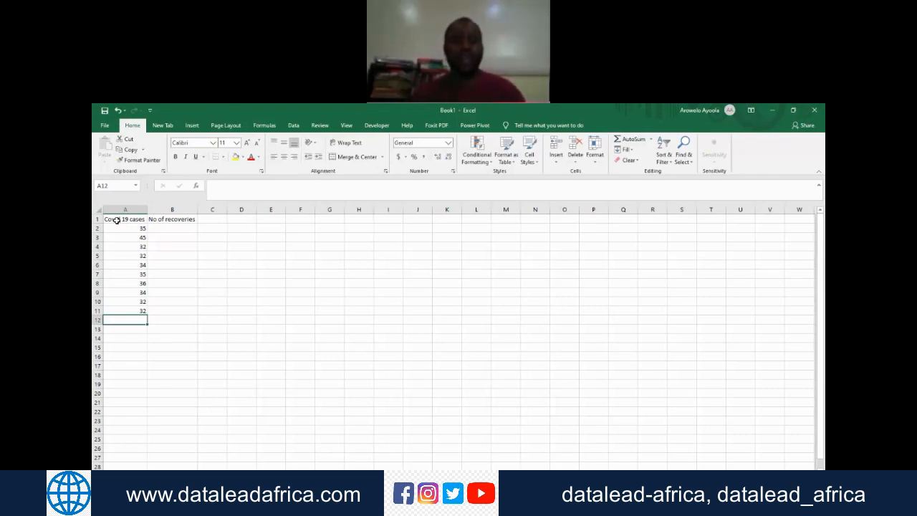
Step: Enter the recovery counts 15, 17, 12, 14, 15, 15, 12, 13, 14 and 15 in cells B2 to B11
key("Right")
key("ctrl+Up")
key("Down")
type("15")
key("Return")
type("17")
key("Return")
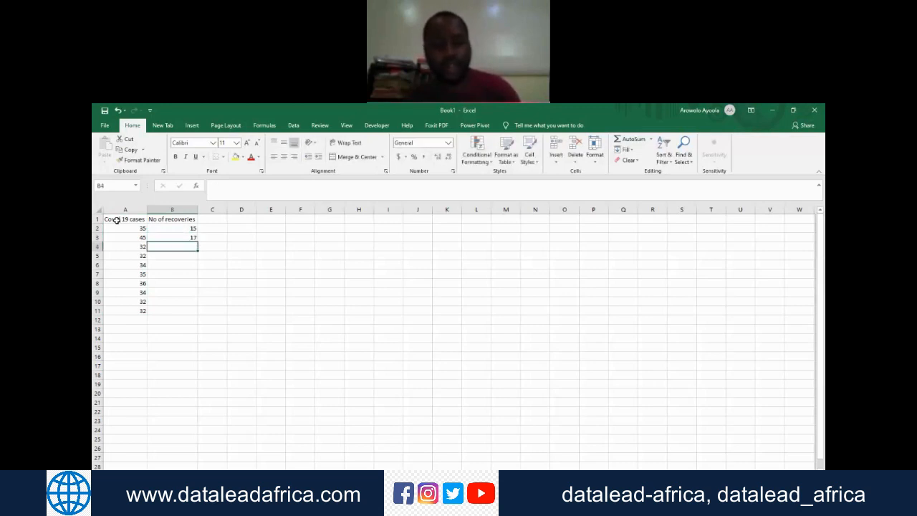
type("12")
key("Return")
type("14")
key("Return")
type("15")
key("Return")
type("1")
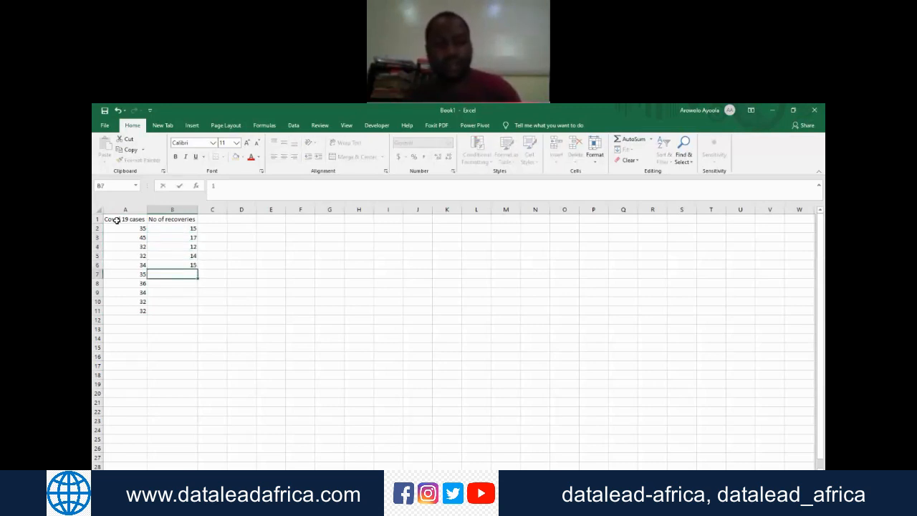
type("5")
key("Return")
type("12")
key("Return")
type("13")
key("Return")
type("14")
key("Return")
type("15")
key("Return")
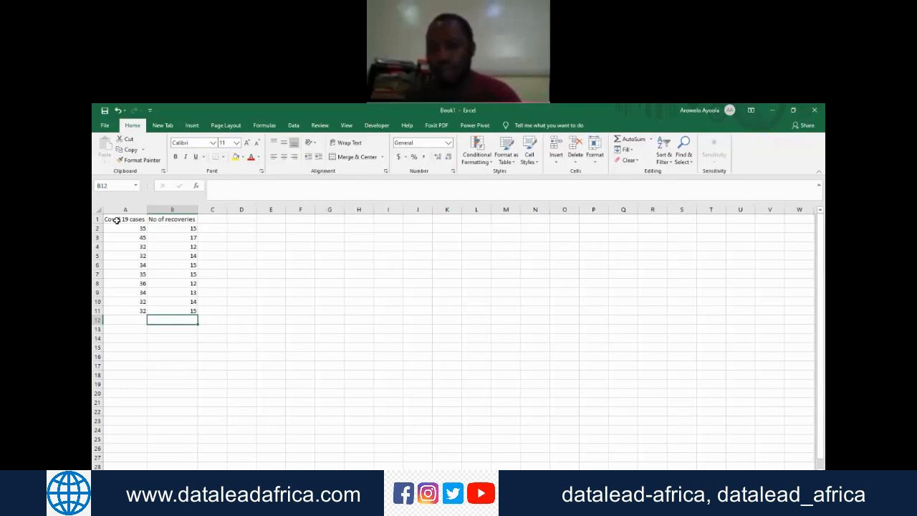
Step: Enlarge the worksheet until the two-column table down to row 12 fills the view, and select cell A12
left_click(821, 275)
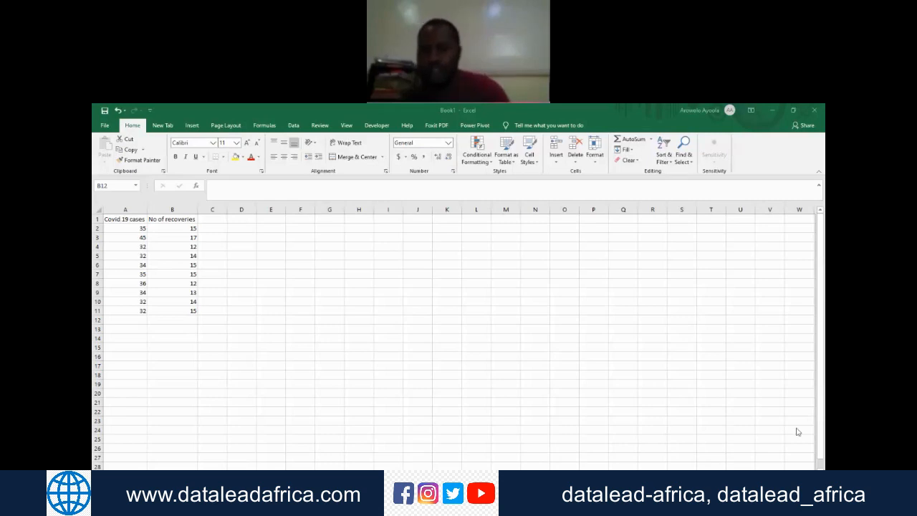
scroll(459, 337, "up", 8)
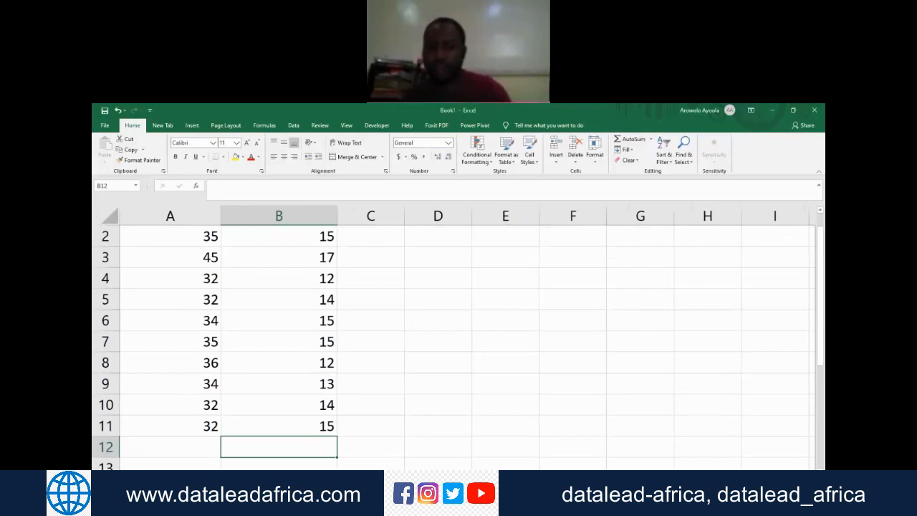
scroll(458, 337, "down", 1)
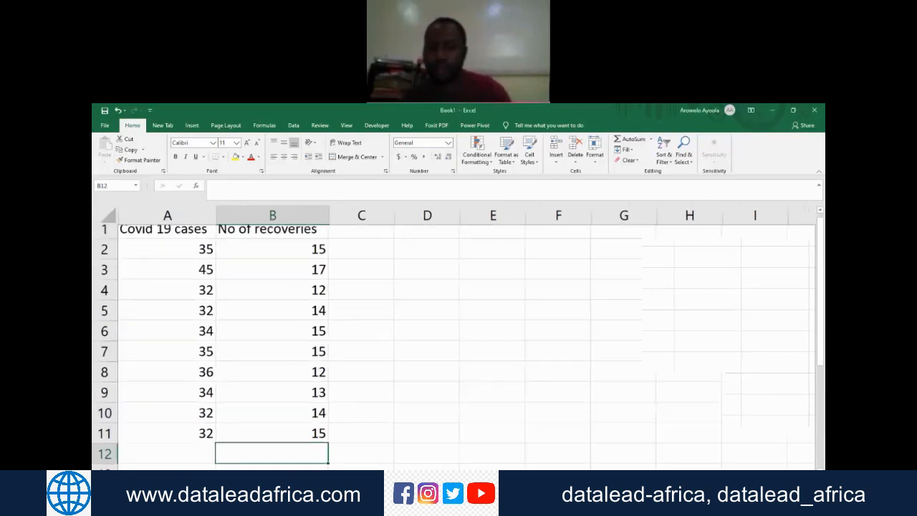
left_click(693, 340)
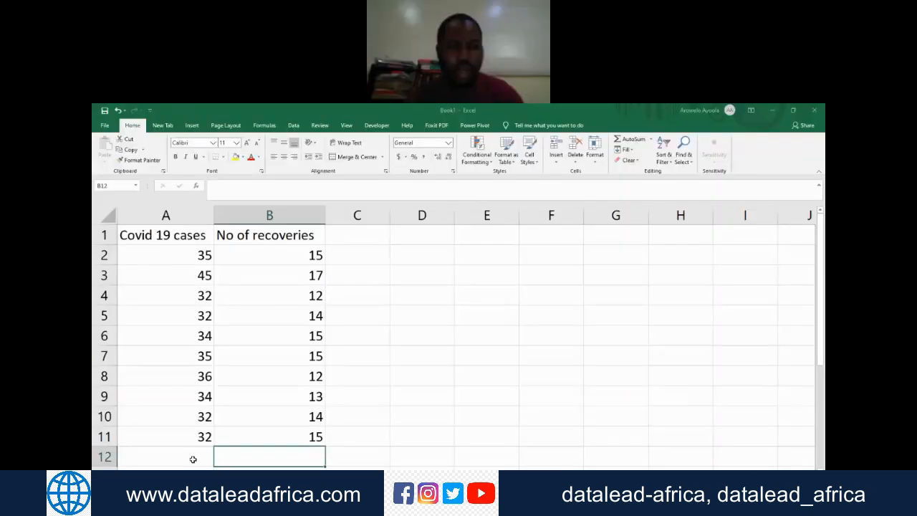
left_click(193, 460)
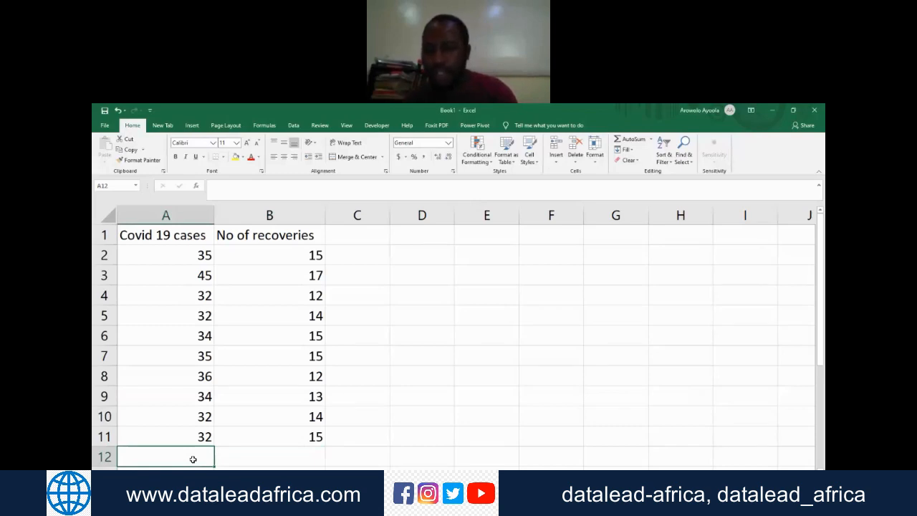
left_click(823, 311)
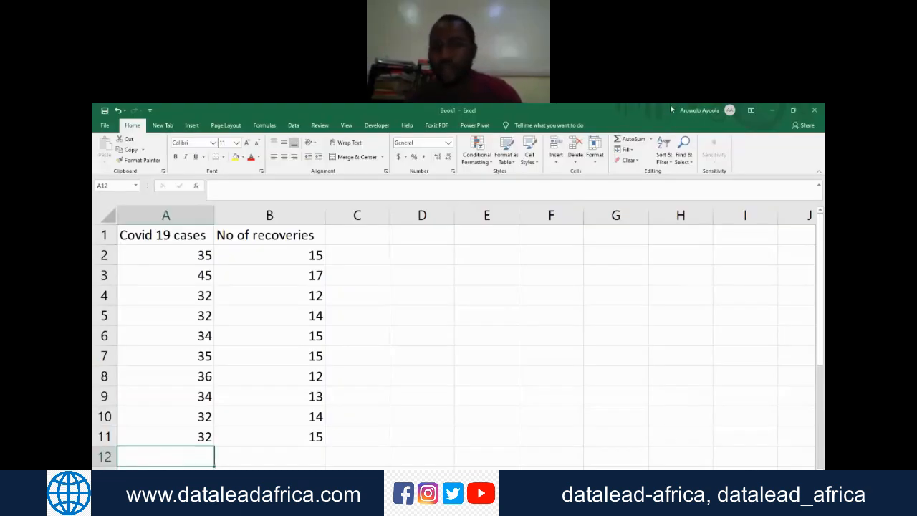
left_click(678, 112)
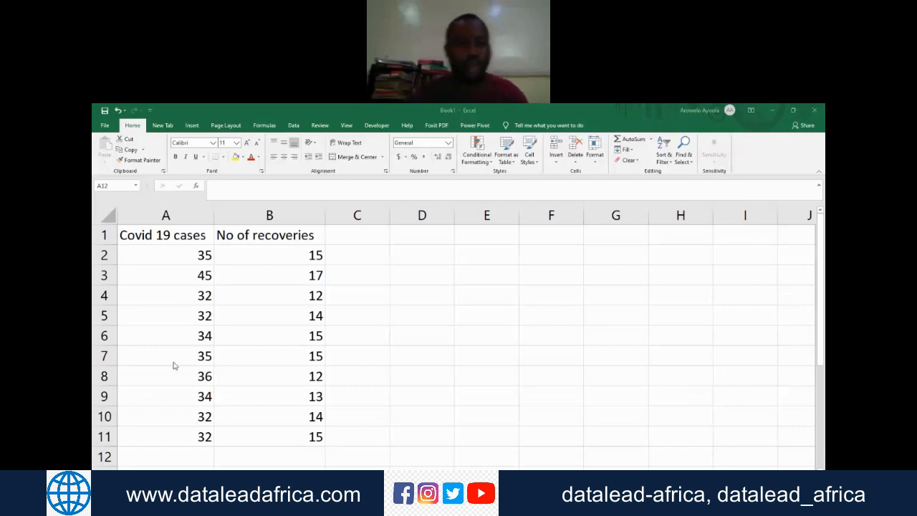
left_click(185, 465)
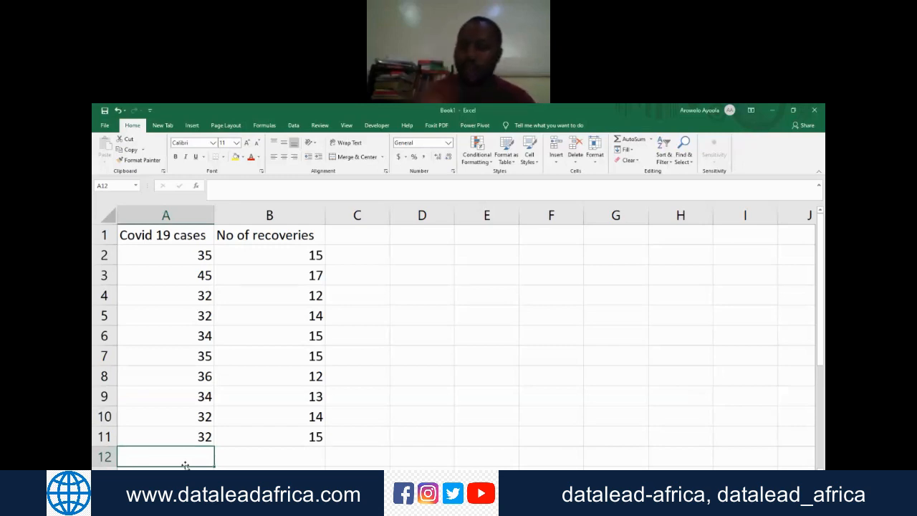
type("Nam")
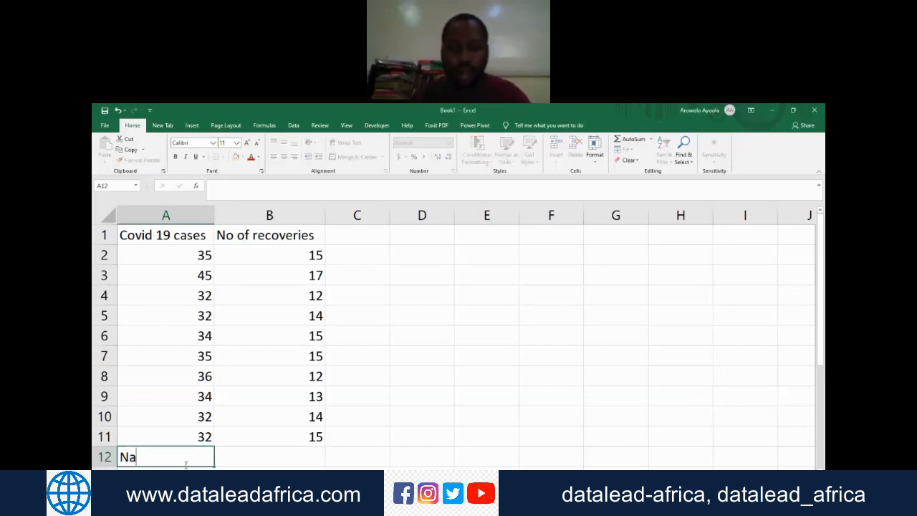
key("BackSpace")
key("BackSpace")
key("BackSpace")
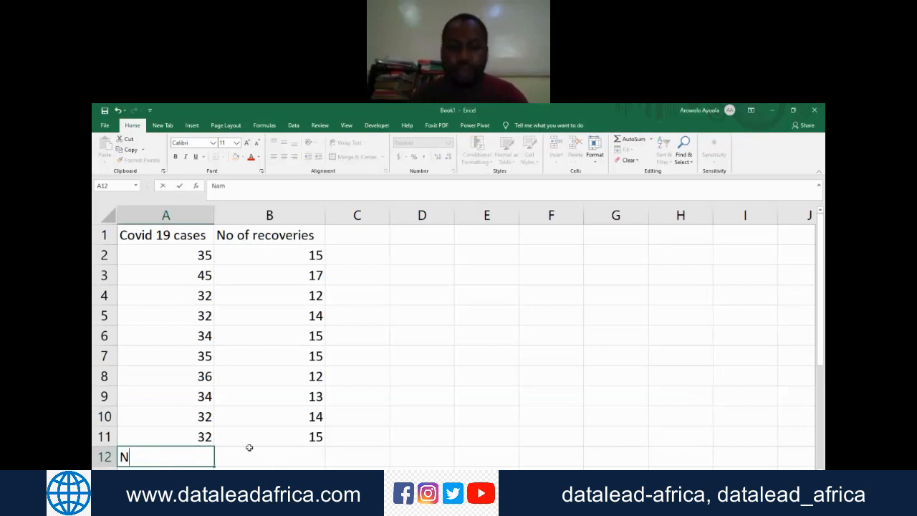
left_click(671, 351)
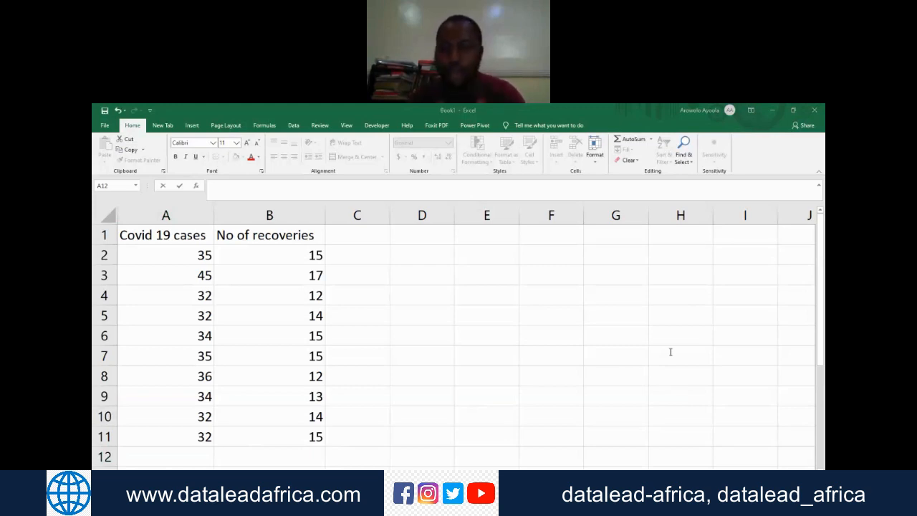
left_click(194, 453)
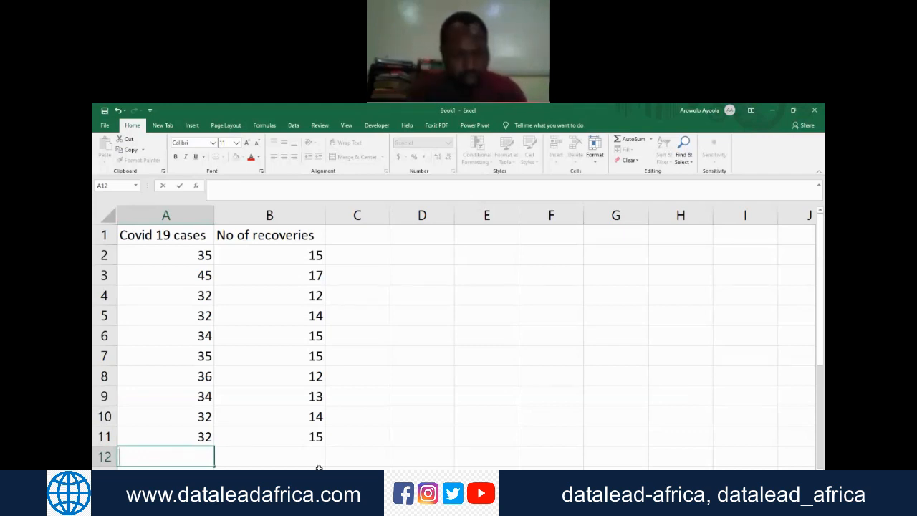
left_click(714, 354)
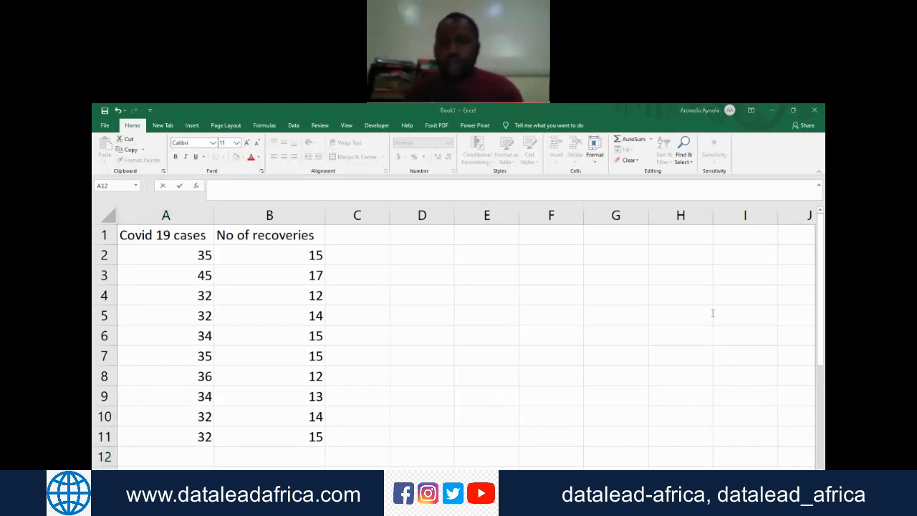
Step: Step through the case counts one cell at a time from A2 to A12 to examine each cell's reference
left_click(189, 255)
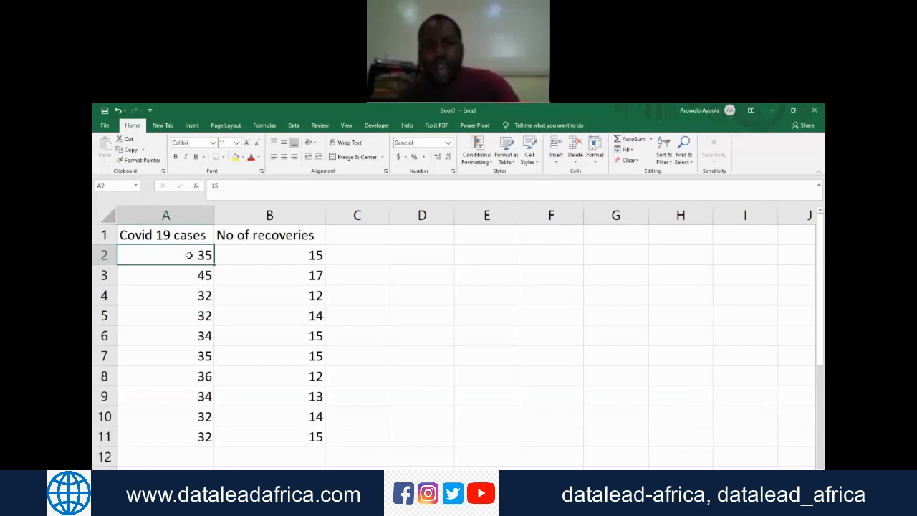
key("Down")
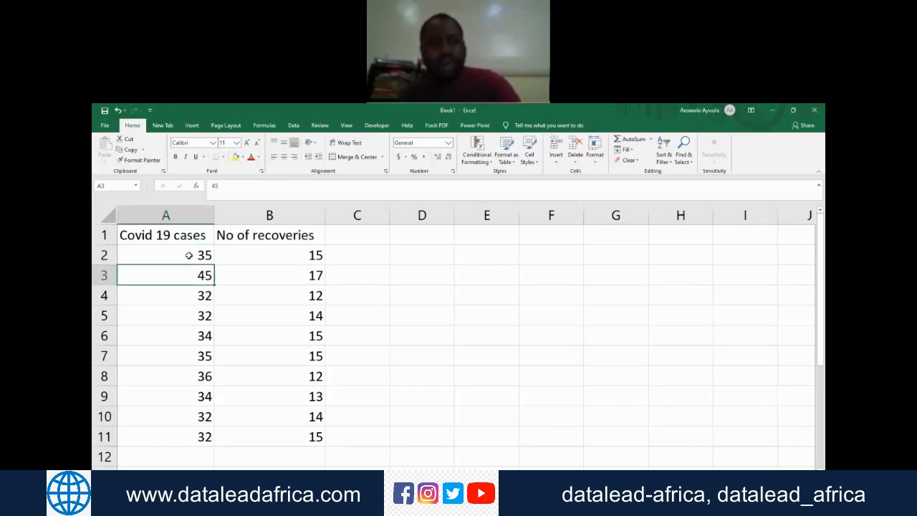
key("Down")
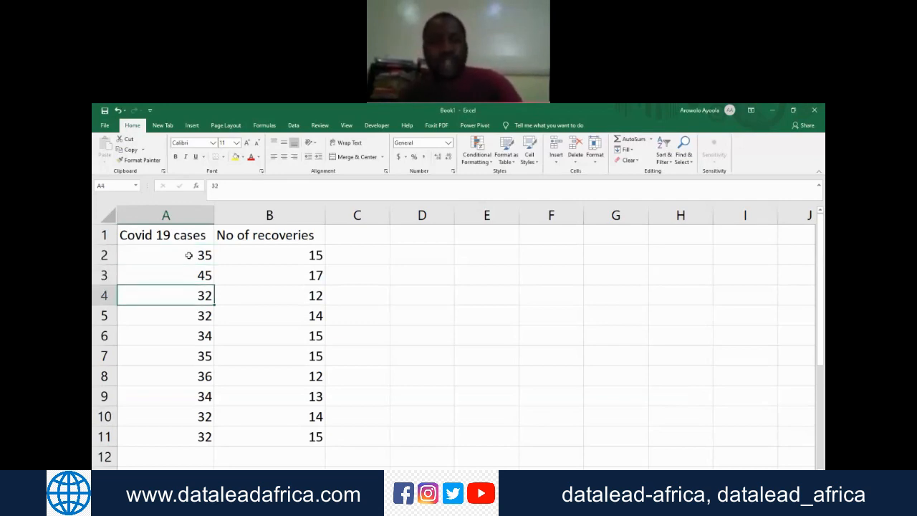
key("Down")
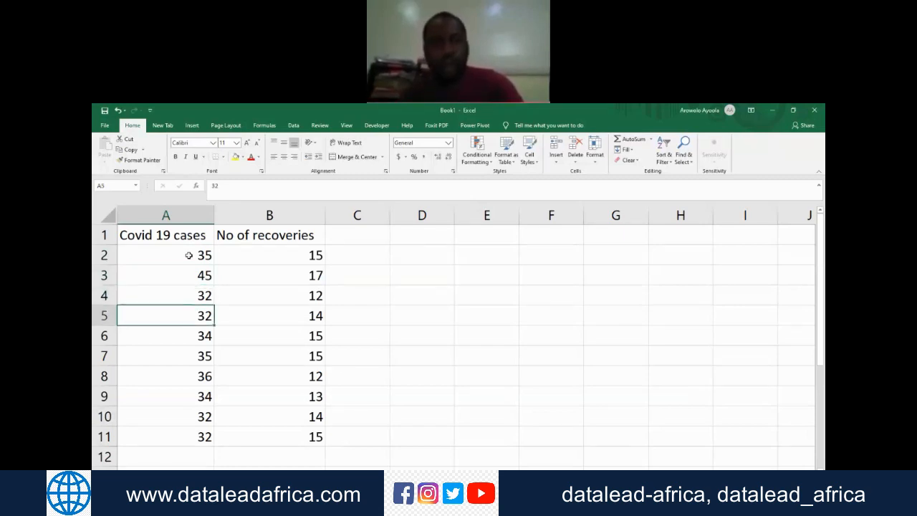
key("Down")
key("Down")
key("Down")
key("Down")
key("Down")
key("Down")
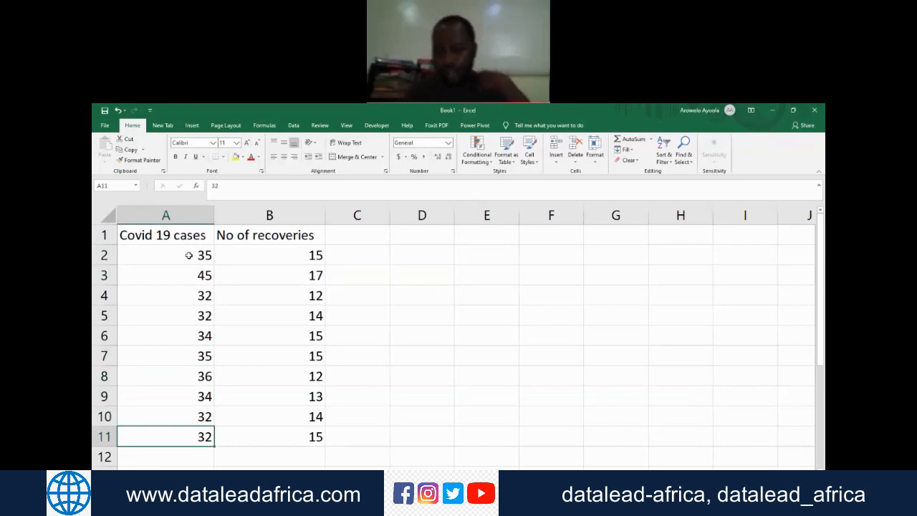
key("Down")
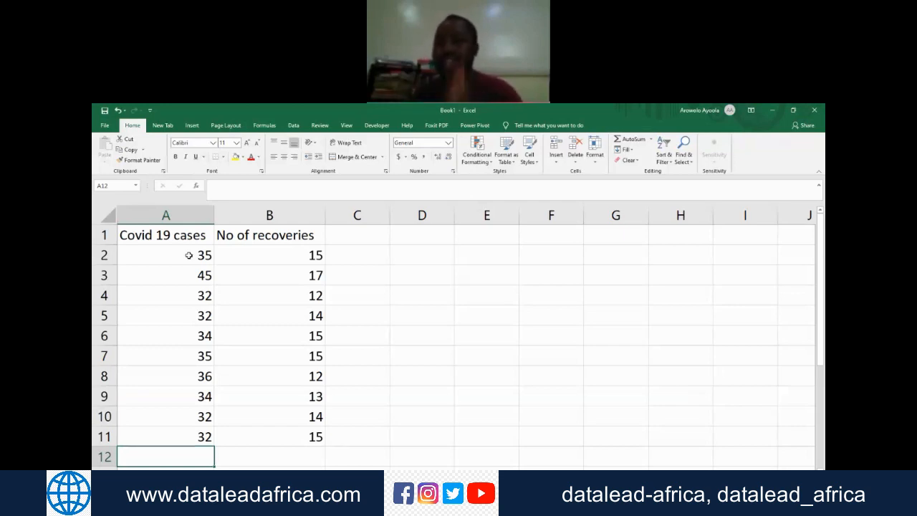
Step: Name the range of case counts in cells A2 to A11 Covid_Cases
left_click_drag(188, 255, 196, 429)
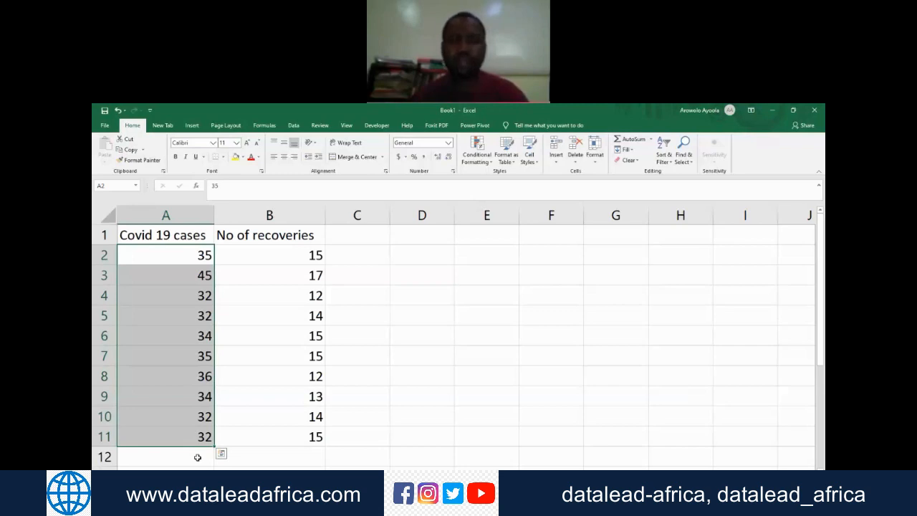
left_click(113, 185)
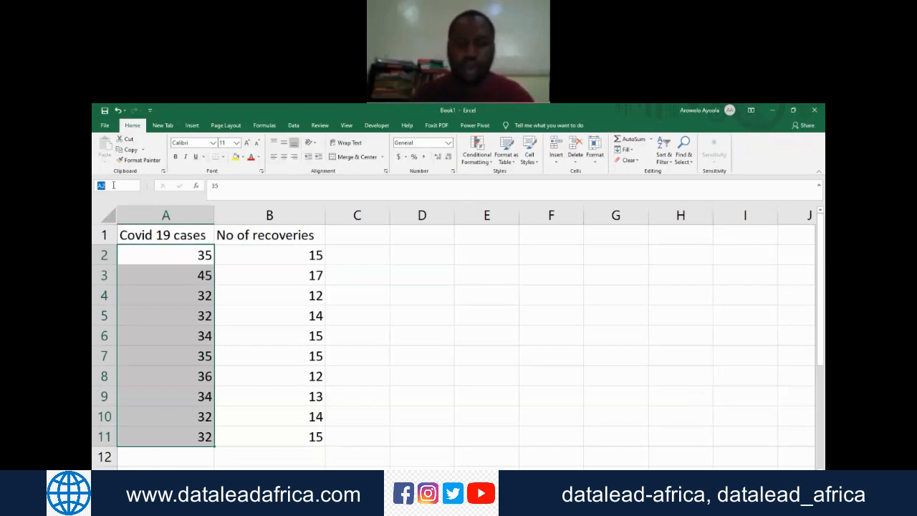
type("Covid_Cases")
key("Return")
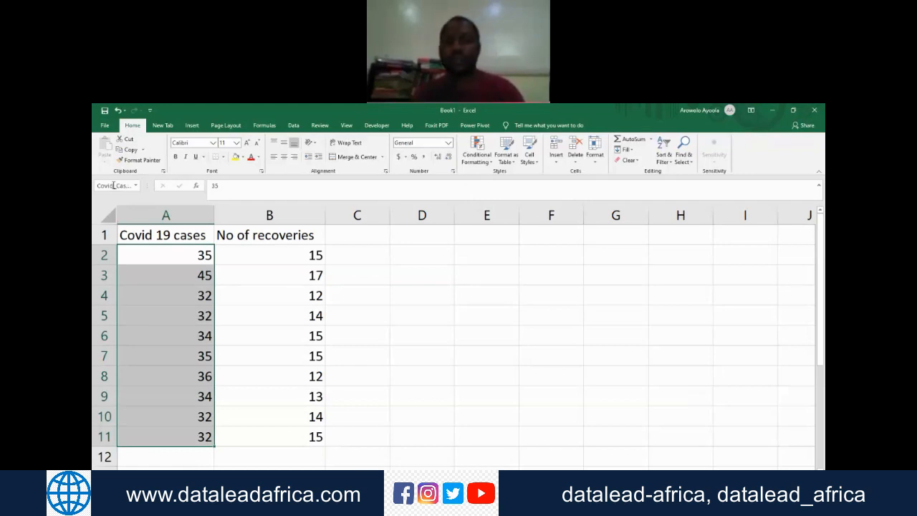
Step: Move up and down through the individual cells of column A to compare their references with the range name
key("Up")
key("Down")
key("Down")
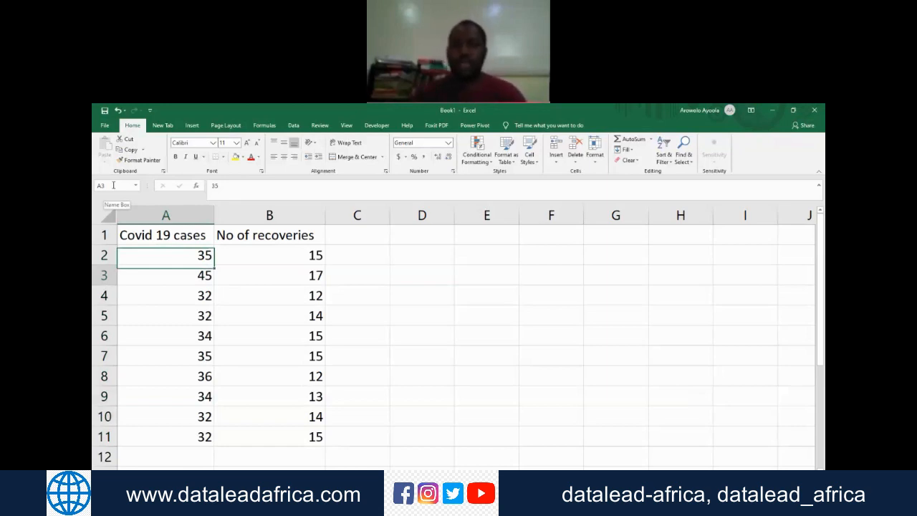
key("Down")
key("Down")
key("Down")
key("Down")
key("Down")
key("Down")
key("Down")
key("Down")
key("Down")
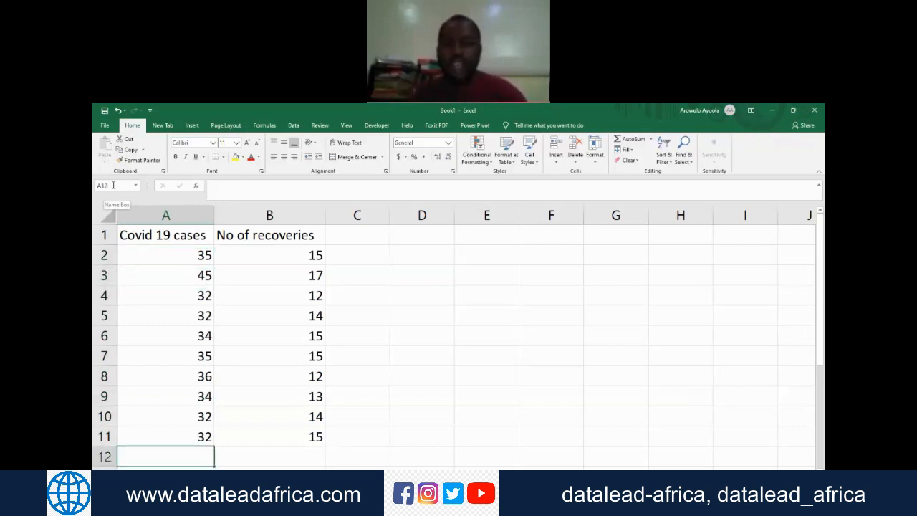
key("Up")
key("Up")
key("Up")
key("Up")
key("Up")
key("Up")
key("Up")
key("Up")
key("Up")
key("Up")
key("Up")
key("Down")
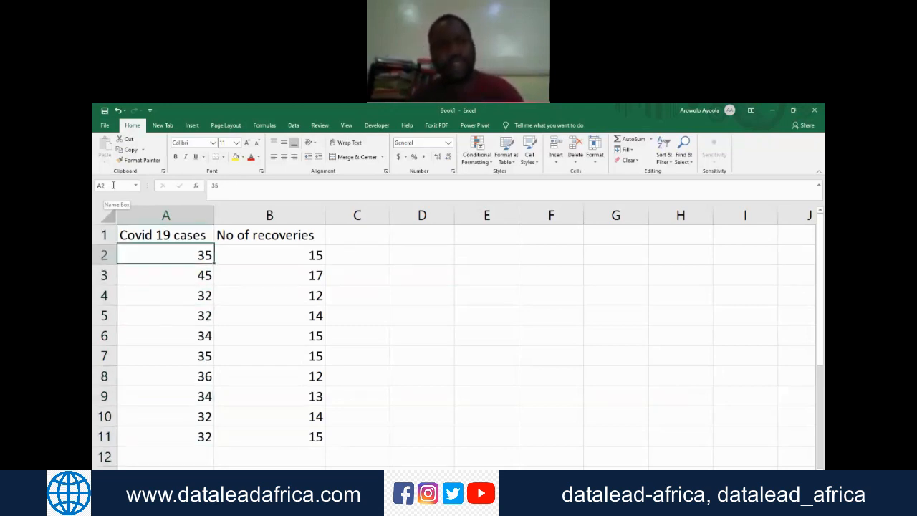
key("Down")
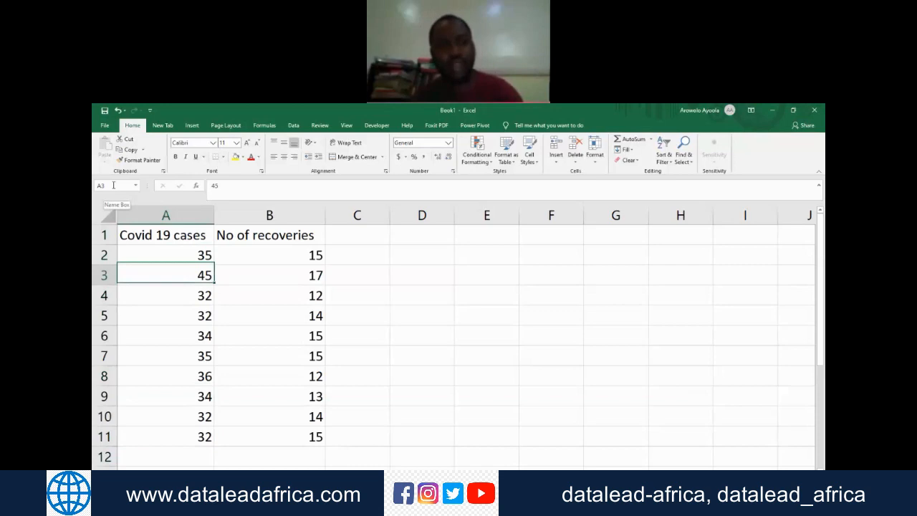
key("Down")
key("Down")
key("Down")
key("Down")
key("Down")
key("Down")
key("Down")
key("Up")
key("Up")
key("Up")
key("Up")
key("Up")
key("Up")
key("Up")
key("Up")
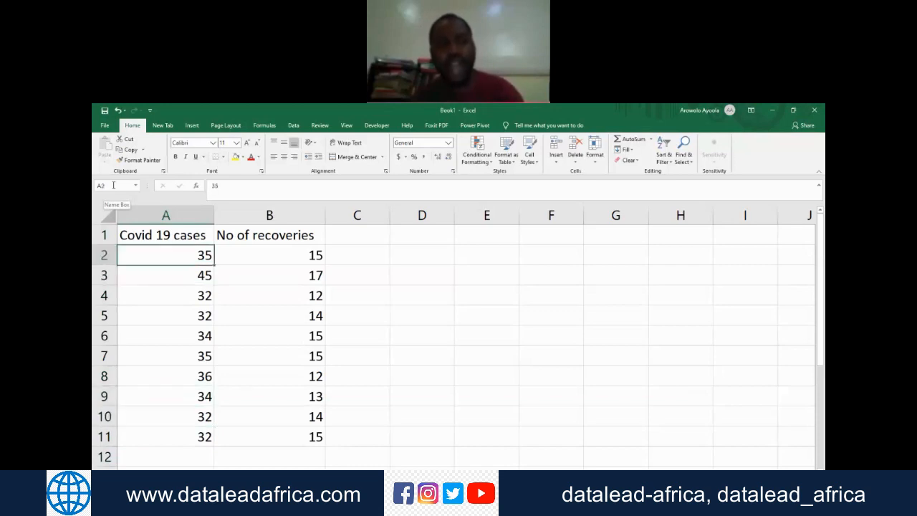
Step: Select the whole range A2 to A11 to check the name it carries
key("shift+Down")
key("shift+Down")
key("shift+Down")
key("shift+Down")
key("shift+Down")
key("shift+Down")
key("shift+Down")
key("shift+Down")
key("shift+Down")
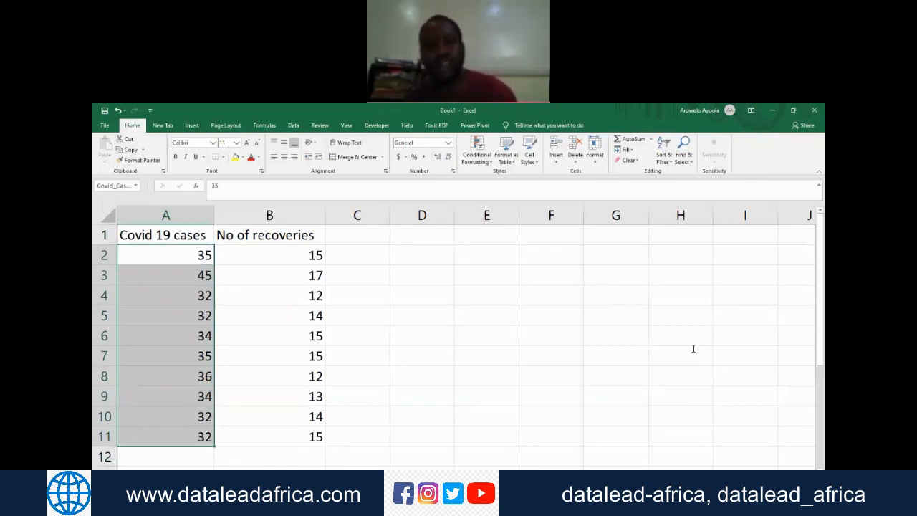
key("alt+Tab")
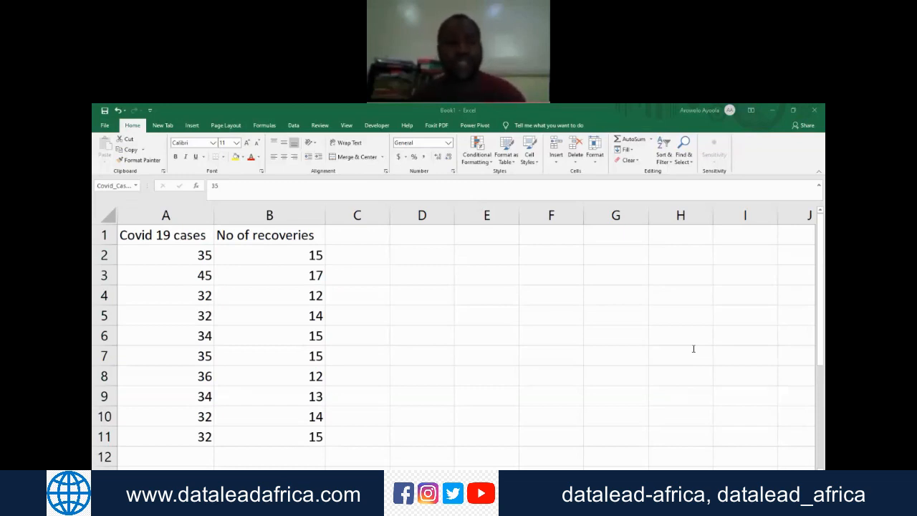
Step: Total the Covid 19 cases in cell A12 with the formula =SUM(A1:A11)
left_click(175, 453)
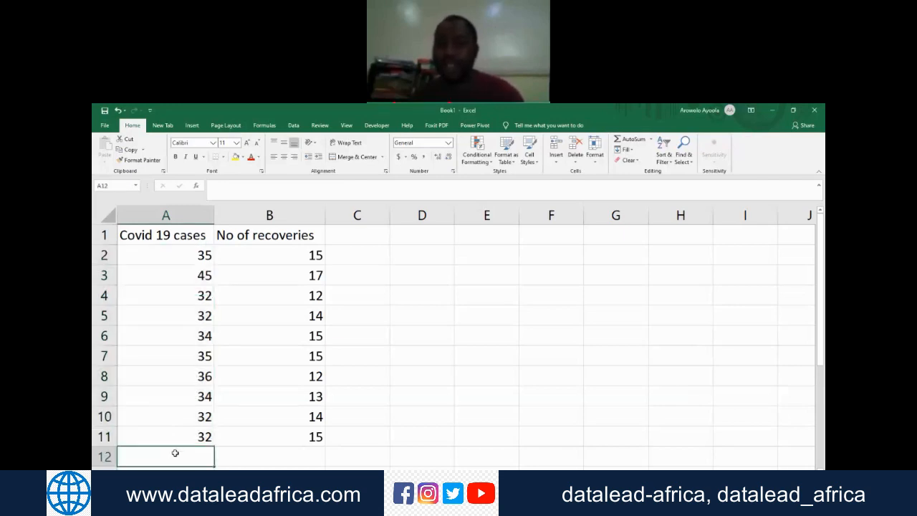
scroll(175, 453, "down", 2)
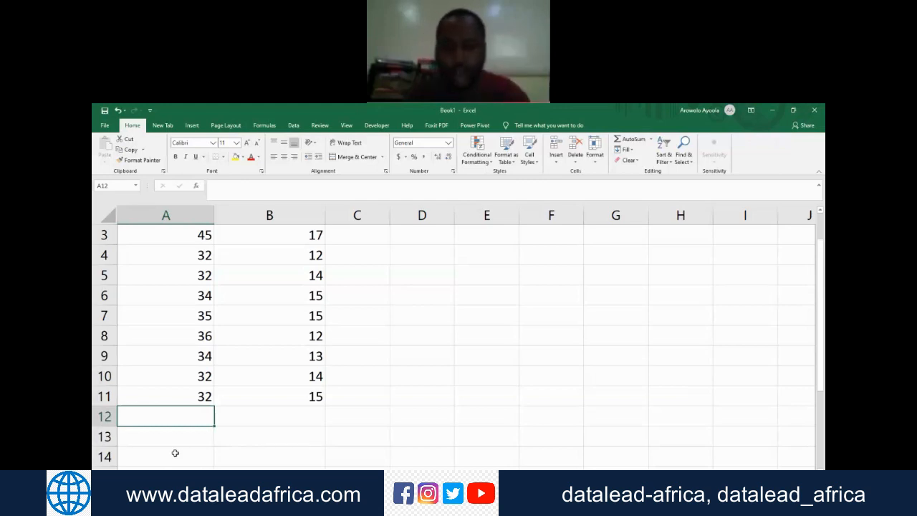
type("=")
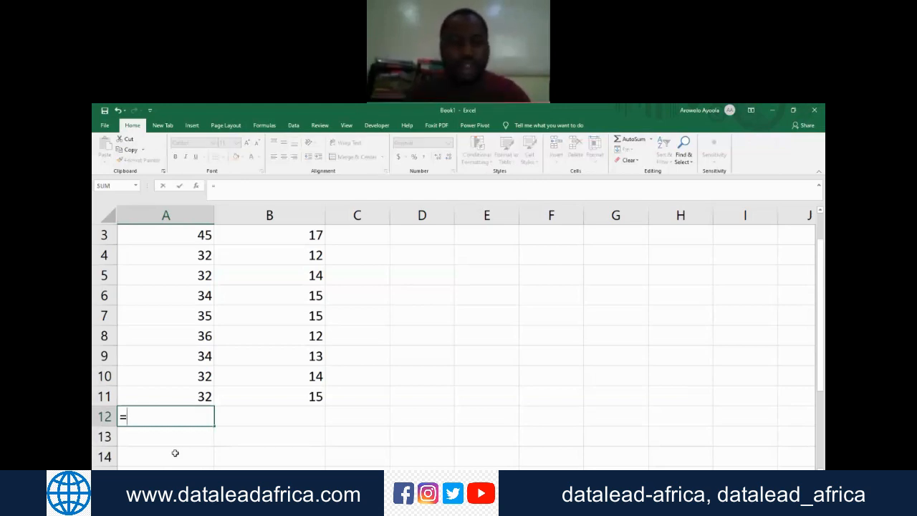
type("Sum(")
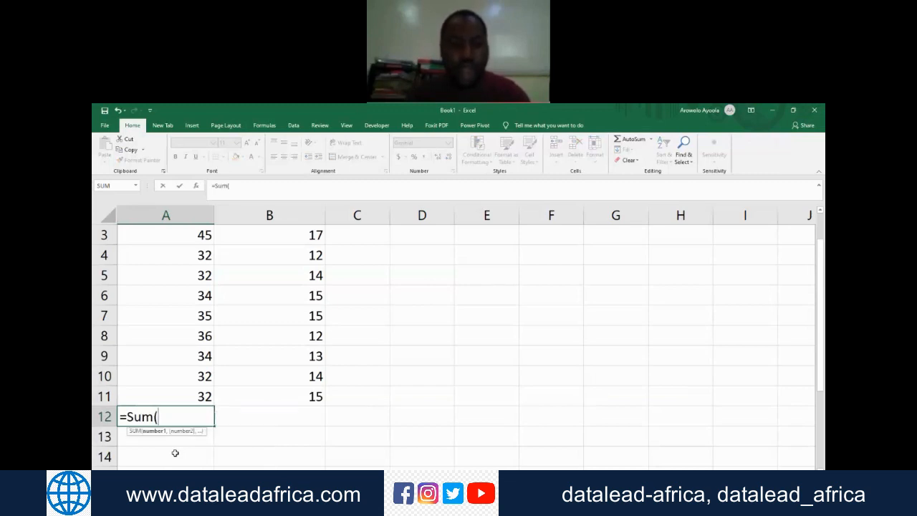
type("A1")
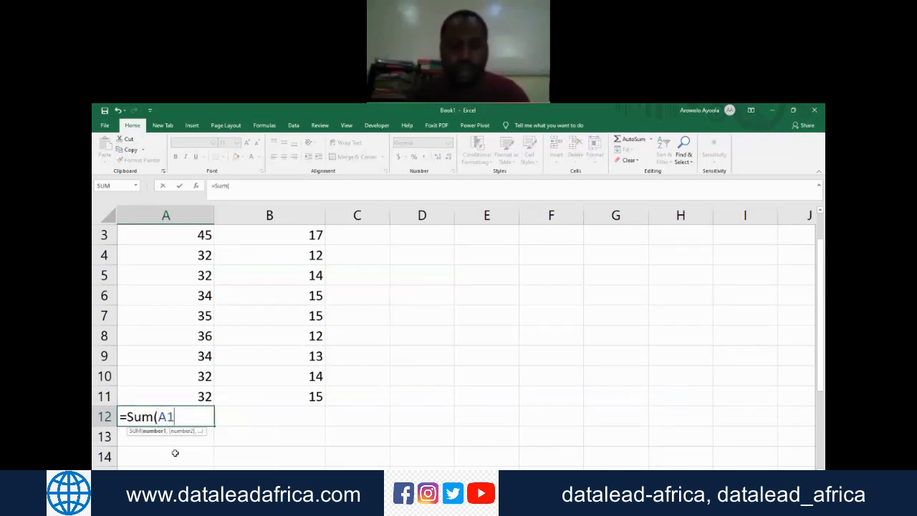
type(":a11)")
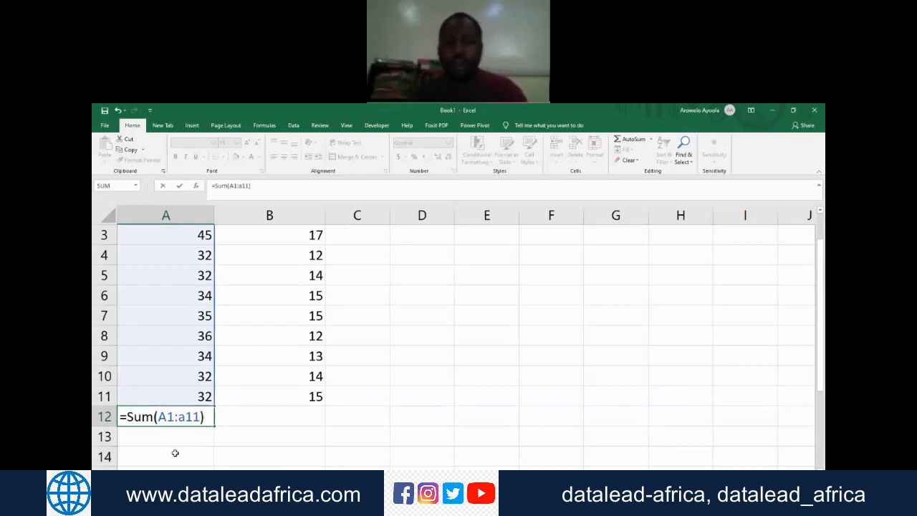
key("Return")
key("Up")
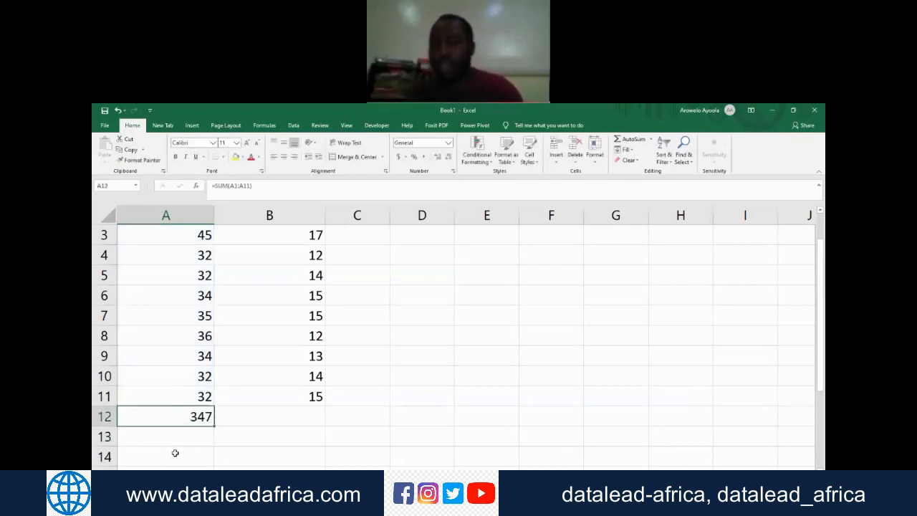
Step: Total the cases in cell A13 with a SUM formula that uses the named range Covid_Cases
key("Down")
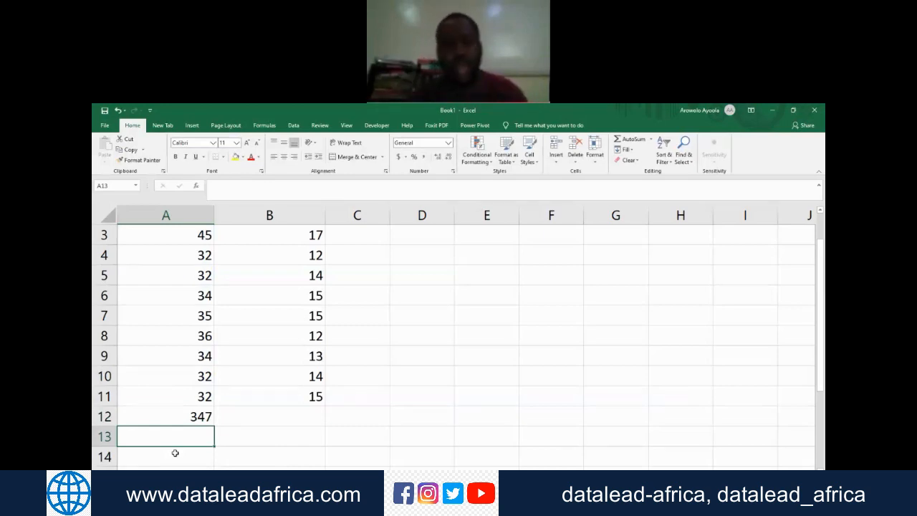
key("F2")
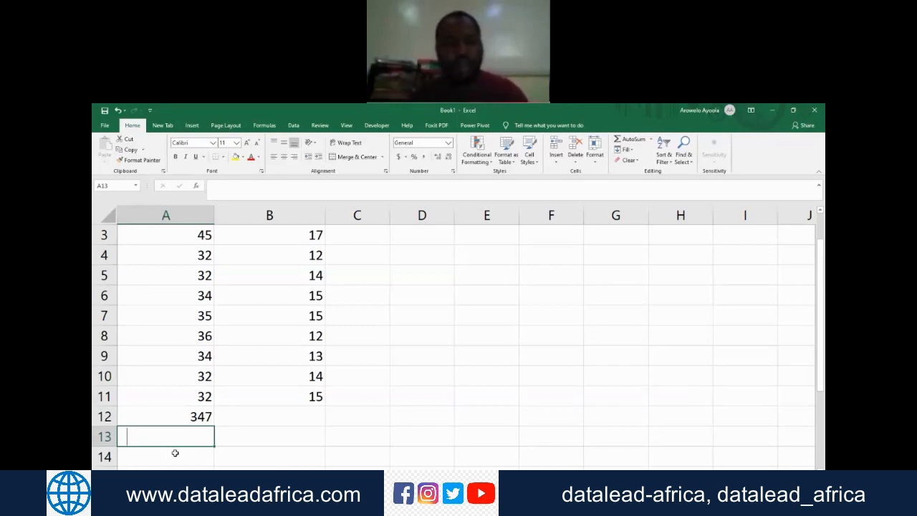
type("=SUM(co")
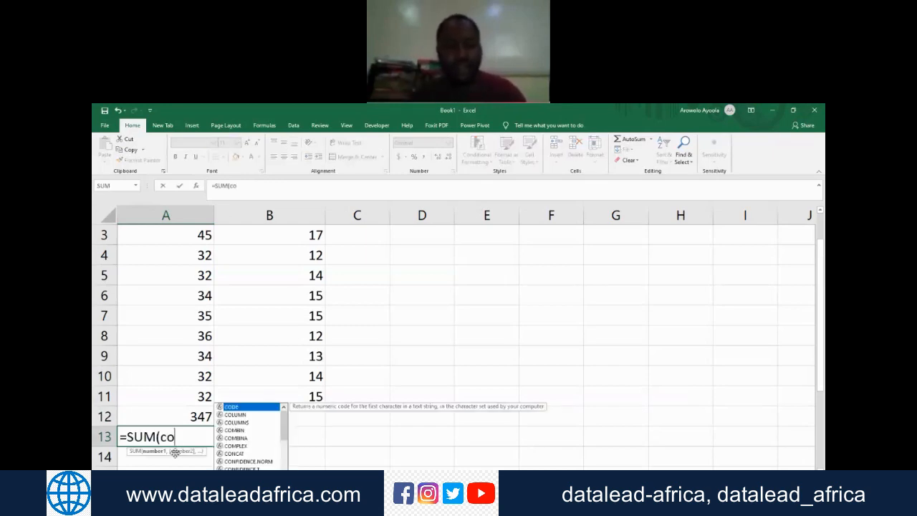
type("v")
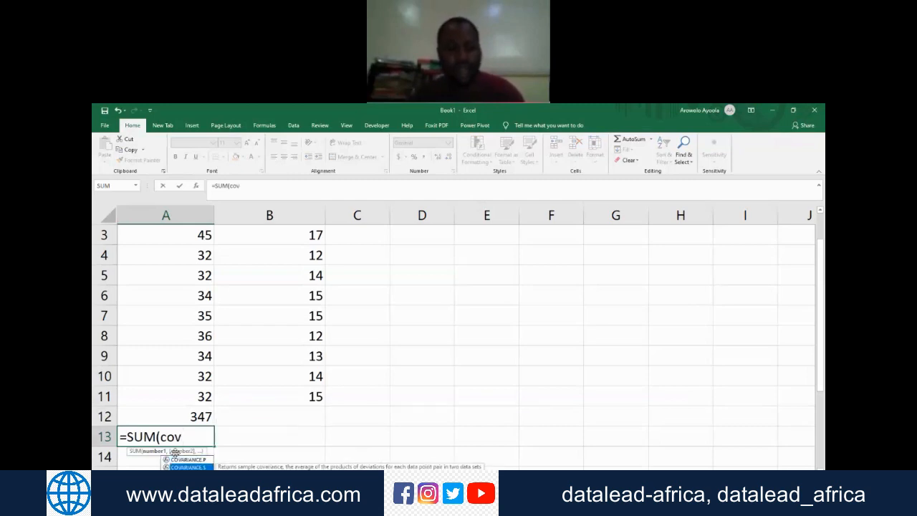
key("Down")
key("Down")
key("Tab")
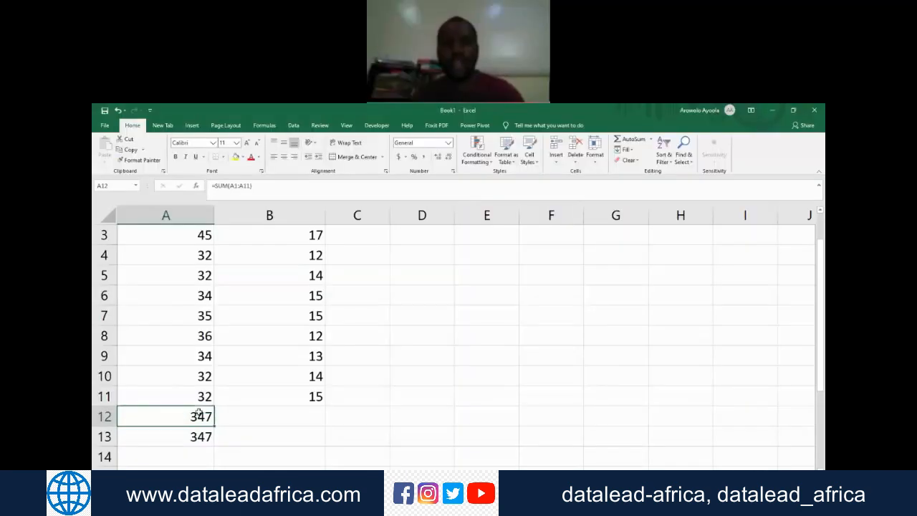
Step: Clear the two total formulas from cells A12 and A13
key("BackSpace")
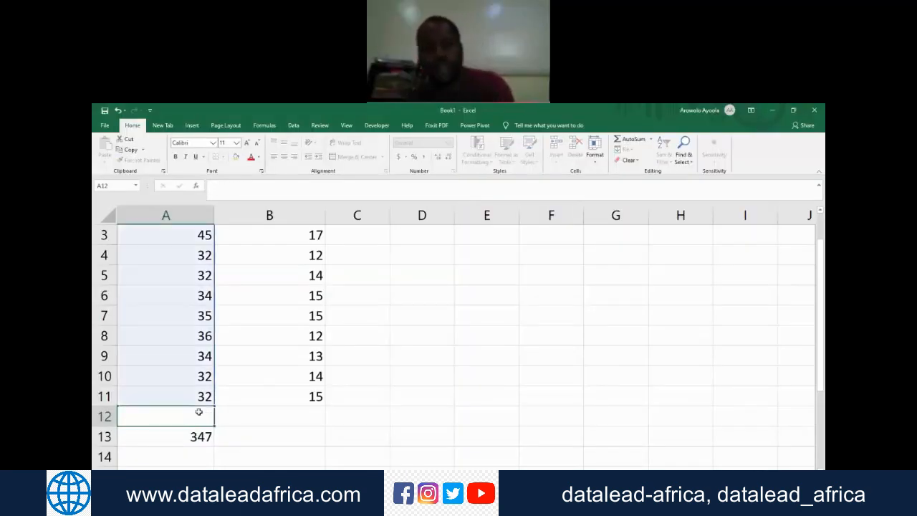
key("Return")
key("BackSpace")
key("Return")
key("Return")
Step: Reselect cells A2 to A11, inspect the range's full name without changing it, and select cell A12
key("Up")
key("Up")
key("Up")
key("Up")
key("Up")
key("Up")
key("Up")
key("Up")
key("Up")
key("Up")
key("Up")
key("Up")
key("Up")
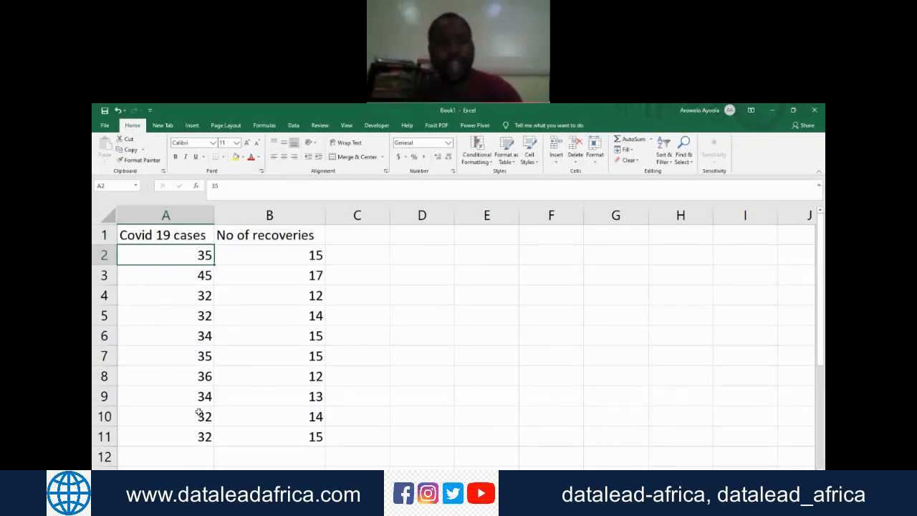
key("shift+Down")
key("shift+Down")
key("shift+Down")
key("shift+Down")
key("shift+Down")
key("shift+Down")
key("shift+Down")
key("shift+Down")
key("shift+Down")
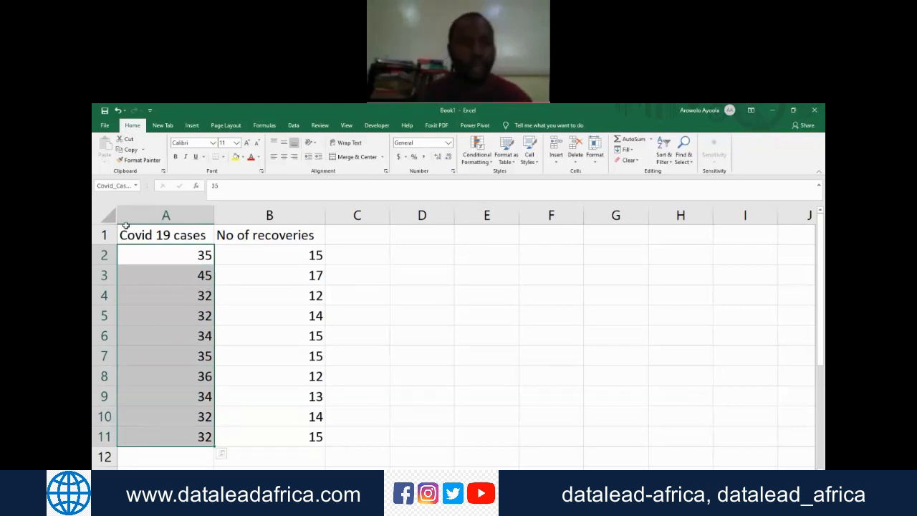
left_click(127, 187)
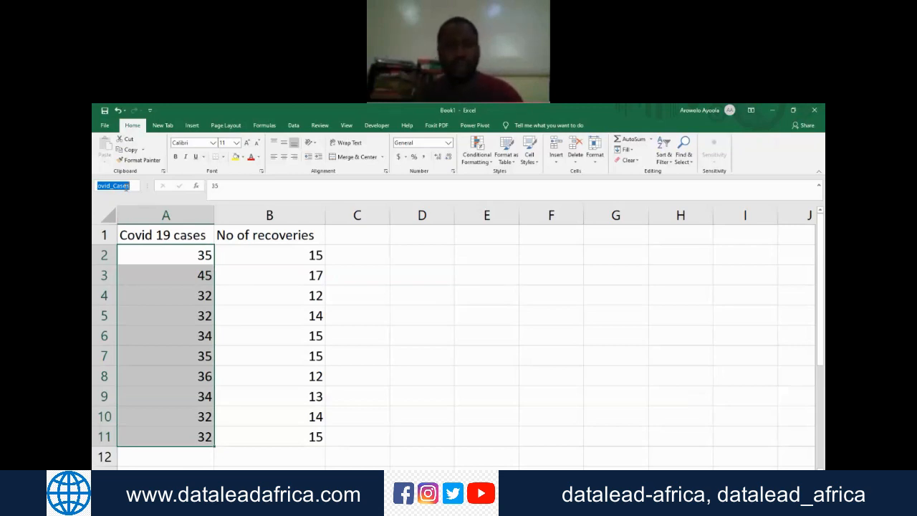
left_click(266, 276)
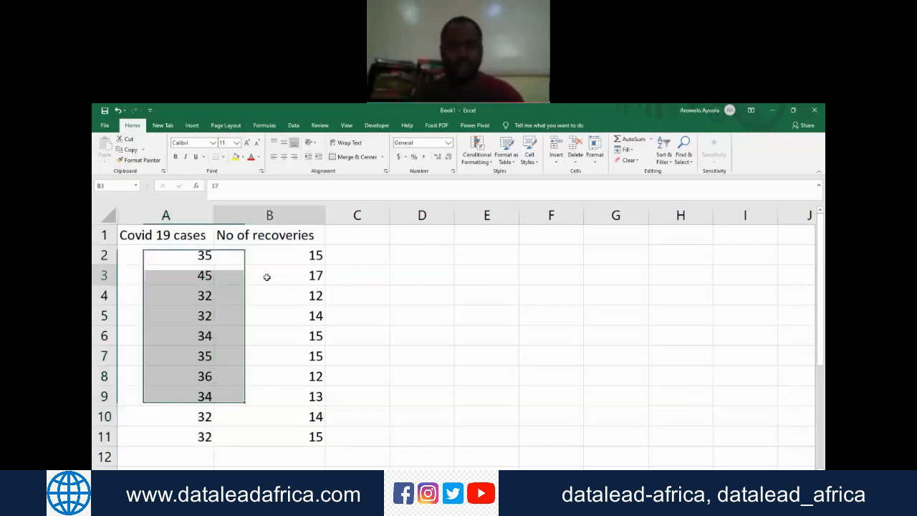
left_click(175, 452)
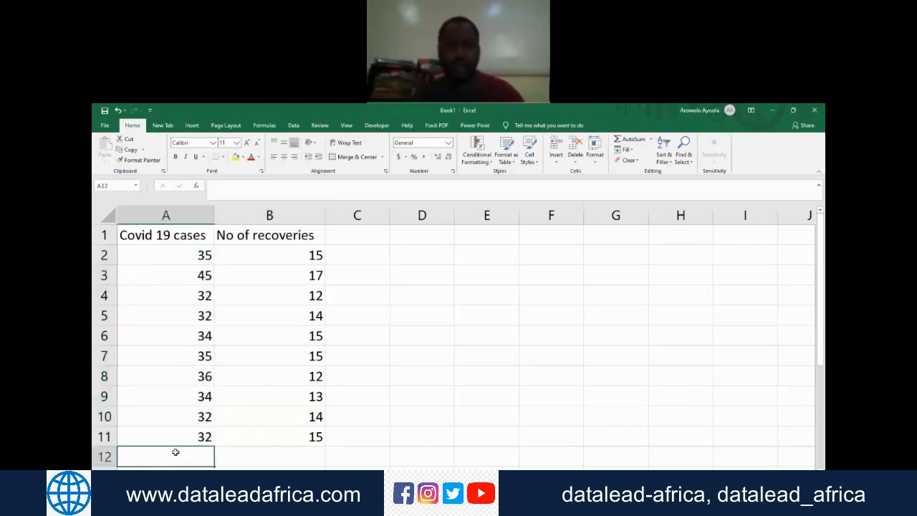
left_click(822, 311)
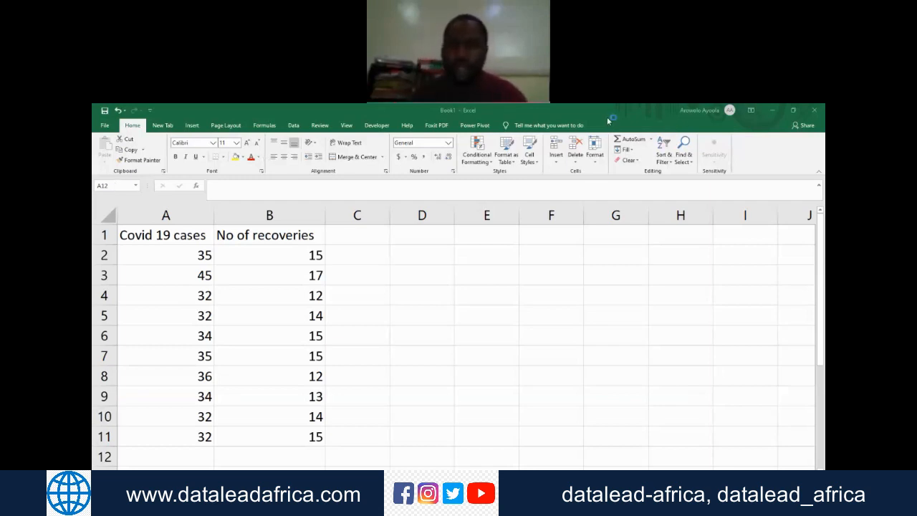
mouse_move(93, 171)
left_mouse_down()
mouse_move(168, 184)
mouse_move(94, 172)
mouse_move(96, 159)
left_mouse_up()
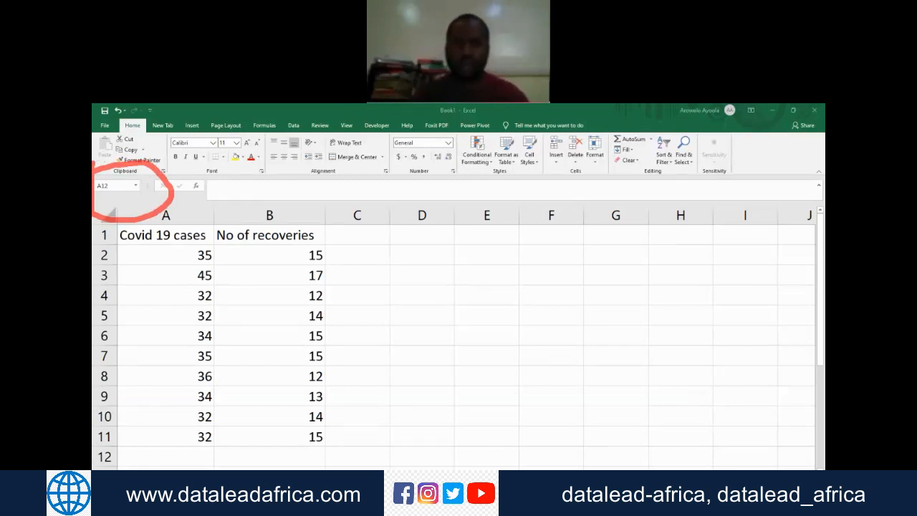
left_click(602, 111)
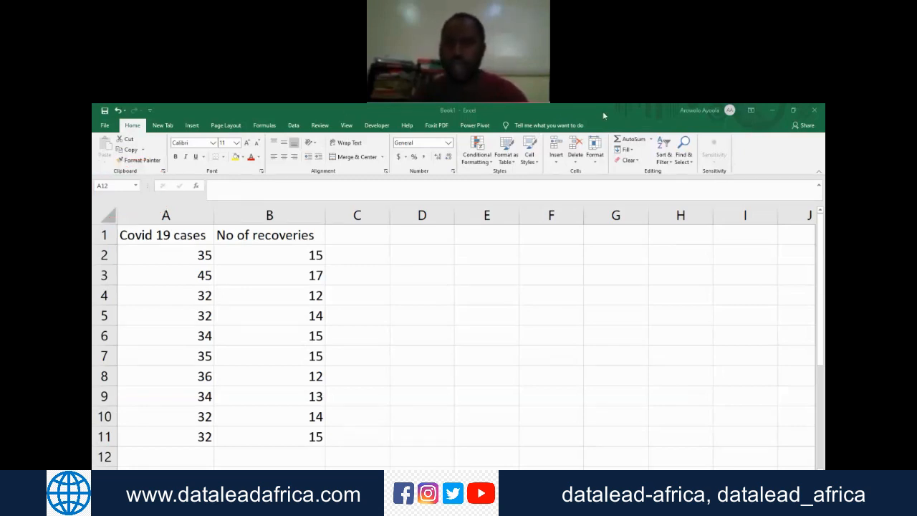
left_click(207, 459)
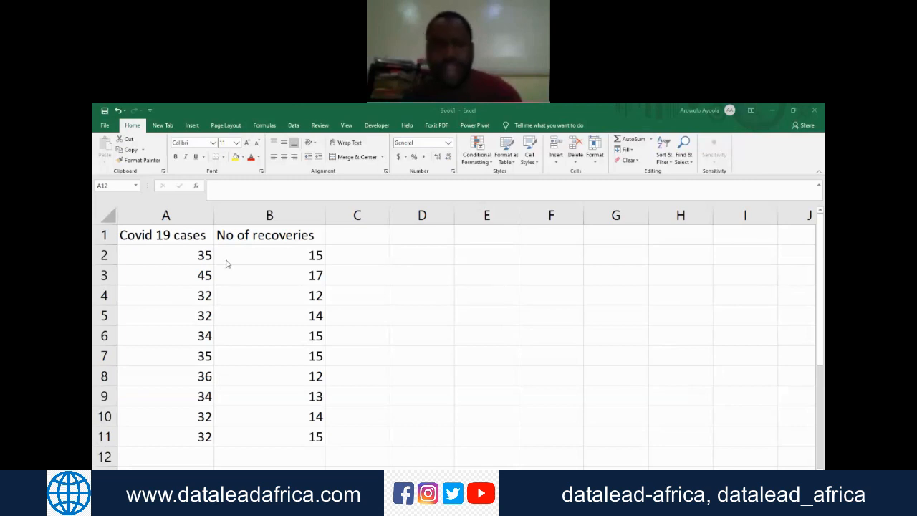
Step: Select the Covid 19 cases in cells A2 to A11 to view the range's name, and return to cell A2
left_click(194, 254)
left_click(193, 254)
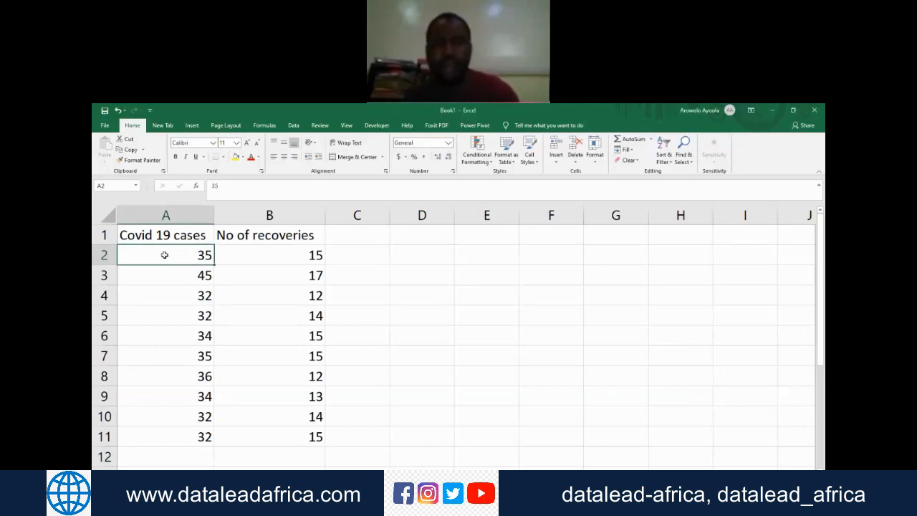
left_click_drag(164, 254, 175, 448)
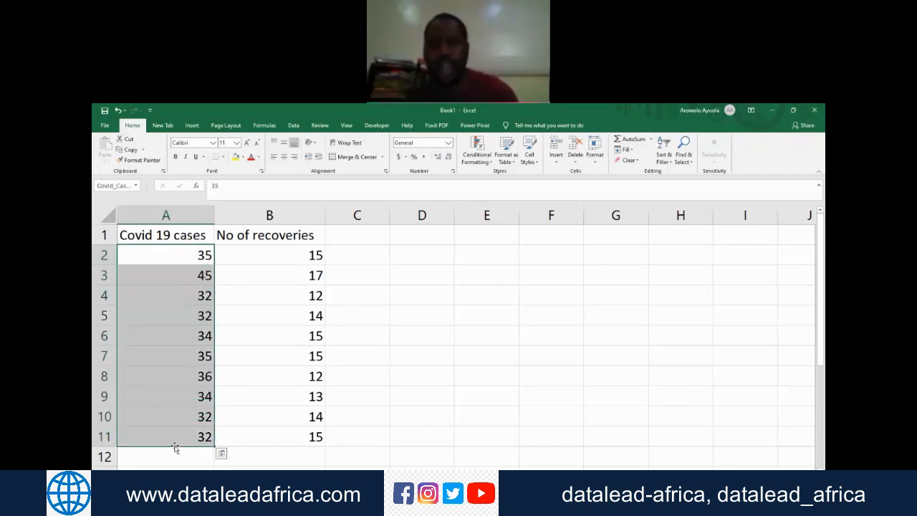
left_click(179, 257)
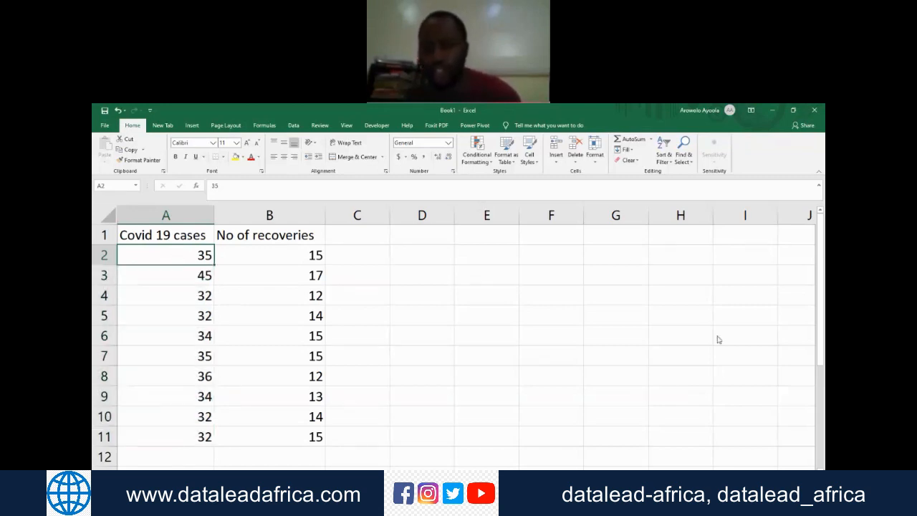
left_click(697, 356)
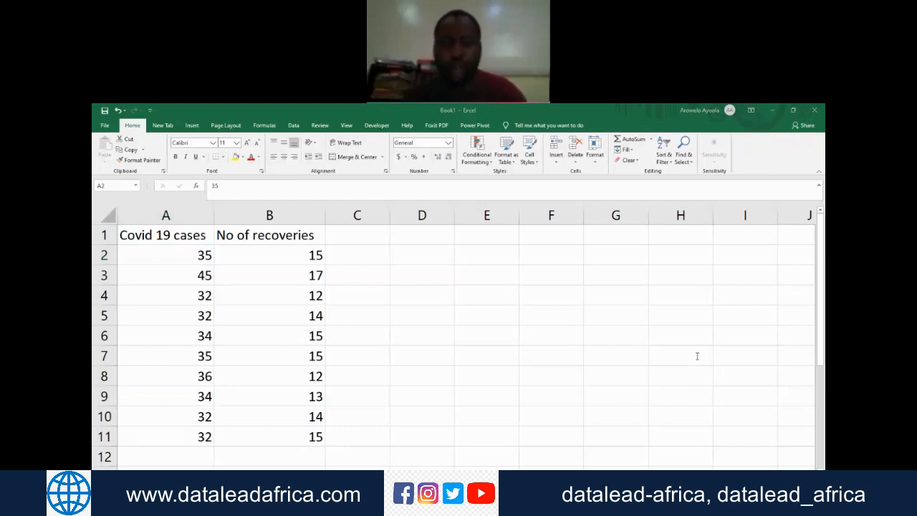
Step: Starting from cell A2, extend the selection row by row down to cell A11
left_click(180, 258)
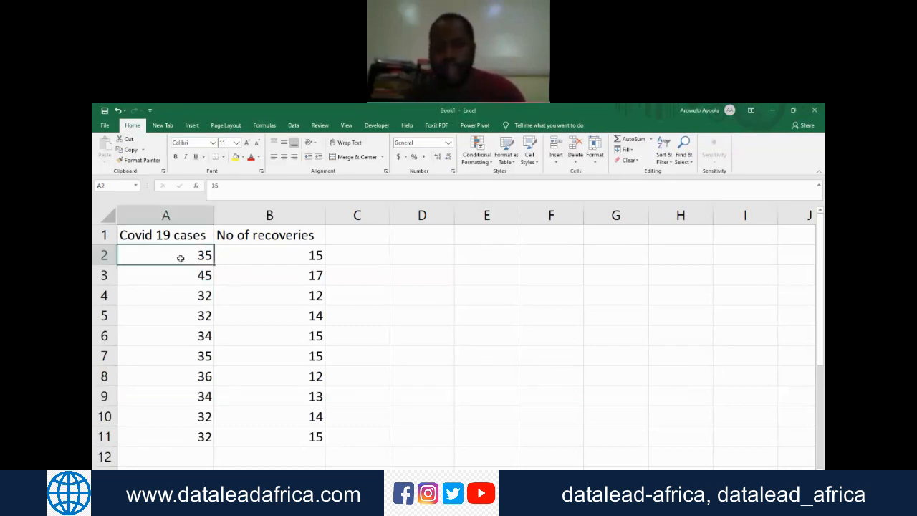
key("shift+Down")
key("shift+Down")
key("shift+Down")
key("shift+Down")
key("shift+Down")
key("shift+Down")
key("shift+Down")
key("shift+Down")
key("shift+Down")
key("shift+Down")
key("shift+Up")
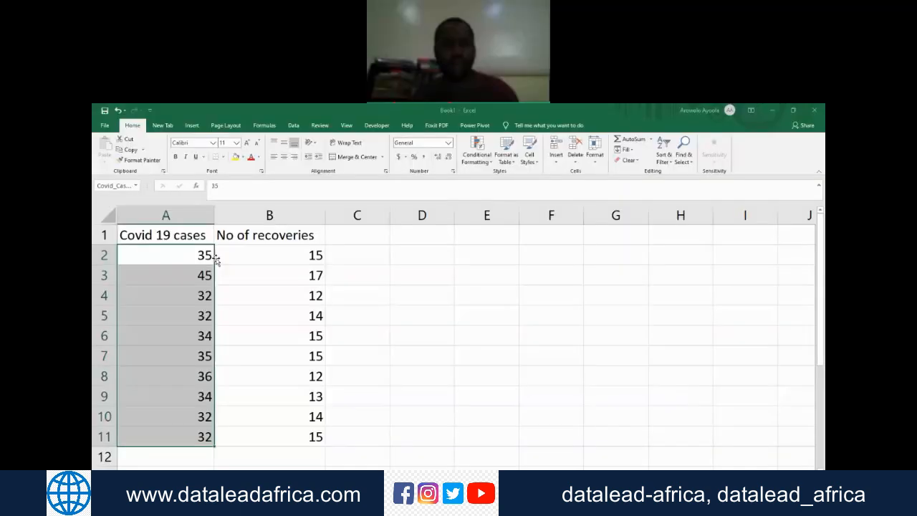
Step: Return to cell A2 and reselect the Covid 19 cases down to cell A11
left_click(202, 256)
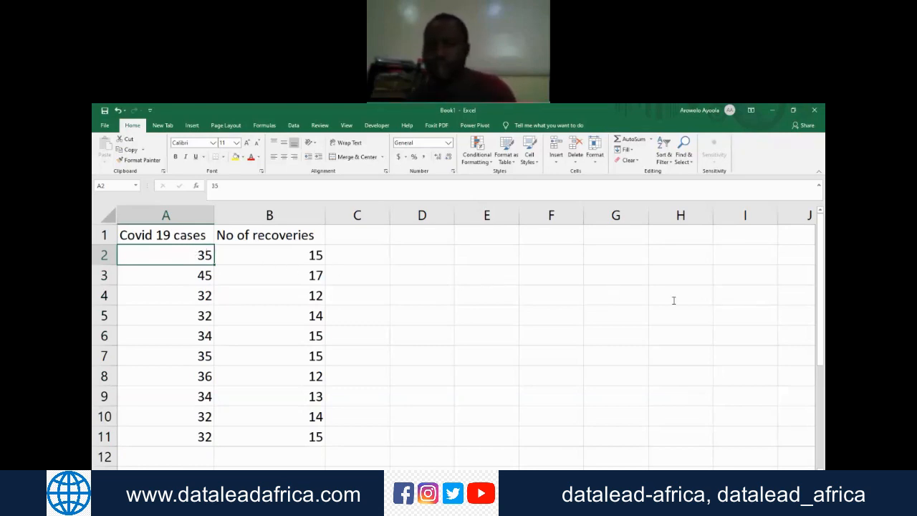
key("shift+Down")
key("shift+Down")
key("shift+Down")
key("shift+Down")
key("shift+Down")
key("shift+Down")
key("shift+Down")
key("shift+Down")
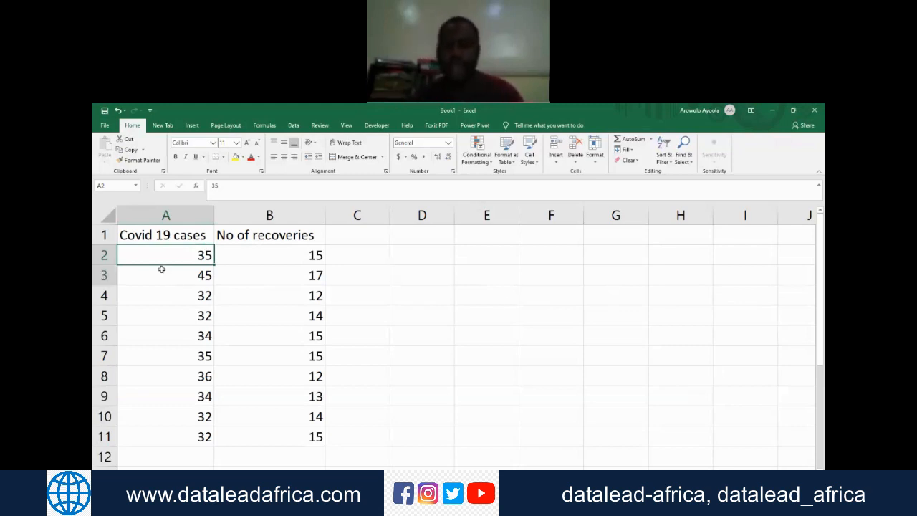
key("shift+Down")
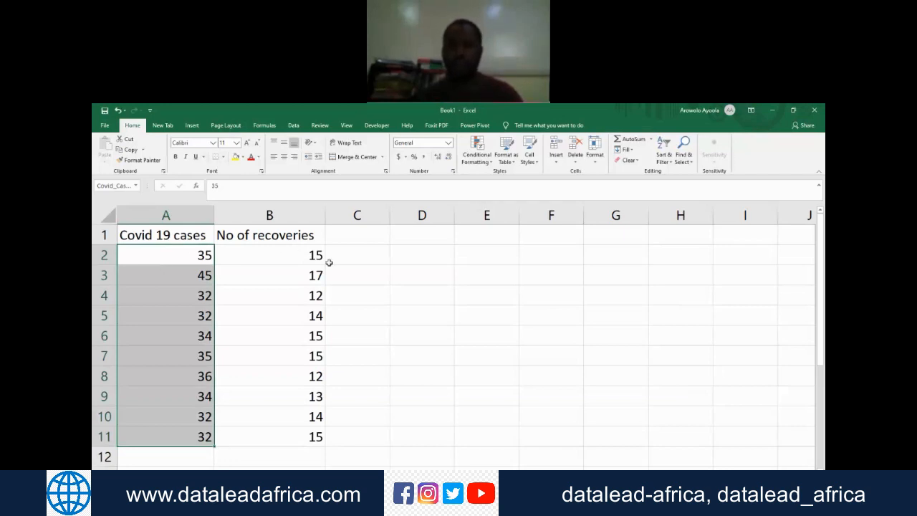
left_click(720, 347)
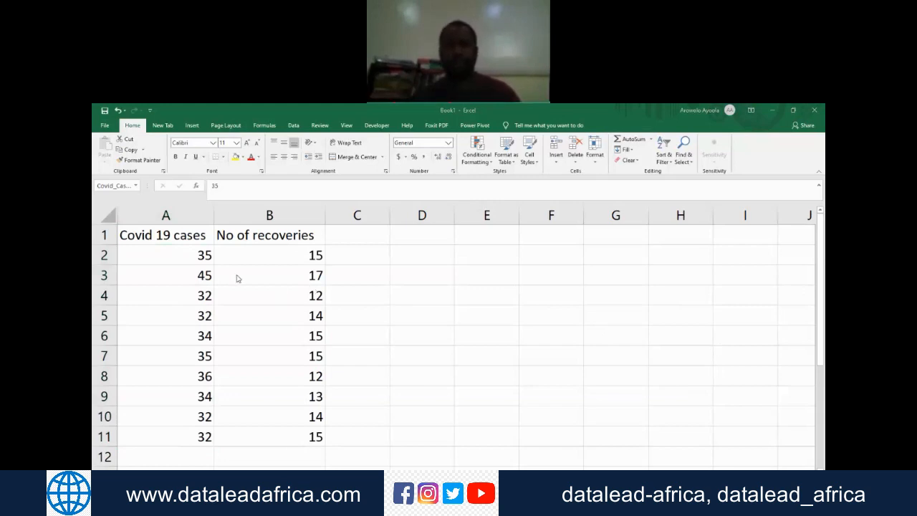
left_click(174, 259)
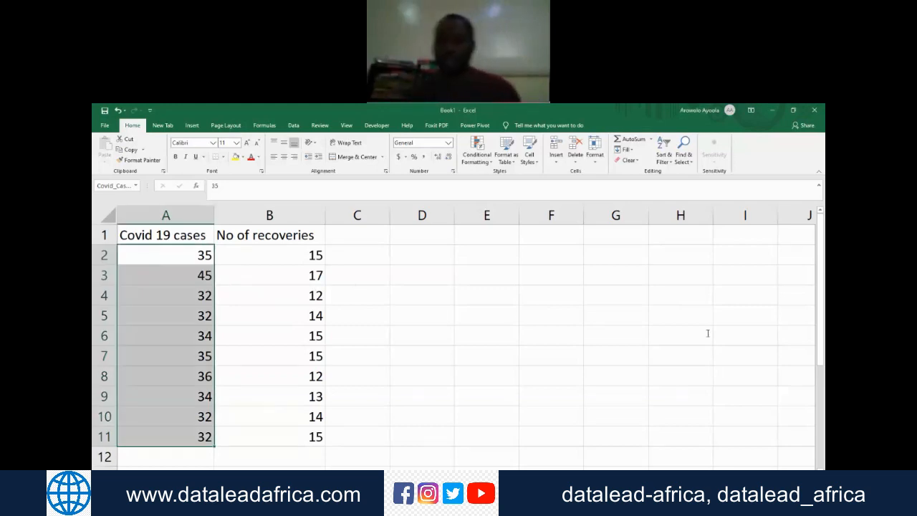
left_click(822, 313)
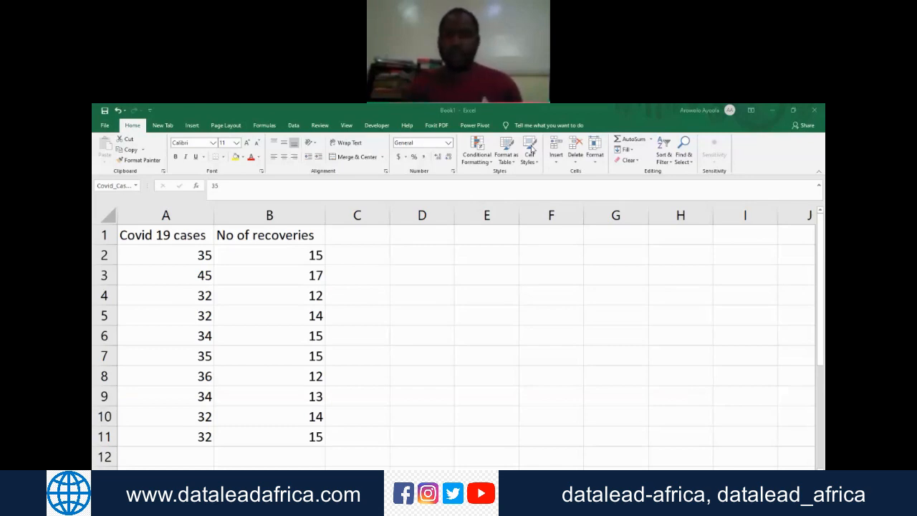
left_click(383, 267)
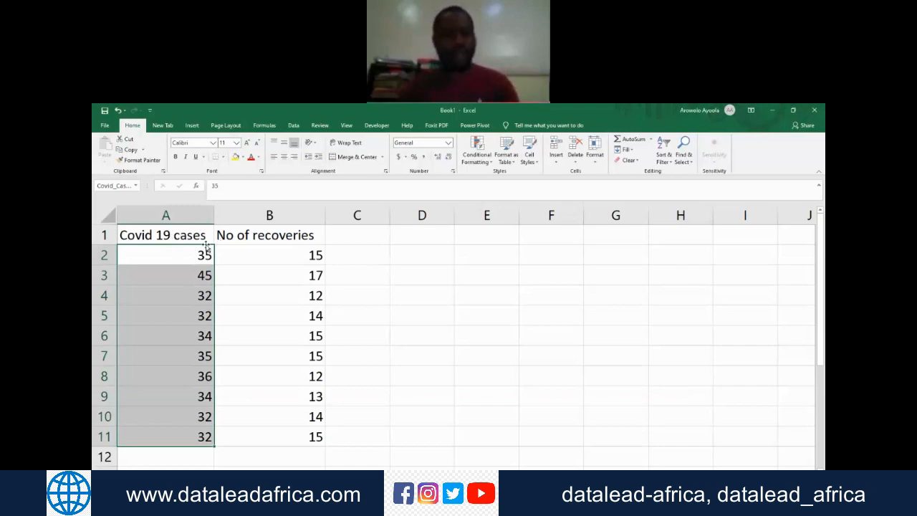
Step: Select the header cell A1 and move down and back up through the first cells of column A
left_click(184, 227)
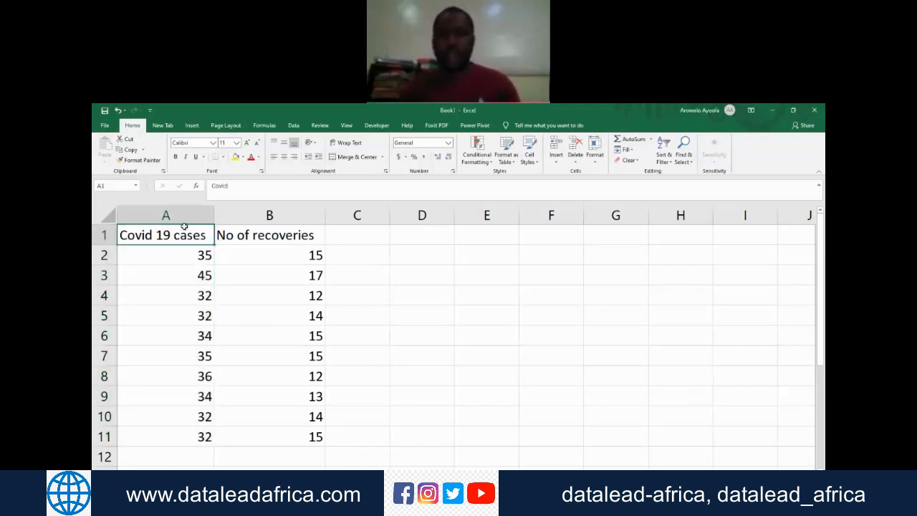
key("Down")
key("Down")
key("Up")
key("Up")
key("Down")
key("Down")
key("Down")
key("Down")
key("Down")
key("Down")
key("Down")
key("Down")
key("Down")
key("Down")
key("Down")
key("Down")
key("Down")
key("Down")
key("Down")
key("Up")
key("Up")
key("Up")
key("Up")
key("Up")
key("Up")
key("Up")
key("Up")
key("Up")
key("Up")
key("Up")
key("Up")
key("Up")
key("Up")
key("Up")
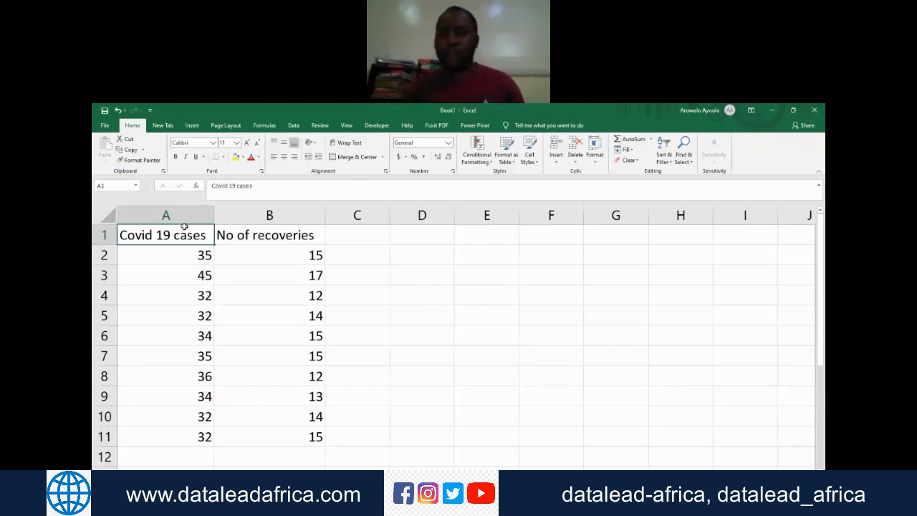
Step: Select the recovery numbers in cells B2 to B11 and name the range Recoveries
key("Down")
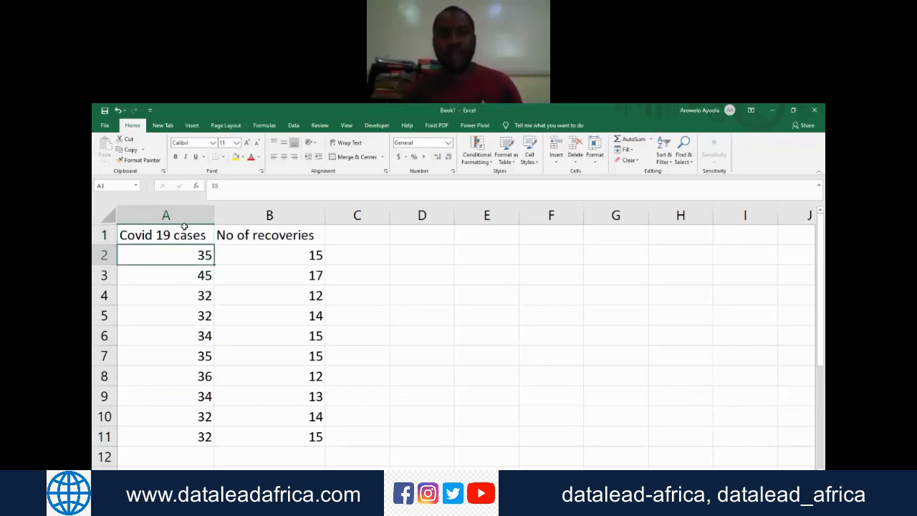
key("Right")
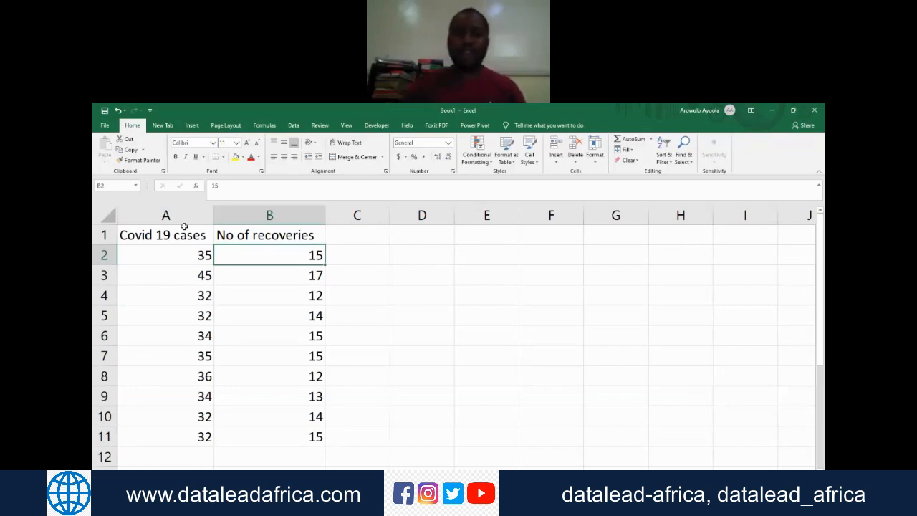
key("shift+Down")
key("shift+Down")
key("shift+Down")
key("shift+Down")
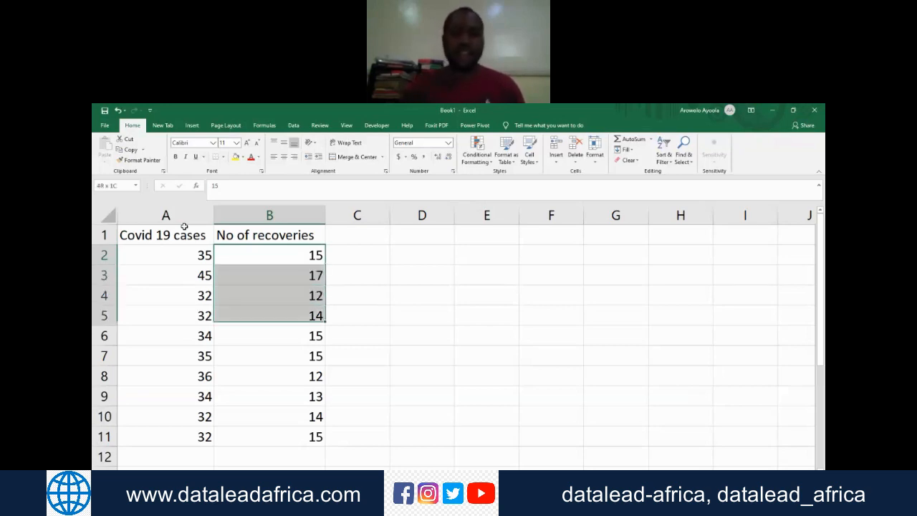
key("shift+Down")
key("shift+Down")
key("shift+Down")
key("shift+Down")
key("shift+Down")
key("shift+Down")
key("shift+Up")
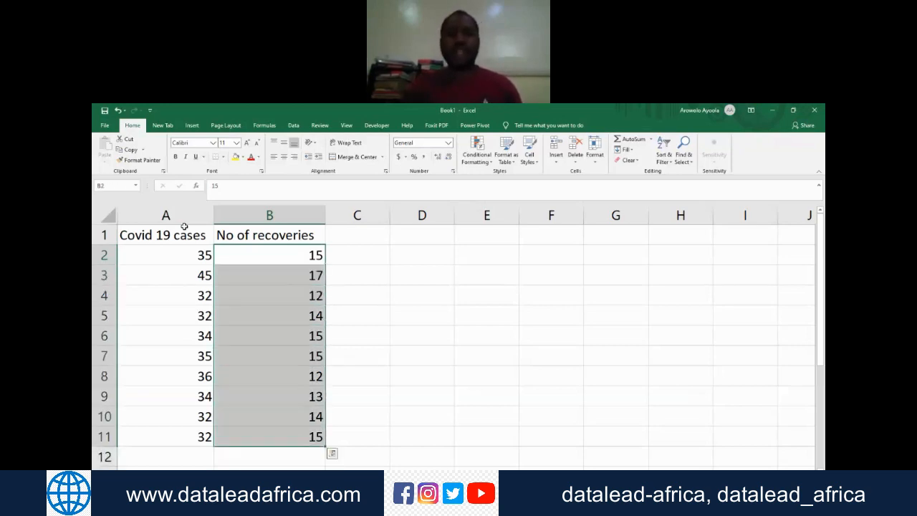
left_click(116, 186)
type("Recoveries")
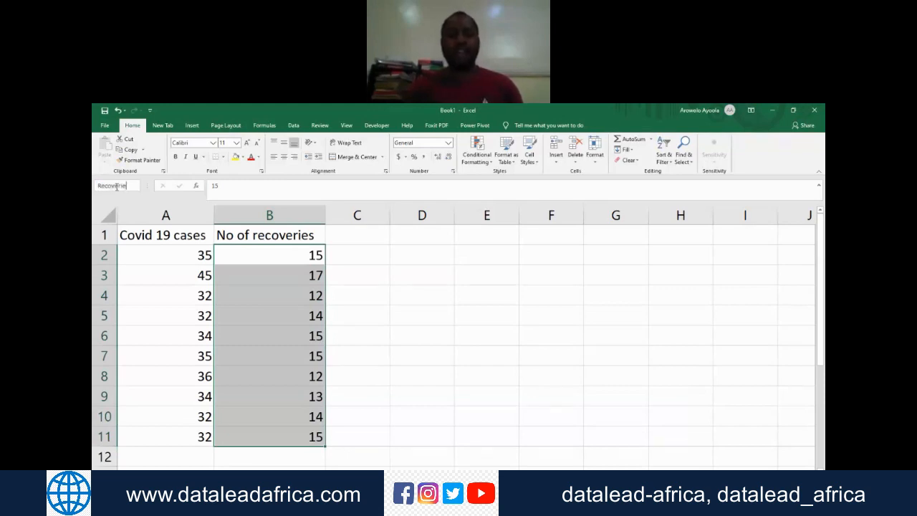
key("Return")
key("Return")
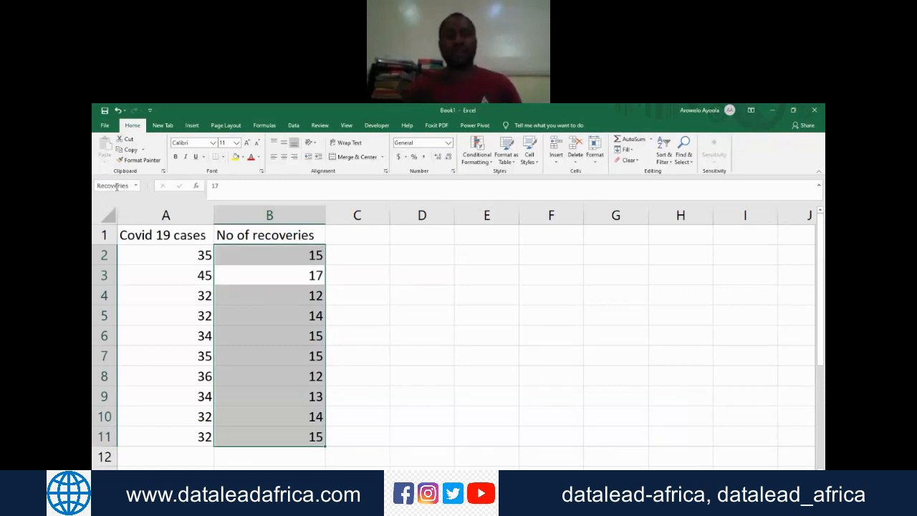
key("Down")
key("Down")
key("Down")
key("Down")
key("Down")
key("Down")
key("Down")
key("Down")
key("Down")
key("Down")
key("Down")
key("Down")
key("Down")
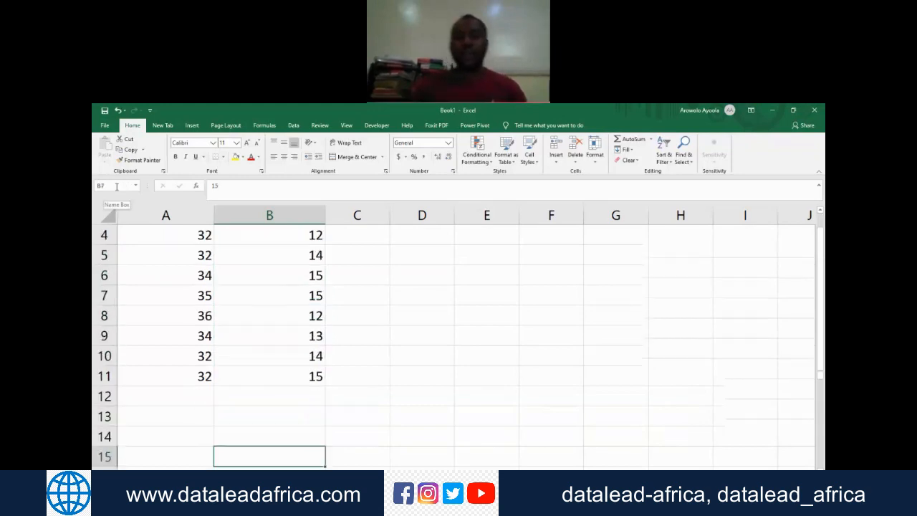
key("Up")
key("Up")
key("Up")
key("Up")
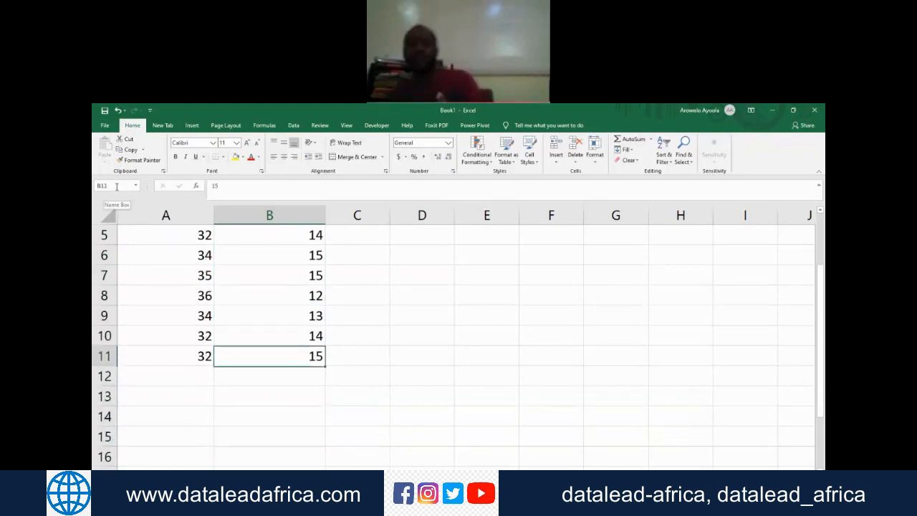
Step: In cell A12, start a formula that sums the Covid_Cases named range
key("Left")
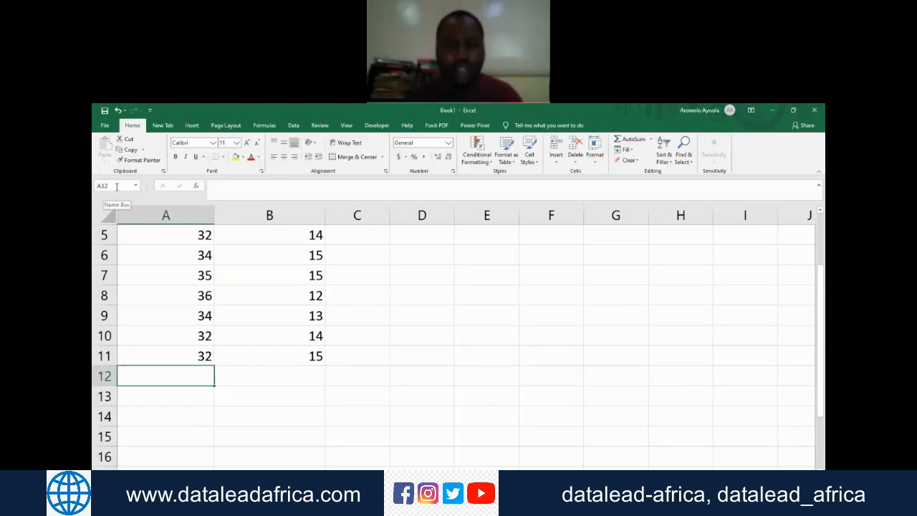
key("Down")
key("Up")
key("Up")
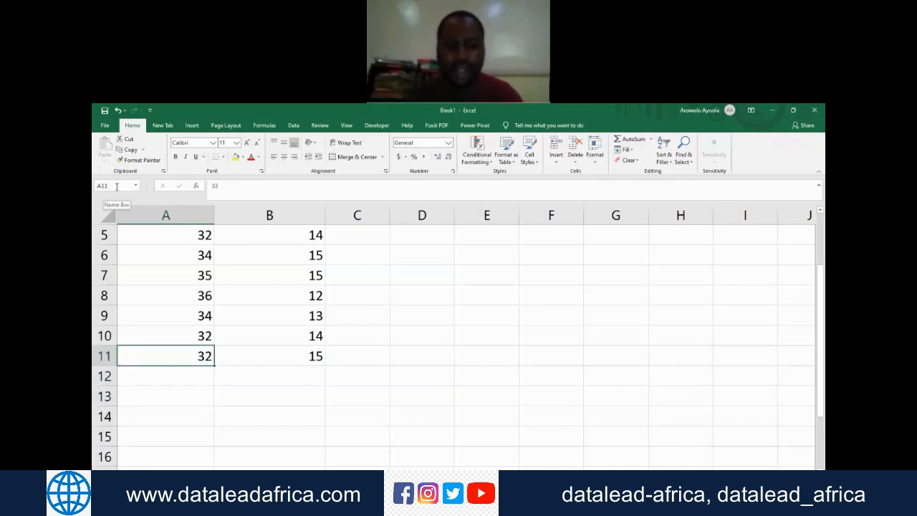
key("Down")
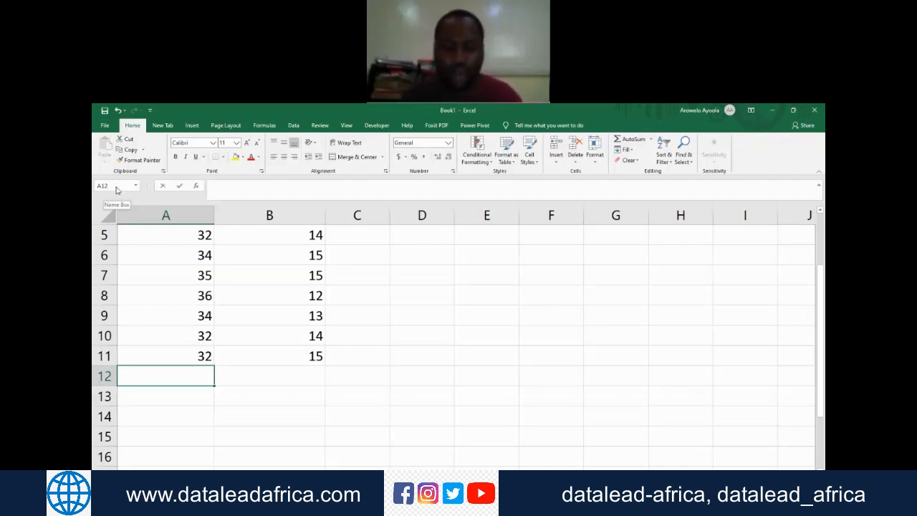
type("=su")
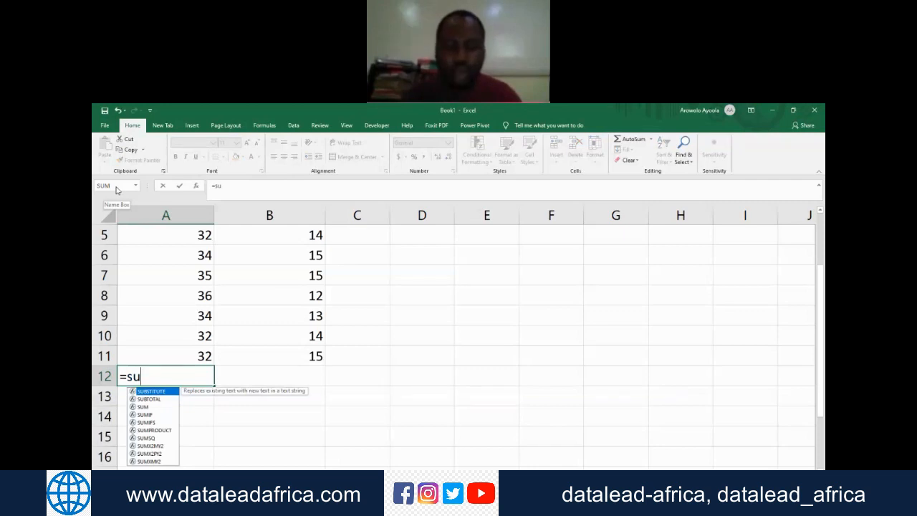
type("m")
key("Tab")
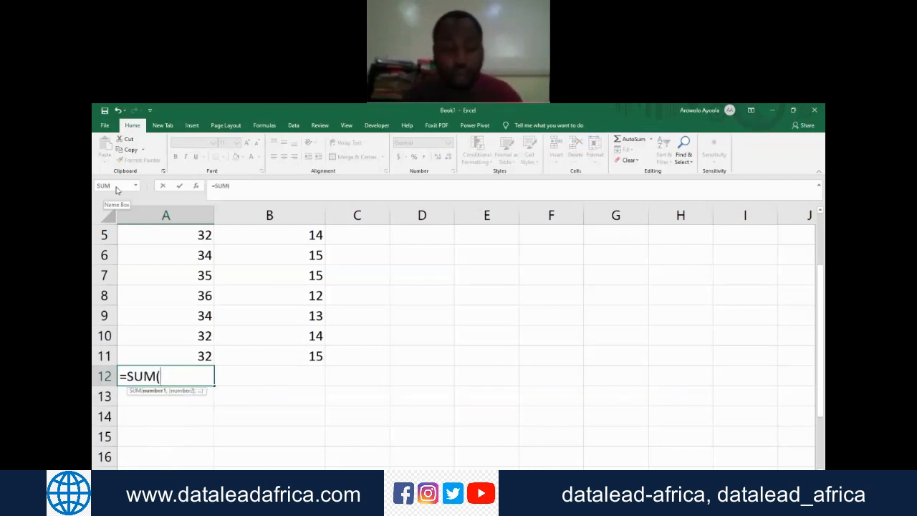
type("covid")
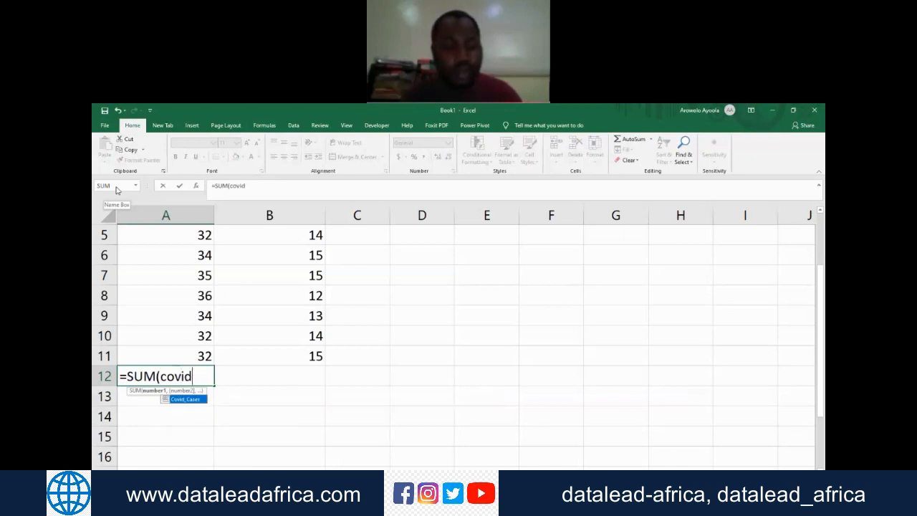
key("Tab")
type(")")
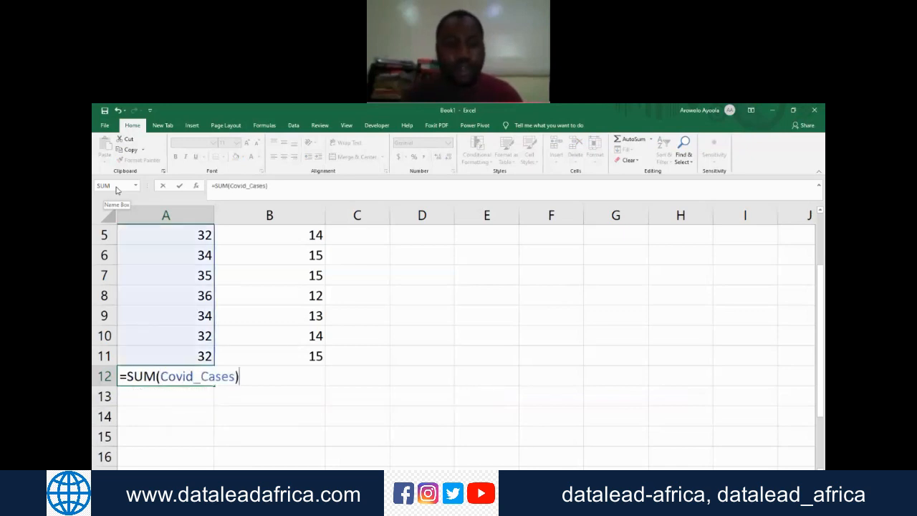
type("/Sum(")
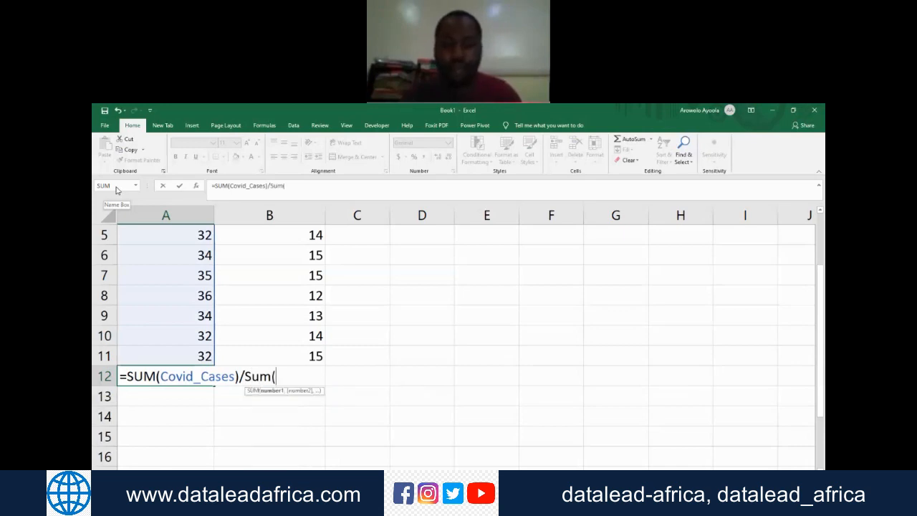
type("Recoverie")
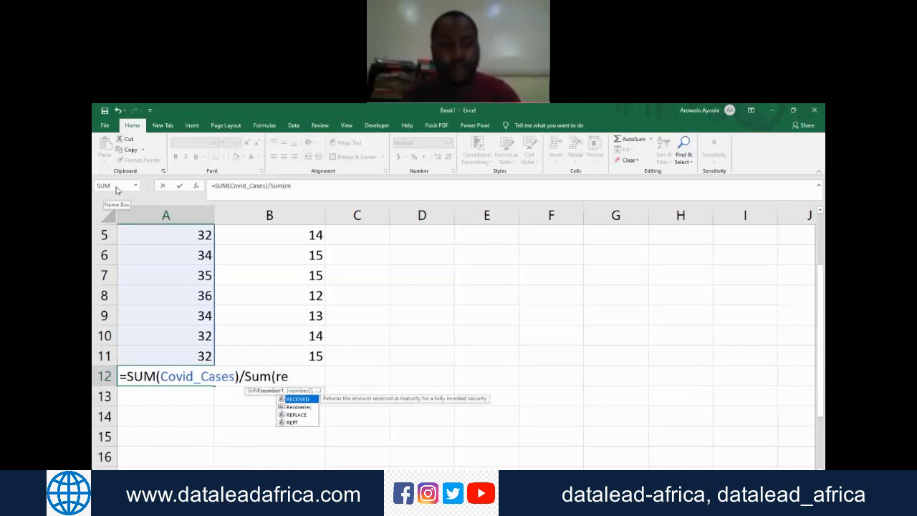
Step: Complete the A12 formula by dividing the sum of Covid_Cases by the sum of the Recoveries named range
key("Down")
key("Tab")
type(")")
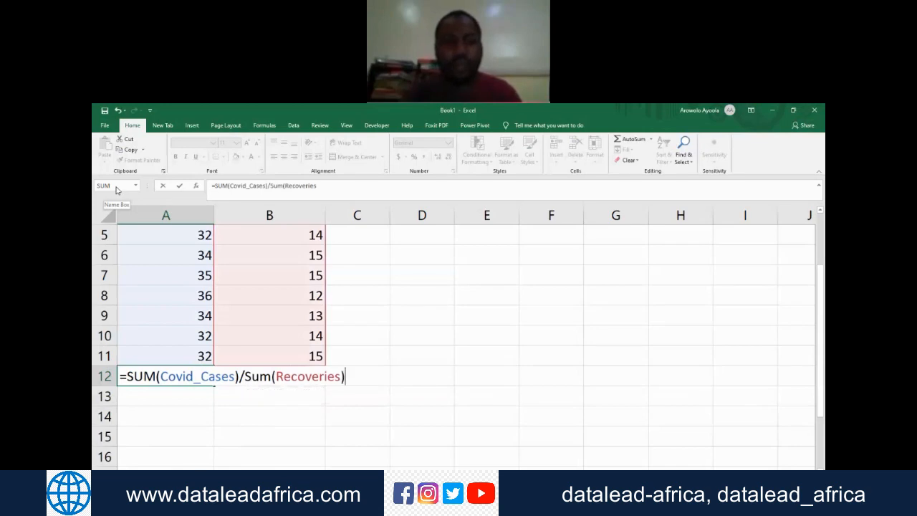
key("Return")
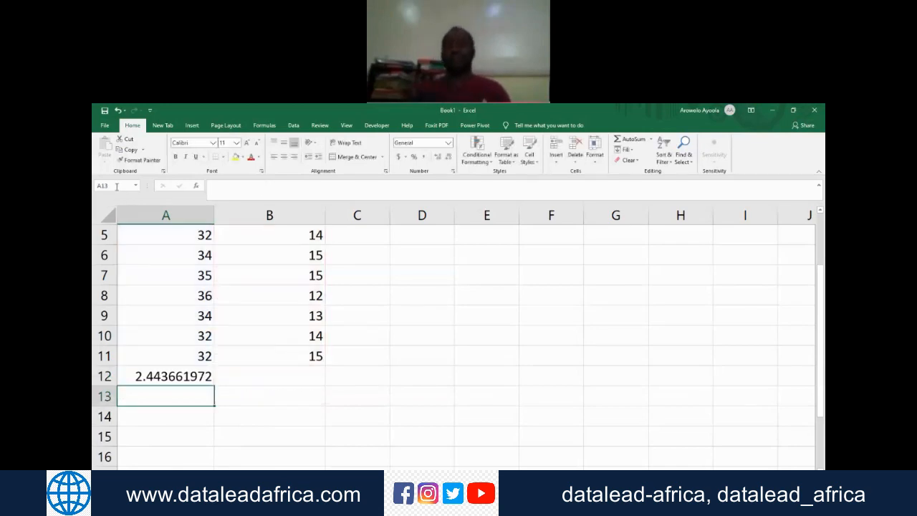
Step: Select cell A12 again and clear its formula
key("Up")
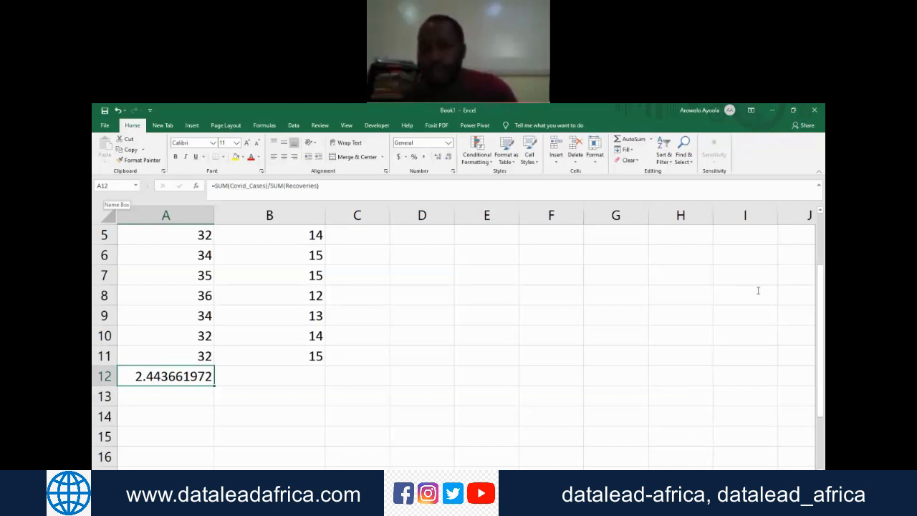
left_click(817, 321)
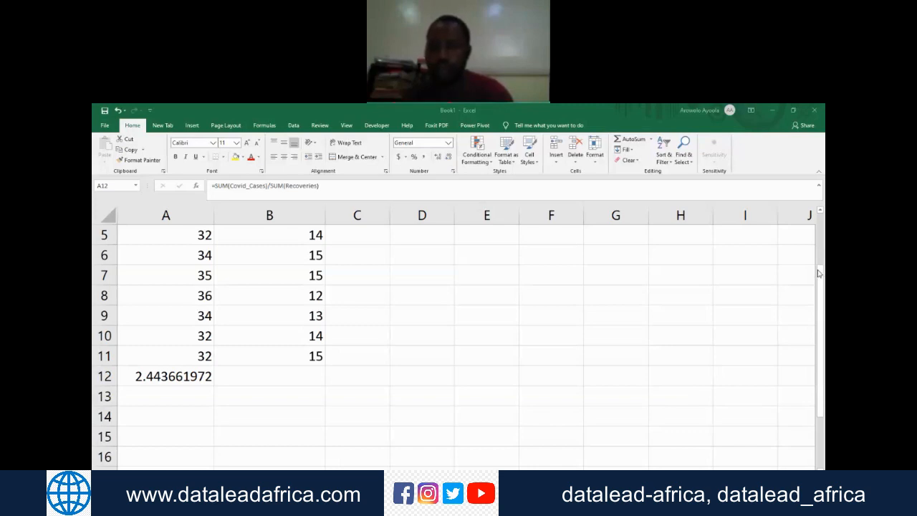
left_click(184, 279)
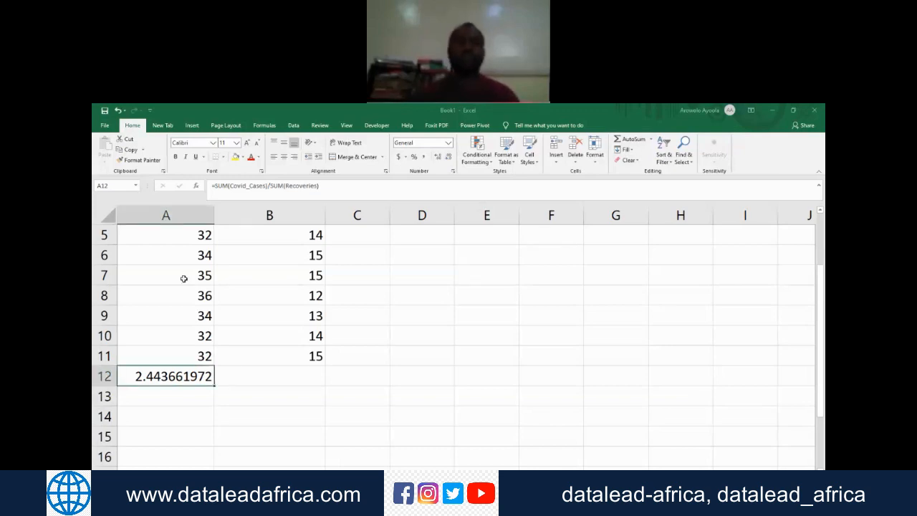
left_click(184, 279)
left_click(188, 358)
left_click(187, 378)
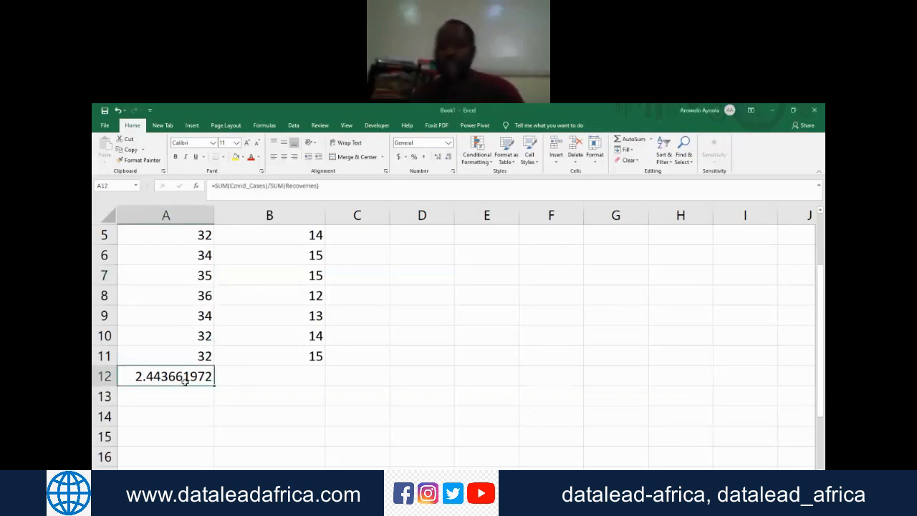
key("Delete")
key("Down")
key("Down")
key("Up")
key("Up")
key("Up")
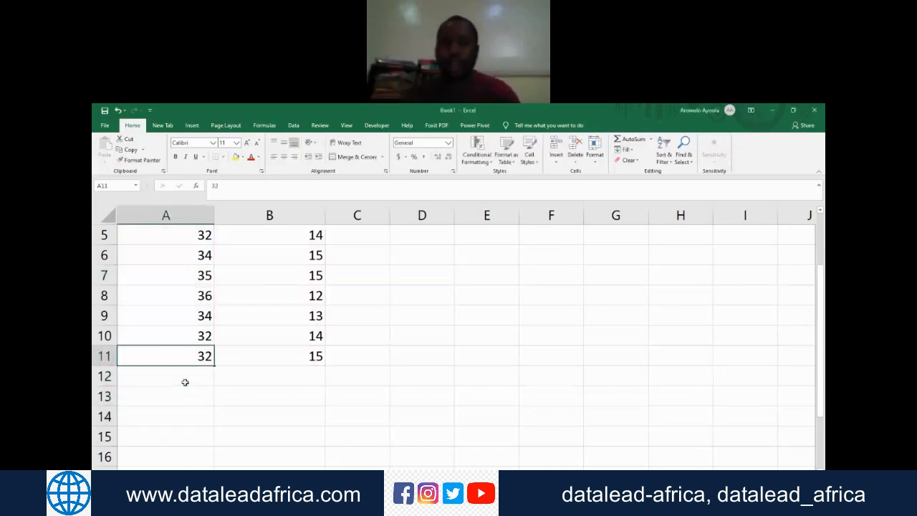
key("Up")
key("Up")
key("Up")
key("Up")
key("Up")
key("Up")
key("Up")
key("Up")
key("Up")
key("Up")
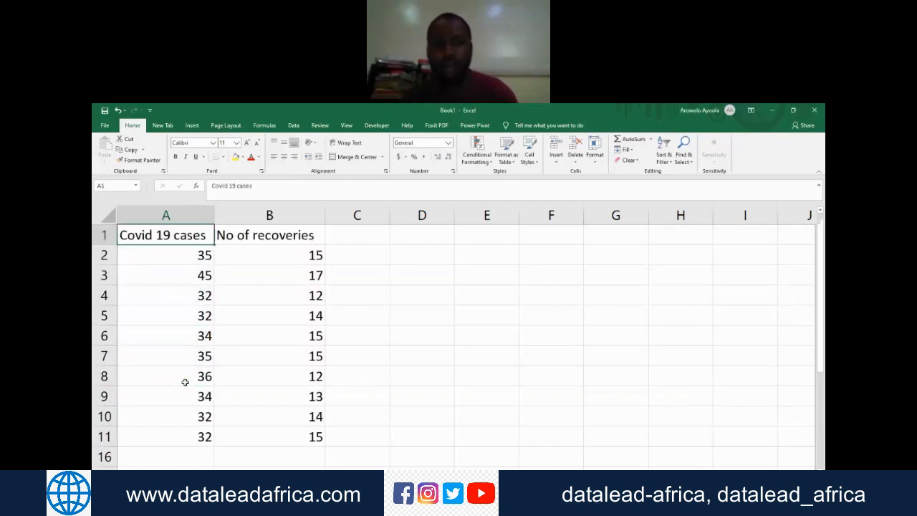
key("Down")
key("Down")
key("Down")
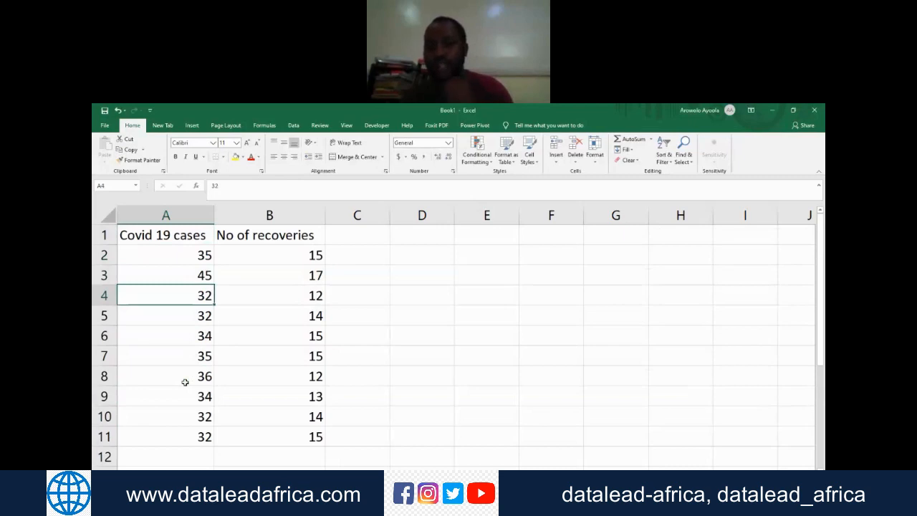
key("Up")
key("Up")
key("Up")
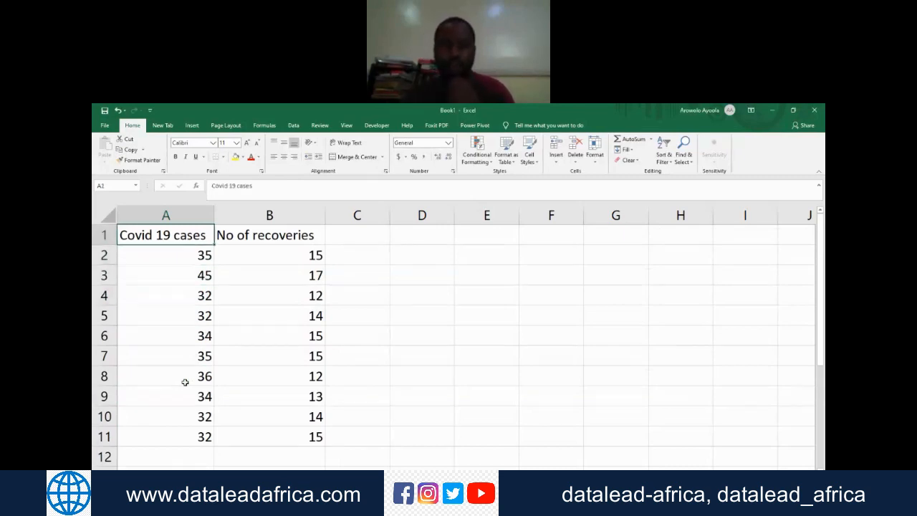
key("Right")
key("Left")
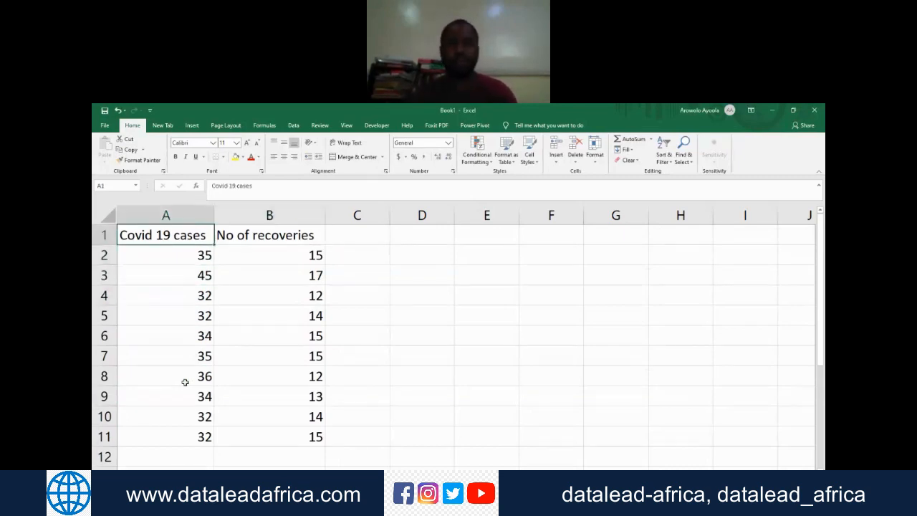
Step: Enter the column headers Sokoto, Kaduna and Benue in cells C1, D1 and E1
key("Down")
key("Right")
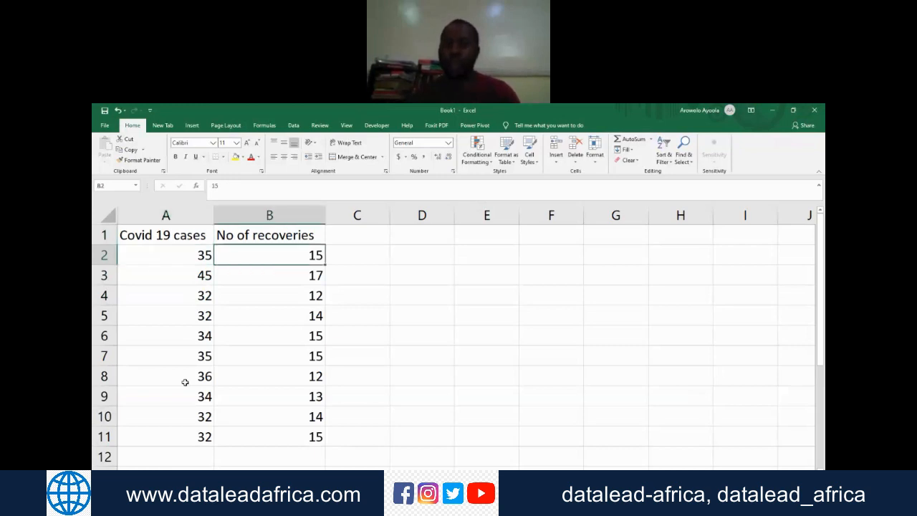
key("Up")
key("Right")
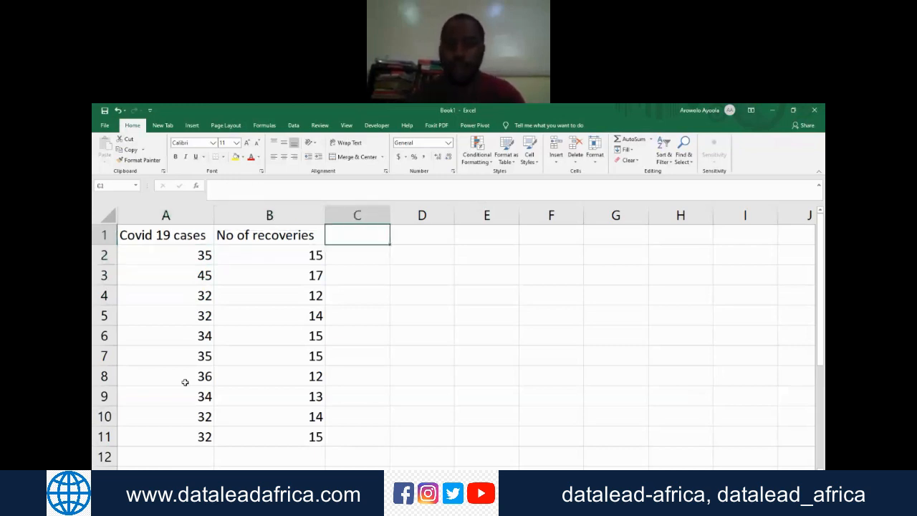
type("Sokoto")
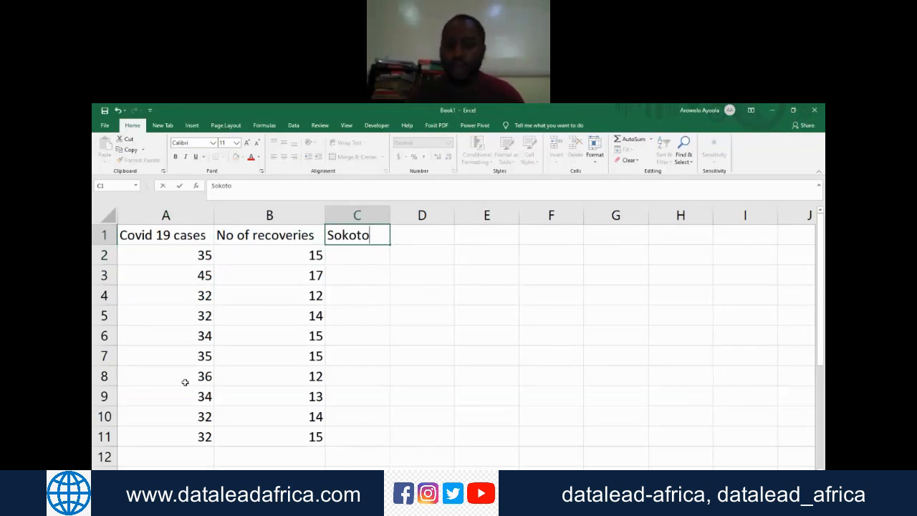
key("Tab")
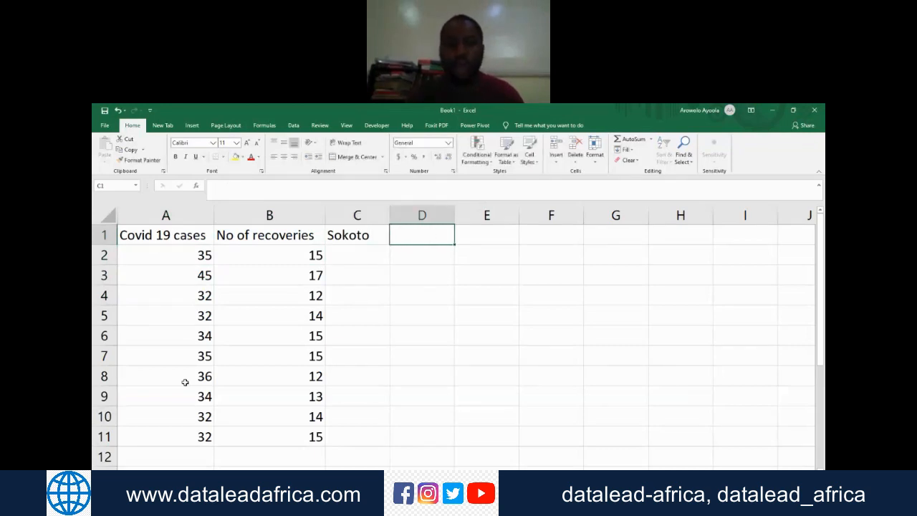
type("Kaduna")
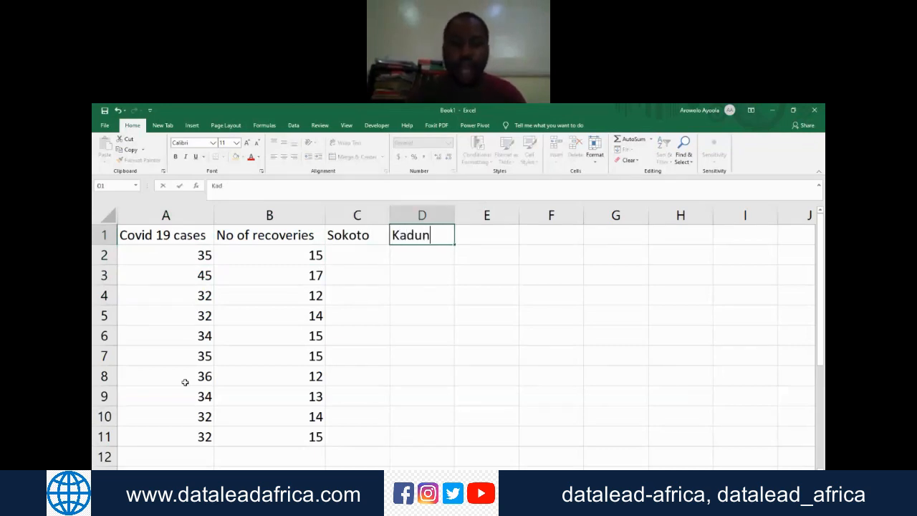
key("Tab")
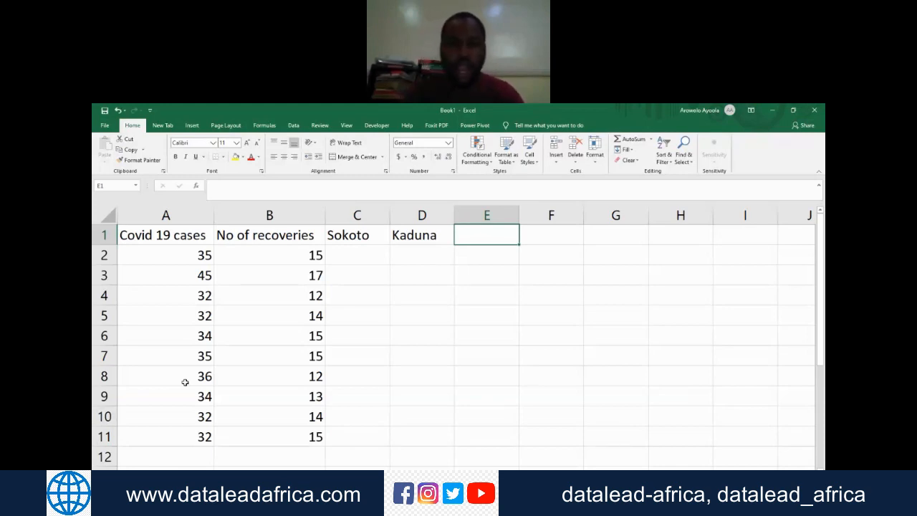
type("Benue")
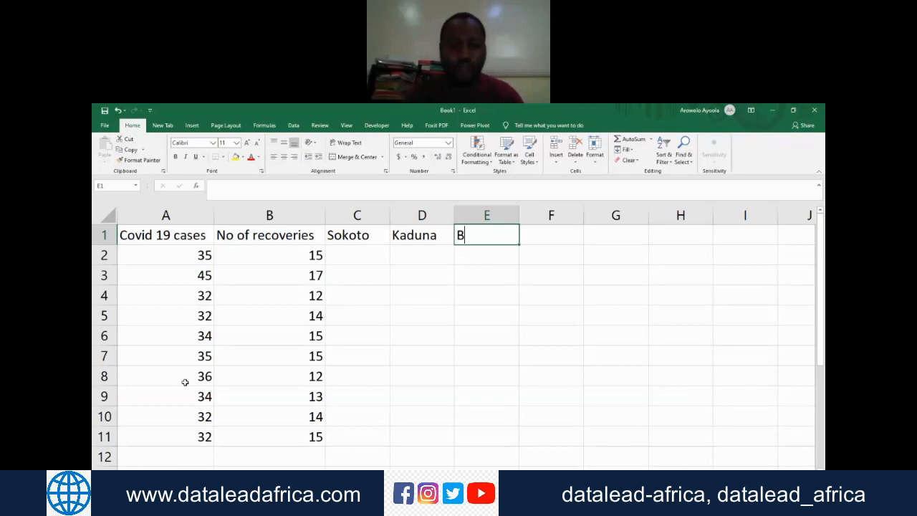
key("Return")
Step: Insert an empty column before the Sokoto column
key("Left")
key("Left")
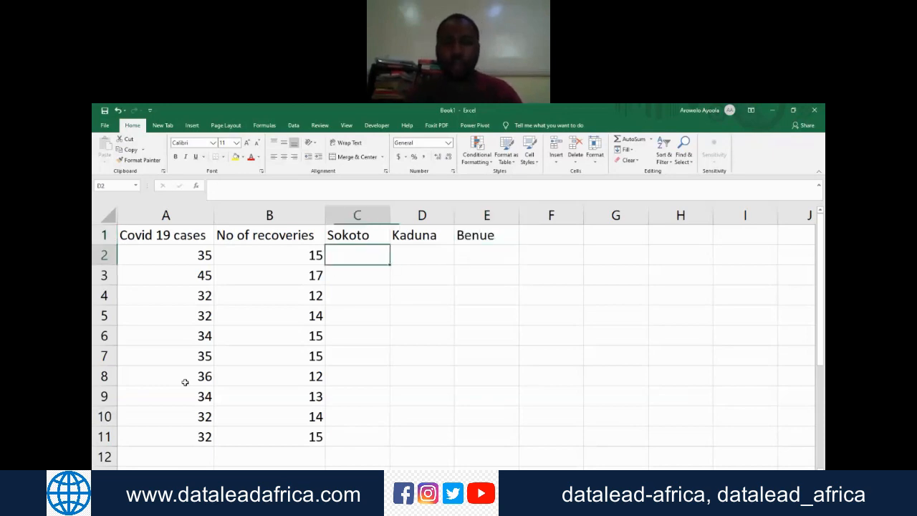
key("Left")
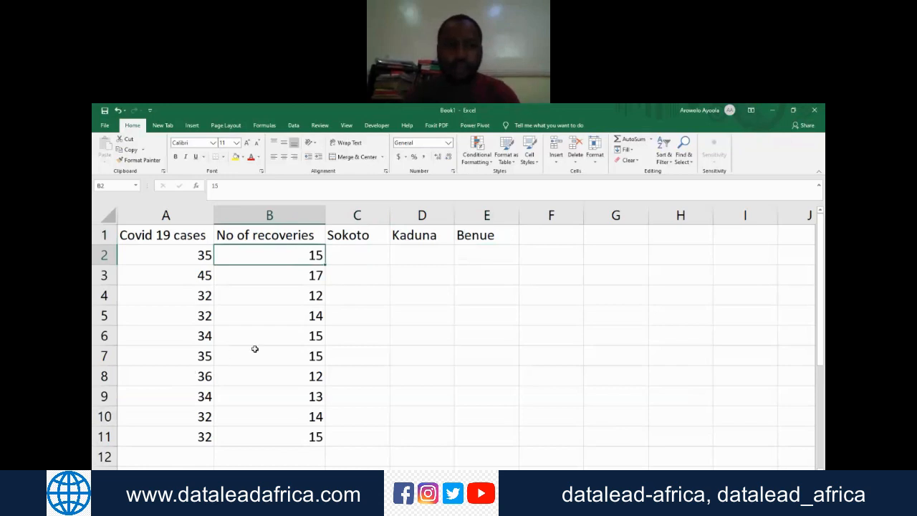
left_click(358, 215)
right_click(360, 216)
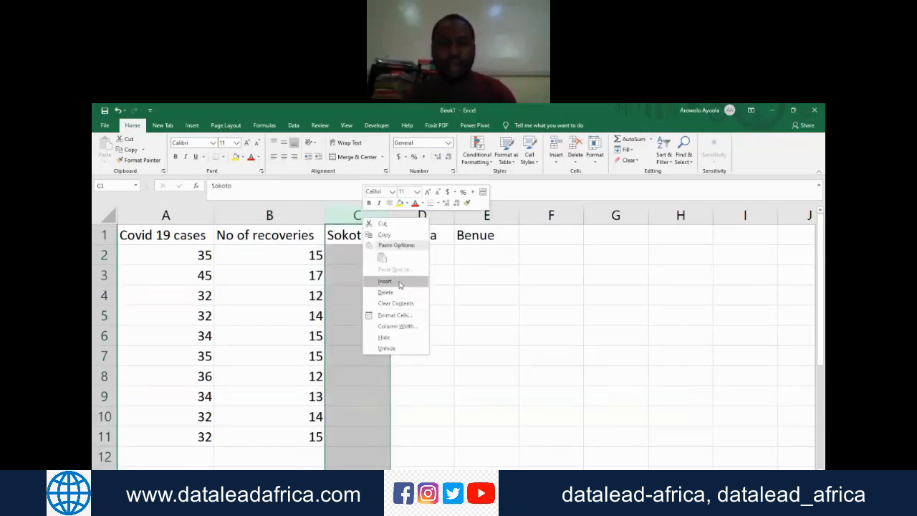
left_click(399, 282)
Step: Enter the header Months in cell C1 and fill C2:C13 with the months January through December
left_click(364, 240)
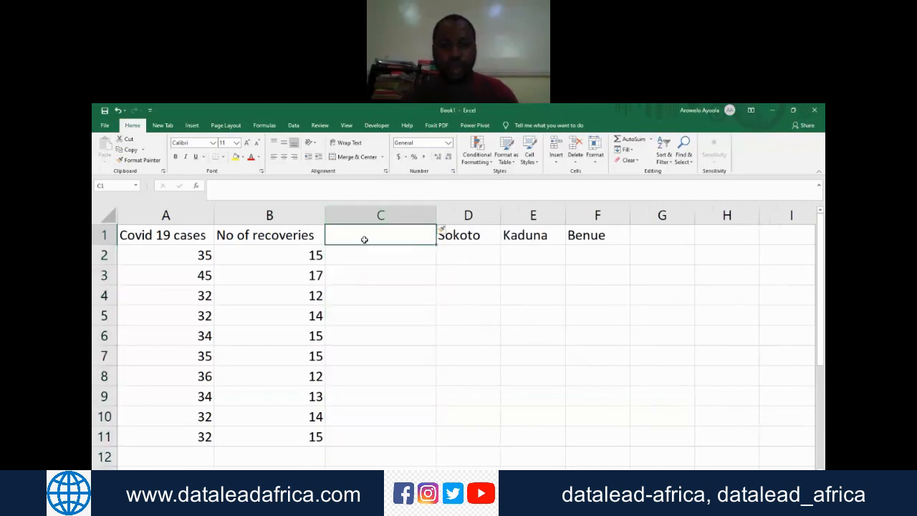
type("Months")
key("Return")
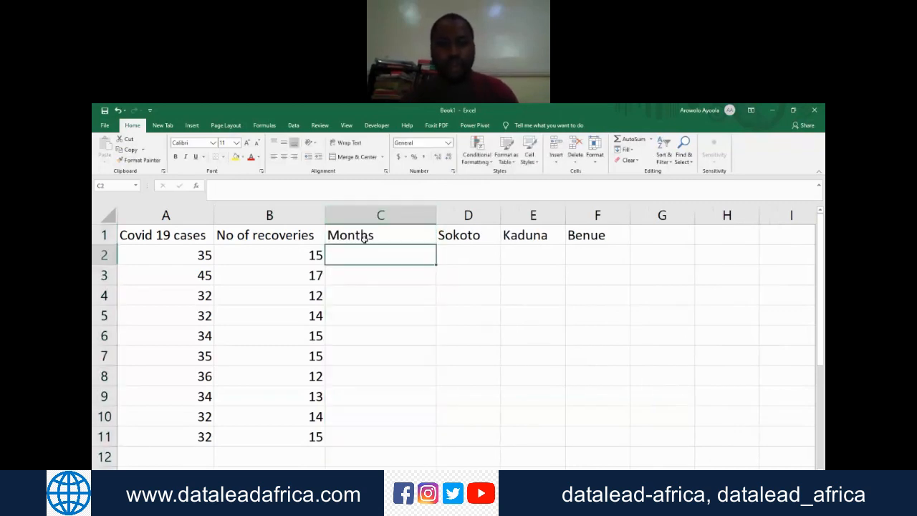
type("January")
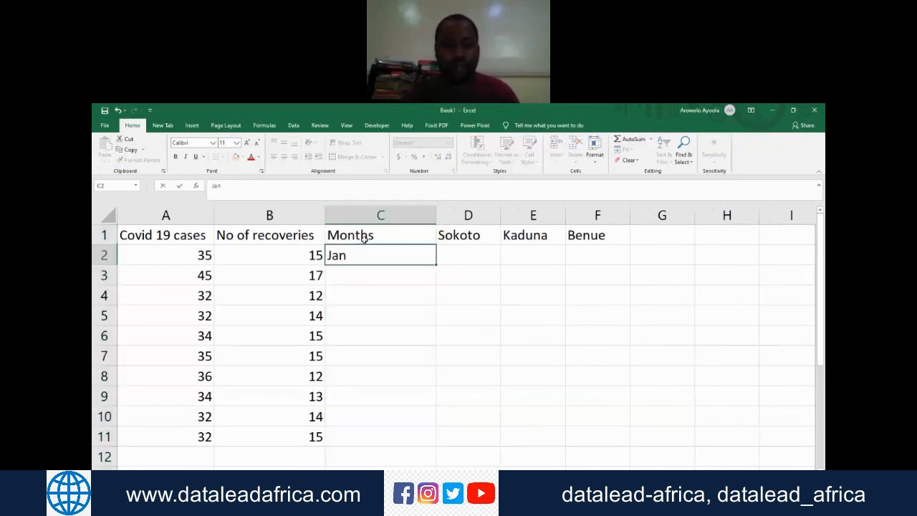
key("Return")
left_click(354, 256)
left_click_drag(436, 265, 430, 440)
scroll(434, 397, "up", 1)
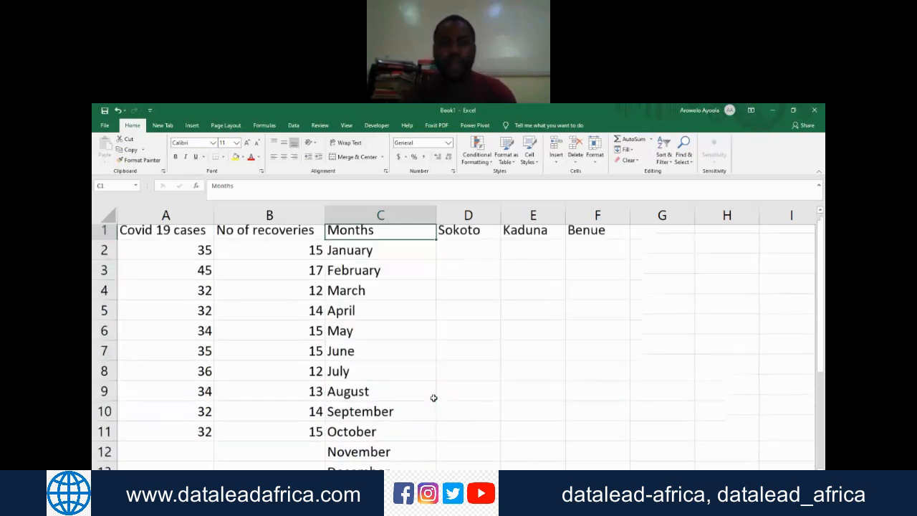
Step: Enter the Sokoto values 45, 56, 76, 65, 67, 87 and 98 in D2:D8 for January through July
key("Right")
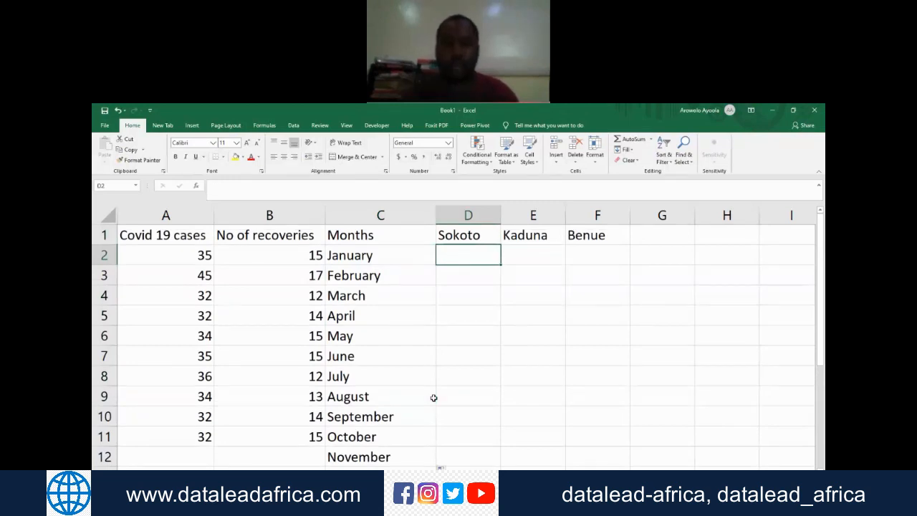
type("45")
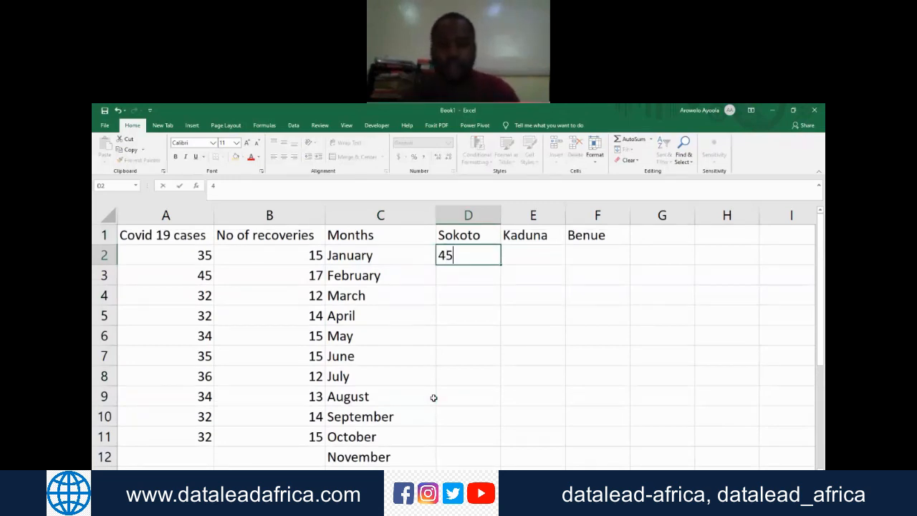
key("Return")
type("56")
key("Return")
type("76")
key("Return")
type("65")
key("Return")
type("67")
key("Return")
type("87")
key("Return")
type("98")
key("Return")
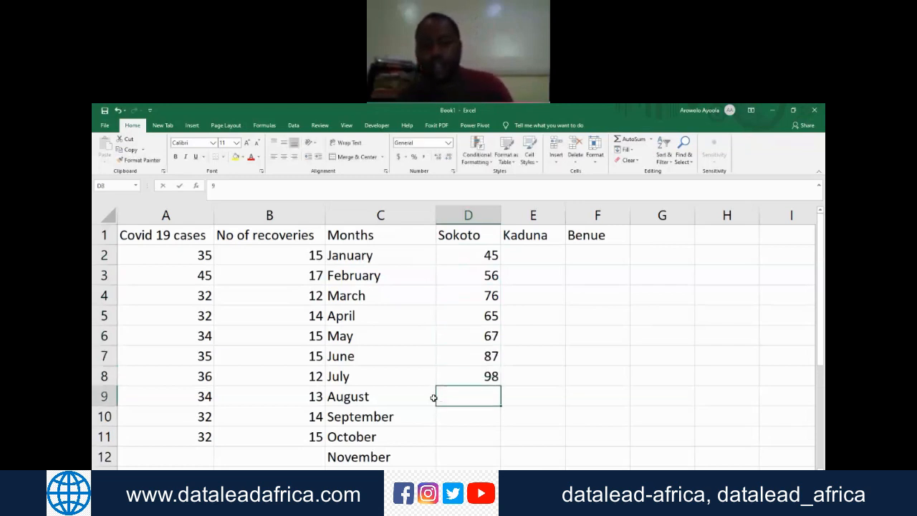
Step: Enter the Sokoto values 34, 54, 65, 23 and 43 in D9:D13 for August through December
type("34")
key("Return")
type("54")
key("Return")
type("65")
key("Return")
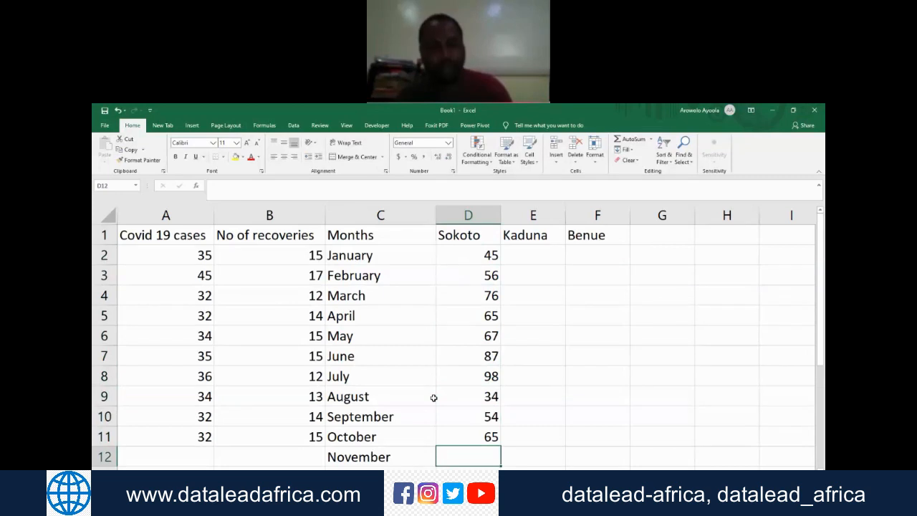
type("23")
key("Return")
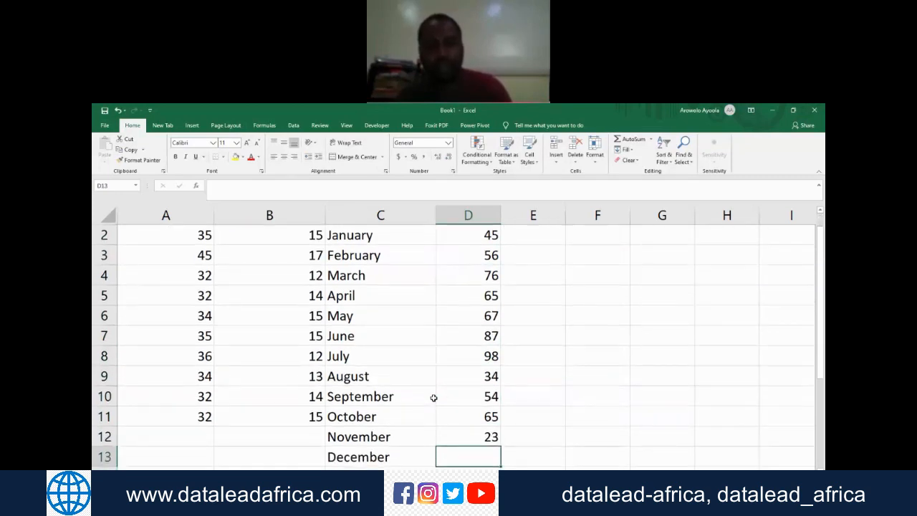
type("43")
key("Return")
Step: Enter the Kaduna values 78, 65, 54, 56 and 6 in E2:E6 for January through May
key("Up")
key("Up")
key("Up")
key("Up")
key("Up")
key("Up")
key("Up")
key("Up")
key("Up")
key("Up")
key("Up")
key("Up")
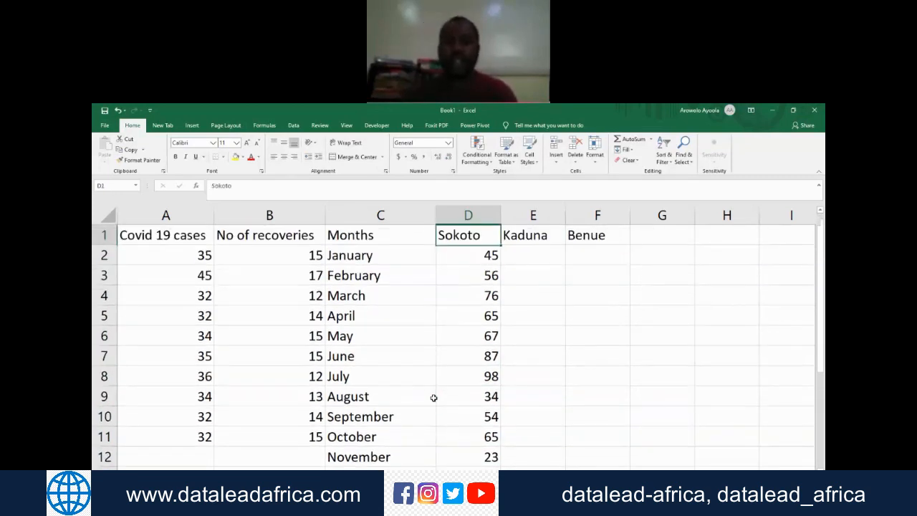
key("Right")
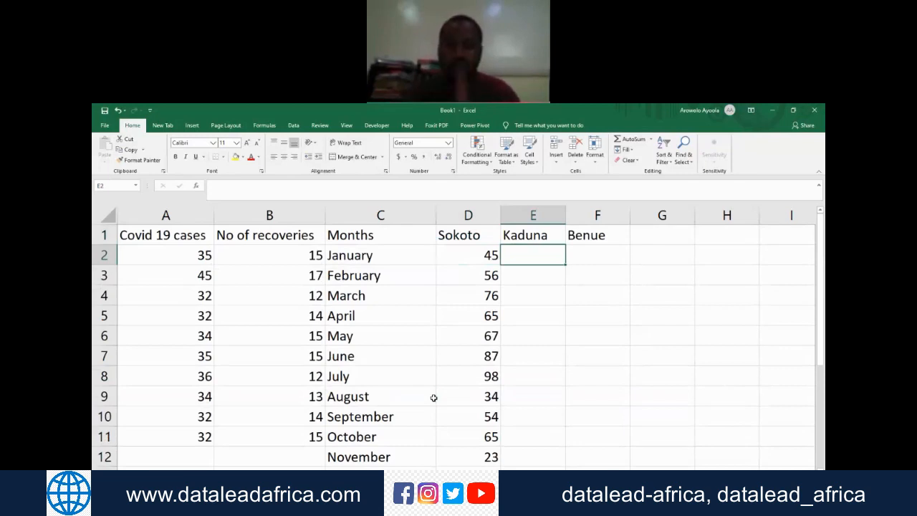
type("78")
key("Return")
type("65")
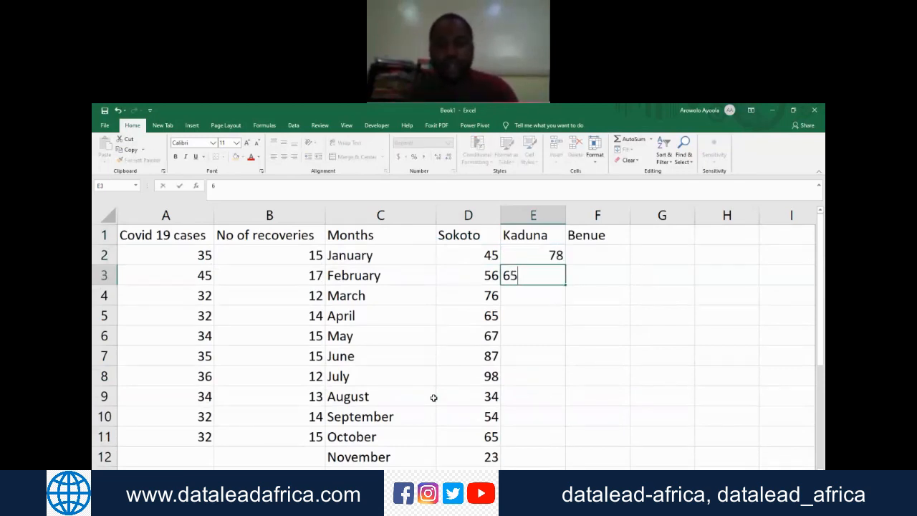
key("Return")
type("54")
key("Return")
type("56")
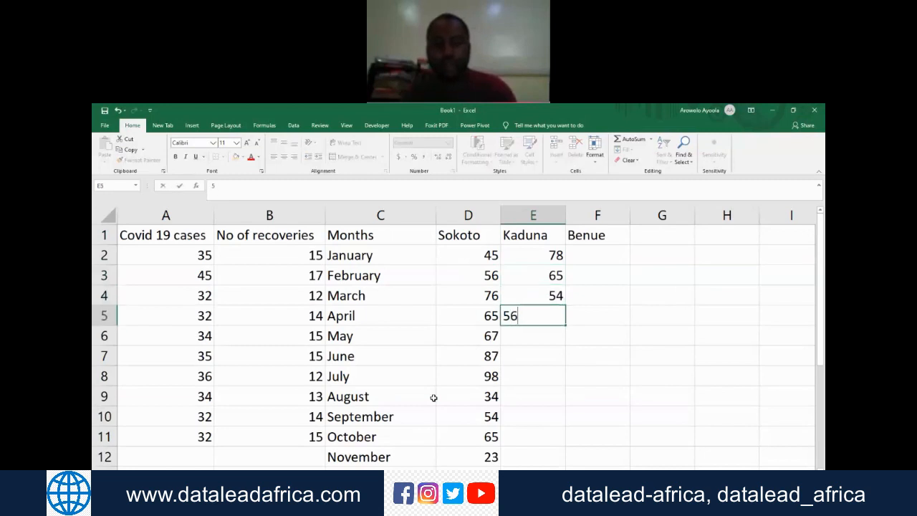
key("Return")
type("6")
key("Return")
Step: Enter the Kaduna values 6, 56, 78, 98 and 76 in E7:E11 for June through October
type("6")
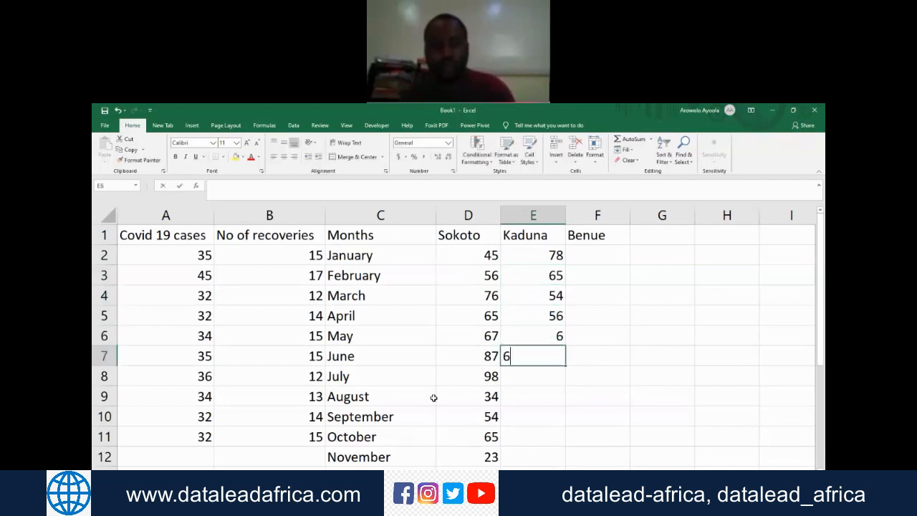
key("Return")
type("56")
key("Return")
type("78")
key("Return")
type("98")
key("Return")
type("76")
key("Return")
Step: Fill the Benue cells F2 and F3 by extending the Sokoto and Kaduna values of January and February across
key("Up")
key("Up")
key("Up")
key("Up")
key("Up")
key("Up")
key("Up")
key("Up")
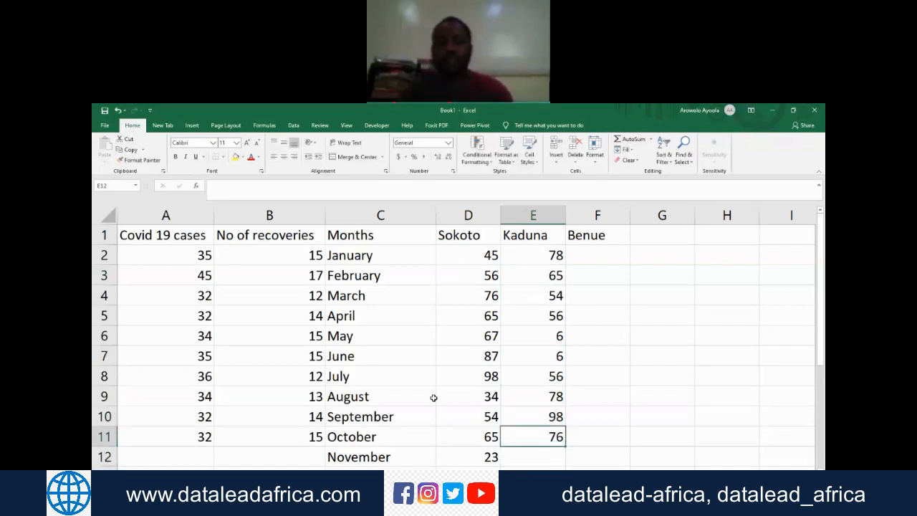
key("Left")
key("shift+Right")
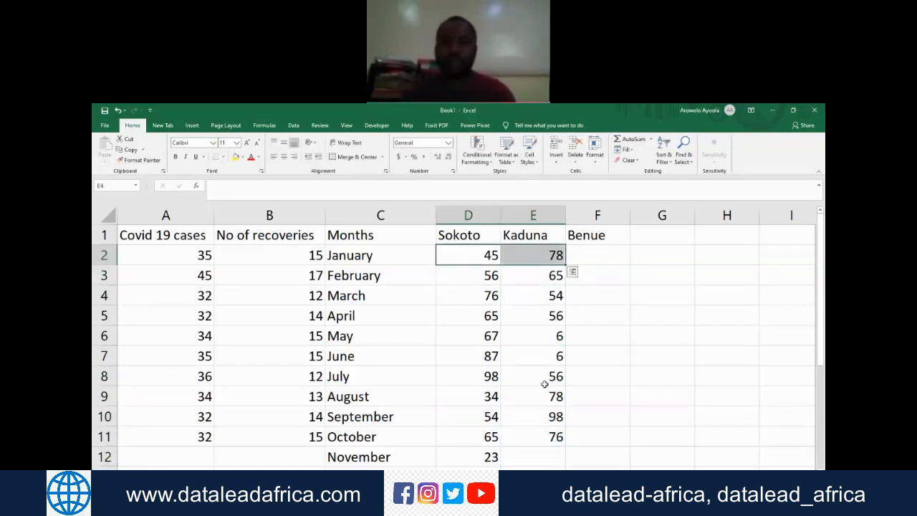
left_click_drag(566, 265, 610, 268)
left_click(607, 255)
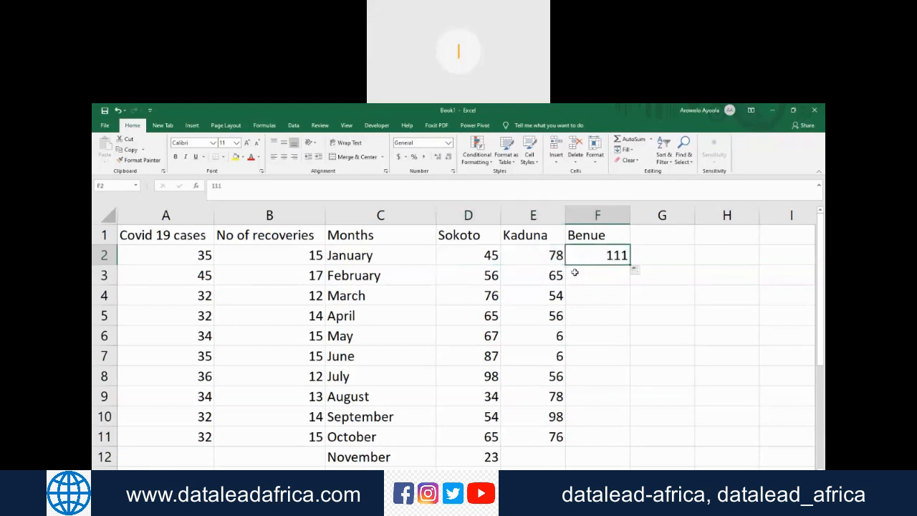
left_click_drag(493, 279, 613, 277)
Step: Extend the Benue series from F2:F3 down to the April row in F5
left_click(603, 255)
key("shift+Down")
left_click_drag(629, 286, 629, 329)
Step: Extend the Kaduna series from E10:E11 down to the December row in E13
left_click_drag(491, 335, 502, 336)
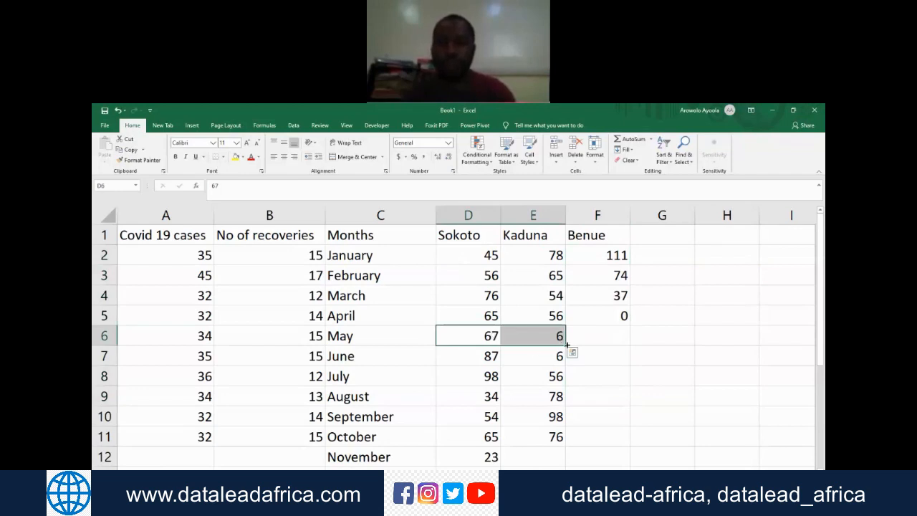
left_click(548, 315)
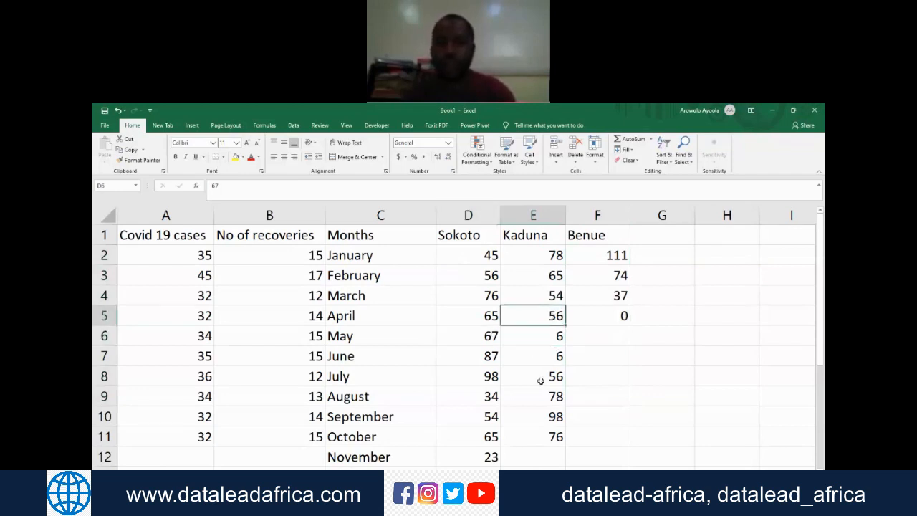
left_click_drag(556, 416, 549, 445)
Step: Fill the Benue cells F13 and F12 by extending the Sokoto and Kaduna values of December and November across
left_click(487, 437)
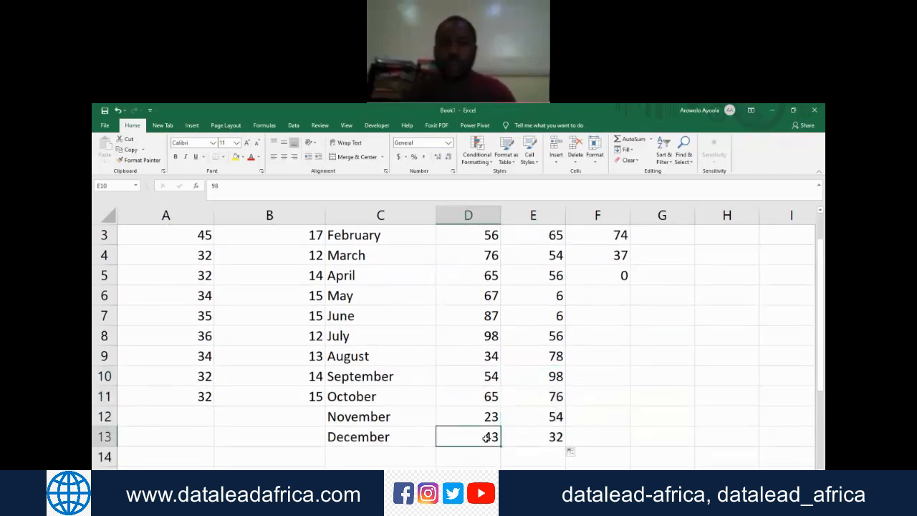
left_click_drag(487, 437, 533, 439)
left_click_drag(601, 443, 604, 442)
left_click(487, 417)
left_click_drag(526, 417, 556, 418)
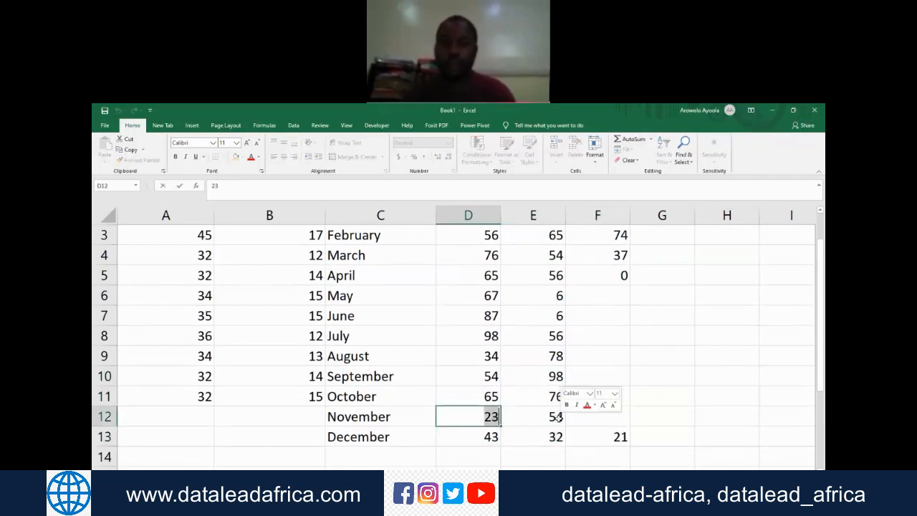
key("Return")
key("Up")
key("shift+Right")
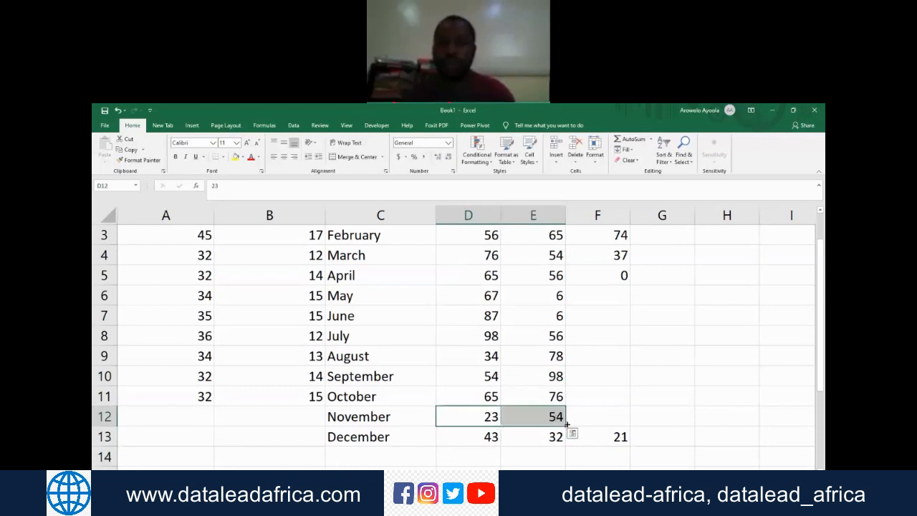
left_click_drag(566, 427, 602, 429)
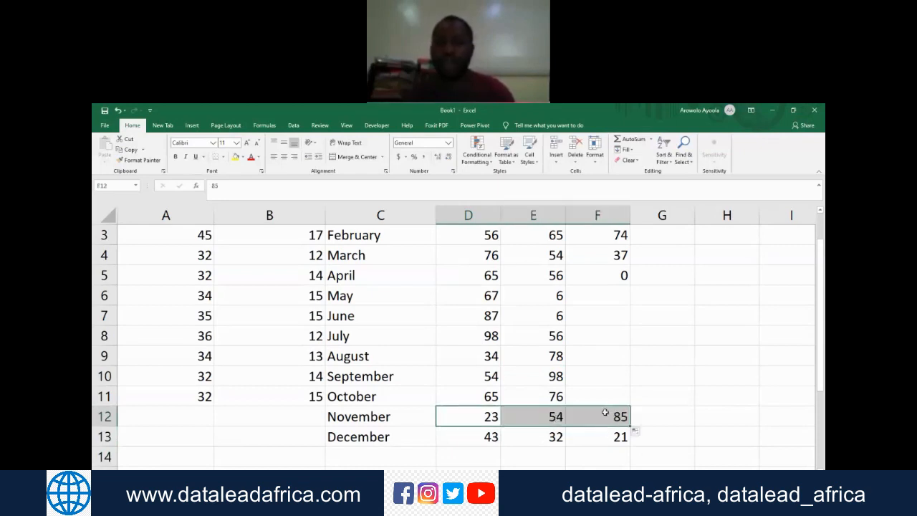
Step: Extend the Benue series from F12:F13 upward to the May row in F6
left_click(605, 412)
key("shift+Down")
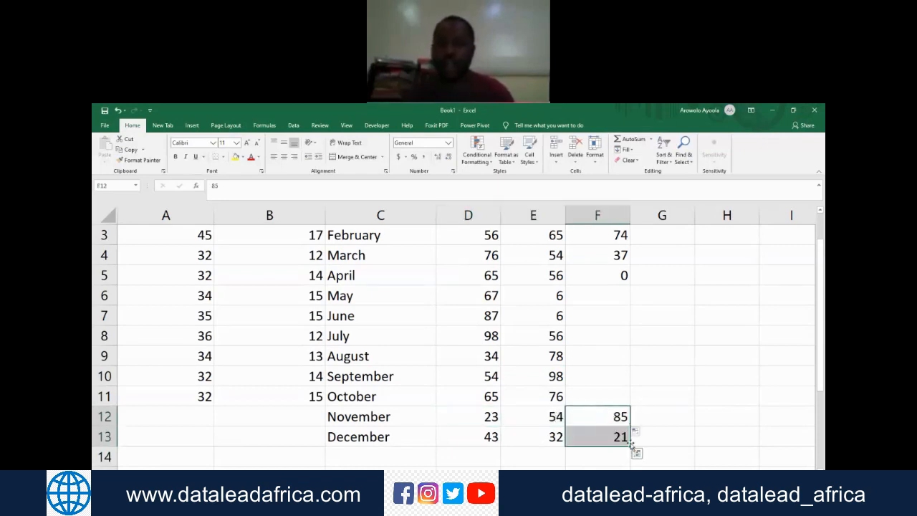
left_click_drag(631, 446, 609, 301)
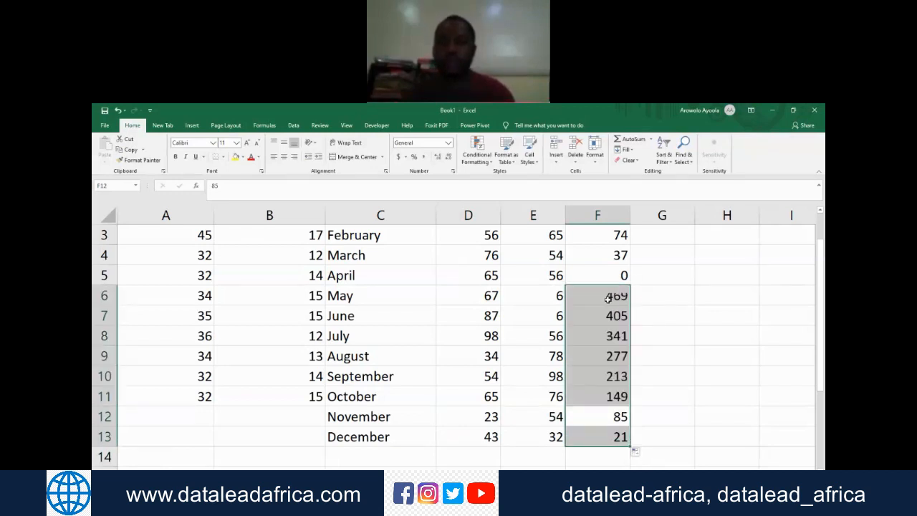
left_click(608, 299)
key("Up")
key("Up")
key("Up")
key("Up")
key("Up")
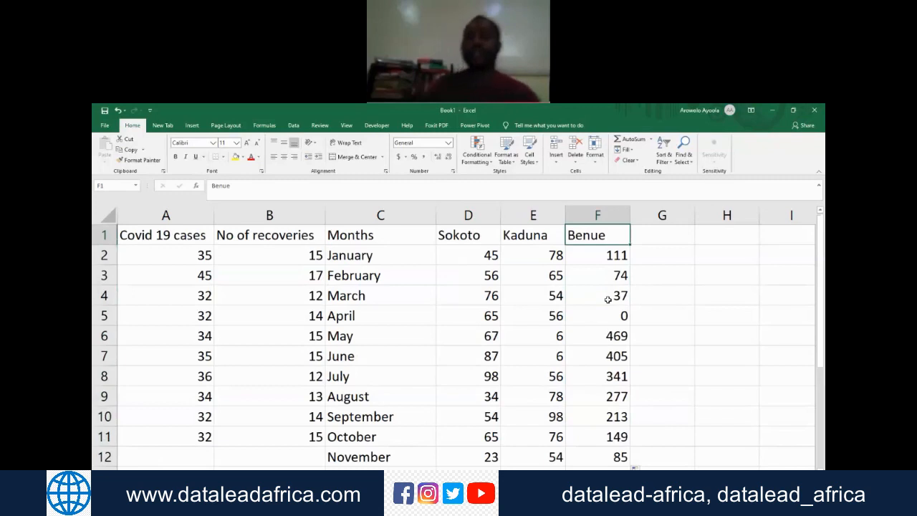
key("Left")
key("Left")
key("Left")
key("Down")
key("Down")
key("Down")
key("Down")
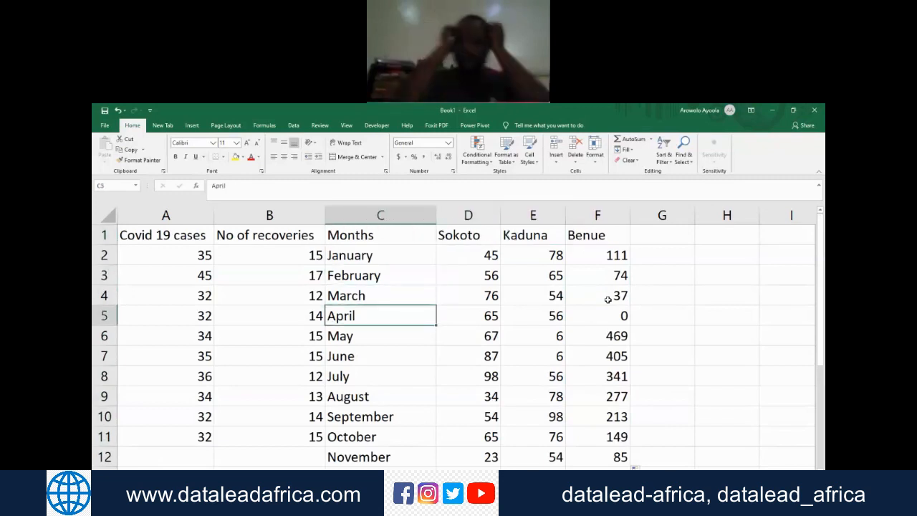
left_click(823, 309)
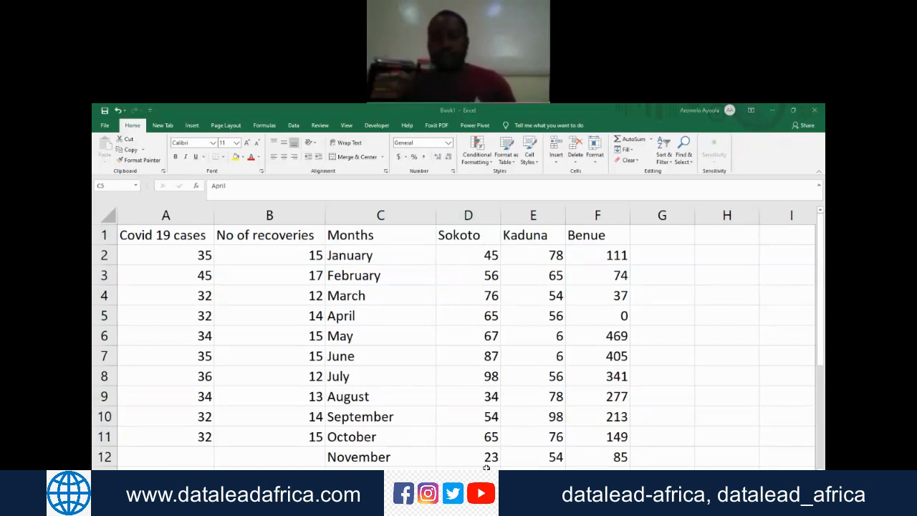
Step: Calculate the average of the Sokoto column in D14 with the formula =AVERAGE(D2:D13)
key("Down")
key("Down")
key("Down")
key("Down")
key("Down")
key("Down")
key("Down")
key("Down")
key("Down")
key("Down")
key("Down")
key("Down")
key("Down")
key("Up")
key("Up")
key("Up")
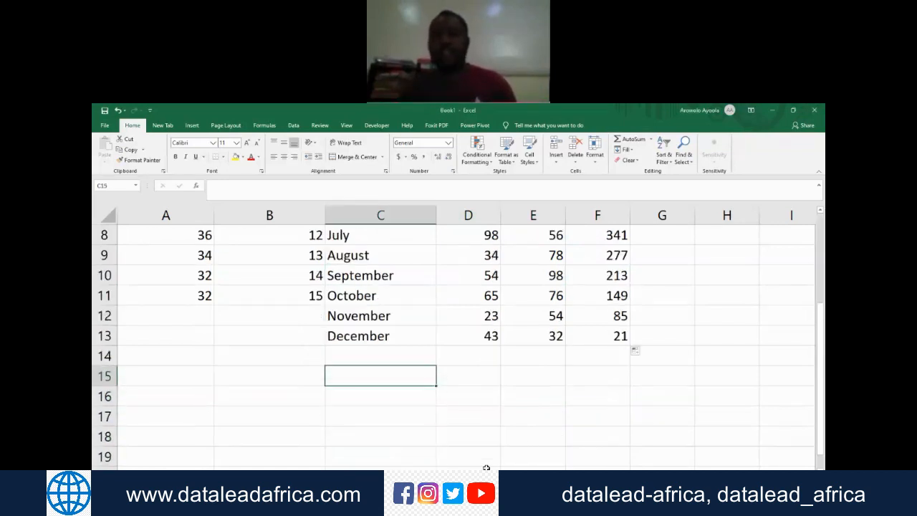
key("Up")
key("Right")
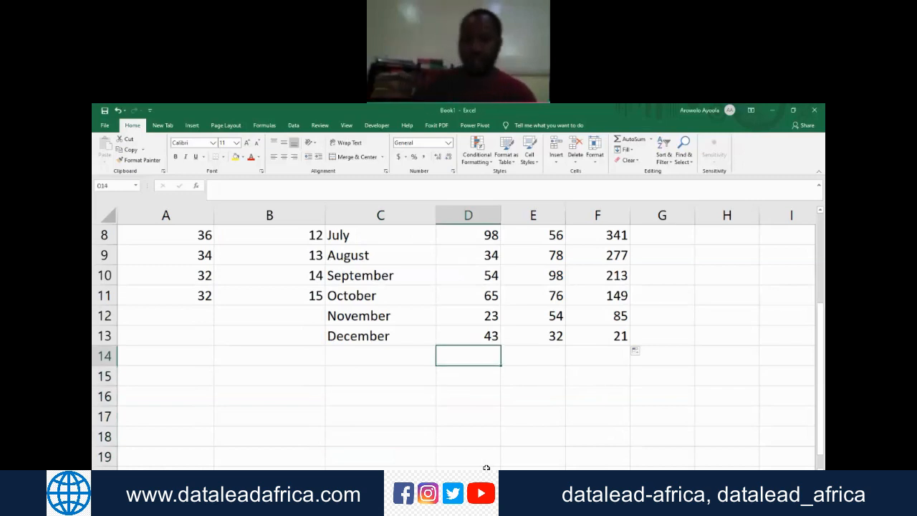
type("=")
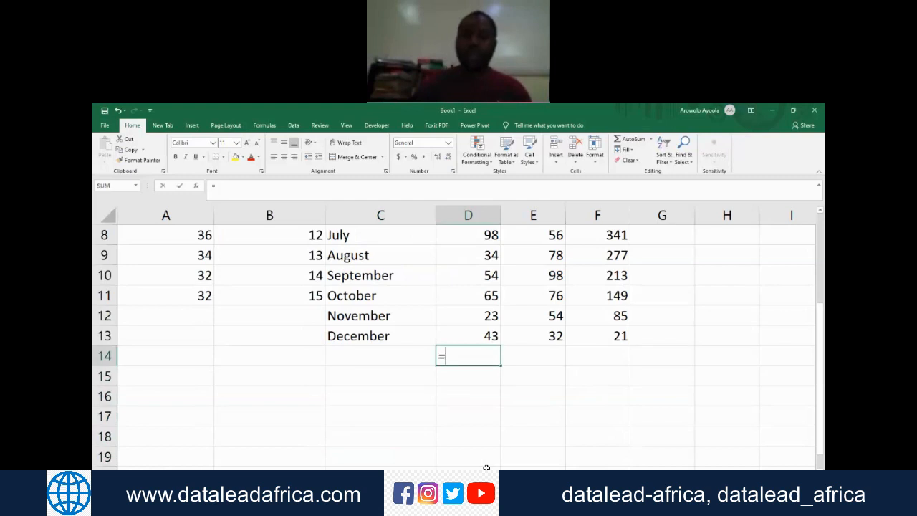
type("aver")
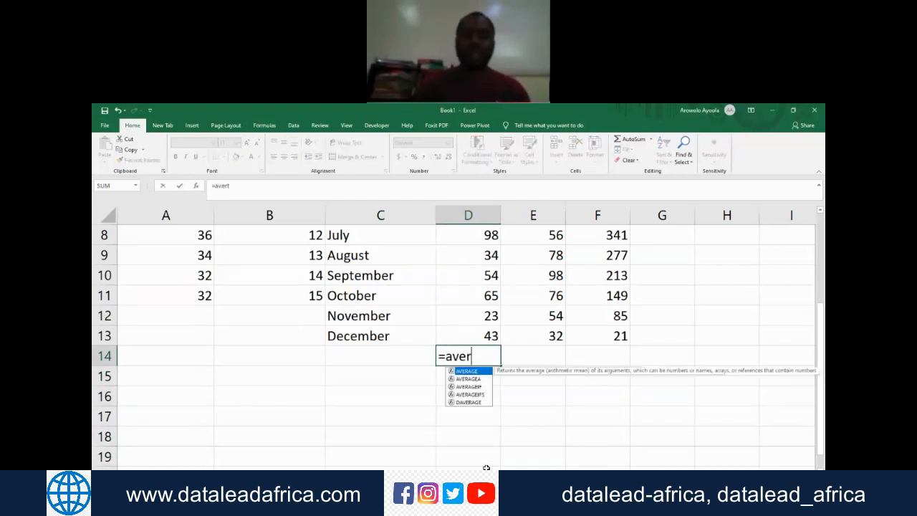
type("age")
key("Tab")
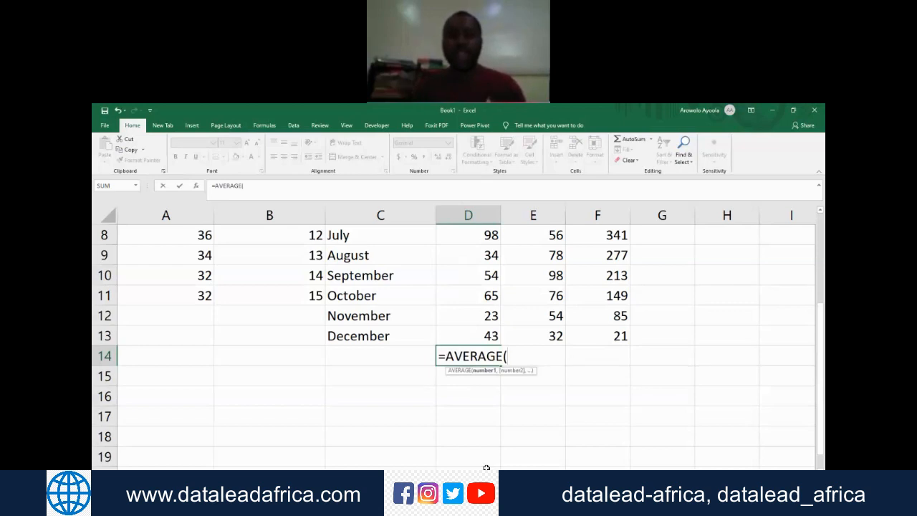
type("d")
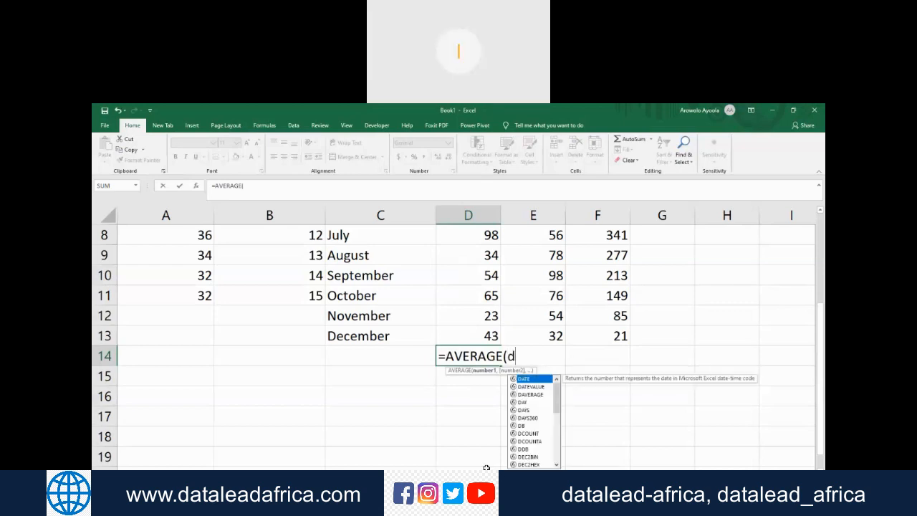
type("2:")
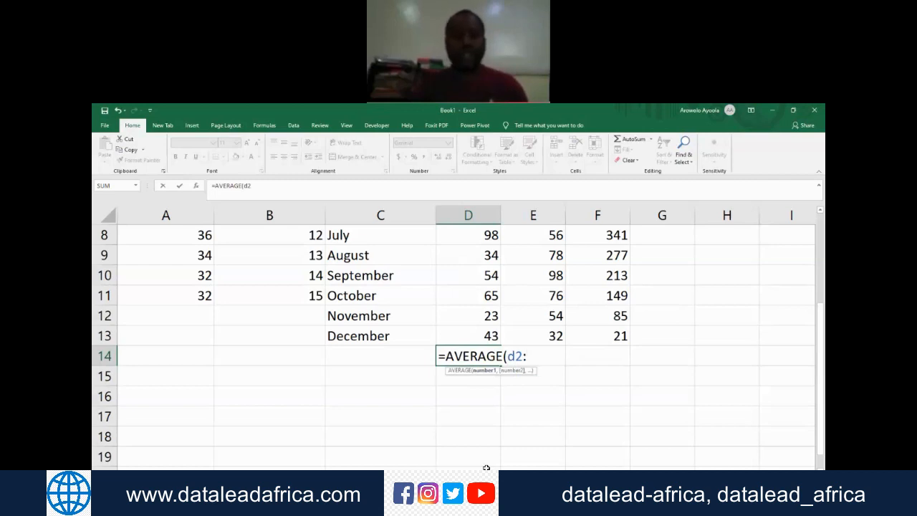
type("d143")
key("BackSpace")
key("BackSpace")
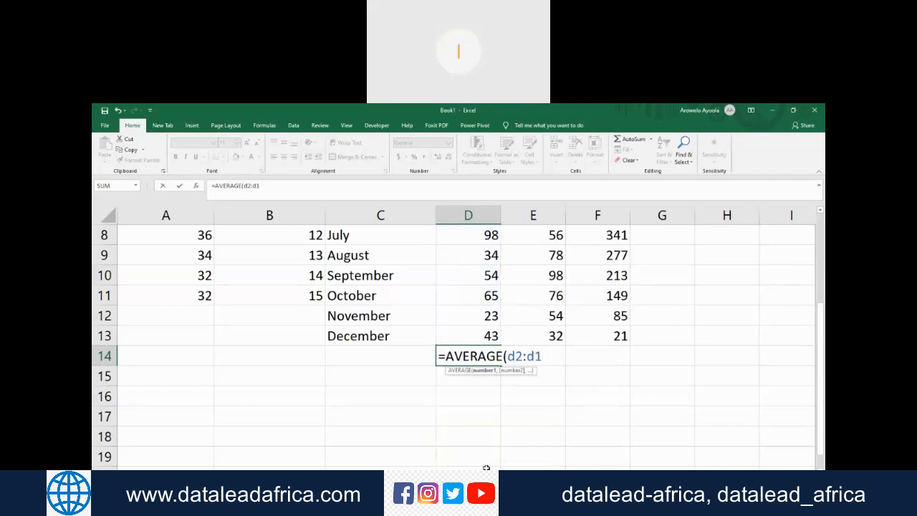
type("3)")
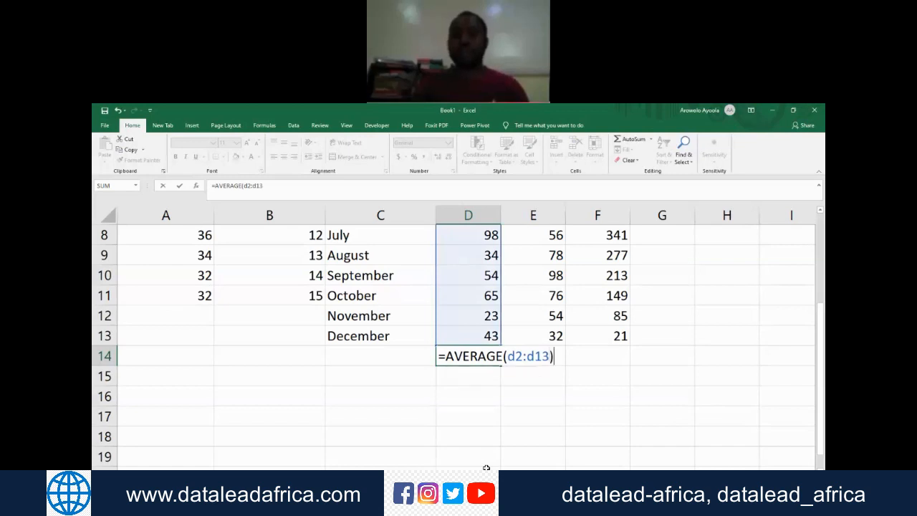
key("Return")
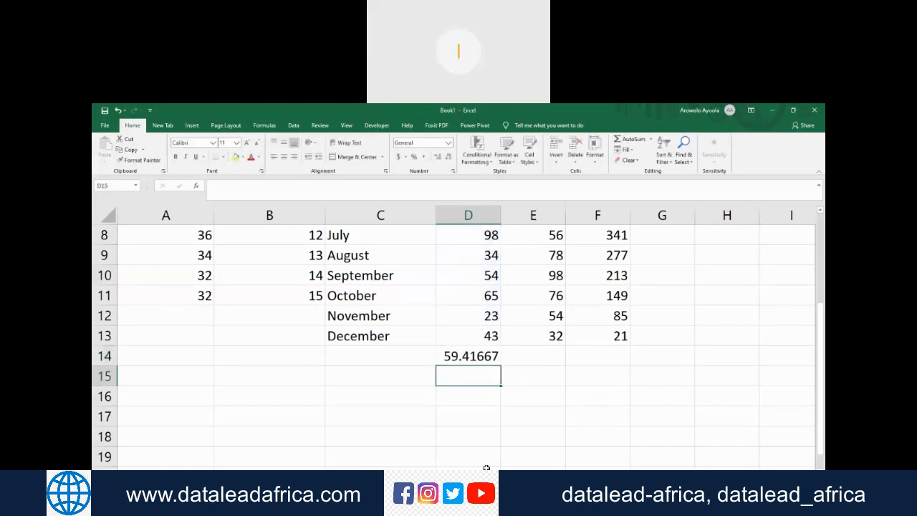
Step: Reduce the decimals of the Sokoto average in D14 to show a whole number
key("Up")
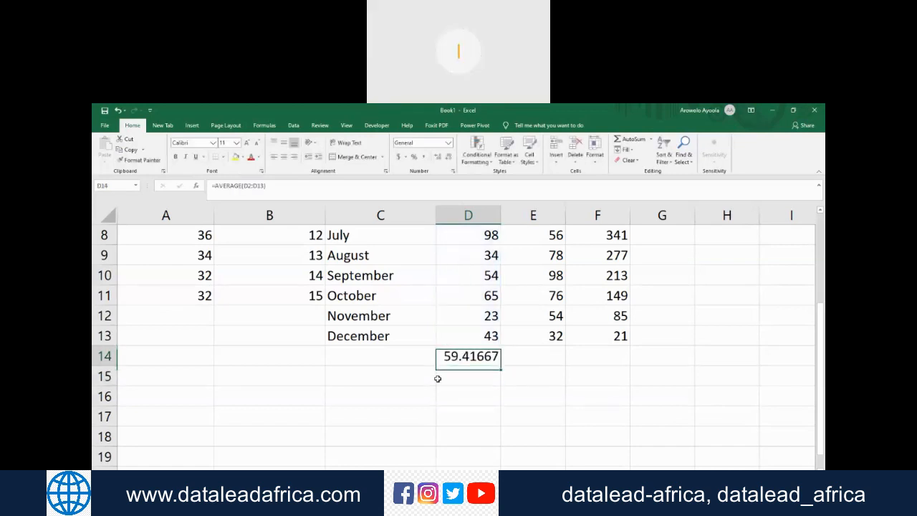
left_click(450, 157)
left_click(450, 157)
left_click(450, 157)
left_click(449, 157)
left_click(450, 157)
key("Down")
key("Up")
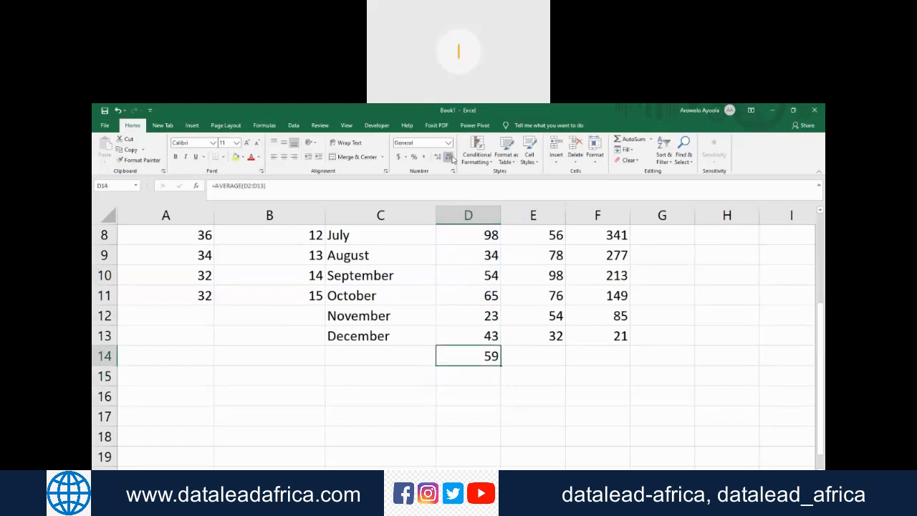
Step: Define the name Sokoto for the January to December values in D2:D13
key("Up")
key("Up")
key("Up")
key("Up")
key("Up")
key("Up")
key("Up")
key("Up")
key("Up")
key("Up")
key("Up")
key("Up")
key("Up")
key("Down")
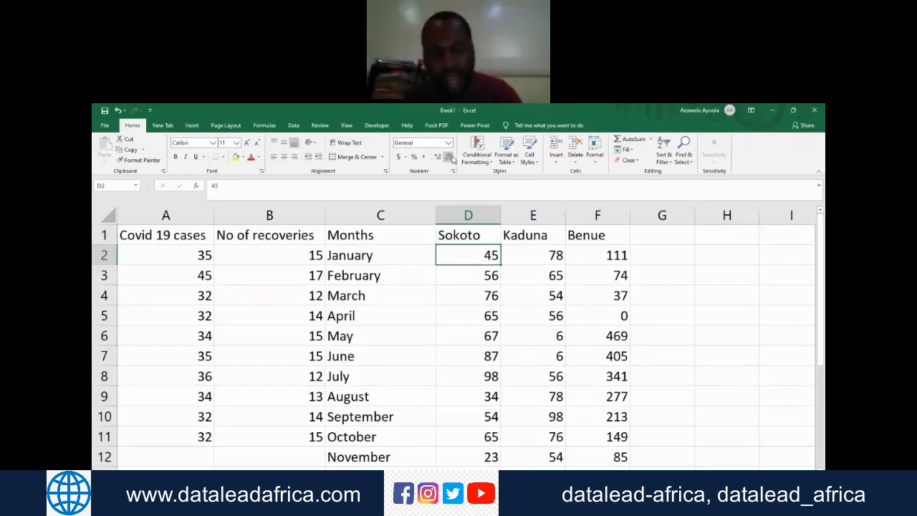
key("shift+Down")
key("shift+Down")
key("shift+Down")
key("shift+Down")
key("shift+Down")
key("shift+Down")
key("shift+Down")
key("shift+Down")
key("shift+Down")
key("shift+Down")
key("shift+Down")
key("shift+Down")
key("shift+Down")
key("shift+Down")
key("shift+Down")
key("shift+Up")
key("shift+Up")
key("shift+Up")
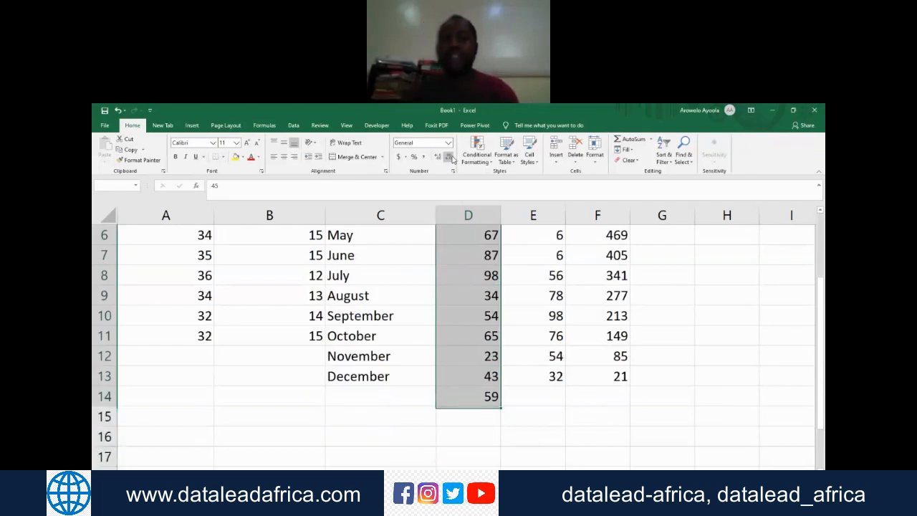
key("shift+Up")
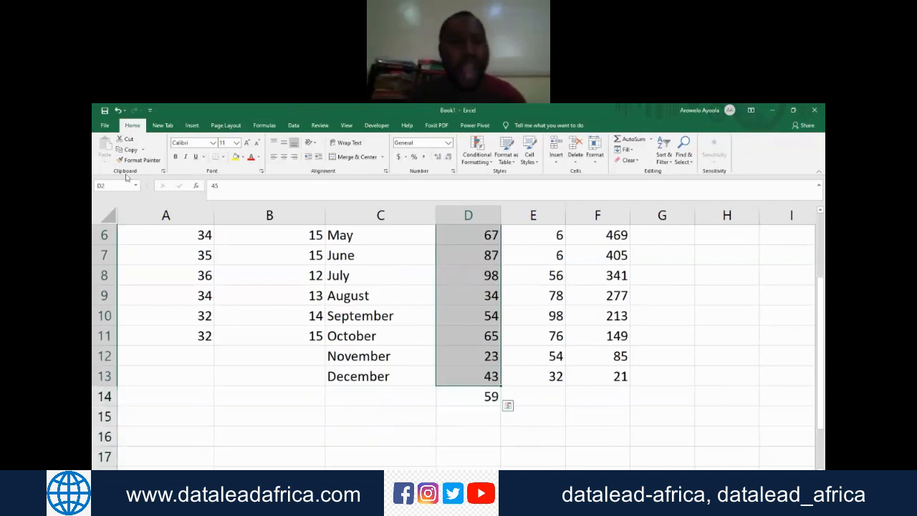
type("S")
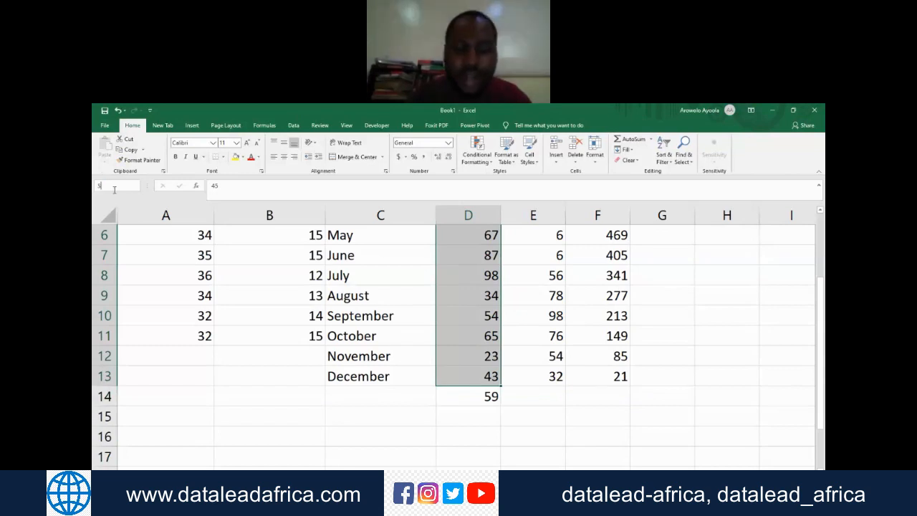
type("okoto")
key("Return")
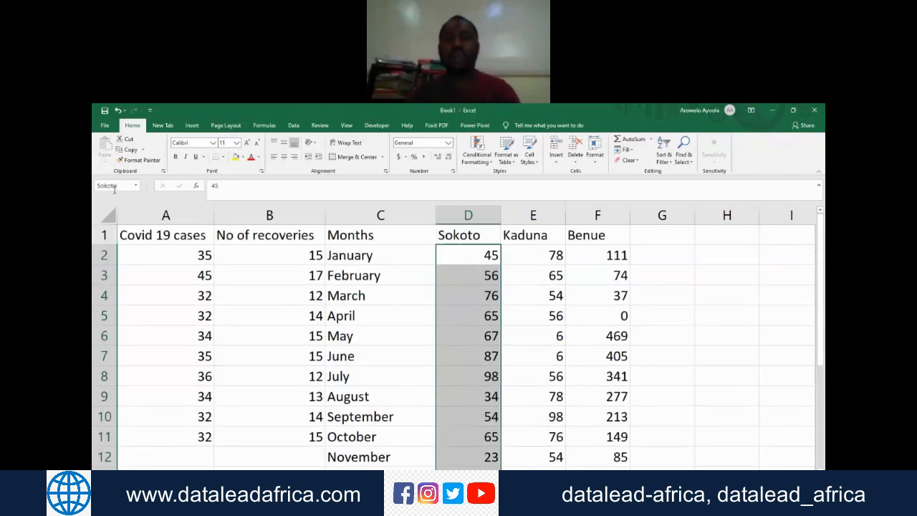
Step: Define the name Kaduna for the monthly values in E2:E13
key("Right")
key("ctrl+shift+Down")
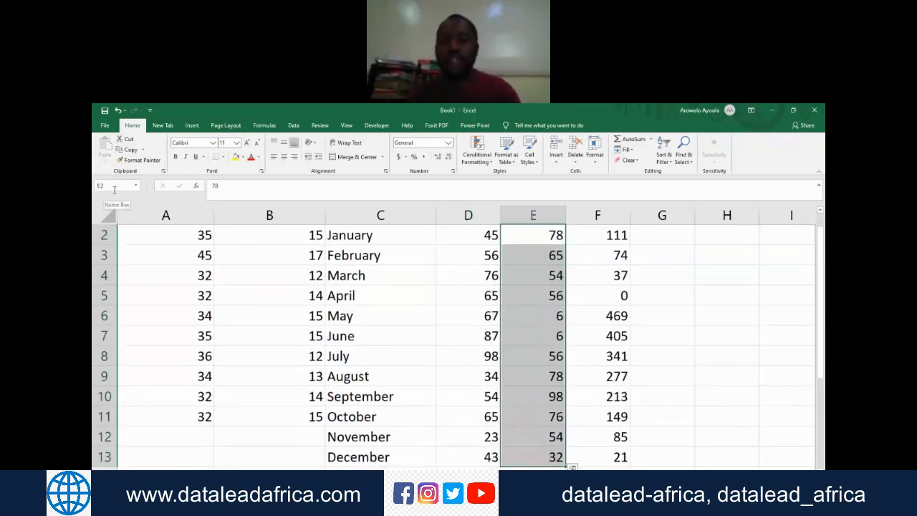
left_click(121, 186)
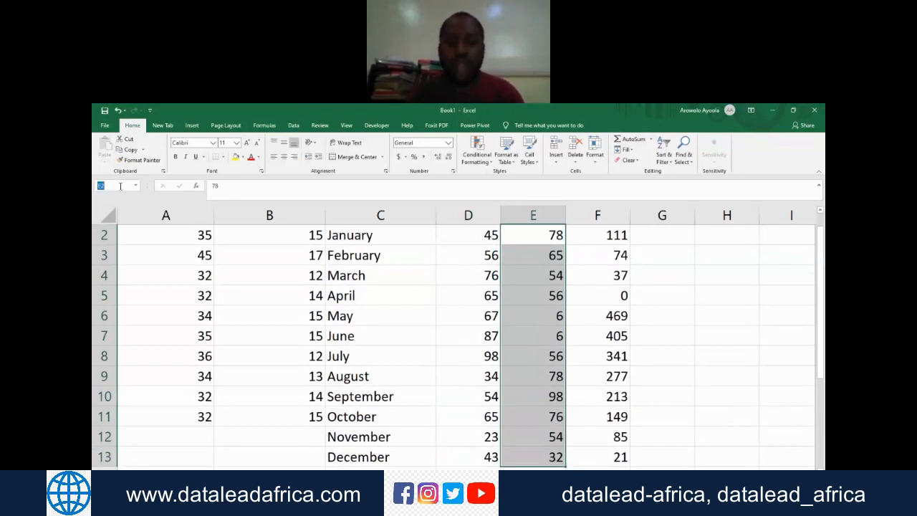
type("Kaduna")
key("Return")
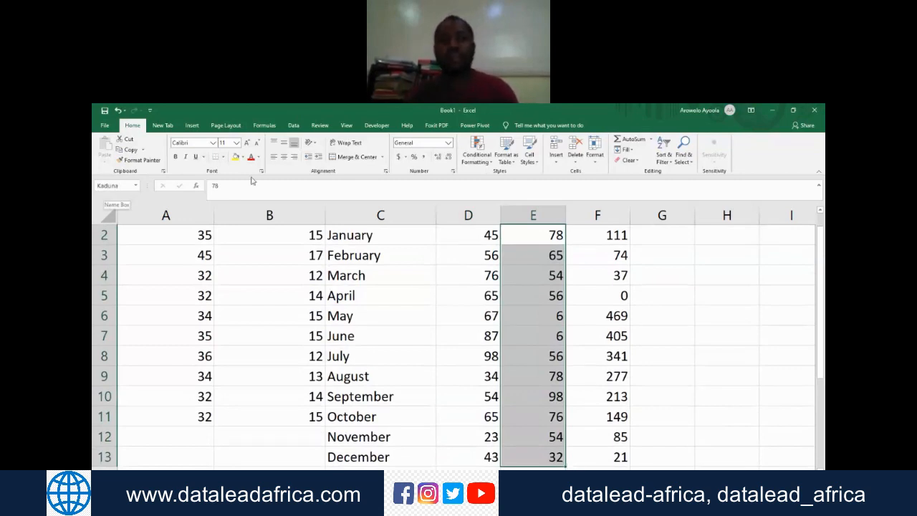
Step: Define the name Benue for the monthly values in F2:F13
left_click(614, 235)
scroll(614, 236, "up", 1)
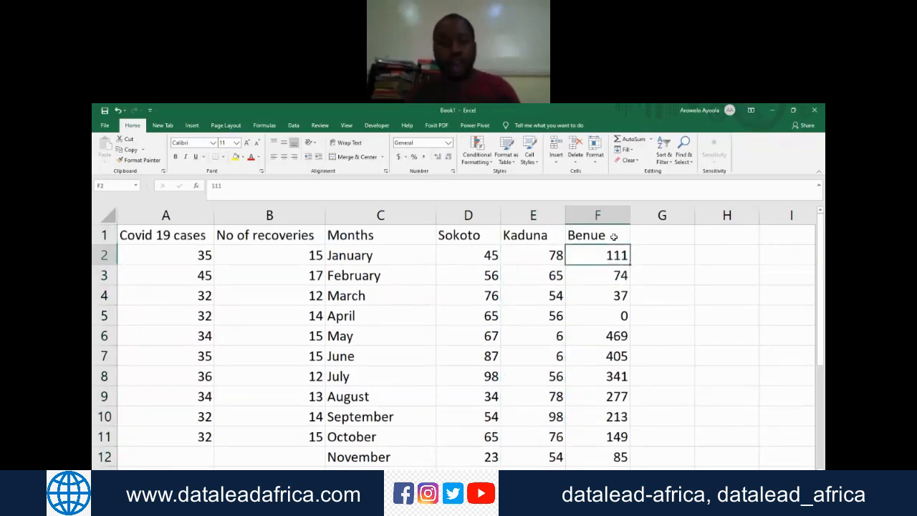
key("ctrl+shift+Down")
left_click(107, 185)
type("Benue")
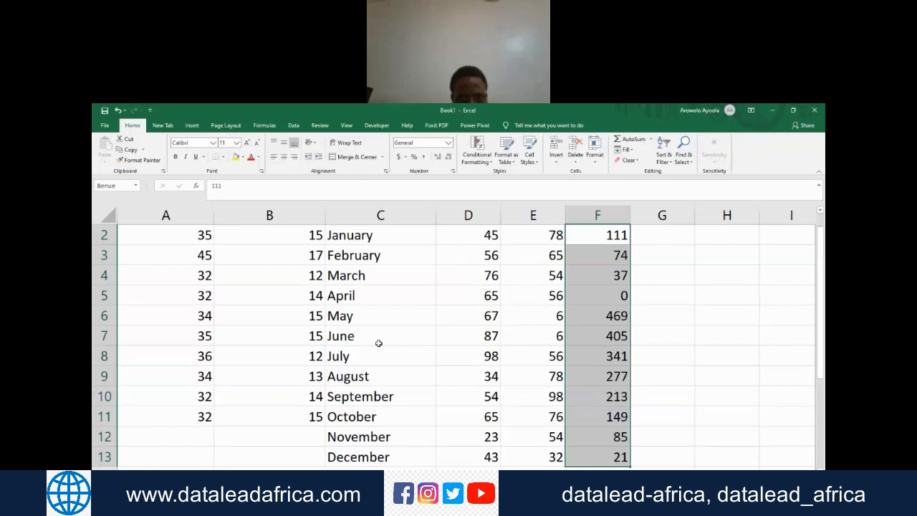
key("Down")
key("Down")
key("Down")
key("Down")
key("Down")
key("Down")
key("Down")
key("Down")
key("Down")
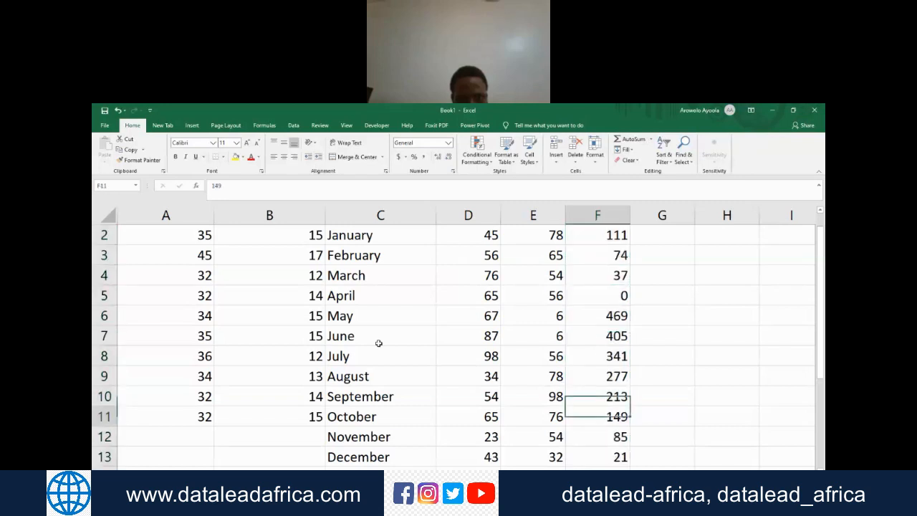
key("Down")
key("Down")
key("Down")
key("Down")
key("Down")
key("Down")
key("Down")
key("Down")
key("Down")
key("Down")
key("Down")
key("Up")
key("Up")
key("Up")
key("Up")
key("Up")
key("Up")
key("Up")
key("Up")
key("Up")
key("Left")
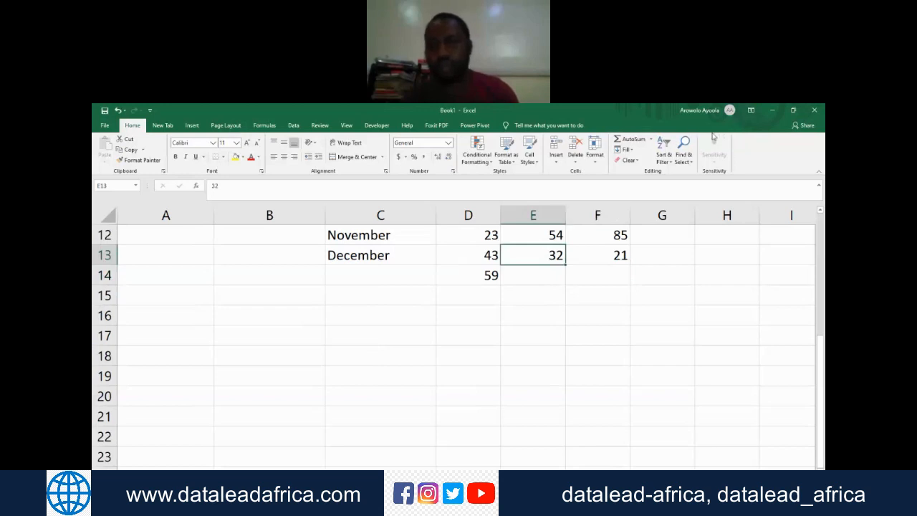
left_click(679, 116)
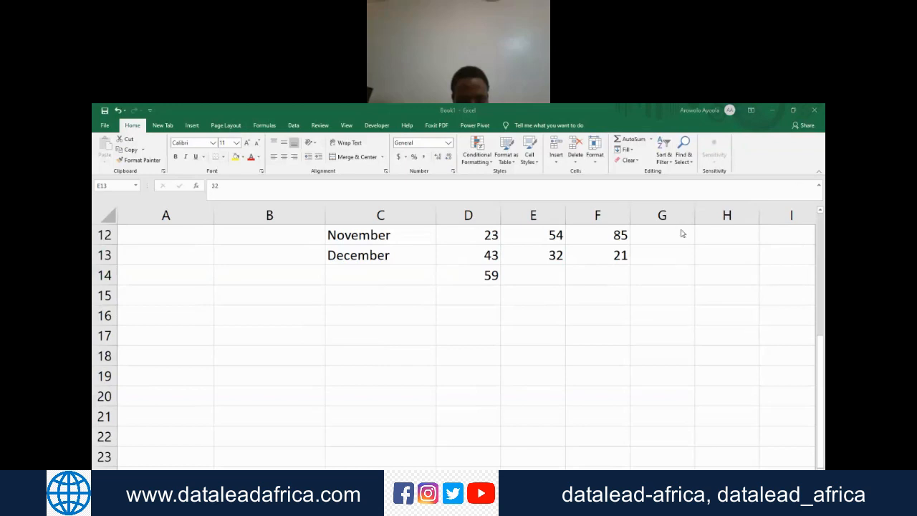
left_click(565, 269)
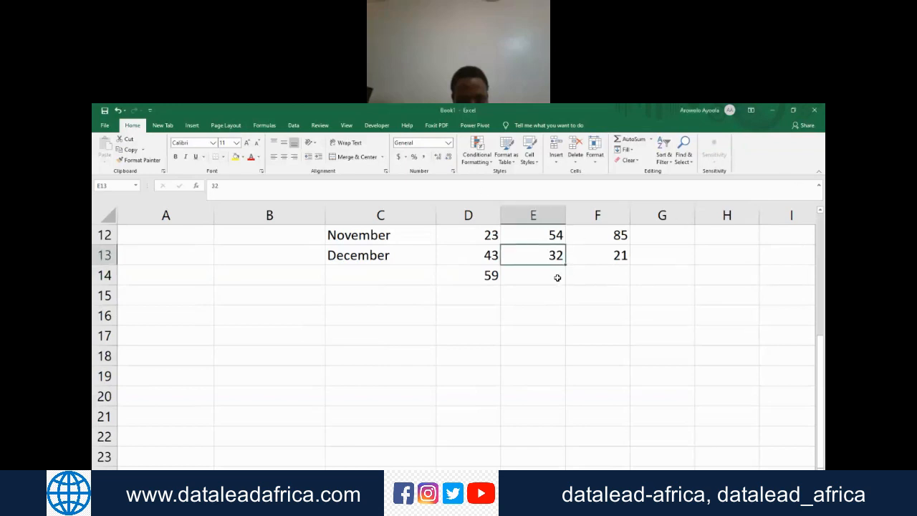
left_click(552, 277)
key("Right")
key("Right")
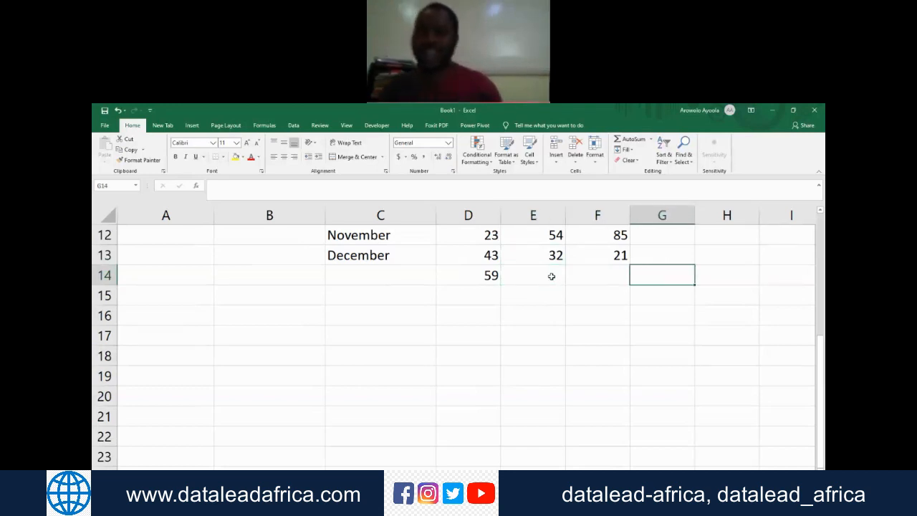
key("Down")
key("Left")
key("Left")
key("Left")
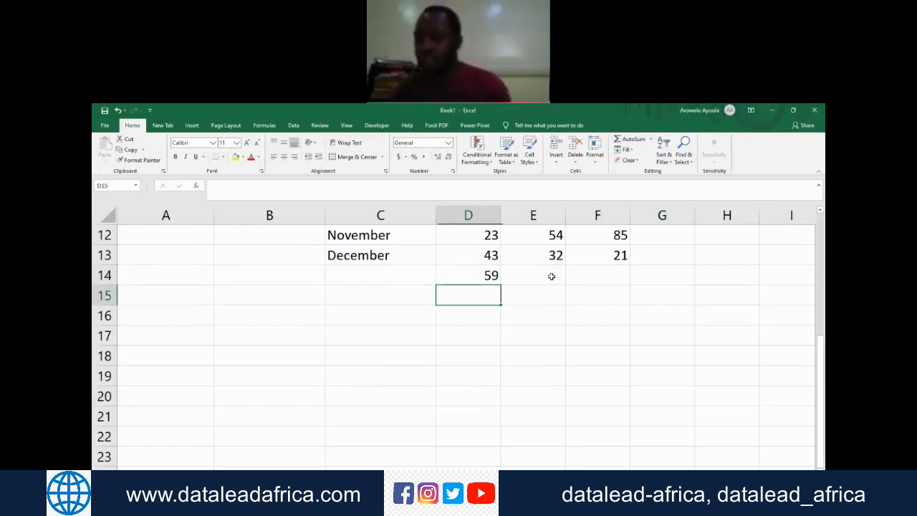
Step: Total the Kaduna column in E14 using the named range in the formula =Sum(Kaduna)
key("Right")
key("Right")
key("Up")
key("Left")
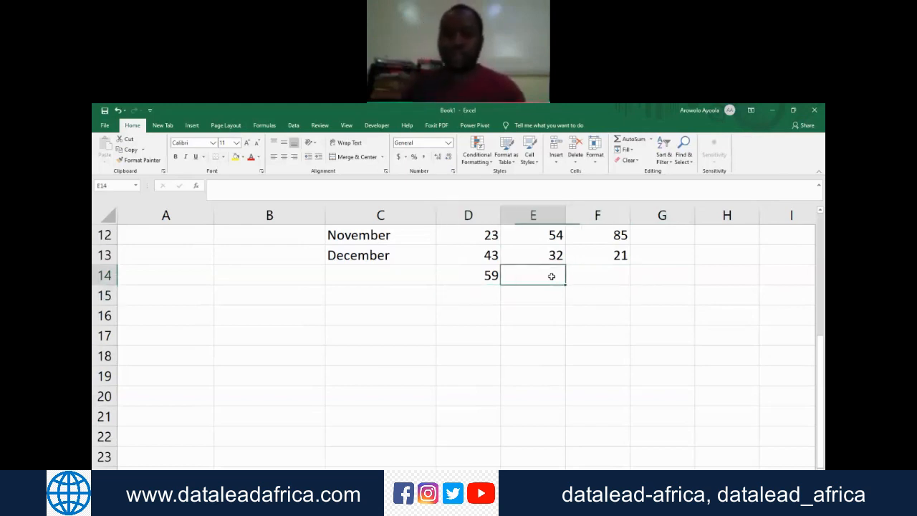
type("=")
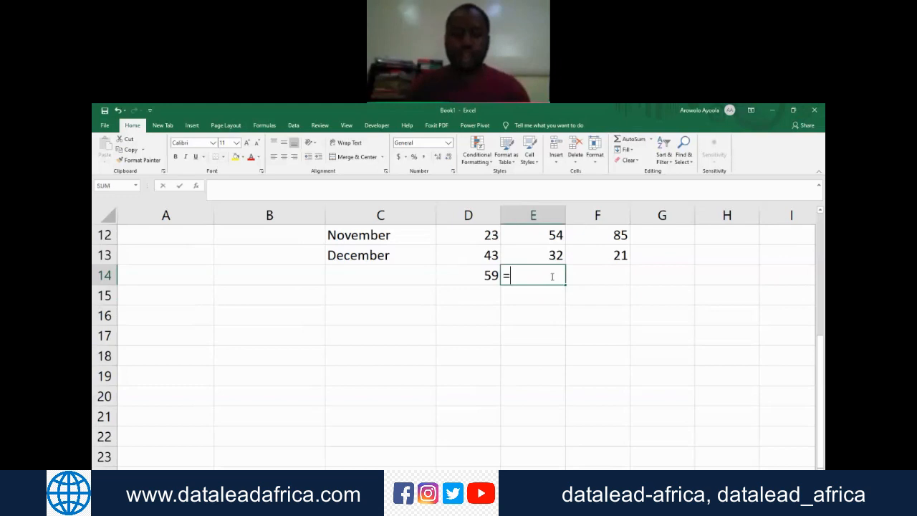
type("Sum`")
key("Tab")
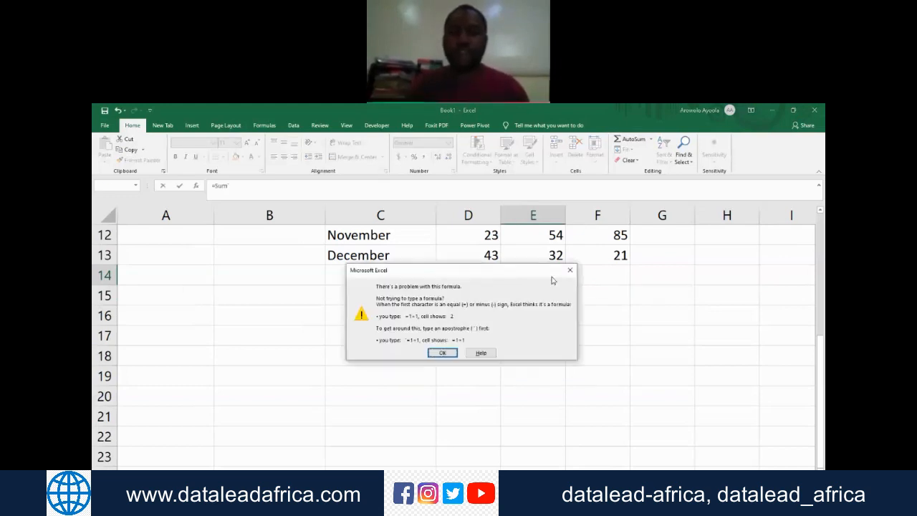
left_click(571, 271)
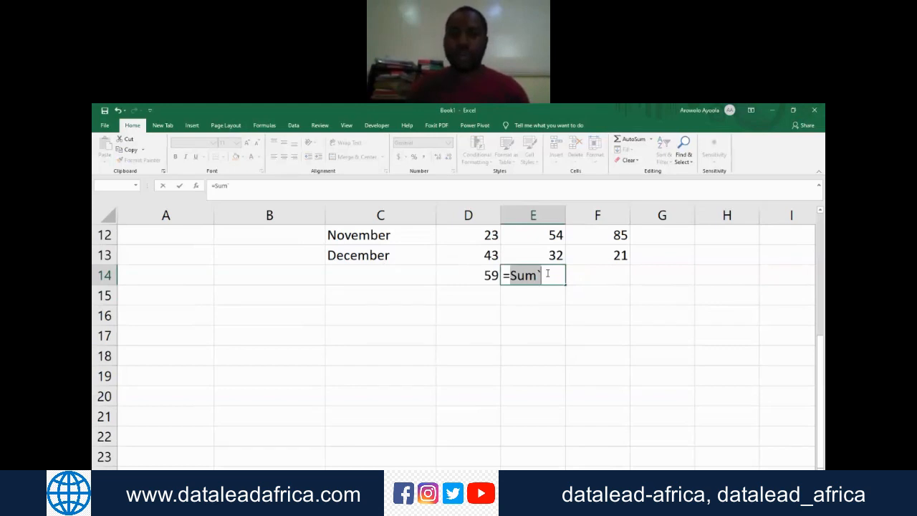
key("BackSpace")
type("(Kaduna")
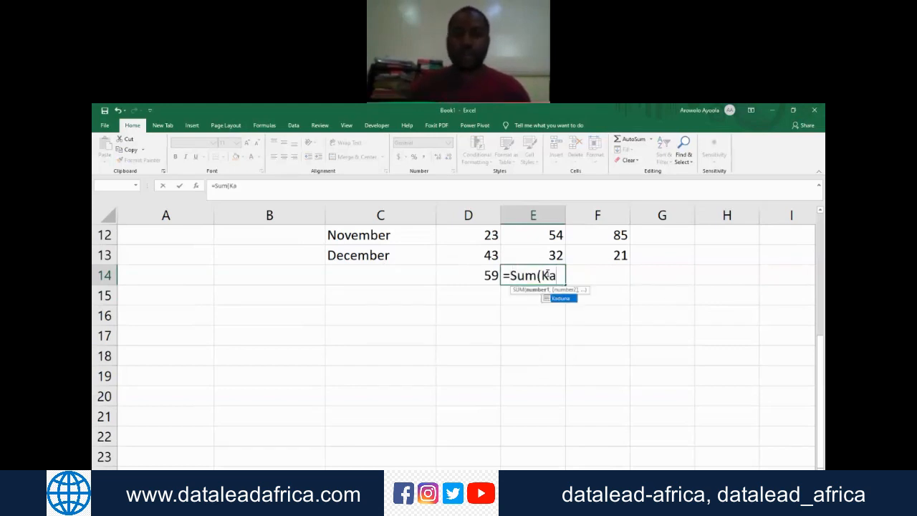
key("Tab")
type(")")
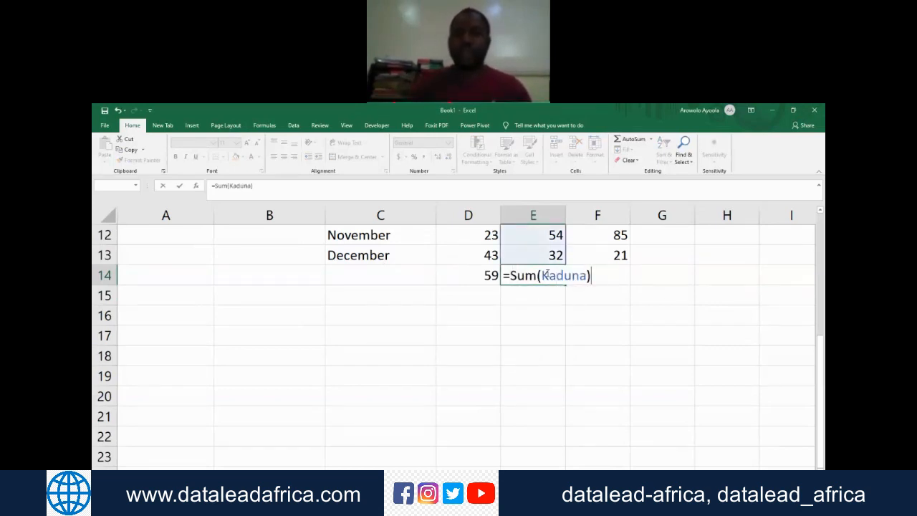
key("Return")
key("Up")
key("Right")
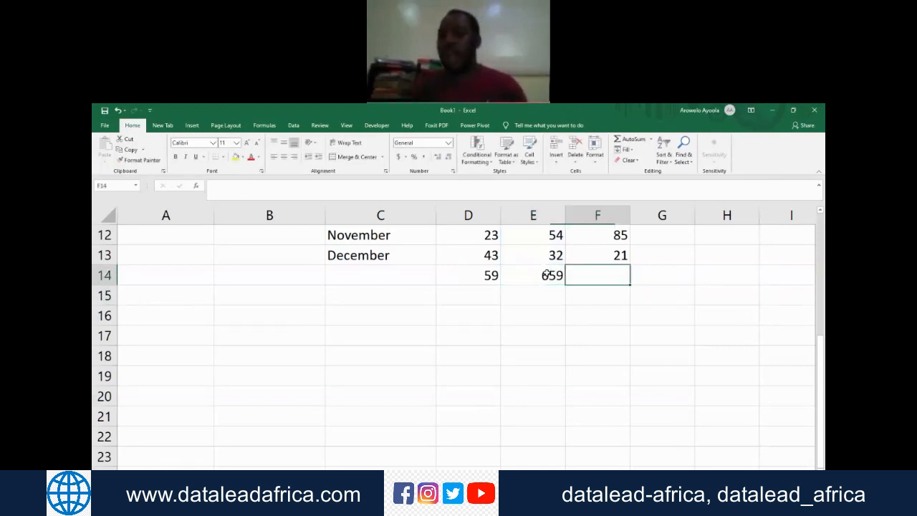
Step: Total the Benue column in F14 using the named range in the formula =SUM(Benue)
type("Sum(")
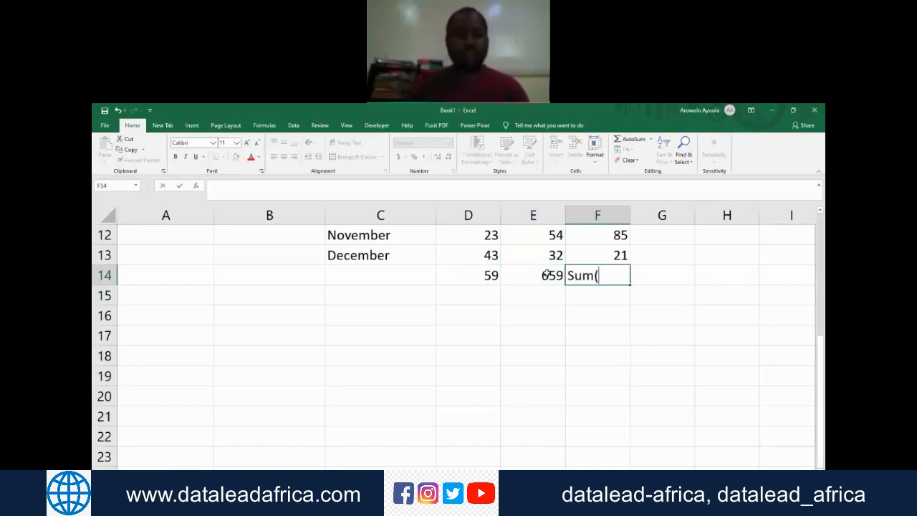
key("Right")
key("Left")
type("=Sum")
key("Tab")
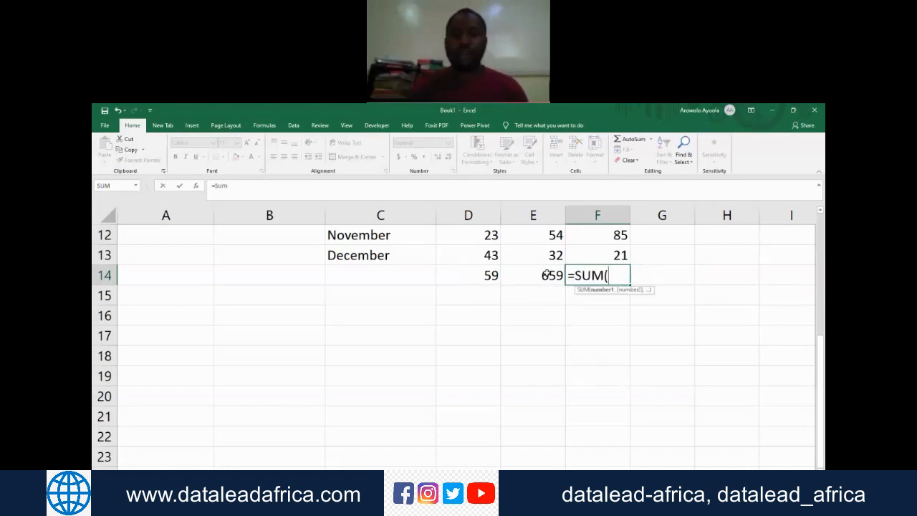
type("Benue)")
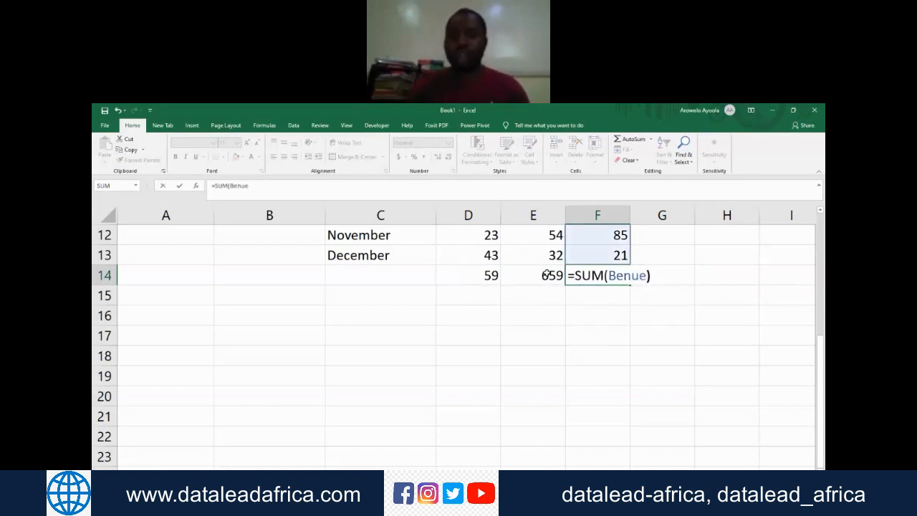
key("Return")
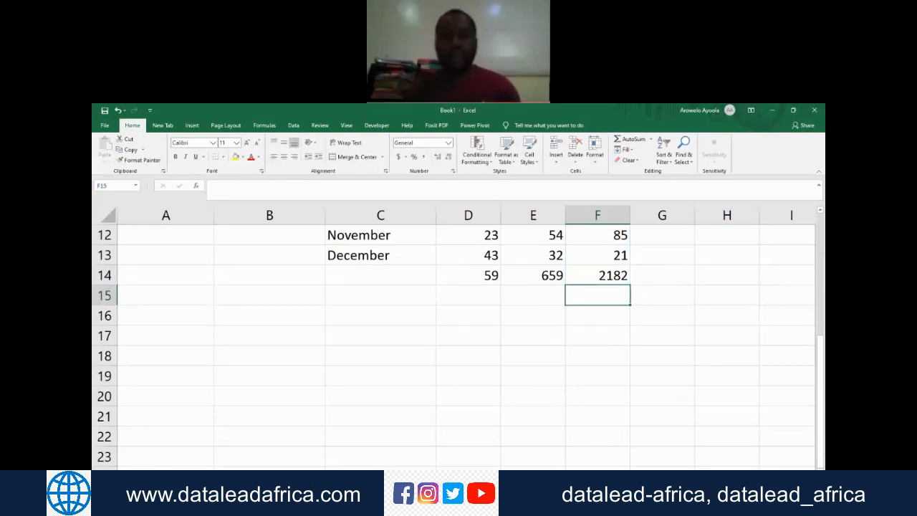
Step: On the blank worksheet, total the Kaduna named range in C3 with =SUM(Kaduna)
left_click(159, 477)
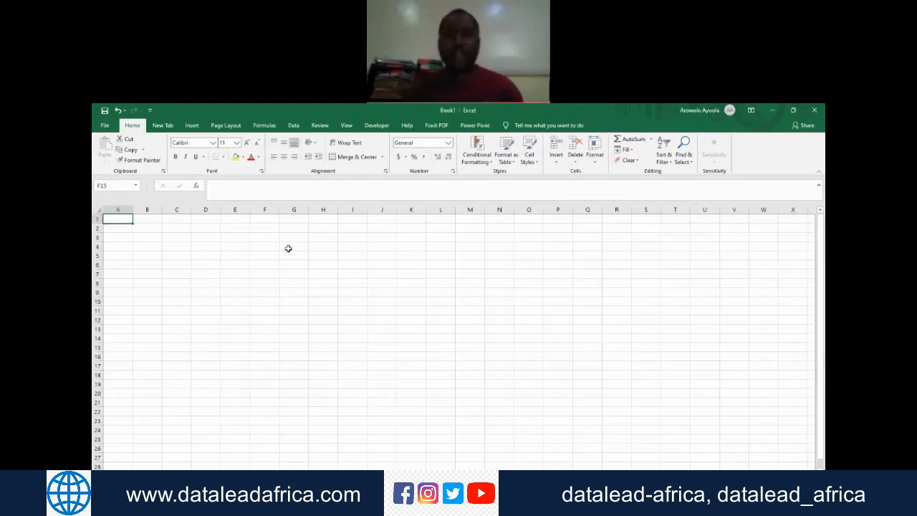
key("Right")
key("Right")
key("Down")
key("Down")
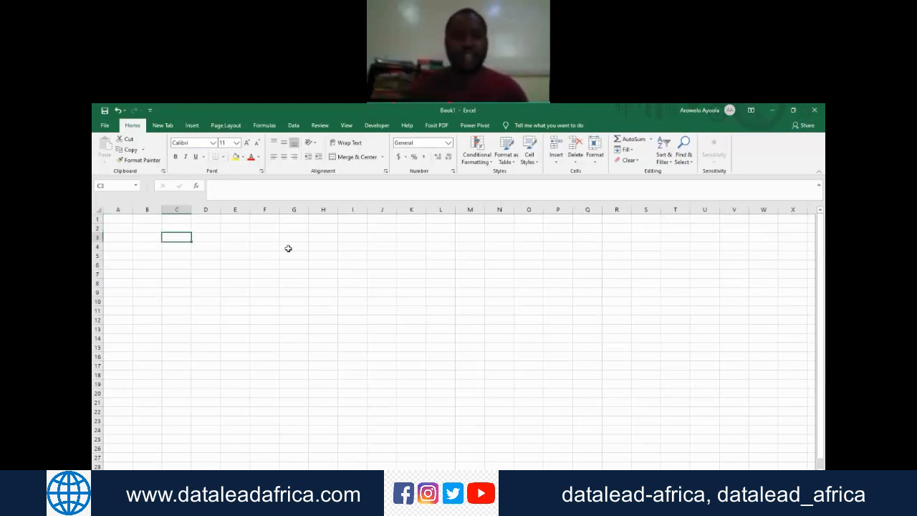
type("=SUM(")
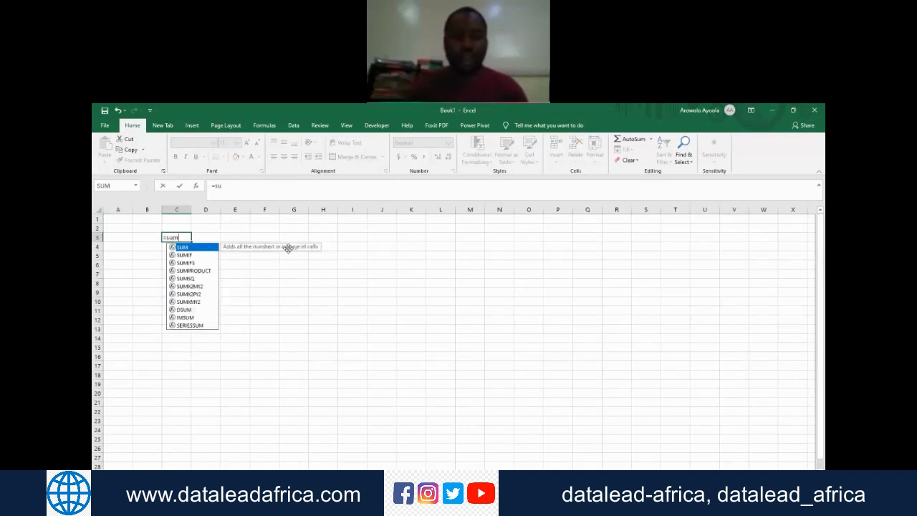
type("Kaduna")
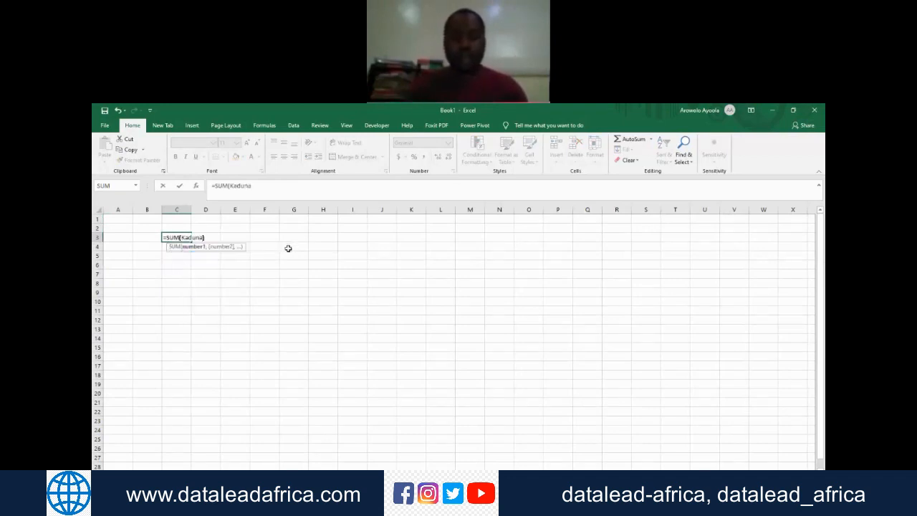
key("Return")
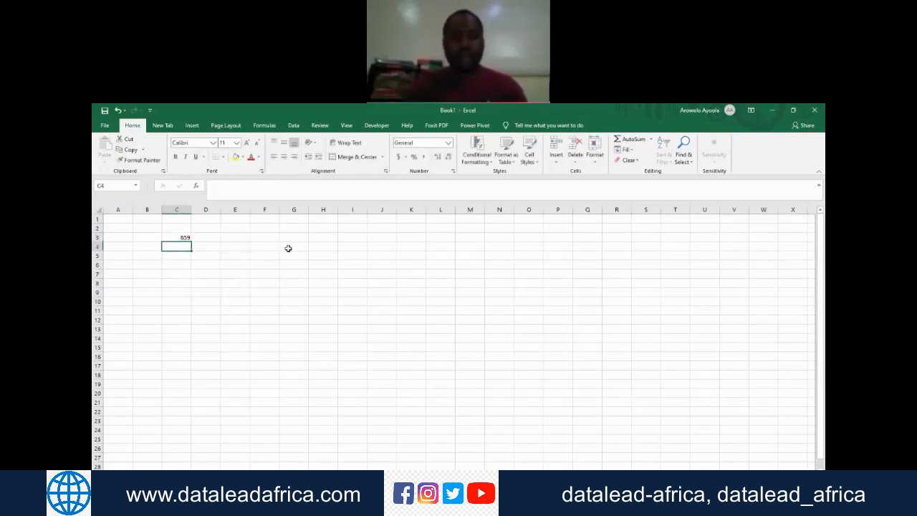
Step: Label the total in B3 as "Books distributed in Kaduina" and fit column B's width to the text
key("Left")
key("Up")
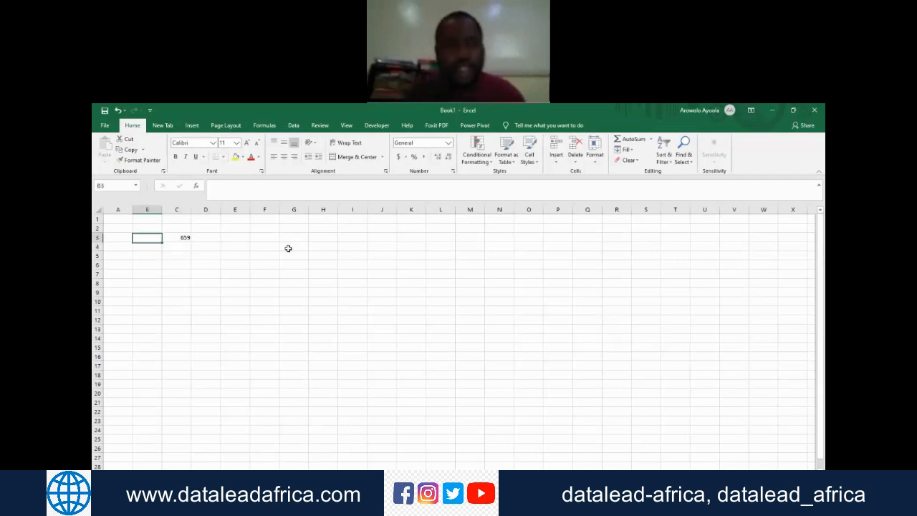
type("T")
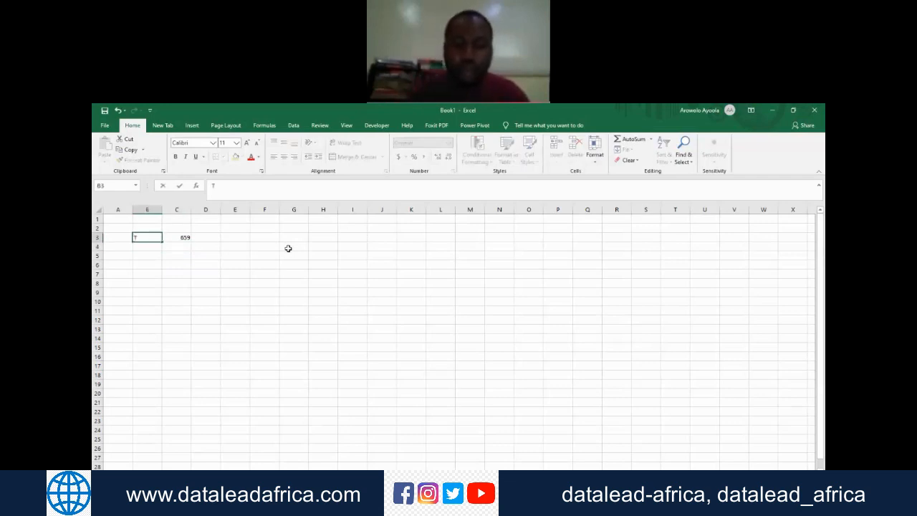
type("ooks dist")
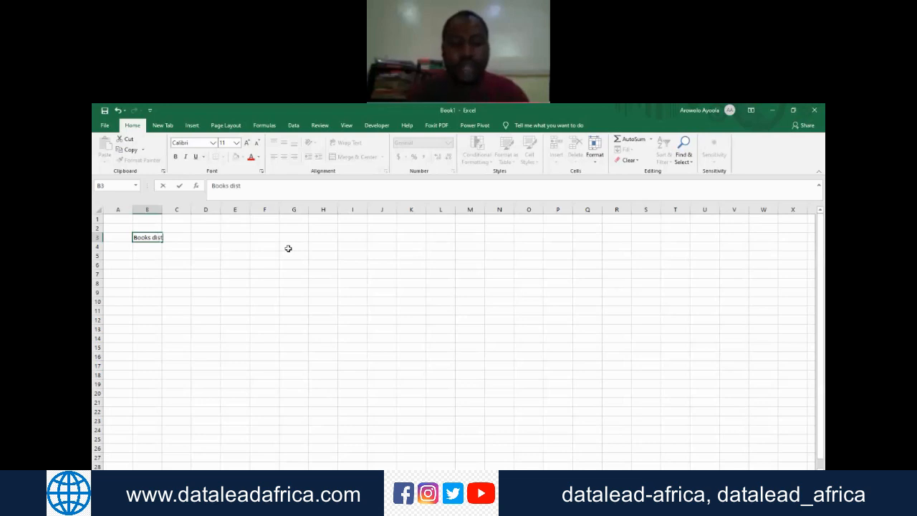
type("ributed in Kaduina")
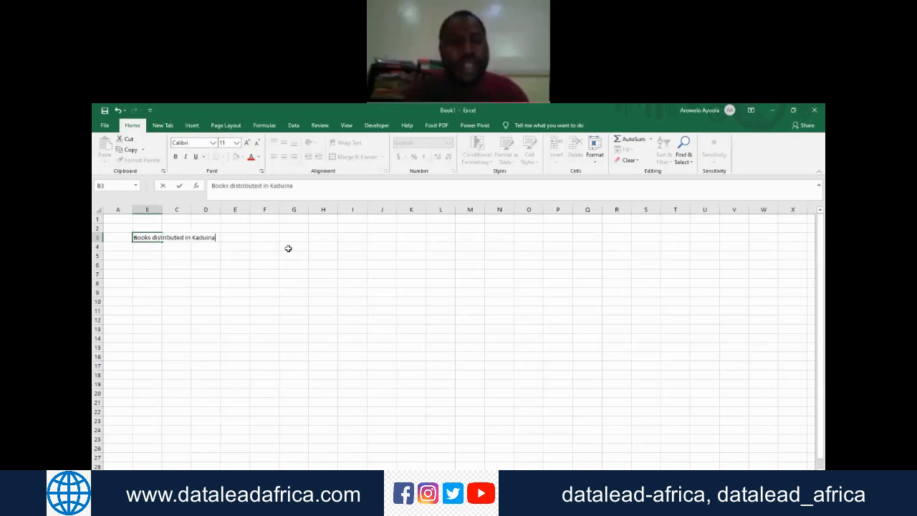
key("Return")
key("Up")
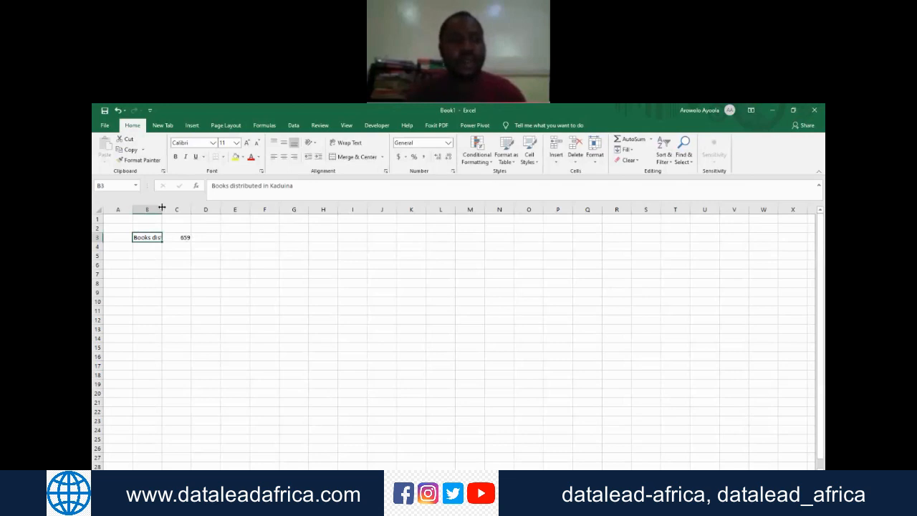
double_click(163, 207)
Step: Highlight the Kaduna label and total in B3:C3 with a yellow fill and check the formula in C3
key("shift+Right")
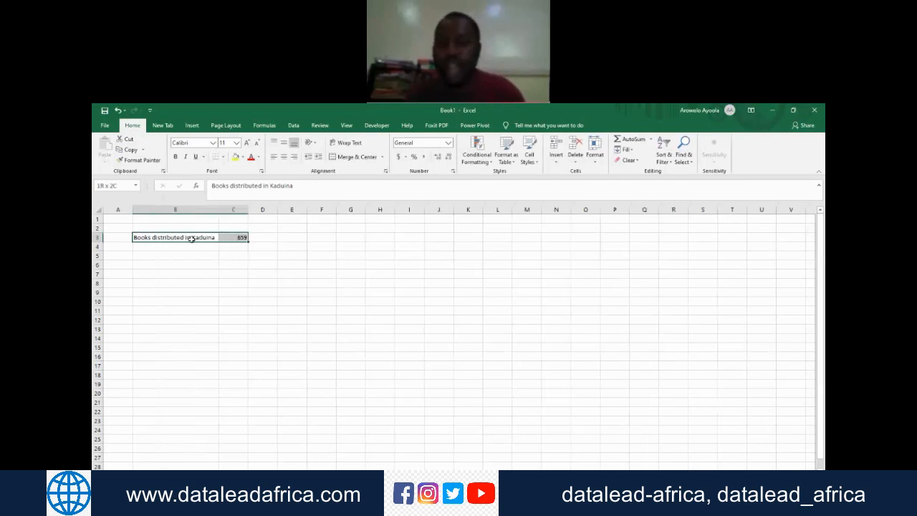
left_click(235, 156)
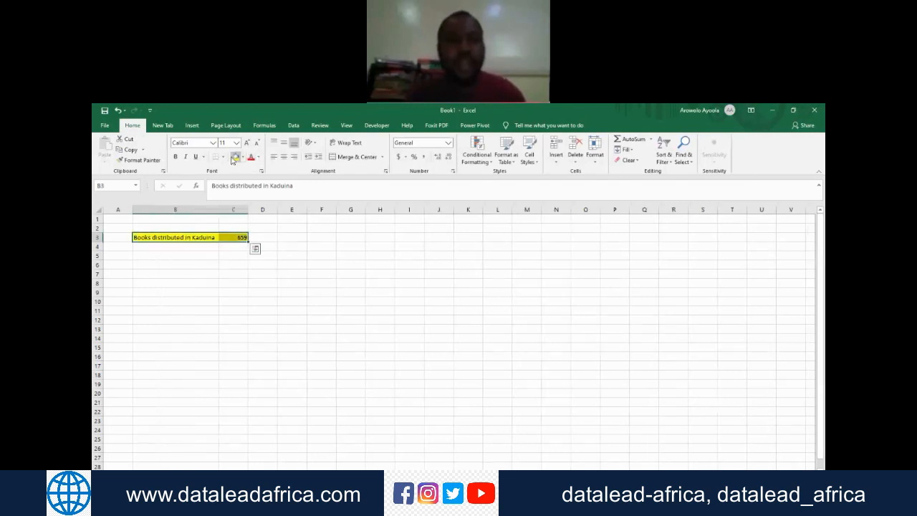
left_click(292, 257)
left_click(239, 237)
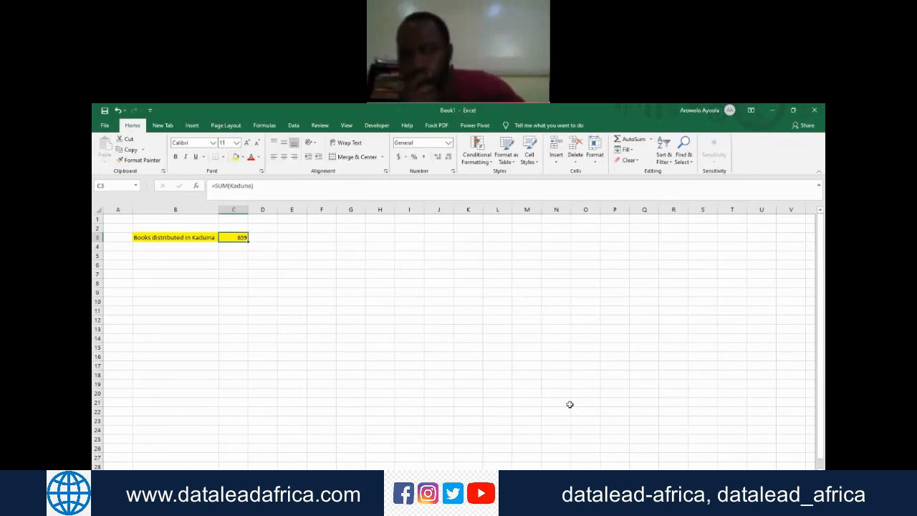
Step: Enter the label "Books distributed in Benue" in B4
key("Return")
key("Left")
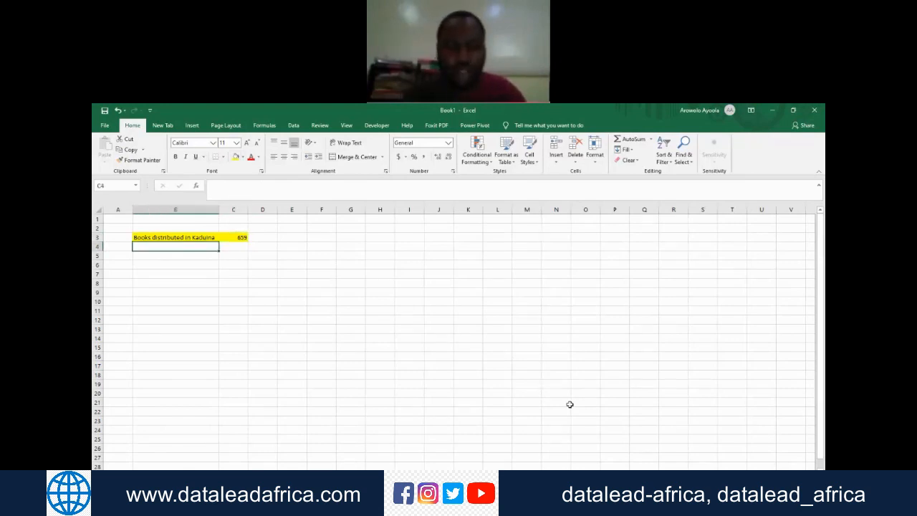
type("Books distributed in Benue")
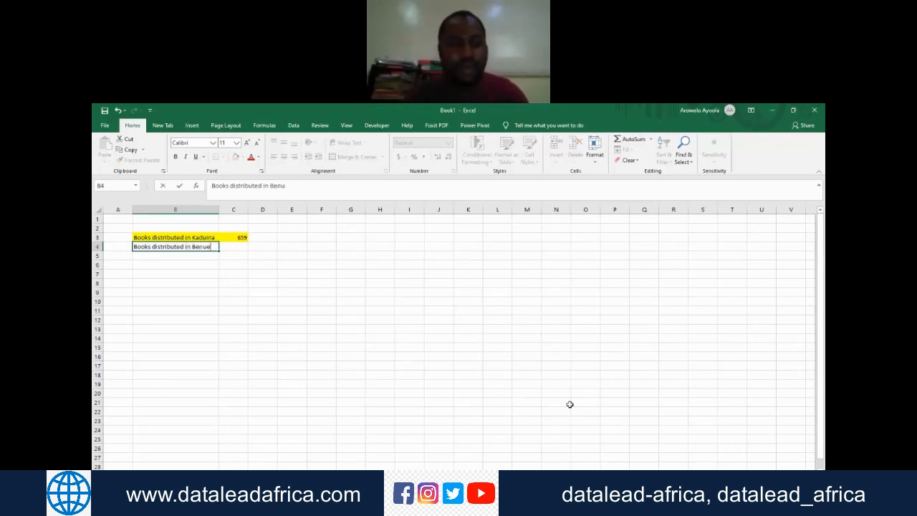
key("Return")
key("Up")
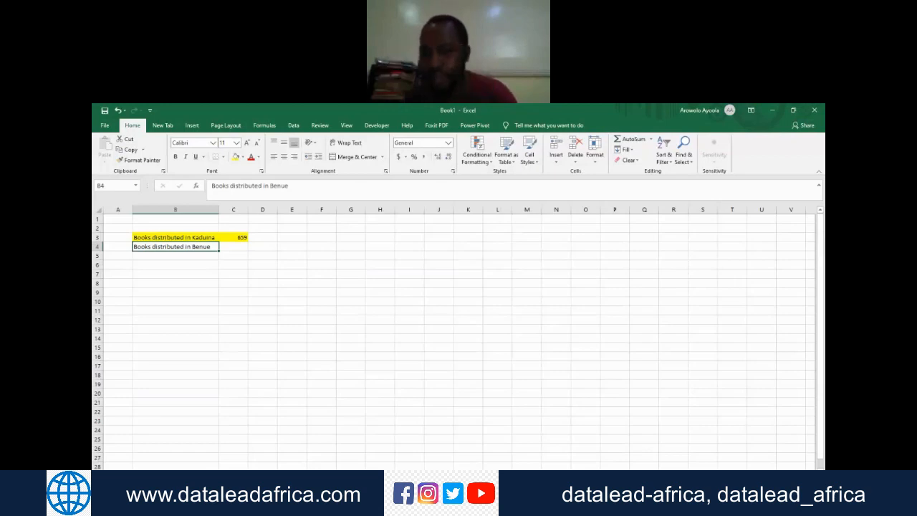
Step: Total the Benue named range in C4, beside its label, with =SUM(Benue)
left_click(231, 249)
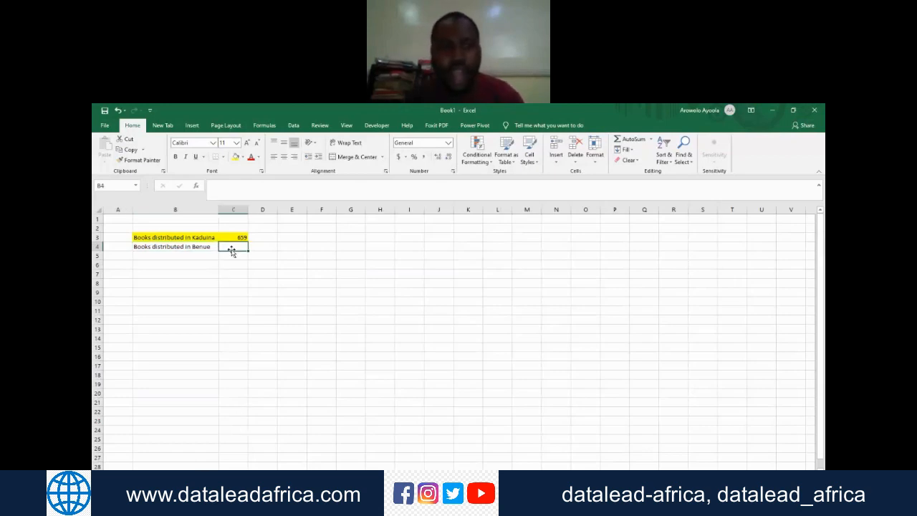
type("=ws")
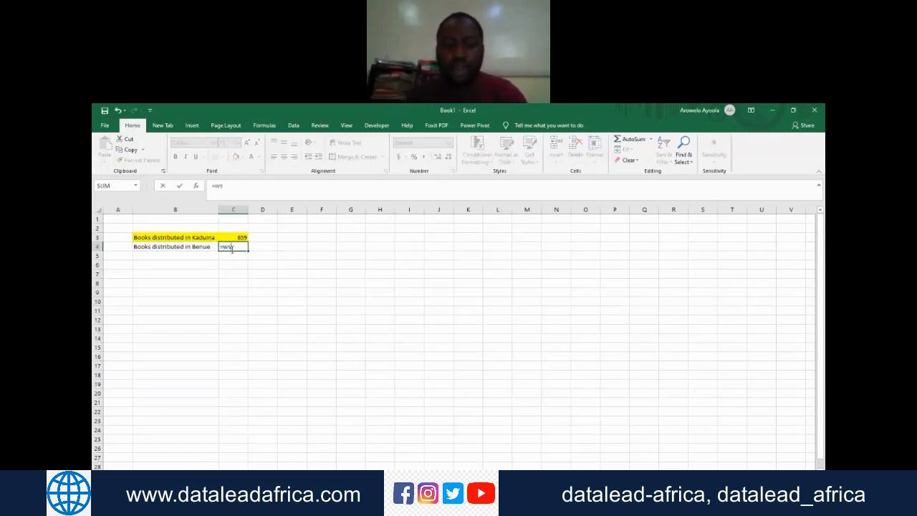
key("BackSpace")
key("BackSpace")
type("su")
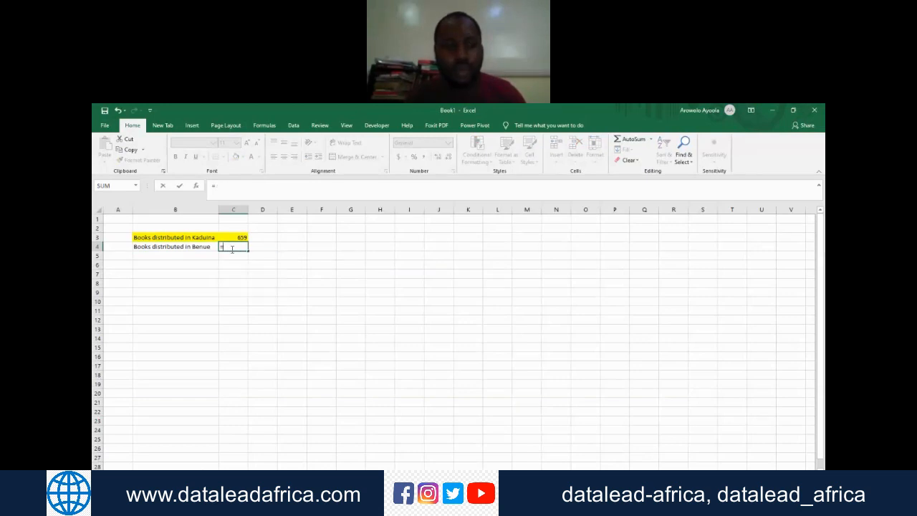
type("m")
key("Tab")
type("B")
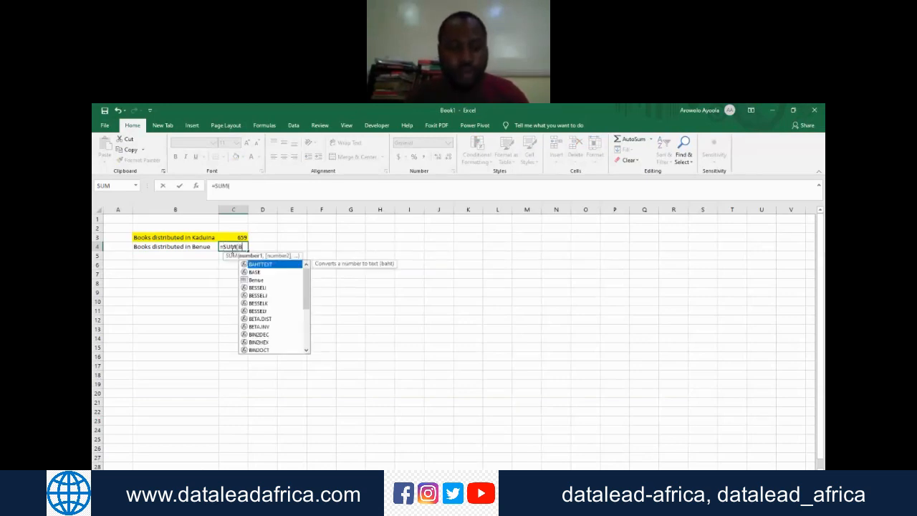
type("enue")
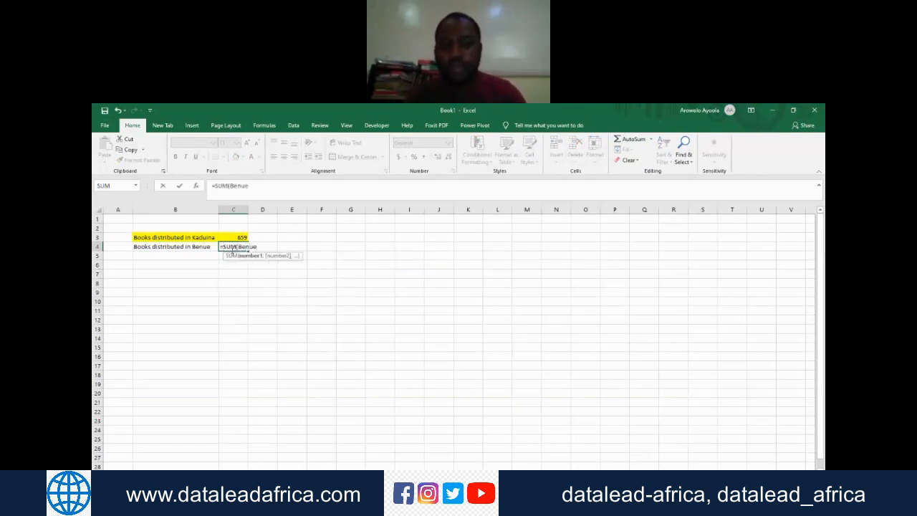
key("Return")
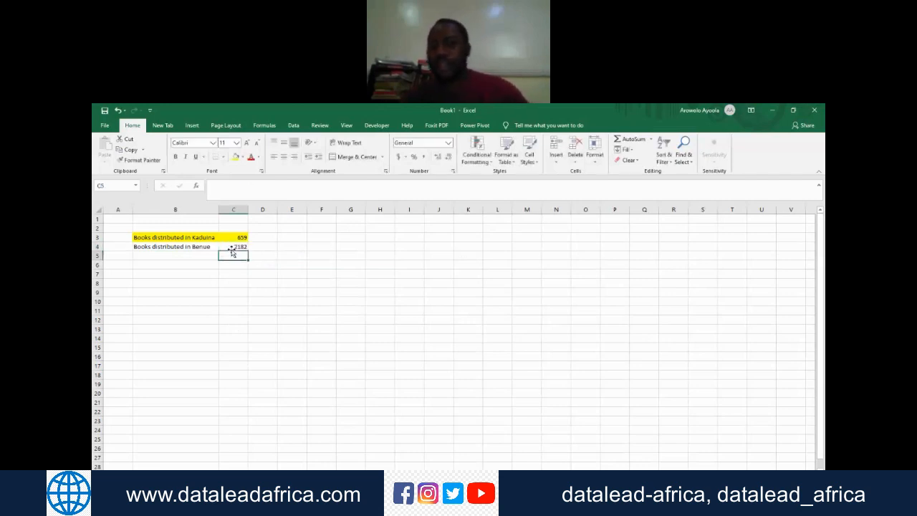
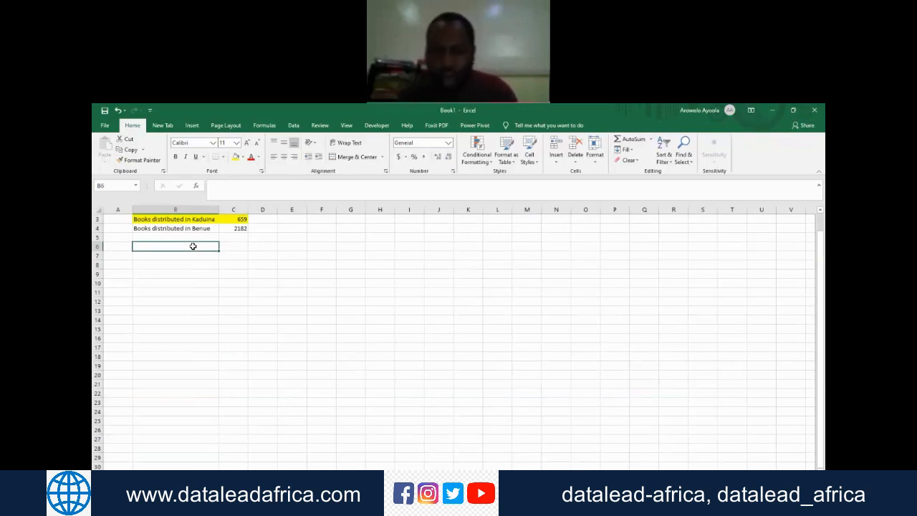
Step: Enter the person's first name as the label in B6
type("Oluwatob")
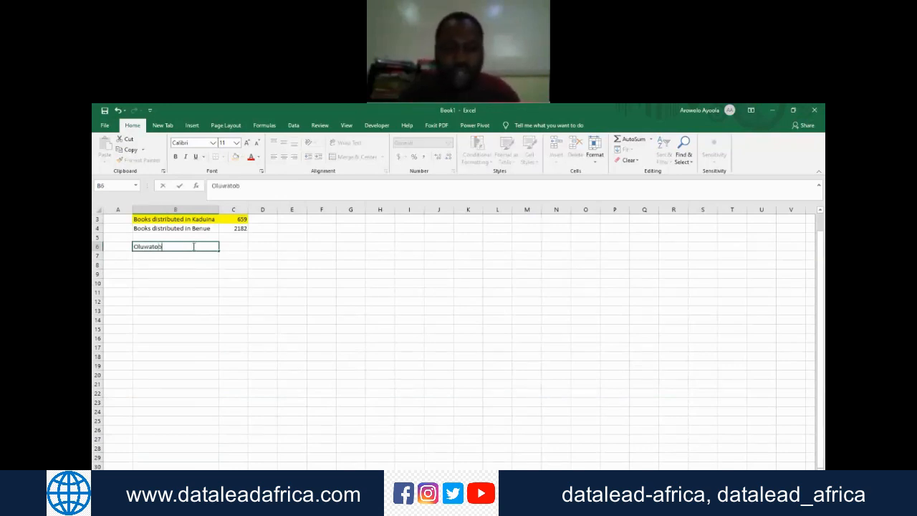
type("i")
key("Tab")
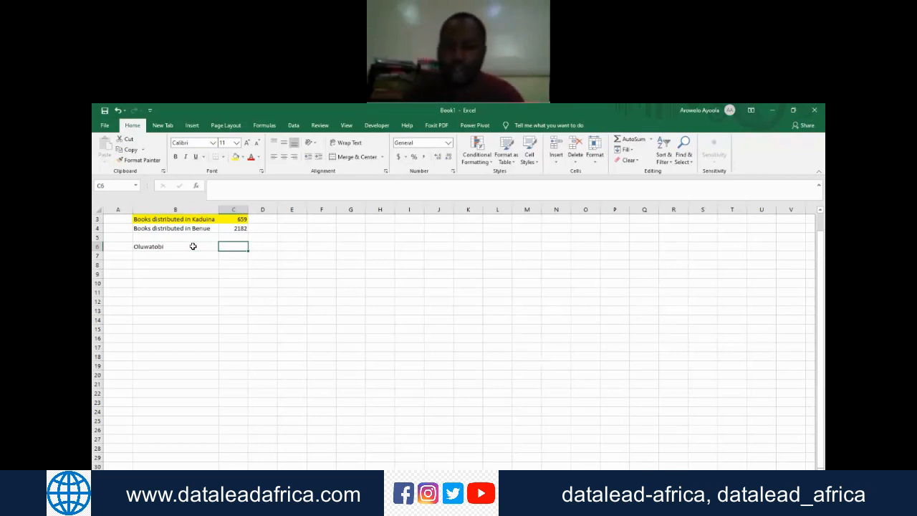
Step: Divide the Covid_Cases total by the Recoveries total in C6 with =SUM(Covid_Cases)/SUM(Recoveries)
type("=Sum")
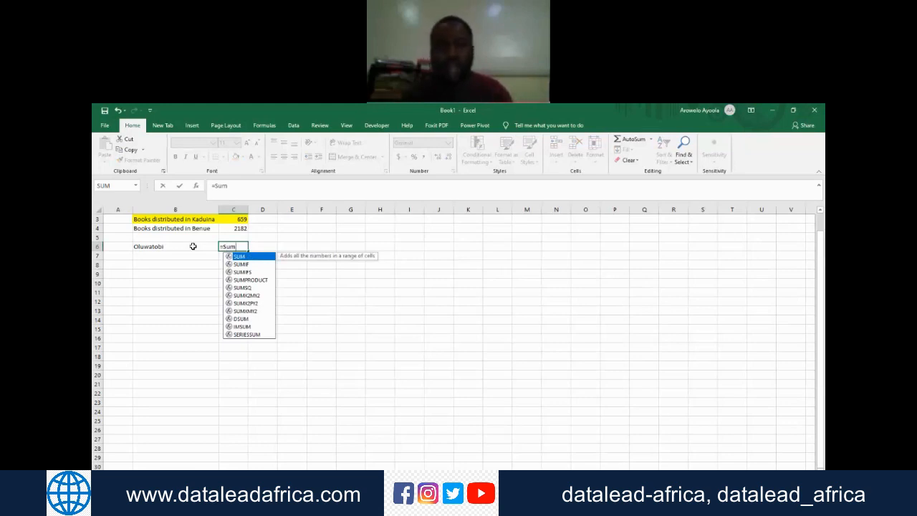
key("Tab")
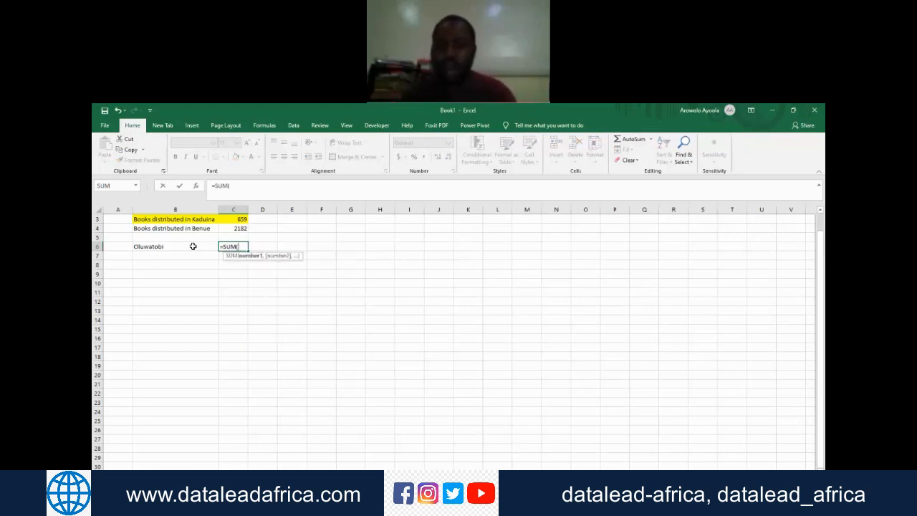
type("covid")
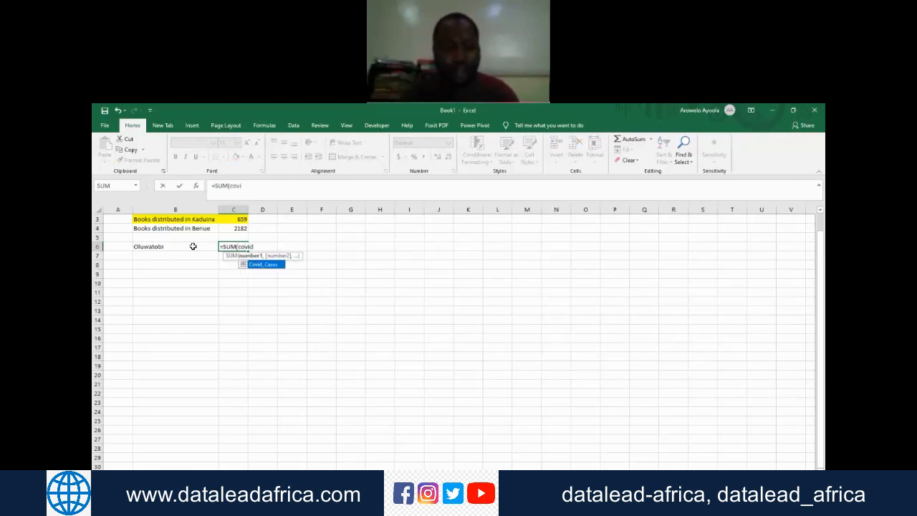
key("Tab")
type(")")
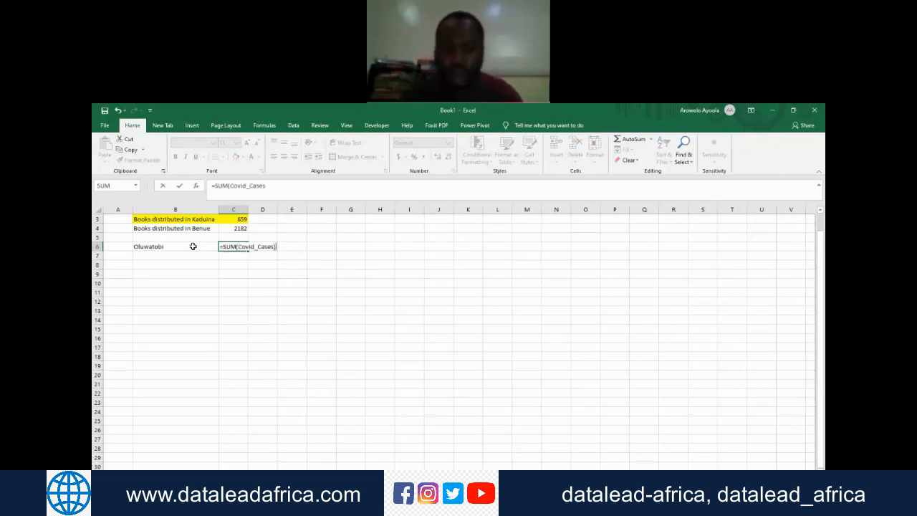
type("/")
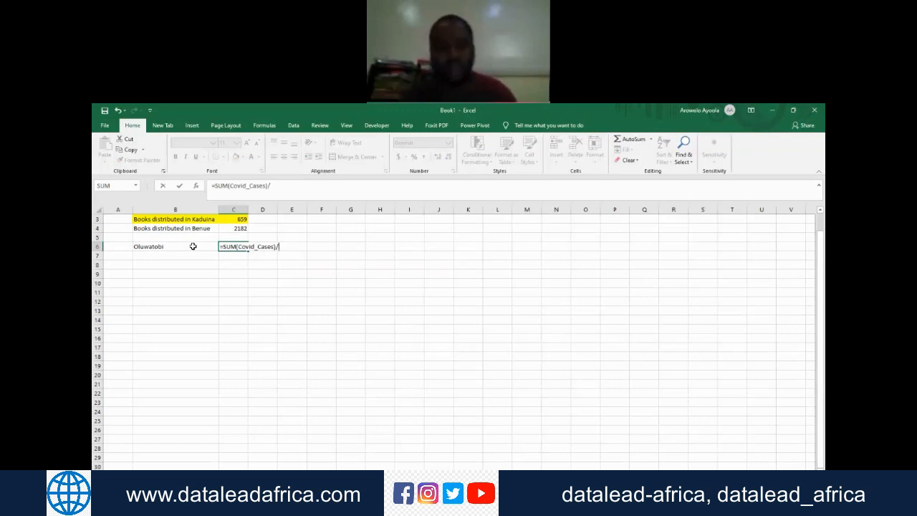
type("sum")
key("Tab")
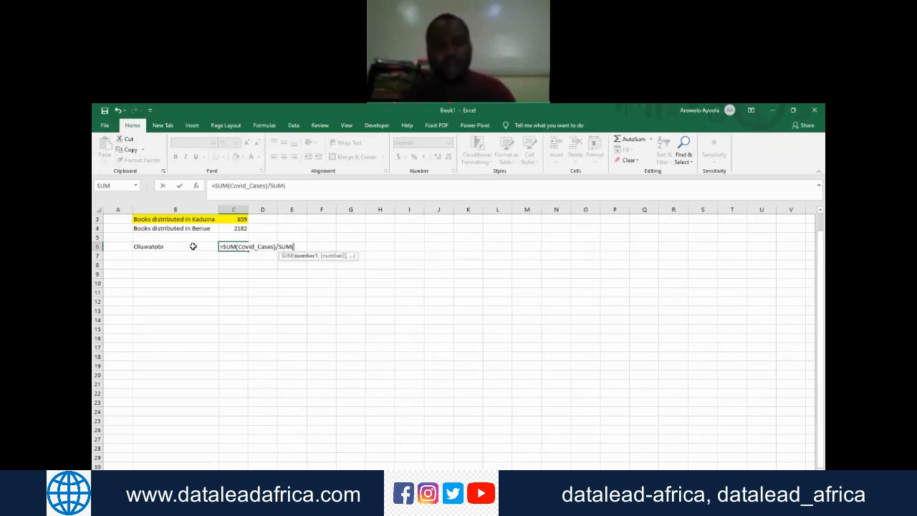
type("recover")
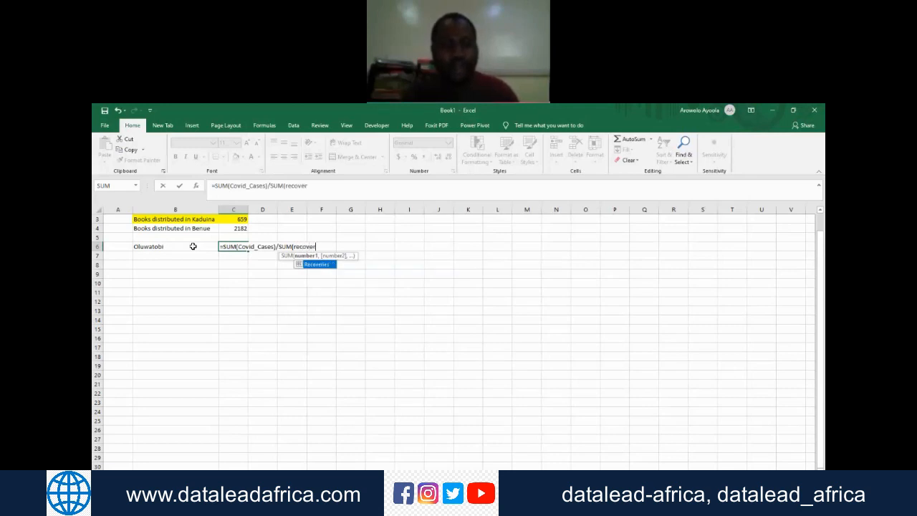
key("Tab")
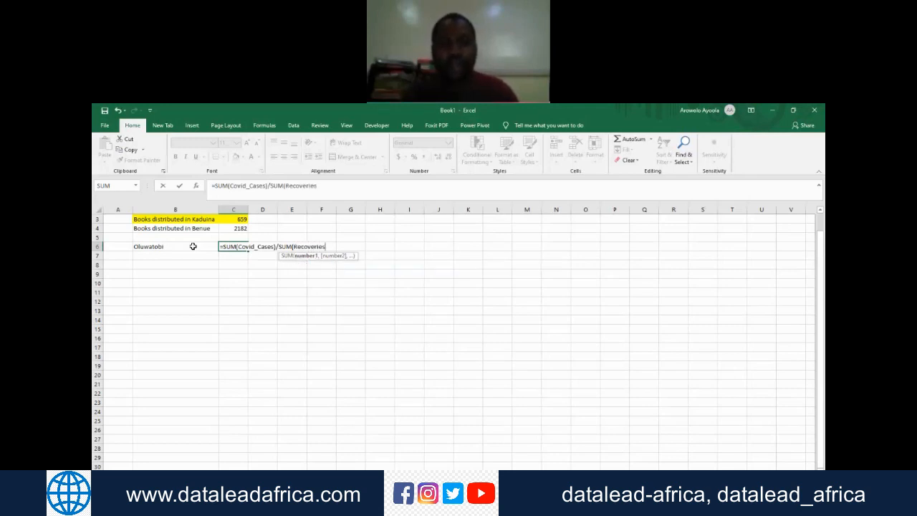
type(")")
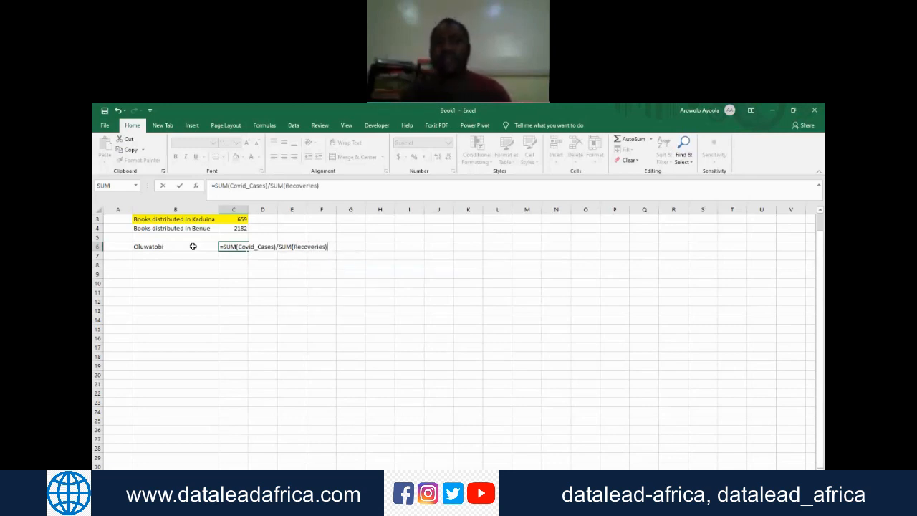
key("Return")
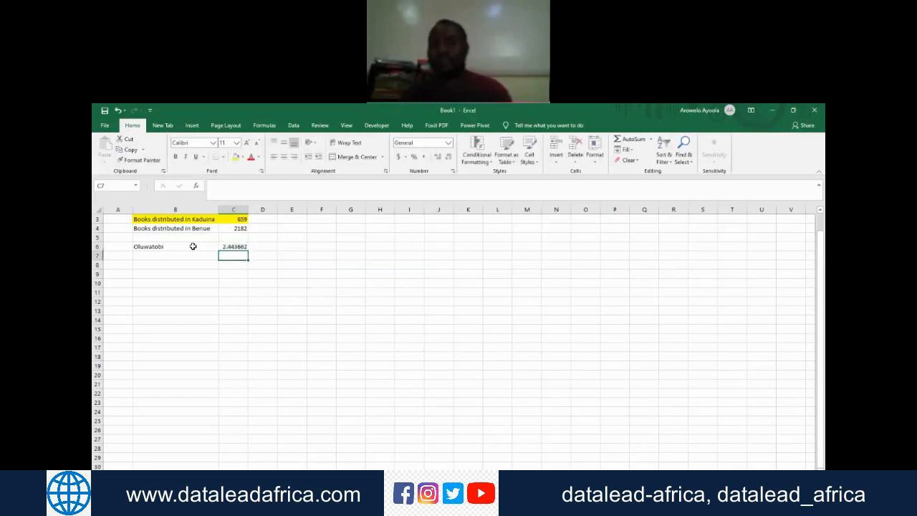
Step: Highlight the name label and the ratio in B6:C6 with a blue fill
key("Up")
key("Left")
key("Left")
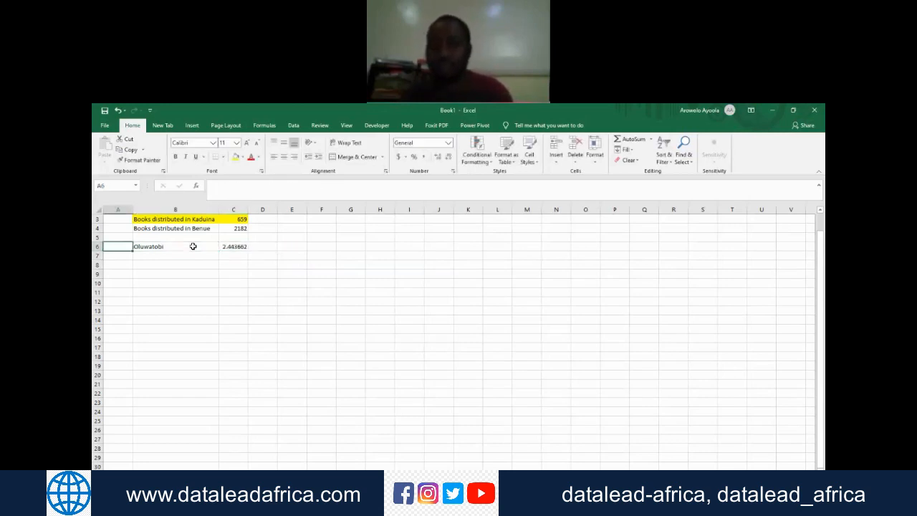
left_click(193, 246)
key("shift+Right")
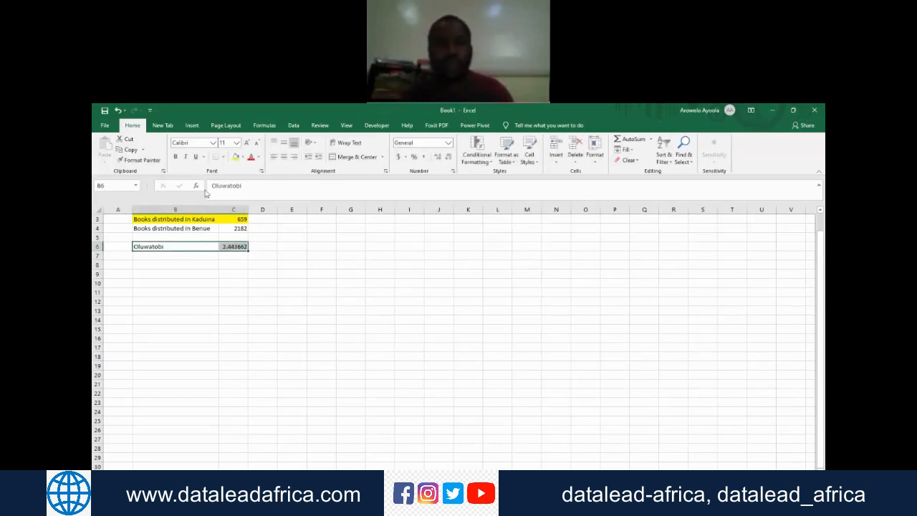
left_click(244, 157)
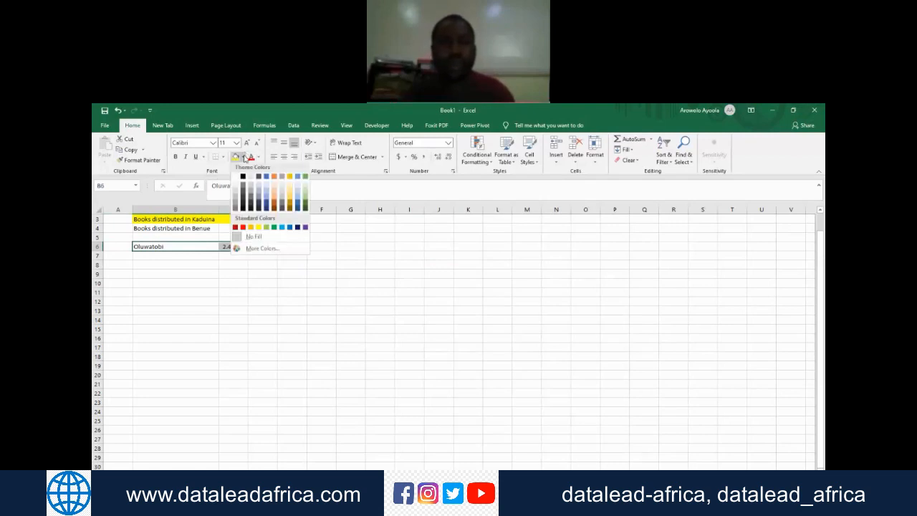
left_click(266, 179)
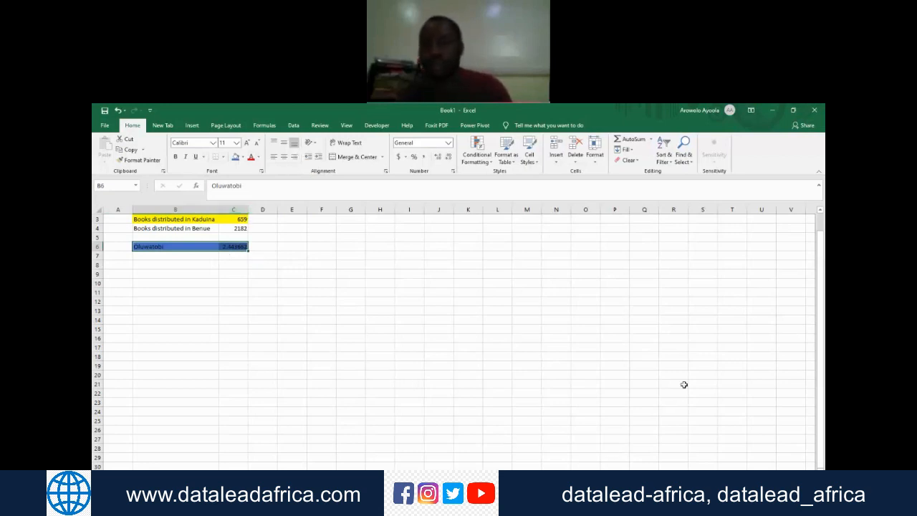
left_click(715, 343)
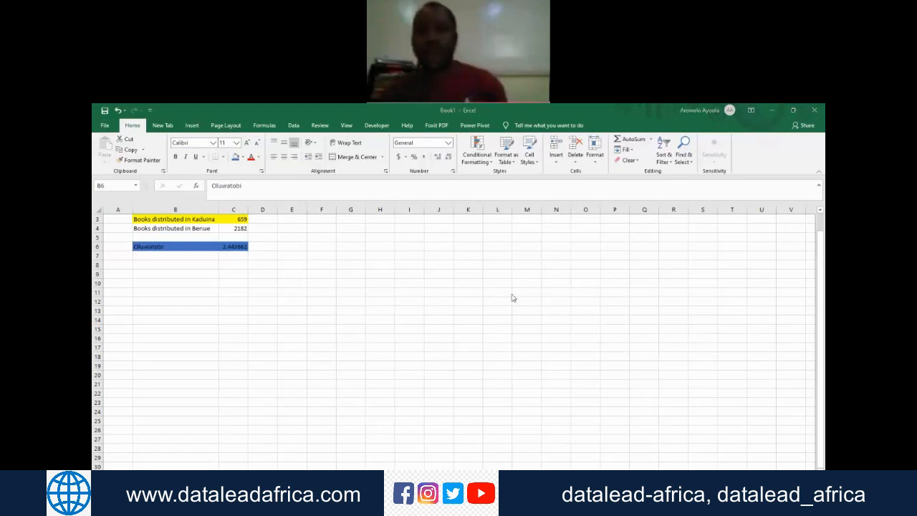
left_click(347, 293)
key("Up")
key("Up")
key("Up")
key("Up")
key("Up")
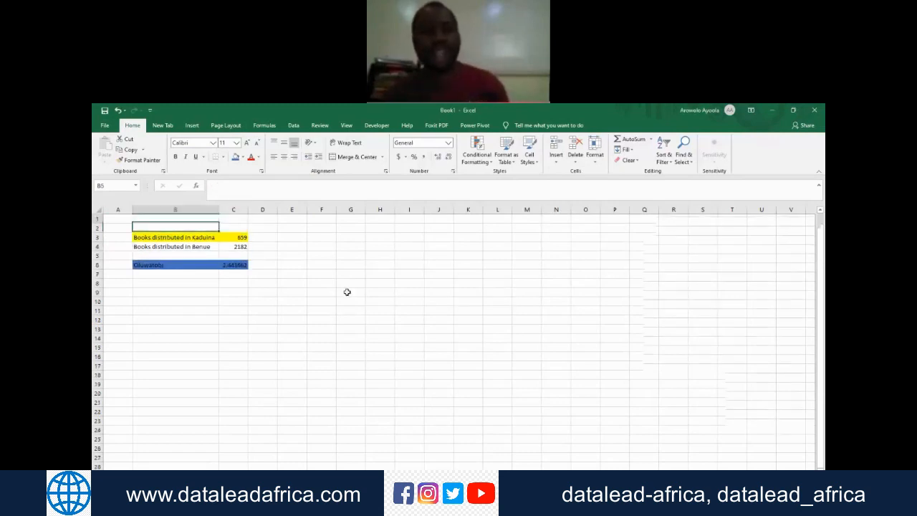
left_click(709, 342)
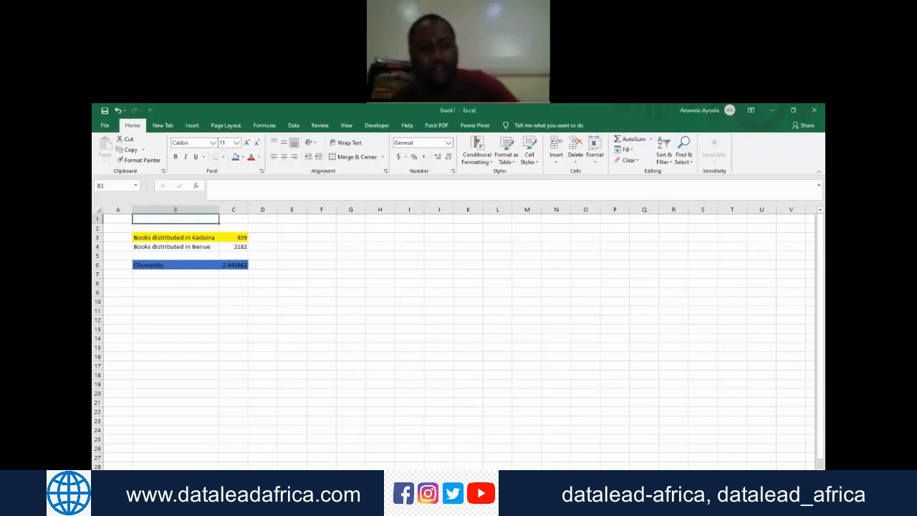
key("ctrl+Page_Up")
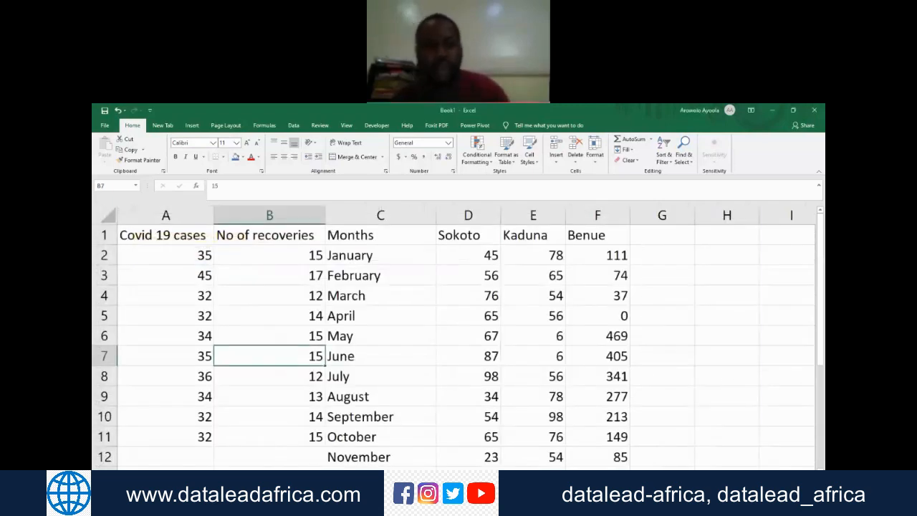
key("ctrl+Page_Down")
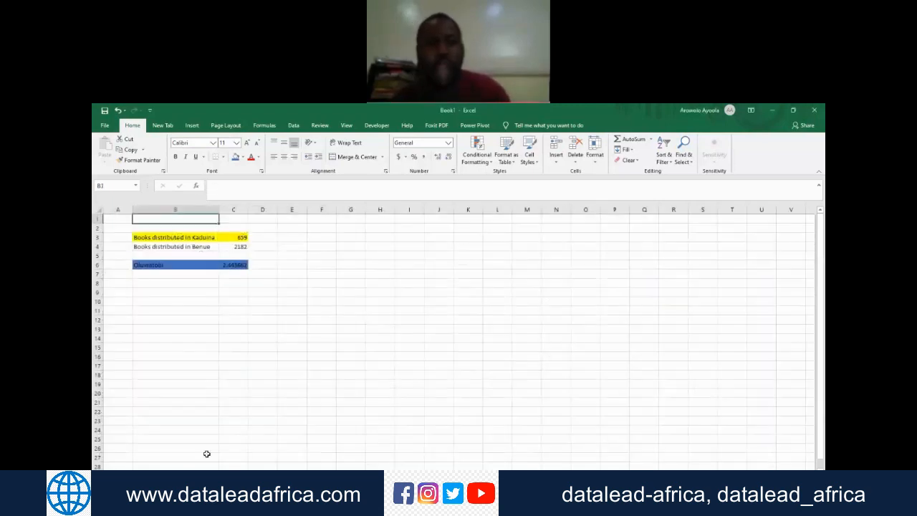
Step: Fill the whole worksheet with gold and replace that fill with light grey
left_click(115, 219)
key("ctrl+a")
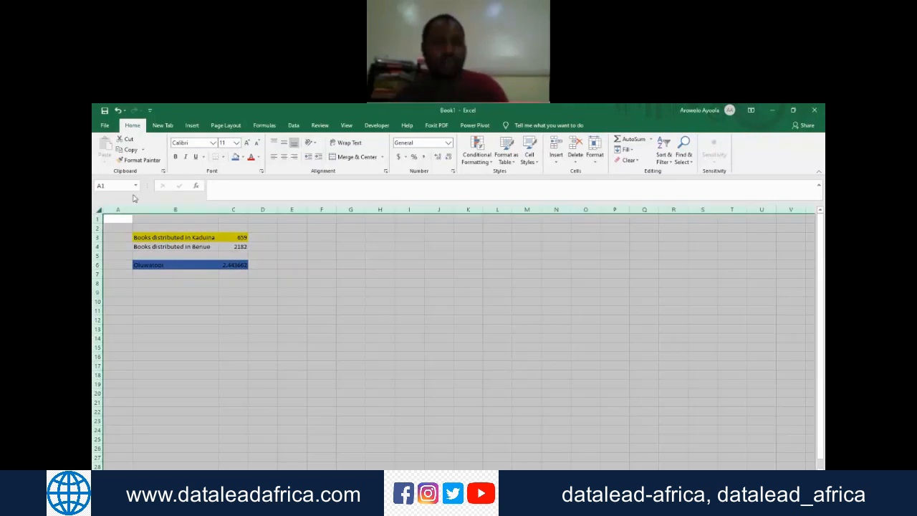
left_click(243, 157)
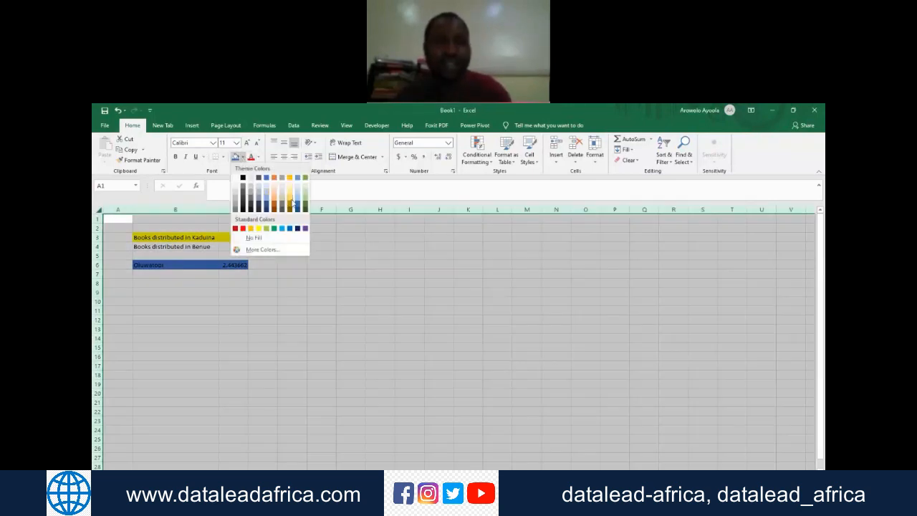
left_click(290, 202)
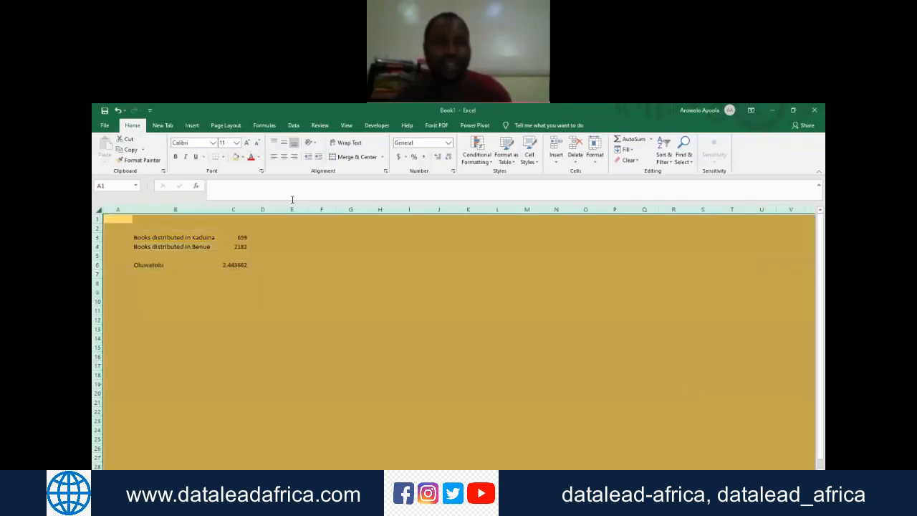
left_click(243, 158)
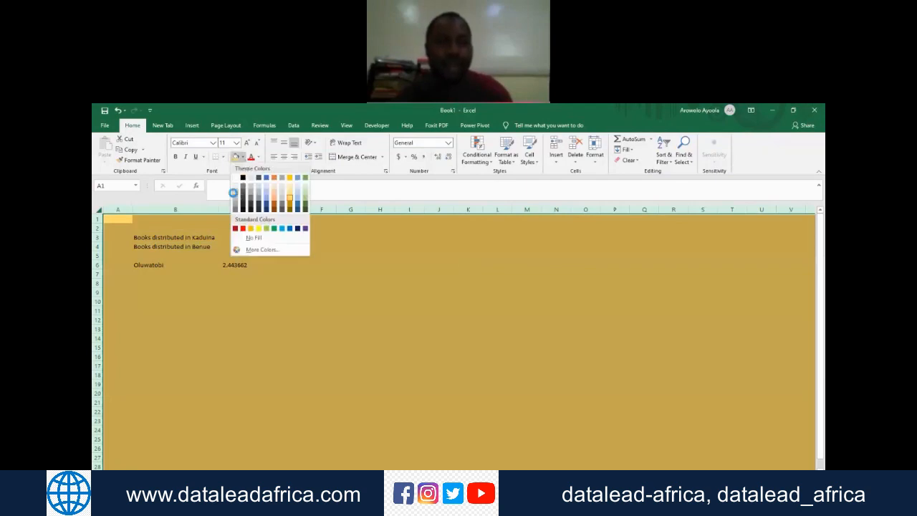
left_click(254, 238)
left_click(223, 283)
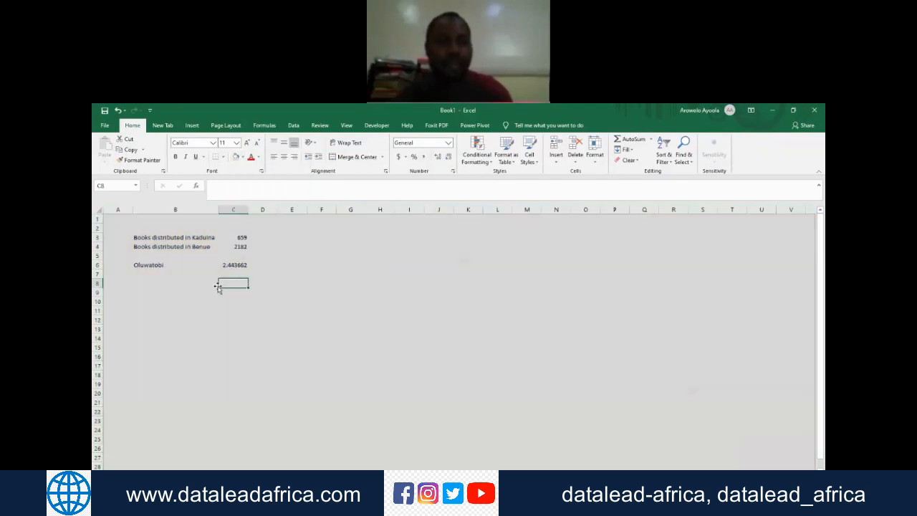
Step: Fill the label cells B3, B4 and B6 with dark blue
left_click(148, 239)
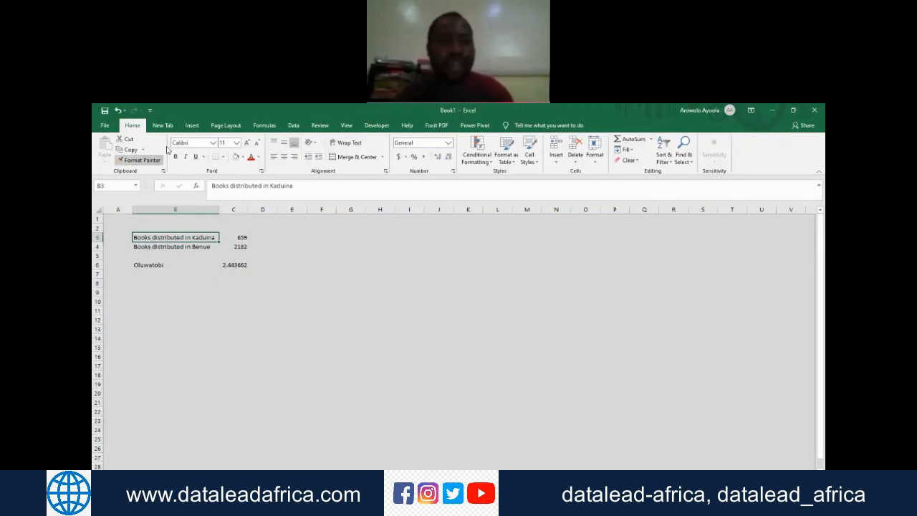
left_click(243, 157)
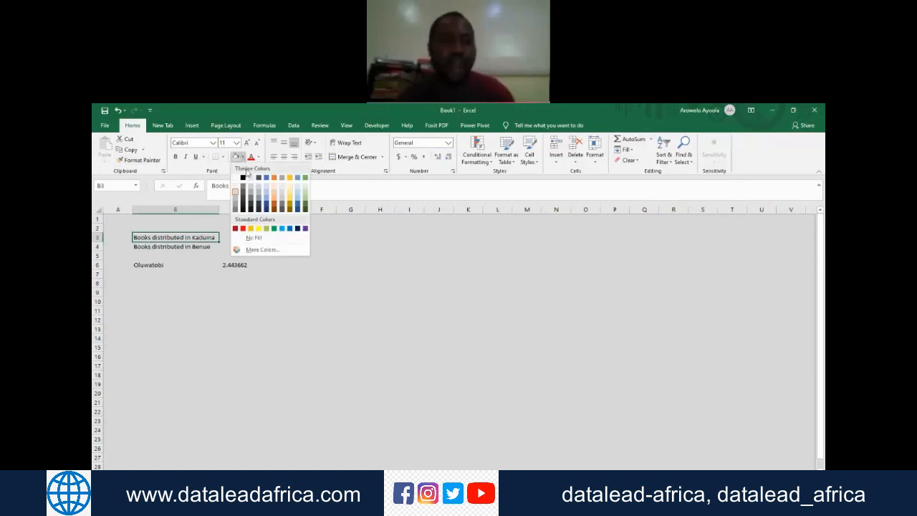
left_click(266, 206)
left_click(183, 246)
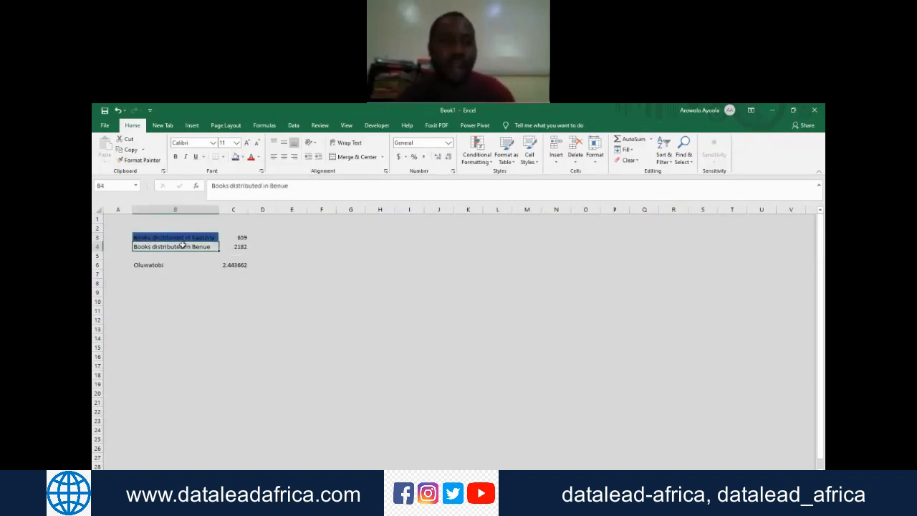
left_click(235, 157)
left_click(172, 273)
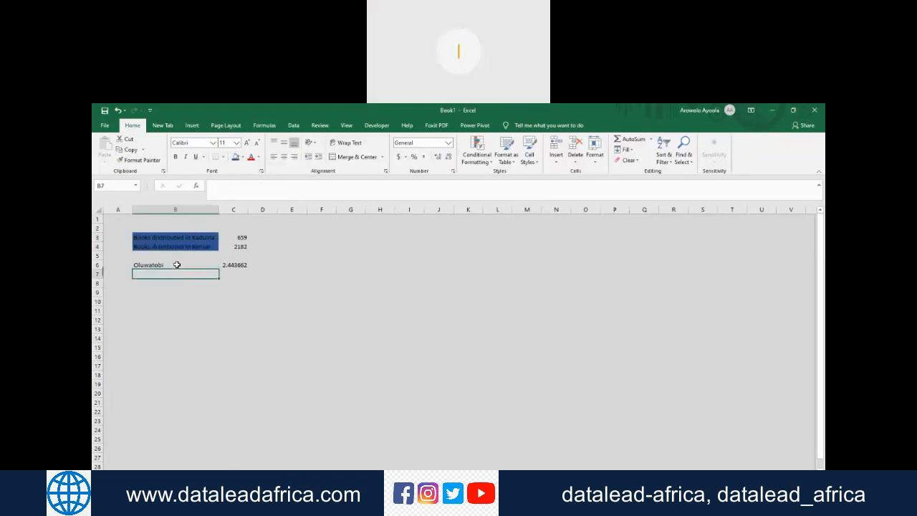
left_click(177, 264)
left_click(235, 157)
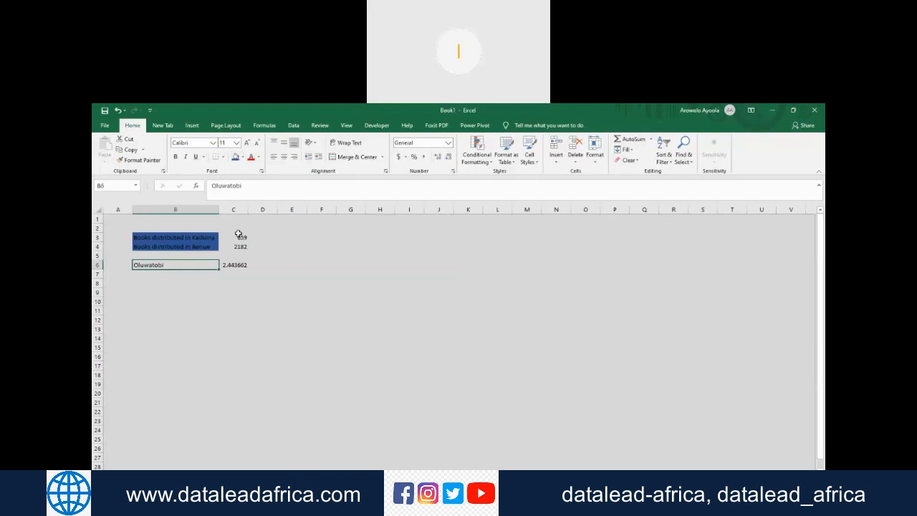
Step: Apply all borders to the labels and values in B3:C6
left_click(158, 237)
left_click_drag(220, 260, 237, 266)
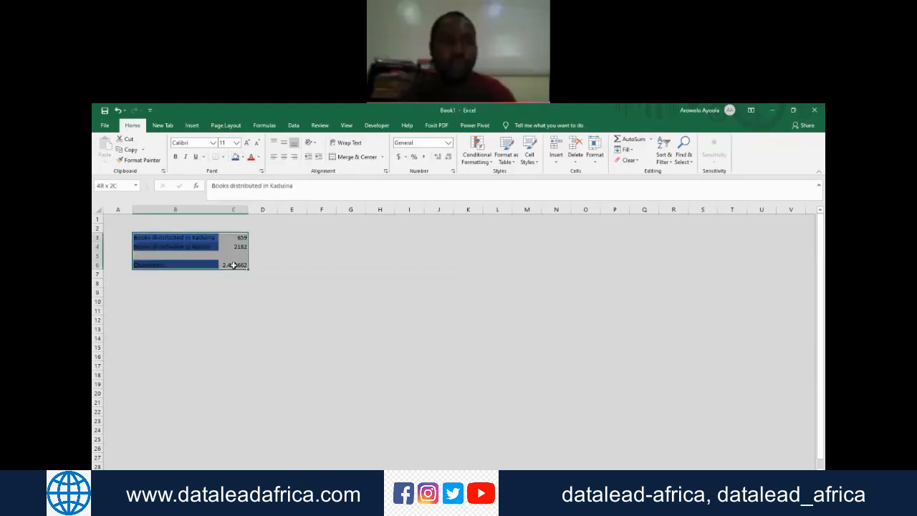
left_click(225, 161)
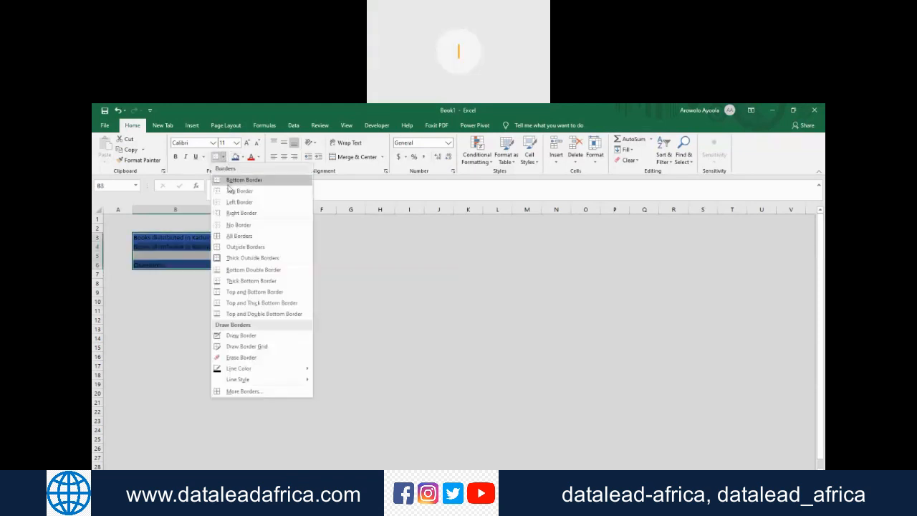
left_click(230, 237)
left_click_drag(295, 283, 309, 282)
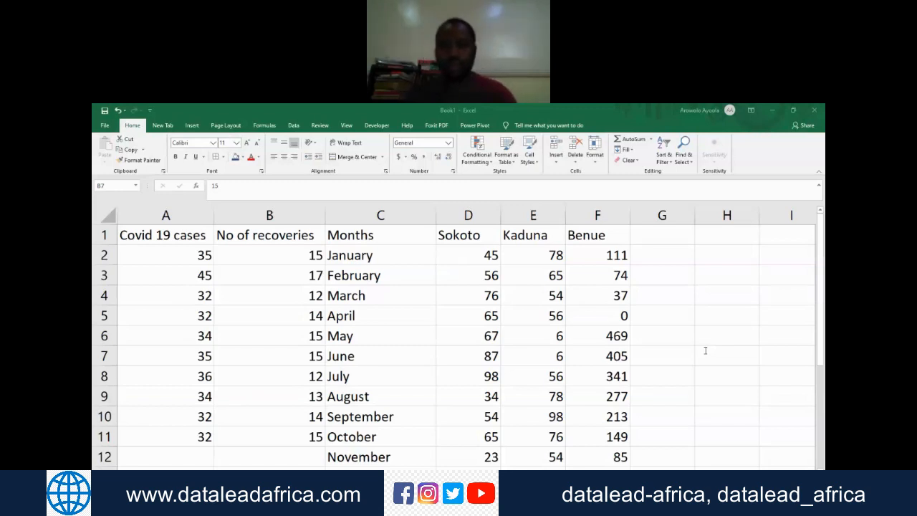
left_click(207, 506)
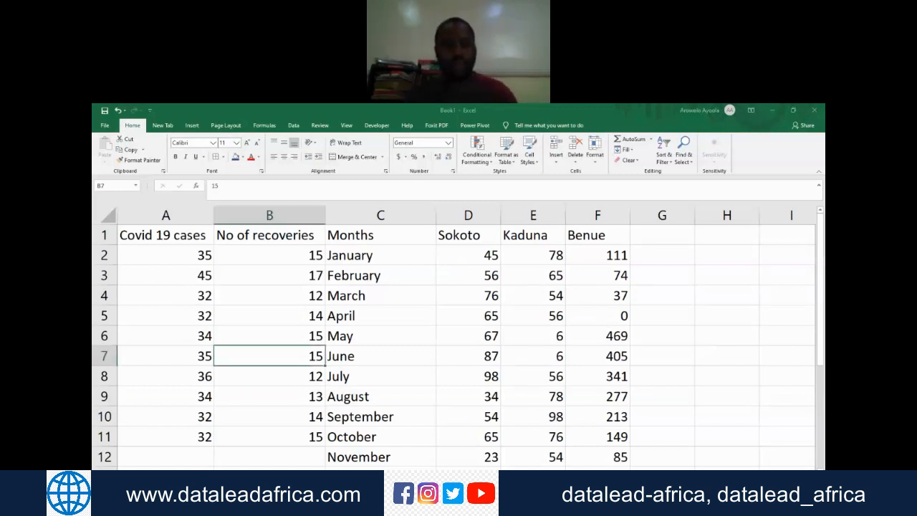
Step: Review the formatted summary sheet and look through the monthly source data on the other worksheet
left_click(208, 476)
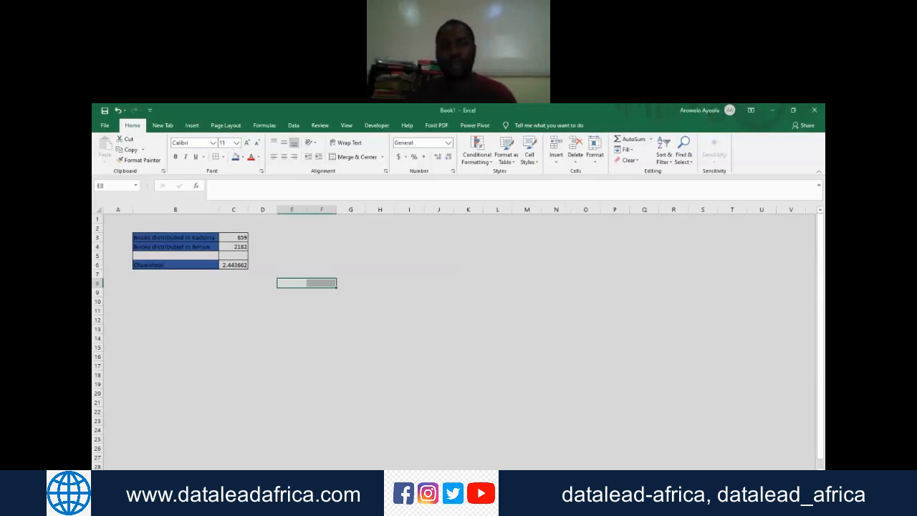
left_click(289, 375)
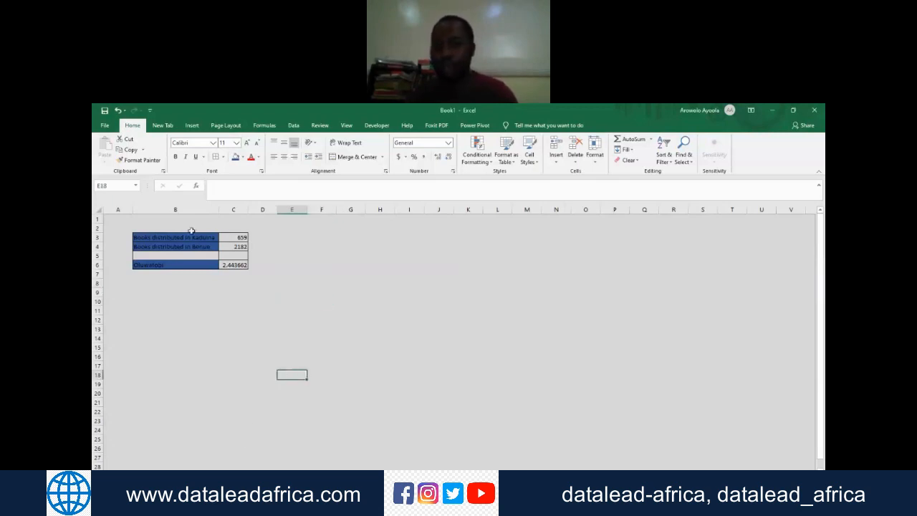
left_click(229, 245)
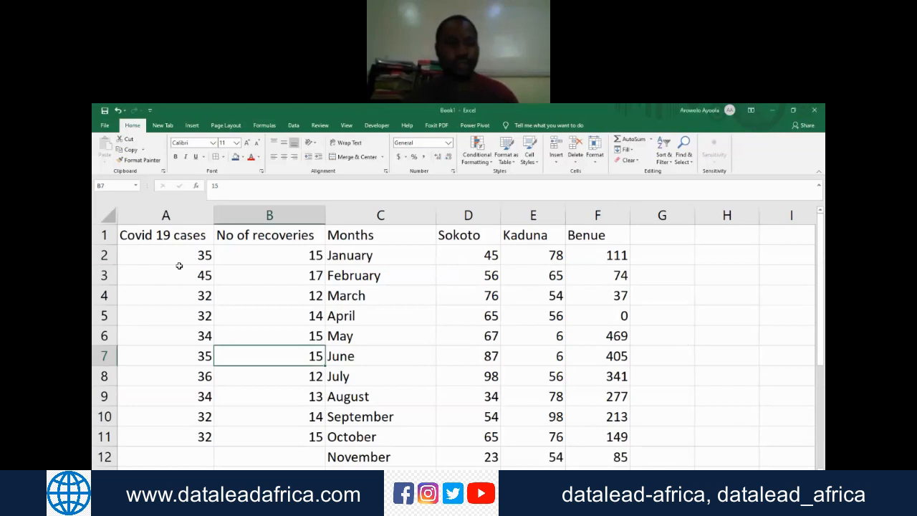
key("Down")
key("Down")
key("Down")
key("Down")
key("Down")
key("Down")
key("Down")
key("Down")
key("Down")
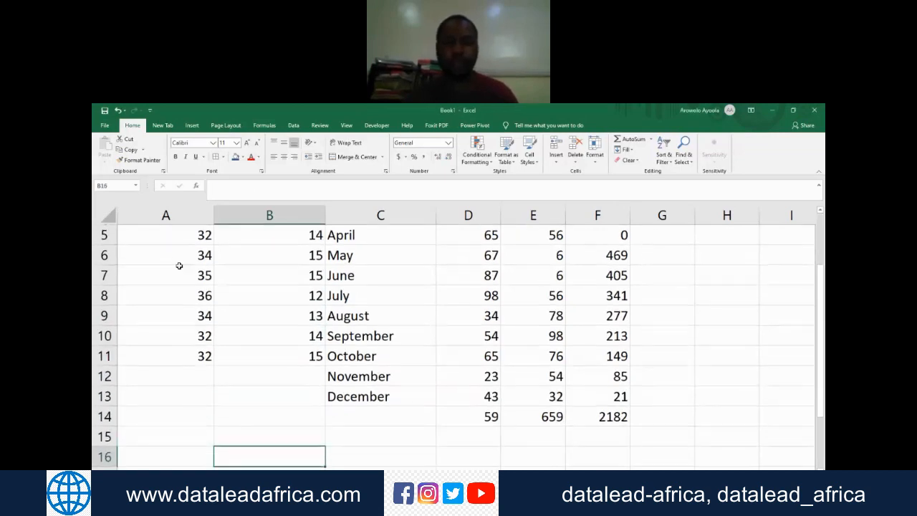
key("Up")
key("Up")
key("Up")
key("Up")
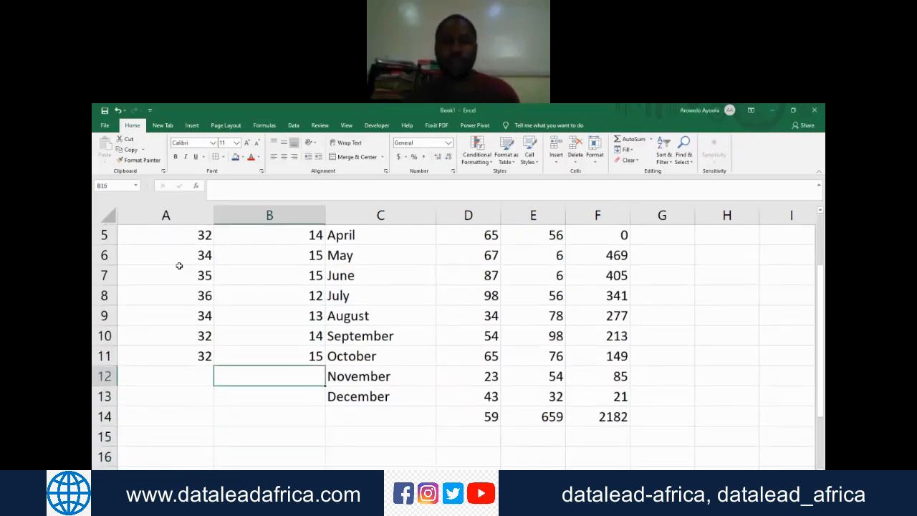
key("ctrl+Up")
key("ctrl+Up")
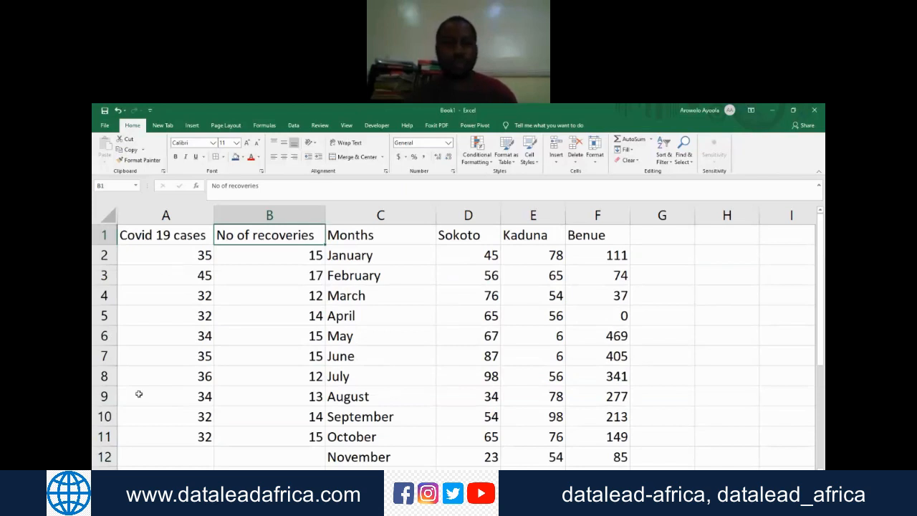
Step: Switch to a blank worksheet for a new table
left_click(236, 477)
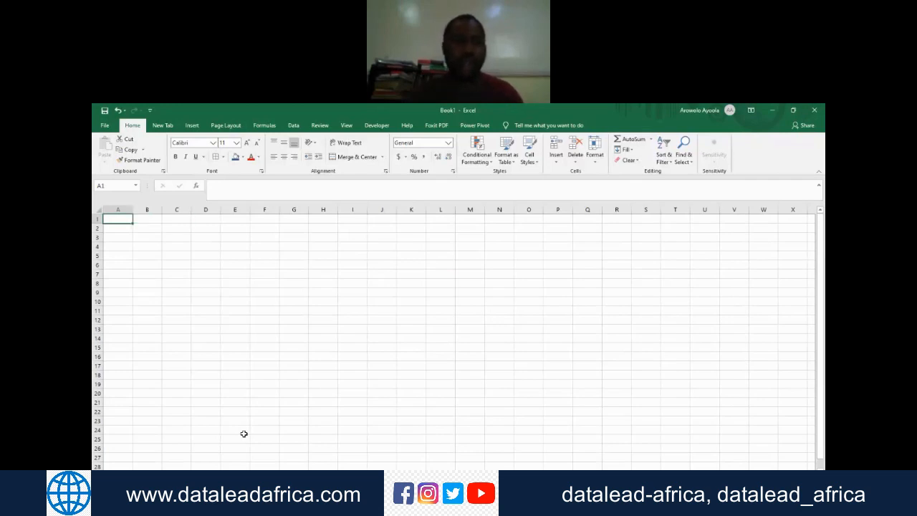
key("Right")
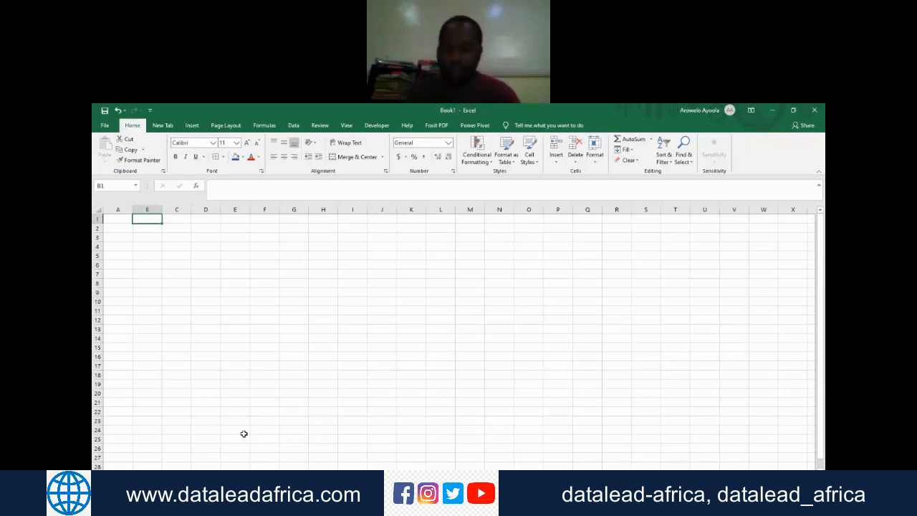
key("Left")
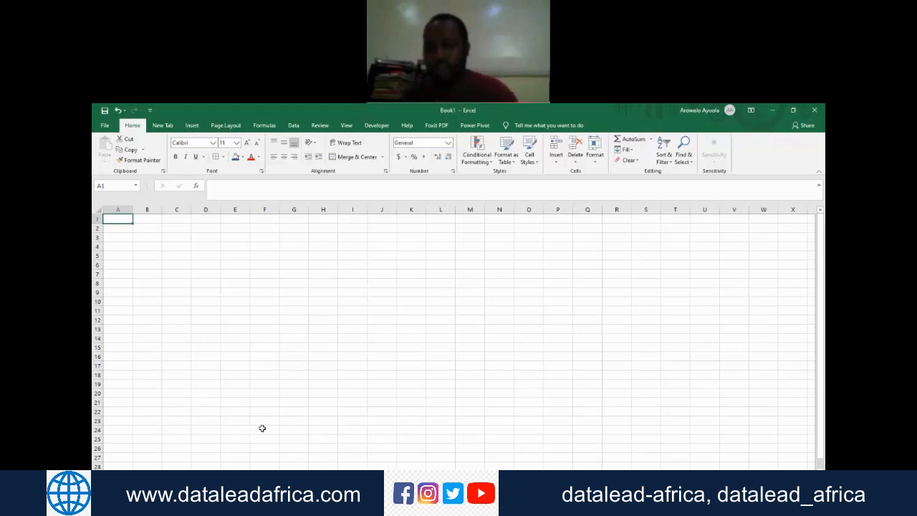
left_click(742, 343)
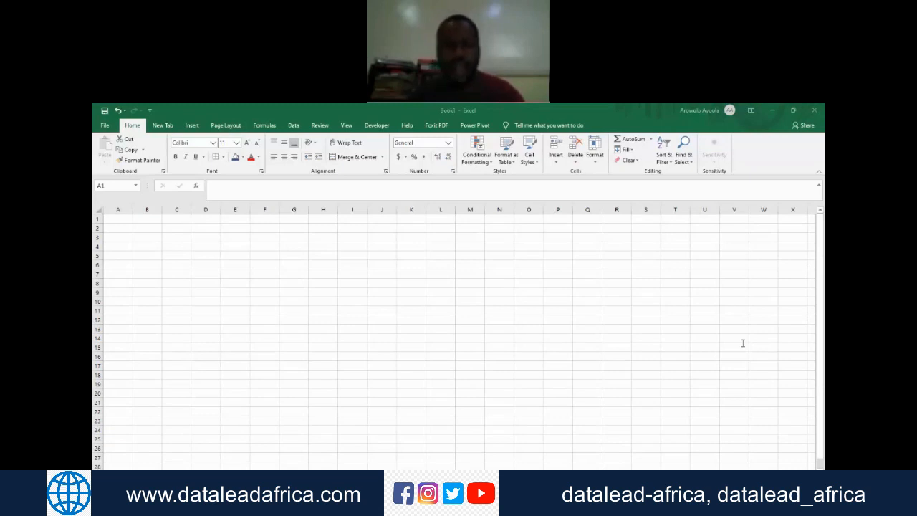
Step: Enter the random string jghghgkhjlho175486043yq in cell A1 of the blank worksheet
left_click(125, 217)
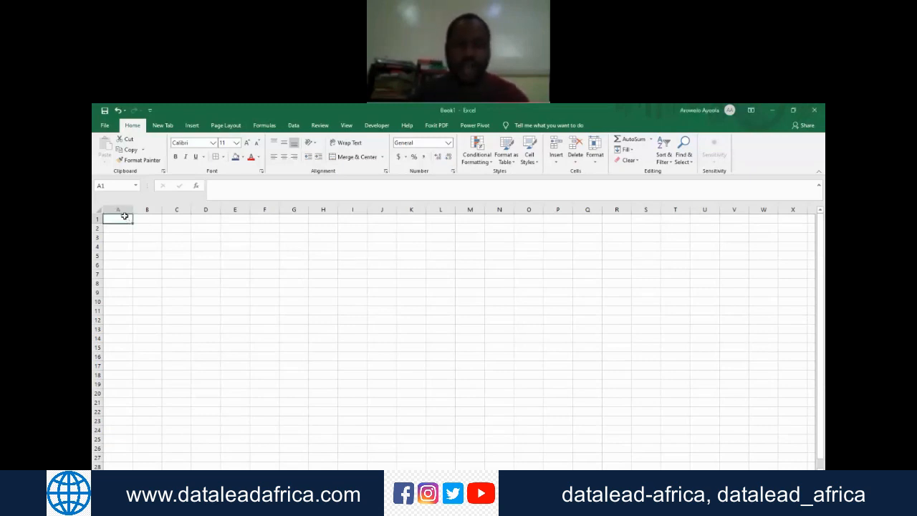
type("jghghgkhjlho")
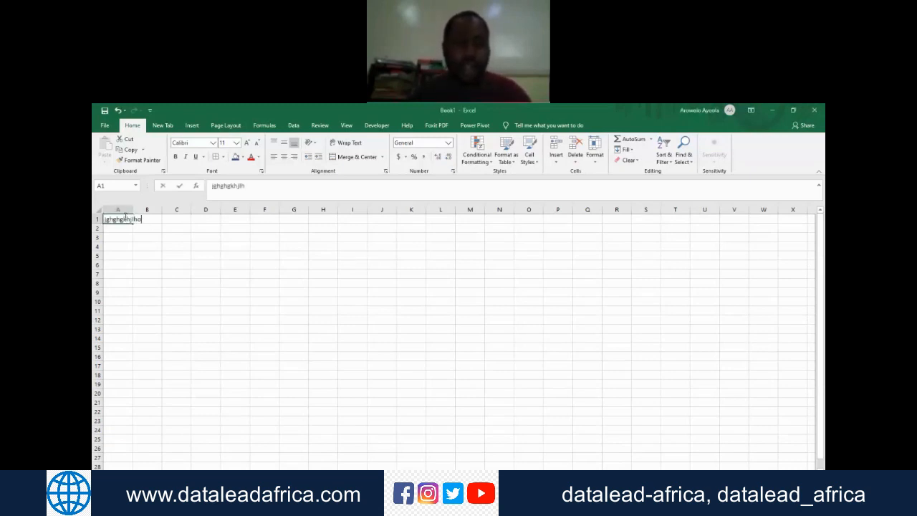
type("175486043yq")
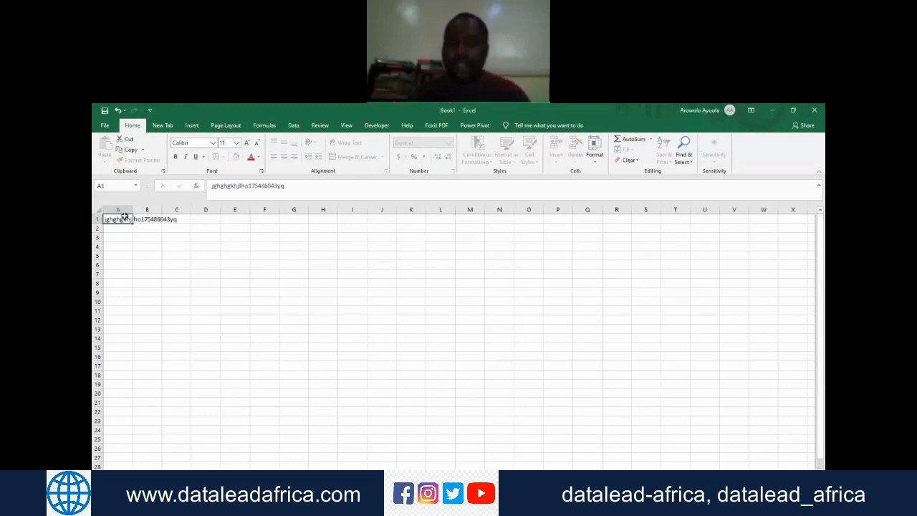
key("ctrl+Return")
key("Return")
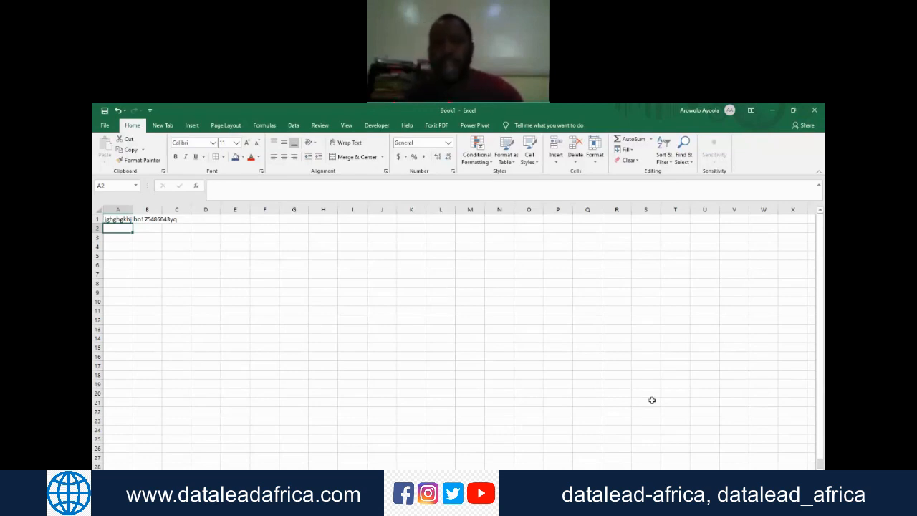
Step: Clear the random string from cell A1
left_click(669, 354)
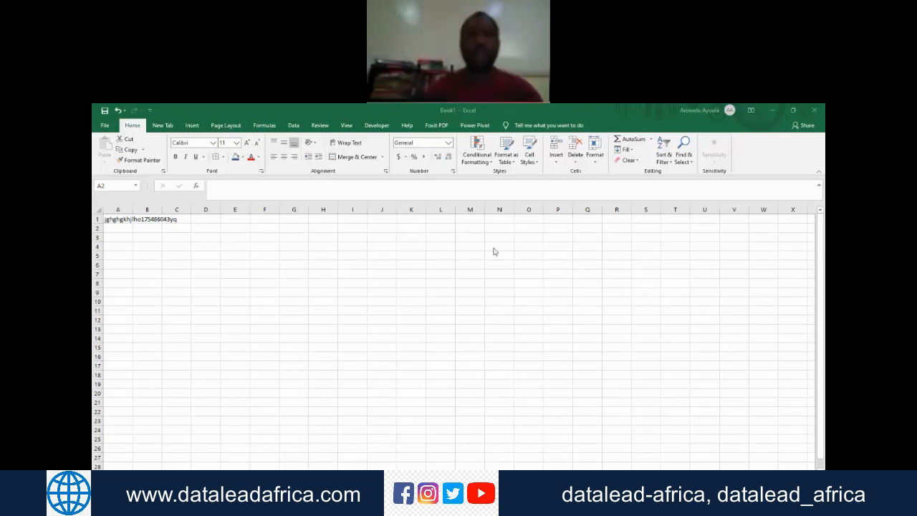
left_click(119, 229)
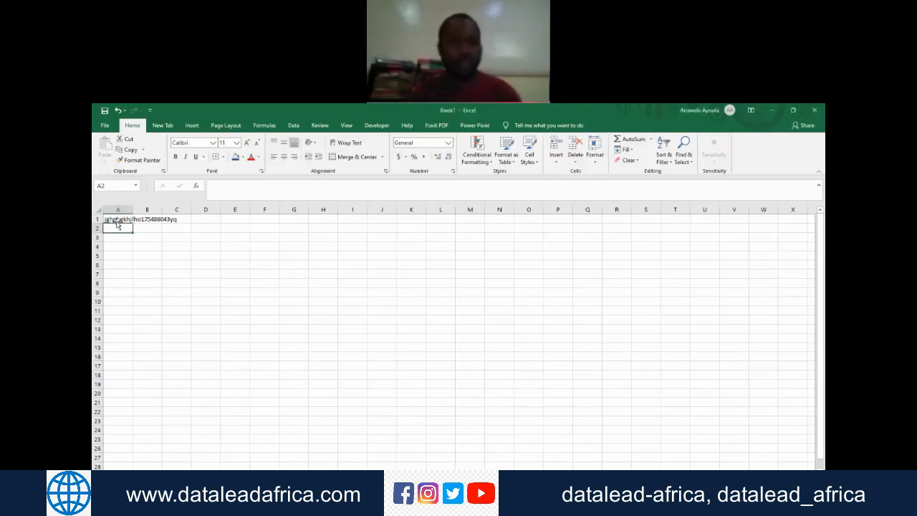
left_click(118, 220)
key("Delete")
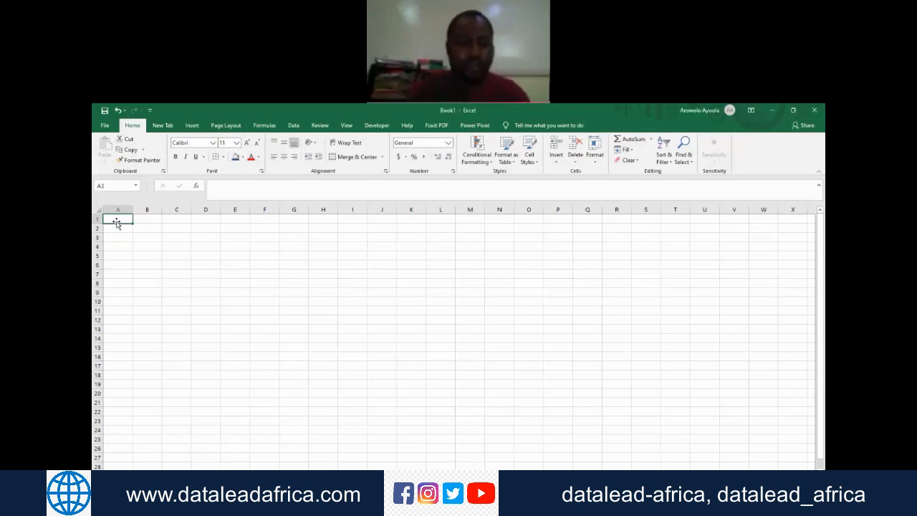
type("Gende")
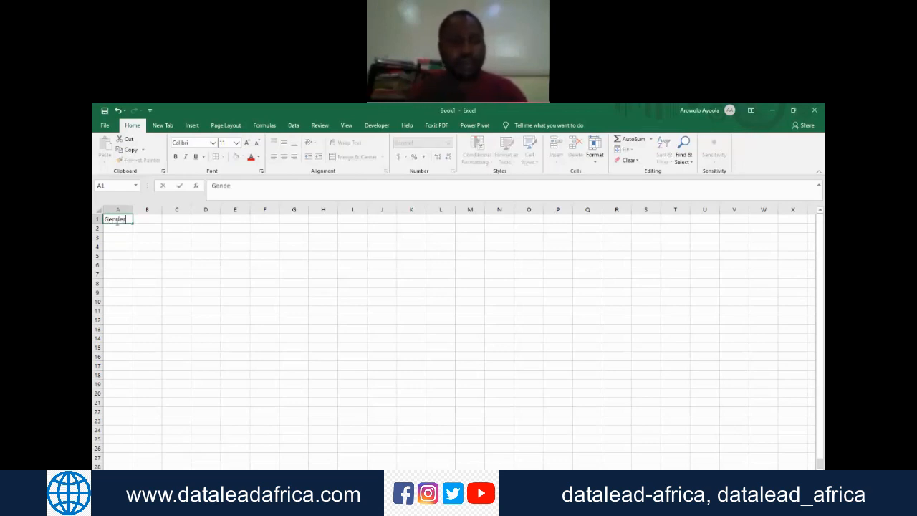
type("r")
key("Return")
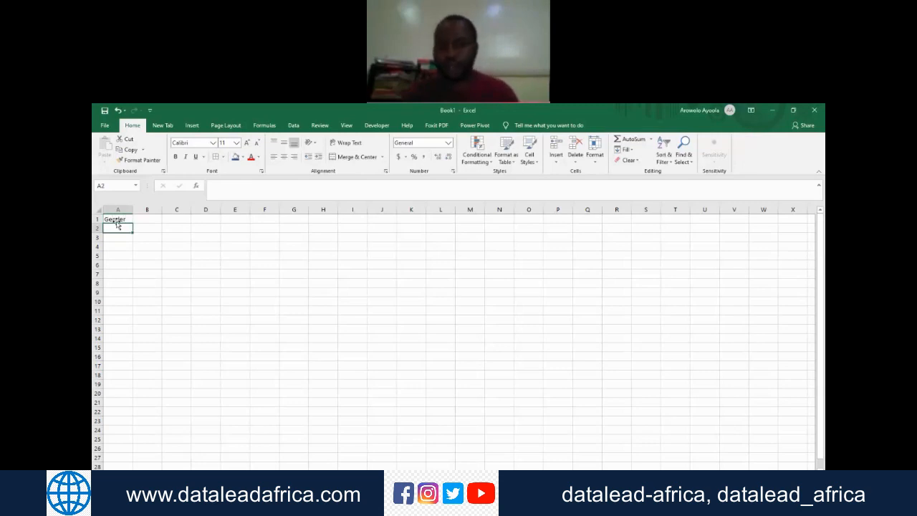
Step: Enter the column headers Names, Gender and Age in cells A1, B1 and C1
left_click(116, 222)
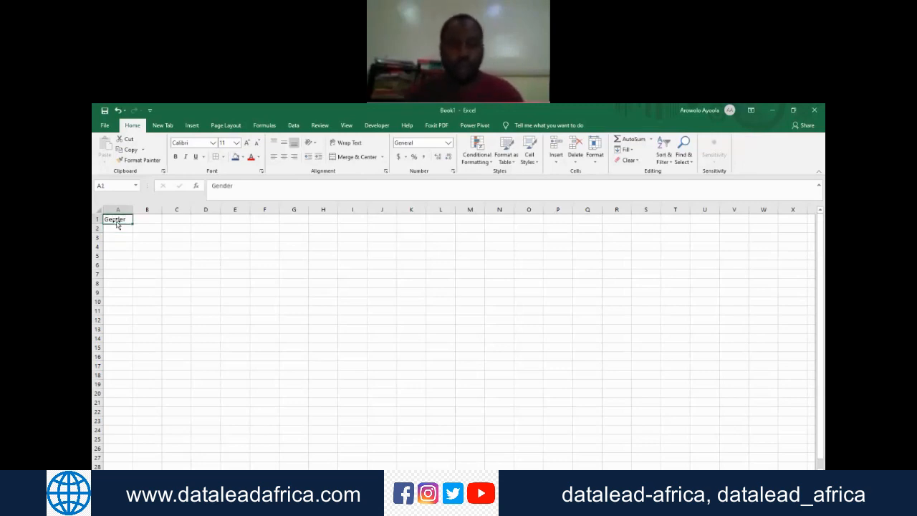
type("Names")
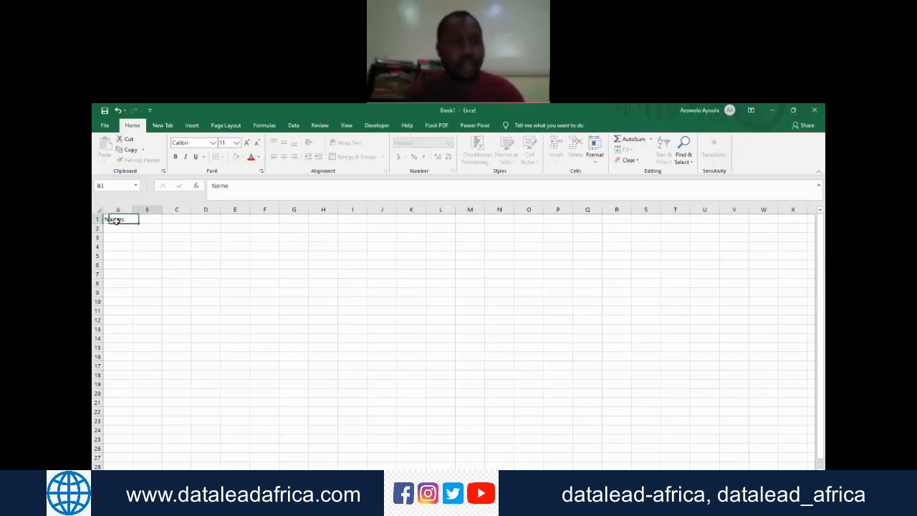
key("Tab")
type("Gen")
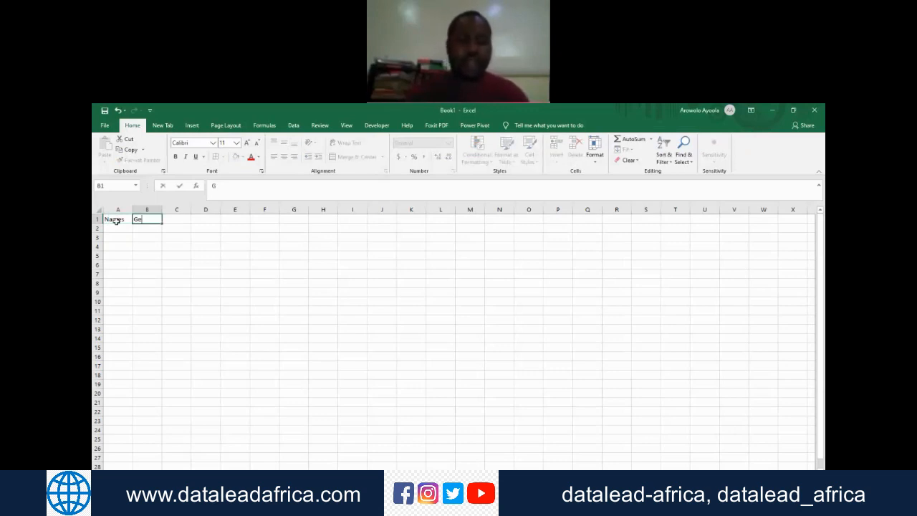
key("BackSpace")
type("nder")
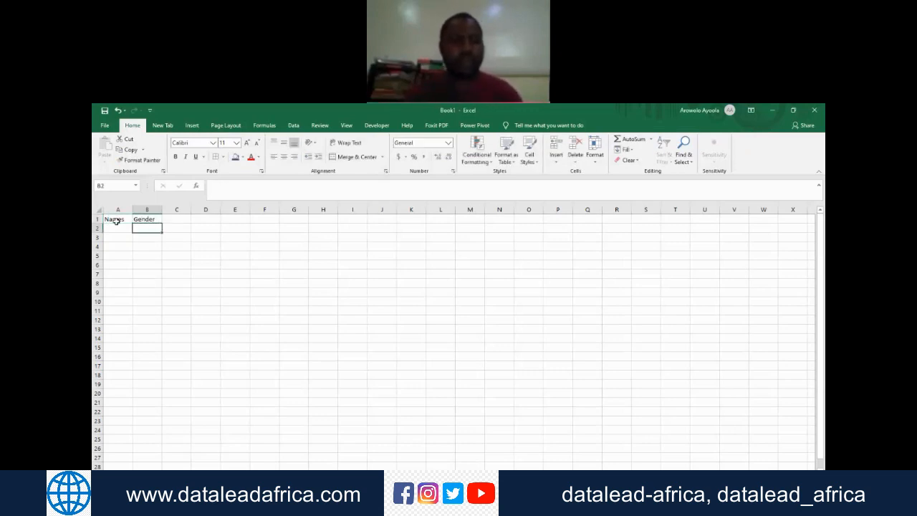
key("Return")
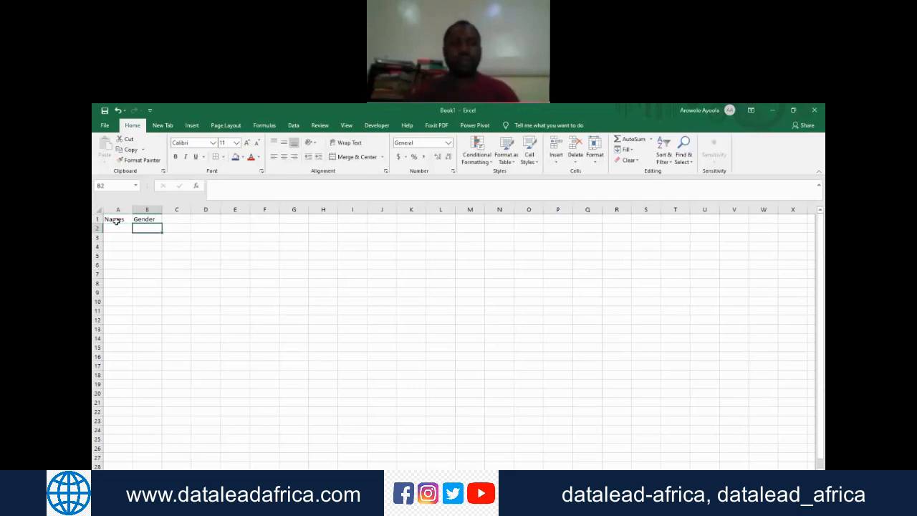
key("Up")
key("Right")
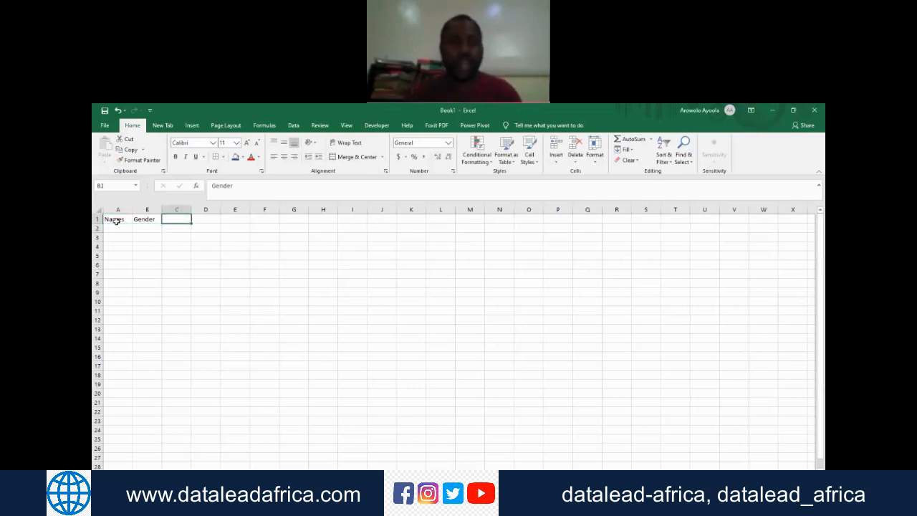
type("Age")
key("Return")
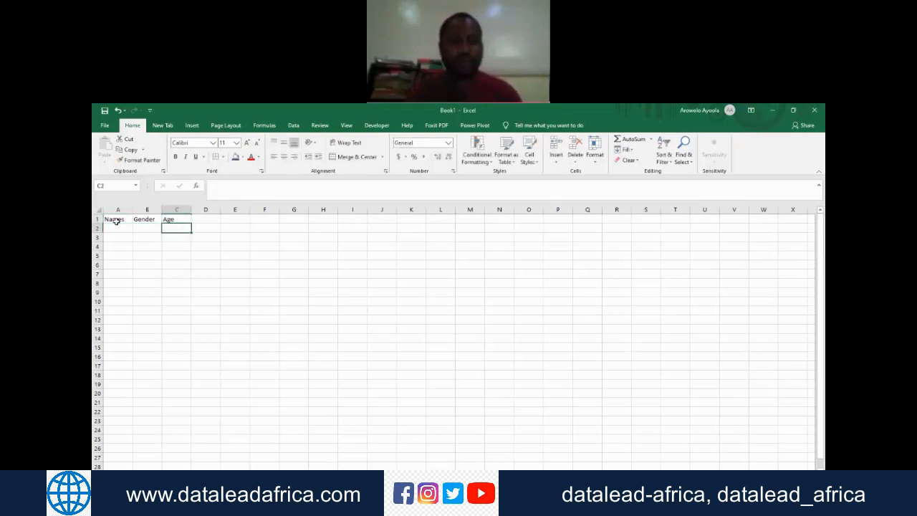
Step: Widen the Names column and enter three people's full names in cells A2 to A4
left_click(118, 226)
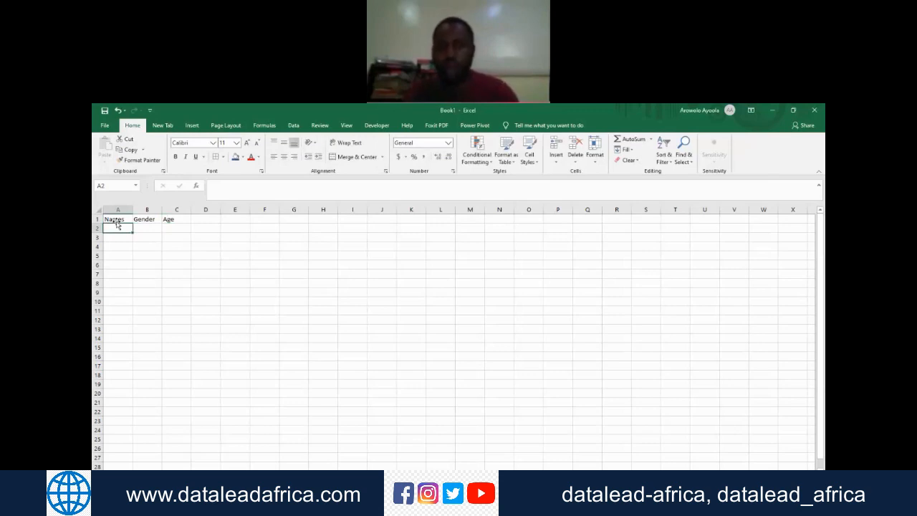
left_click_drag(133, 209, 209, 207)
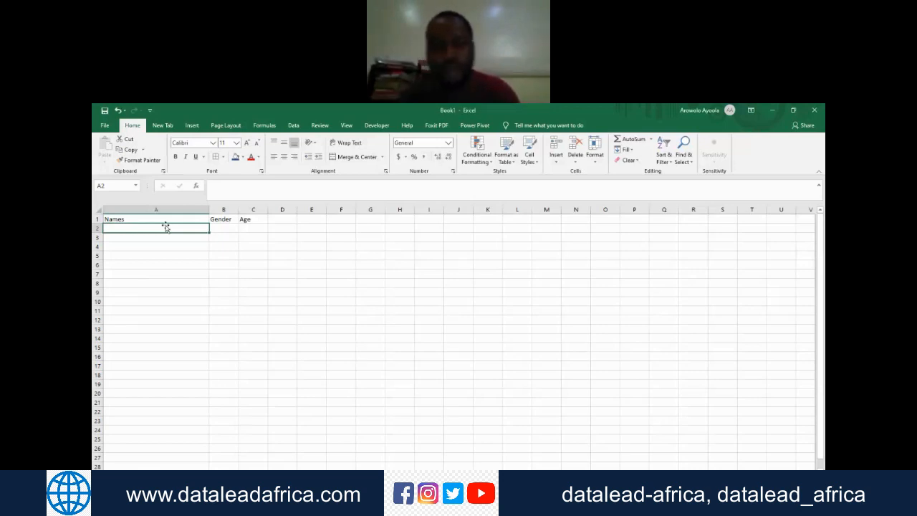
type("Abaka")
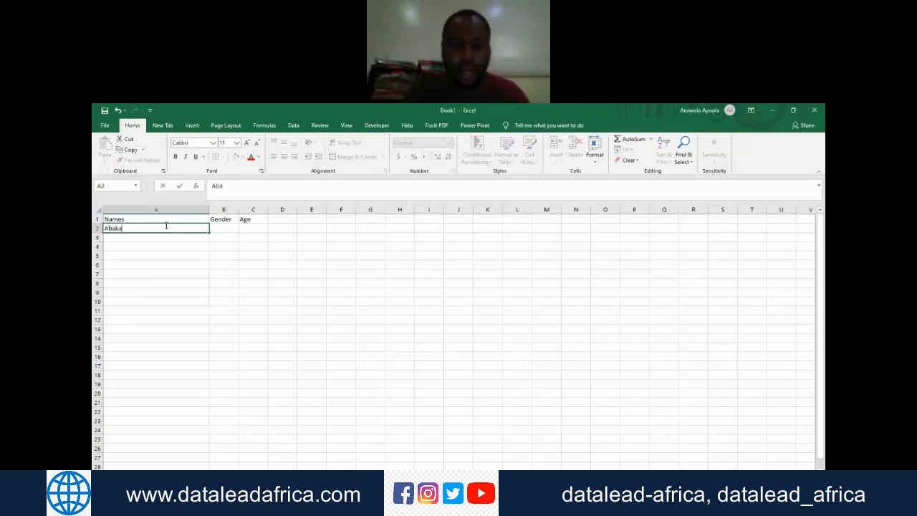
type("r Sani")
key("Return")
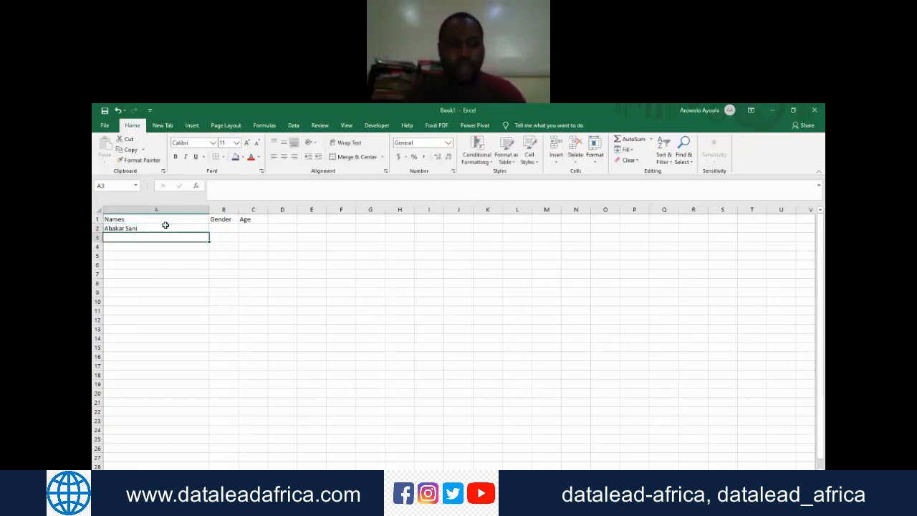
type("Temola")
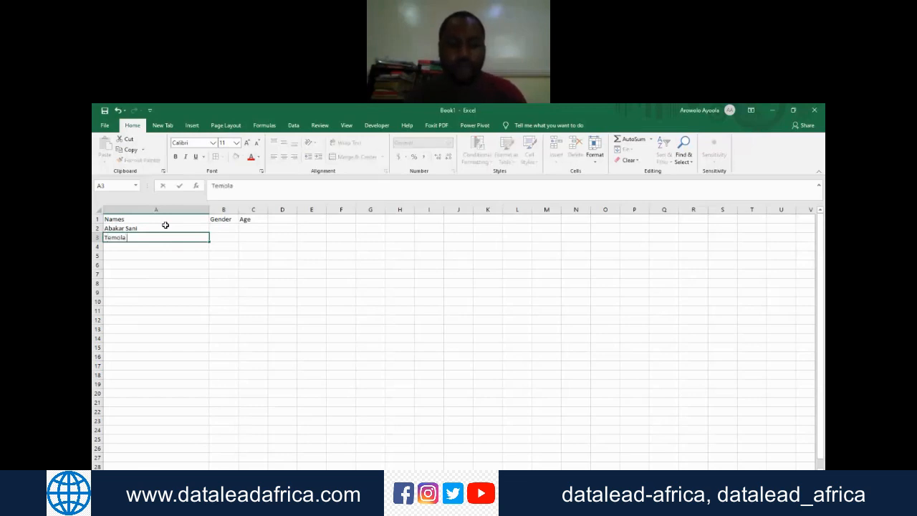
type(" Shehu")
key("Return")
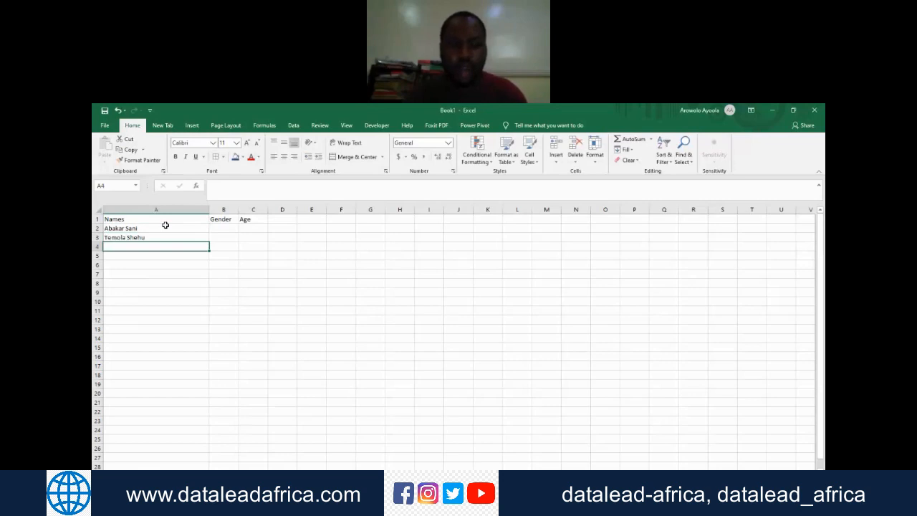
type("Chidieb")
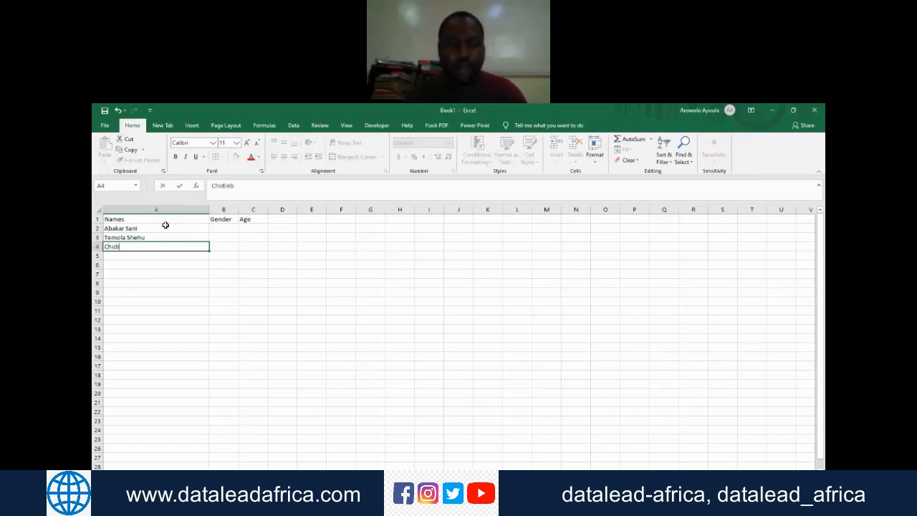
type("ere Ade")
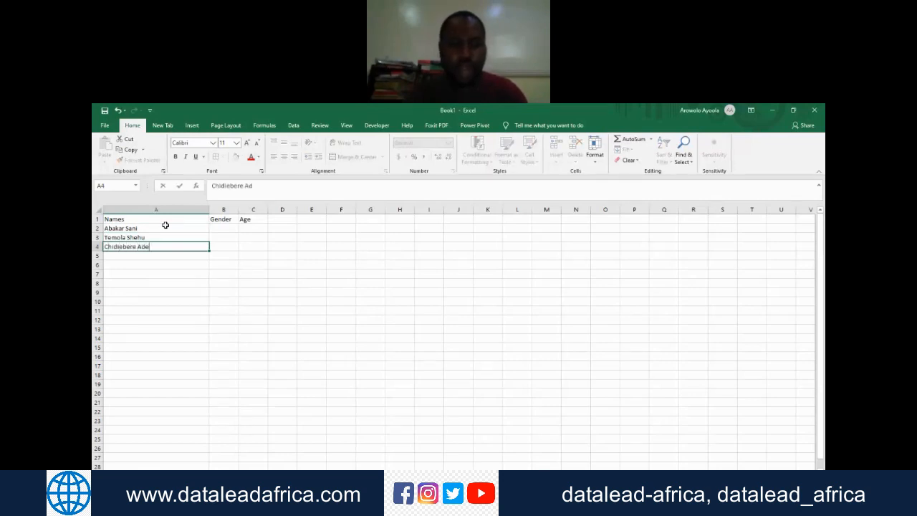
type("goke")
key("Return")
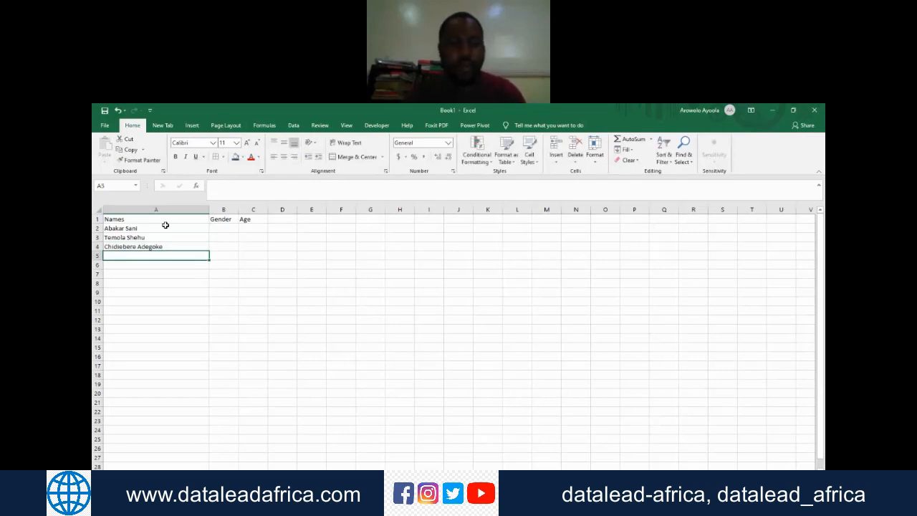
Step: Enter two more people's full names in cells A5 and A6 of the Names column
type("Ken")
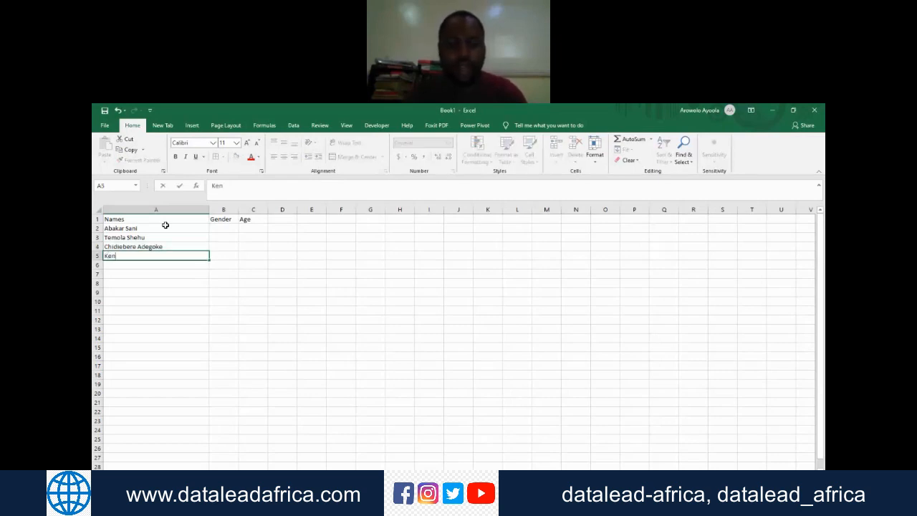
type("yangi")
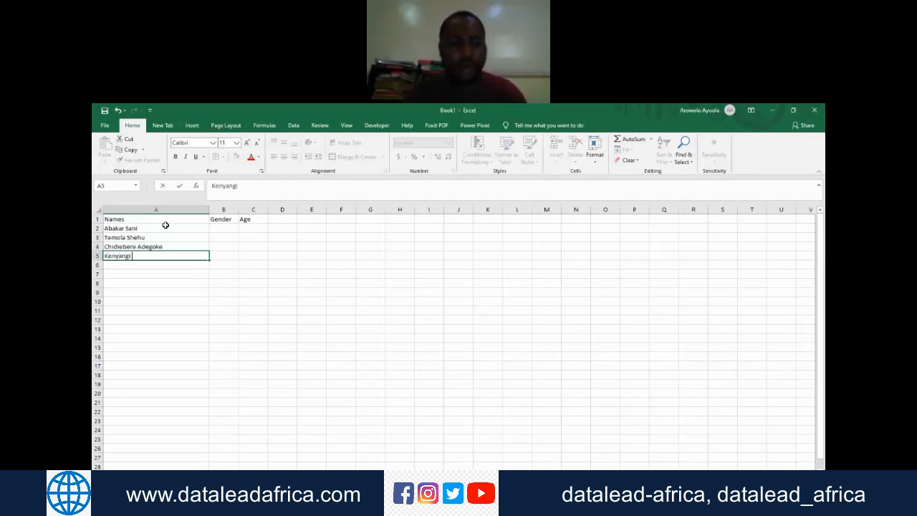
type(" Suleiman")
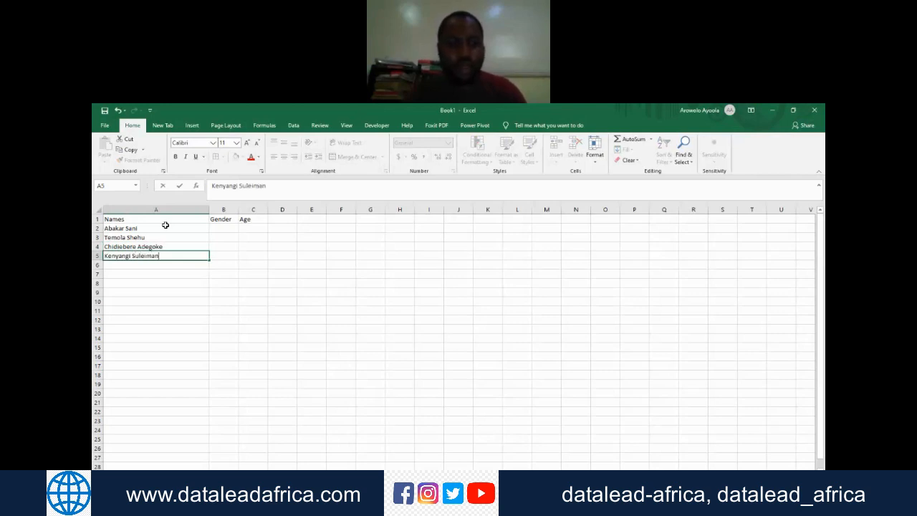
key("Return")
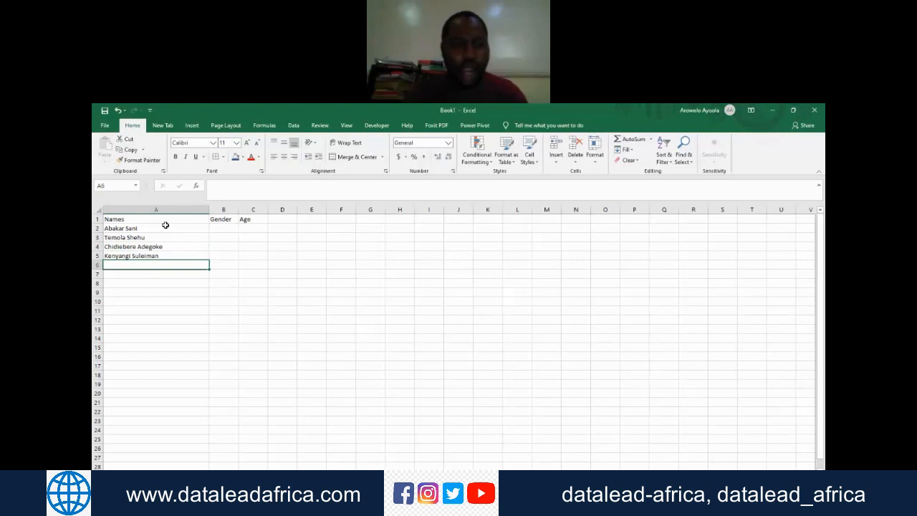
type("Iniobong")
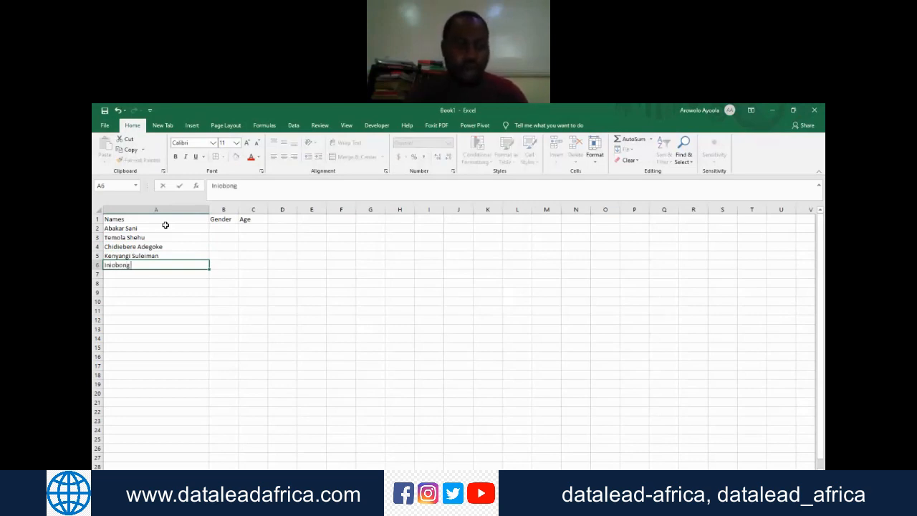
type(" Alanguro")
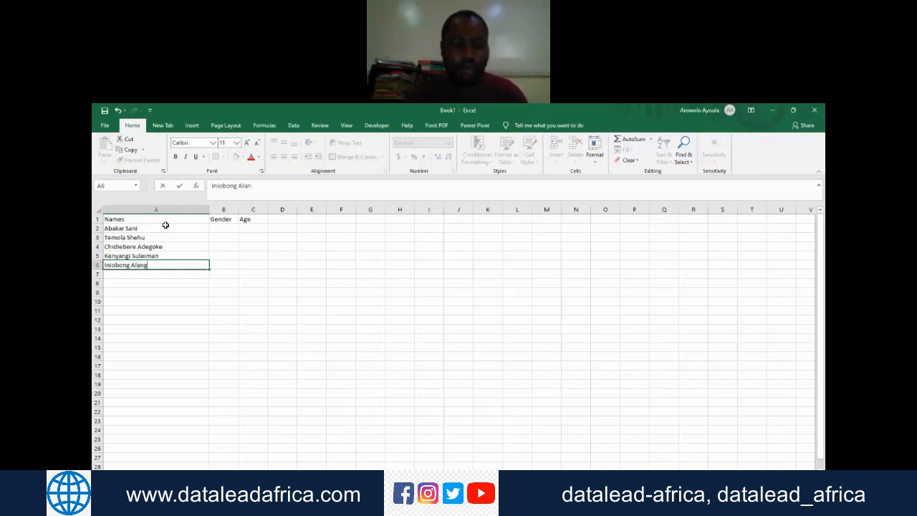
key("Return")
Step: Fill the Gender column in cells B2 to B6 with the inconsistent entries Female, Femal, M, Male and Maley
key("Up")
key("Up")
key("Up")
key("Up")
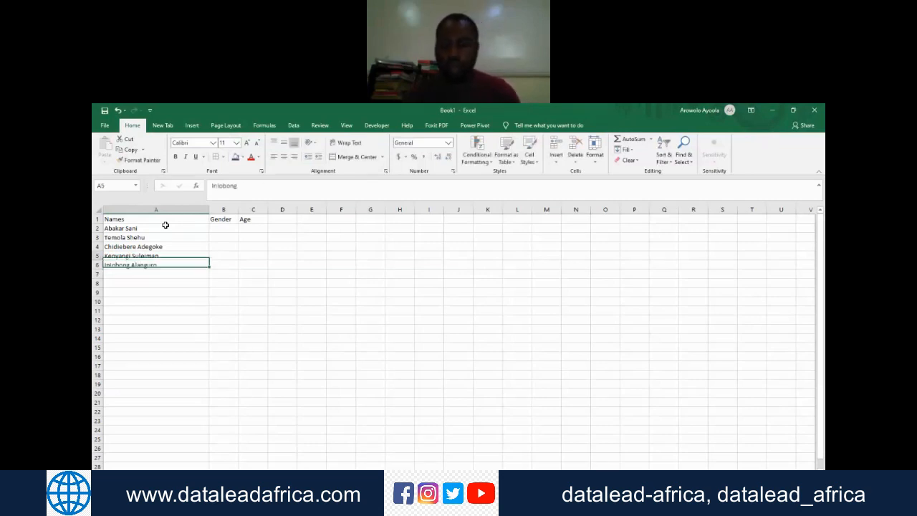
key("Up")
key("Up")
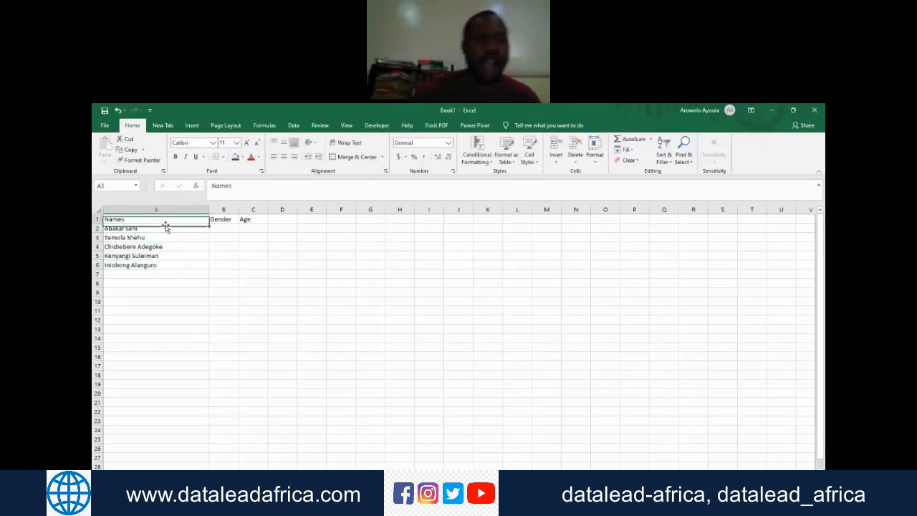
key("Right")
key("Down")
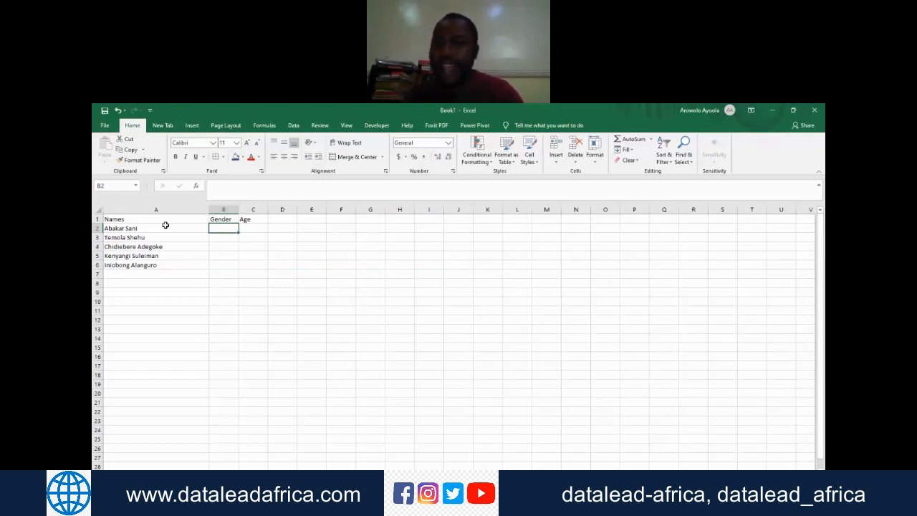
type("Female")
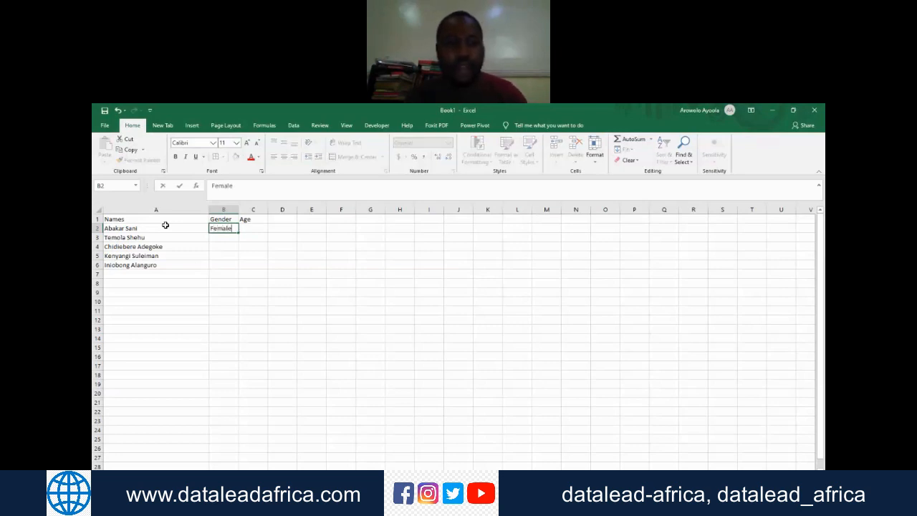
key("Return")
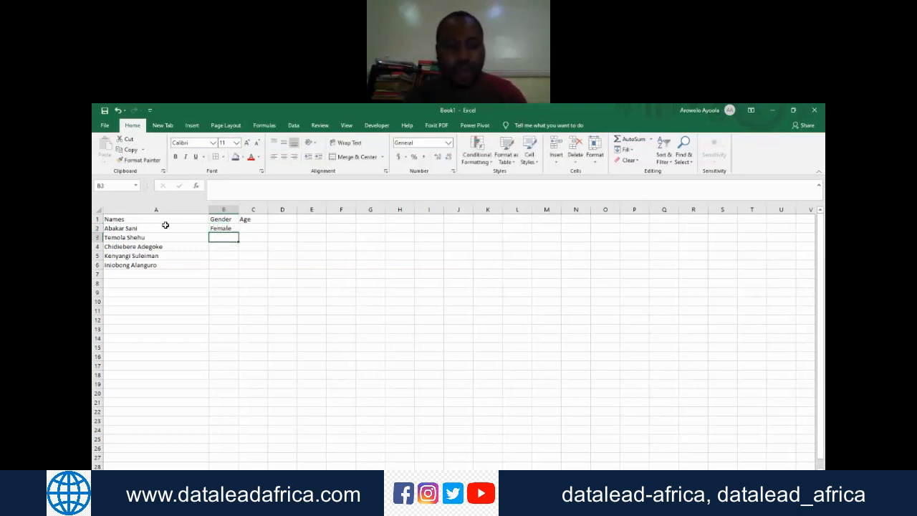
type("Fema")
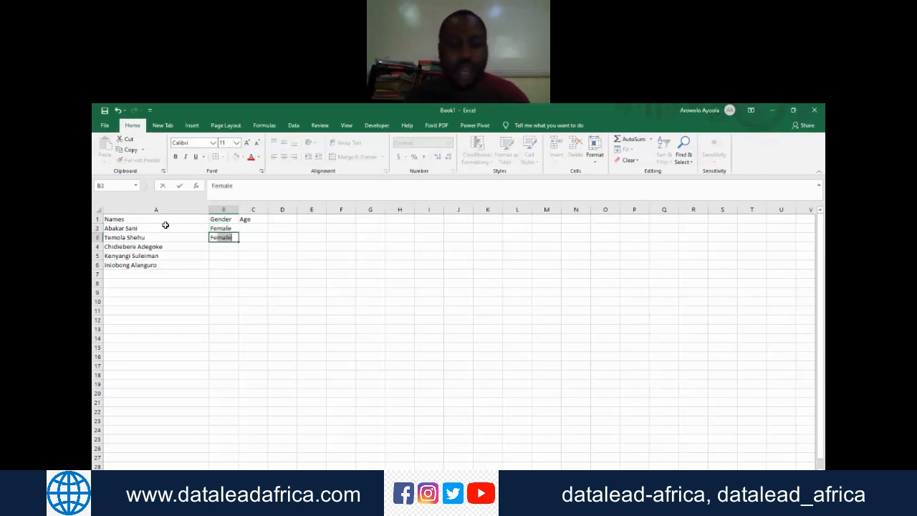
type("l")
key("BackSpace")
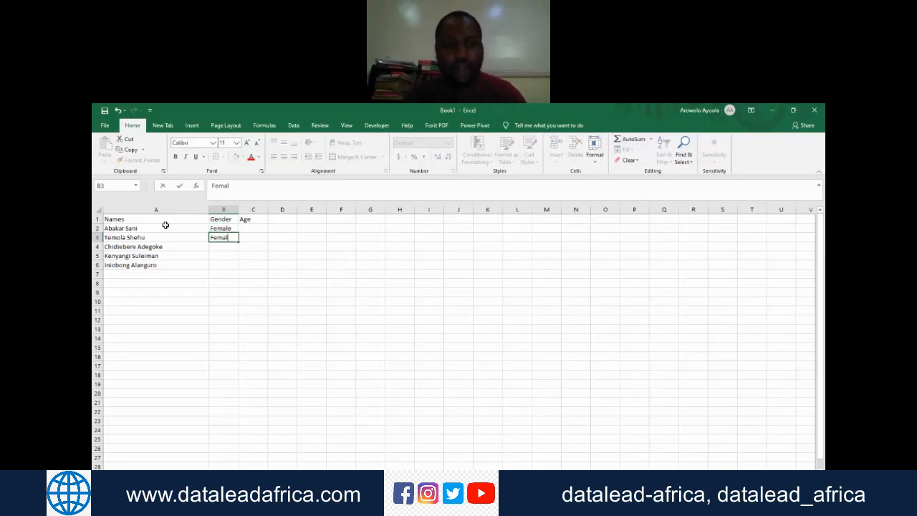
key("Return")
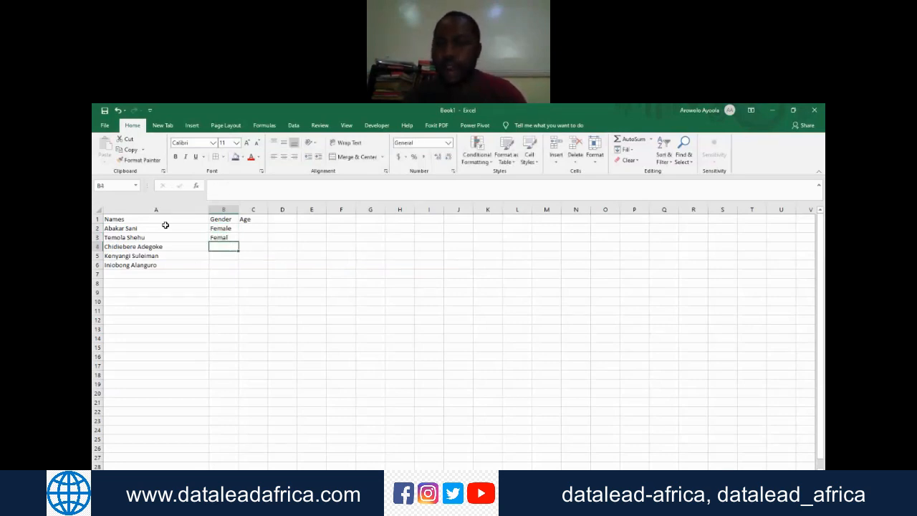
type("M")
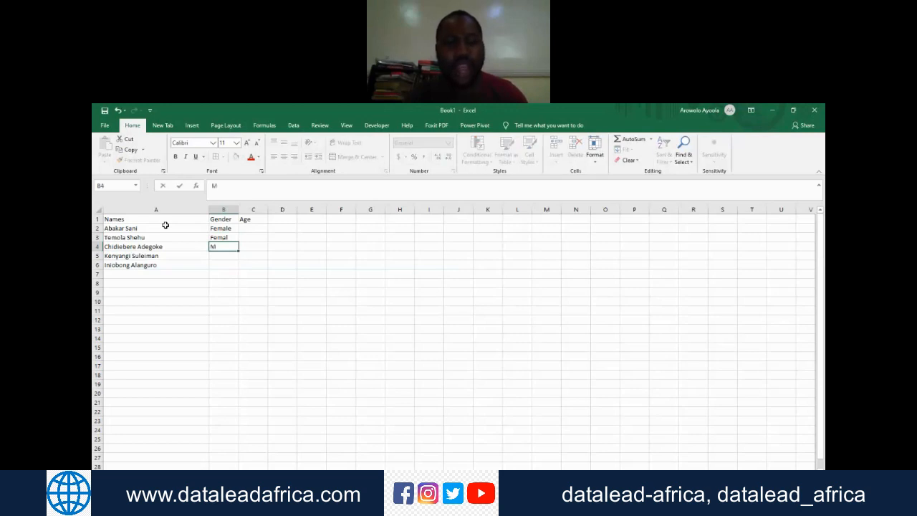
key("Return")
type("Male")
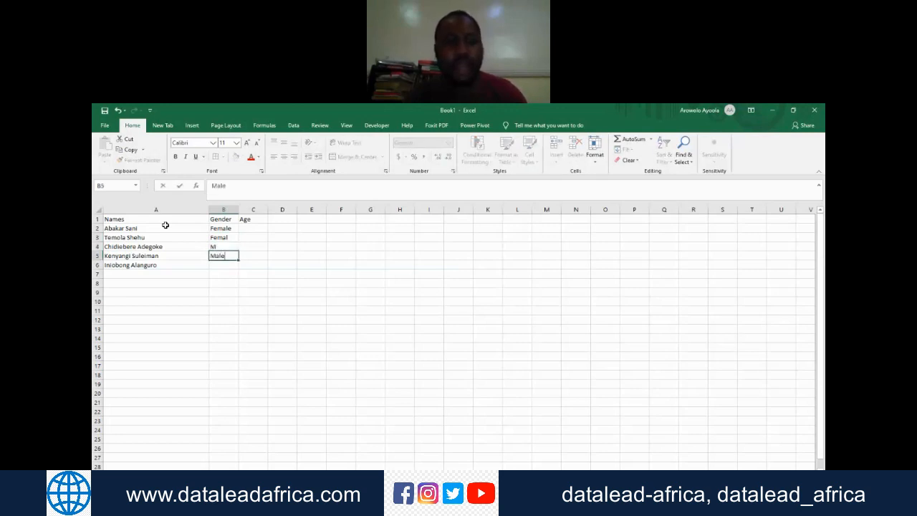
key("Return")
type("Maley")
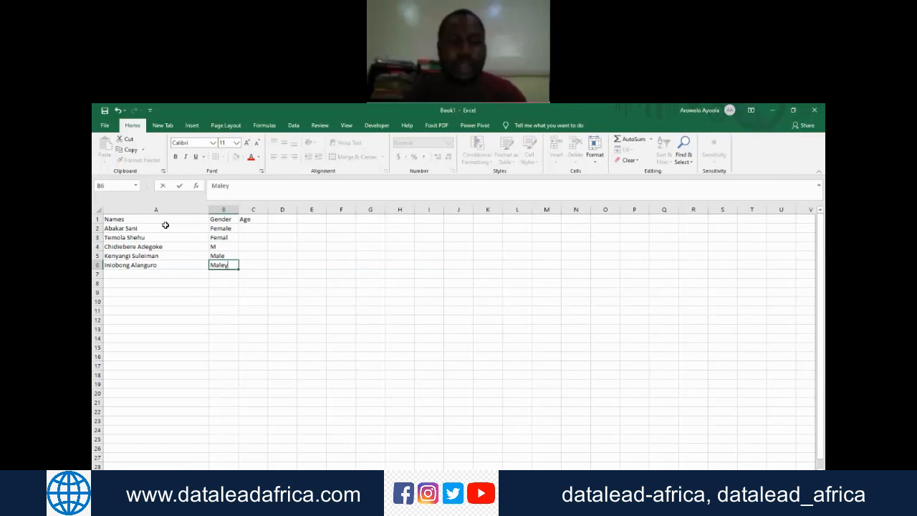
key("Return")
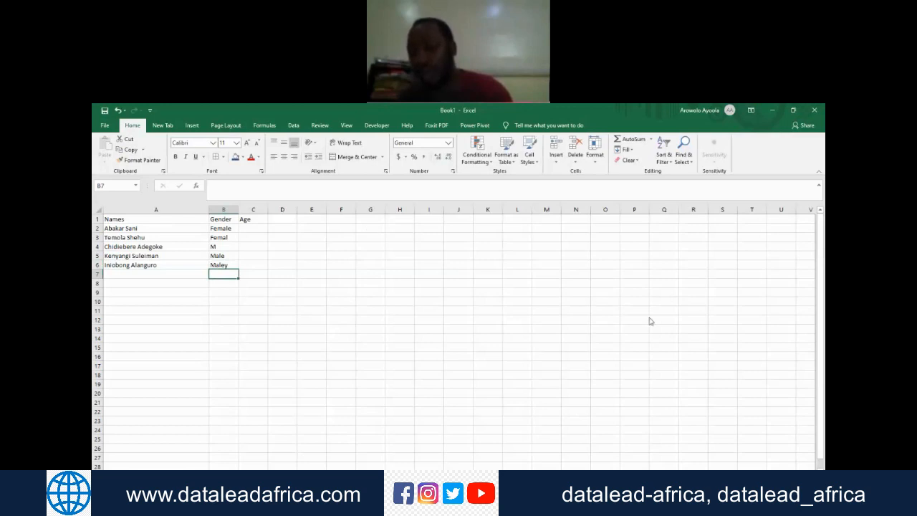
Step: Enter the age 25 in cell C2 and replace it with 18
left_click(670, 342)
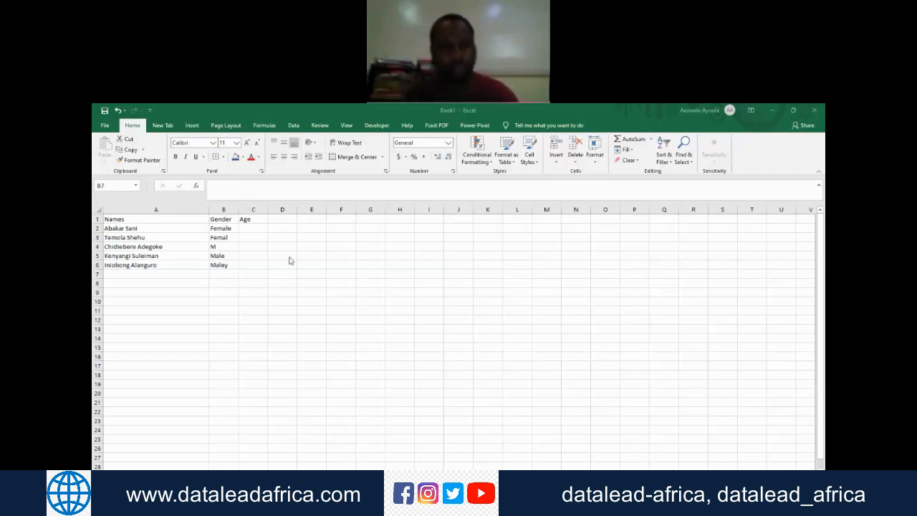
left_click(258, 227)
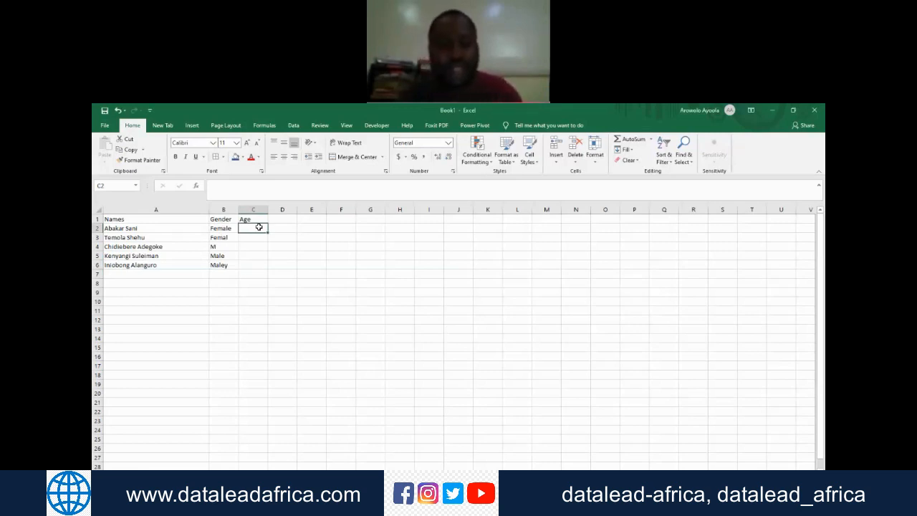
type("1")
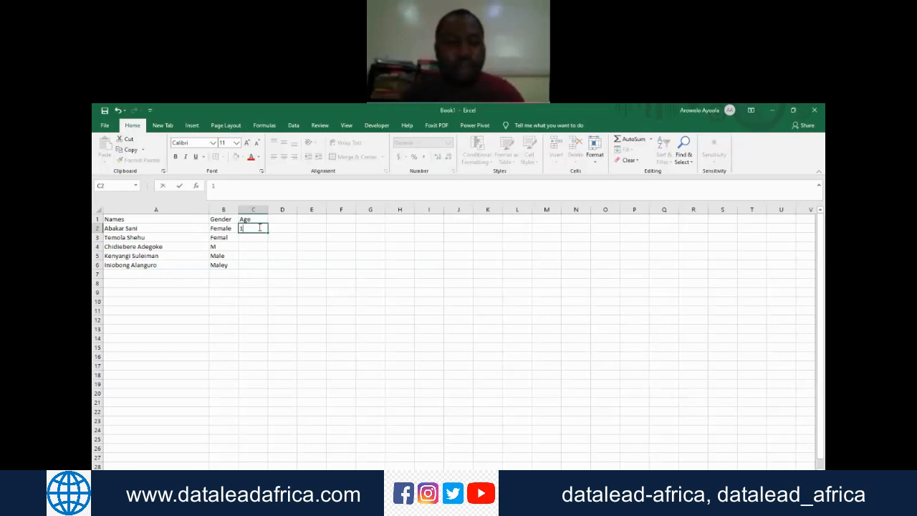
key("BackSpace")
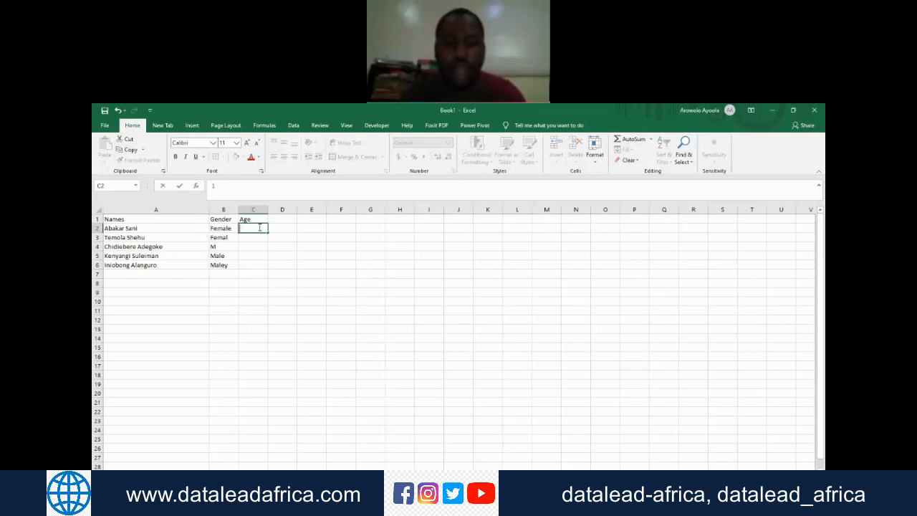
type("25")
key("Return")
left_click(260, 227)
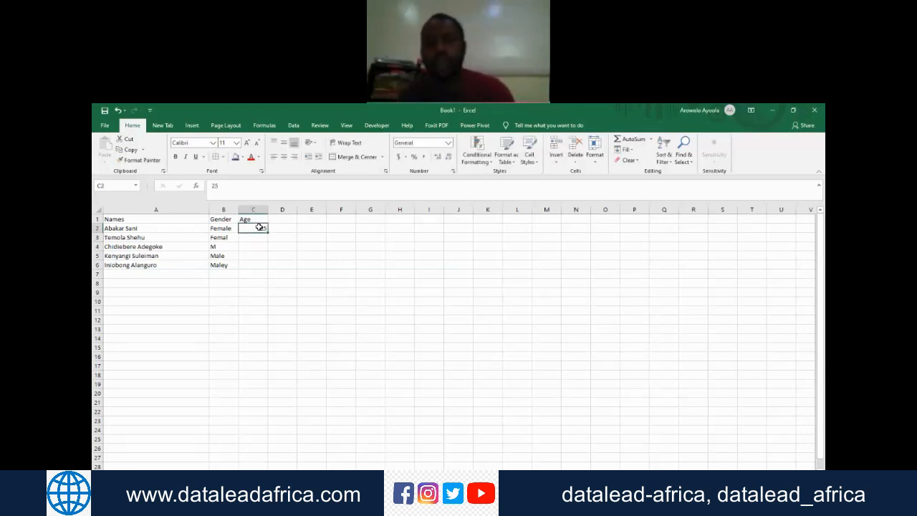
key("BackSpace")
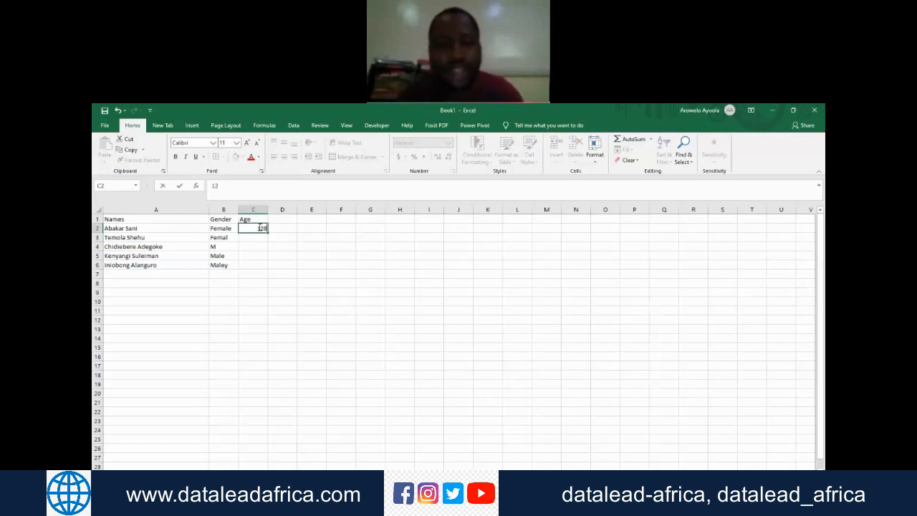
key("Return")
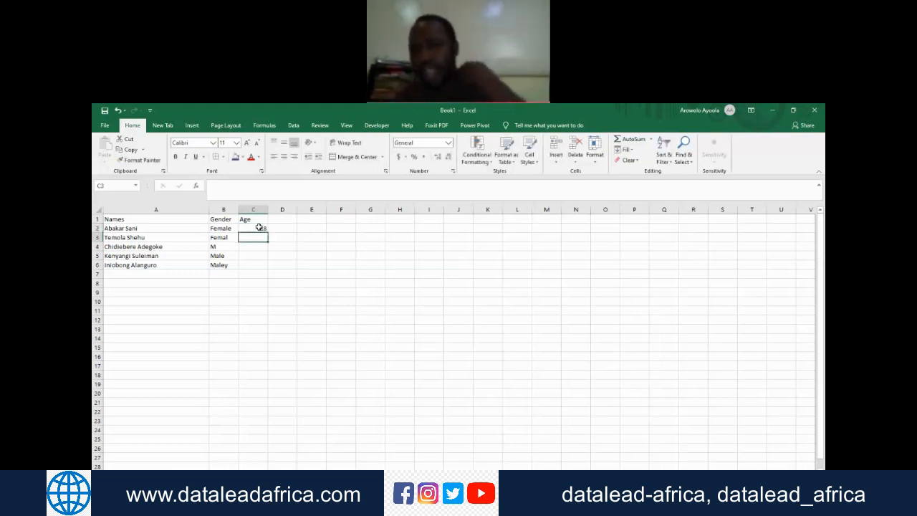
left_click(258, 227)
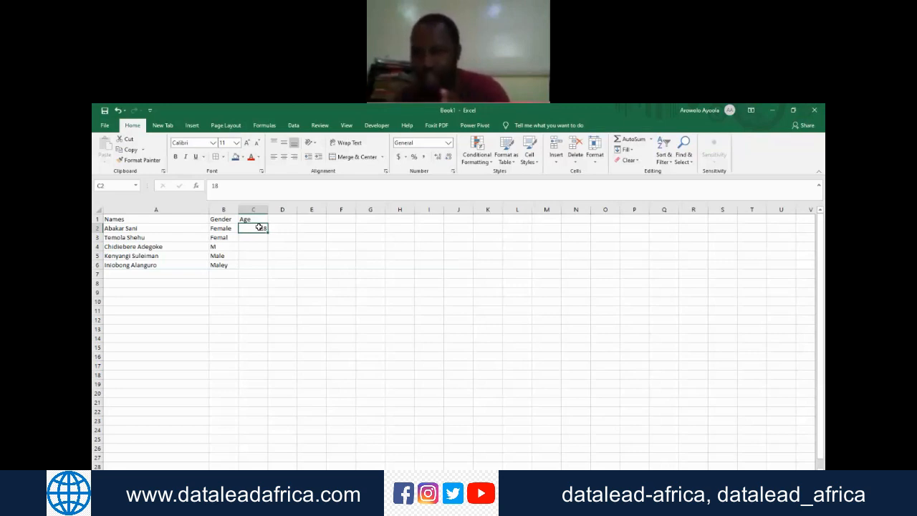
Step: Undo all the entries made in the Age and Gender columns, keeping the headers and names
key("ctrl+z")
key("ctrl+z")
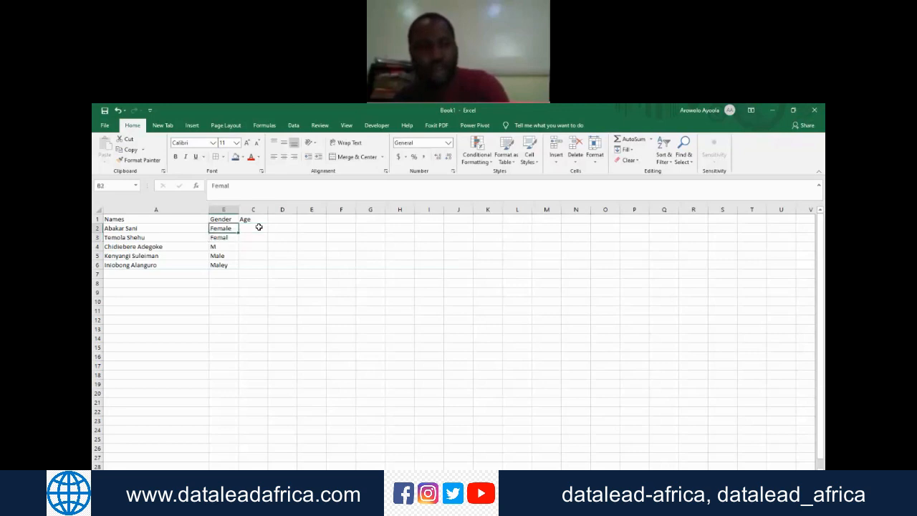
key("ctrl+z")
key("ctrl+z")
key("ctrl+z")
key("ctrl+z")
key("ctrl+z")
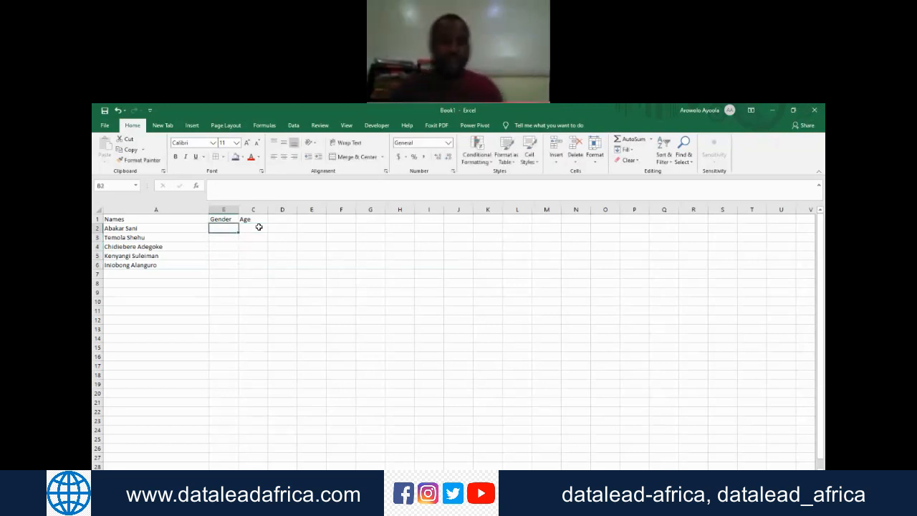
Step: View the Data Validation criteria settings for cell B2 and close the dialog without applying a rule
left_click(294, 126)
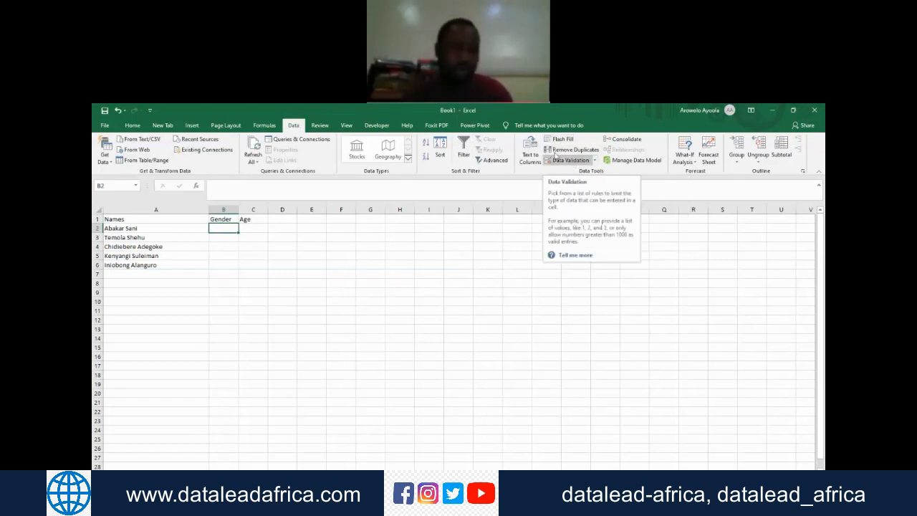
left_click(598, 114)
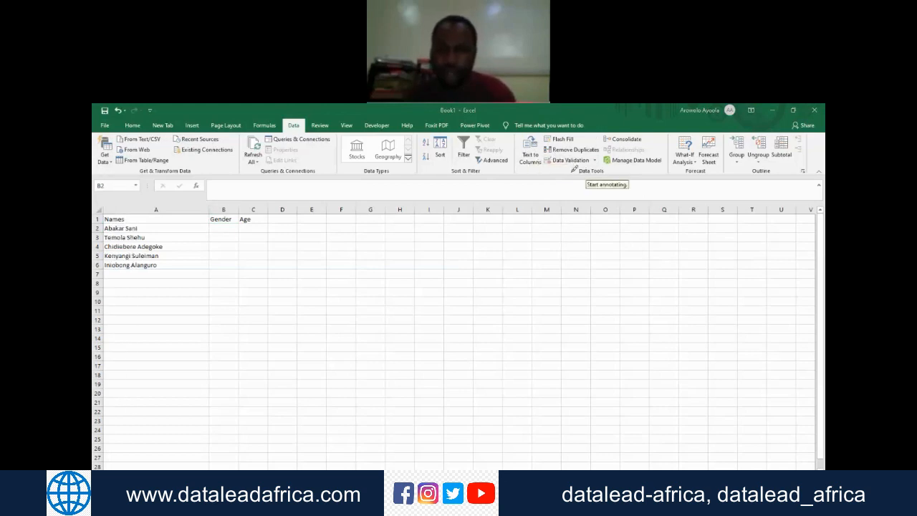
mouse_move(513, 154)
left_mouse_down()
mouse_move(615, 149)
mouse_move(544, 200)
mouse_move(496, 159)
mouse_move(523, 149)
left_mouse_up()
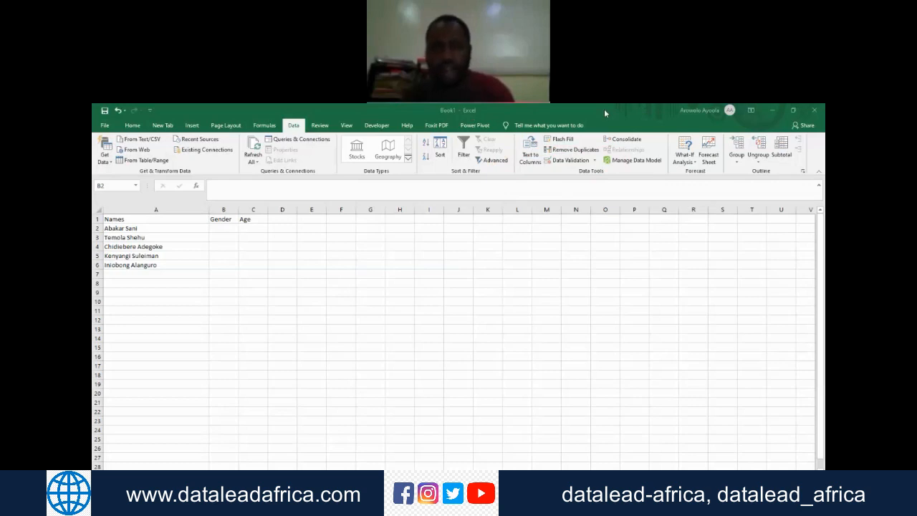
left_click(568, 160)
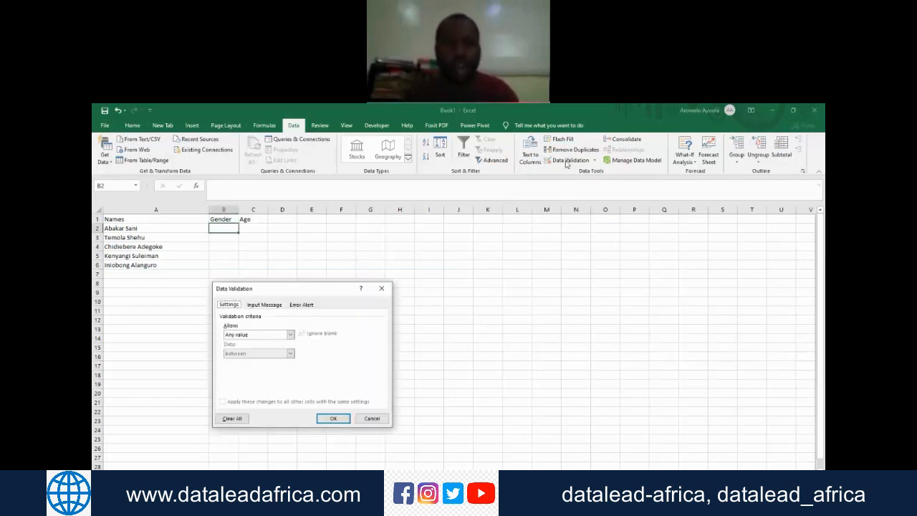
left_click_drag(270, 288, 399, 232)
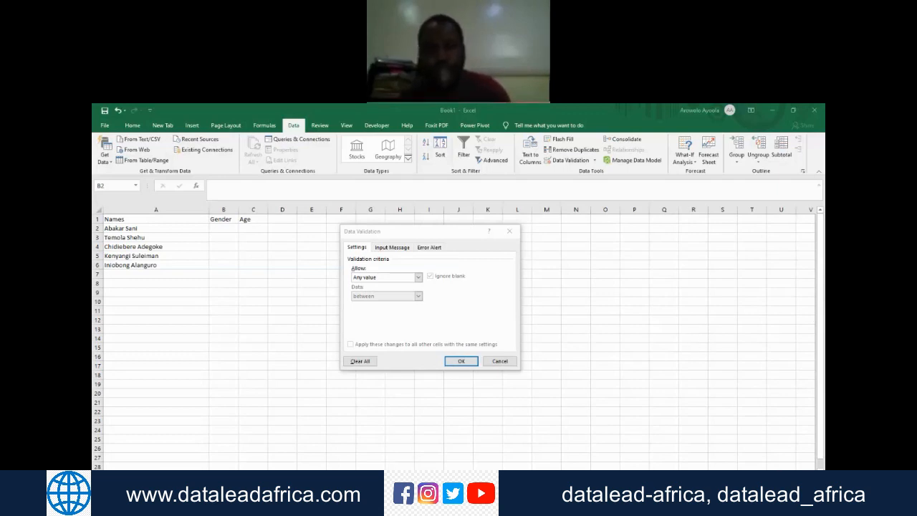
left_click(510, 231)
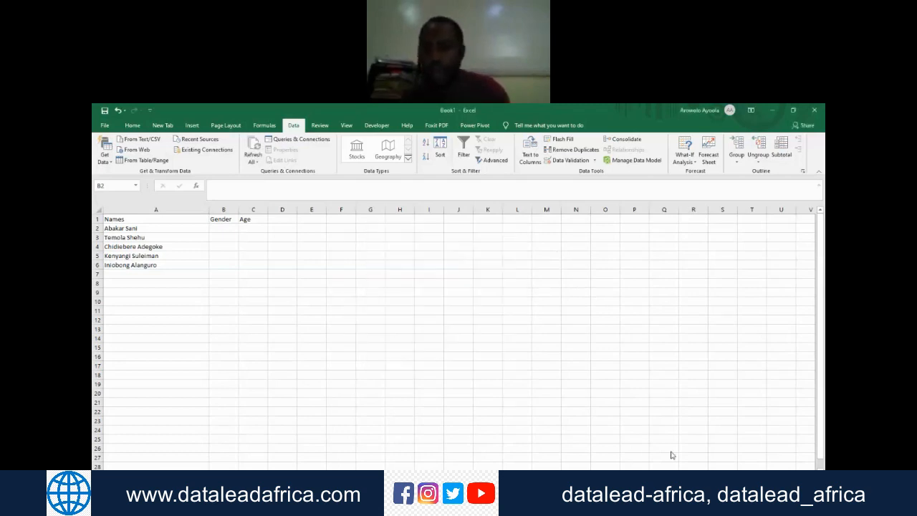
scroll(458, 337, "up", 6)
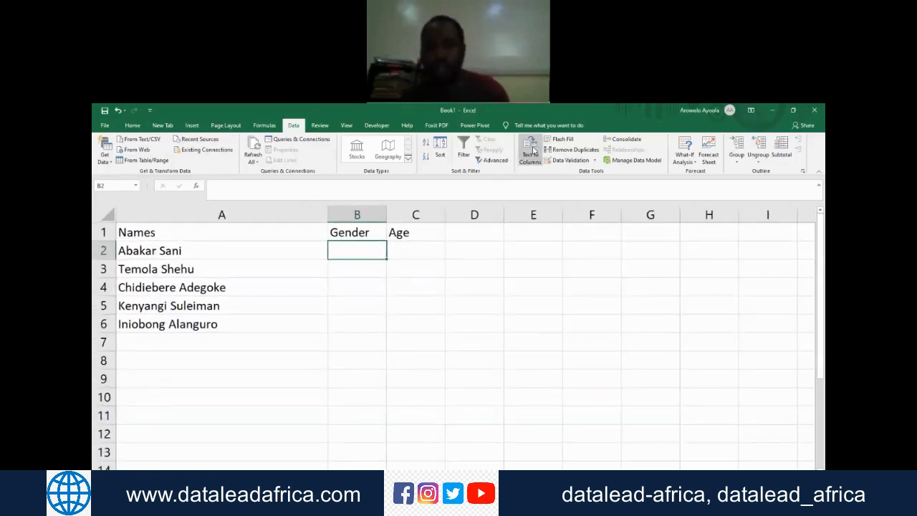
Step: Examine the value types that a Data Validation rule on cell B2 can allow, and close the dialog without choosing one
left_click(568, 160)
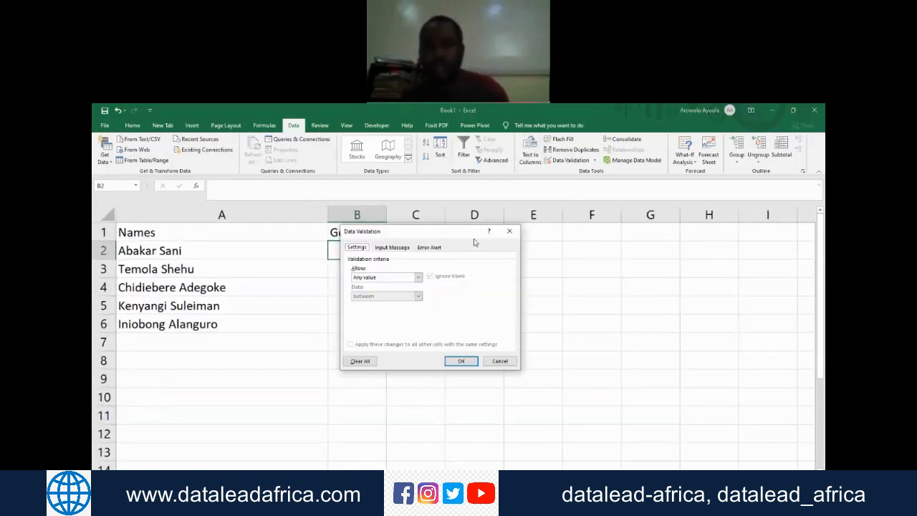
left_click_drag(399, 233, 519, 275)
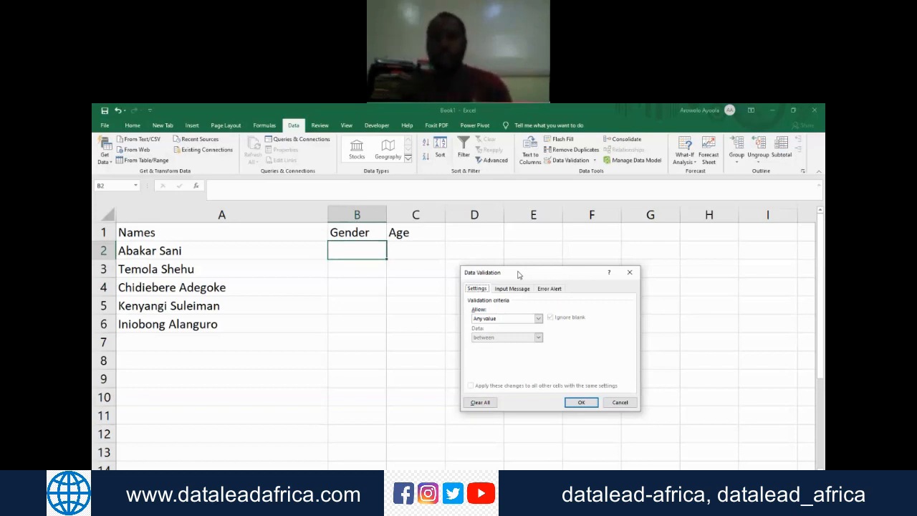
left_click(539, 319)
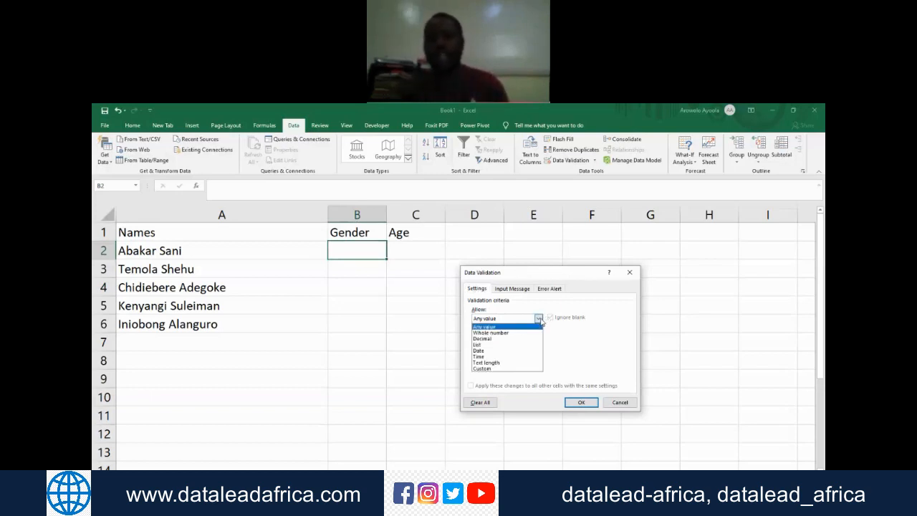
left_click(539, 320)
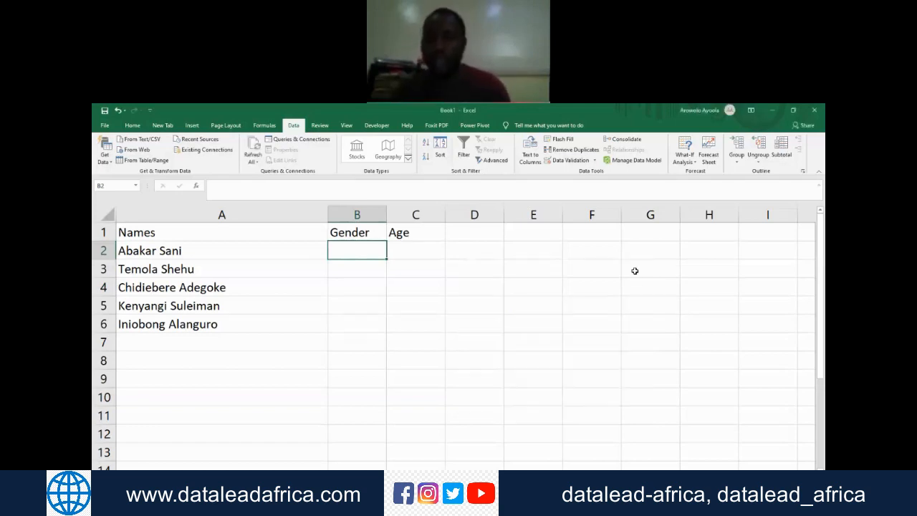
left_click(633, 272)
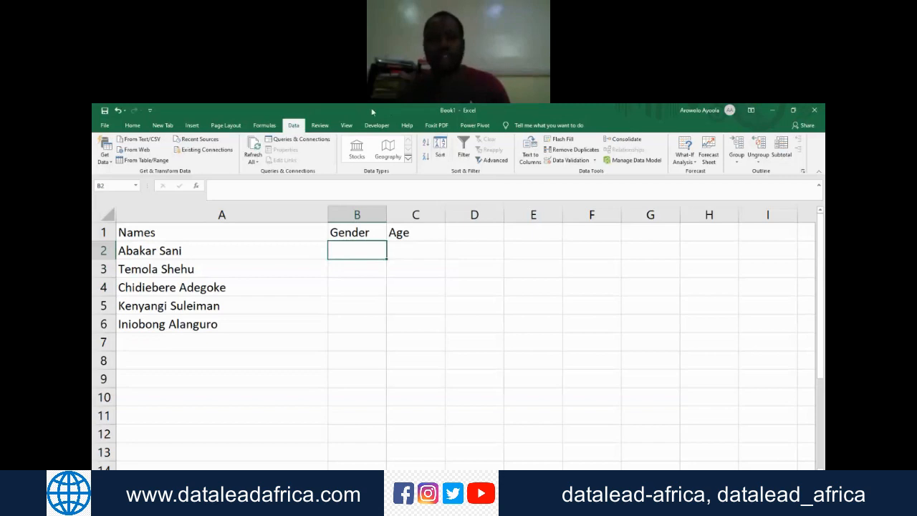
Step: Collapse the ribbon, show the Data commands temporarily, and pin the ribbon open again
double_click(291, 125)
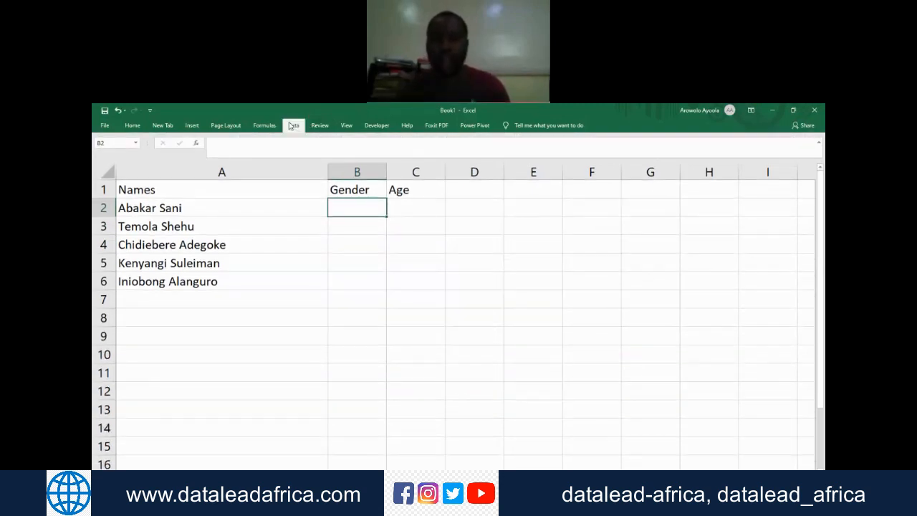
left_click(291, 125)
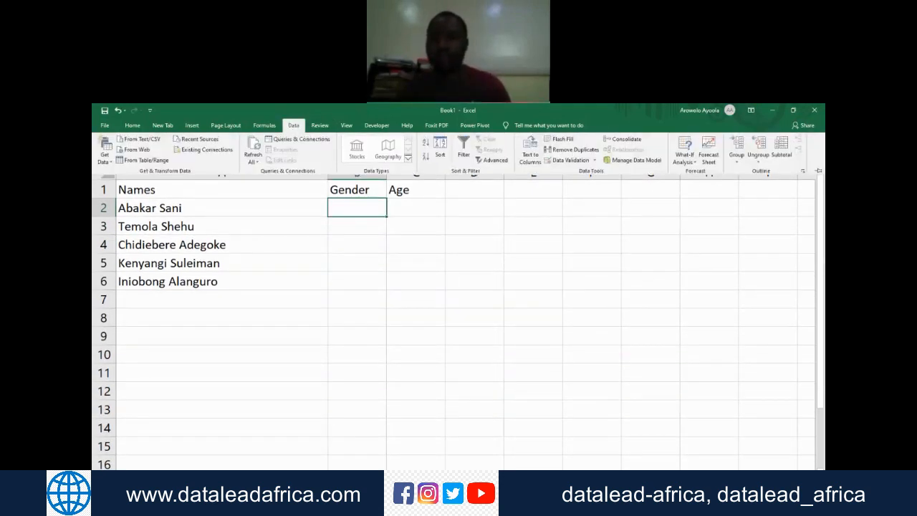
left_click(609, 159)
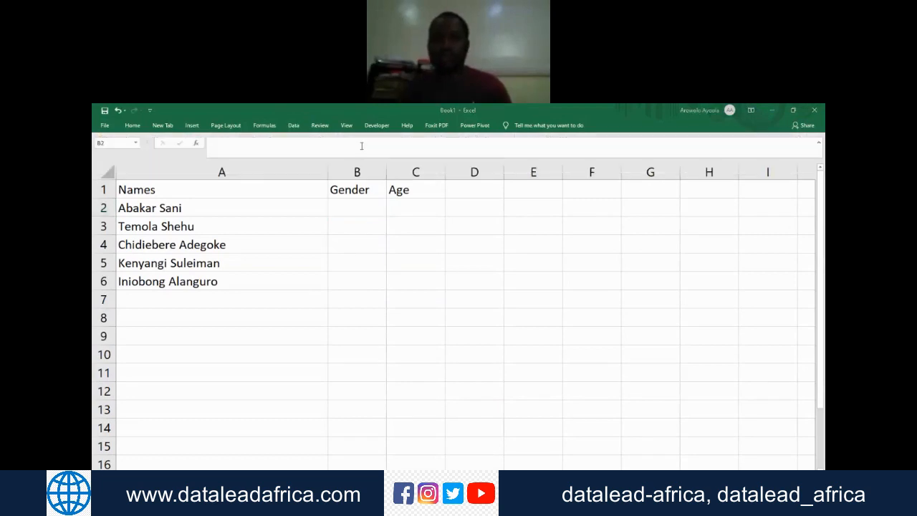
left_click(300, 129)
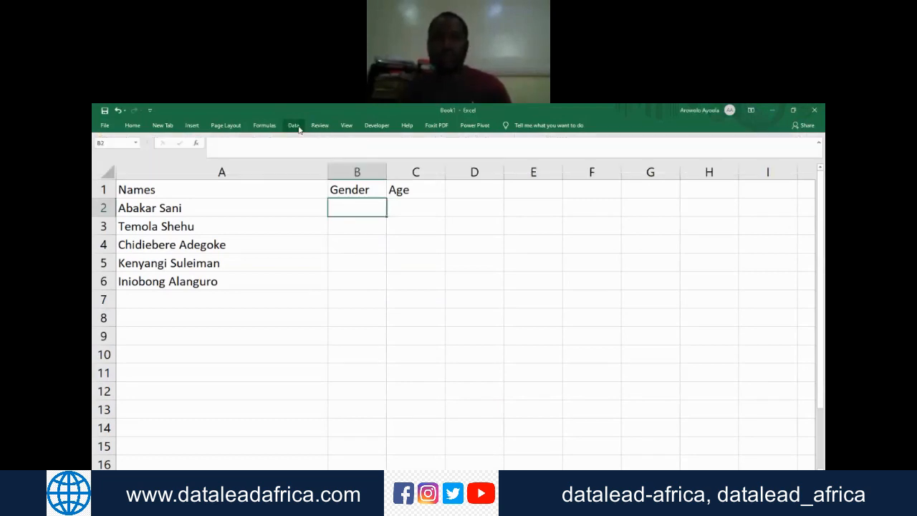
left_click(294, 125)
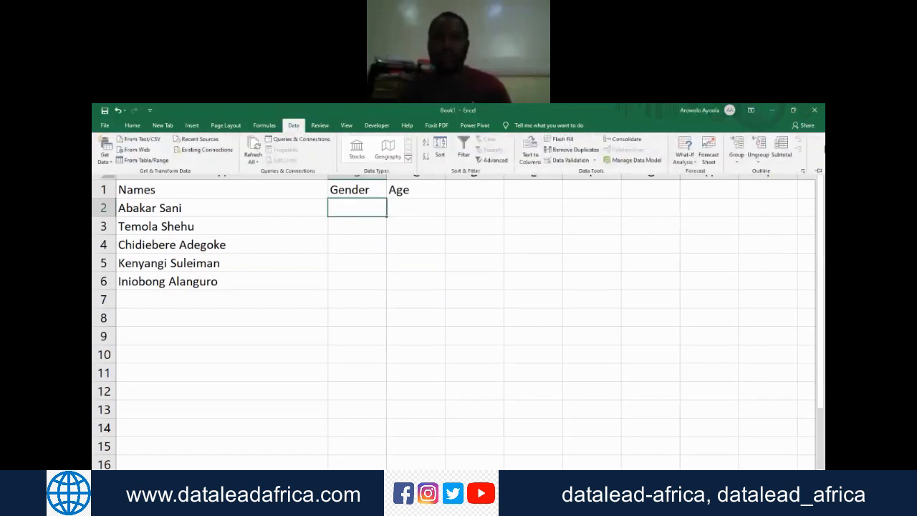
left_click(819, 171)
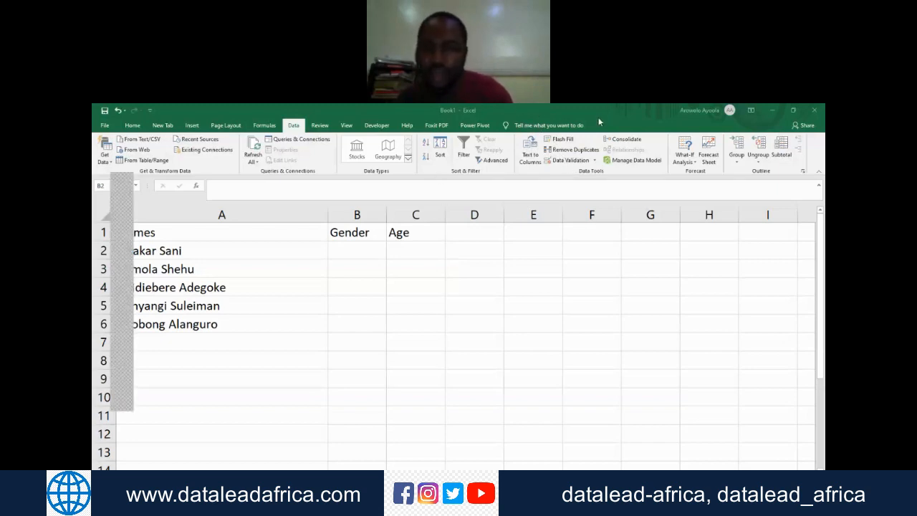
mouse_move(541, 156)
left_mouse_down()
mouse_move(609, 151)
mouse_move(552, 191)
mouse_move(526, 154)
mouse_move(569, 187)
left_mouse_up()
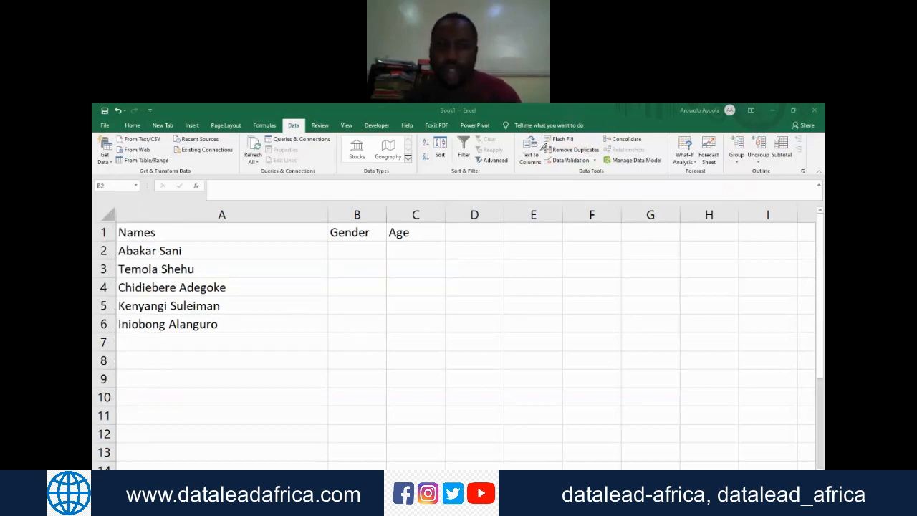
mouse_move(533, 162)
left_mouse_down()
mouse_move(607, 165)
mouse_move(606, 141)
mouse_move(549, 129)
mouse_move(503, 171)
mouse_move(591, 175)
mouse_move(600, 164)
left_mouse_up()
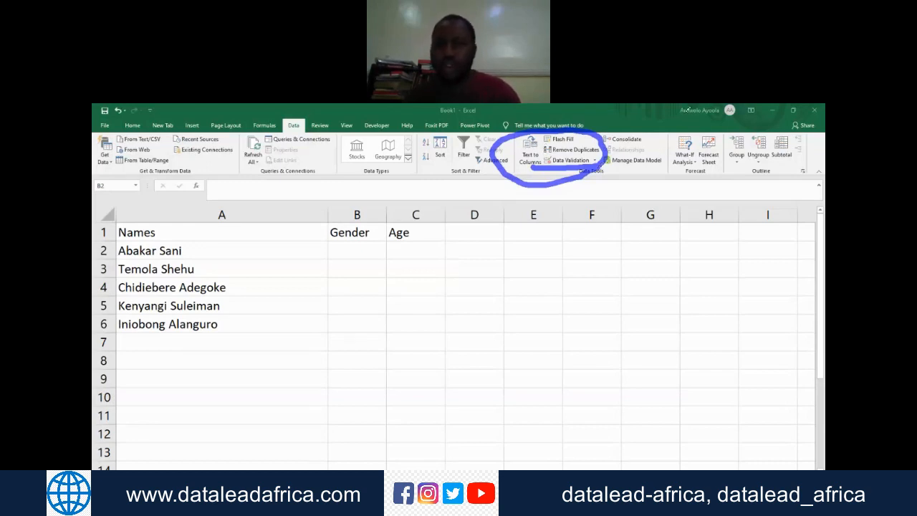
left_click(609, 124)
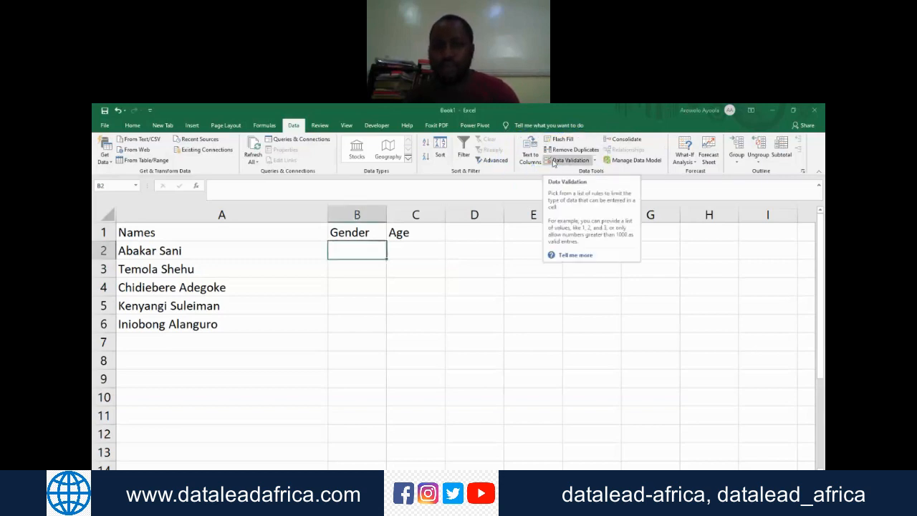
Step: Open the Data Validation settings for cell B2 and move the dialog just below the cell
left_click(556, 161)
left_click_drag(519, 273, 364, 294)
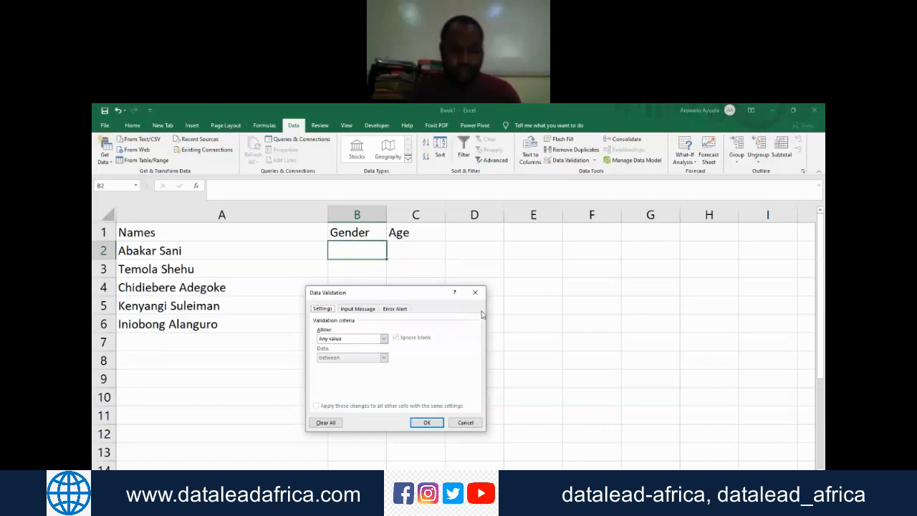
left_click(445, 111)
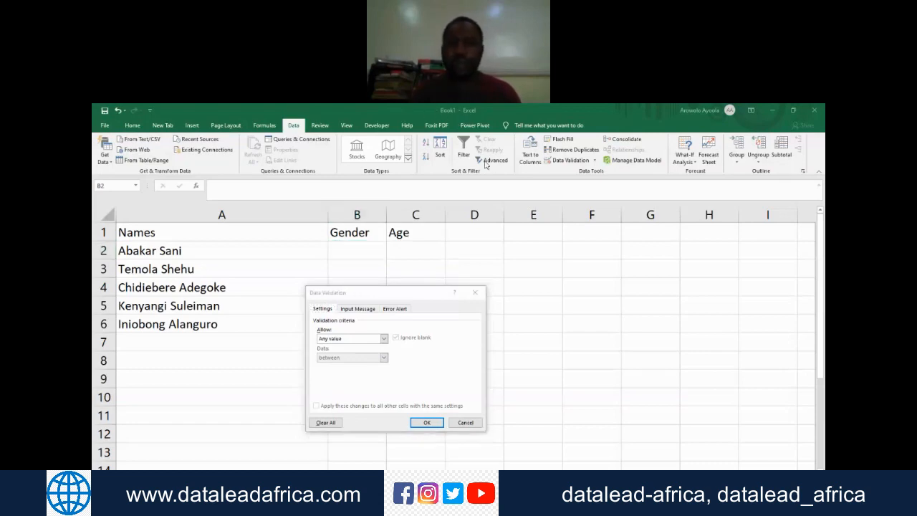
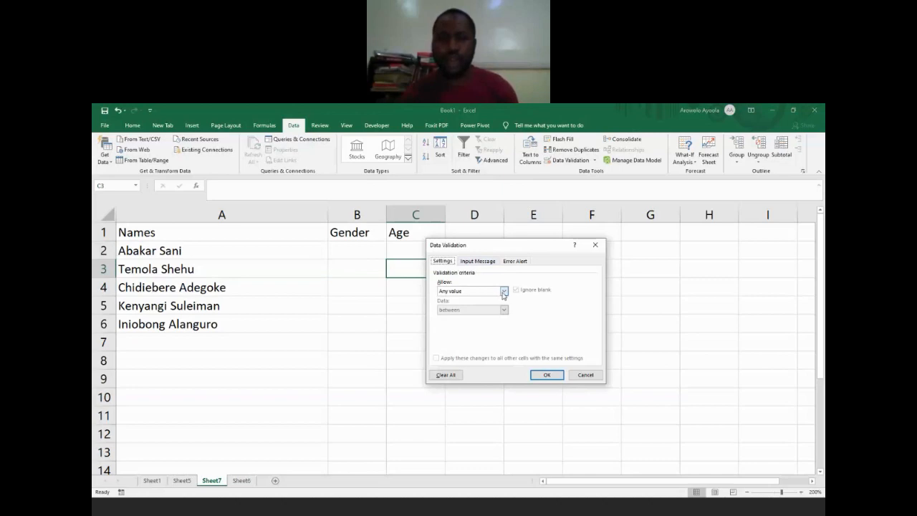
left_click(503, 291)
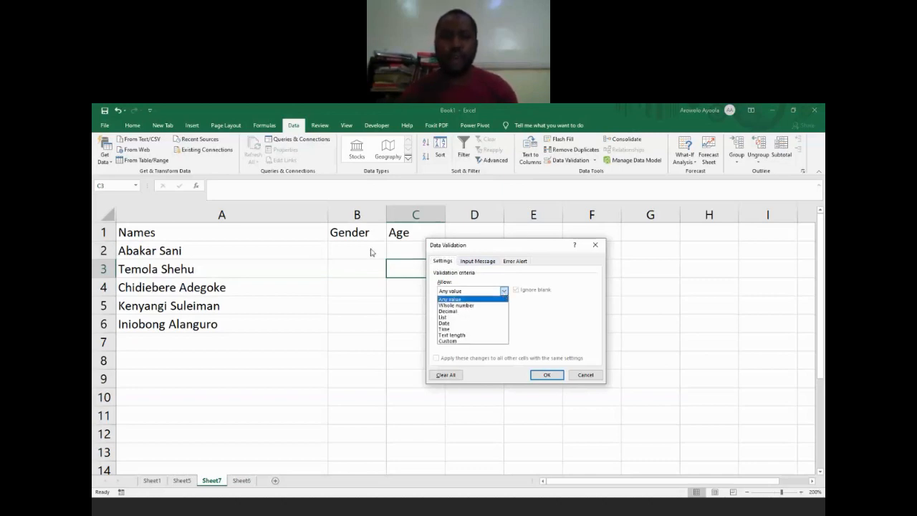
left_click(347, 242)
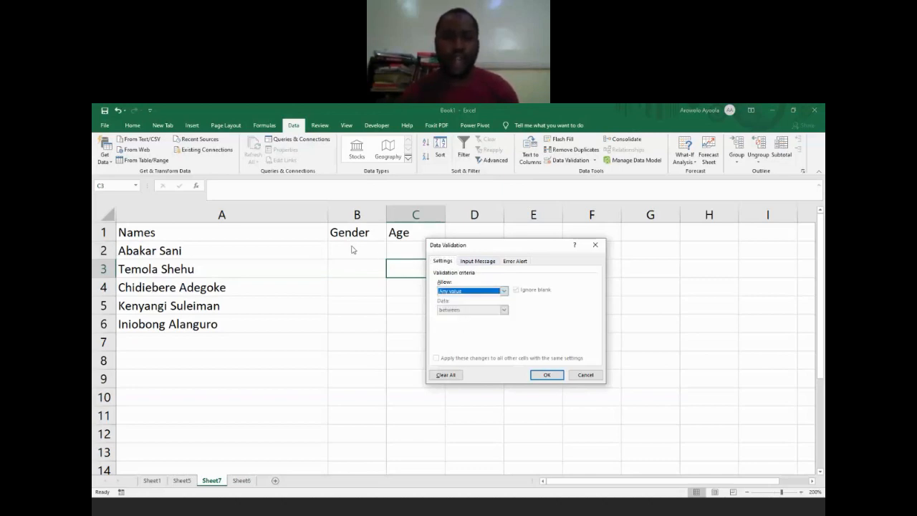
left_click(588, 244)
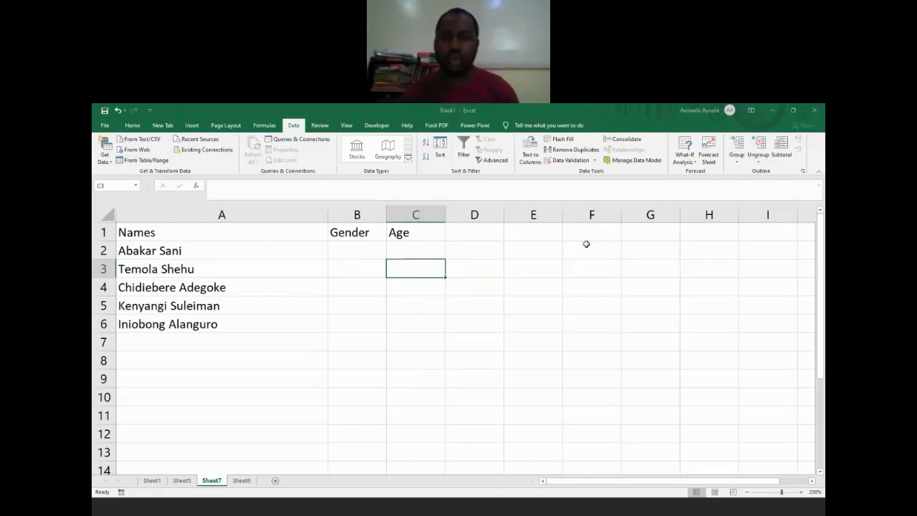
Step: Restrict cell B2 with a List validation rule whose source is "Female, Male", moving the dialog away from the table
left_click(363, 250)
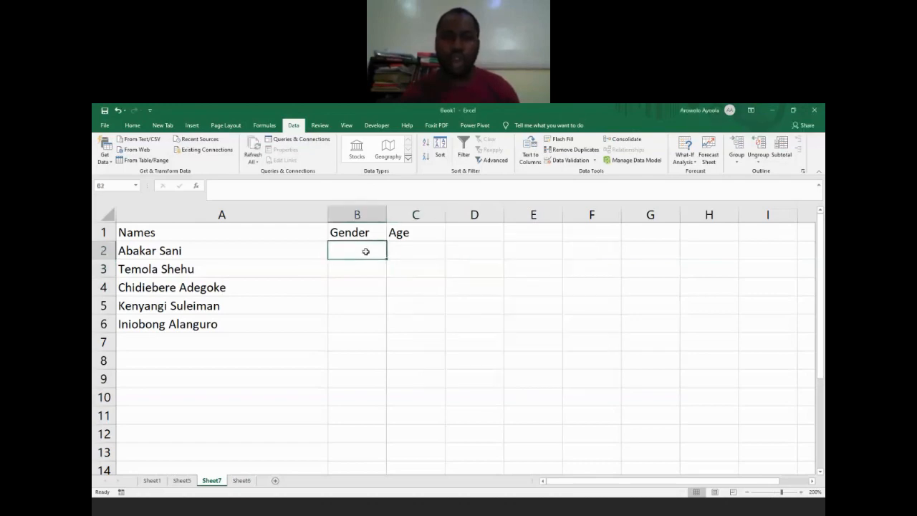
left_click(566, 159)
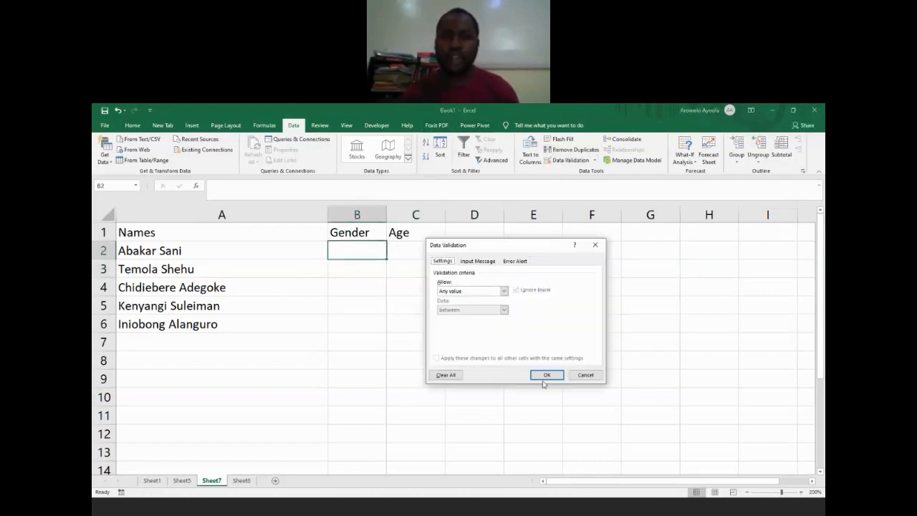
left_click(504, 292)
left_click(485, 319)
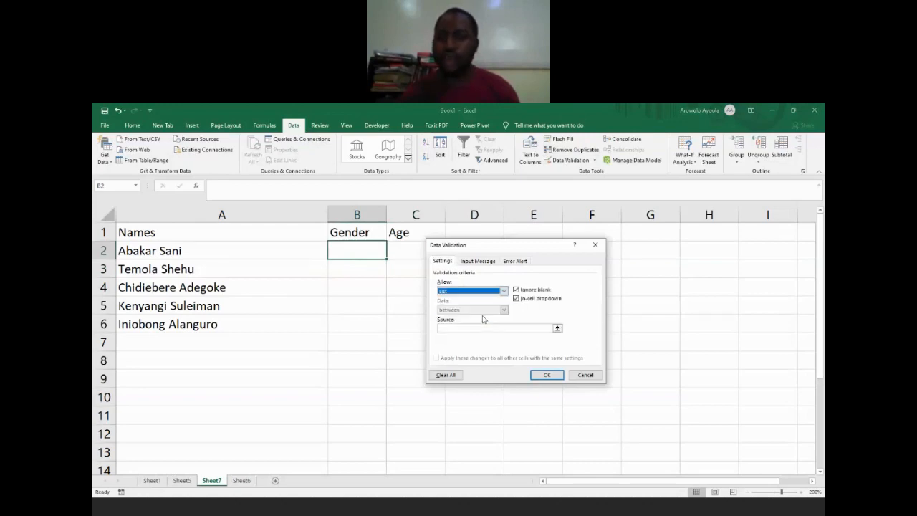
left_click_drag(477, 247, 627, 208)
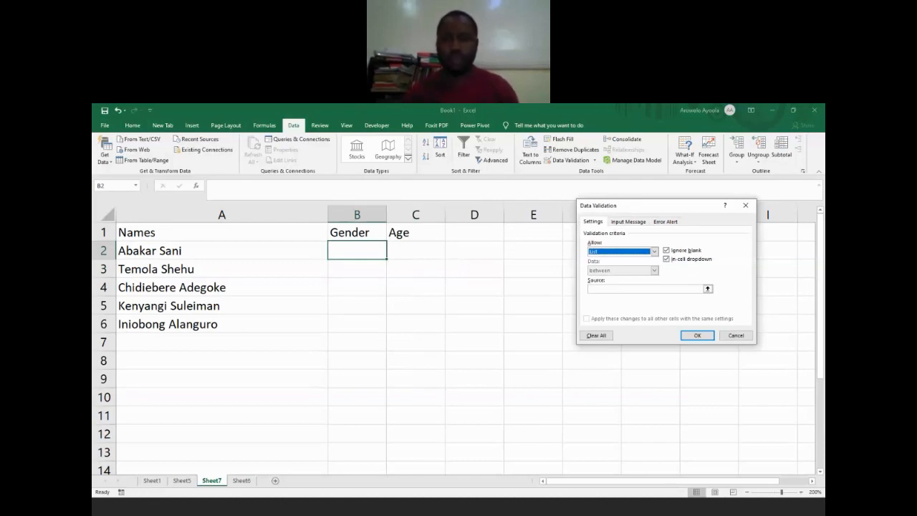
left_click(573, 112)
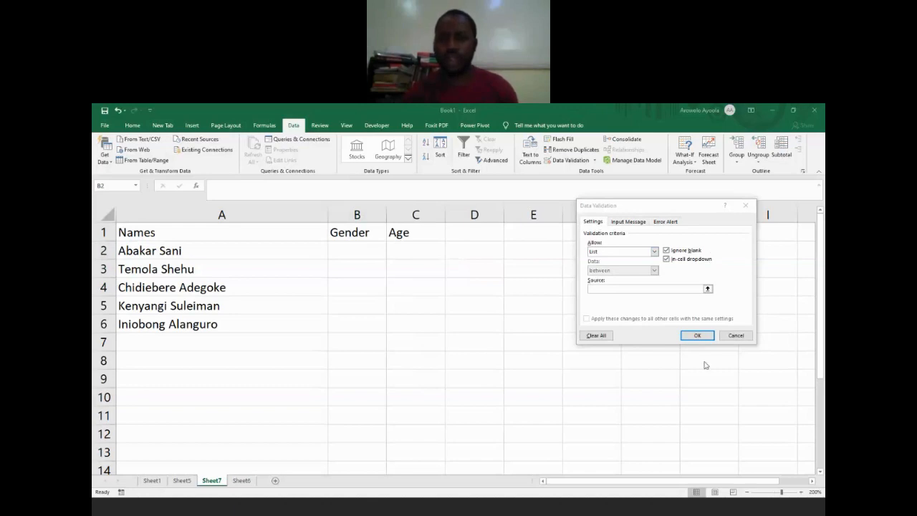
left_click(612, 290)
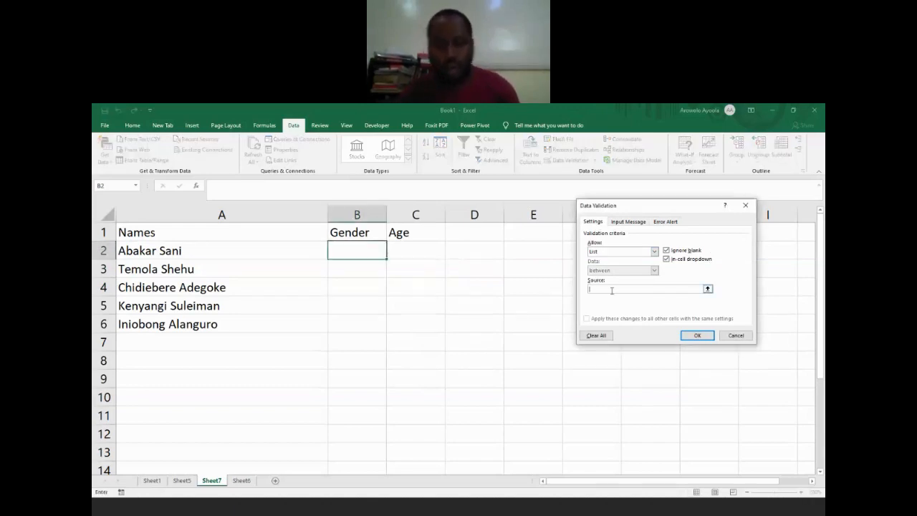
type("Female")
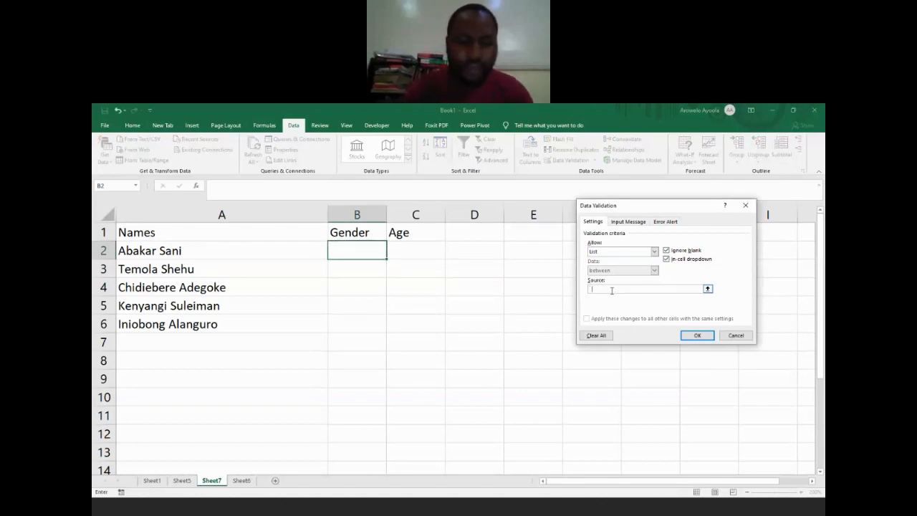
type(",")
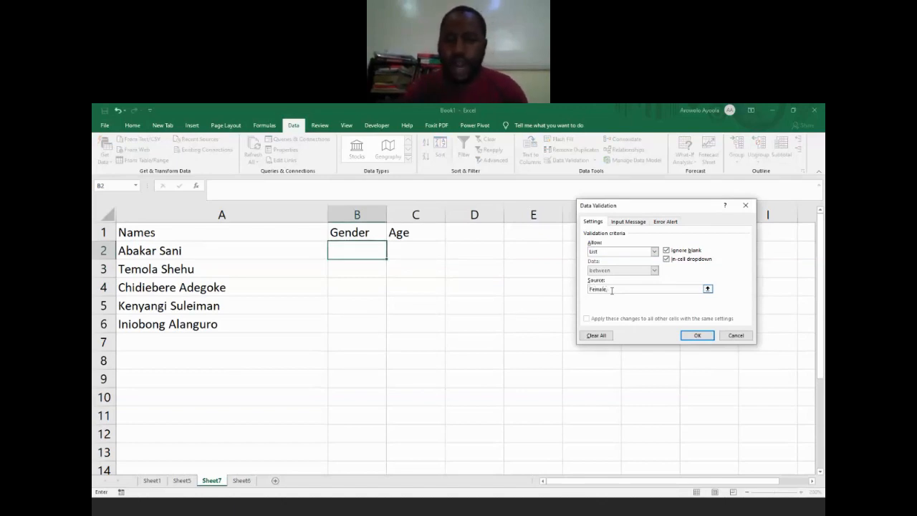
type(" Male")
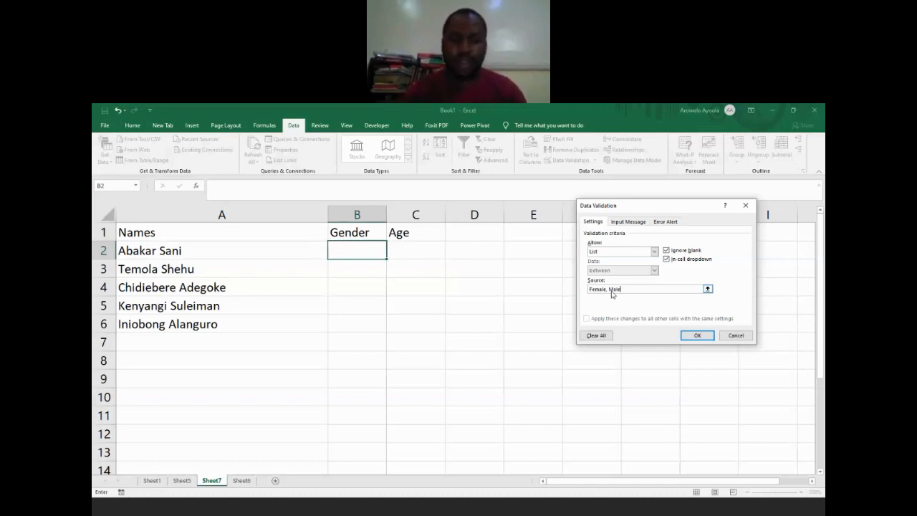
key("Return")
Step: Test the list rule by entering "Salama" in cell B2, and cancel the entry
type("Salama")
key("Return")
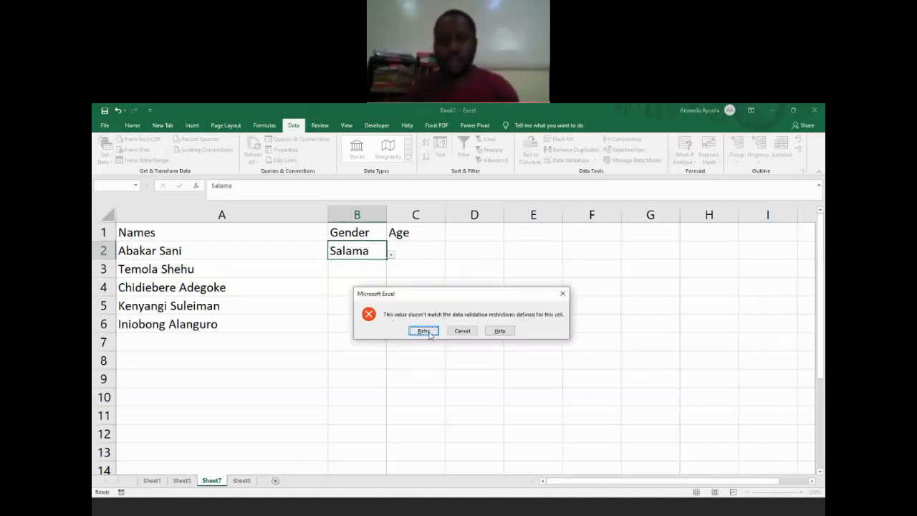
left_click(473, 331)
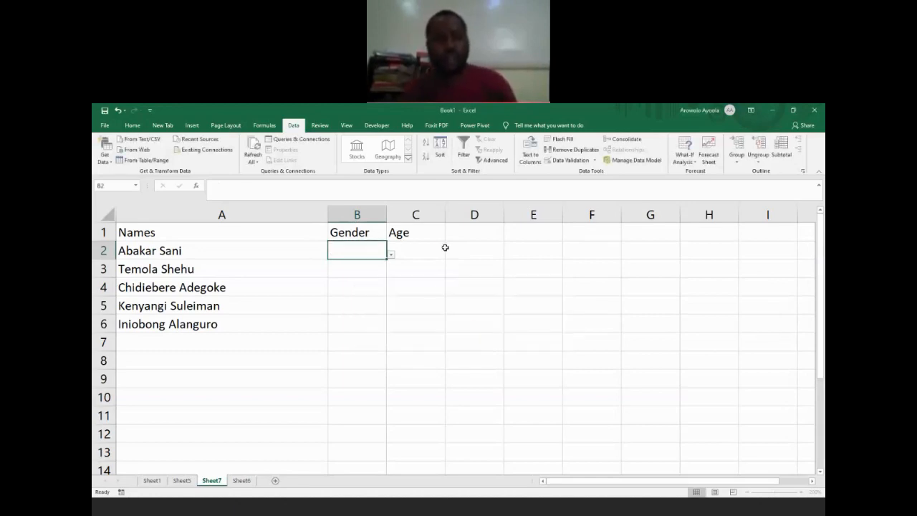
Step: Clear the validation rule from cell B2 by copying the blank cell C2 over it
left_click(430, 248)
key("ctrl+c")
key("Left")
key("Left")
key("Right")
key("ctrl+v")
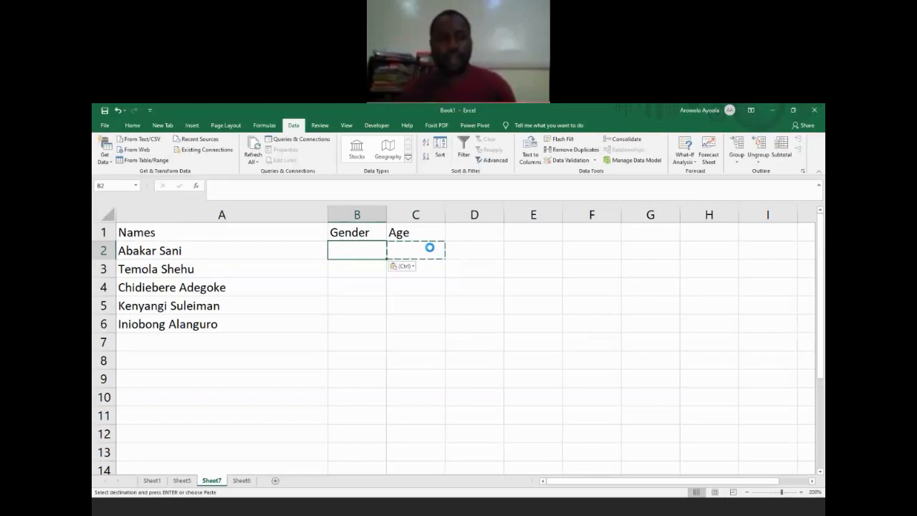
key("Escape")
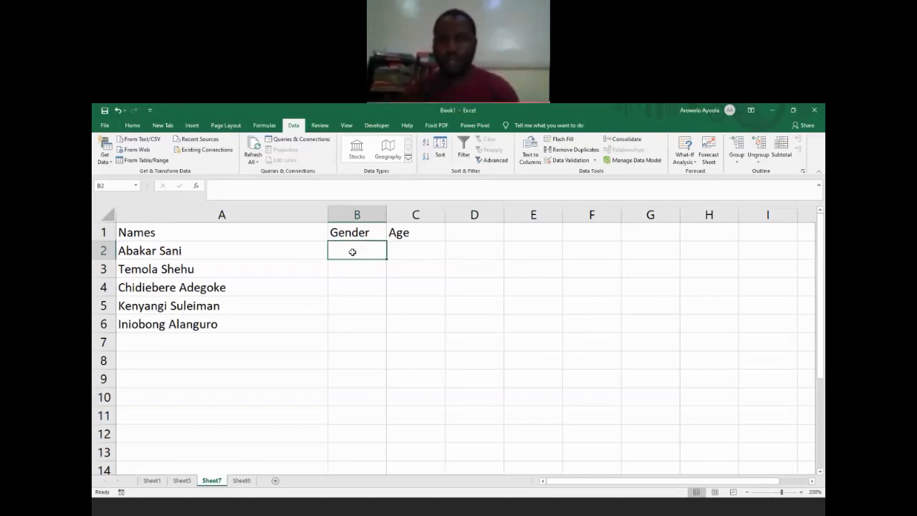
left_click(566, 161)
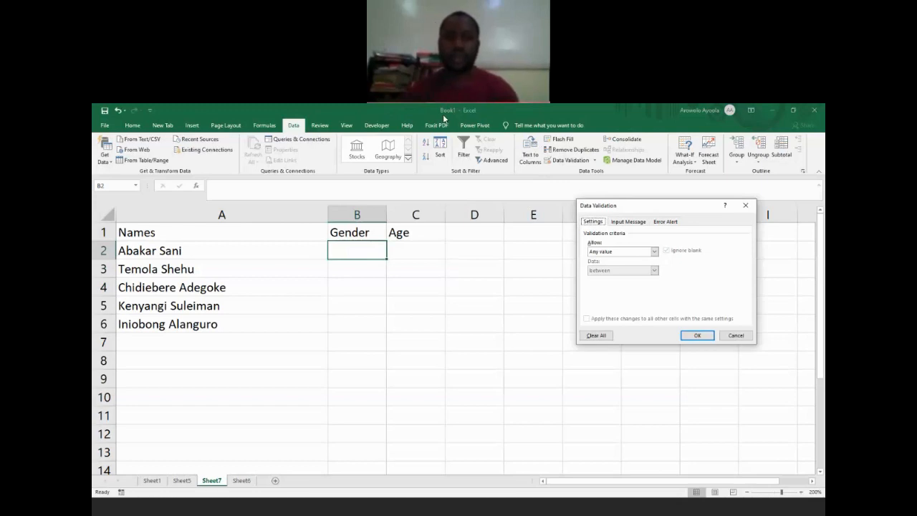
left_click(655, 252)
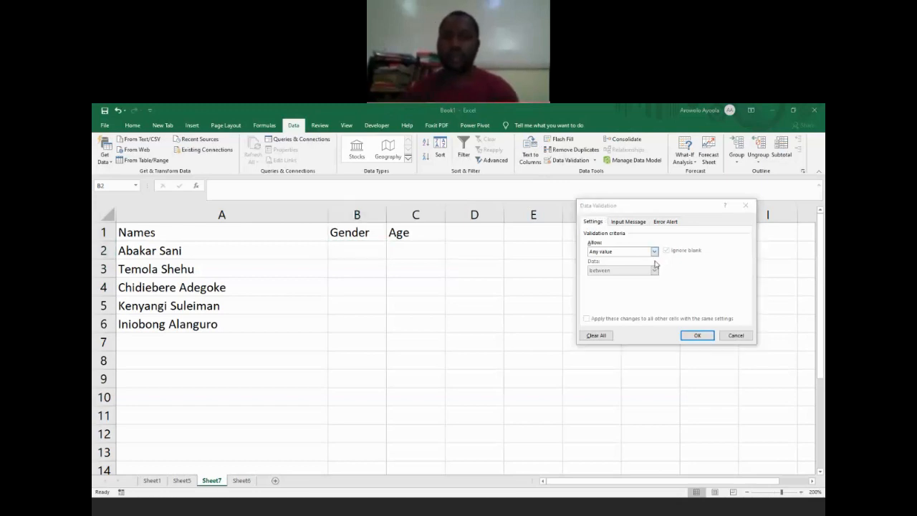
left_click(747, 206)
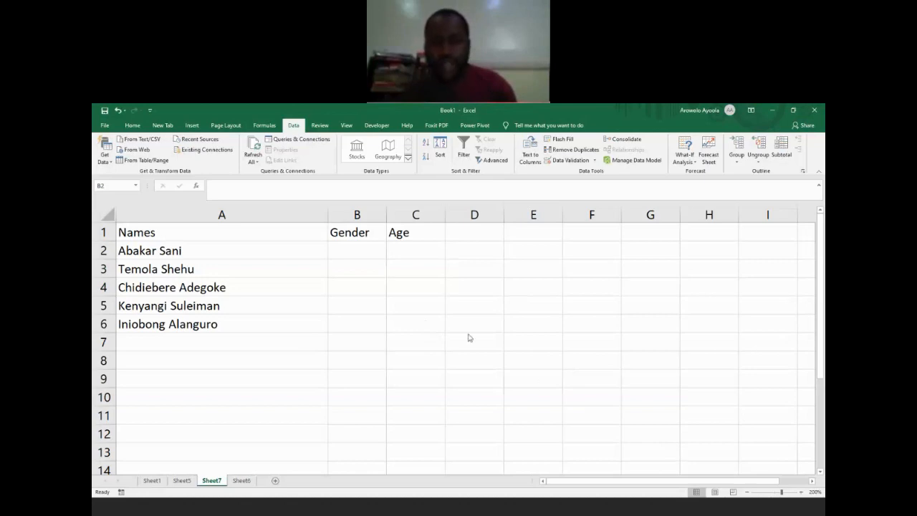
Step: Restrict cell B2 with a List validation rule whose source is "F, M"
left_click(362, 254)
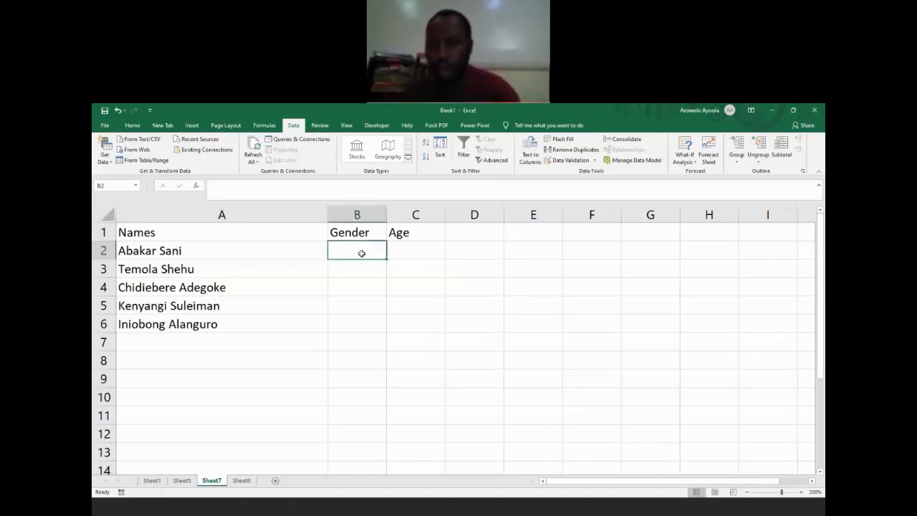
left_click(660, 463)
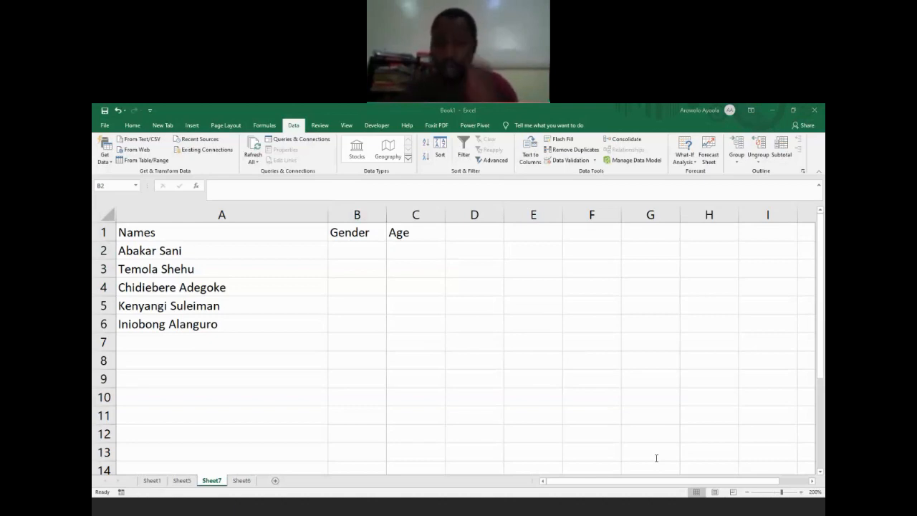
left_click(351, 248)
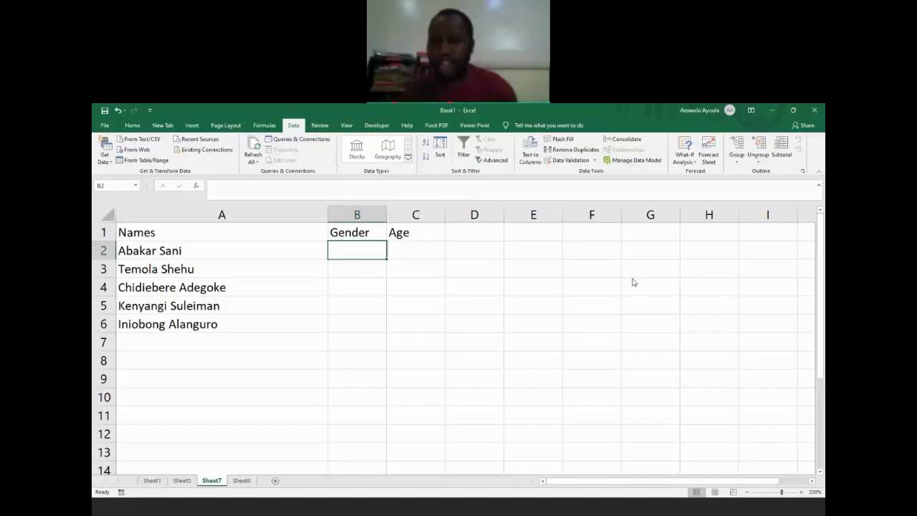
key("alt+a")
key("v")
key("v")
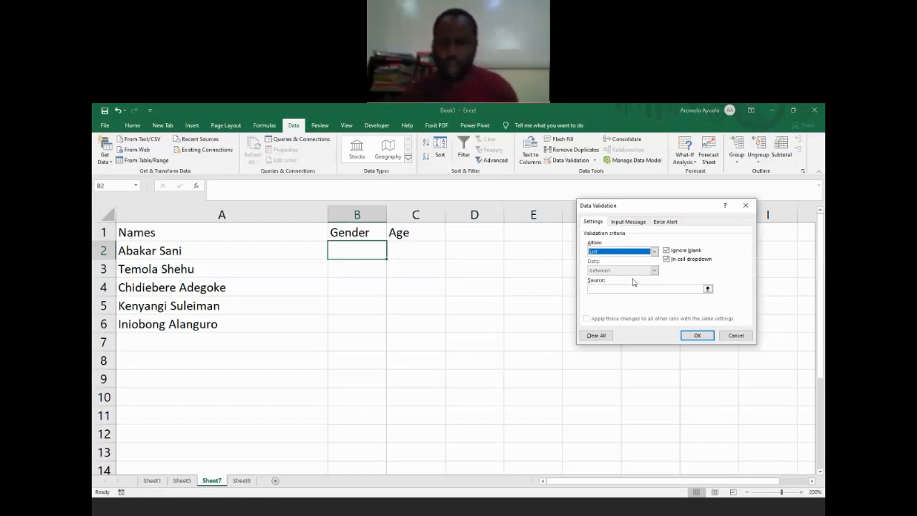
left_click(633, 291)
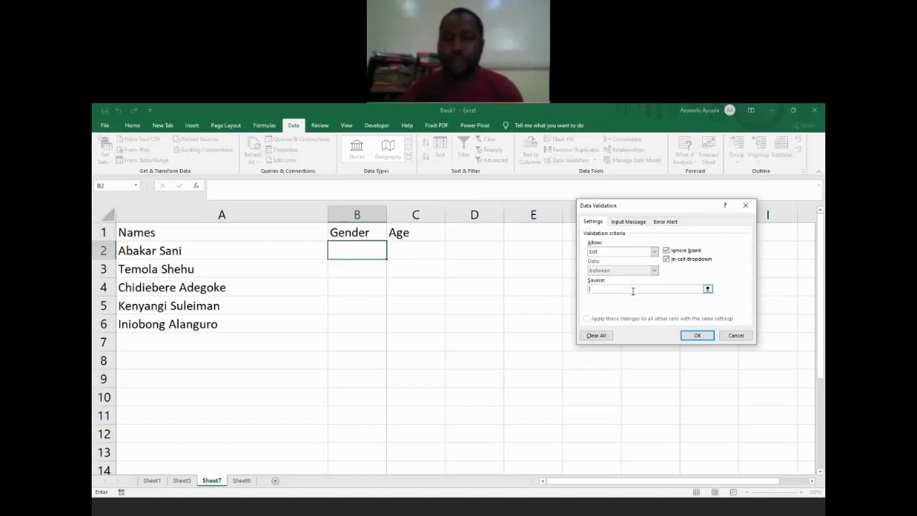
type("F, M")
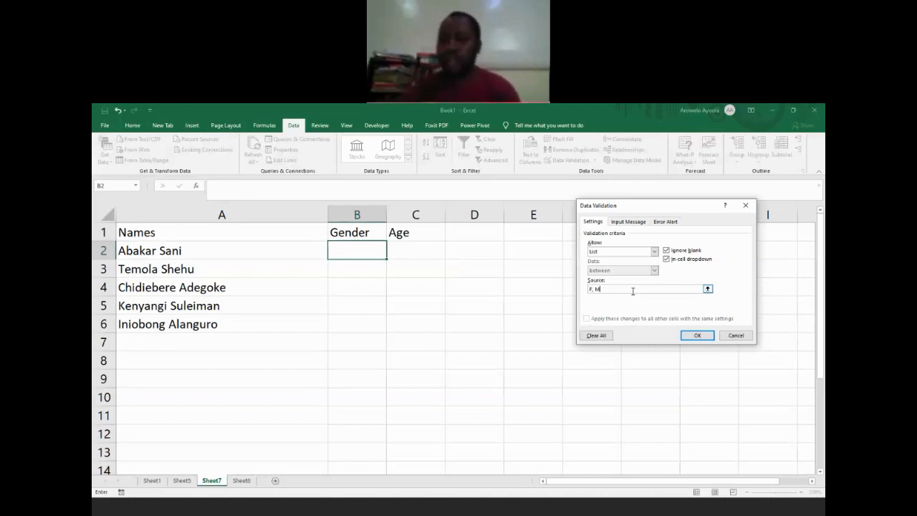
key("Return")
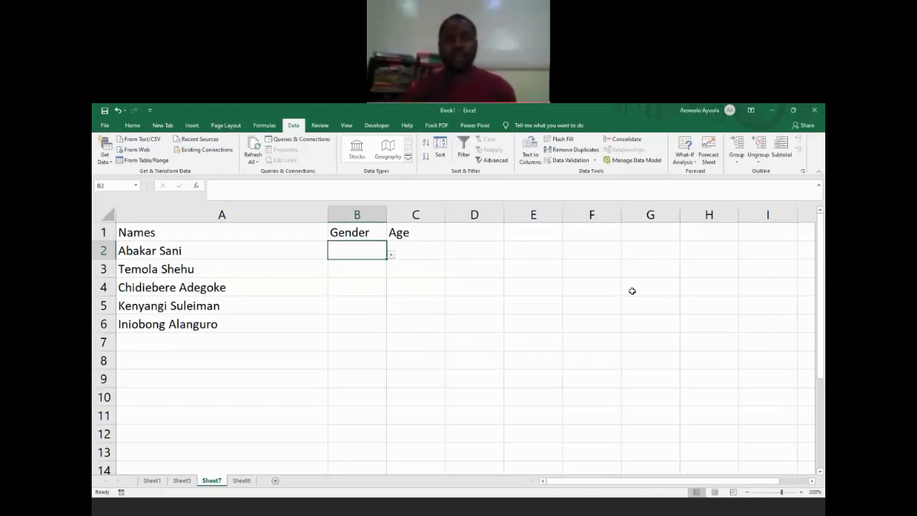
Step: Test the rule in cell B2 with the entries "Female" and "f", cancelling each, and enter "F"
type("Female")
key("Return")
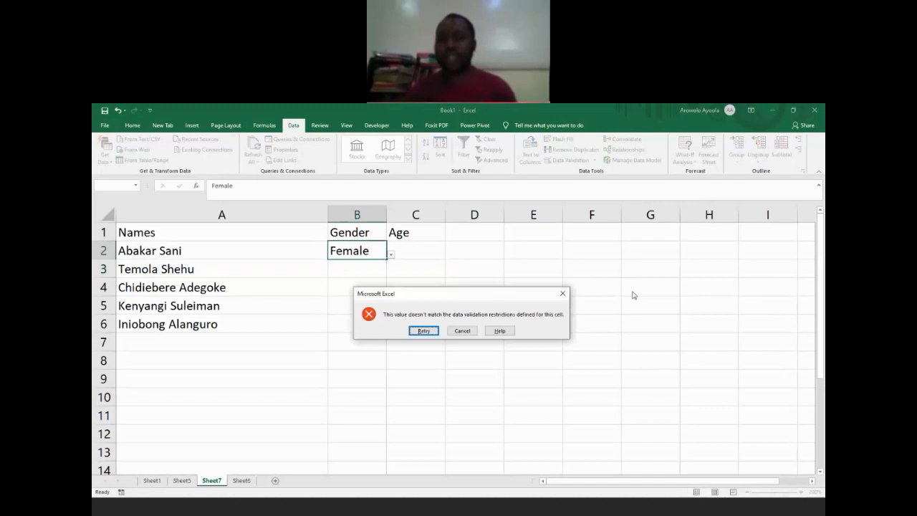
left_click(563, 293)
type("f")
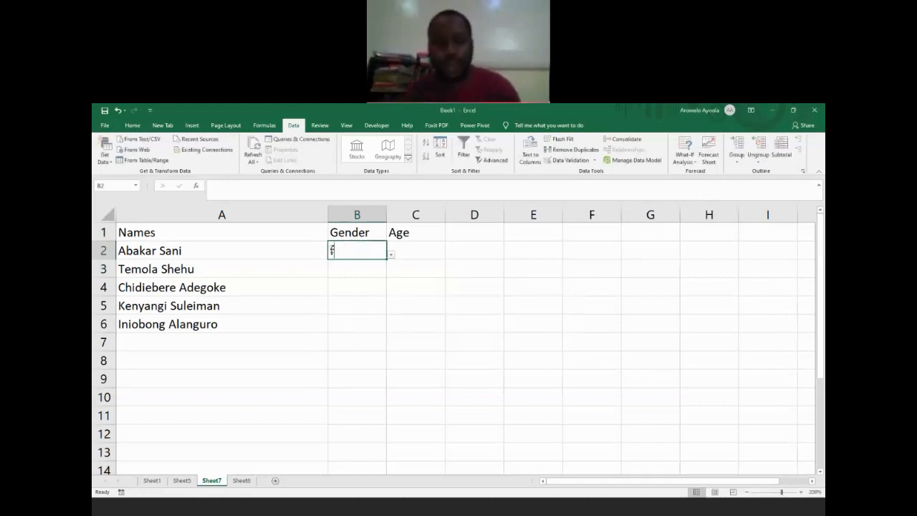
key("Return")
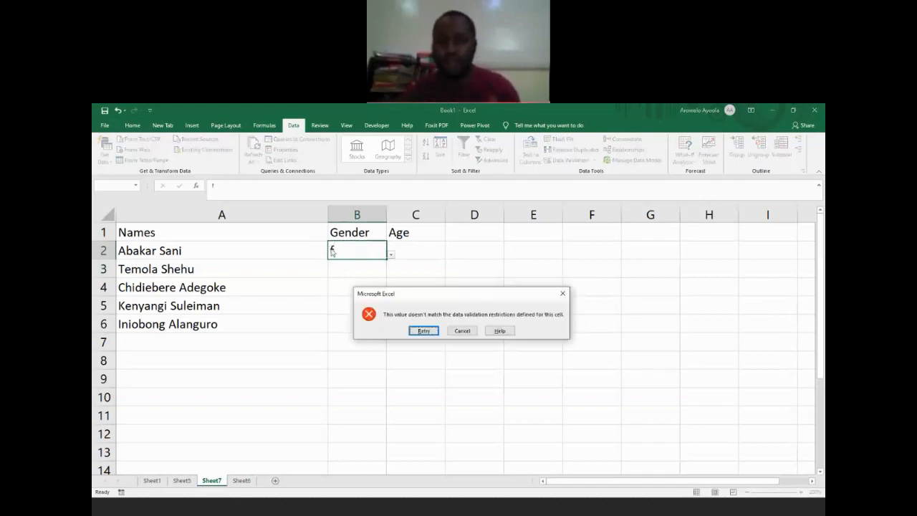
left_click(462, 331)
type("F")
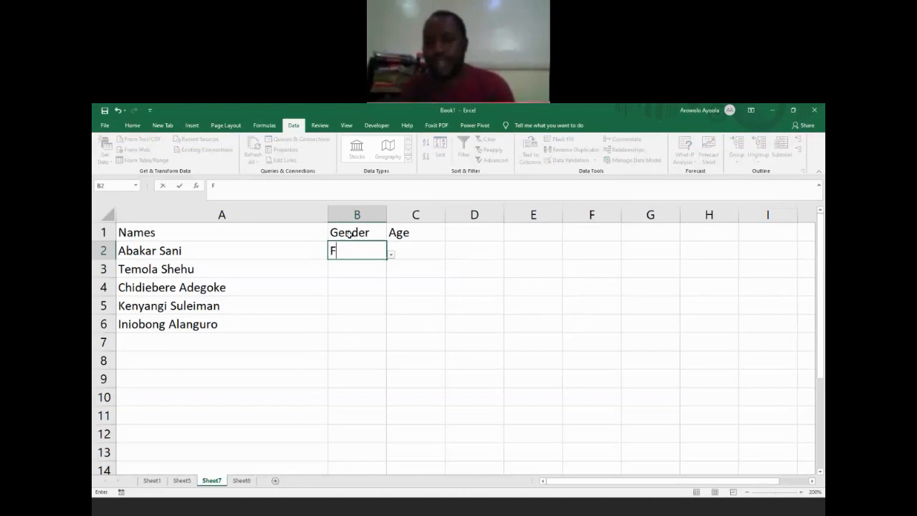
key("Return")
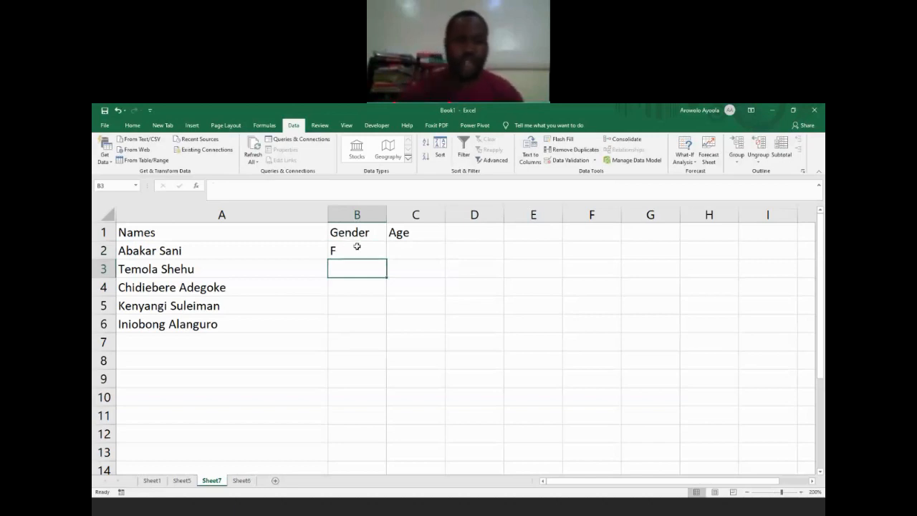
Step: Clear the contents of cell B2 and fill the empty validated cell down through B6
left_click(357, 248)
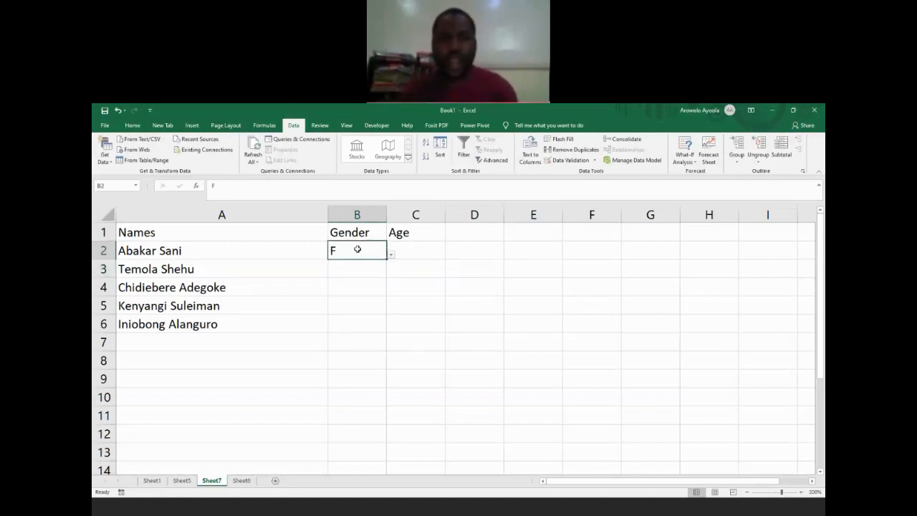
key("Delete")
left_click_drag(386, 260, 389, 329)
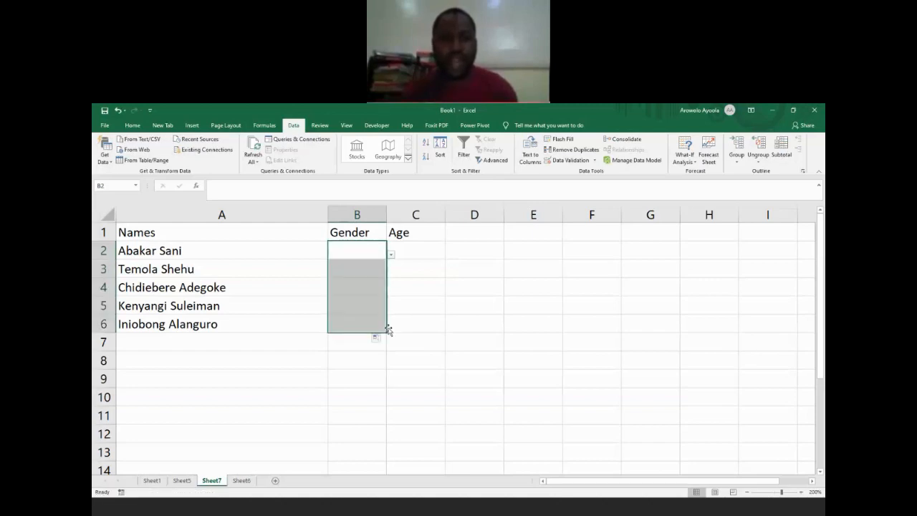
Step: Test the validation rule in cell B2 with the lowercase entry "f" and cancel the entry
key("Up")
key("Down")
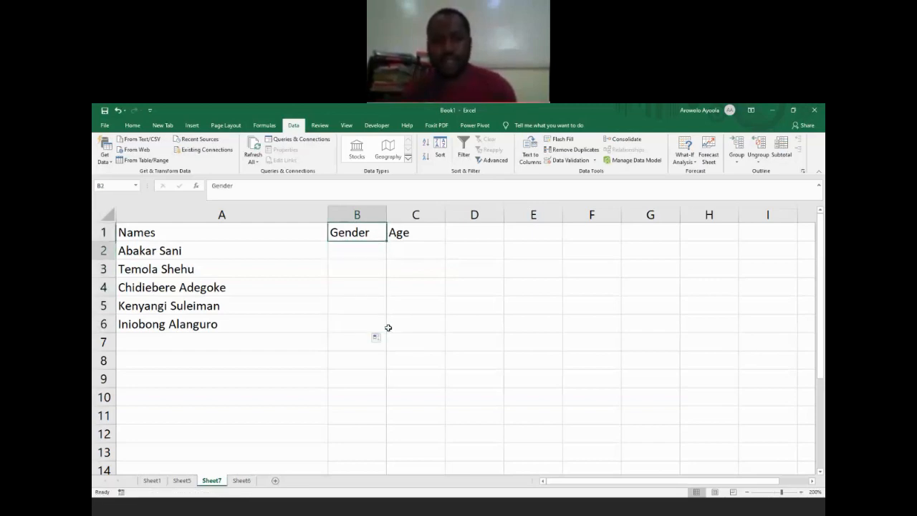
type("f")
key("Return")
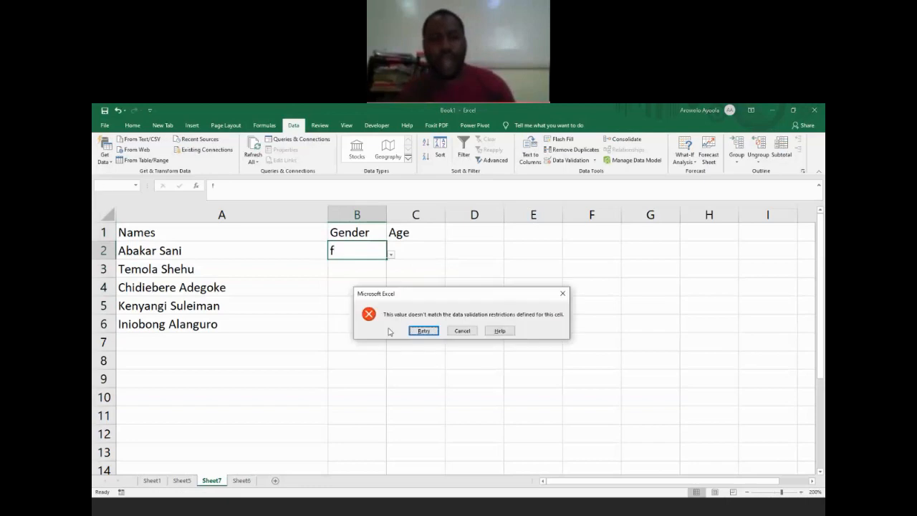
key("Right")
key("Return")
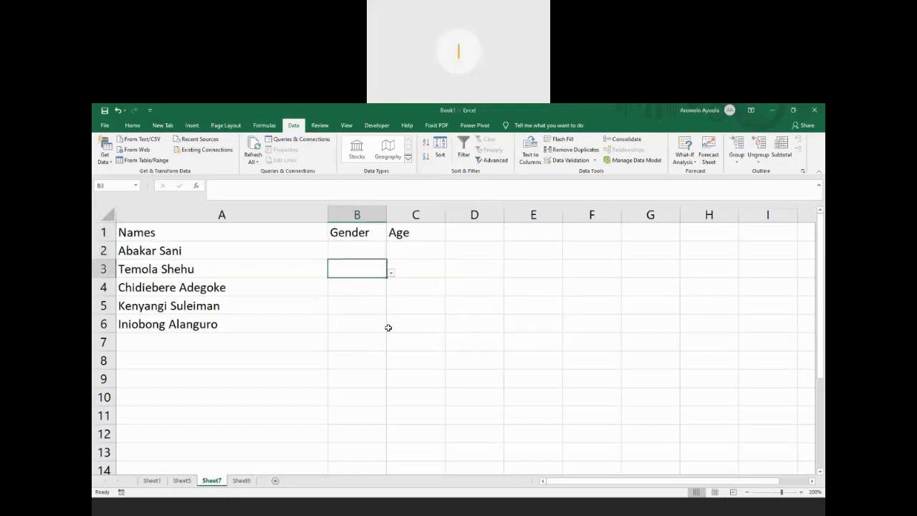
Step: Enter "F", "M" and "F" in the Gender cells B2 to B4
key("Up")
type("F")
key("Return")
type("M")
key("Return")
type("F")
key("Return")
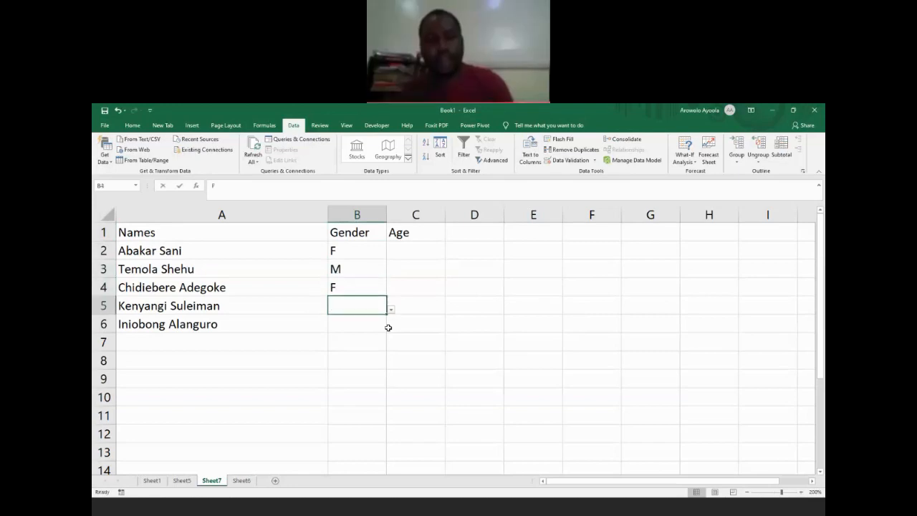
Step: Try the entry "Female" in cell B5, cancel it, and enter "M" in B5 and "F" in B6
type("Female")
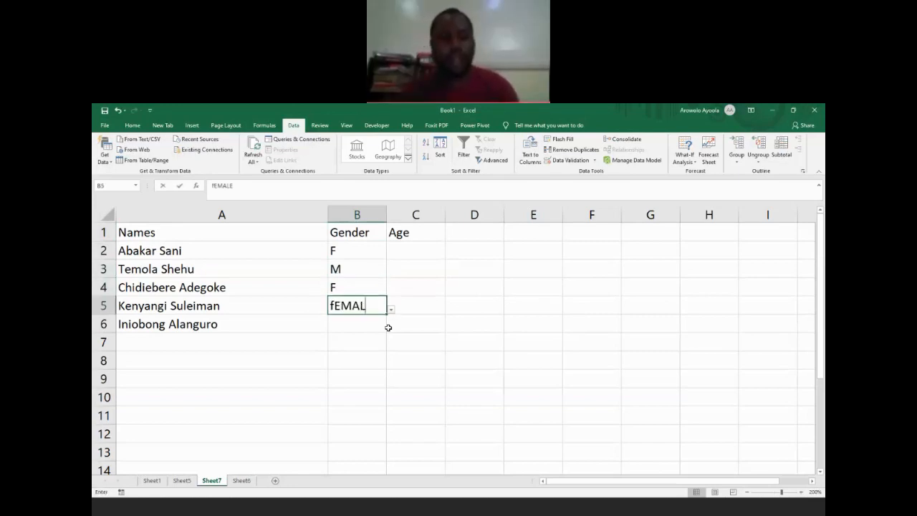
key("Return")
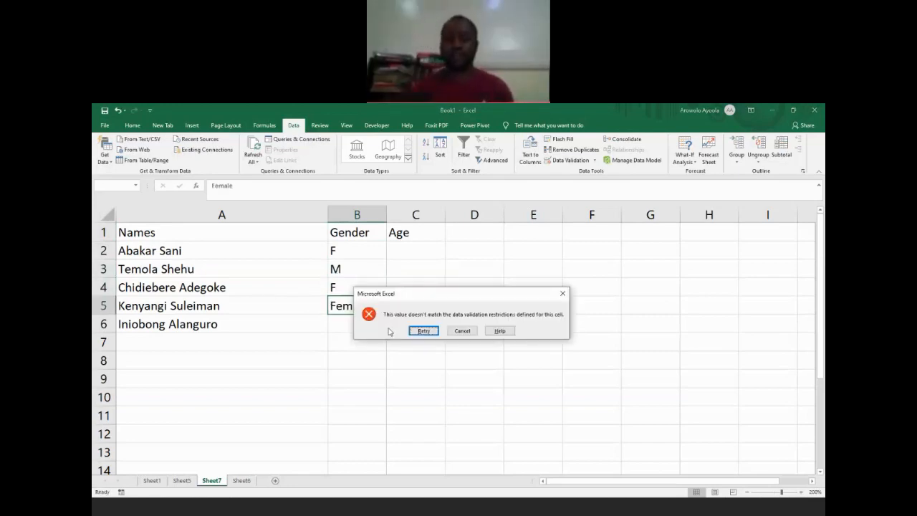
left_click(462, 330)
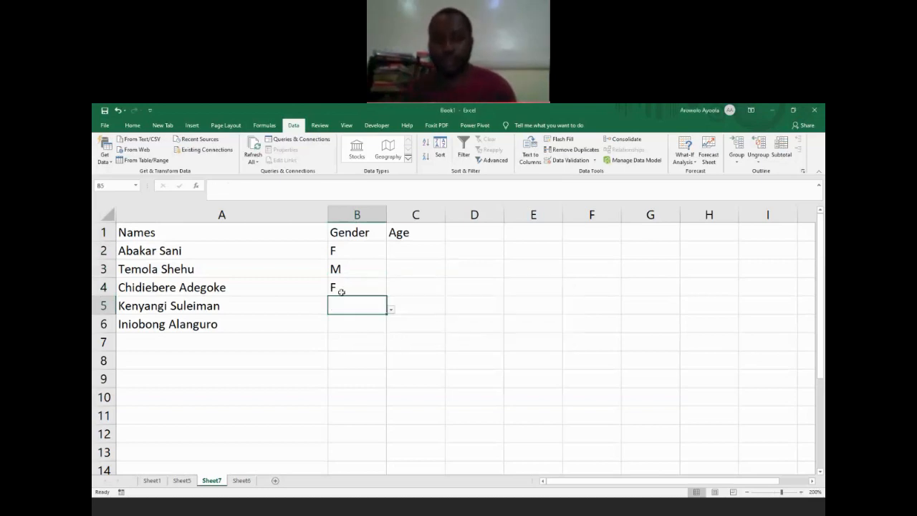
type("M")
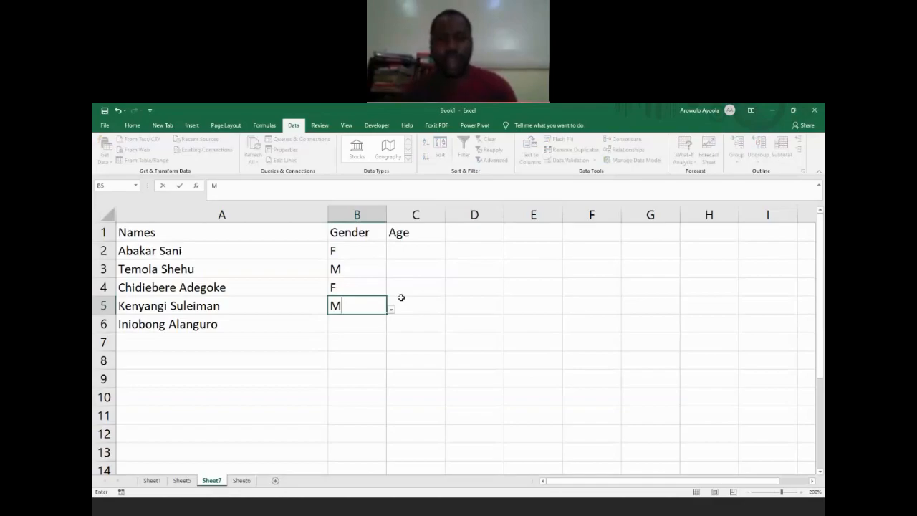
key("Return")
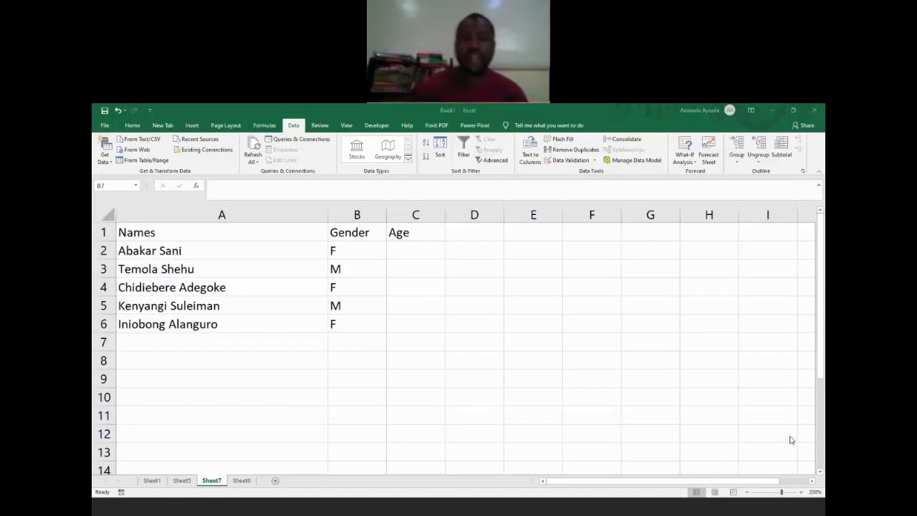
Step: Select cell C2, the first entry cell of the Age column
left_click(405, 249)
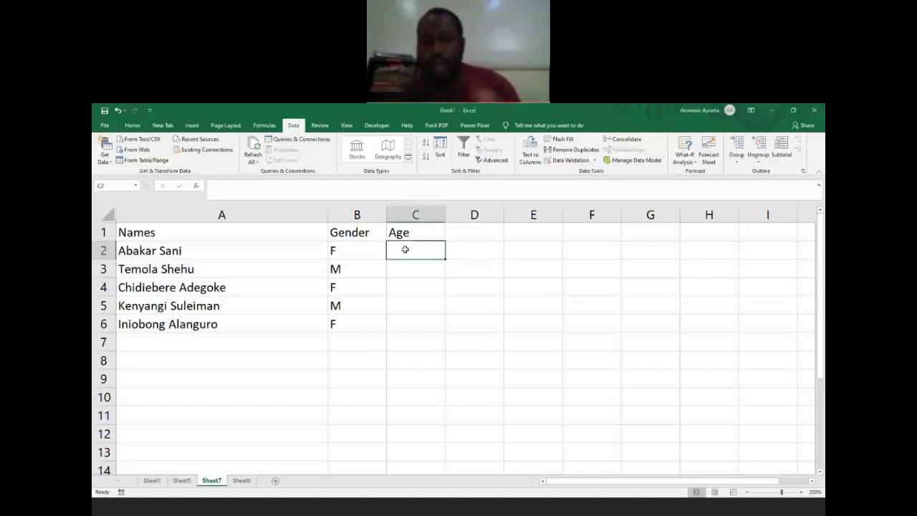
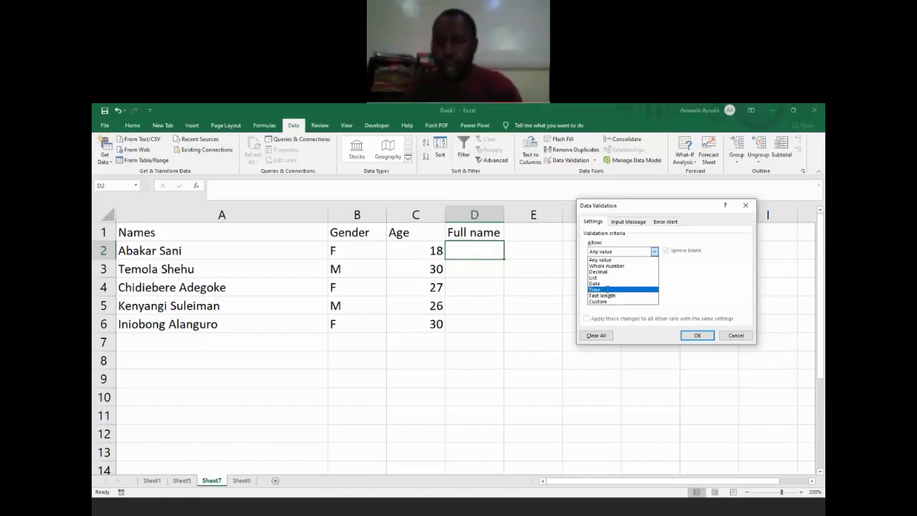
Step: Choose Time as the allowed value type in the validation criteria for cell D2 of the Full name column
left_click(606, 289)
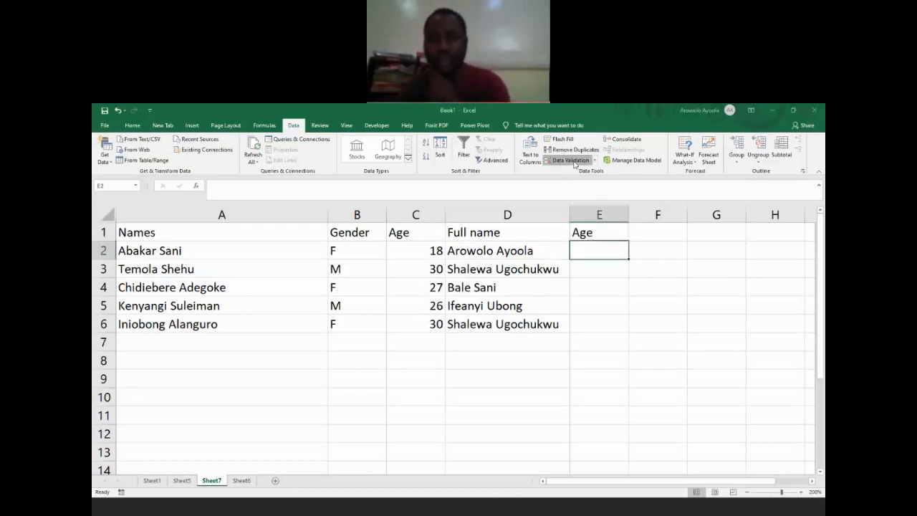
Step: Open the data validation settings for cell E2, the first entry cell under the second Age heading
left_click(573, 161)
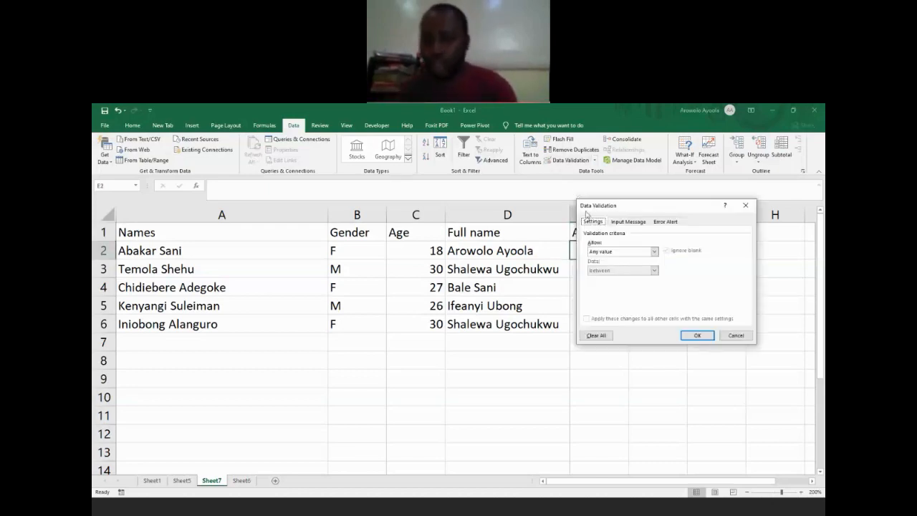
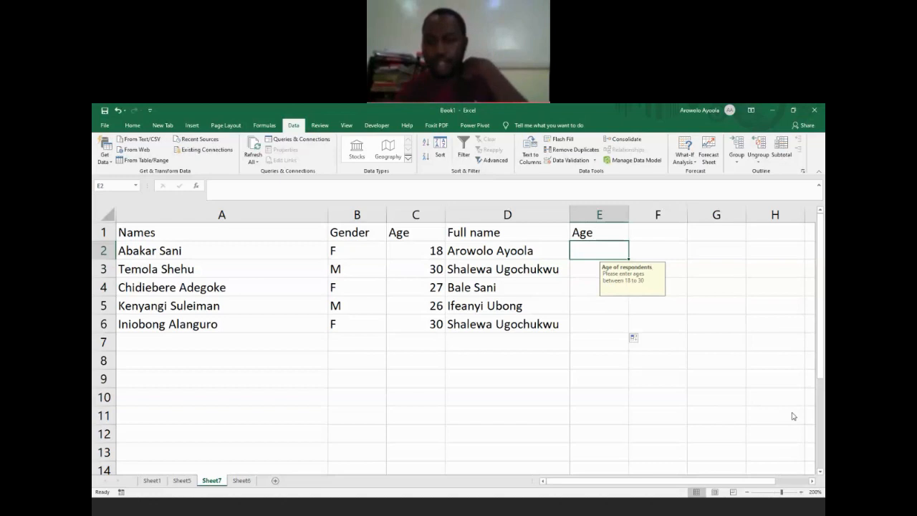
key("alt+Tab")
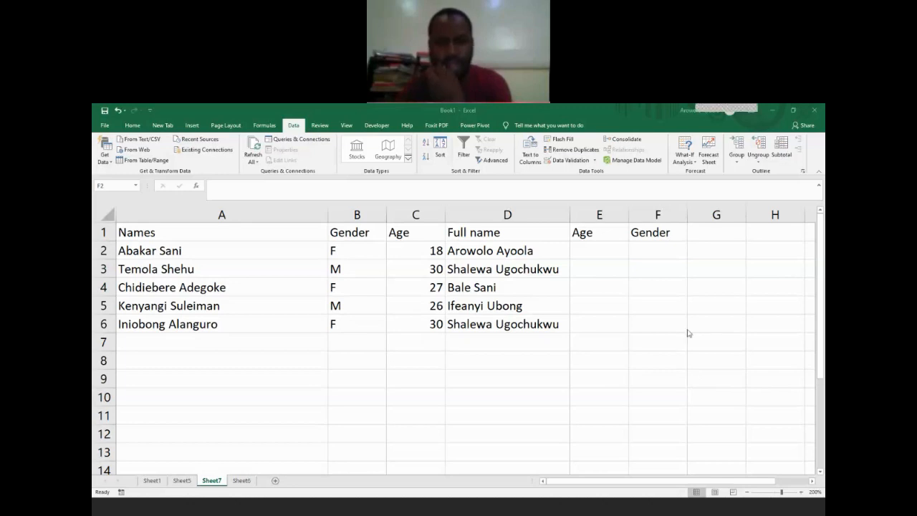
Step: Open the data validation settings for cell F2 under the second Gender heading and allow only values from a List
left_click(639, 244)
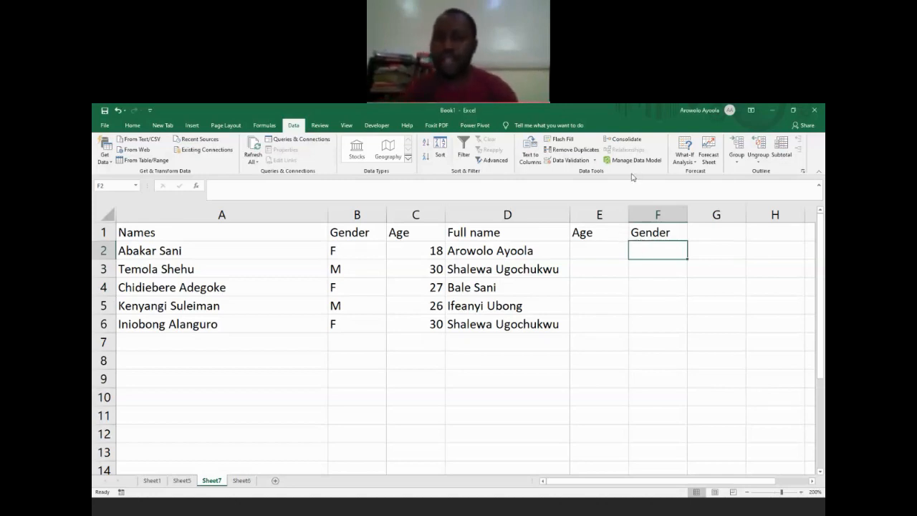
left_click(569, 160)
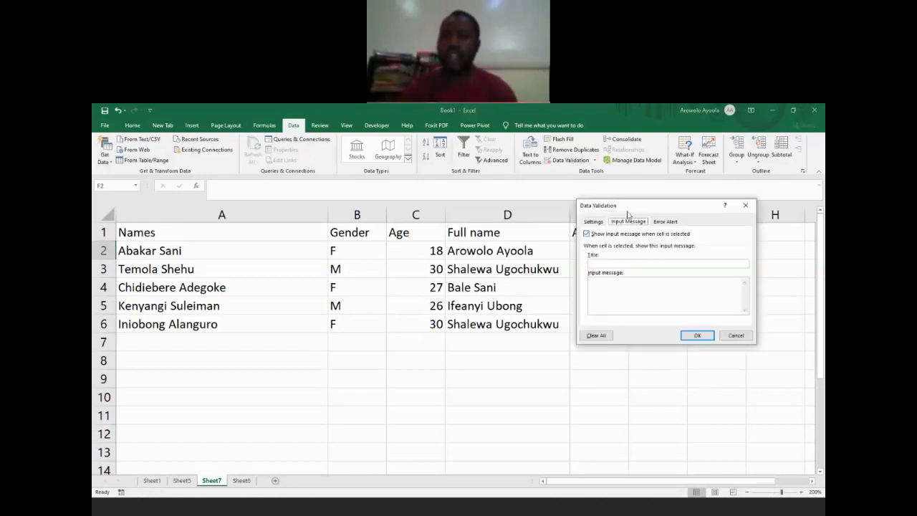
left_click_drag(625, 212, 407, 240)
left_click(373, 251)
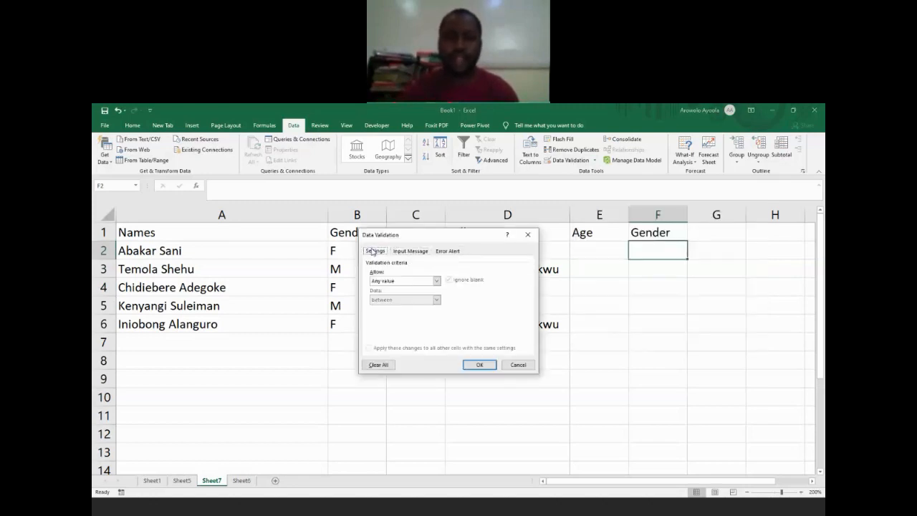
left_click(436, 281)
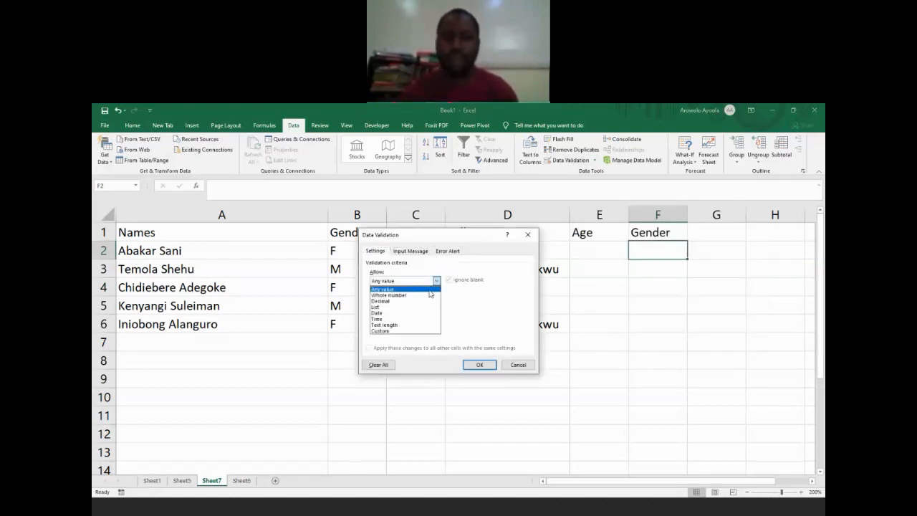
left_click(421, 307)
Step: Set the list source for F2 to "Female, Male, I don't want to say" and apply the validation rule
left_click(401, 320)
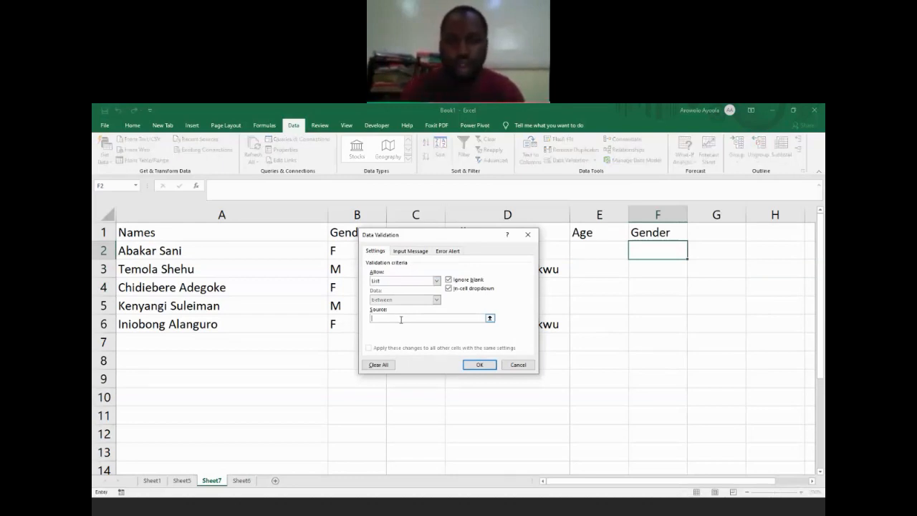
type("F")
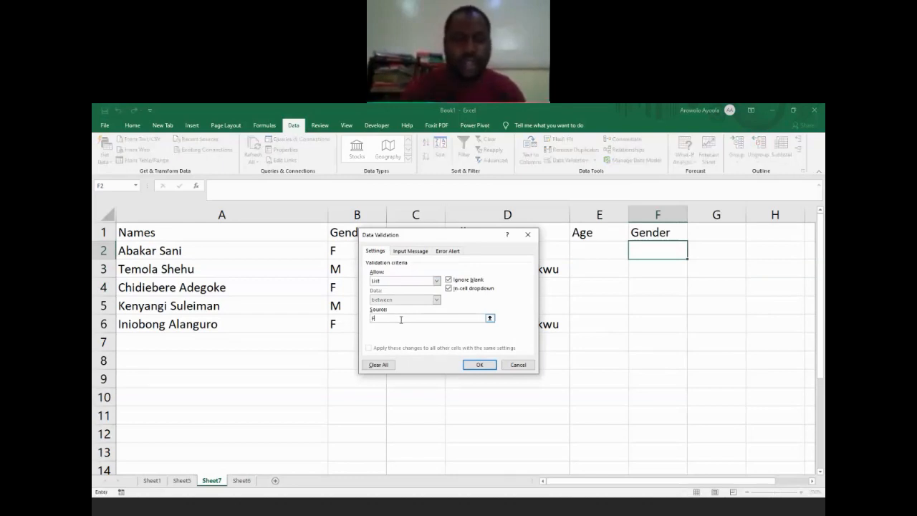
type("emale, ")
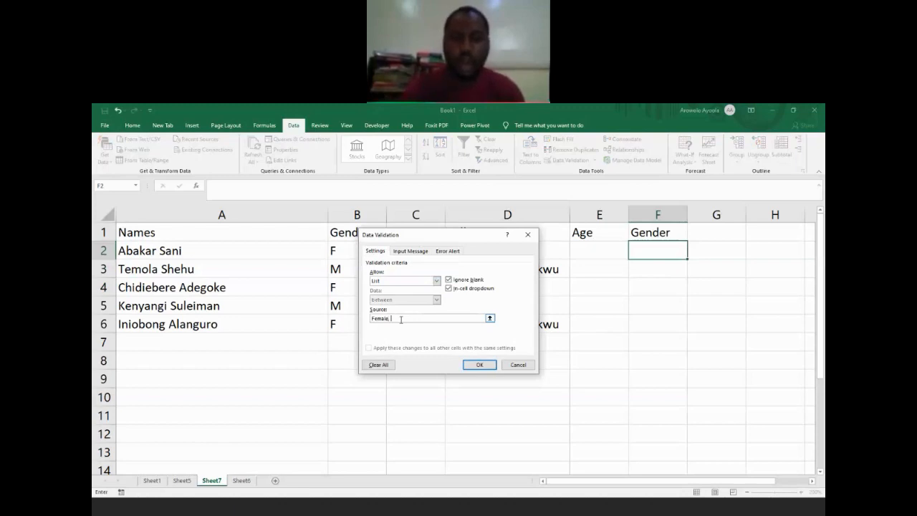
type("Male")
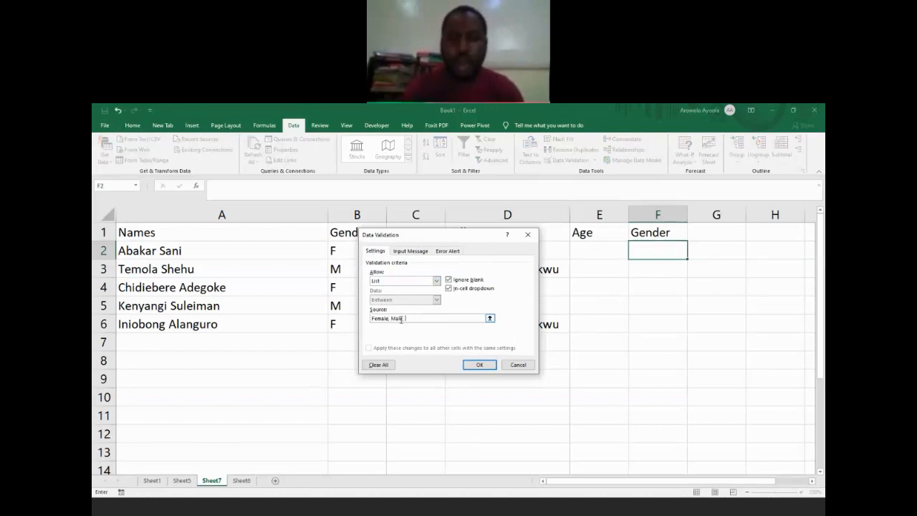
type(", ")
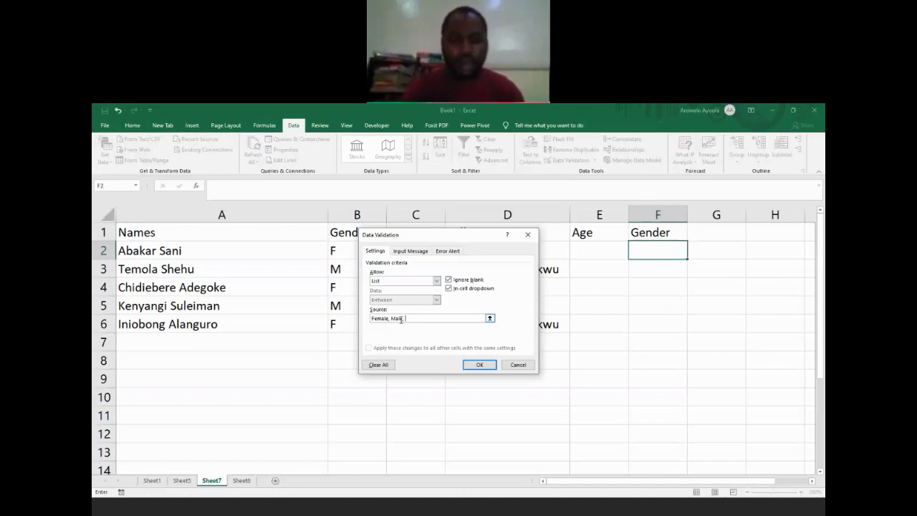
type("I don't wa")
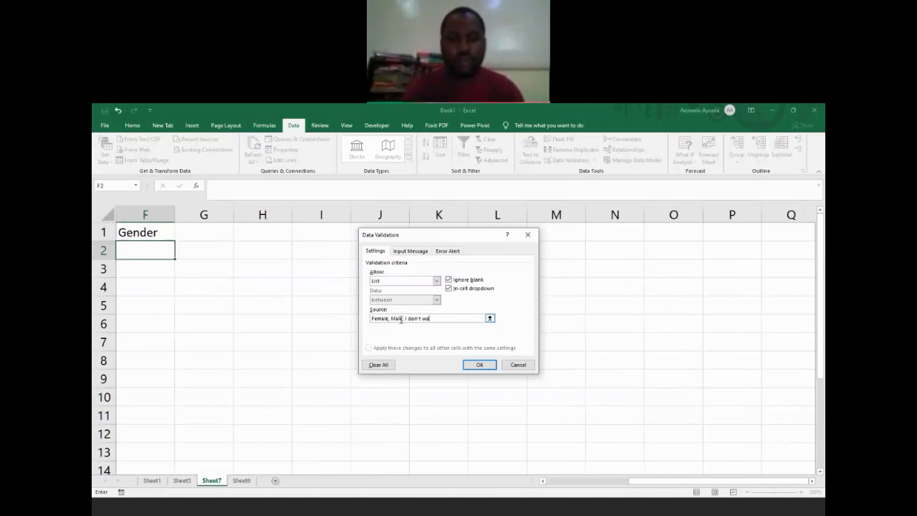
type("nt to say")
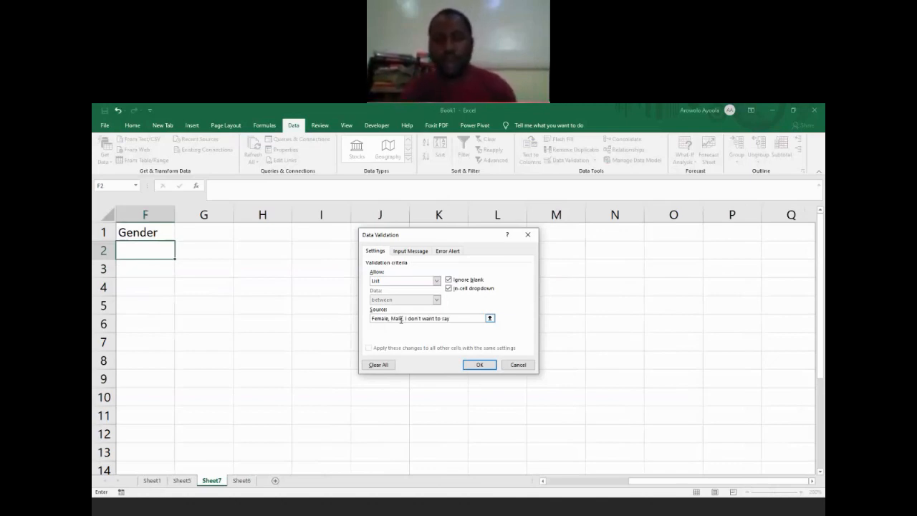
left_click(483, 366)
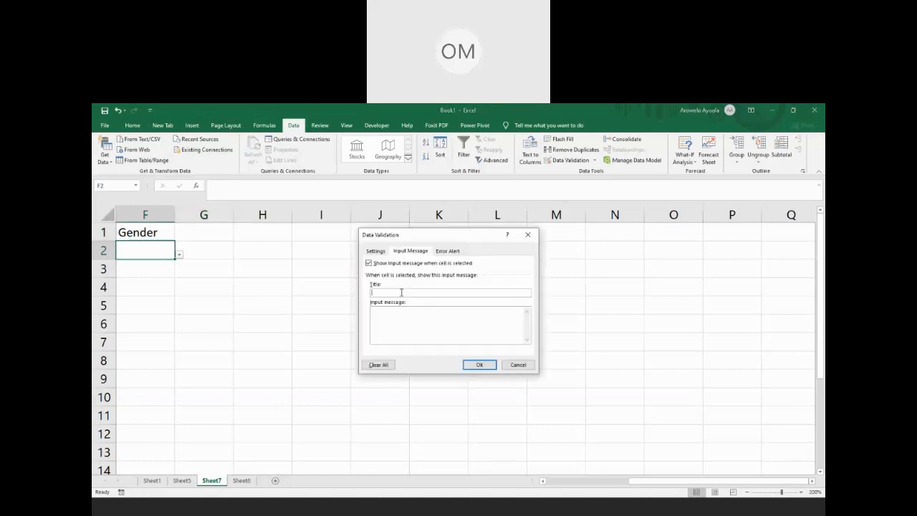
Step: Give F2 an input message titled "Gender" reading "Please inpute only: Female, Male, I dont want to say"
type("Gender")
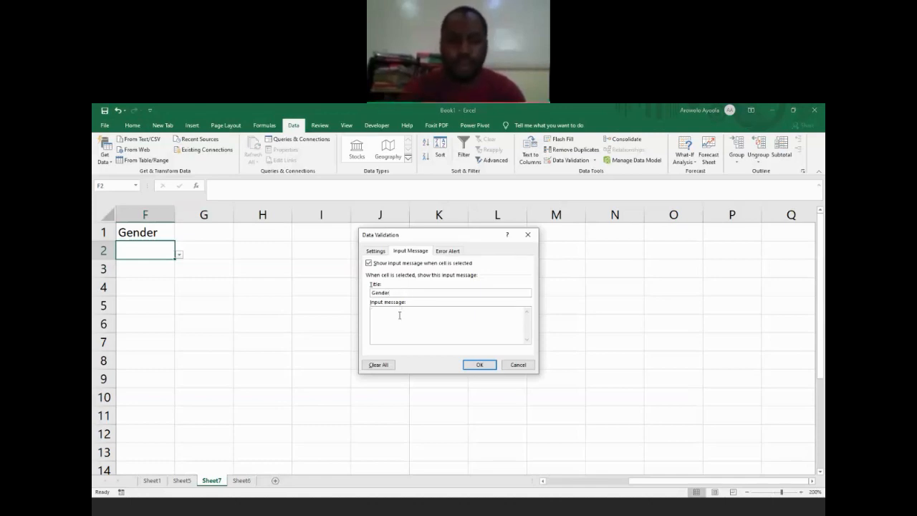
left_click(400, 315)
type("Please inpute only")
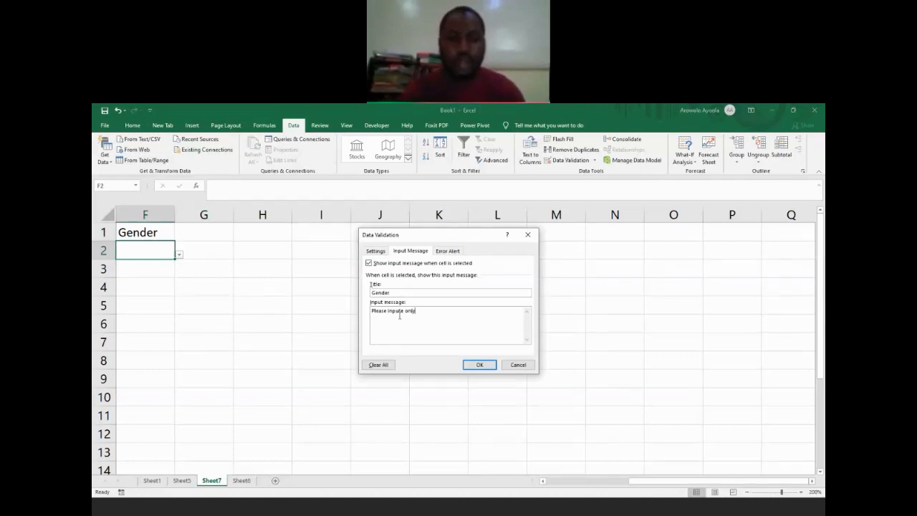
type(": ")
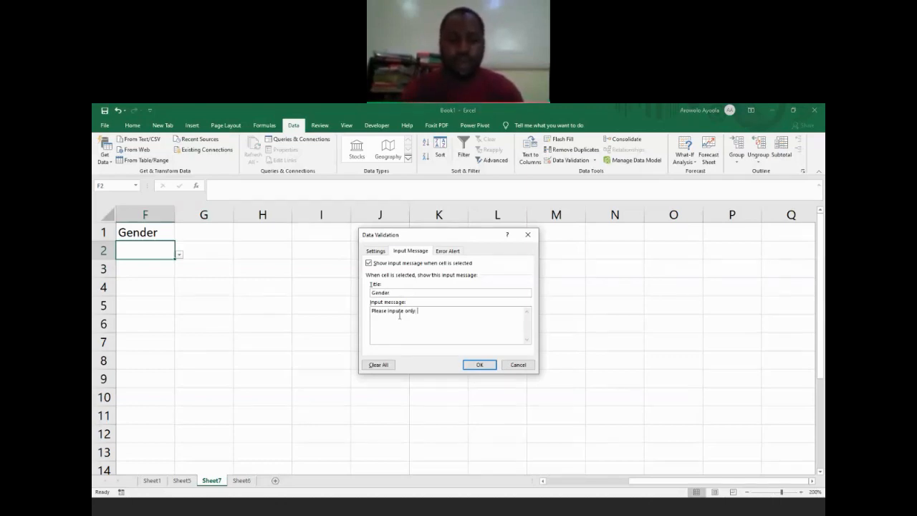
type("Female, Male,")
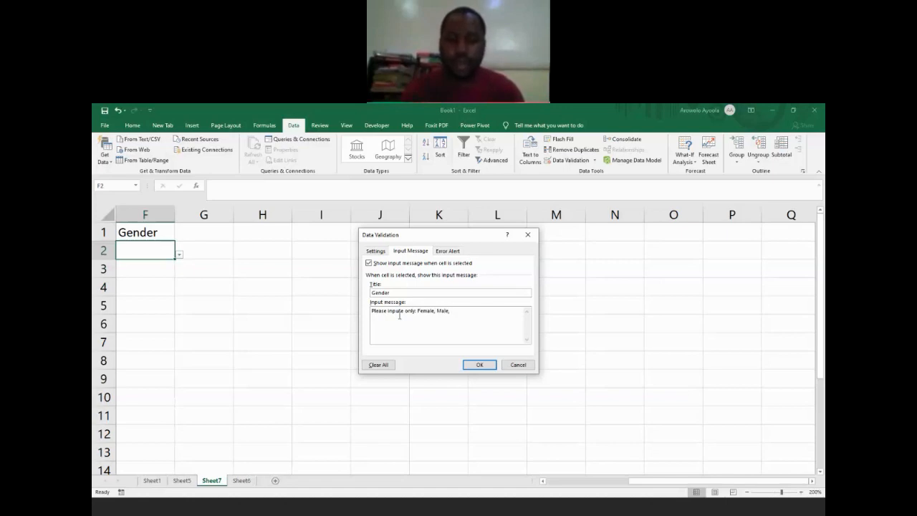
type(" I dont want to say")
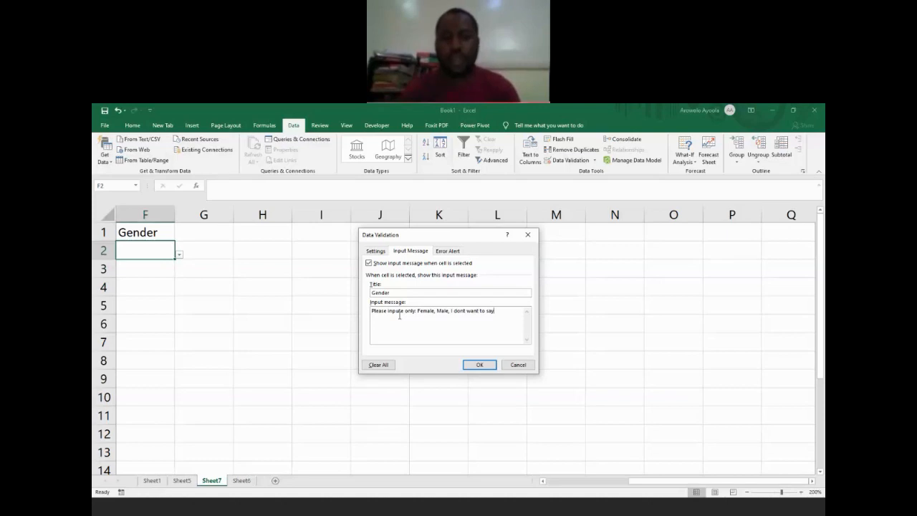
left_click(478, 365)
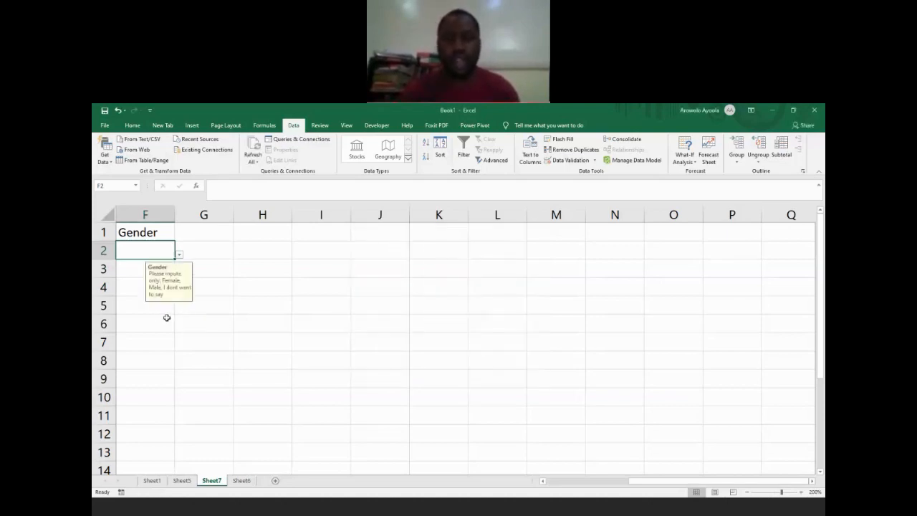
Step: Try entering F in cell F2 to test the list rule and dismiss the resulting alert
left_click_drag(646, 482, 619, 489)
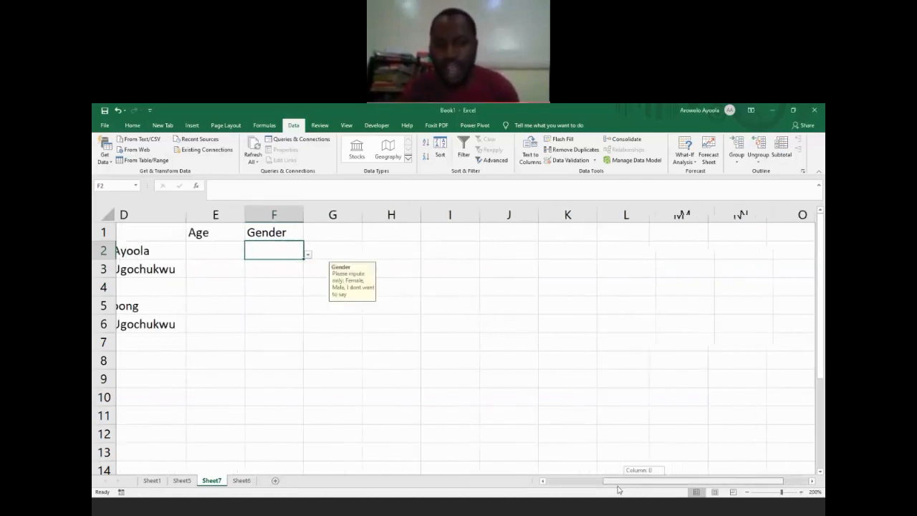
left_click_drag(619, 490, 615, 490)
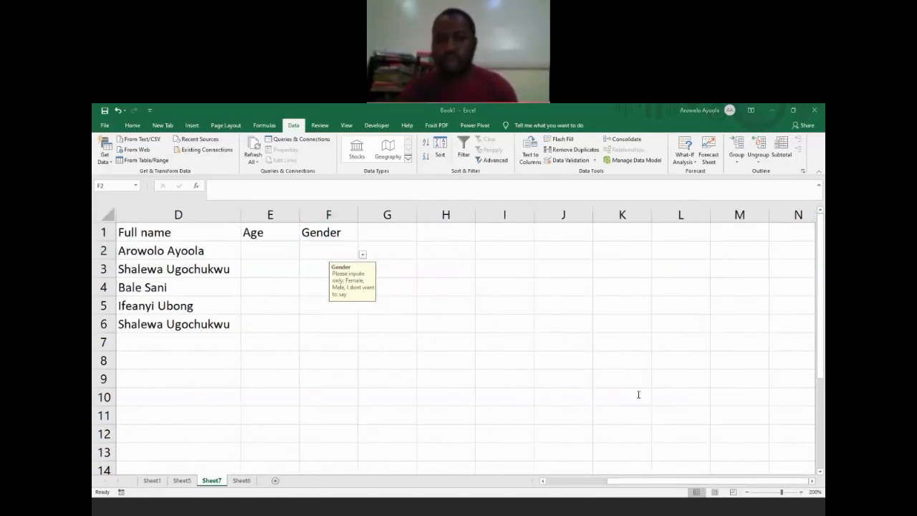
left_click(350, 250)
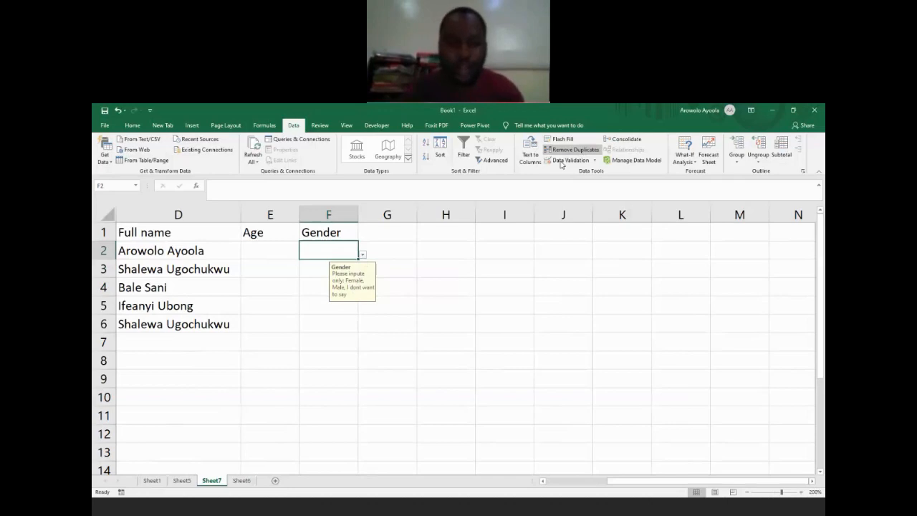
type("F")
key("Return")
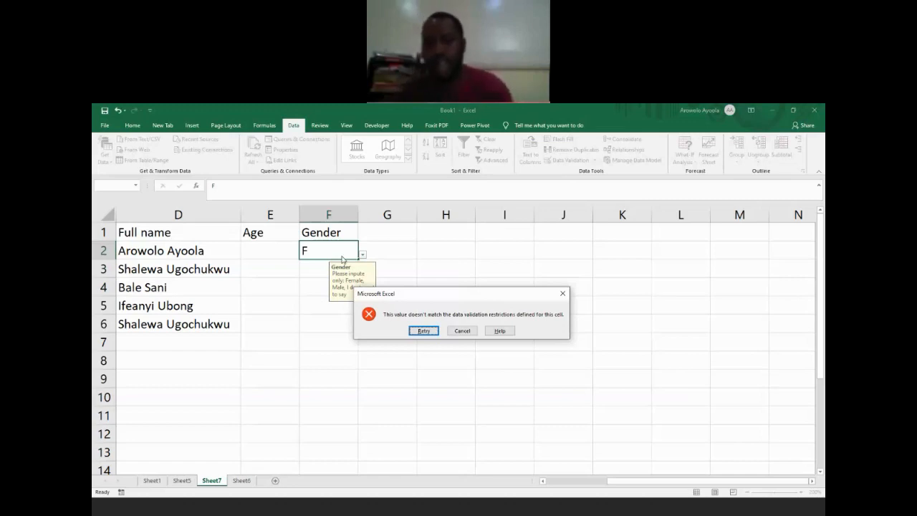
left_click(562, 295)
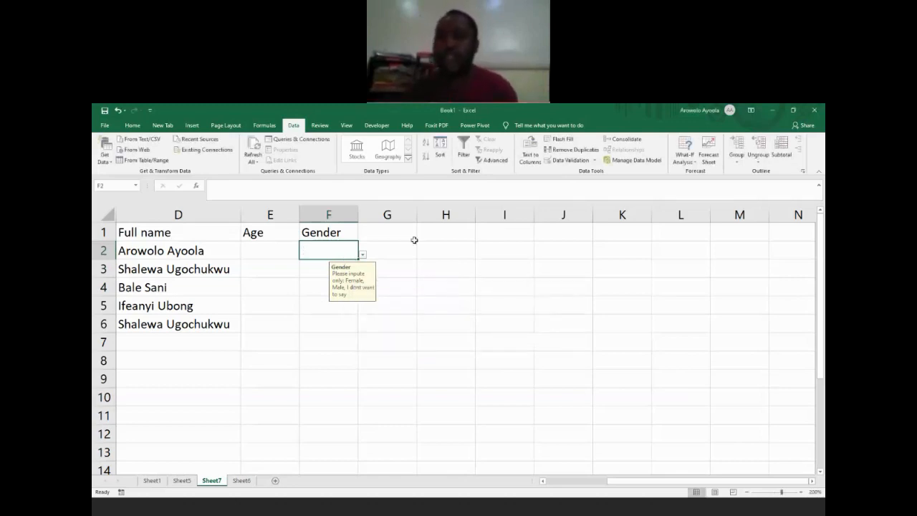
Step: Add a Stop-style error alert to F2's validation with the title "Gender" and the message "Oga, you no dey see?"
left_click(558, 162)
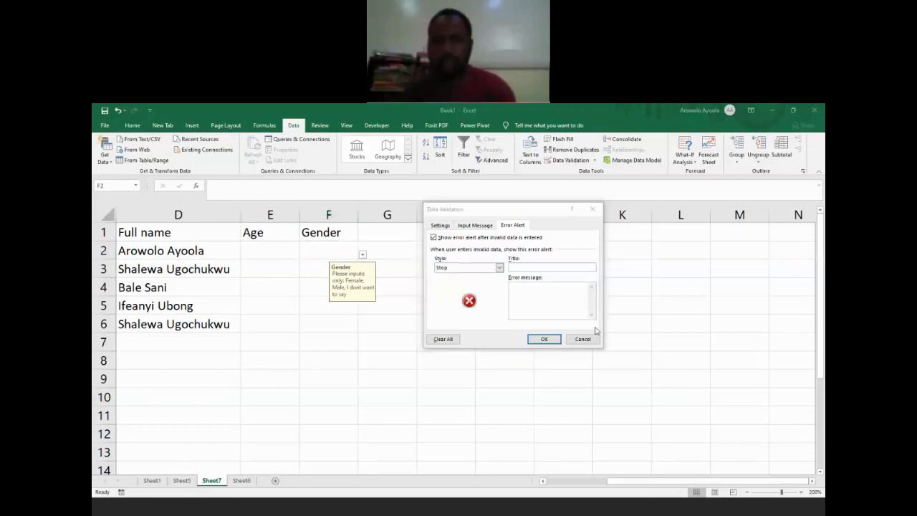
left_click(543, 267)
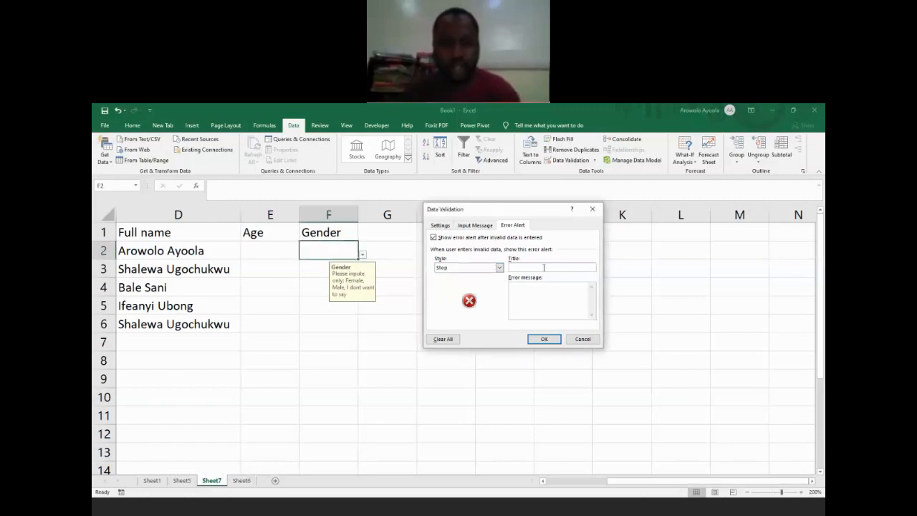
type("Gender")
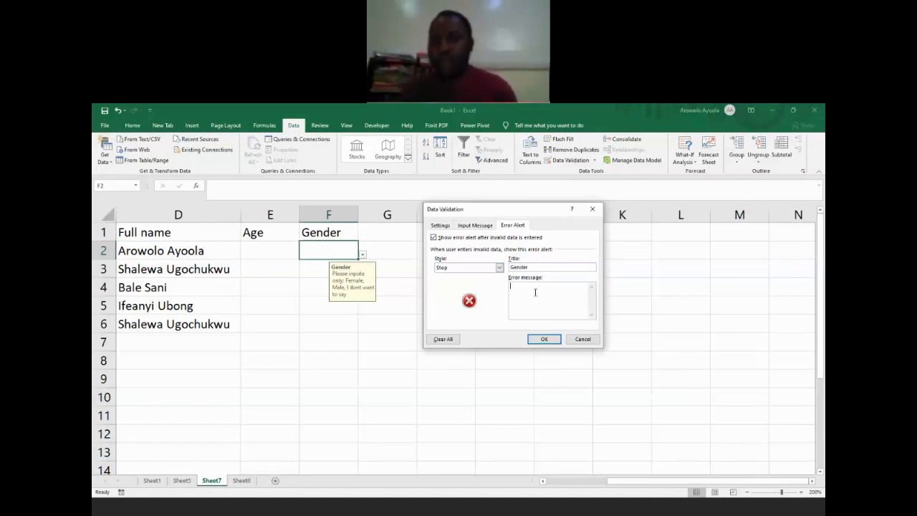
left_click(536, 292)
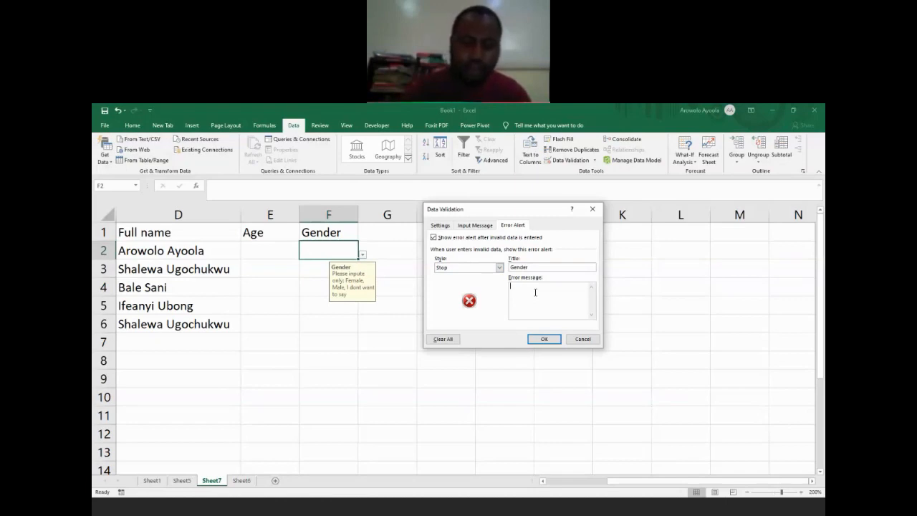
type("Oga")
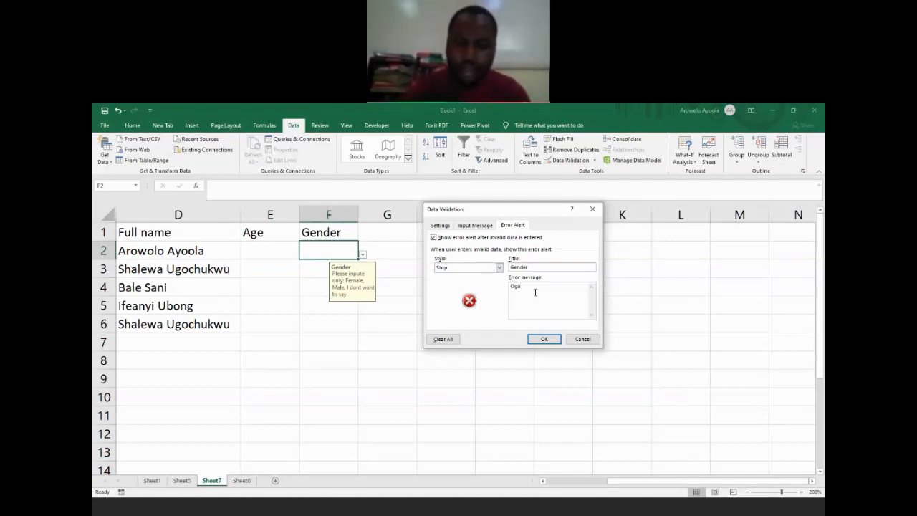
type(", you")
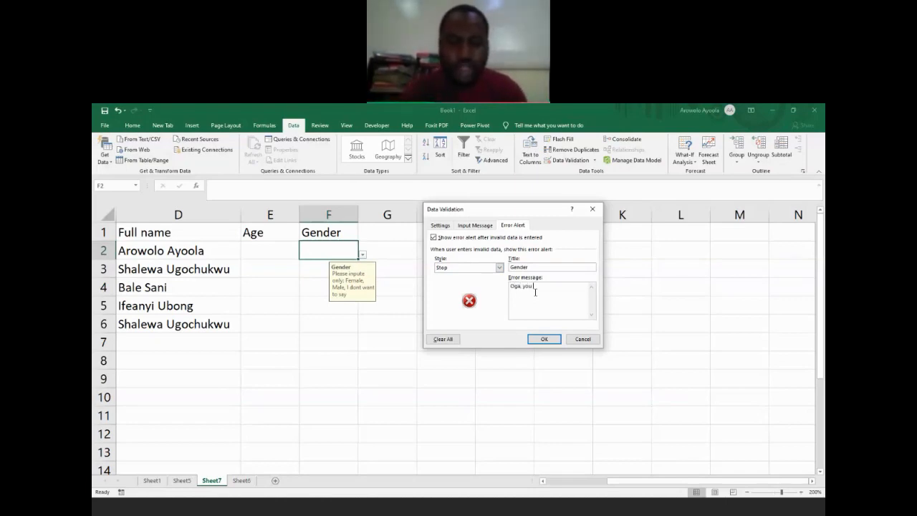
type(" no dey see?")
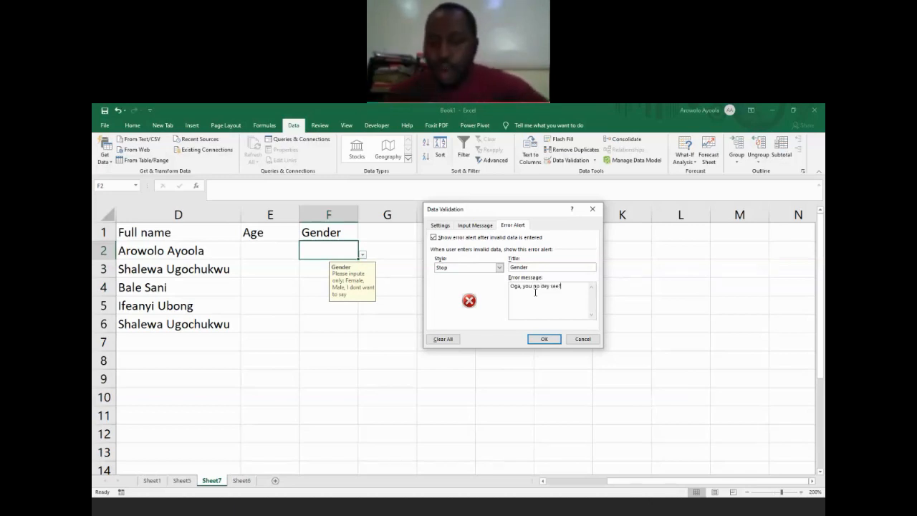
left_click(549, 339)
Step: Test the custom error alert by entering F in cell F2 again
left_click(322, 247)
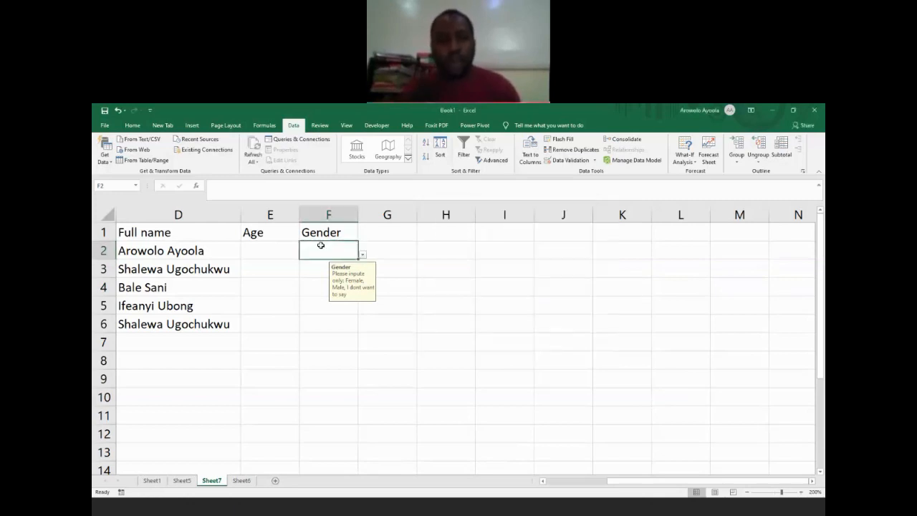
type("F")
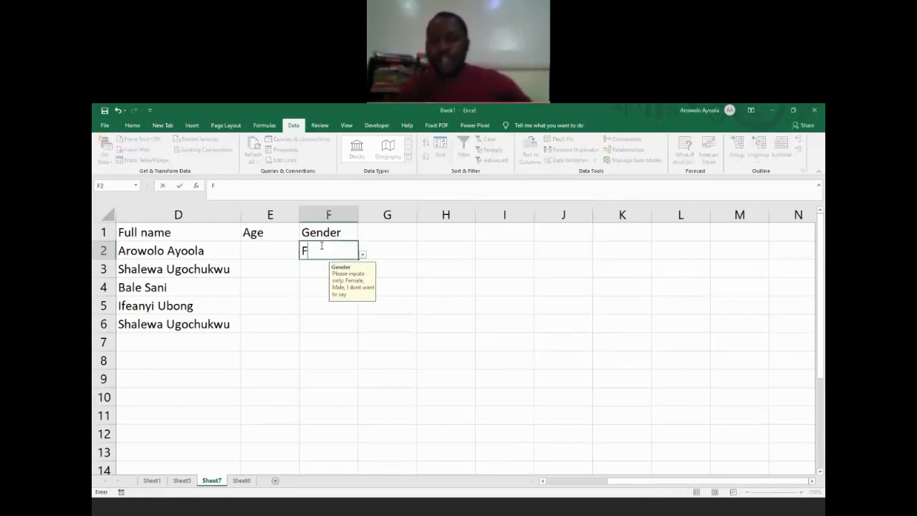
key("Return")
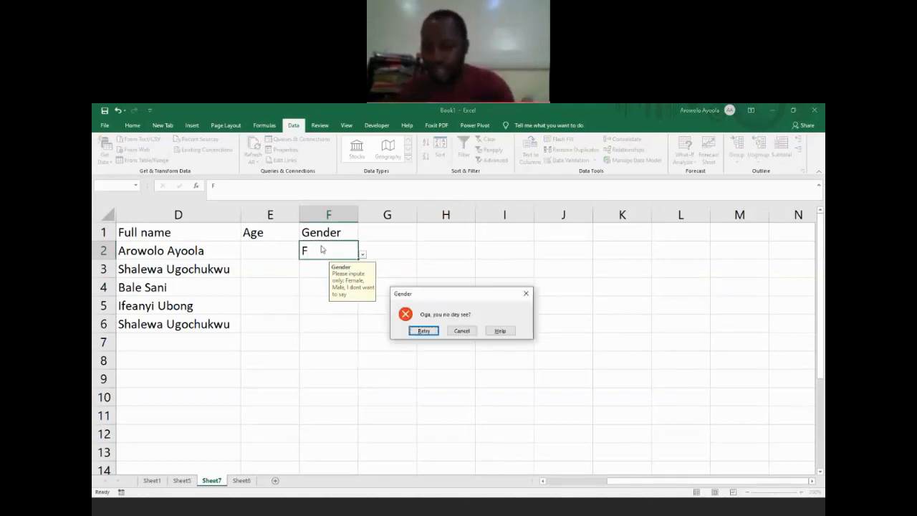
left_click(792, 428)
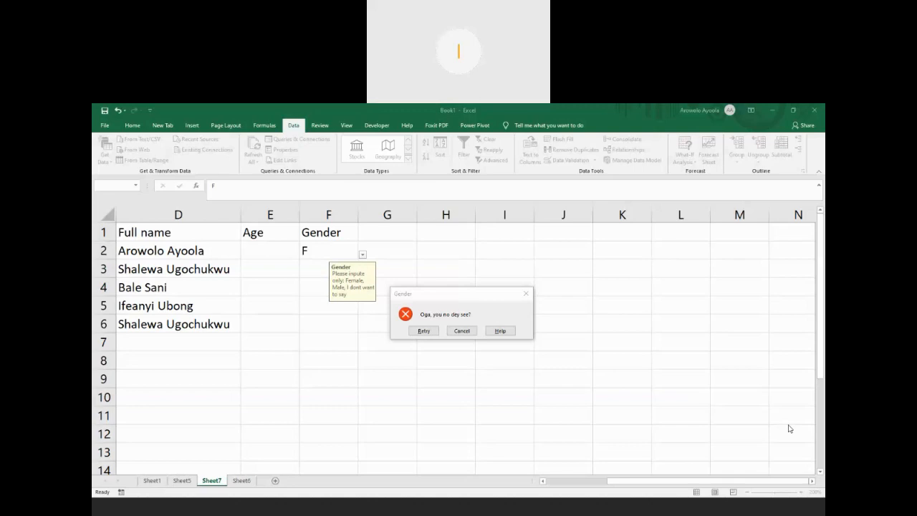
Step: Retest the Stop alert by entering F in cell F2 again, and clear the entry
left_click(423, 331)
type("F")
key("Return")
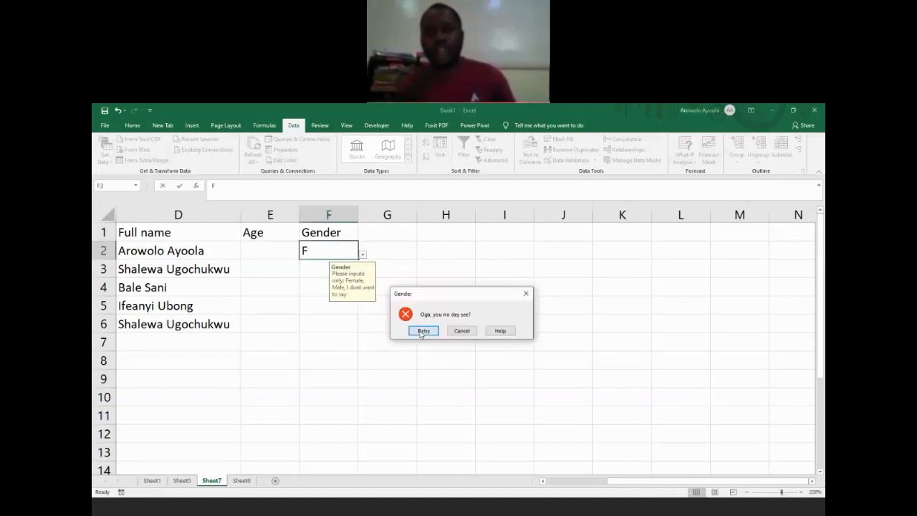
left_click(422, 331)
key("Return")
left_click(422, 331)
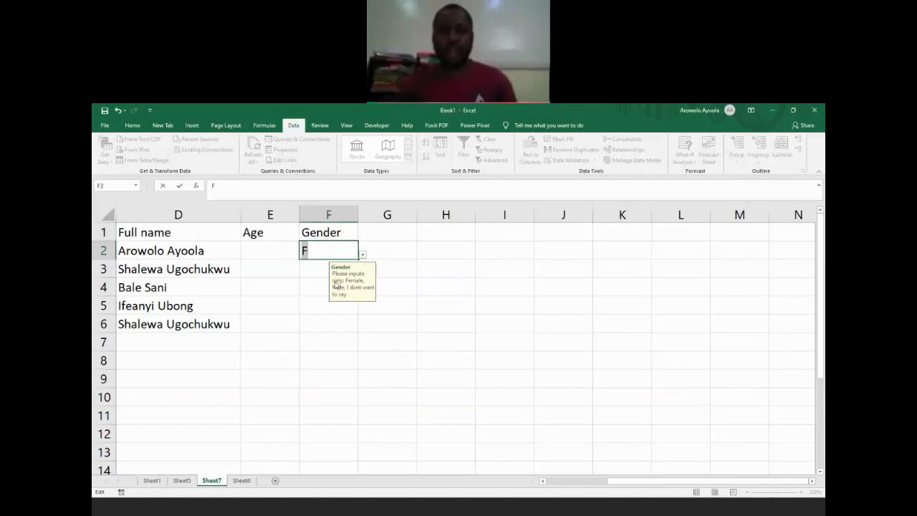
key("BackSpace")
key("Return")
key("Up")
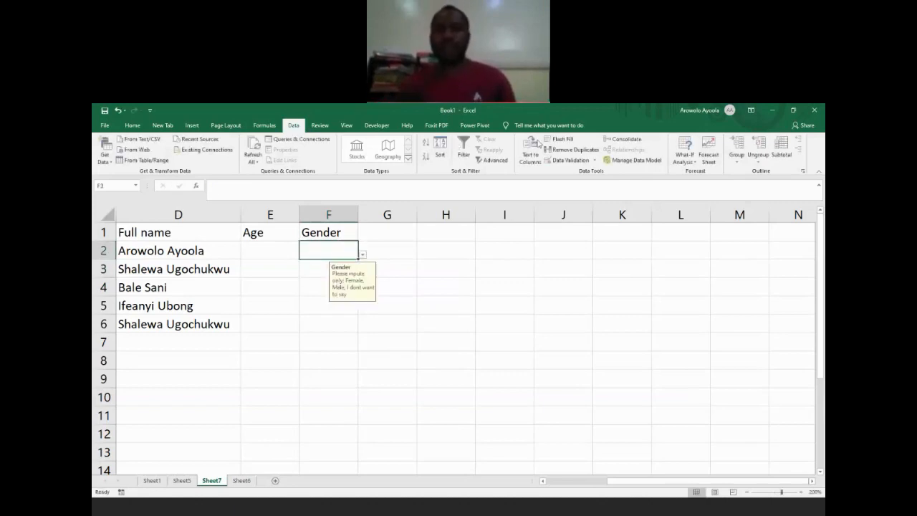
Step: Change the error alert style of F2's data validation to Warning
left_click(560, 160)
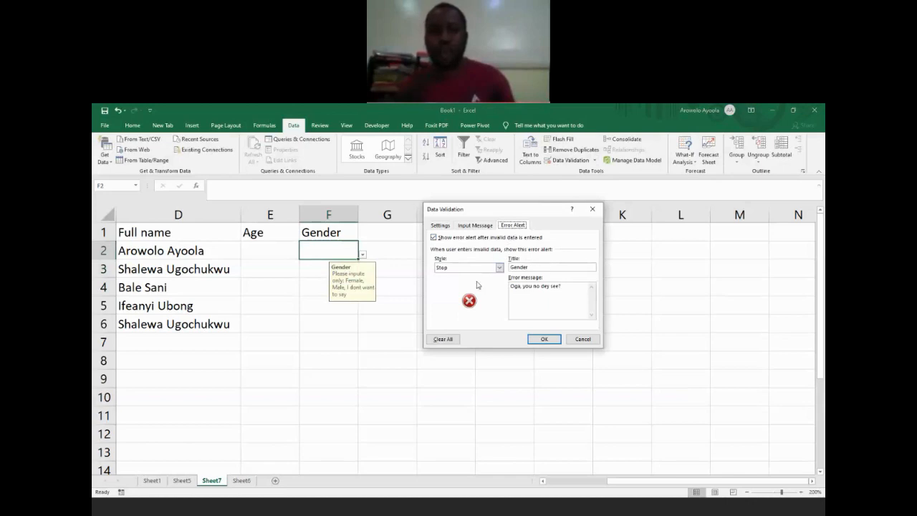
left_click(500, 267)
left_click(492, 280)
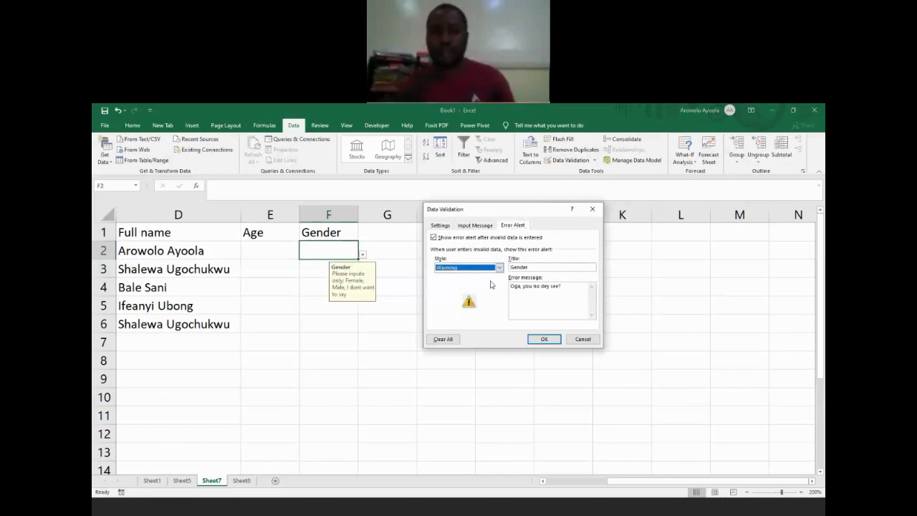
left_click(548, 339)
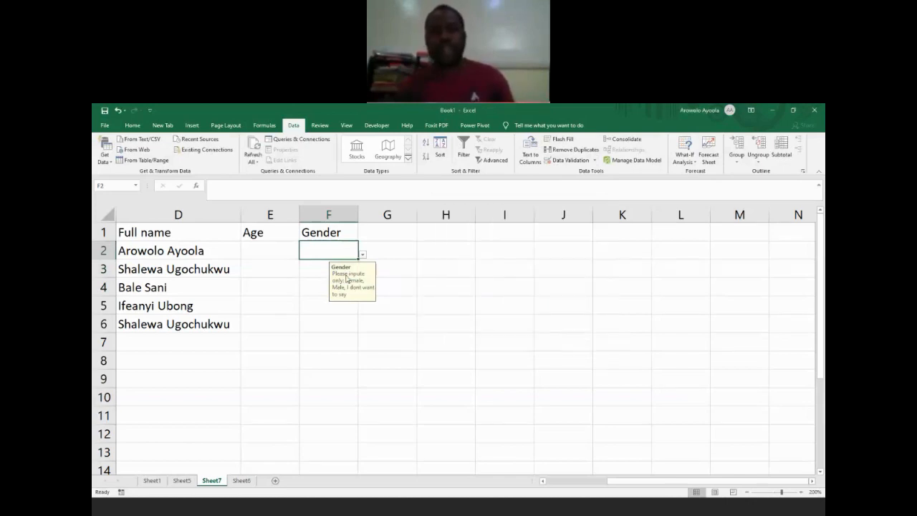
Step: Test the Warning alert by entering F in cell F2 and choosing to continue with the invalid value
type("FDf")
key("BackSpace")
key("BackSpace")
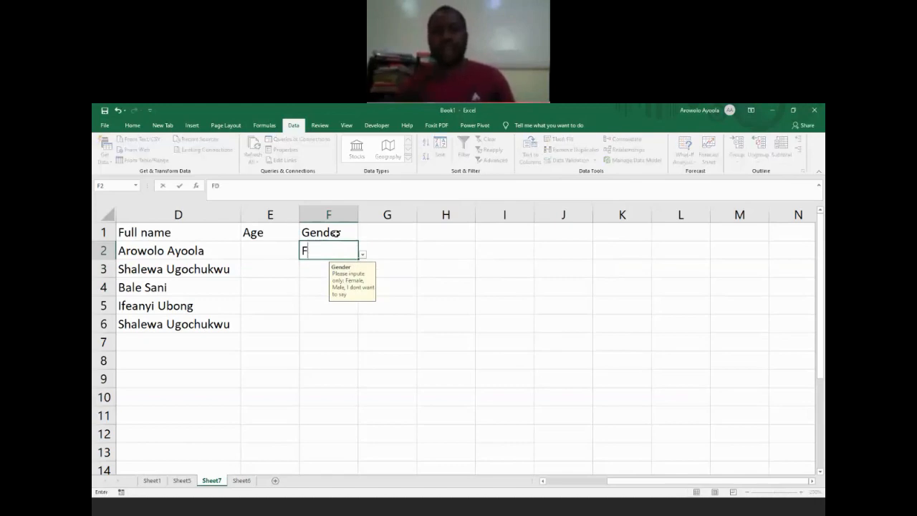
key("Return")
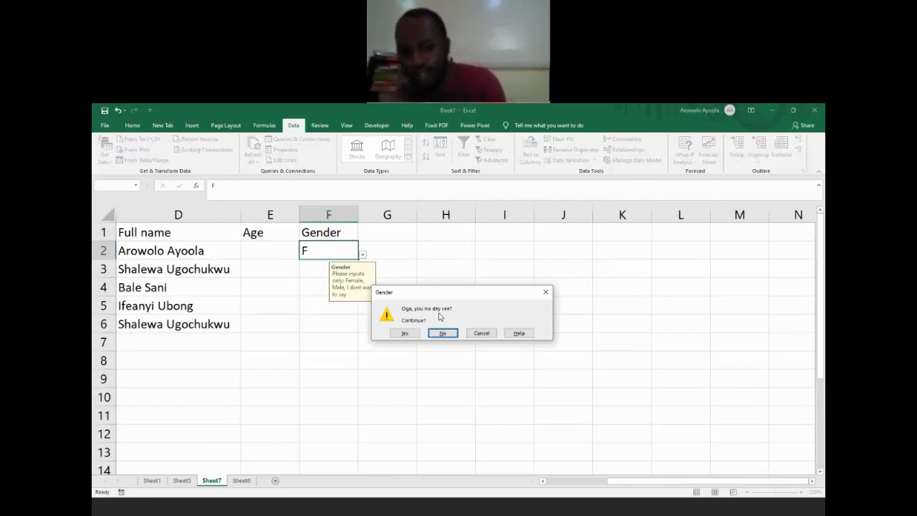
left_click(404, 333)
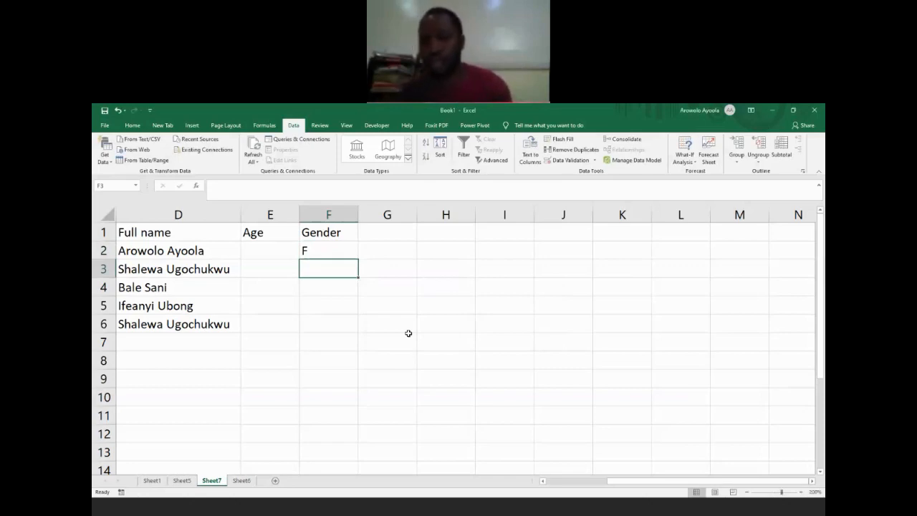
Step: Change the error alert style of F2's data validation to Information
key("Up")
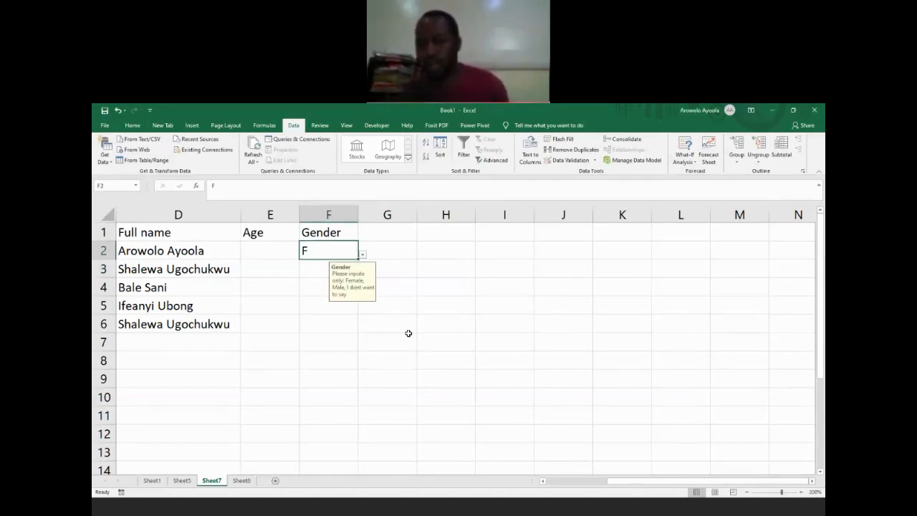
left_click(569, 160)
left_click(499, 267)
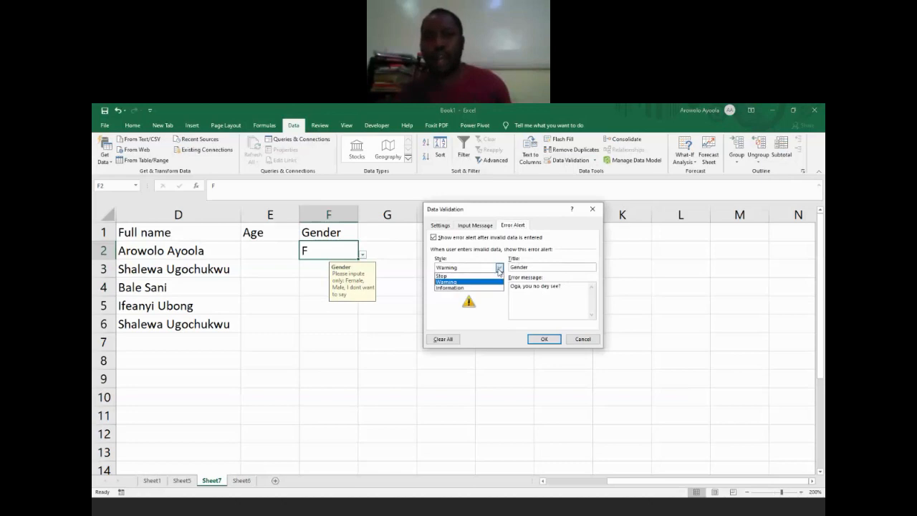
left_click(483, 289)
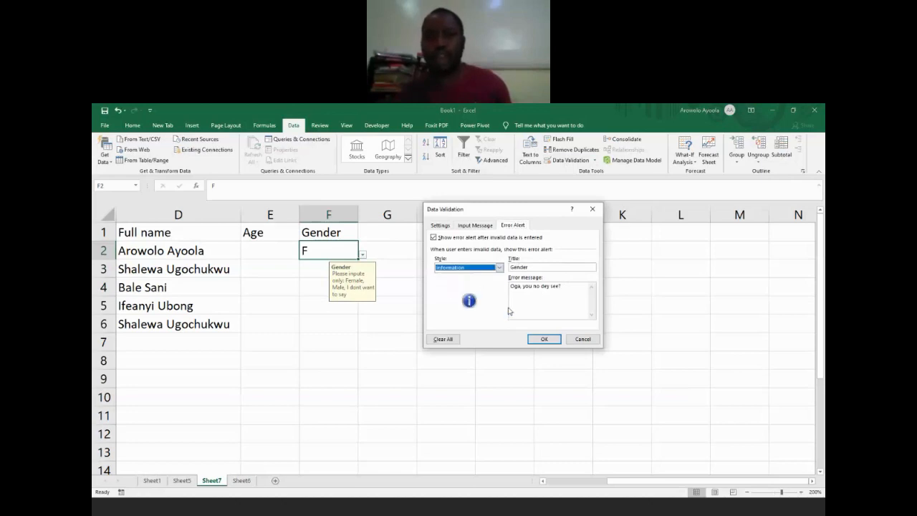
left_click(537, 338)
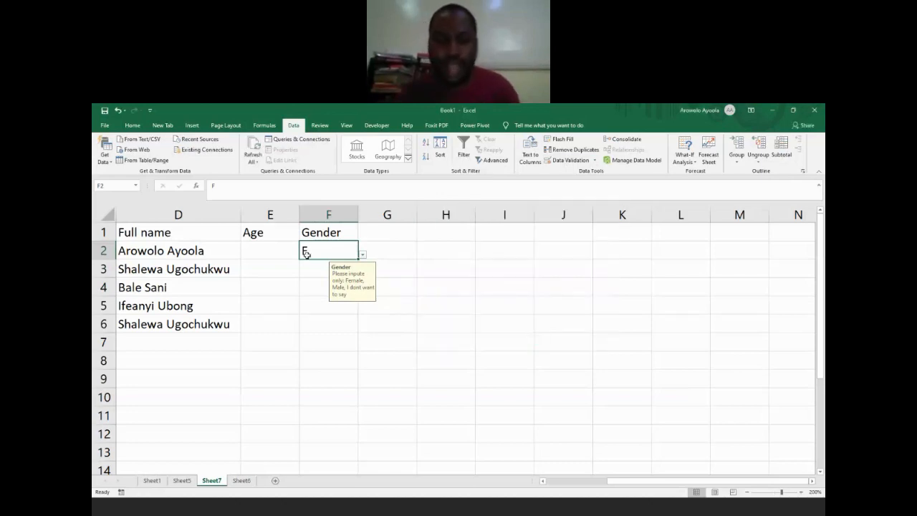
Step: Test the Information alert by entering k in cell F2 and accepting the invalid value
type("k")
key("Return")
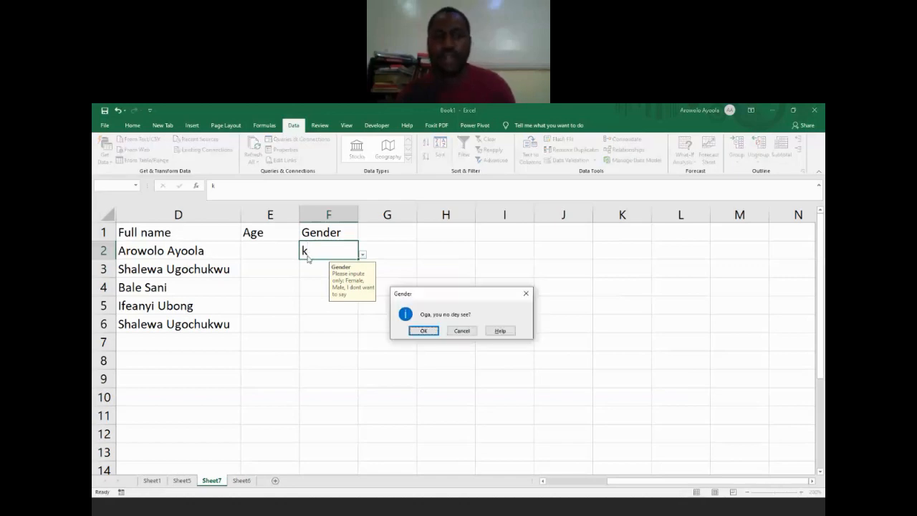
left_click(424, 331)
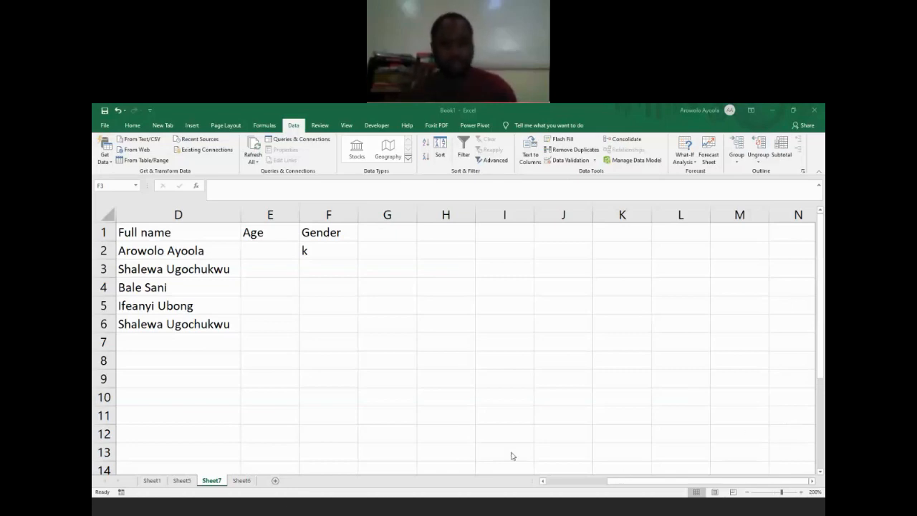
Step: Add a new worksheet with the headers "States" in A1 and "No of books distributed" in B1
left_click(276, 482)
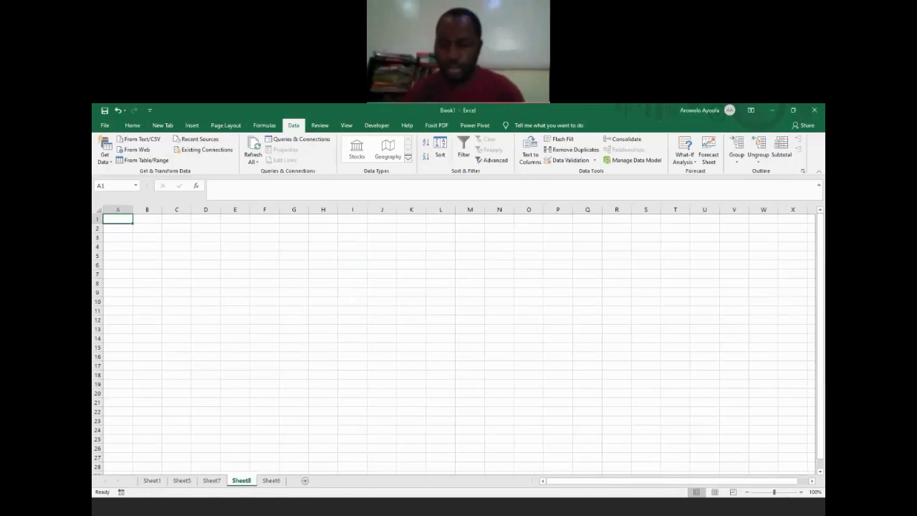
left_click(653, 462)
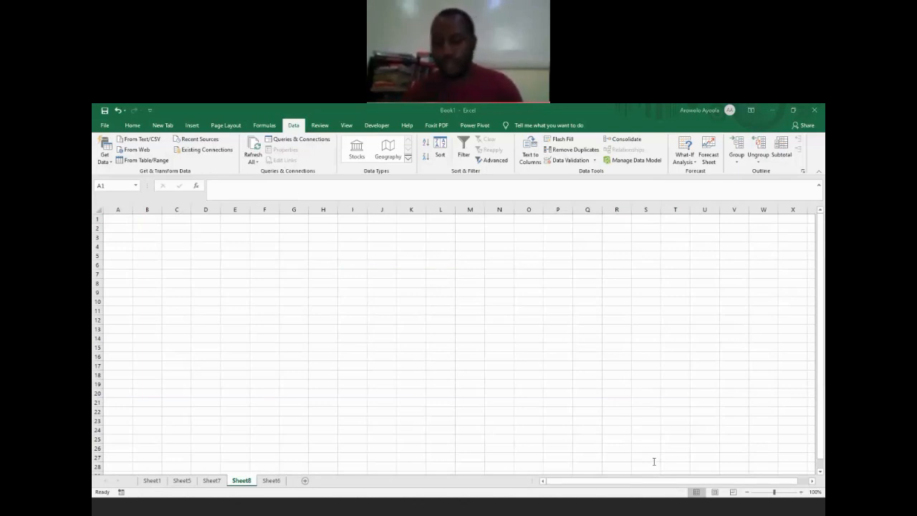
left_click(119, 218)
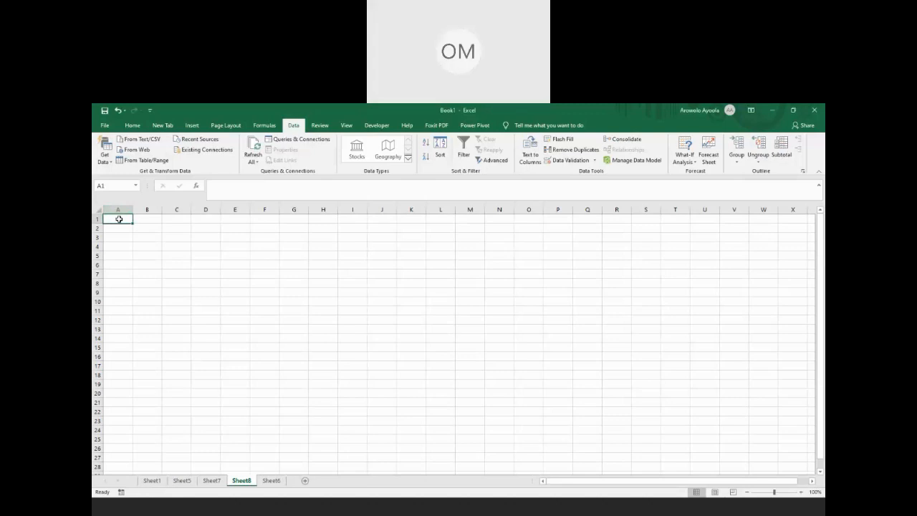
type("St")
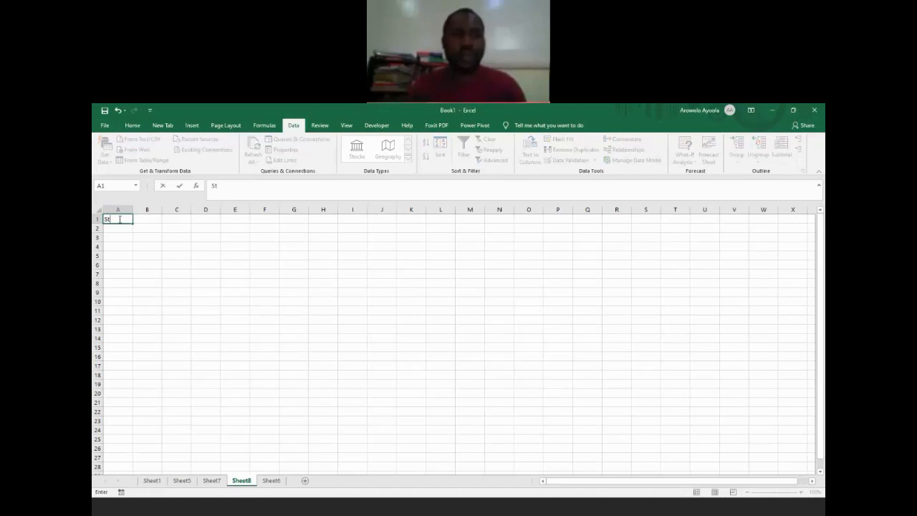
type("ate")
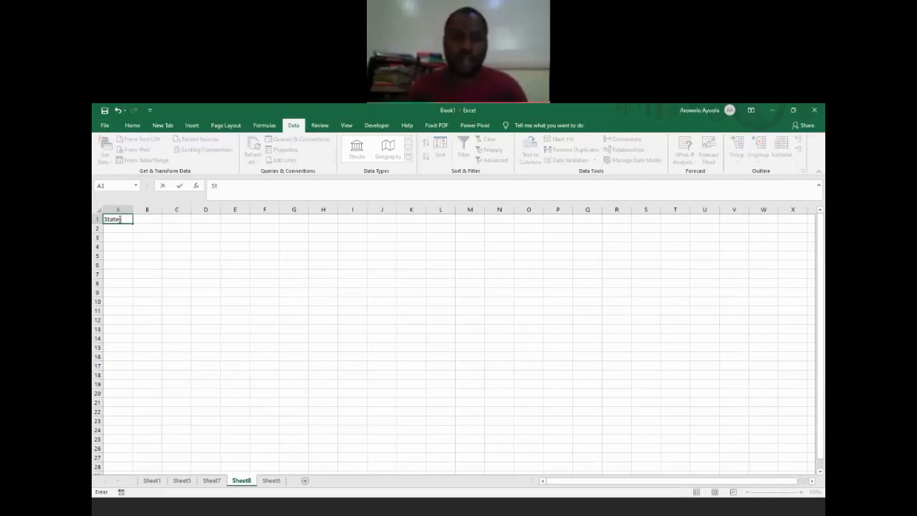
key("Tab")
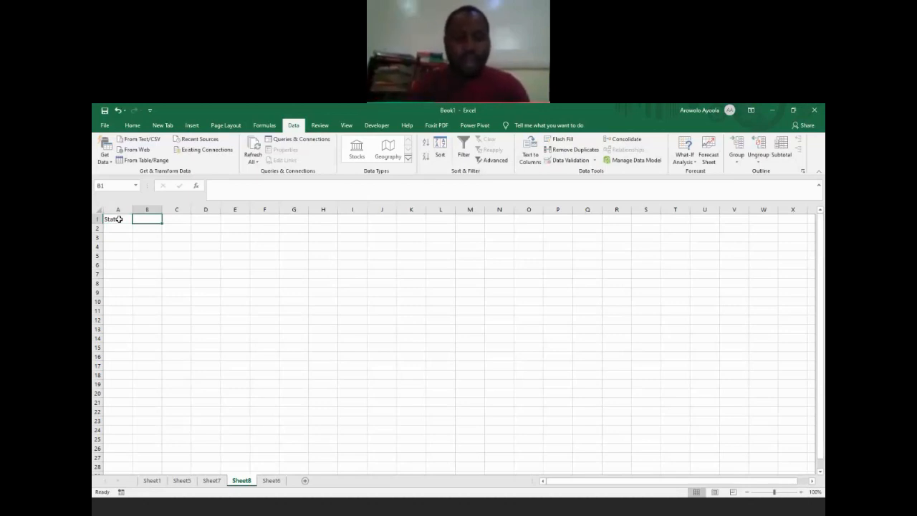
type("No of books distributed")
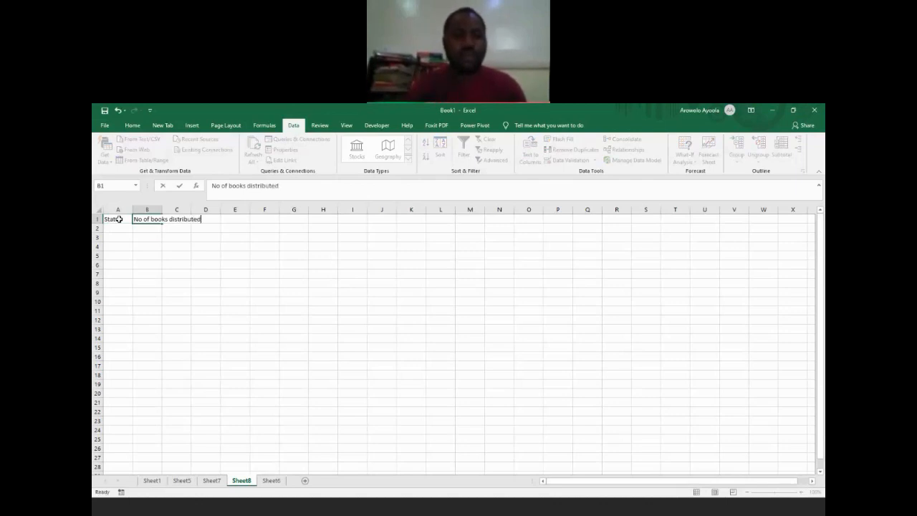
key("Return")
key("Up")
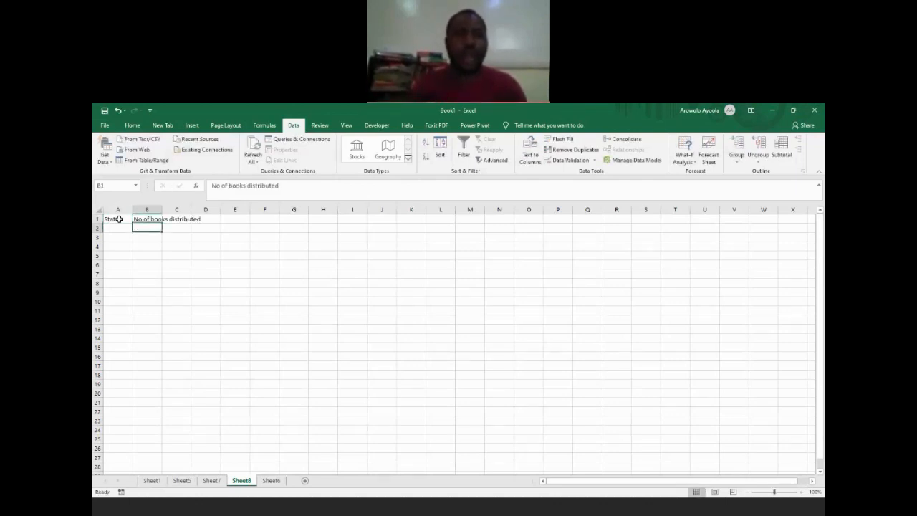
Step: Auto-fit the width of column B to its header text
key("Down")
key("Left")
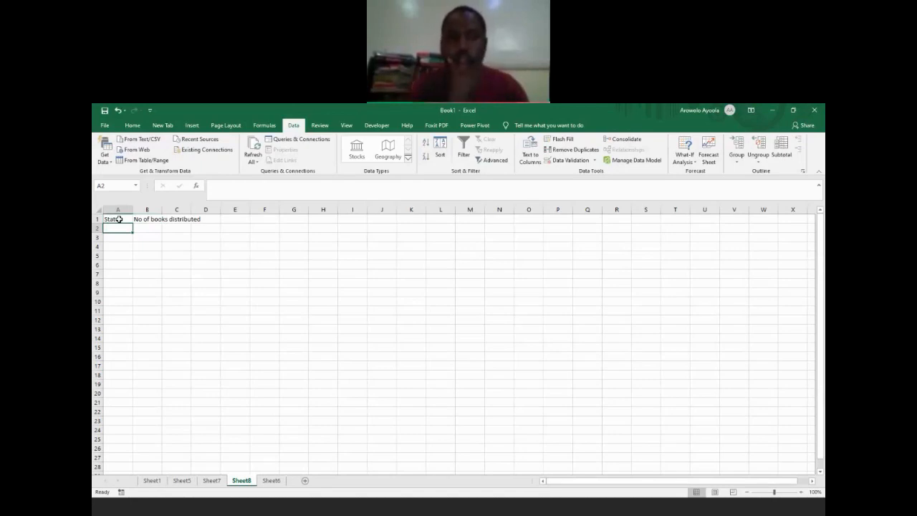
double_click(162, 209)
Step: Enter the headers "First Name", "Last Name" and "Email Address" in cells F1 to H1
left_click(309, 220)
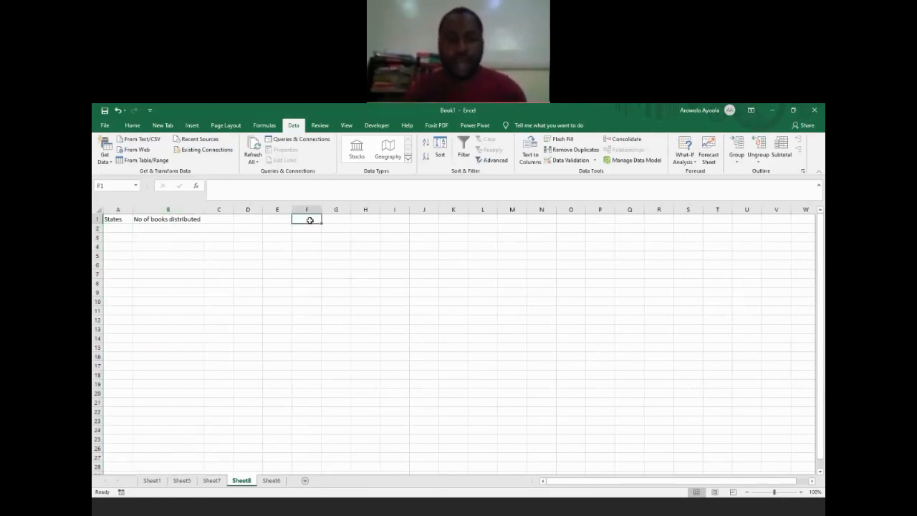
type("Name")
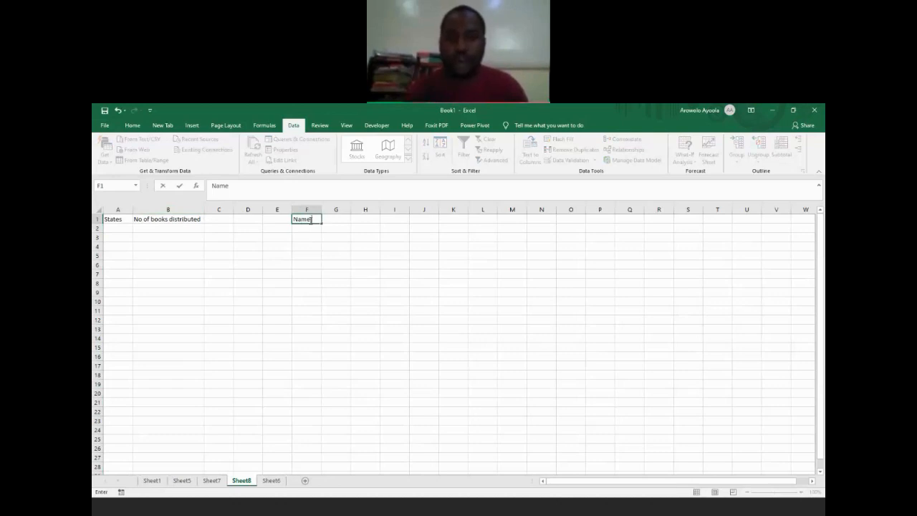
key("BackSpace")
key("BackSpace")
key("BackSpace")
key("BackSpace")
type("First Name")
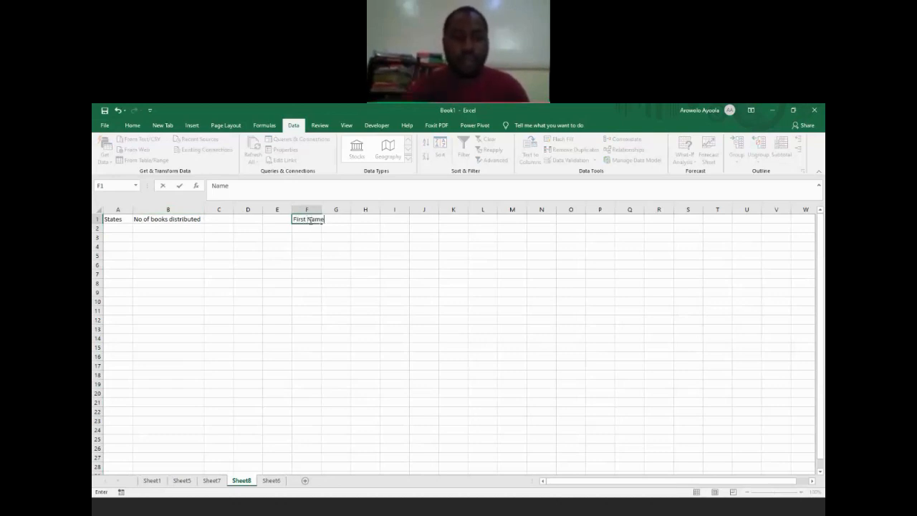
key("Tab")
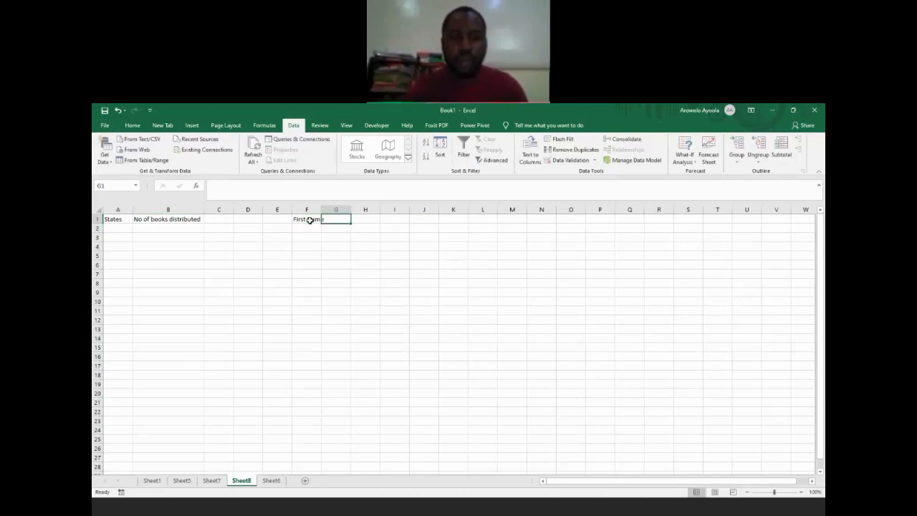
type("Last Name")
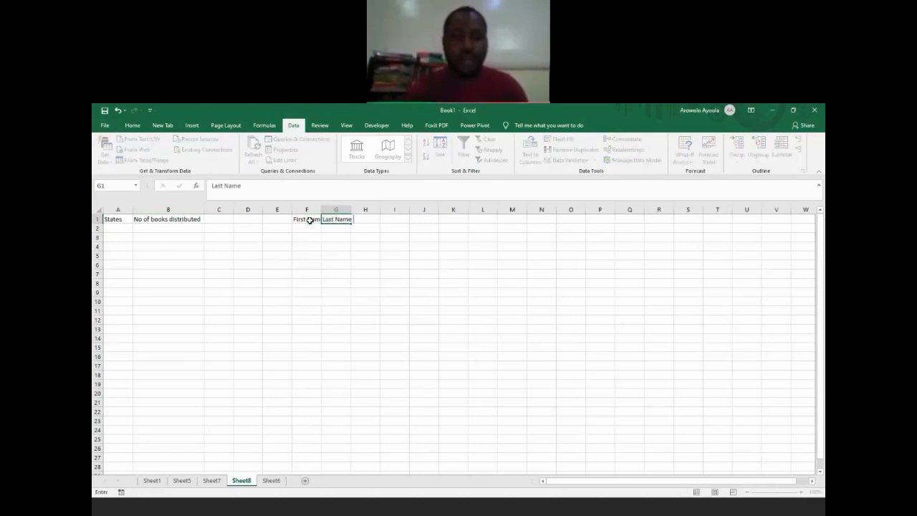
key("Tab")
type("E")
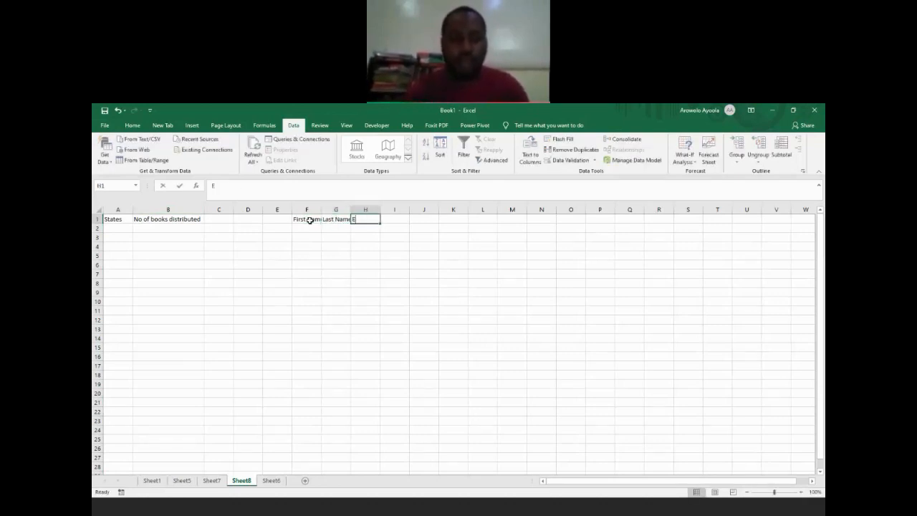
type("mail Address")
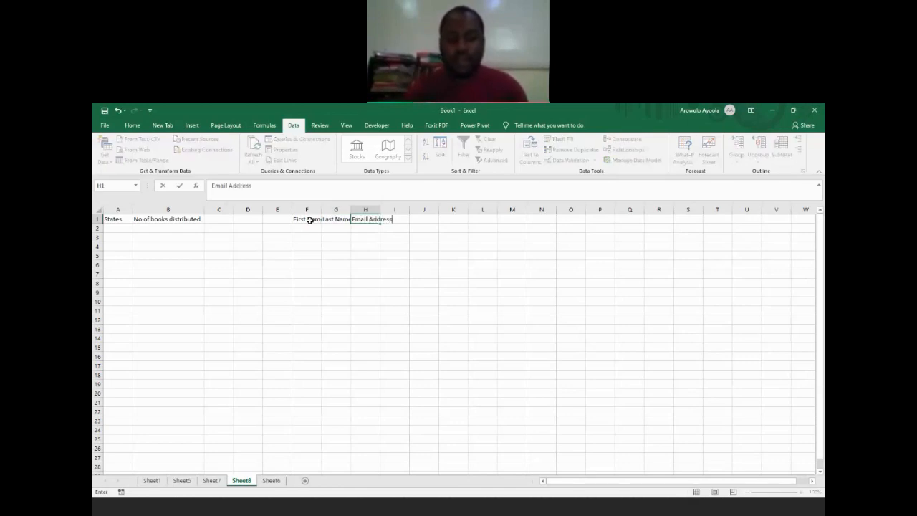
key("Return")
key("Up")
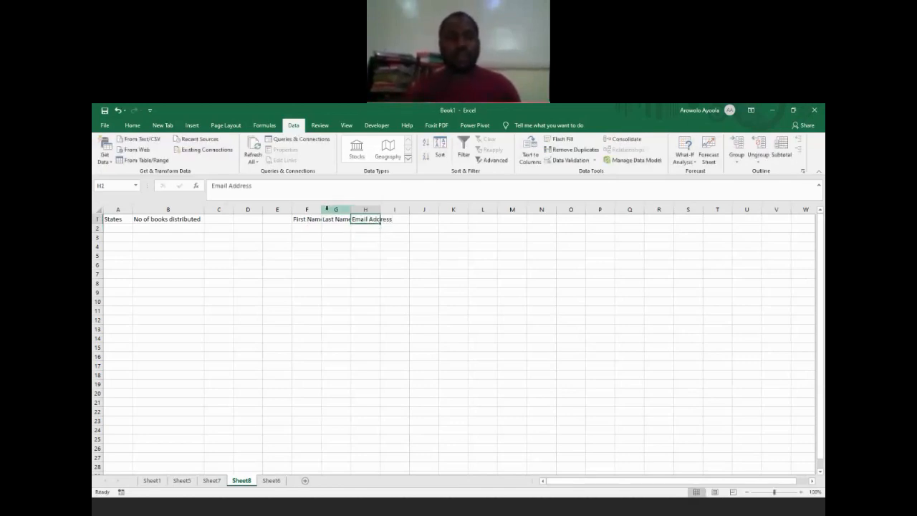
Step: Auto-fit the widths of columns F, G and H to their header texts
double_click(321, 210)
double_click(356, 209)
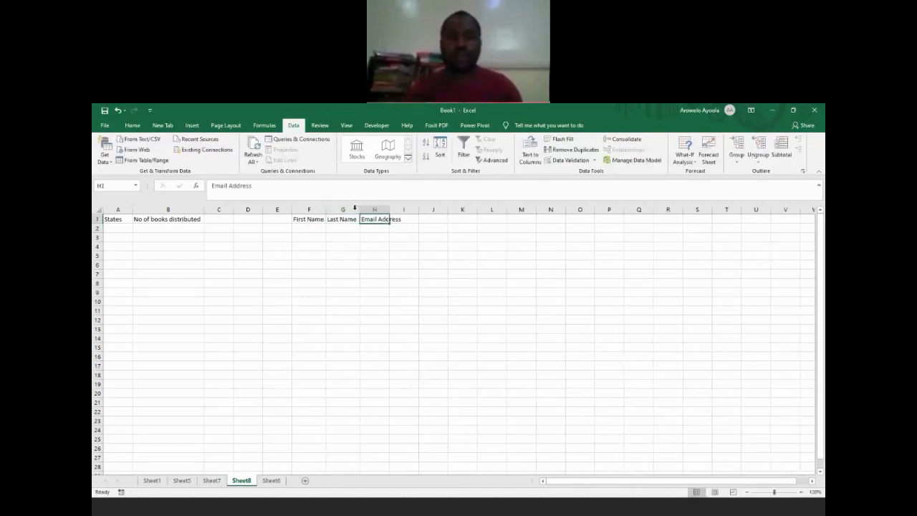
double_click(391, 209)
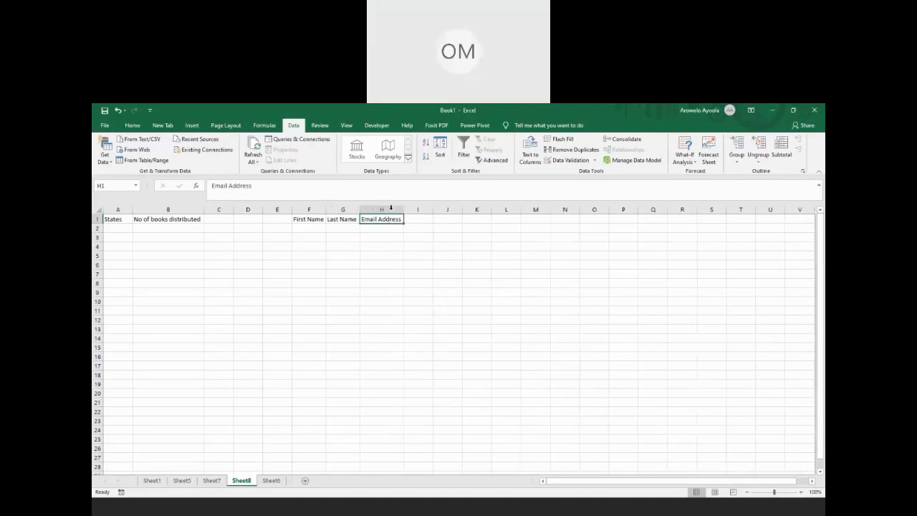
left_click(434, 256)
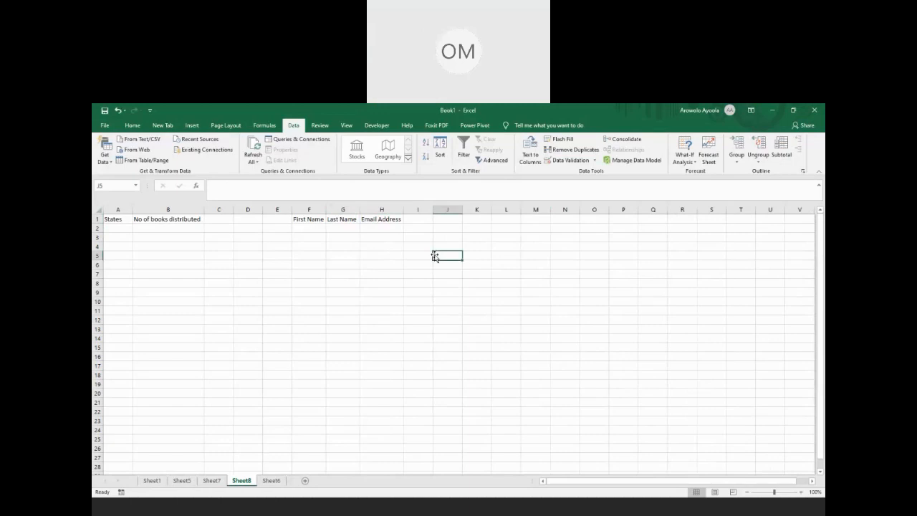
left_click(314, 219)
left_click(352, 218)
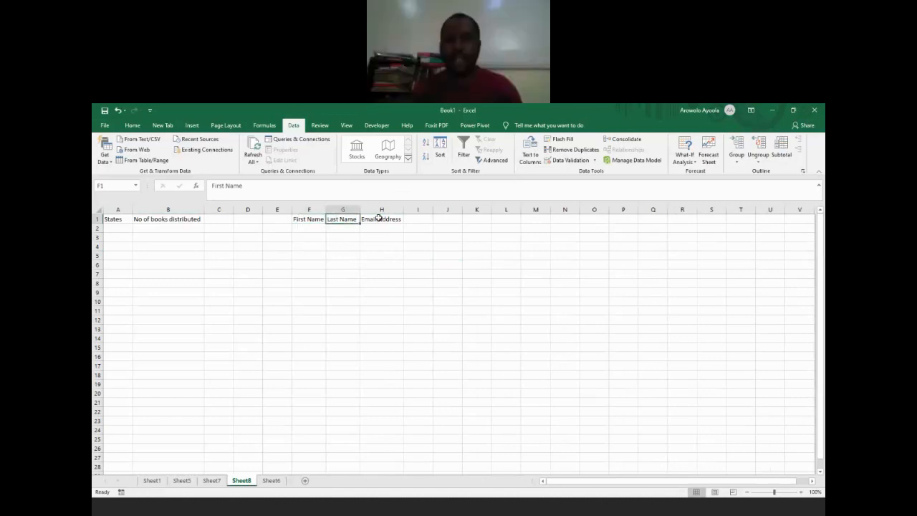
left_click(378, 217)
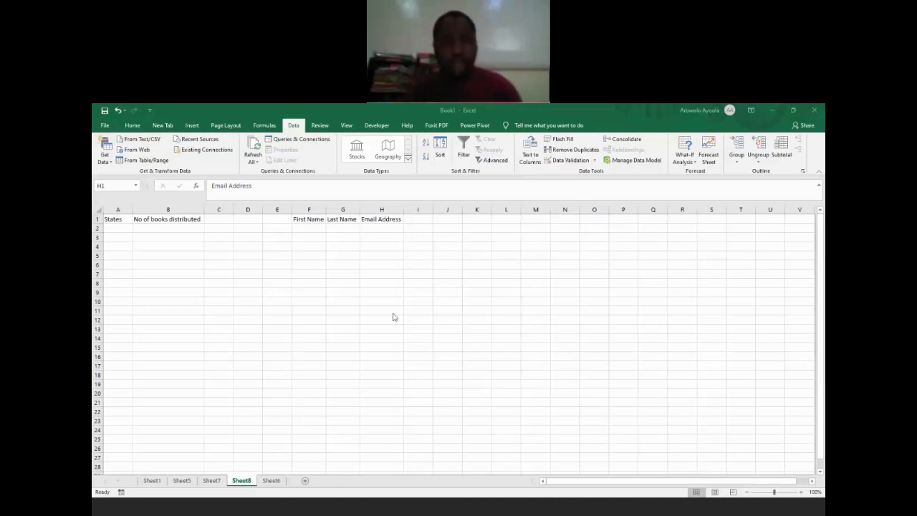
Step: Enter five people's first names in cells F2 to F6 under the First Name header
left_click(308, 226)
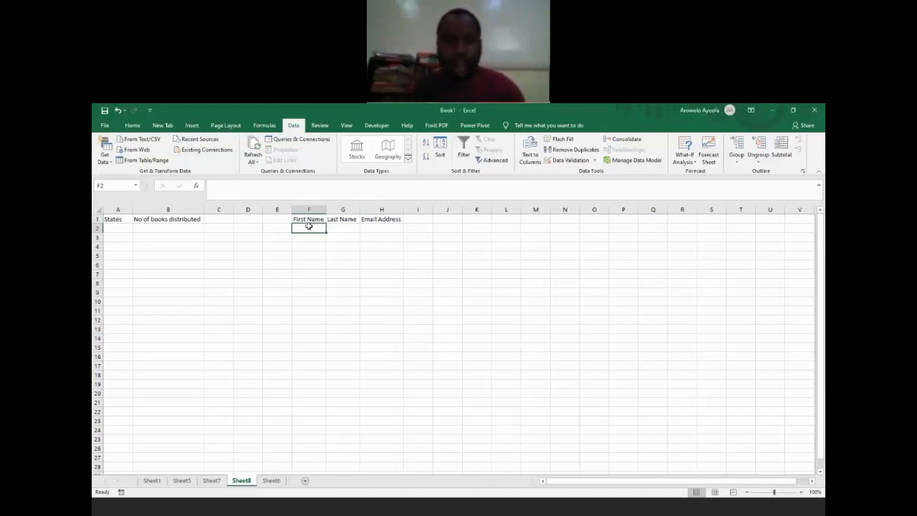
type("Aisha")
key("Return")
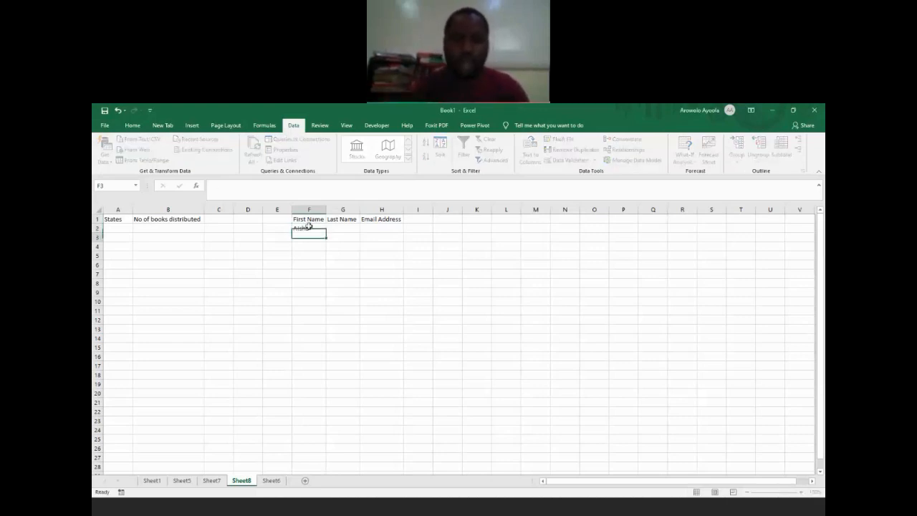
type("Katun")
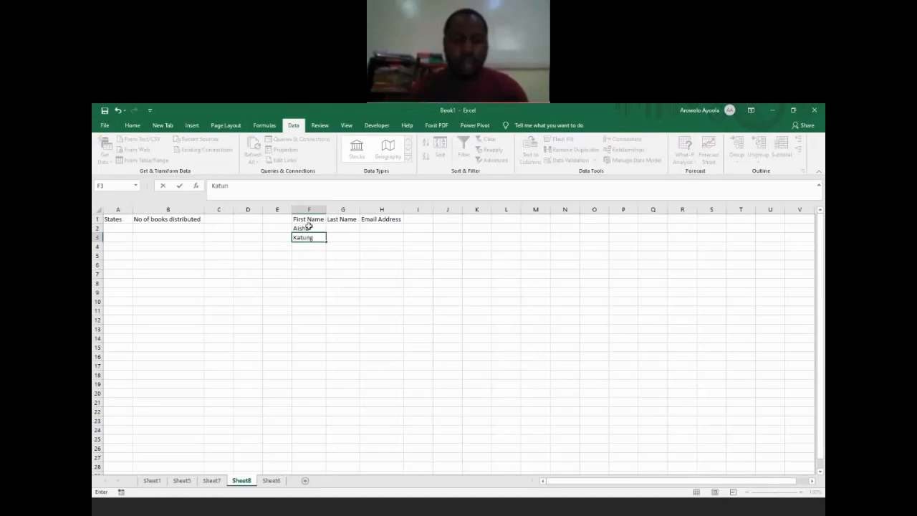
key("Return")
type("Samaila")
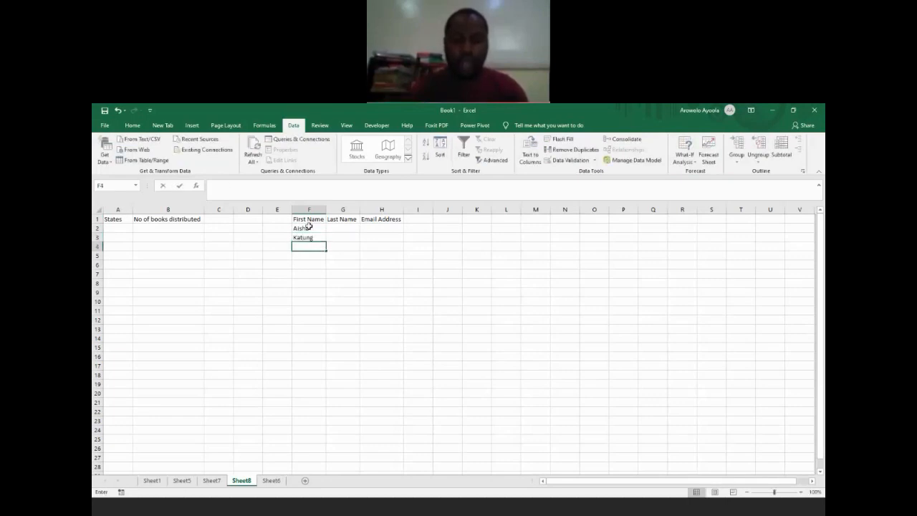
key("Return")
type("Buhari")
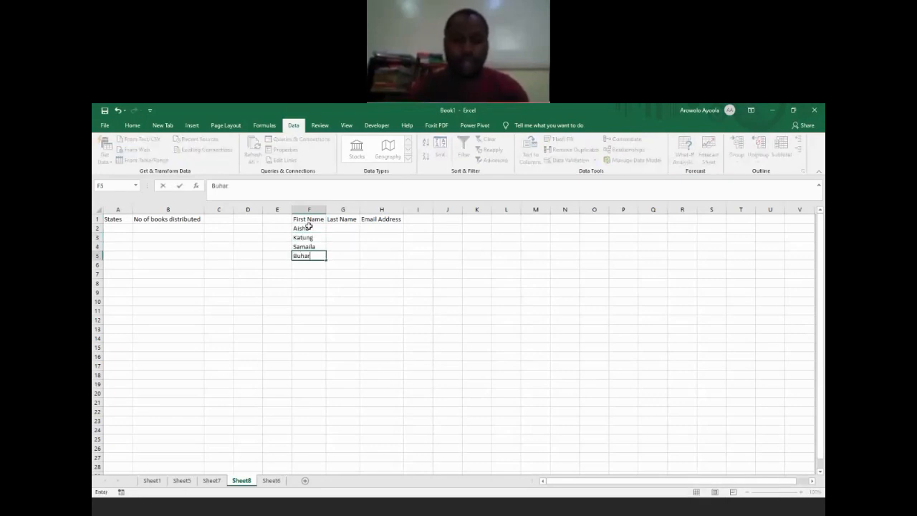
key("Return")
type("Osina")
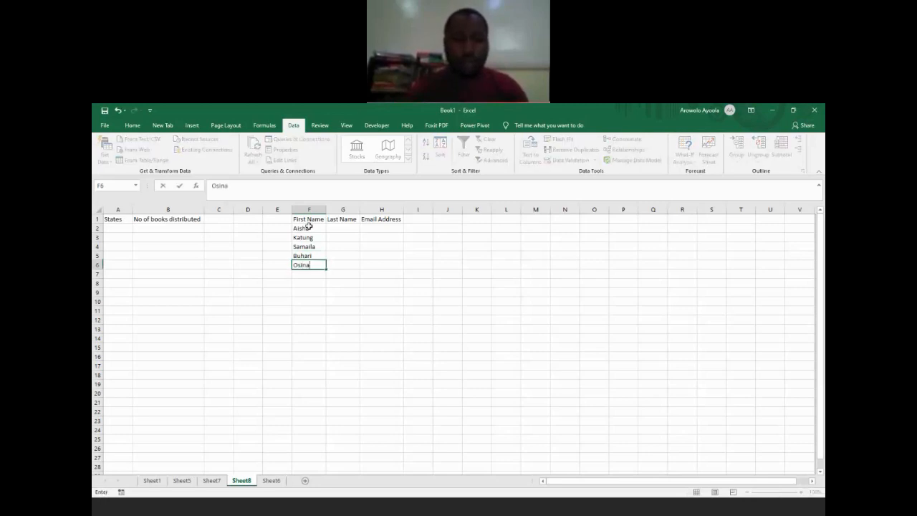
key("BackSpace")
type("bajo")
key("Return")
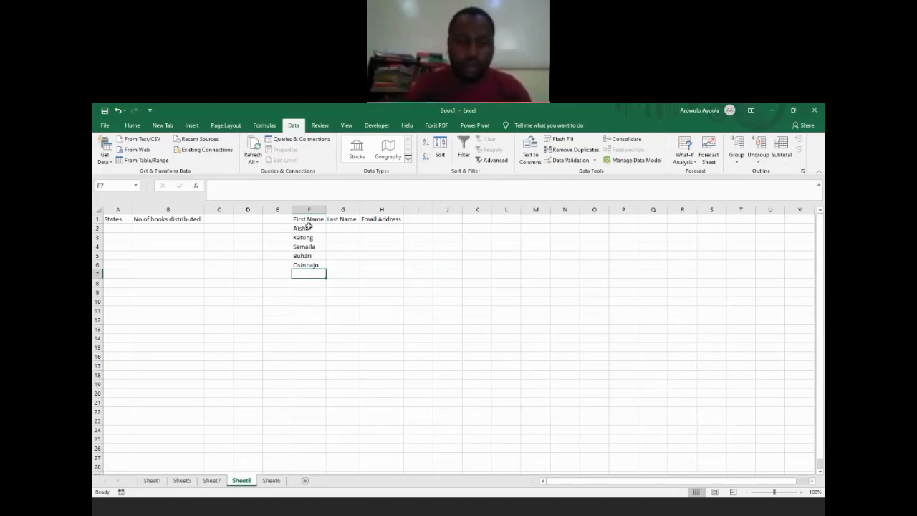
key("Up")
key("Up")
key("Up")
key("Up")
key("Up")
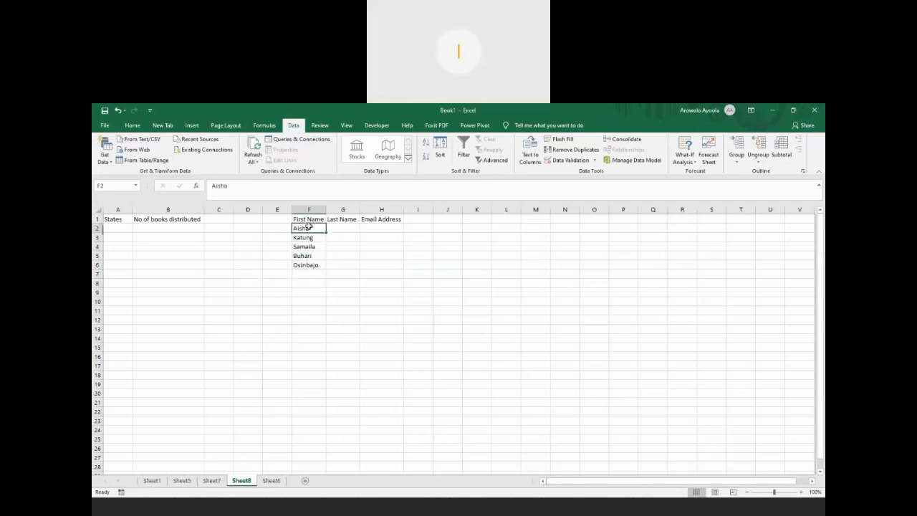
key("Right")
key("Left")
key("Down")
key("Down")
key("Down")
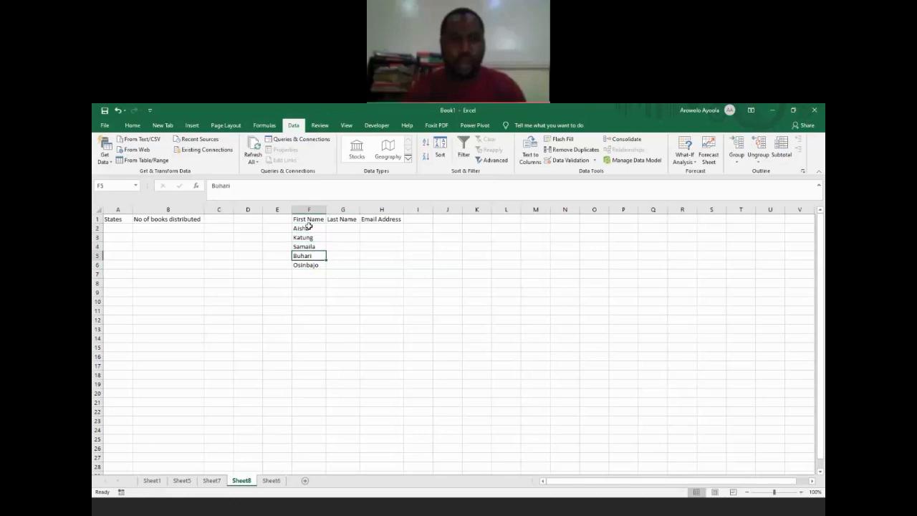
key("Down")
Step: Enter five people's last names in cells G2 to G6 under the Last Name header
key("Right")
key("Up")
key("Up")
key("Up")
key("Up")
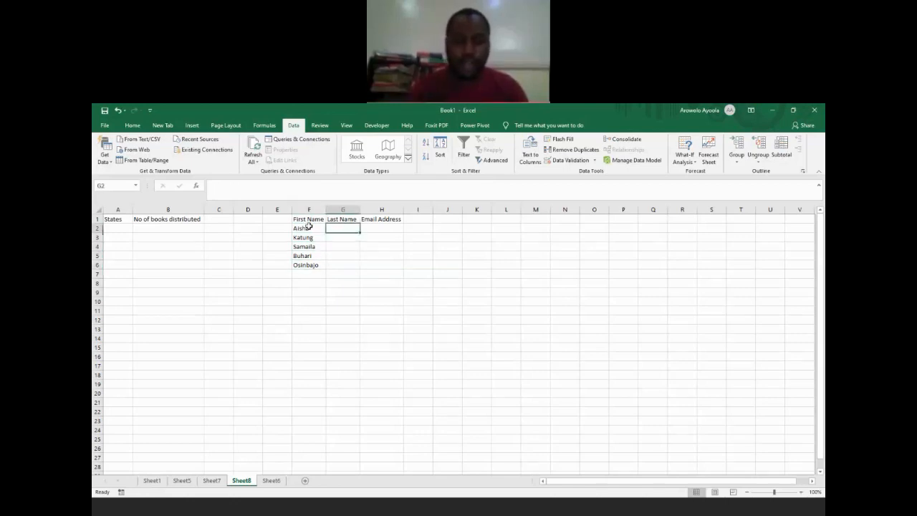
type("Igbomina")
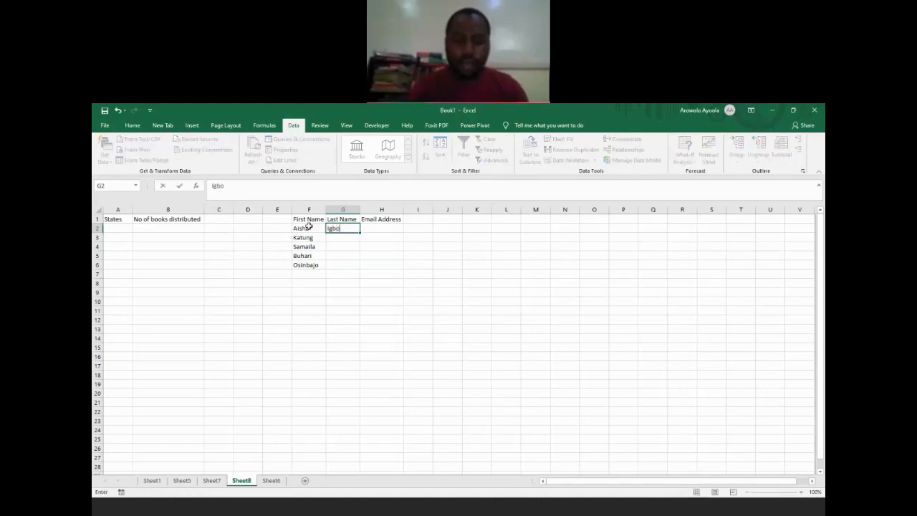
key("Return")
type("Ikare")
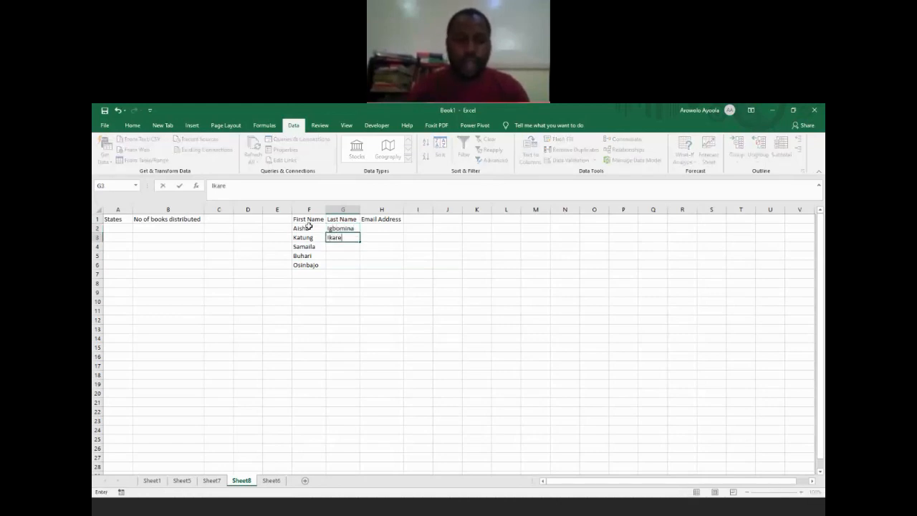
key("Return")
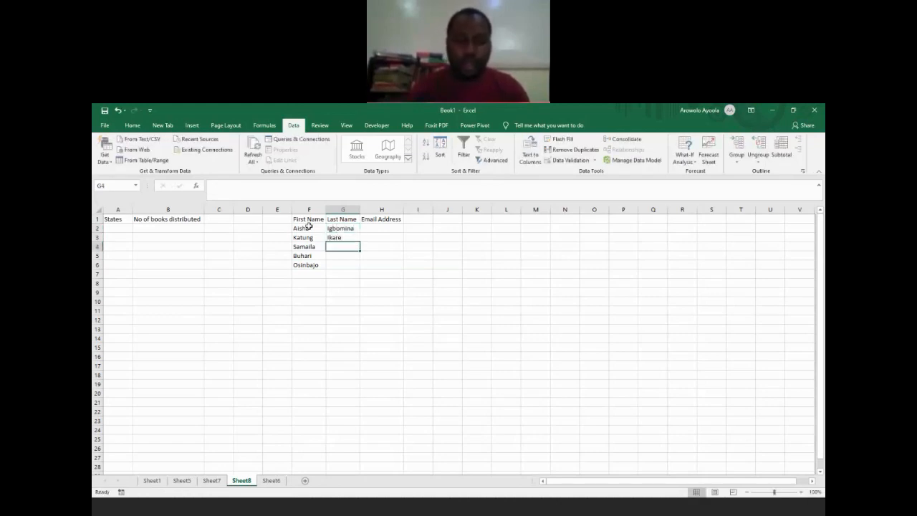
type("Kaura")
key("Return")
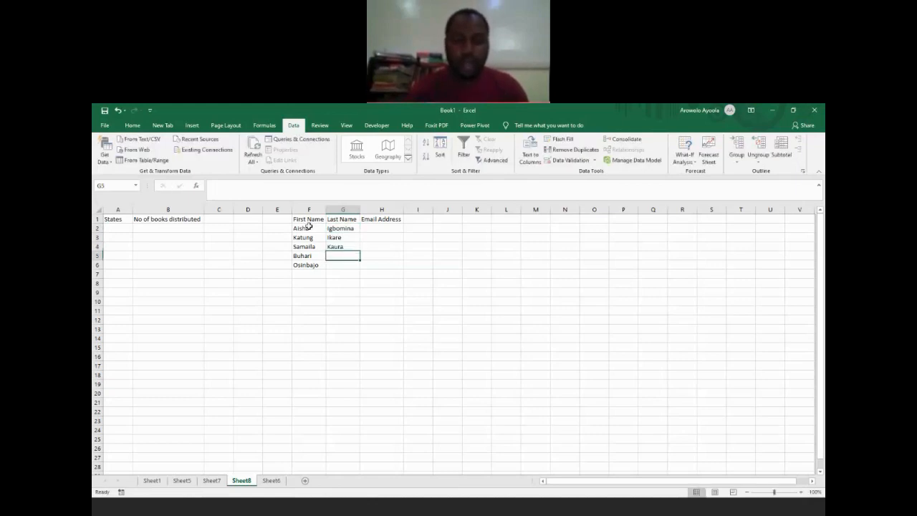
type("Um")
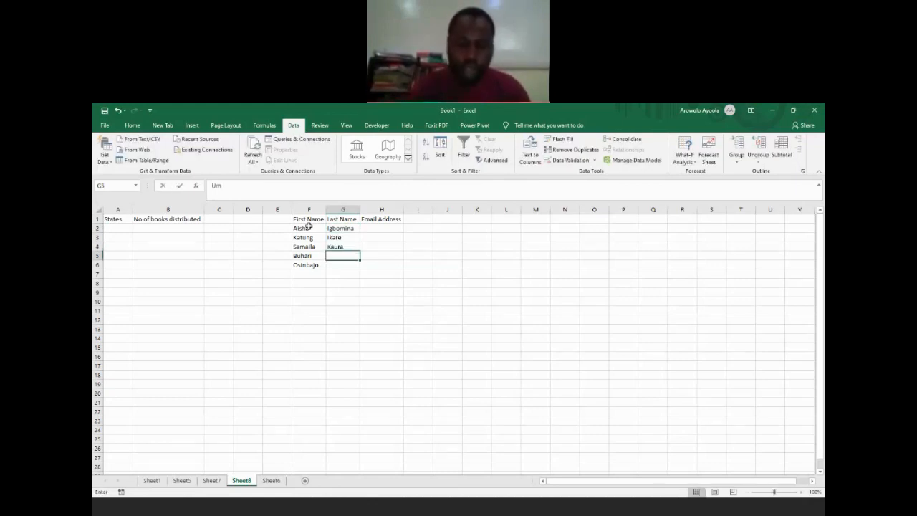
type("unya")
key("Return")
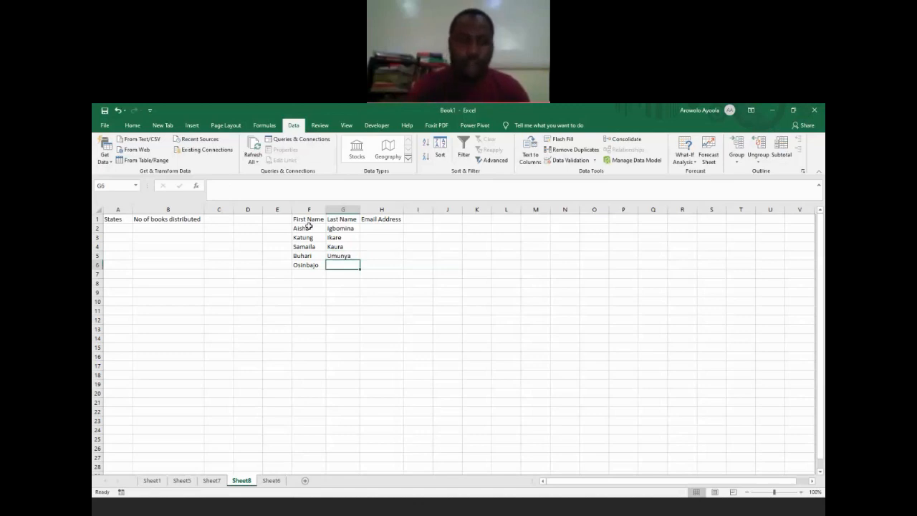
type("Nsukka")
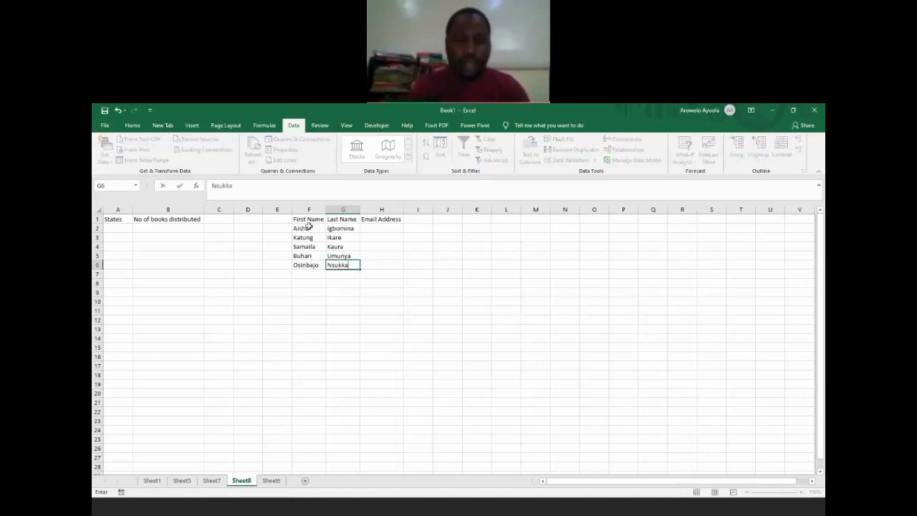
key("Tab")
key("Up")
key("Up")
key("Up")
key("Up")
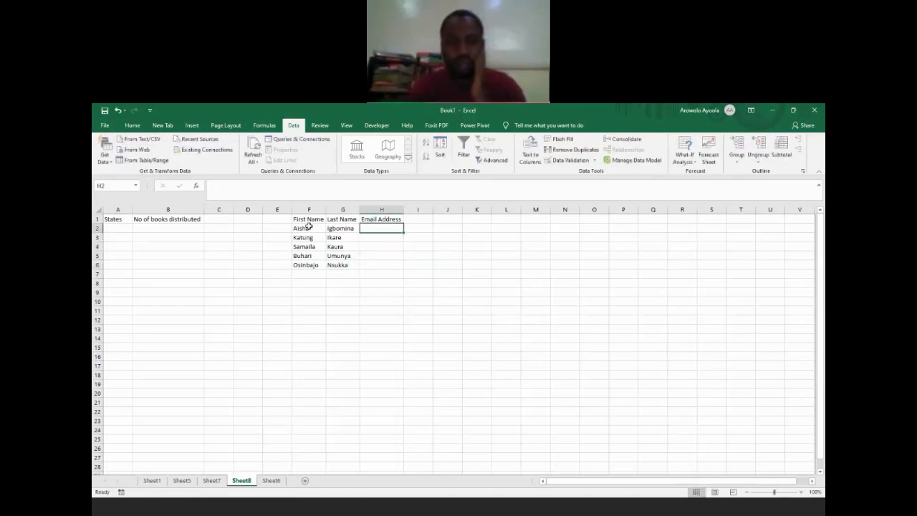
key("Up")
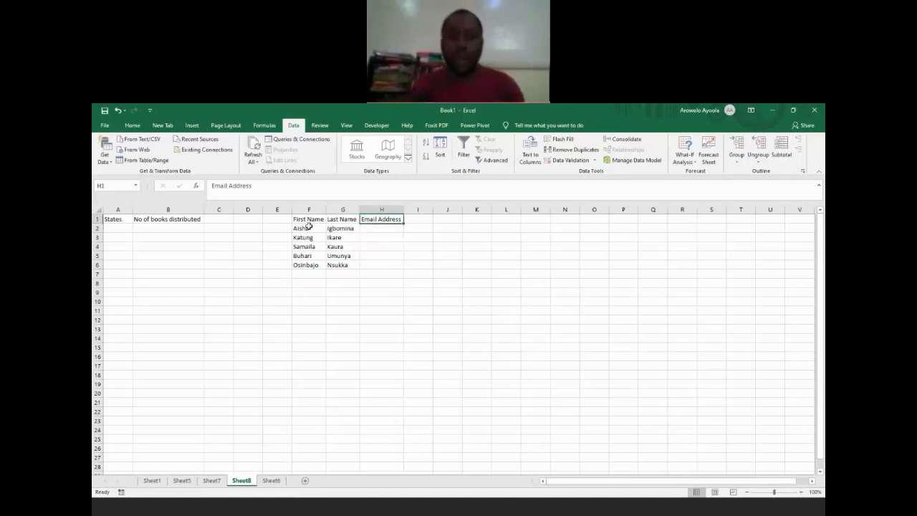
key("Down")
key("Down")
key("Down")
key("Down")
key("Down")
key("Down")
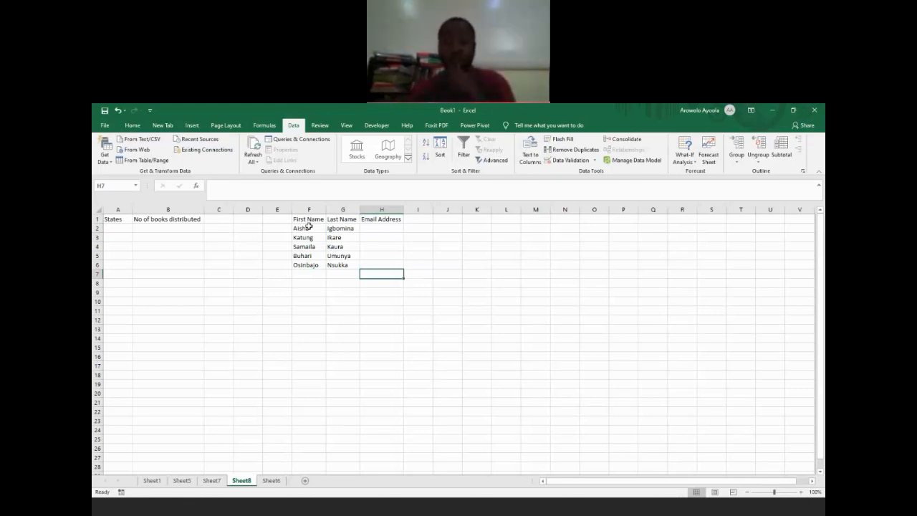
key("Down")
key("Down")
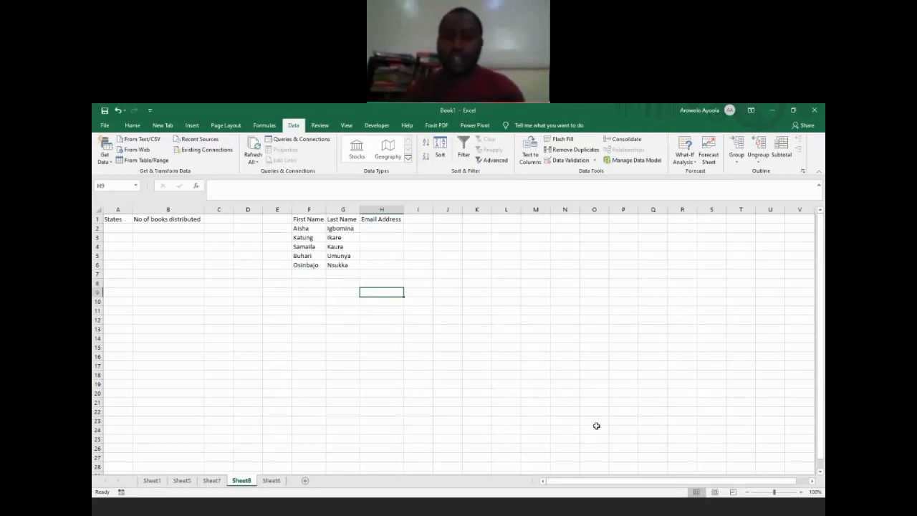
left_click(658, 455)
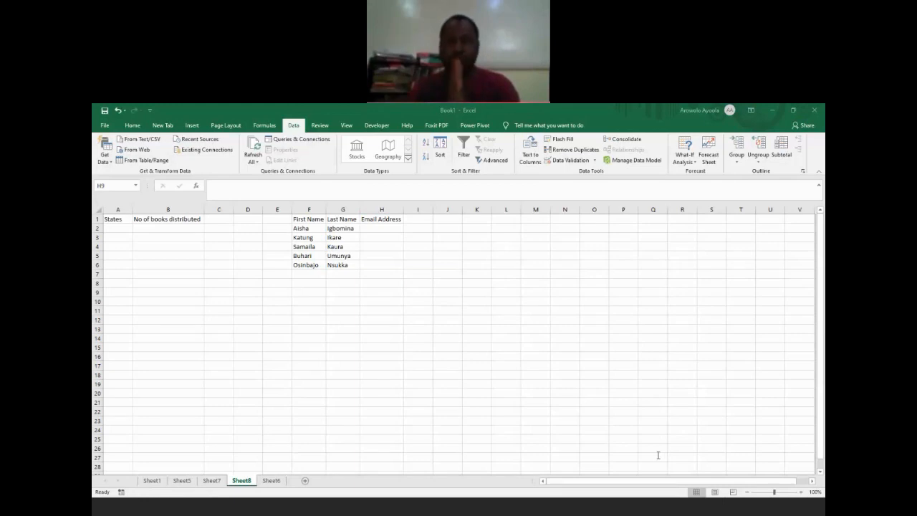
left_click(387, 228)
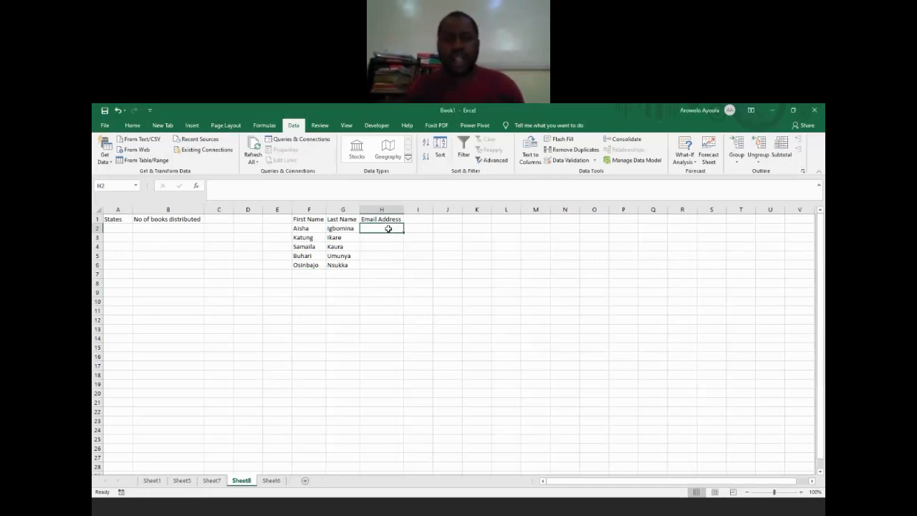
left_click(676, 450)
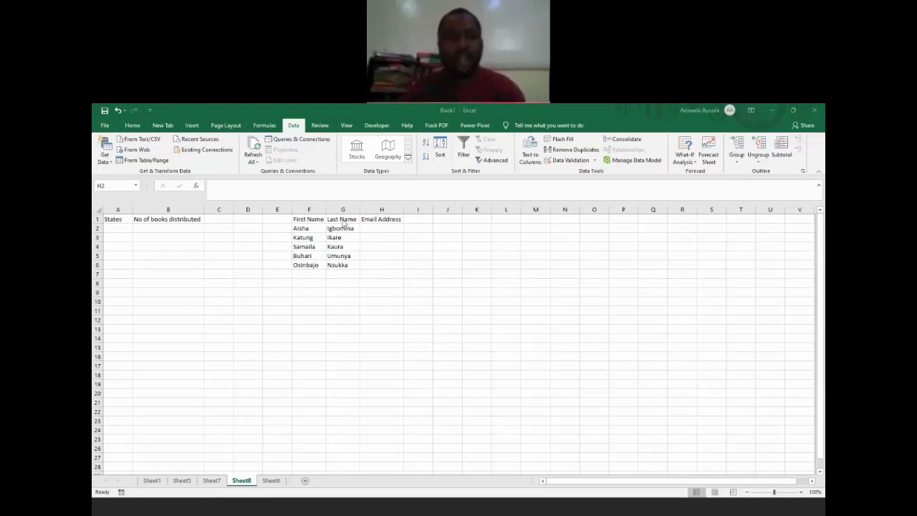
left_click(313, 231)
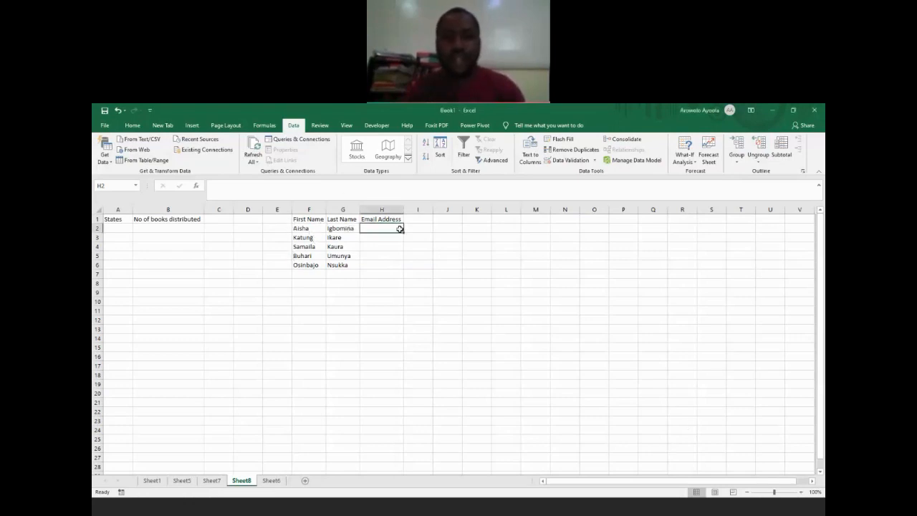
left_click(648, 452)
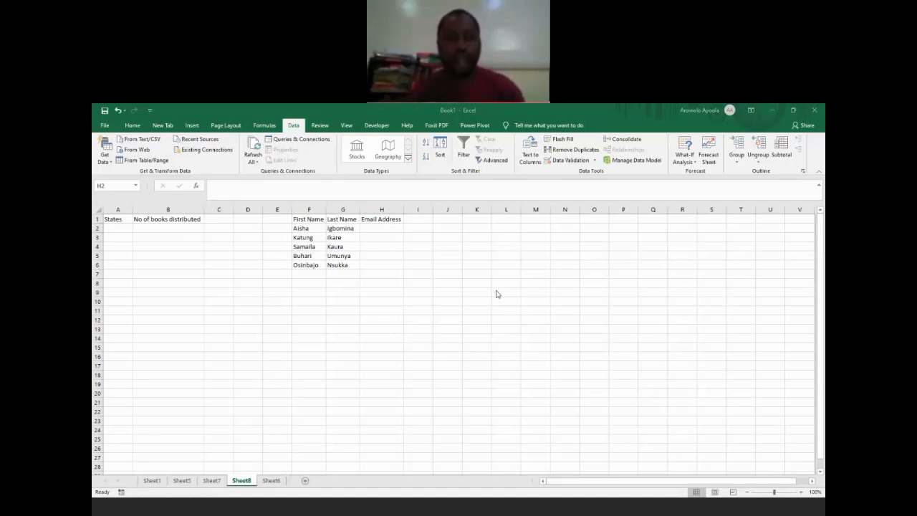
Step: Start a CONCATENATE formula in cell H2 with the first name in F2 and the last name in G2 as its first arguments
left_click(384, 227)
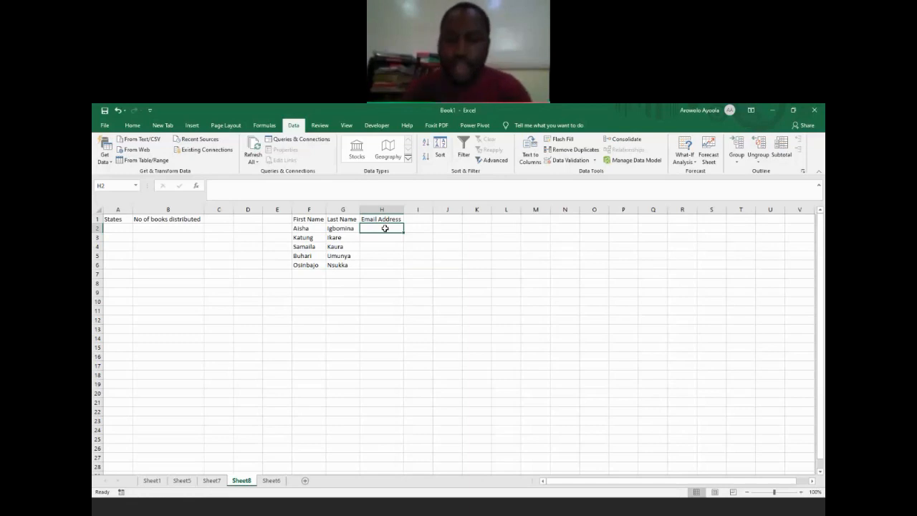
type("=concat")
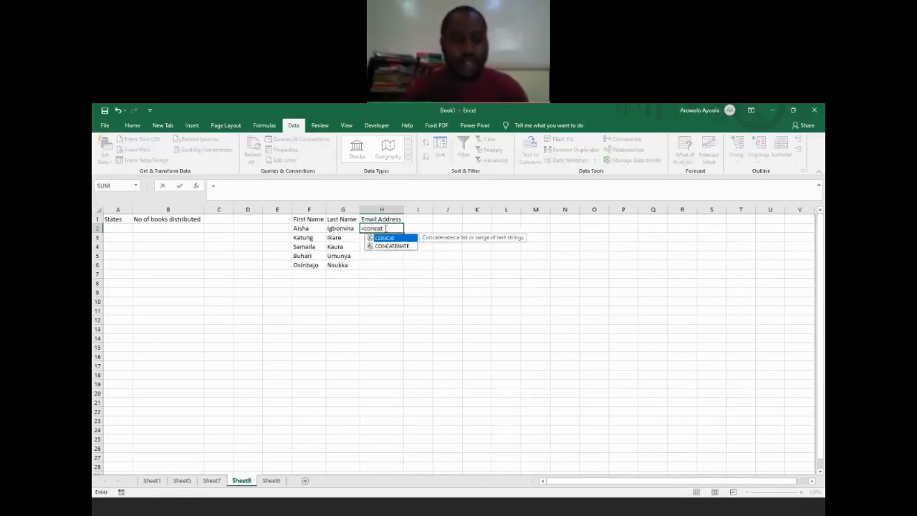
key("Down")
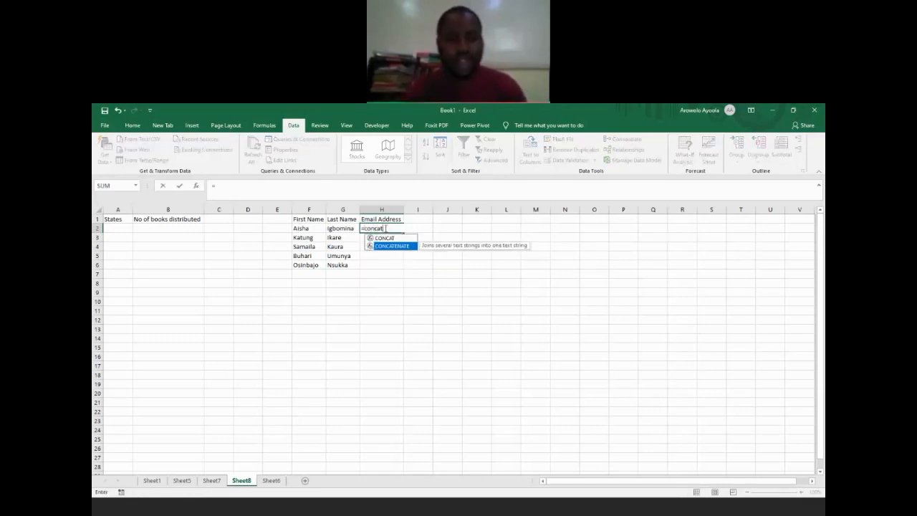
key("Tab")
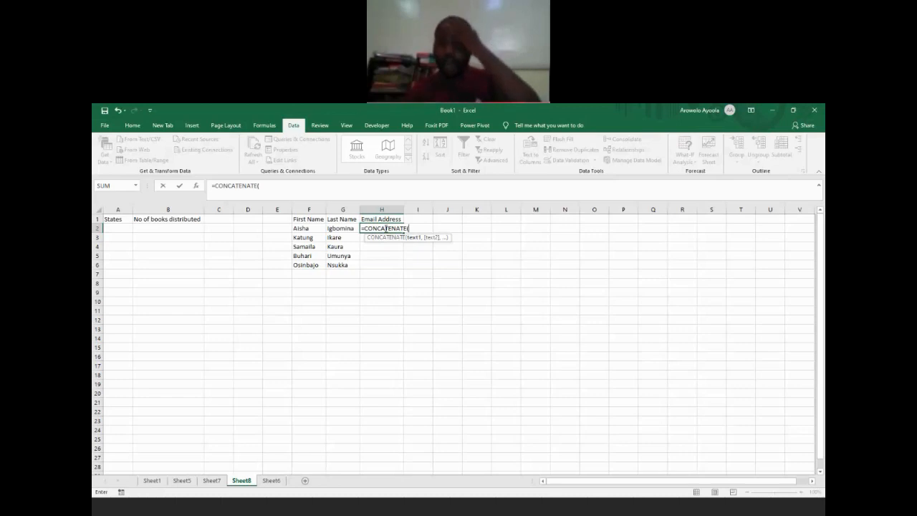
left_click(308, 227)
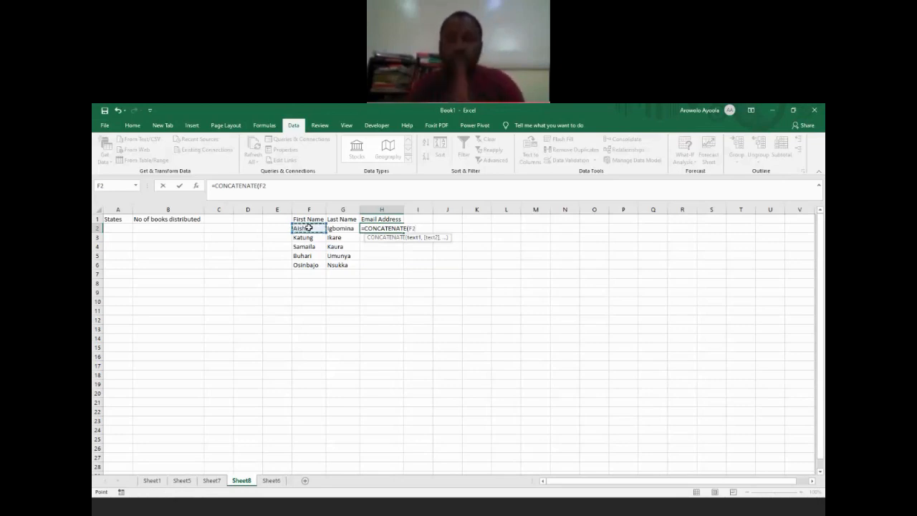
key("BackSpace")
key("BackSpace")
key("BackSpace")
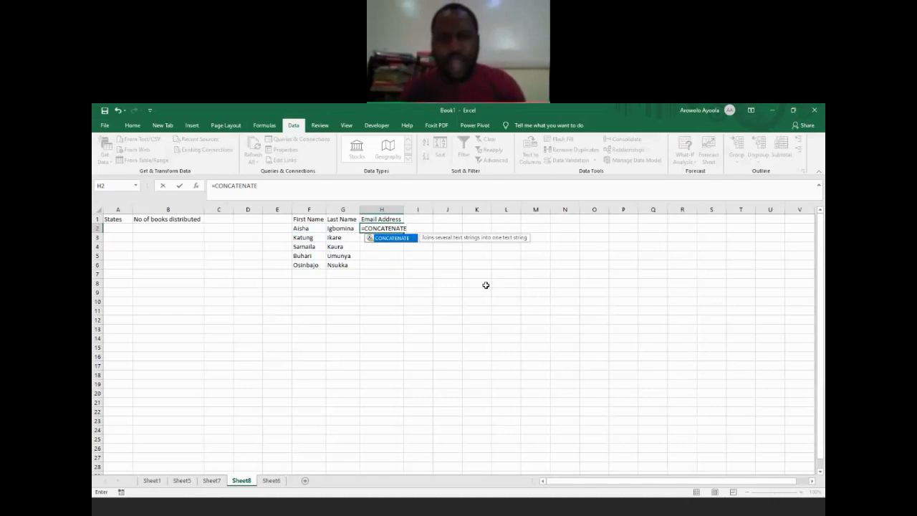
type("(")
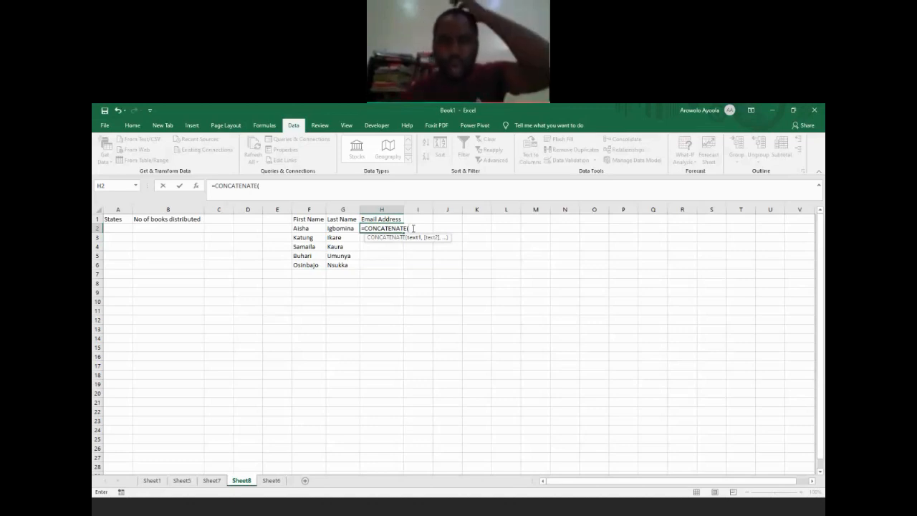
left_click(305, 228)
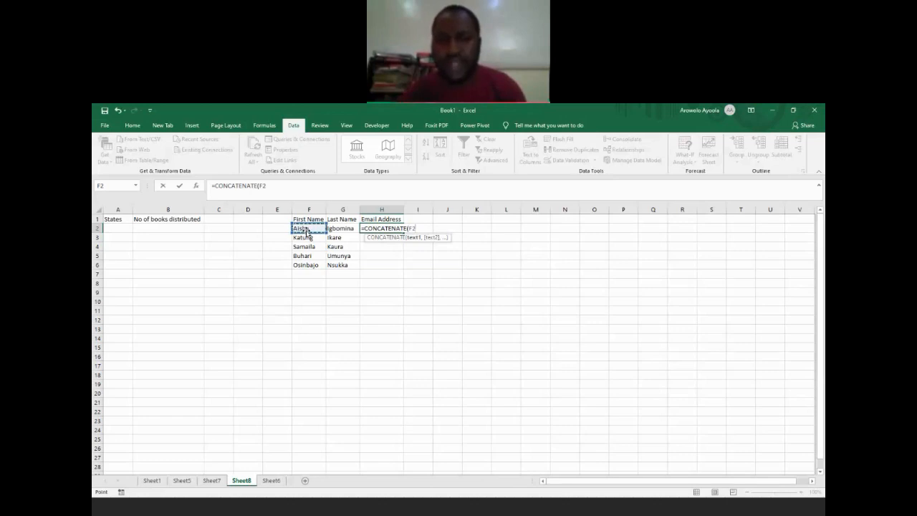
type(",")
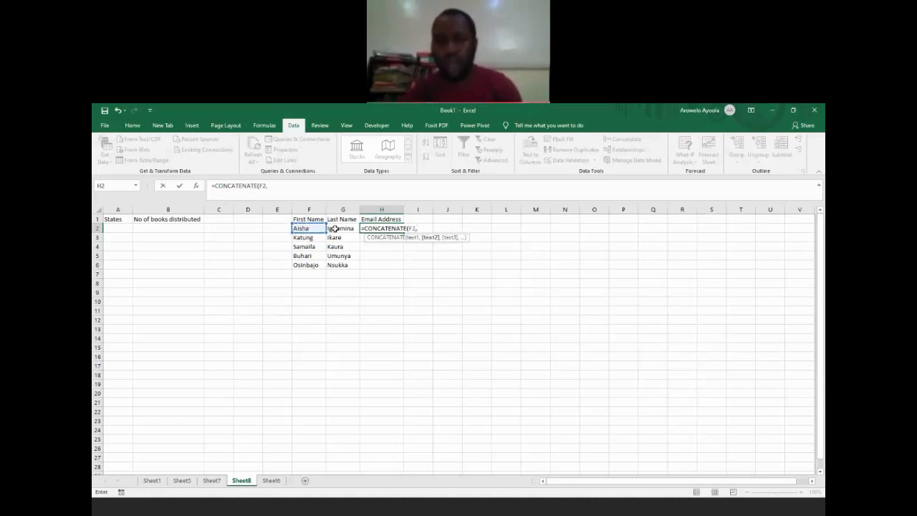
left_click(334, 228)
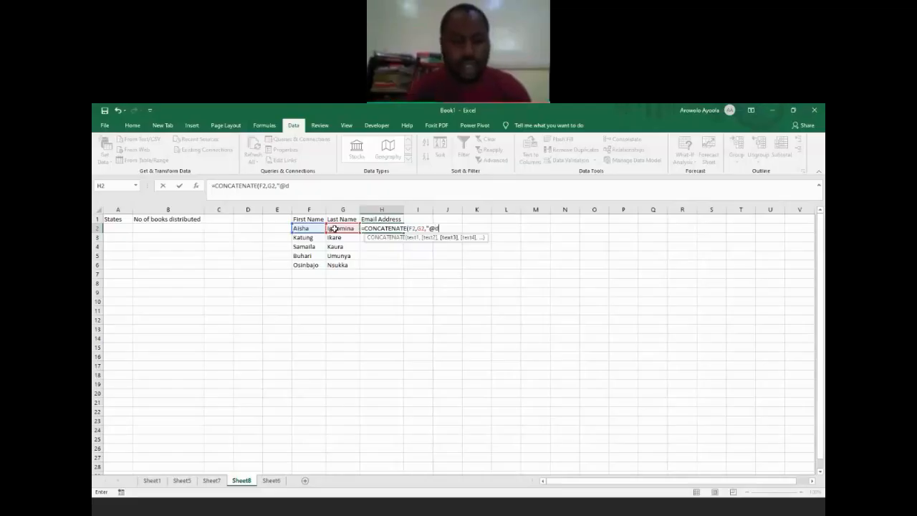
type("ataleadafrica.com")
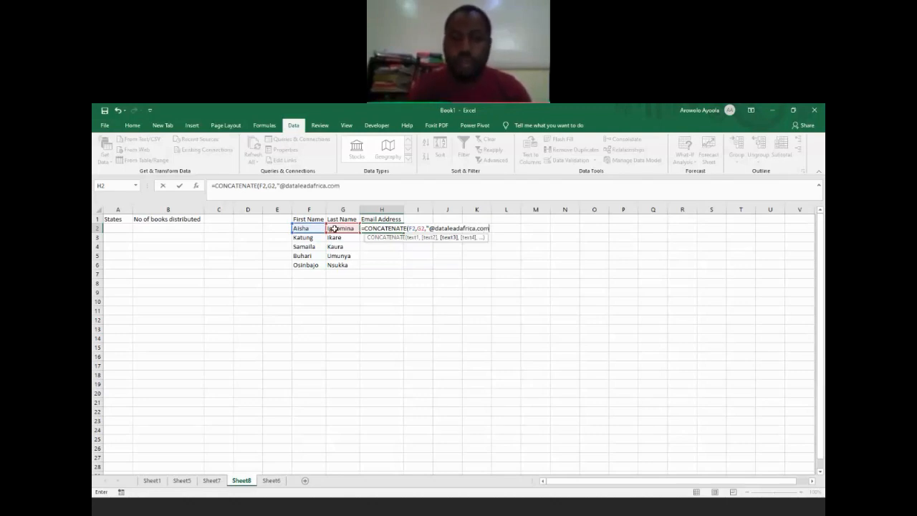
type("\")")
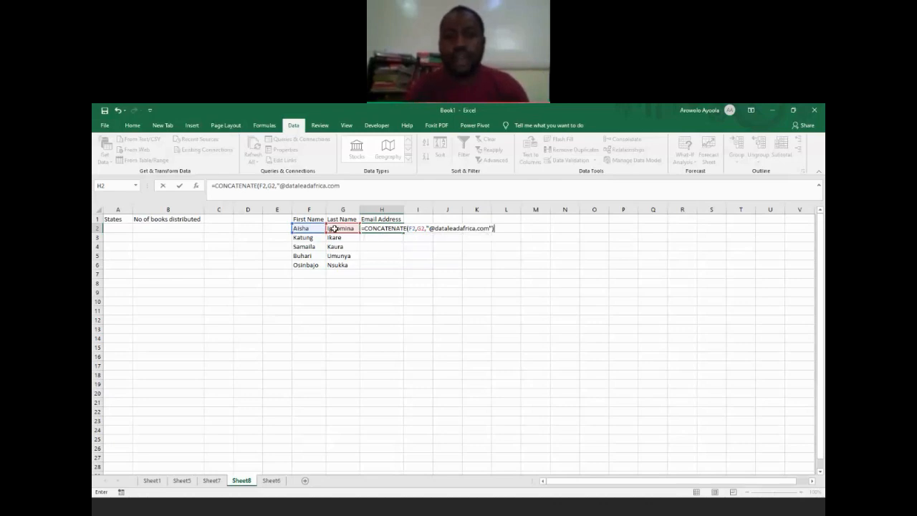
key("Return")
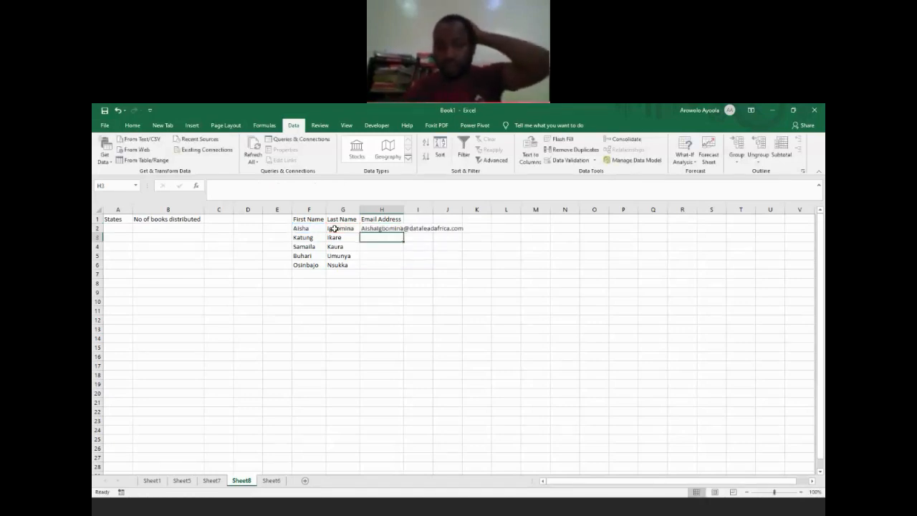
Step: Auto-fit the width of the Email Address column H to the full address in H2
key("Up")
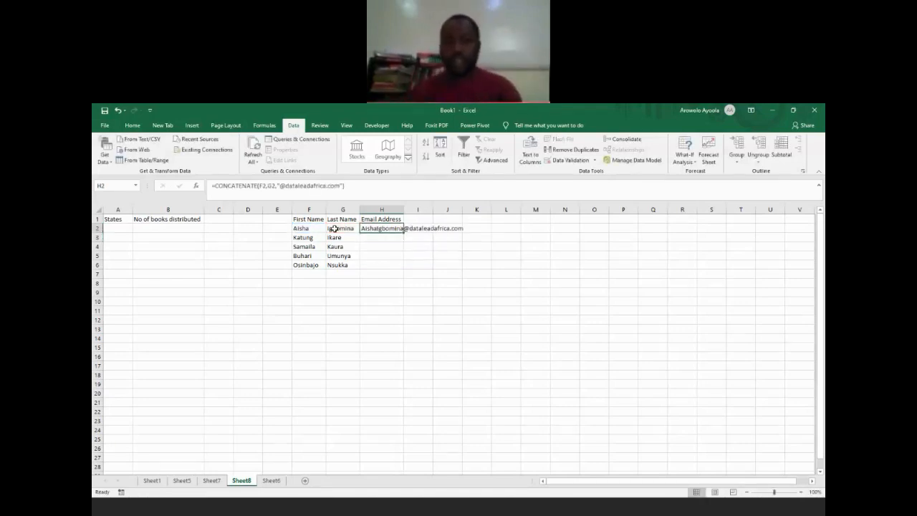
double_click(404, 210)
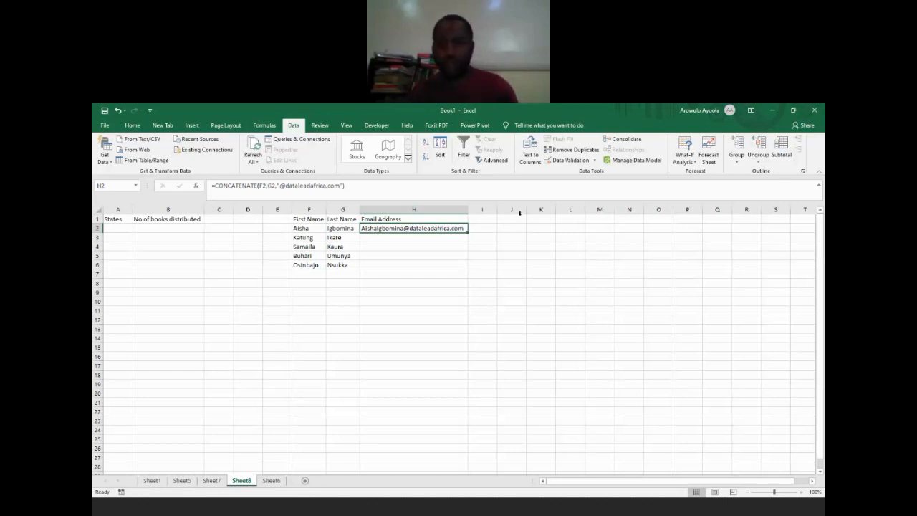
left_click(793, 379)
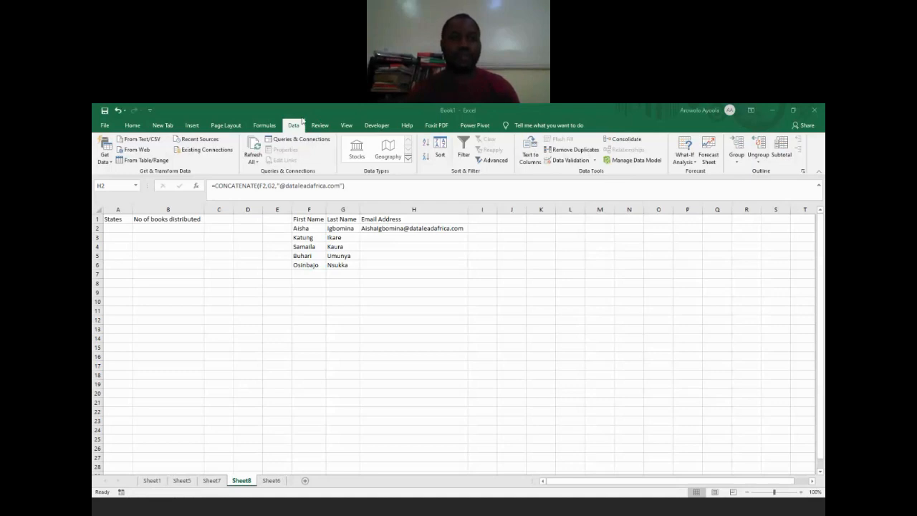
left_click(303, 121)
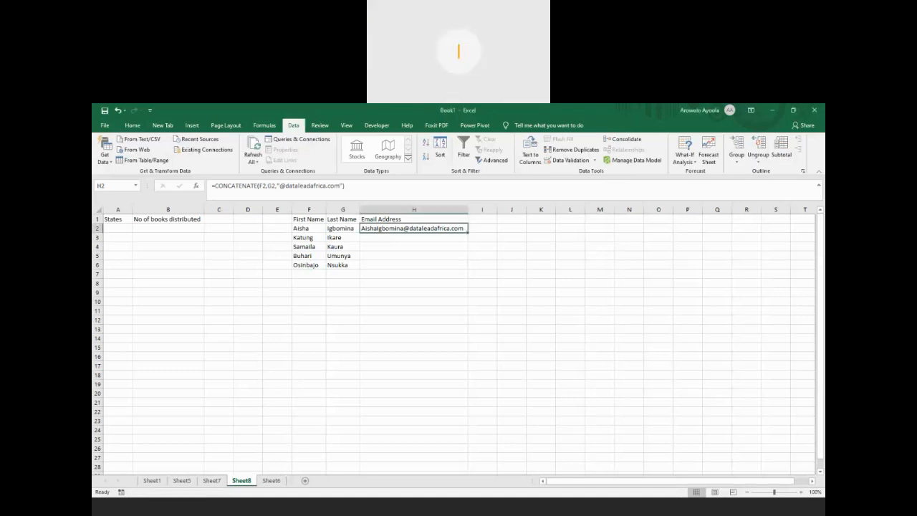
left_click(414, 264)
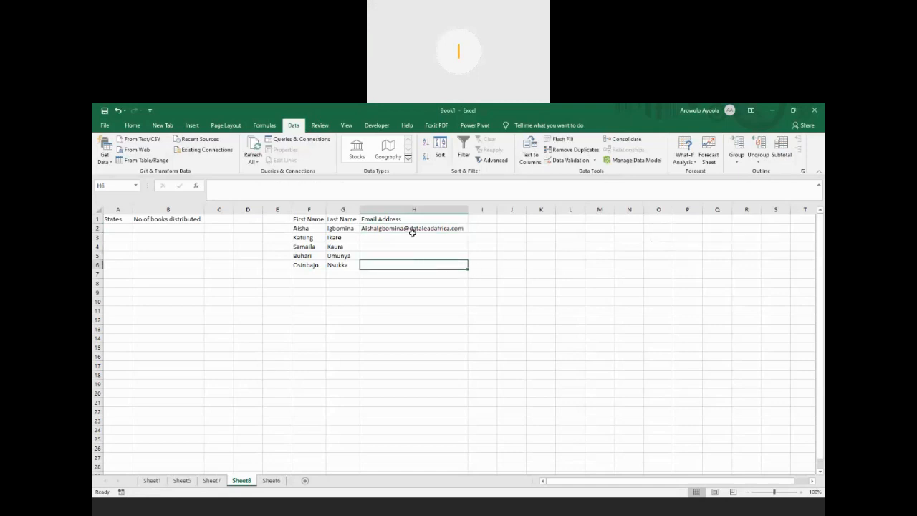
left_click(413, 235)
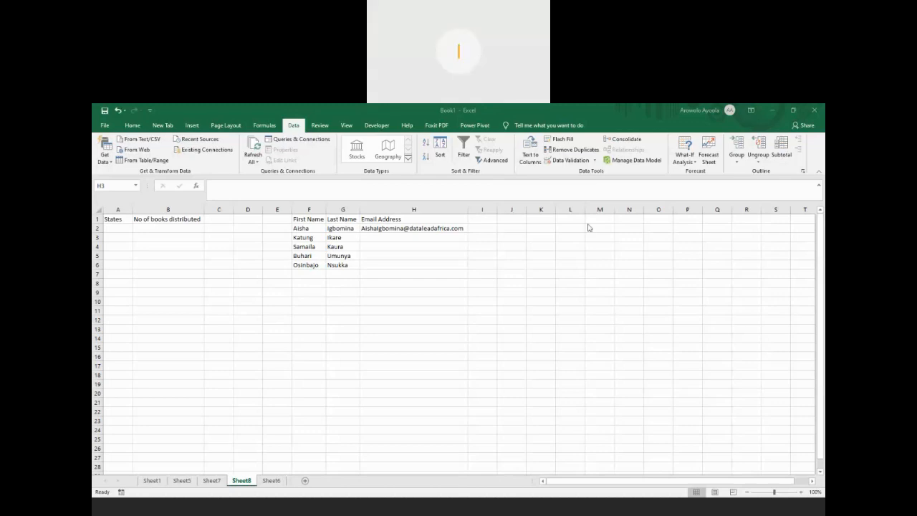
Step: Overwrite the formula in H2 with a new CONCATENATE formula taking F2 and G2 as its first two arguments
left_click(441, 228)
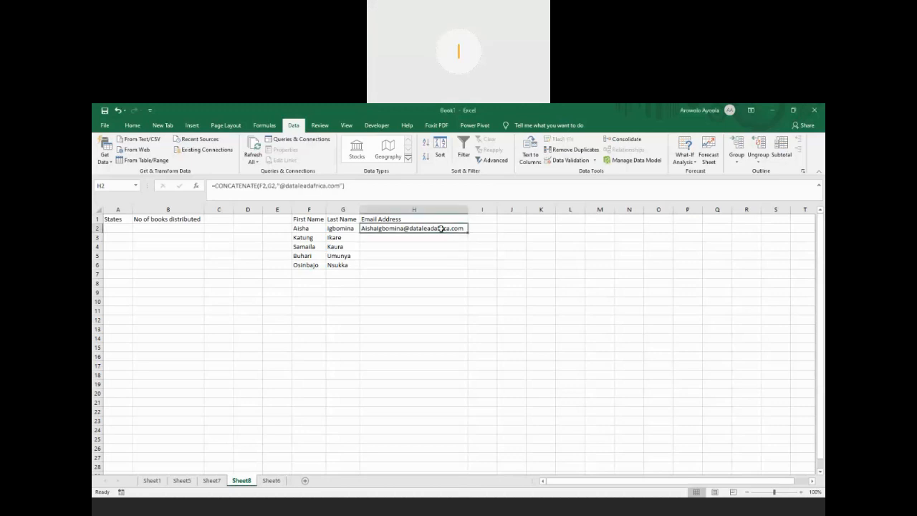
type("=")
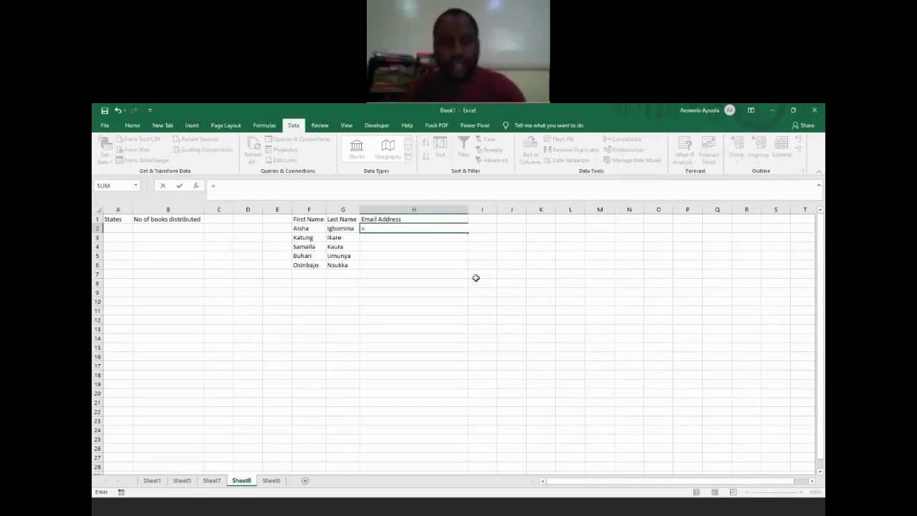
type("concate")
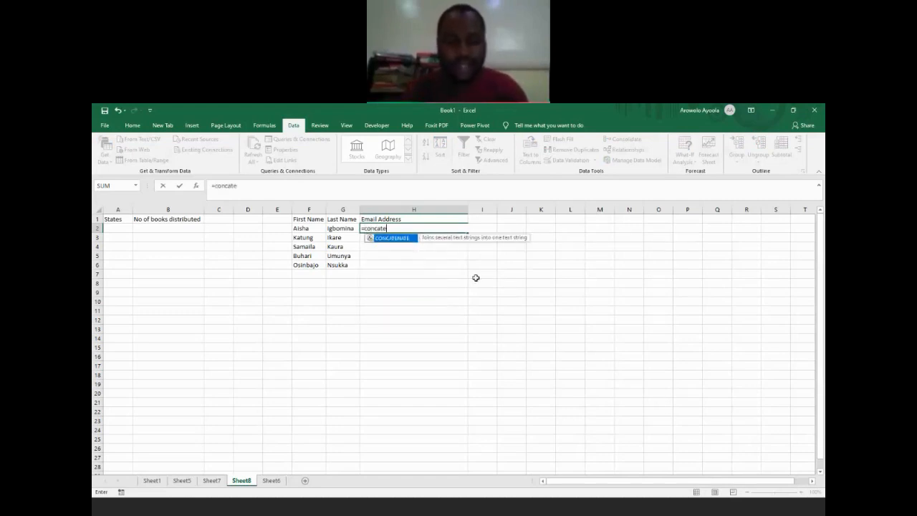
type("n")
key("Tab")
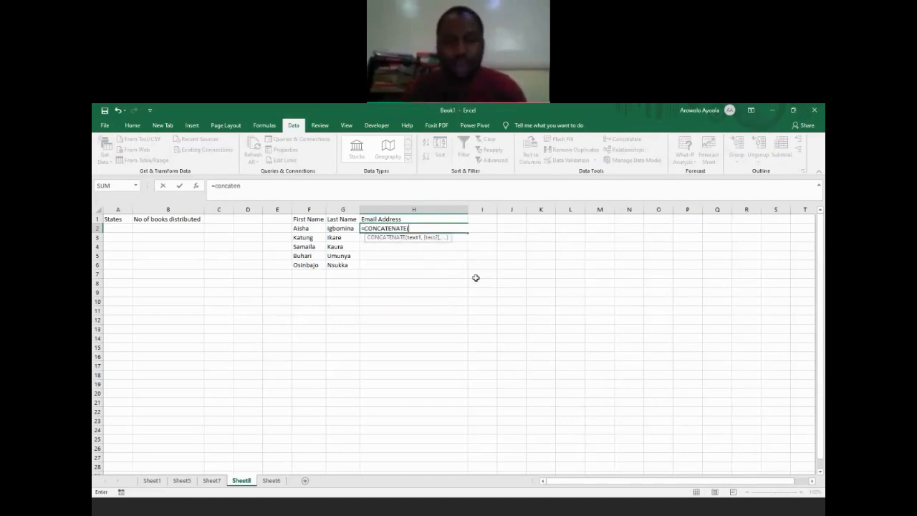
left_click(695, 348)
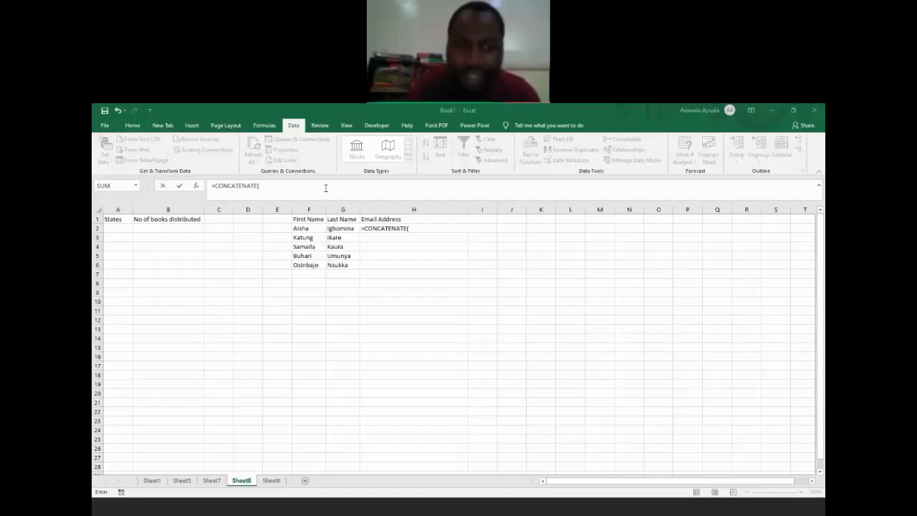
left_click(325, 188)
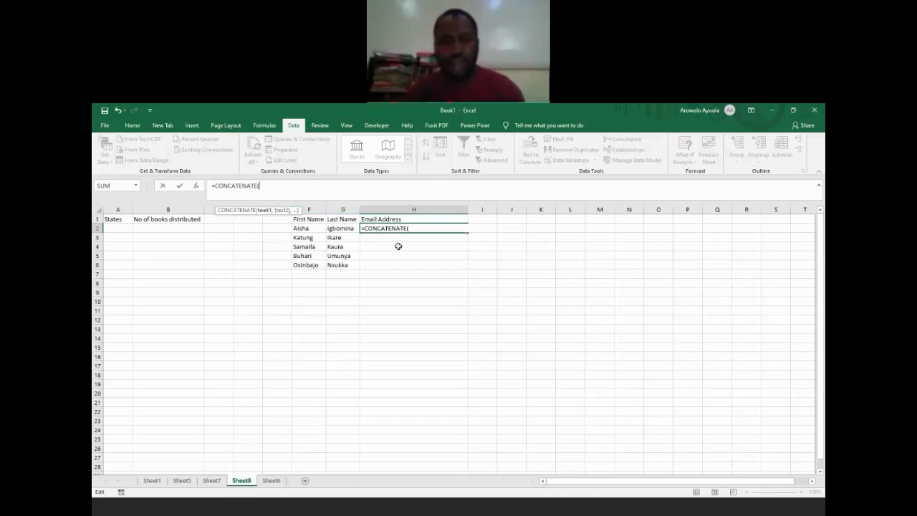
left_click(307, 227)
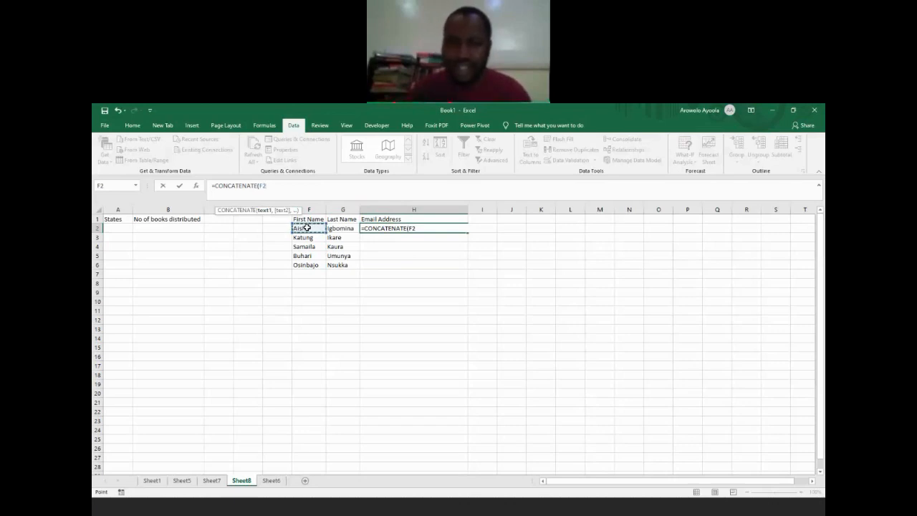
left_click(437, 228)
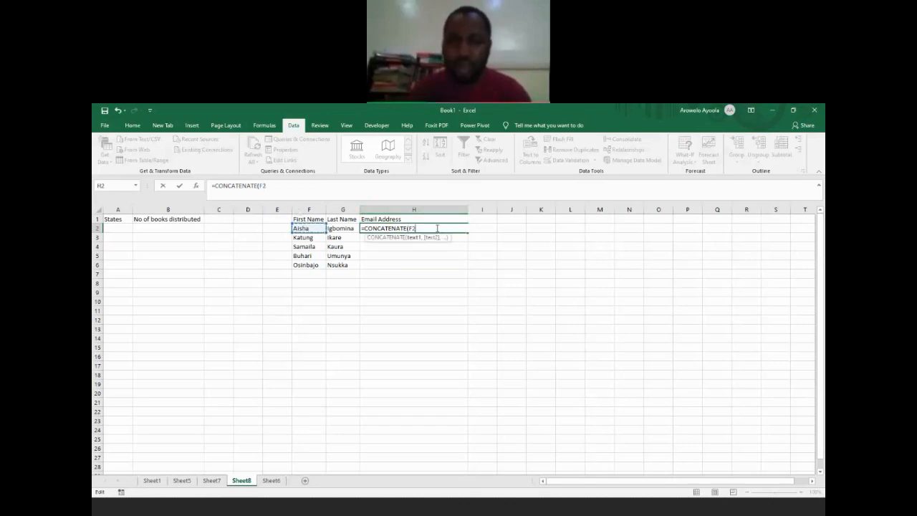
type(",")
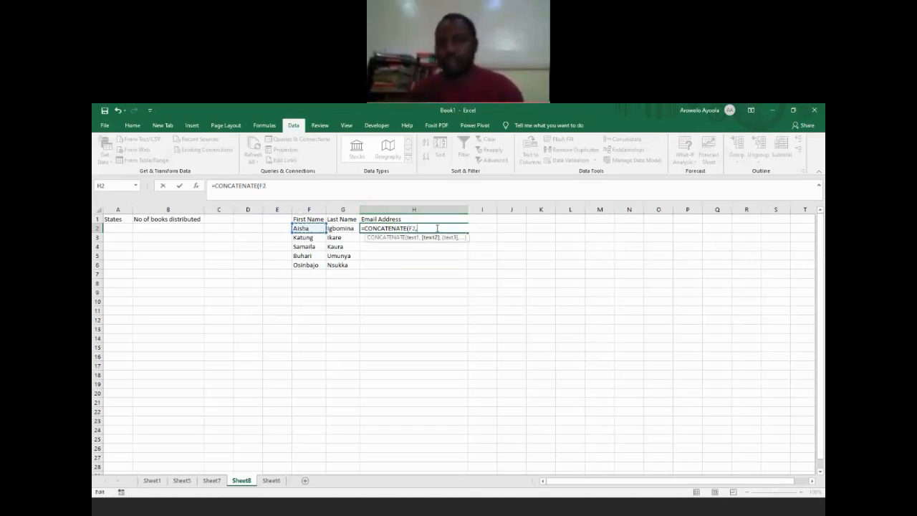
left_click(345, 228)
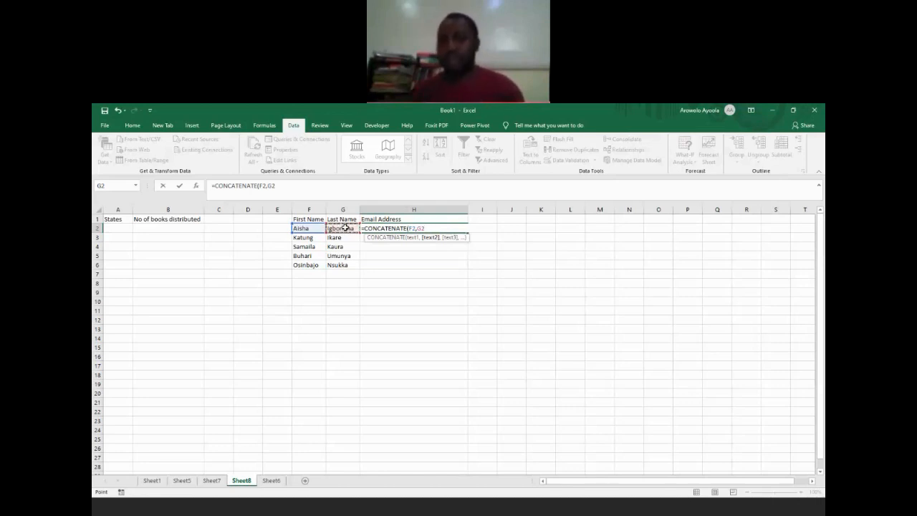
type(",")
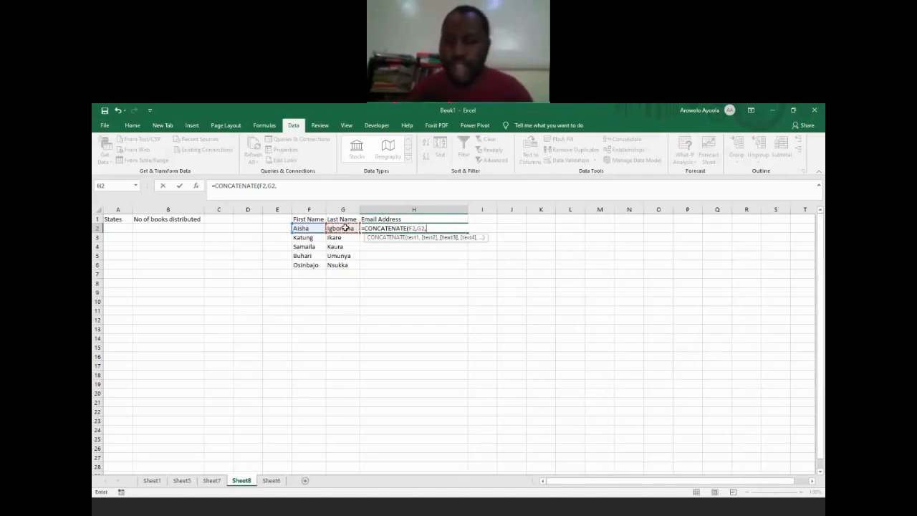
left_click(669, 334)
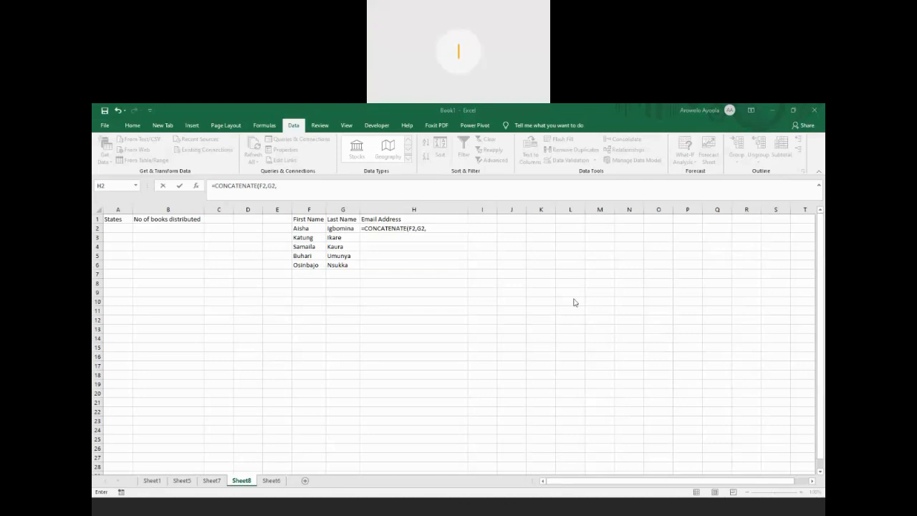
left_click(320, 189)
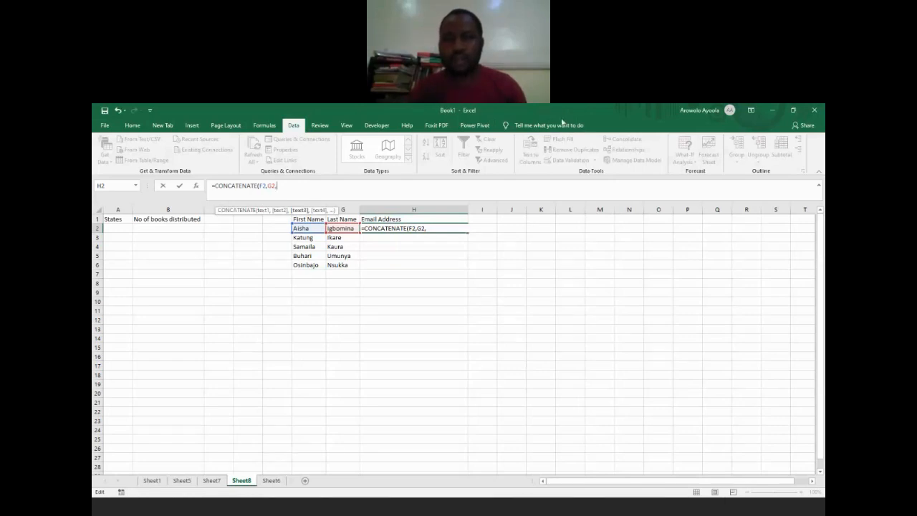
left_click(440, 229)
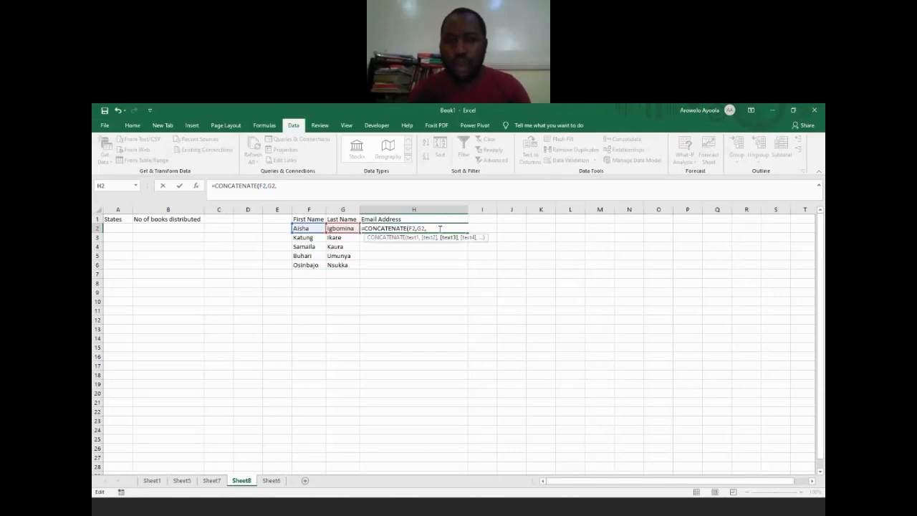
type("\"")
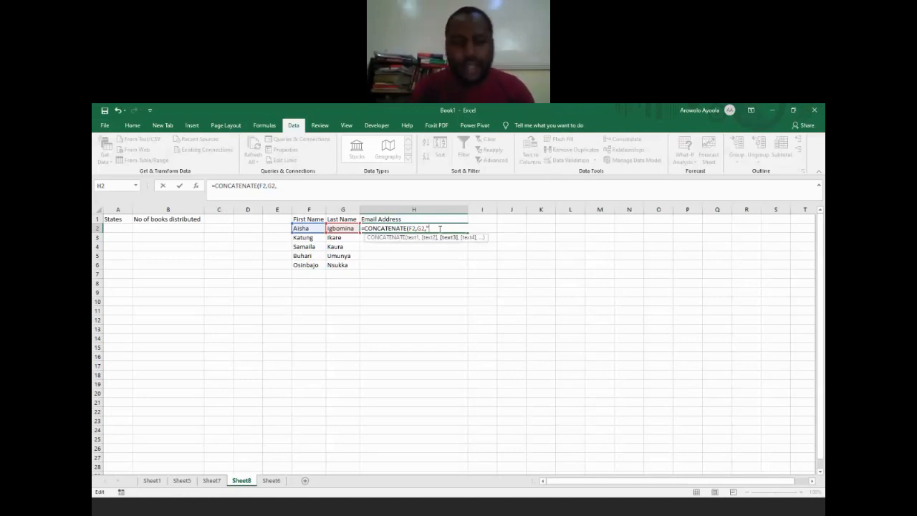
type("@")
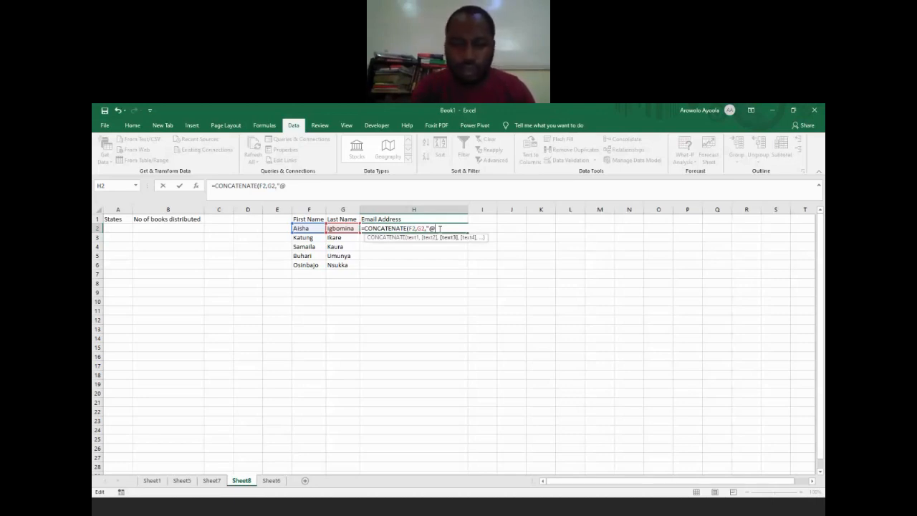
type("nige")
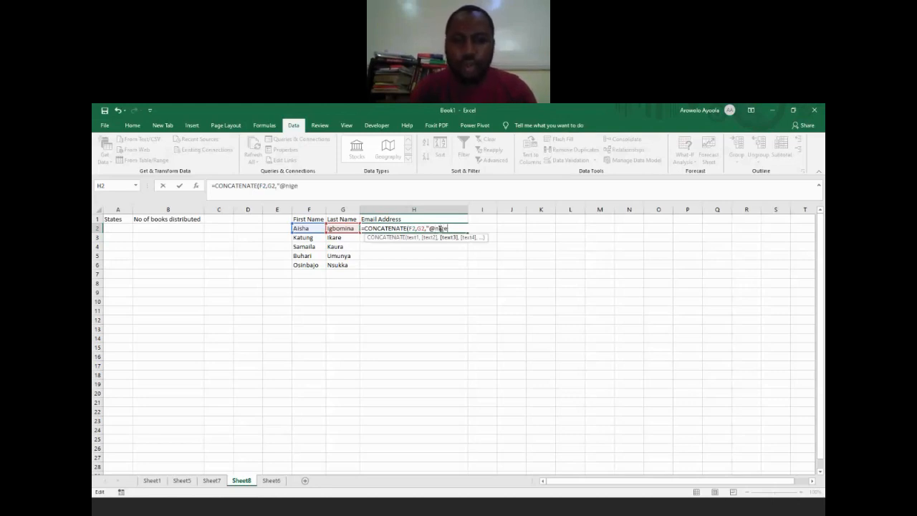
type("ria.com")
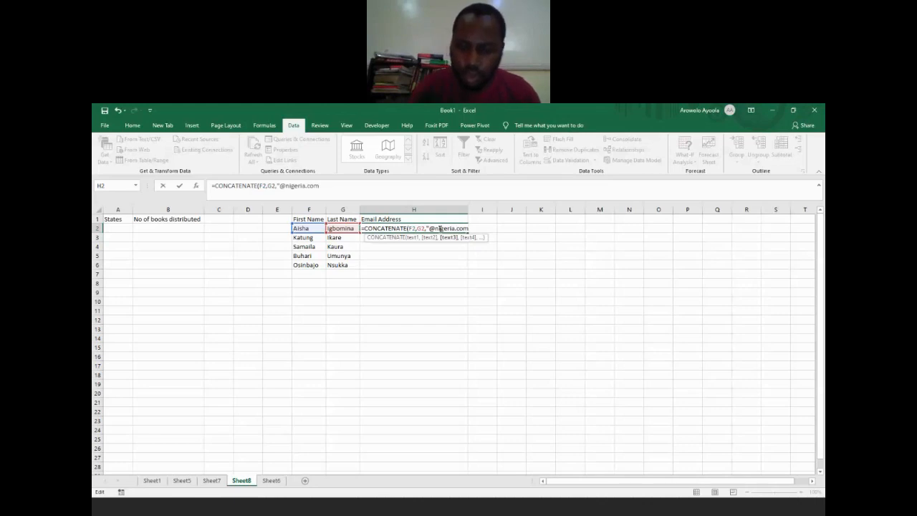
type("\"")
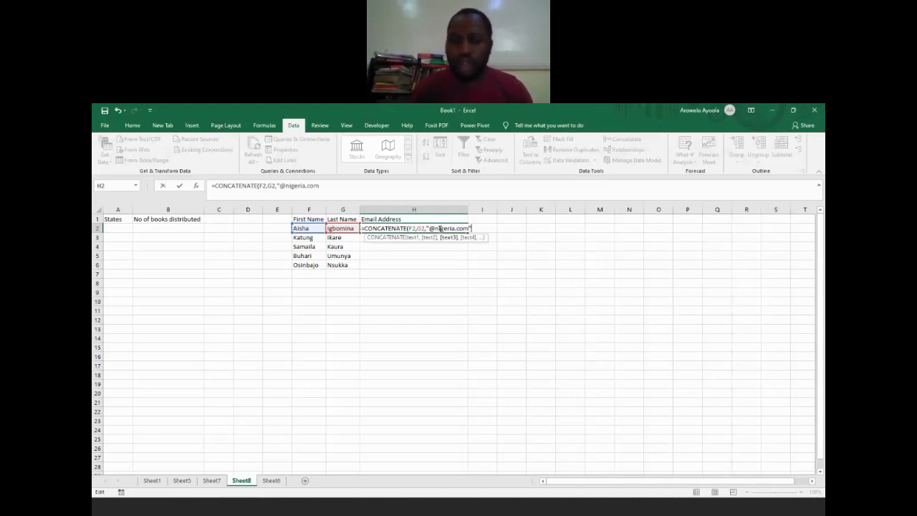
type(")")
key("Return")
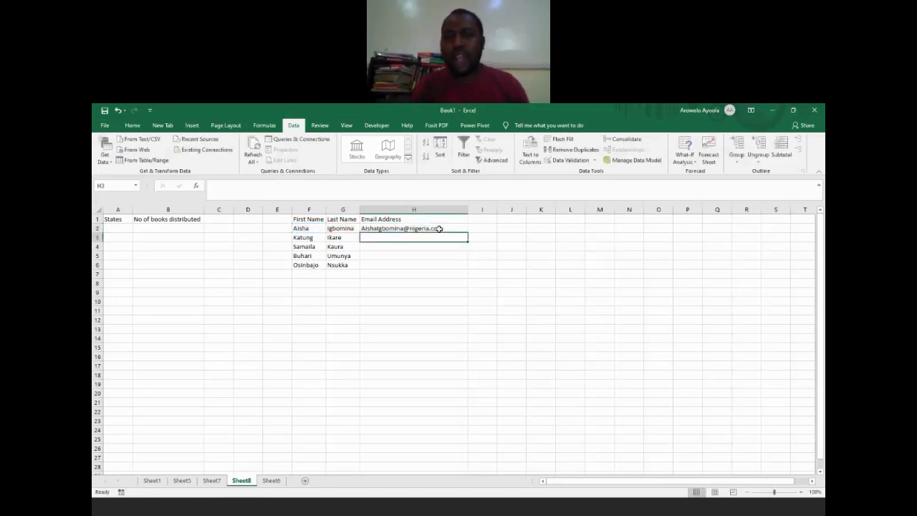
Step: Give the email address cell H2 a light orange fill colour
left_click(439, 228)
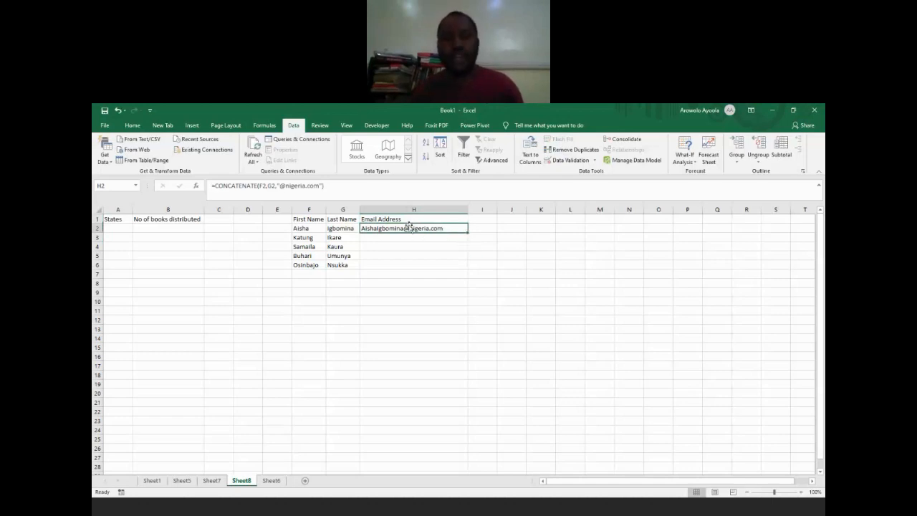
left_click(135, 125)
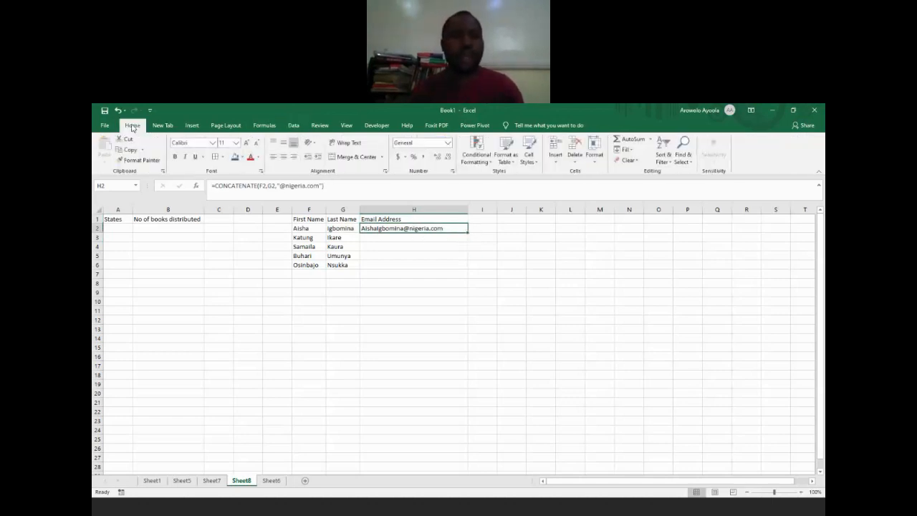
left_click(235, 159)
left_click(243, 157)
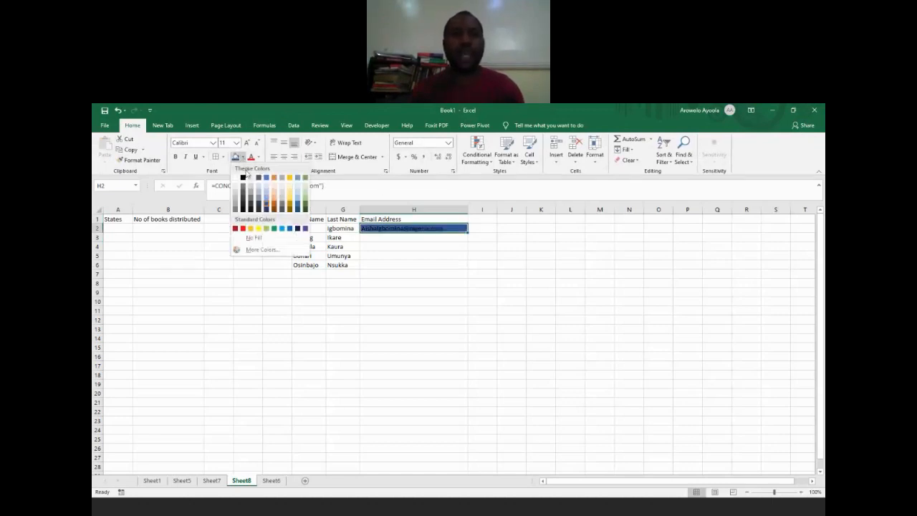
left_click(274, 198)
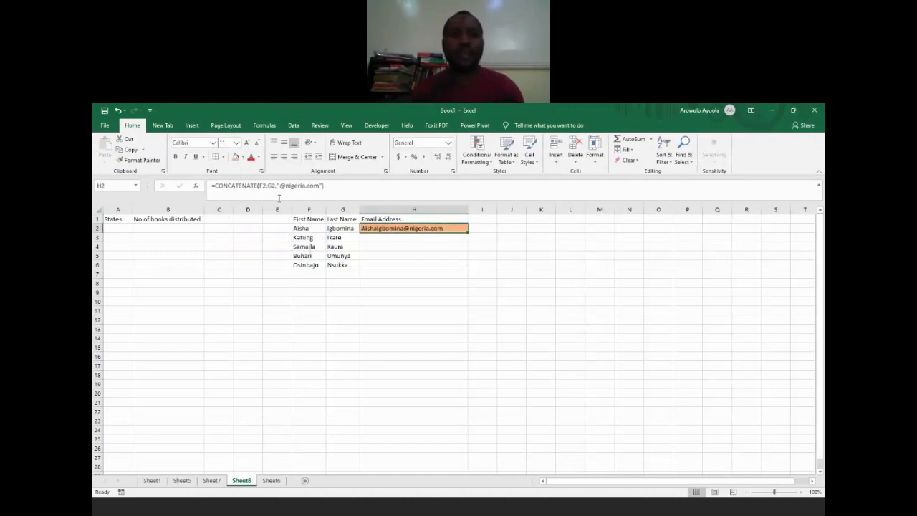
left_click(462, 276)
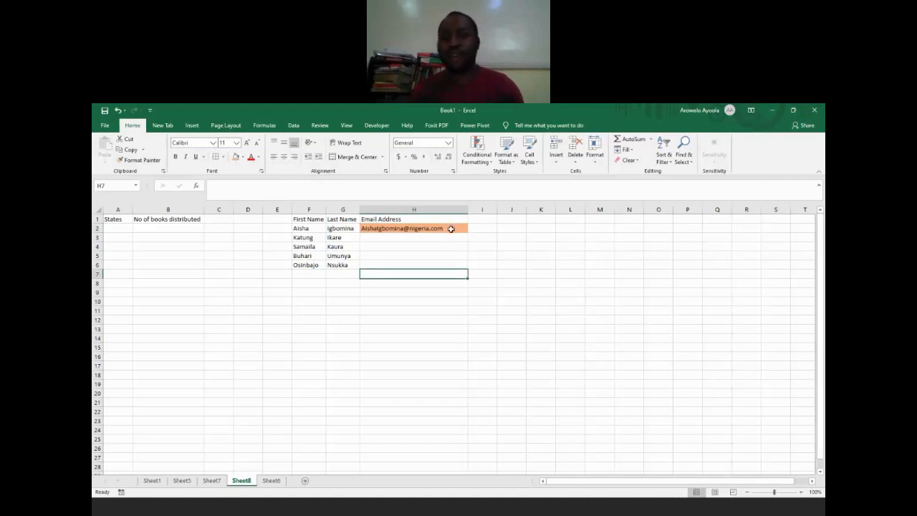
Step: Copy the H2 formula down through H6 and check the cell references in the copied formulas
left_click(451, 228)
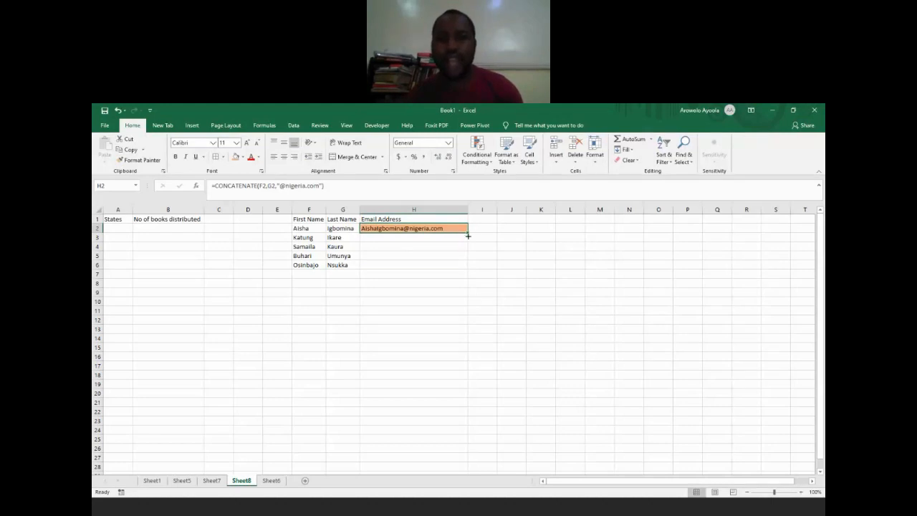
left_click_drag(468, 234, 471, 268)
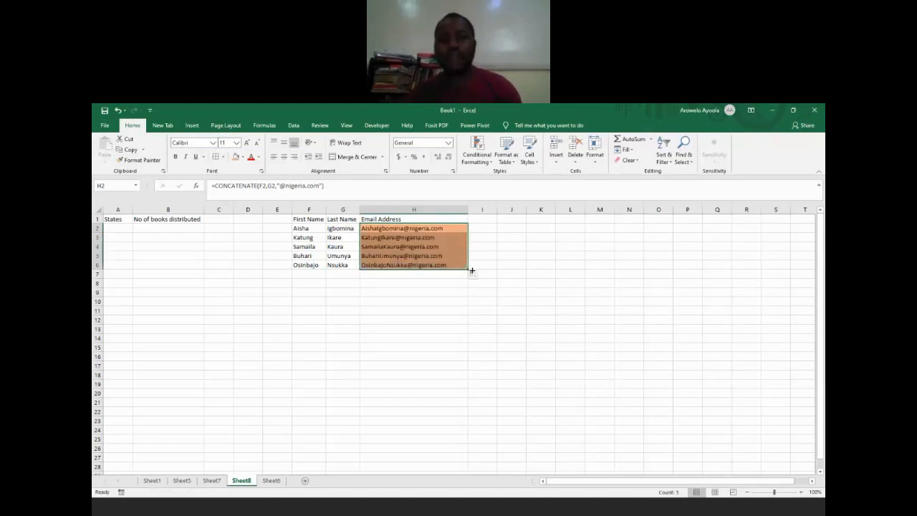
left_click(390, 238)
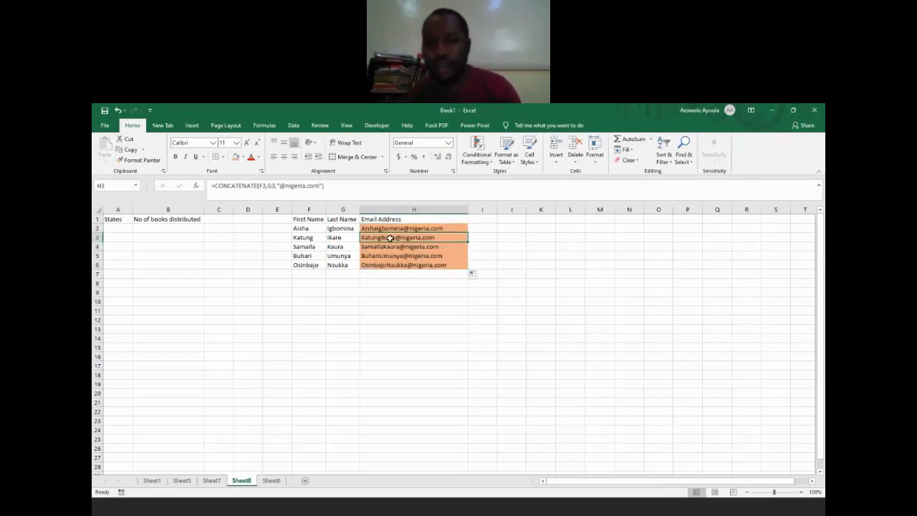
key("Down")
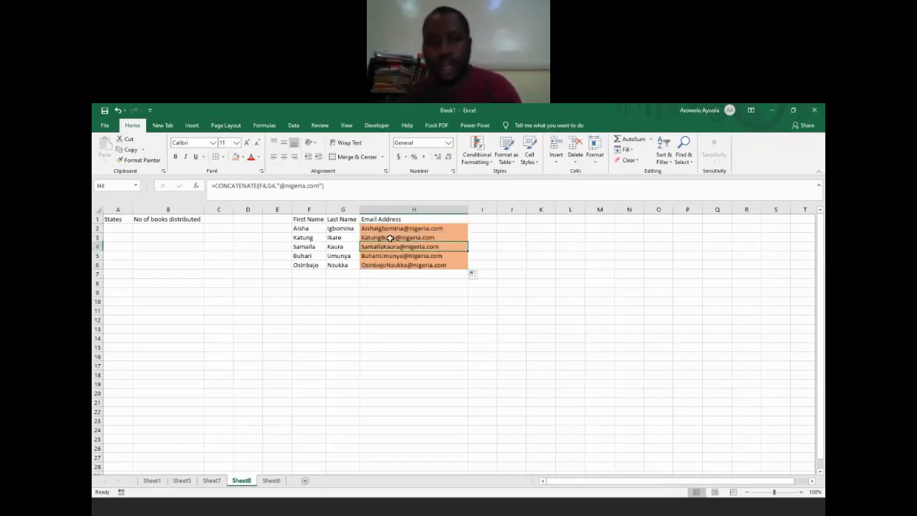
key("Down")
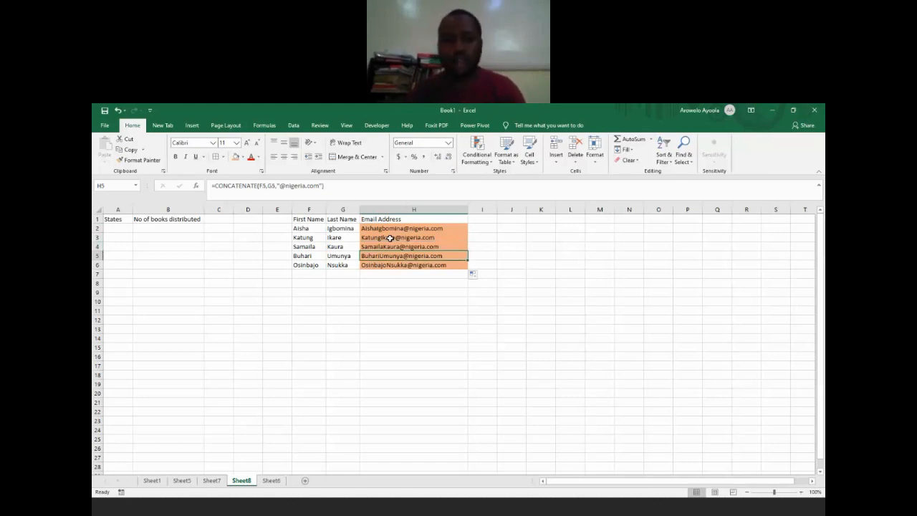
key("Down")
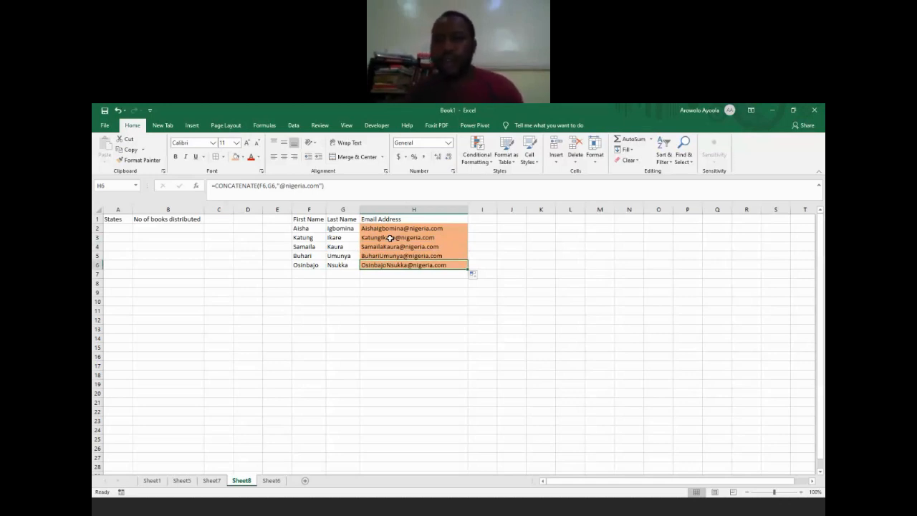
Step: Enter the column header "Email Adrees with fullstop" in cell I1
left_click(483, 221)
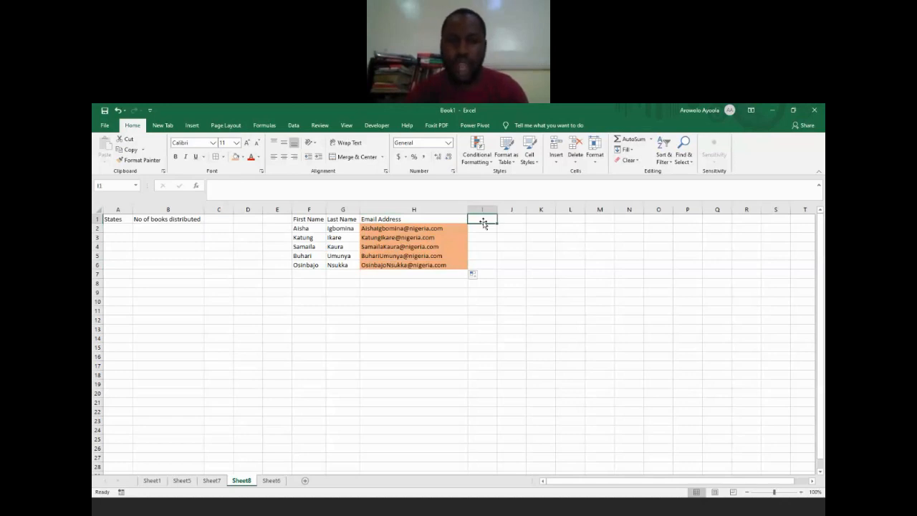
type("Email")
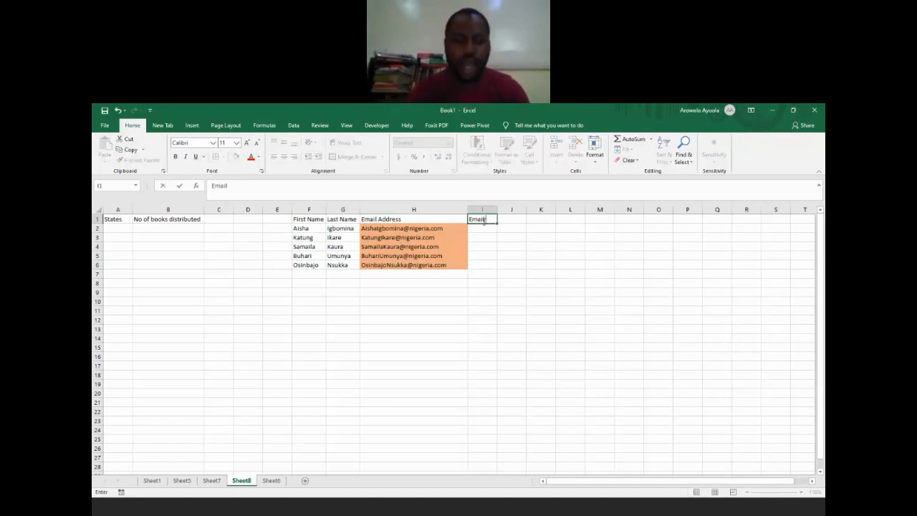
type(" Adrees wi")
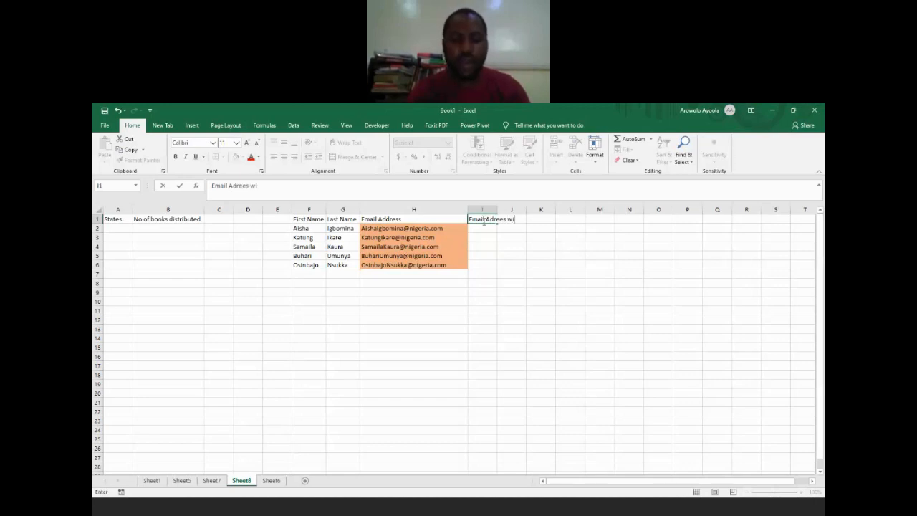
type("th fulls")
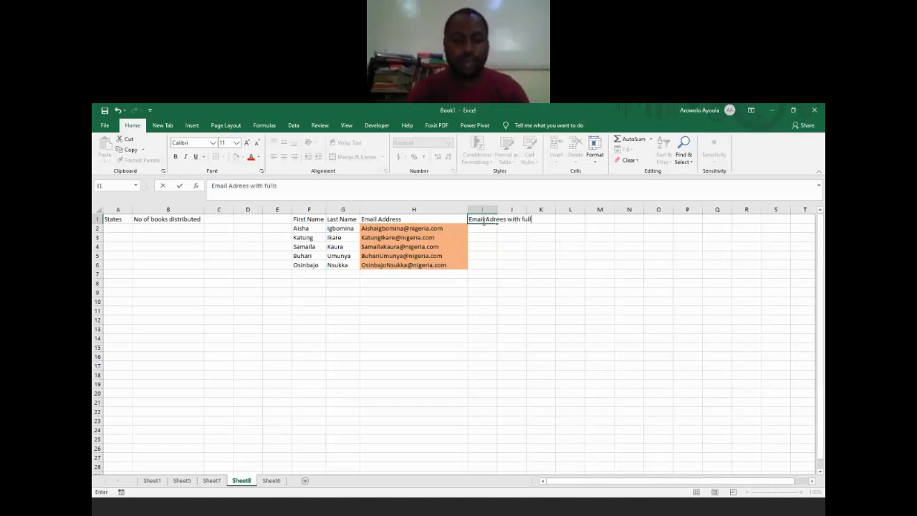
type("top")
key("Return")
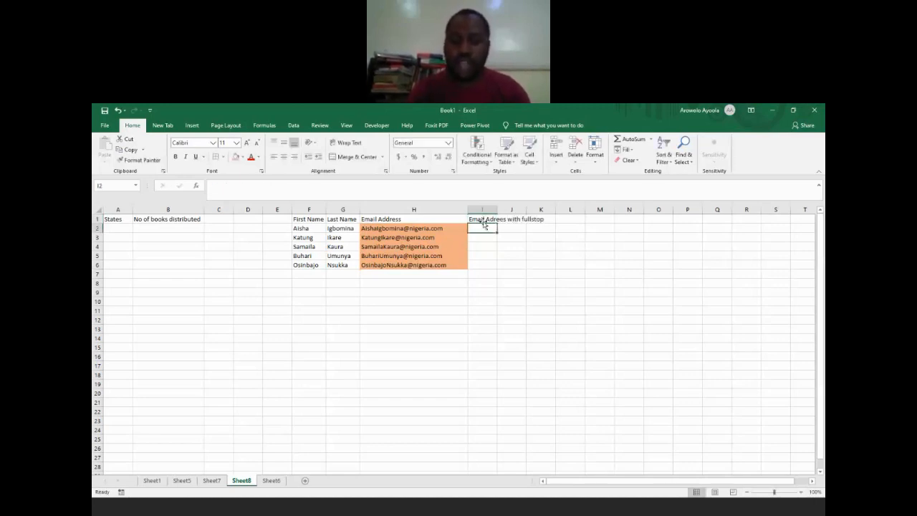
Step: Start a CONCATENATE formula in I2 with F2, the text "." and G2 as its first three arguments
type("=co")
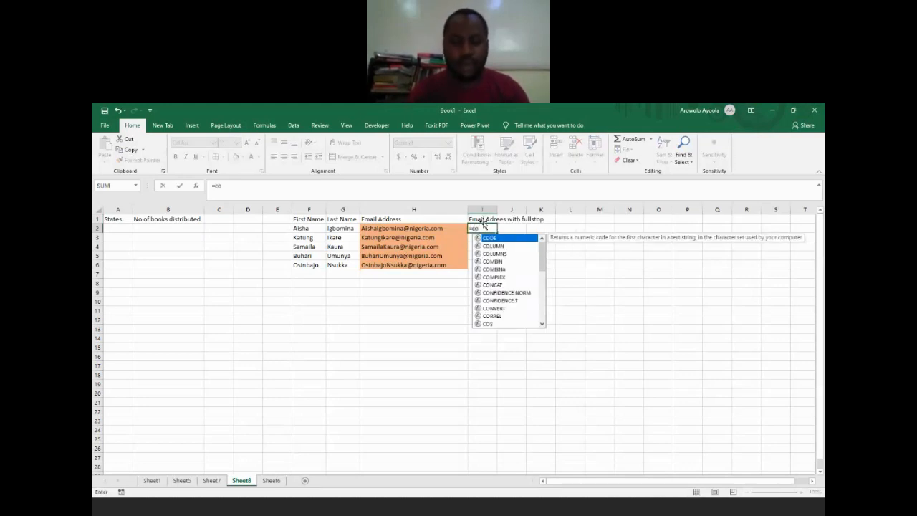
type("ncate")
key("Tab")
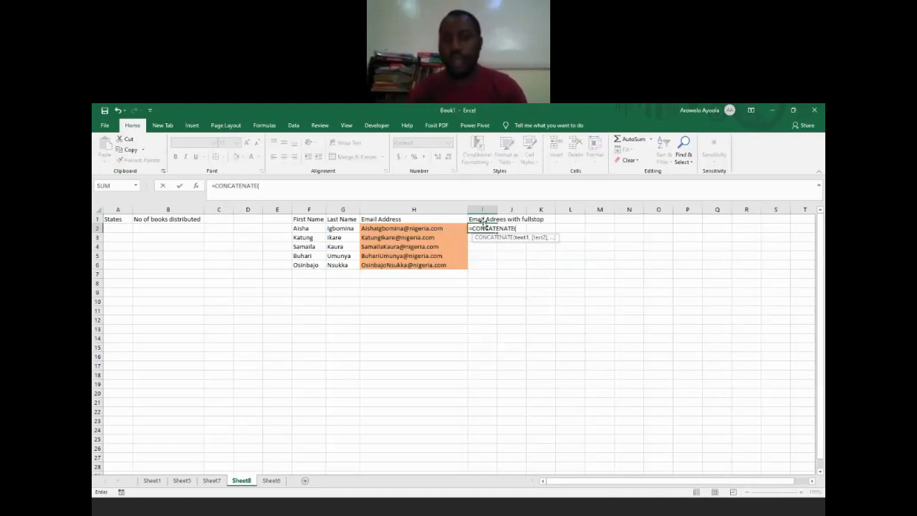
left_click(309, 227)
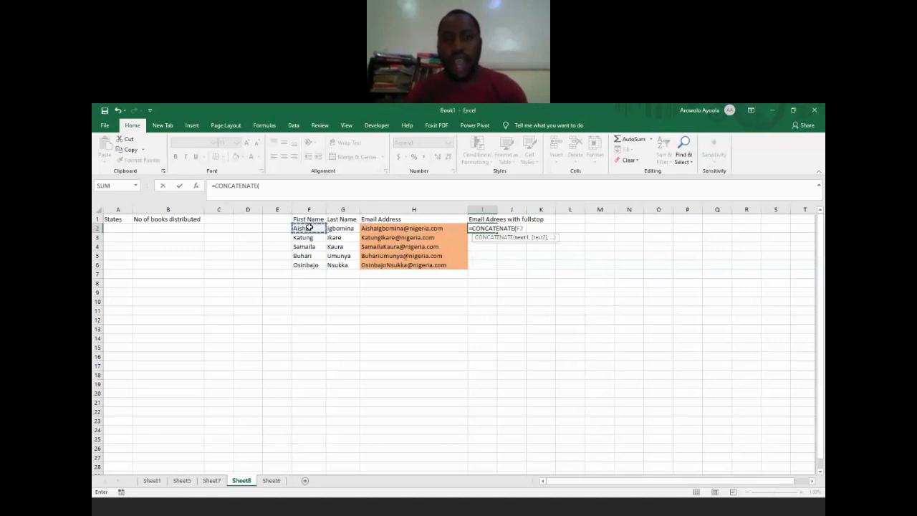
type(",\".")
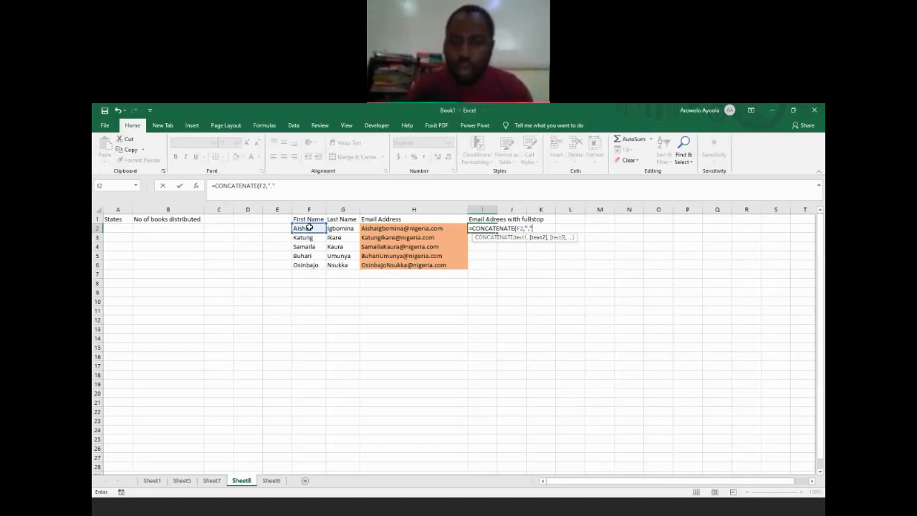
type(",")
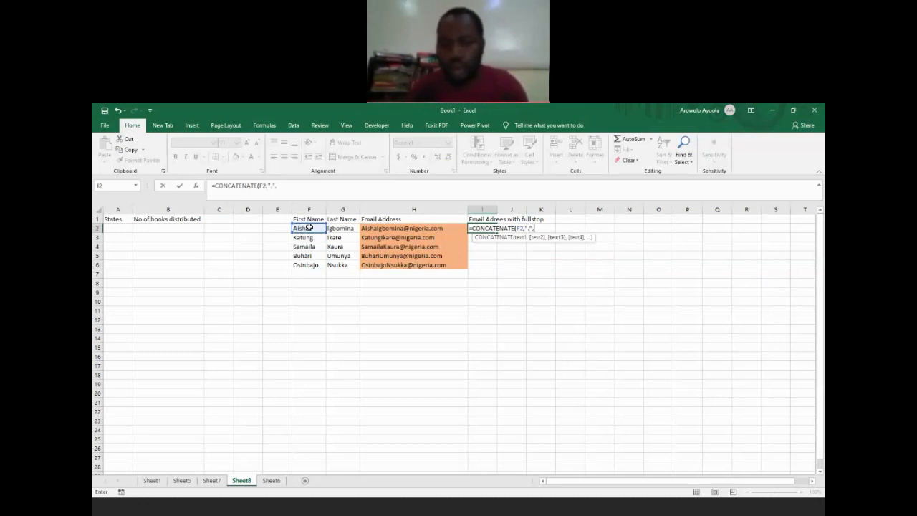
left_click(348, 229)
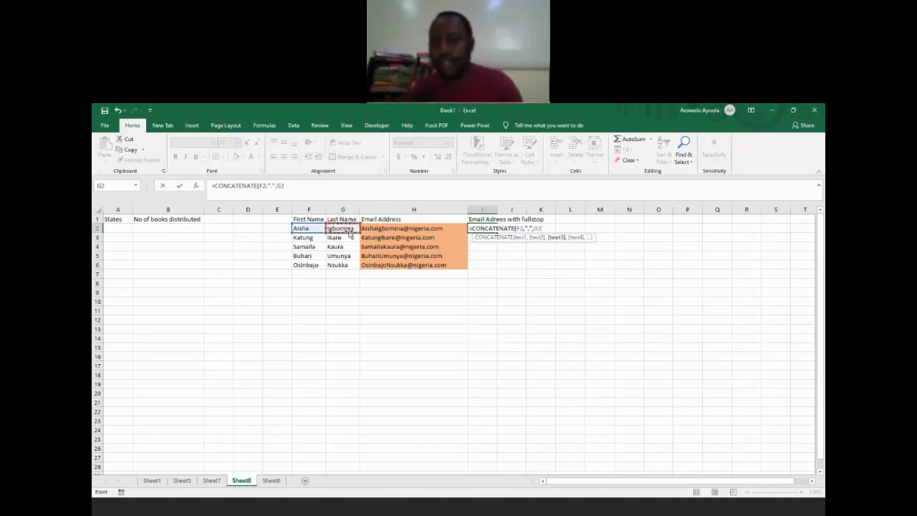
type(",")
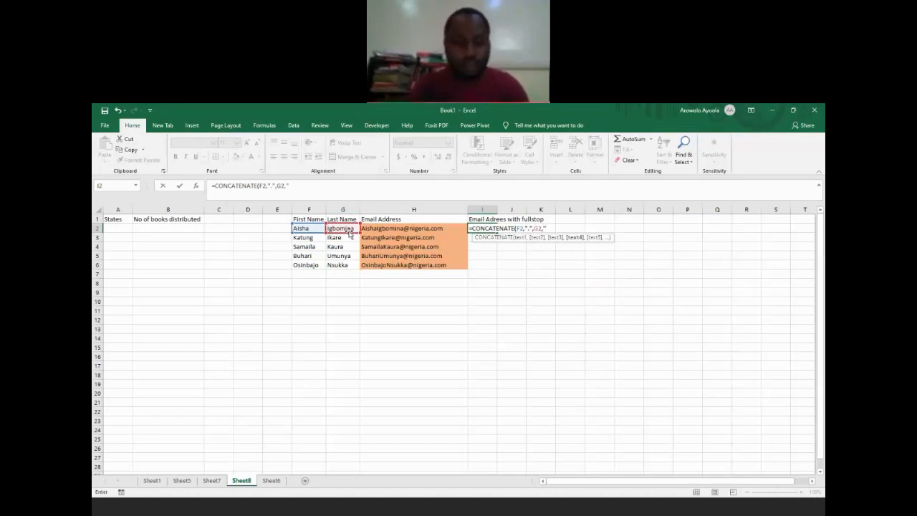
type("\"@")
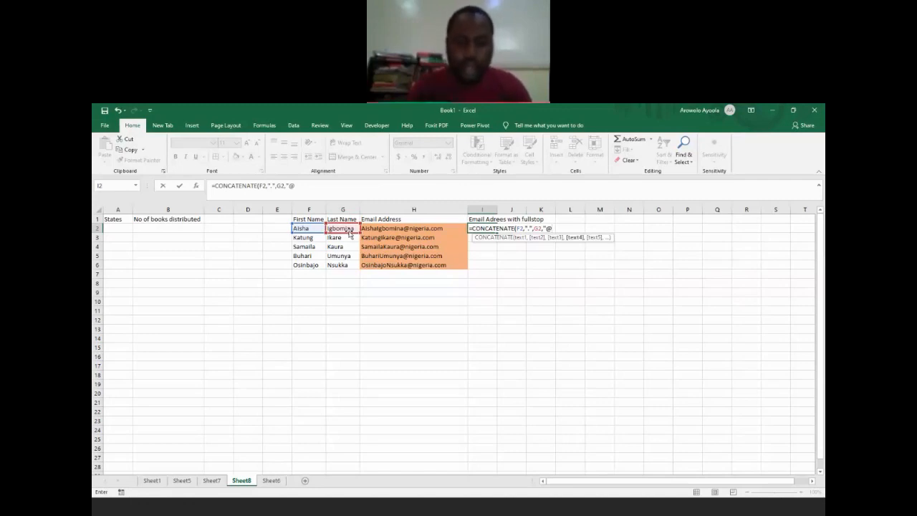
type("Kil")
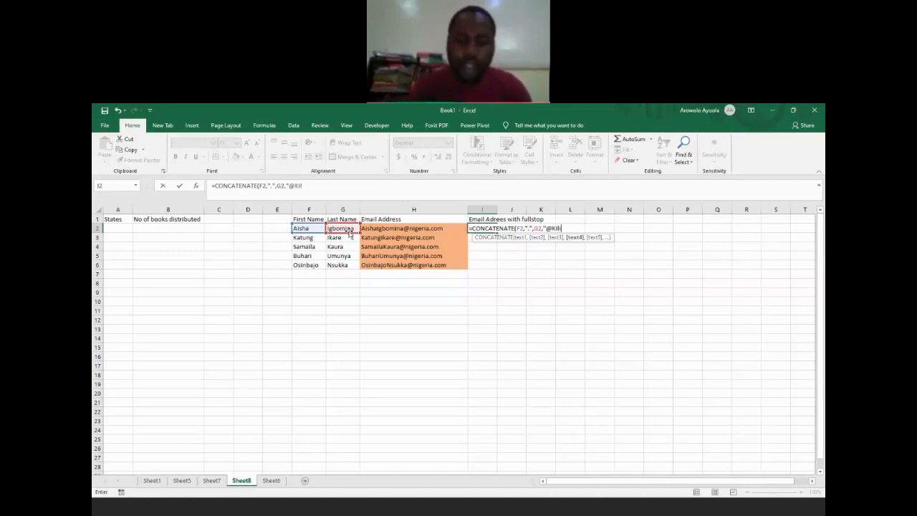
type("imi")
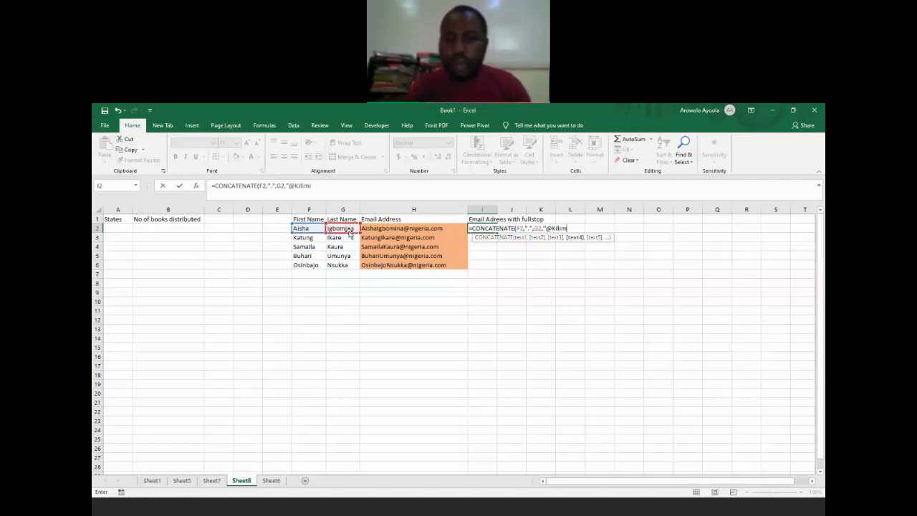
key("BackSpace")
type("anjaro.com")
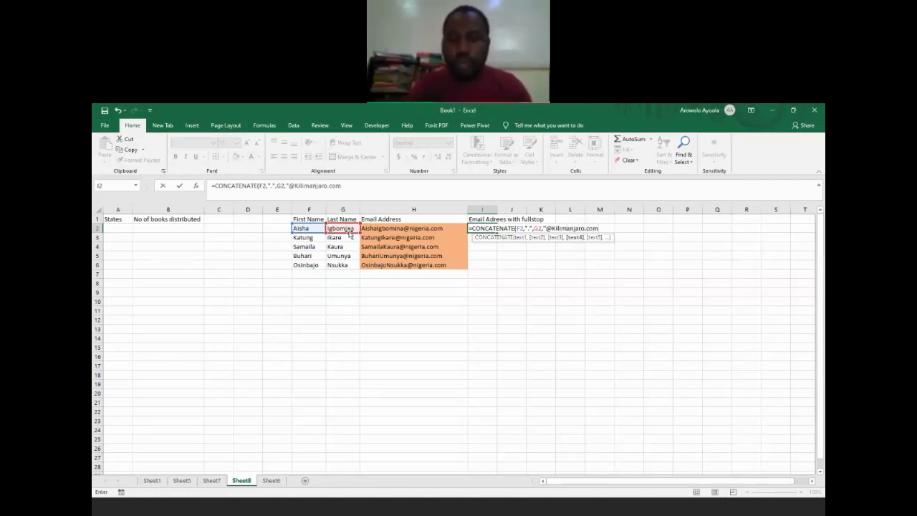
type("\"")
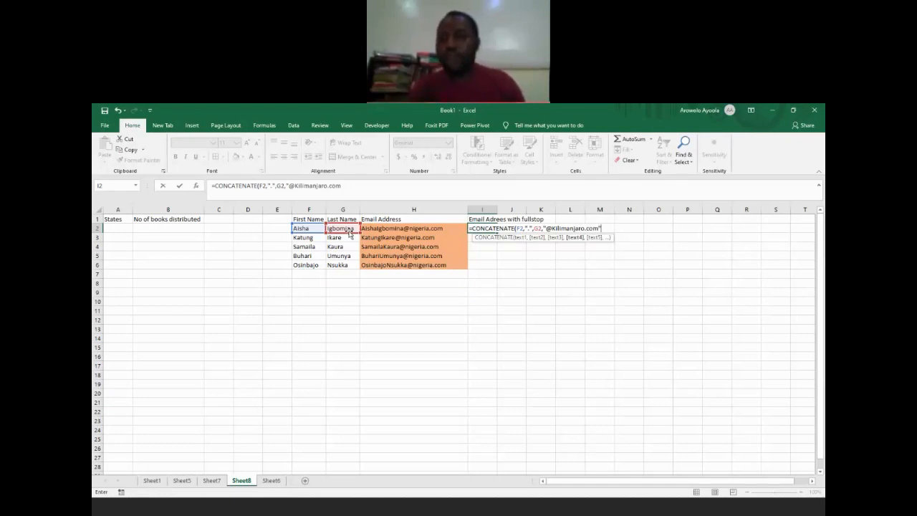
type(")")
key("Return")
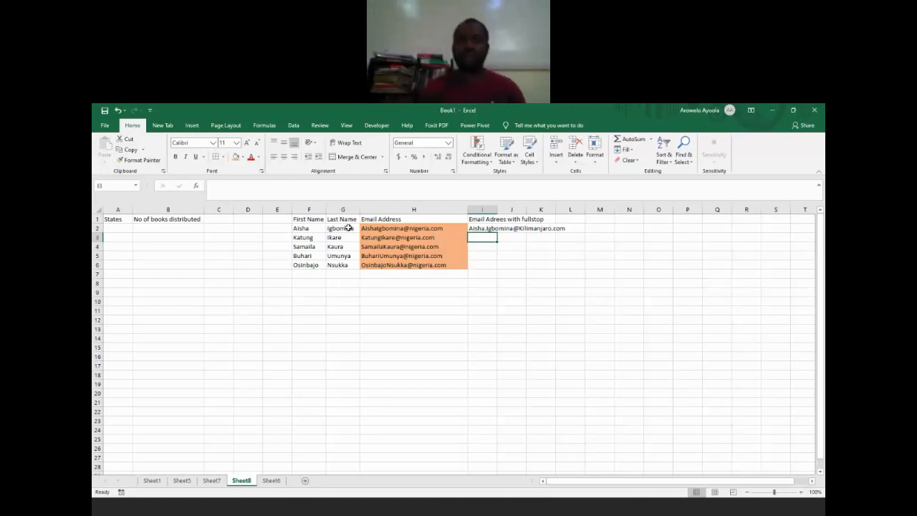
Step: Copy the I2 formula down through I6 and autofit the width of column I
left_click(503, 227)
left_click(480, 227)
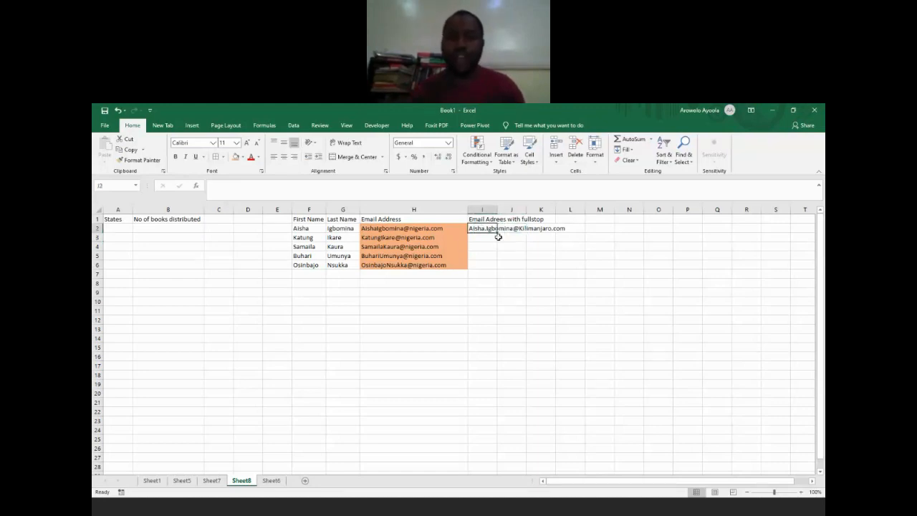
left_click_drag(496, 232, 500, 275)
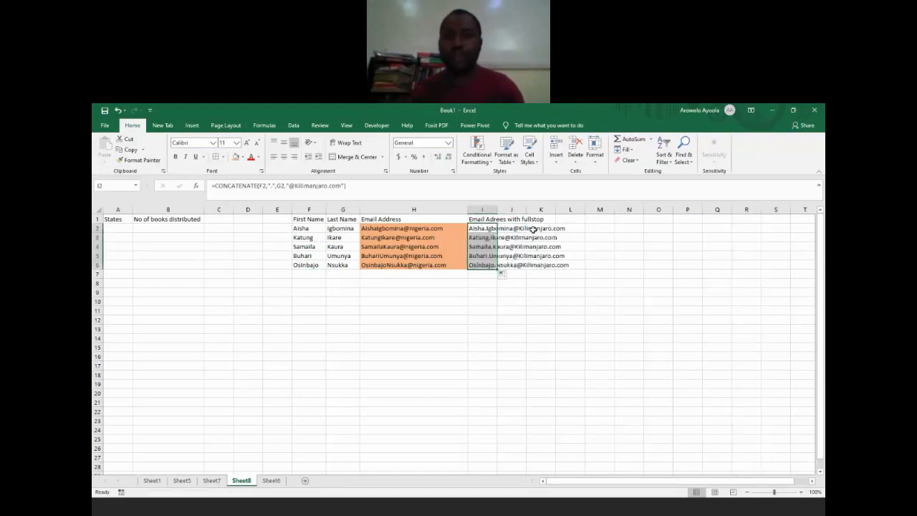
double_click(497, 209)
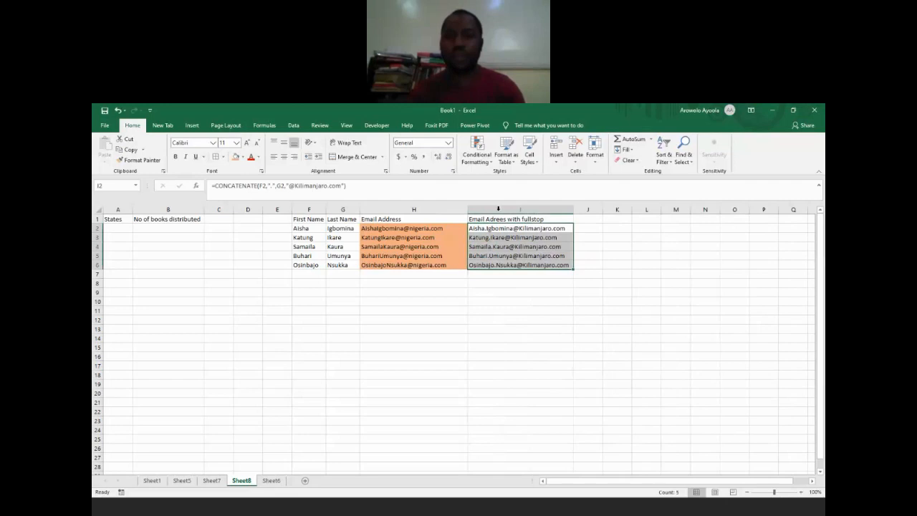
left_click(549, 275)
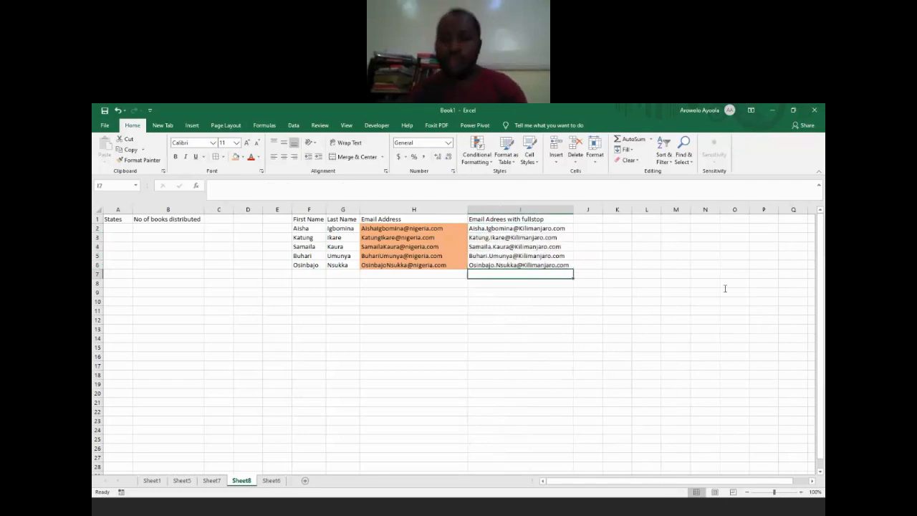
left_click(690, 351)
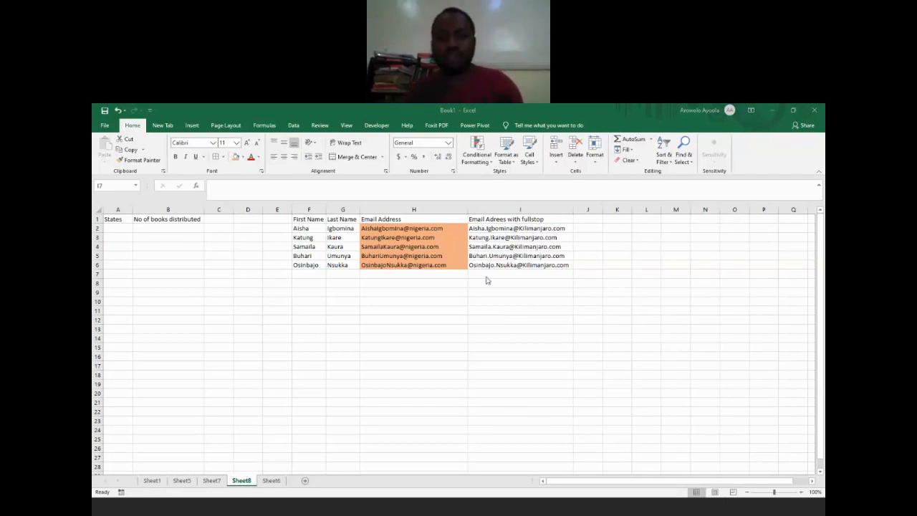
left_click(580, 220)
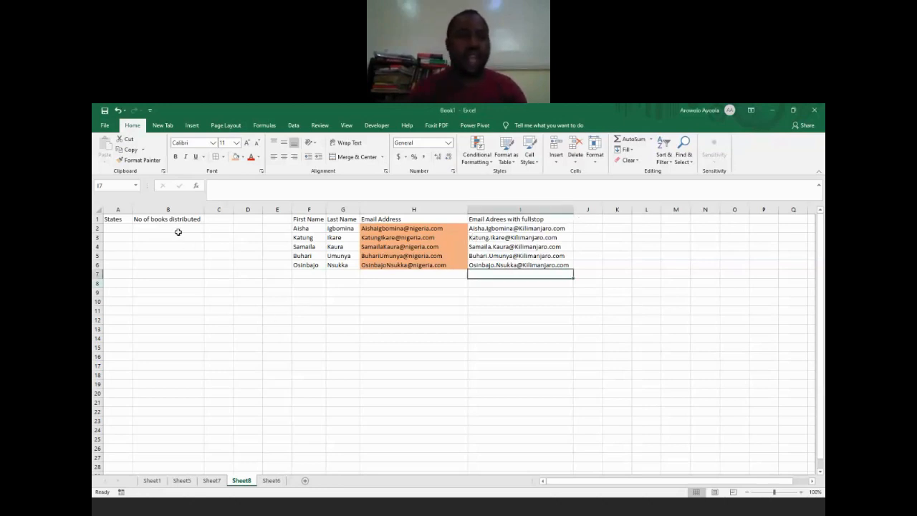
left_click(124, 229)
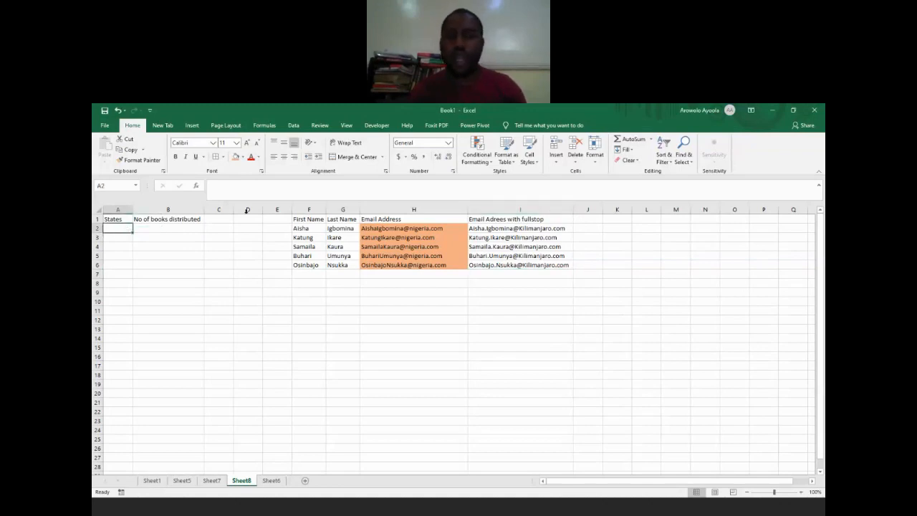
Step: Enter the column header "Fullnames" in J1 and widen column J slightly to fit it
left_click(594, 220)
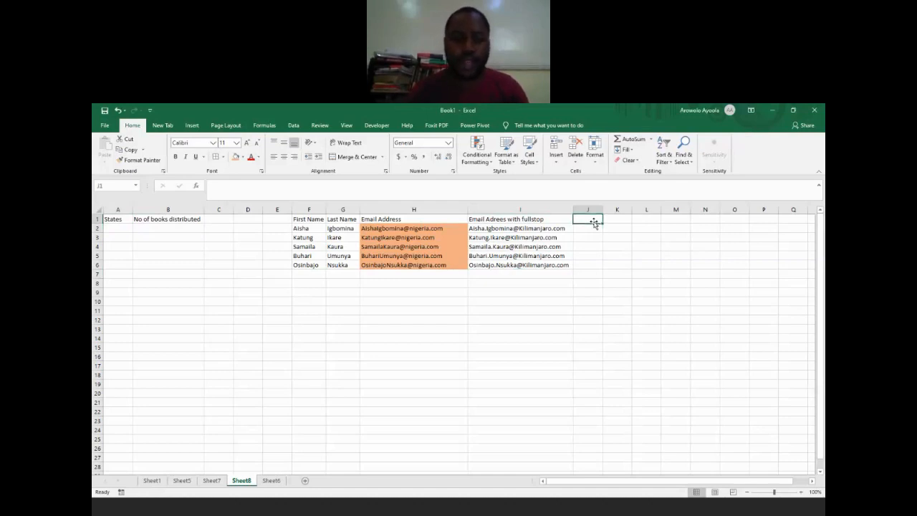
type("Names")
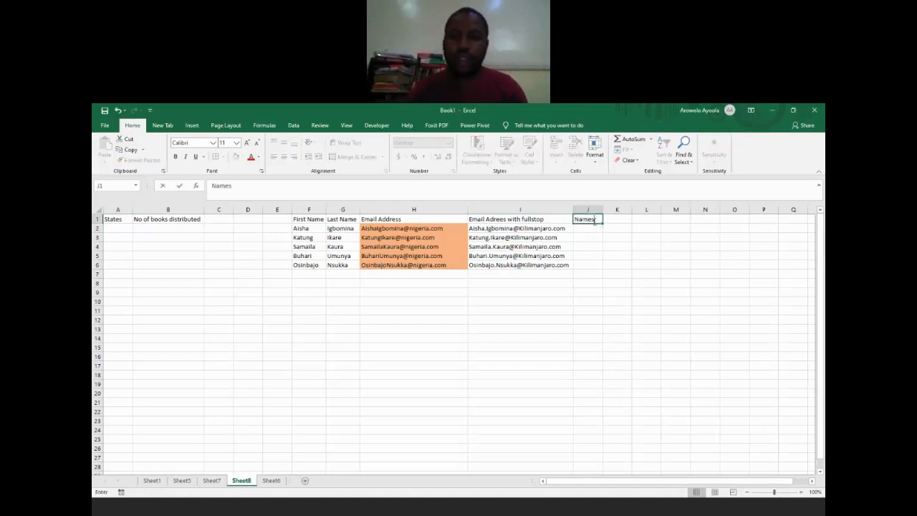
key("Return")
left_click(594, 220)
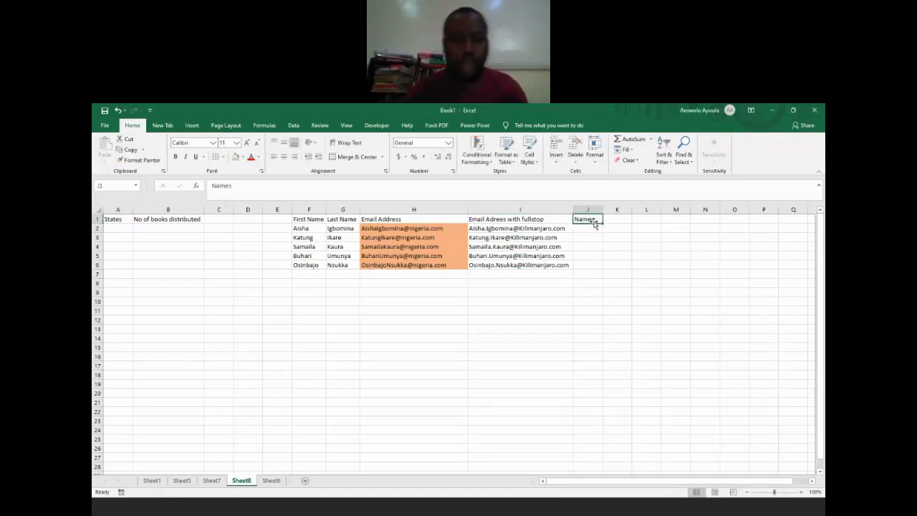
type("Fullnames")
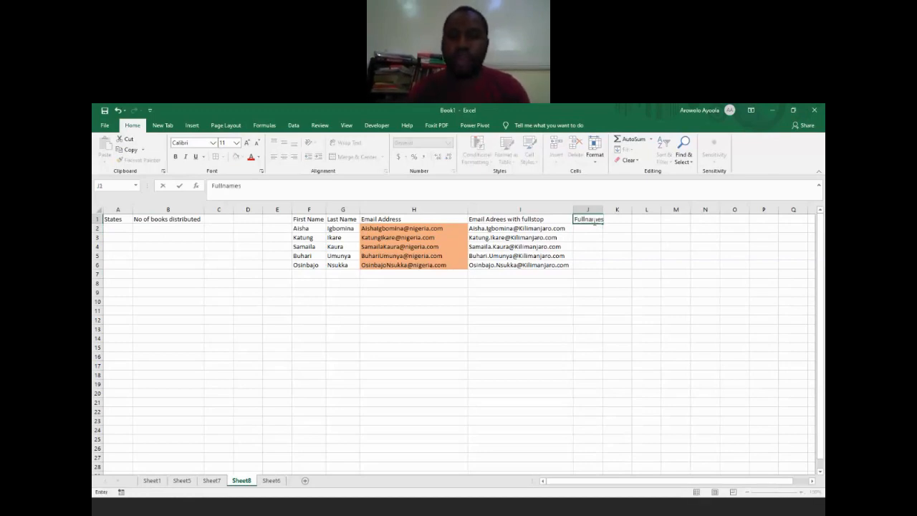
key("Return")
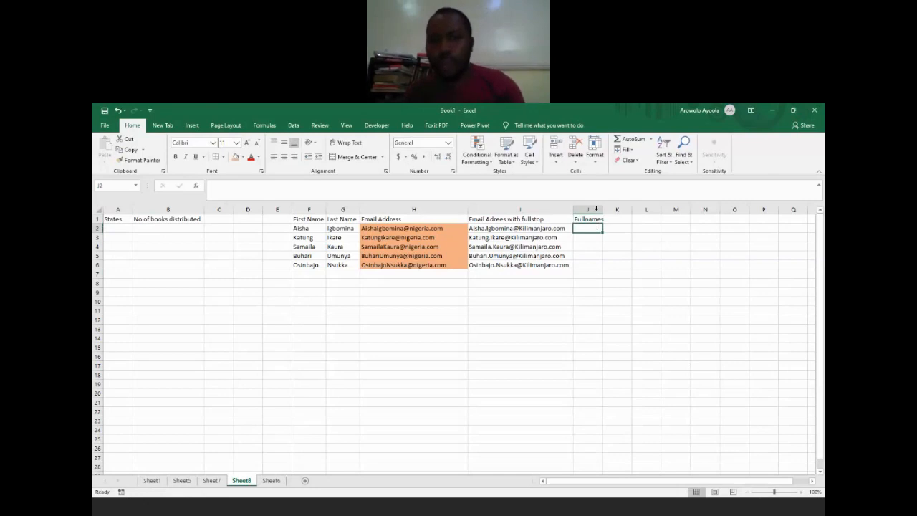
left_click_drag(605, 210, 608, 210)
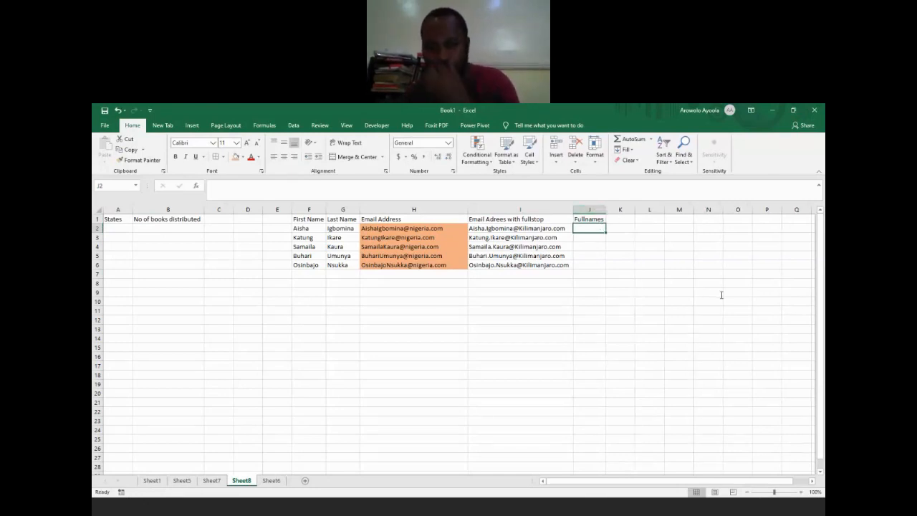
Step: Inspect the CONCATENATE formula in I2 without changing it
left_click(693, 353)
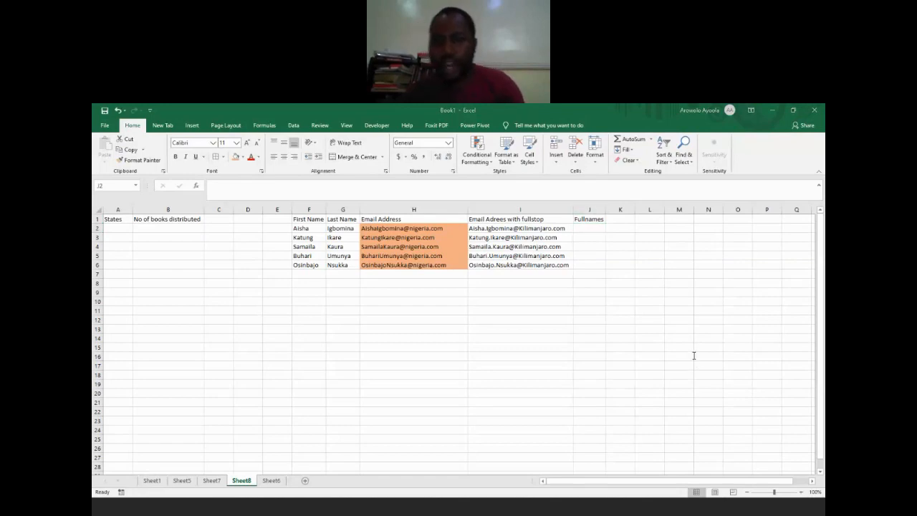
double_click(496, 228)
key("Escape")
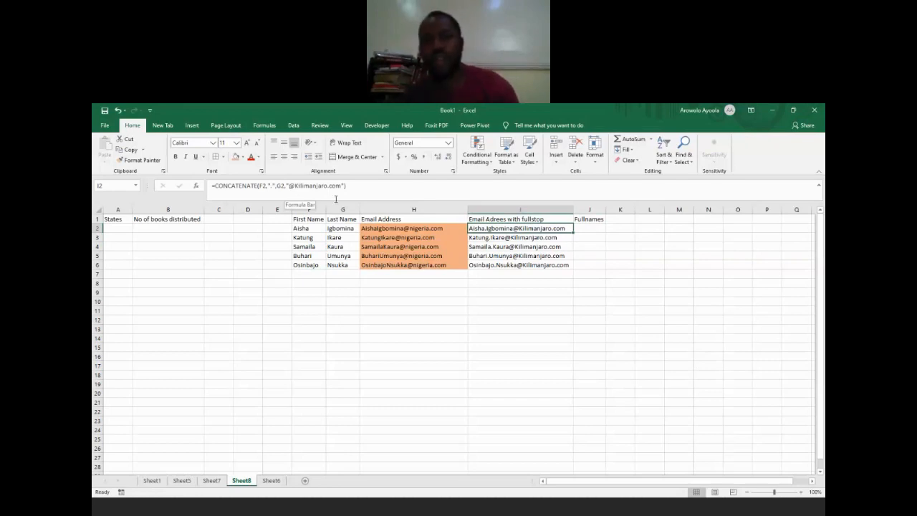
Step: Enter two full names in J2 and J3, with a space between first and last name
left_click(589, 230)
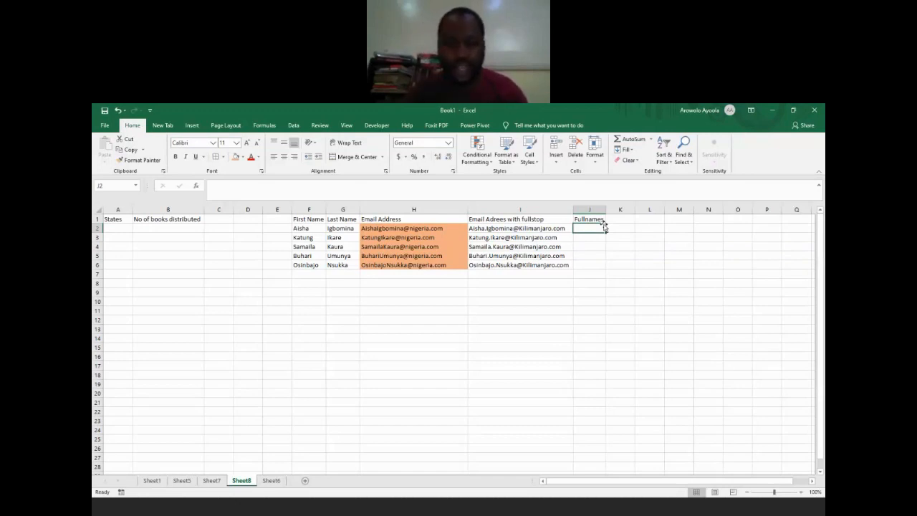
type("Aisha ")
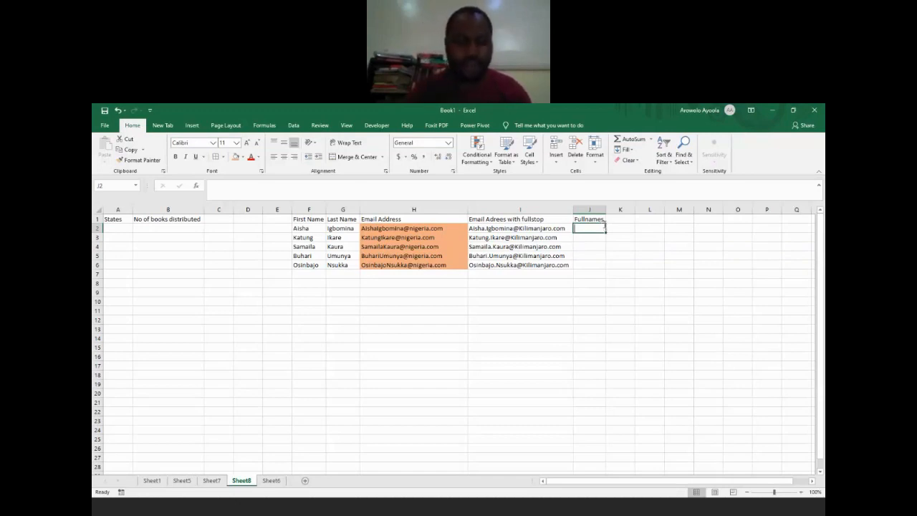
type("Igbomina")
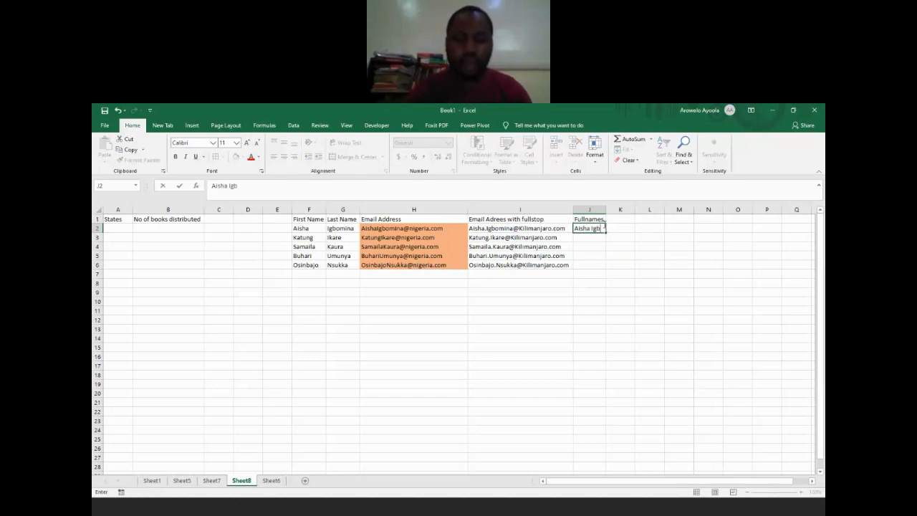
key("Return")
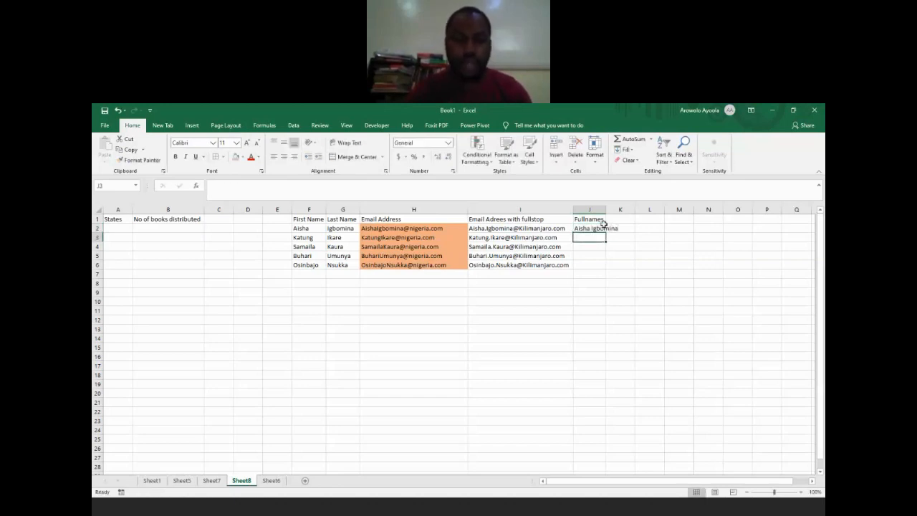
type("Samaila Sul")
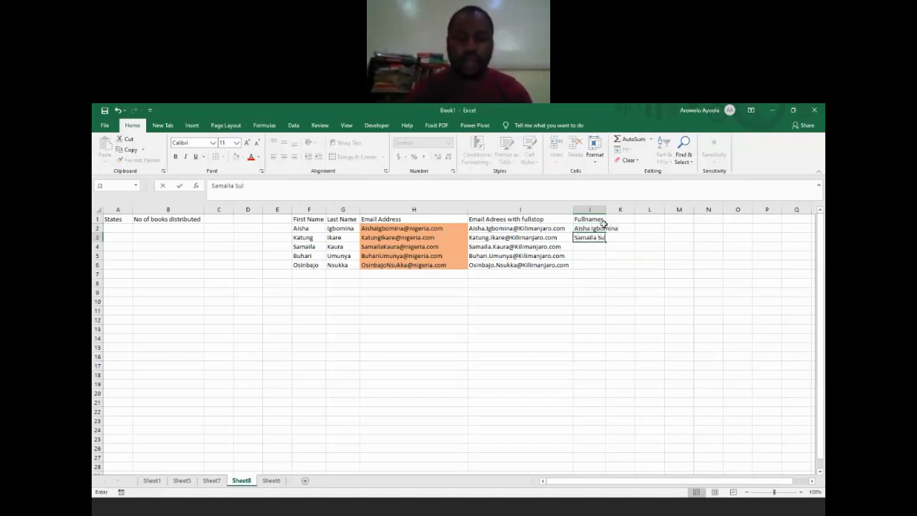
type("e")
key("Return")
Step: Fill J4 through J6 with three more space-separated full names
type("Ifea")
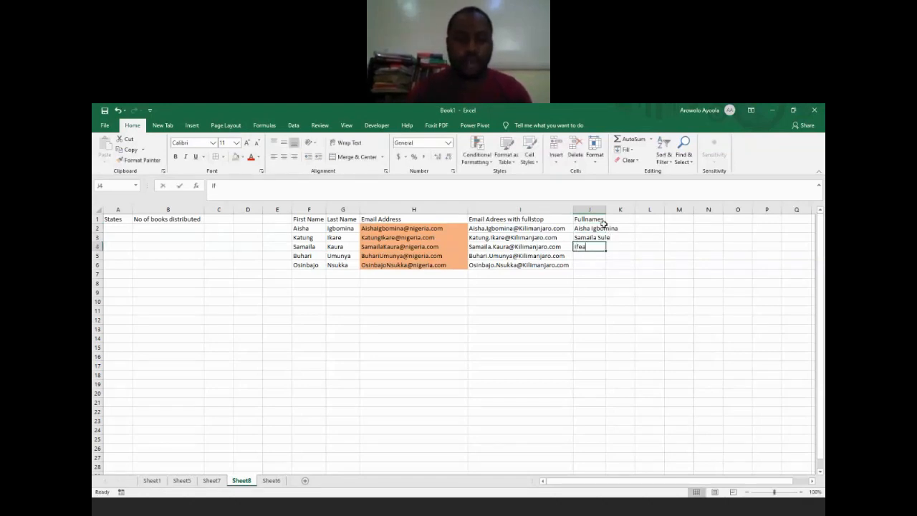
type("nyi Ubong")
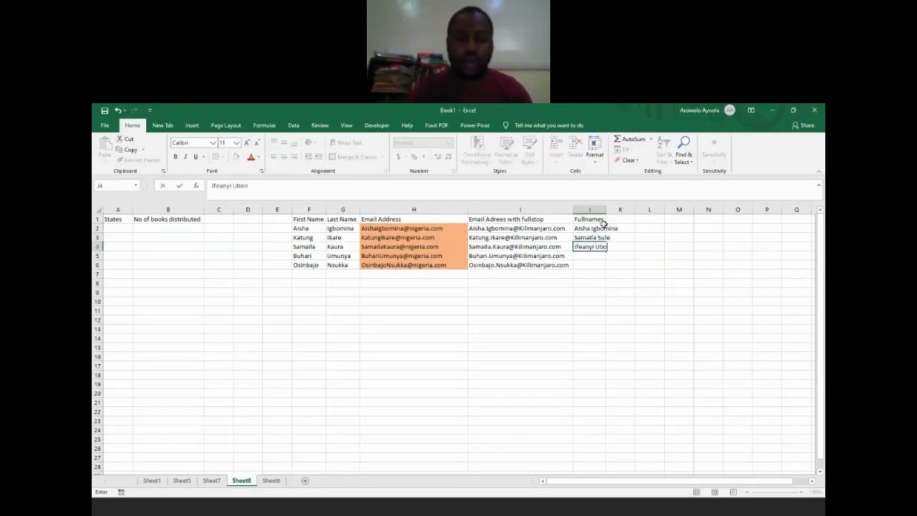
key("Return")
type("Adam")
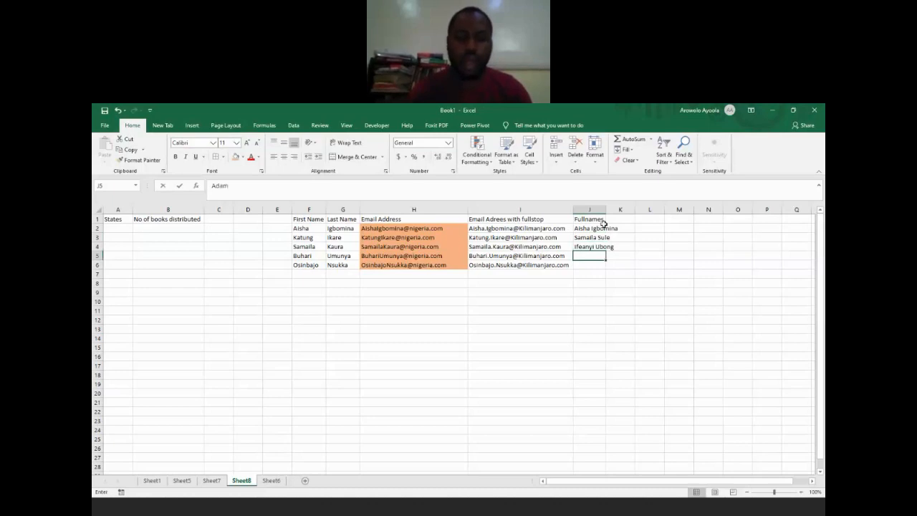
type("wa")
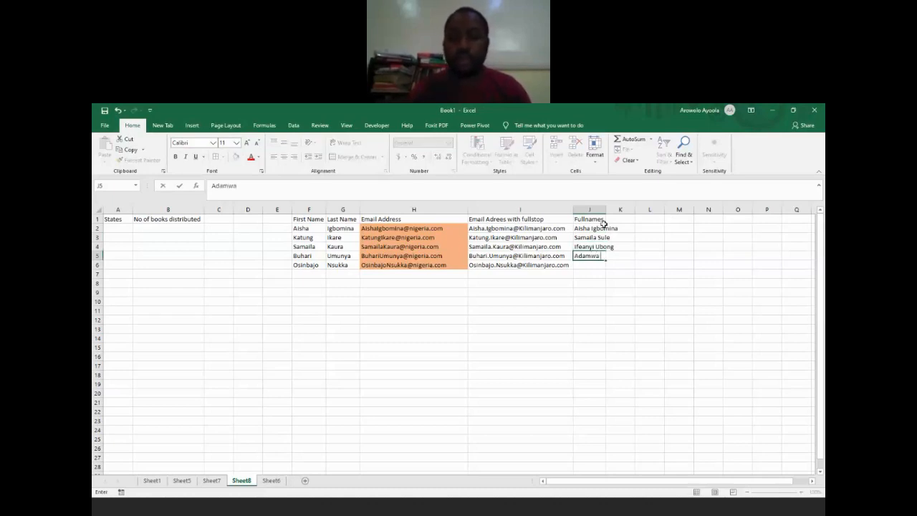
type(" Yola")
key("Return")
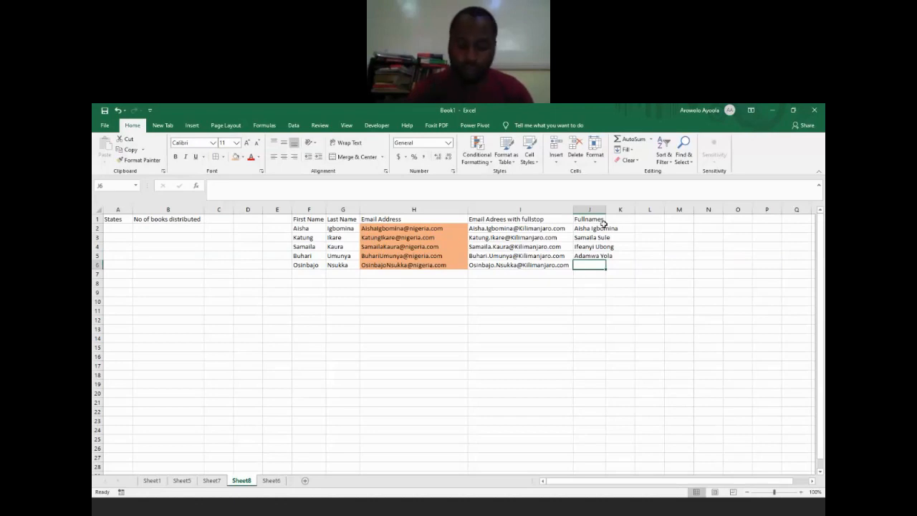
type("She")
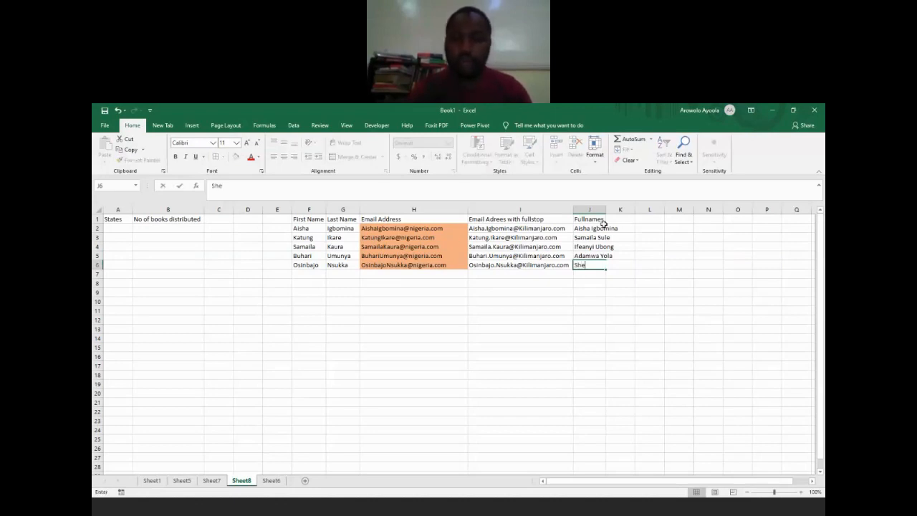
type("hu Sani")
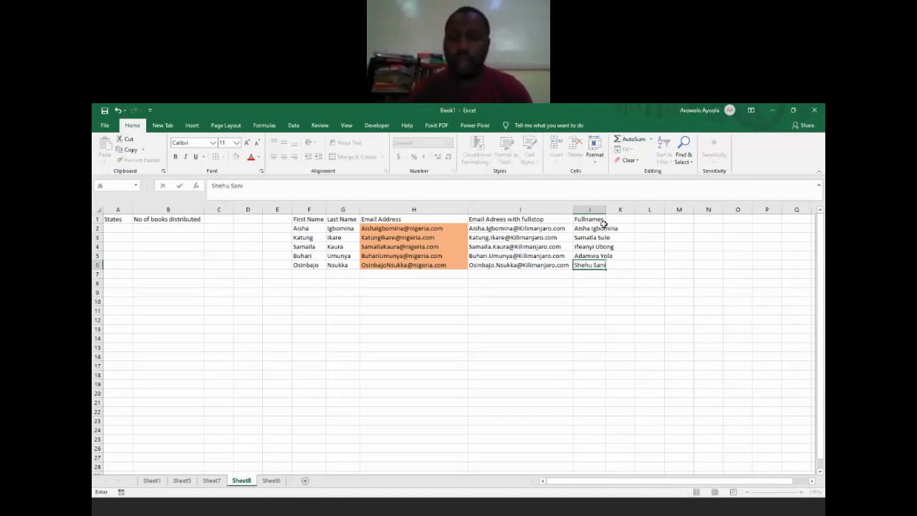
key("Tab")
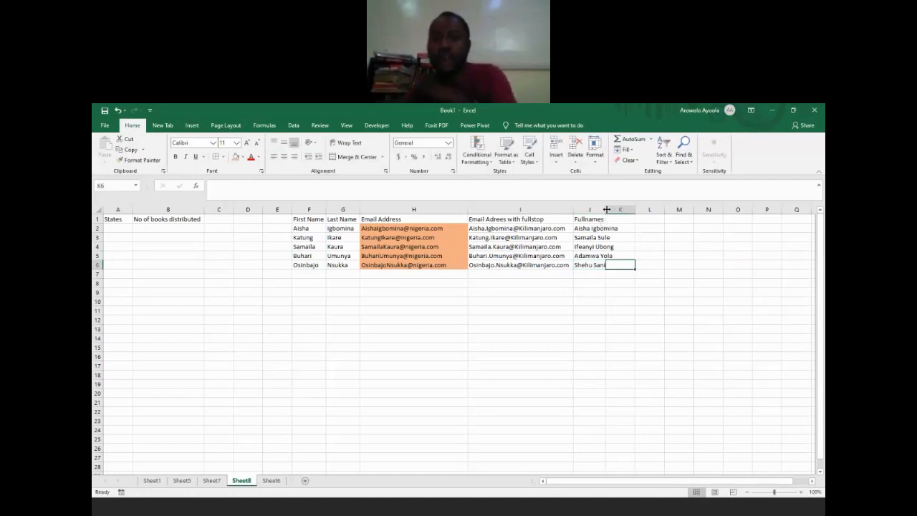
Step: Fit column J to its full names and widen the empty column K to roughly two and a half times its width
double_click(606, 209)
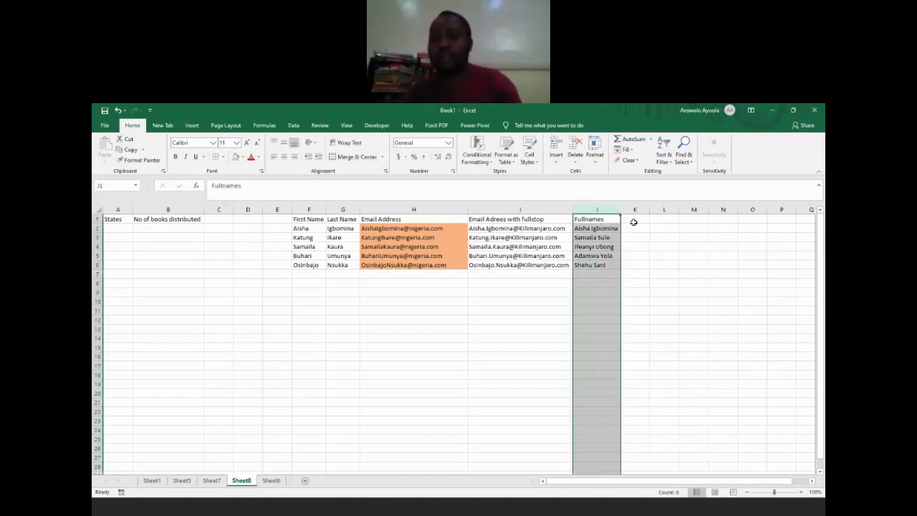
left_click(633, 218)
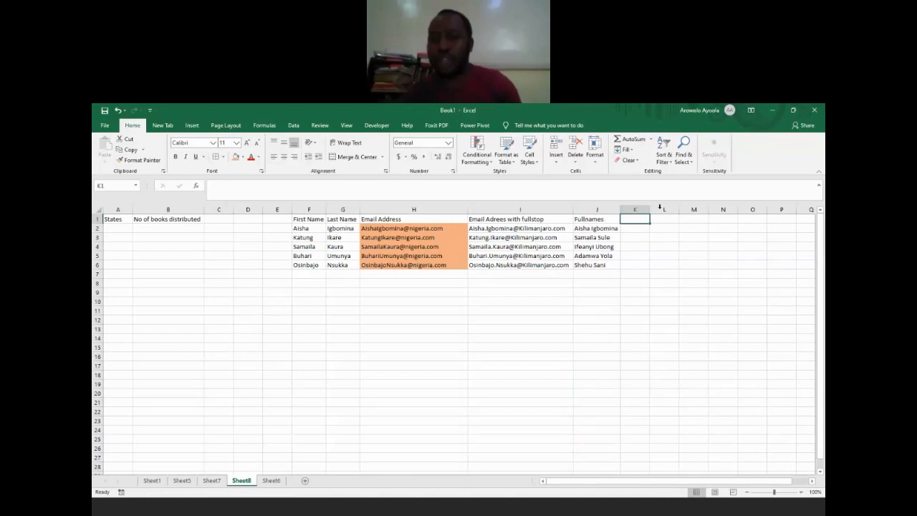
left_click_drag(650, 209, 697, 211)
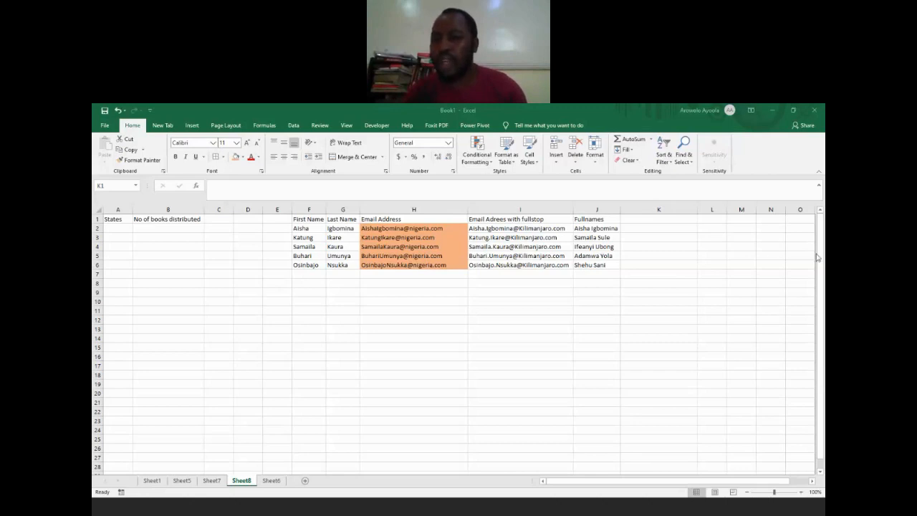
left_click(592, 228)
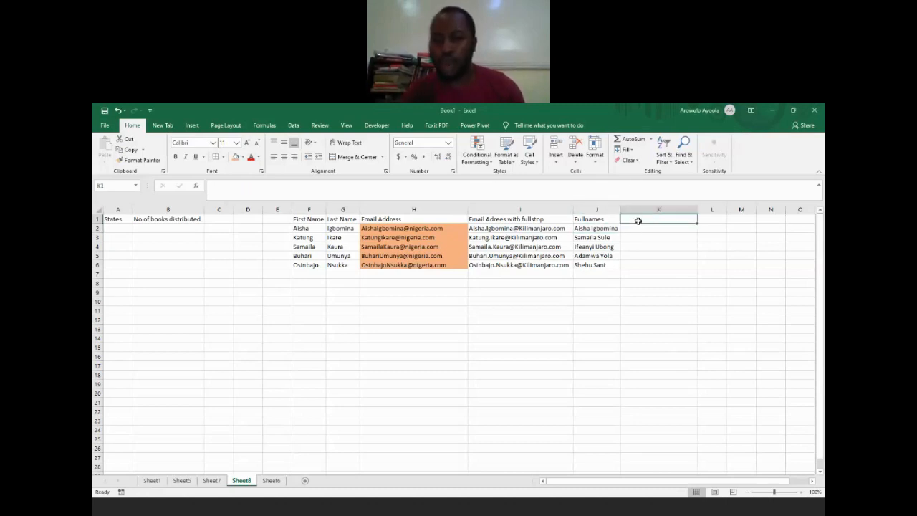
left_click(594, 246)
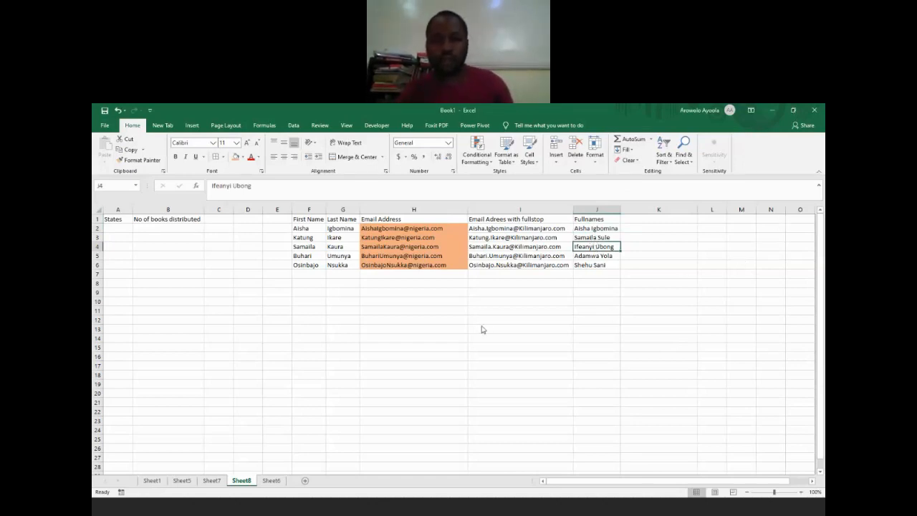
left_click(581, 239)
Step: Select the entire Fullnames column J and bring up the data tools for it
left_click(598, 210)
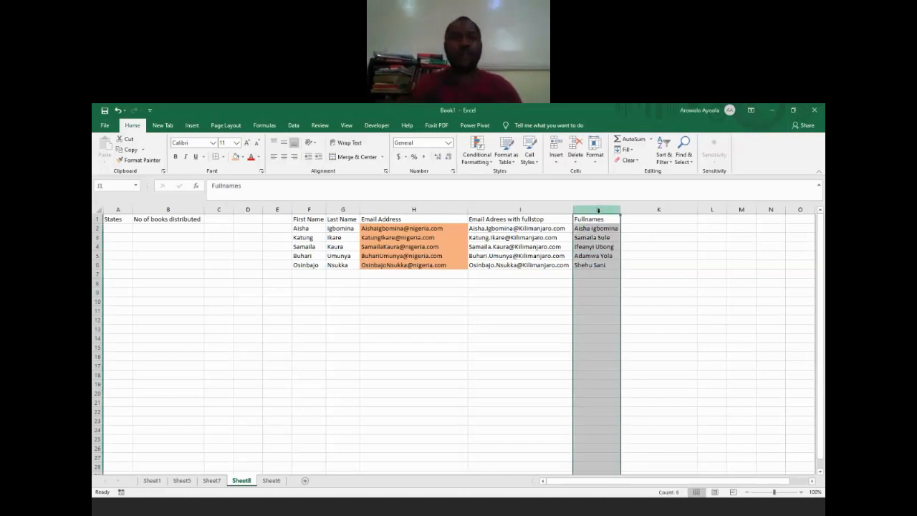
left_click(294, 126)
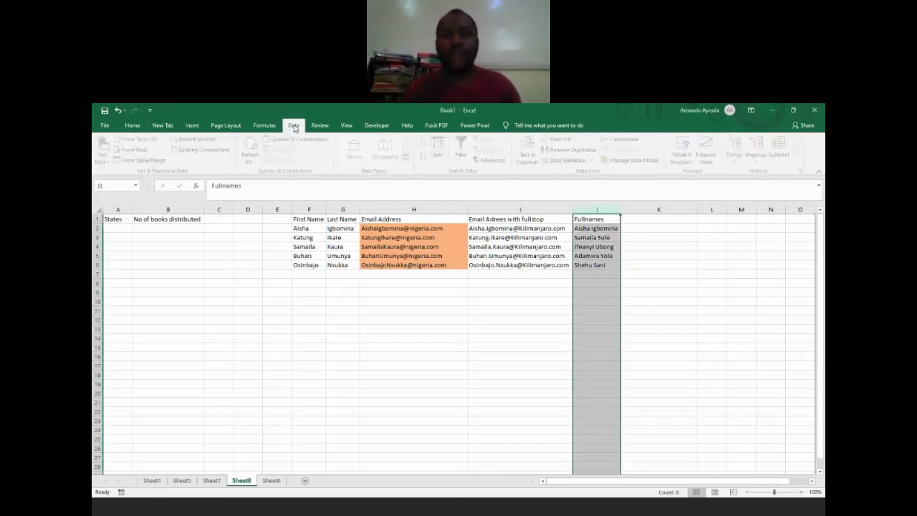
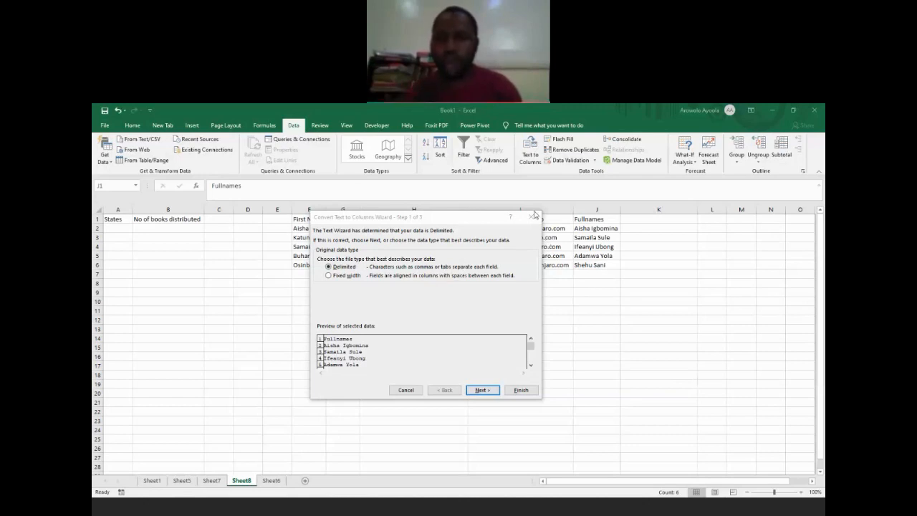
left_click(534, 215)
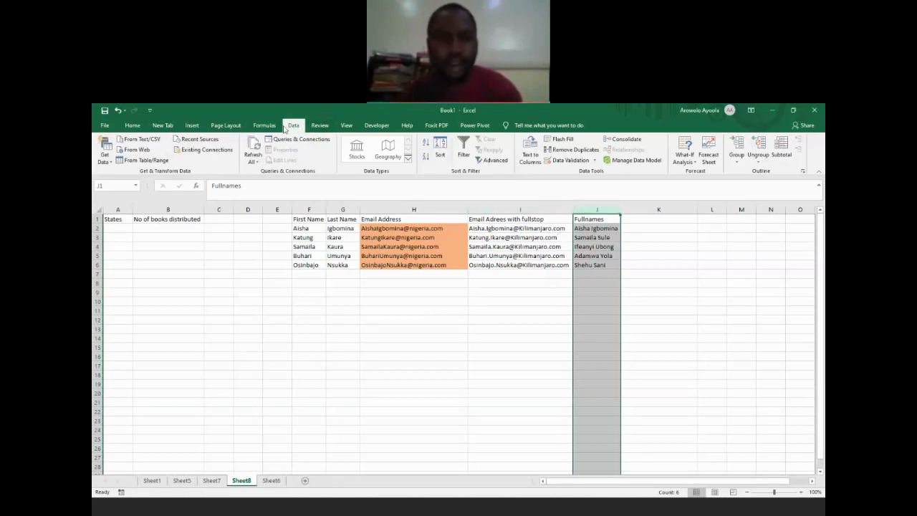
left_click(527, 154)
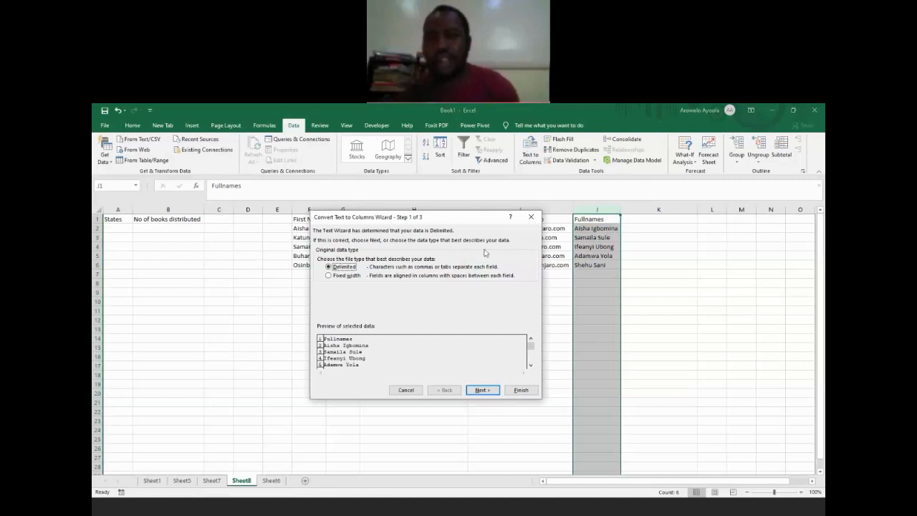
left_click_drag(373, 221, 373, 226)
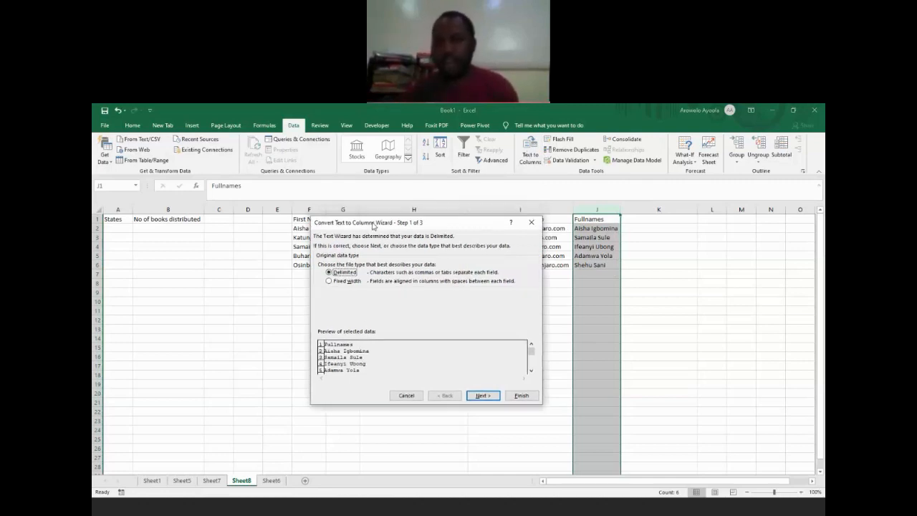
left_click(722, 380)
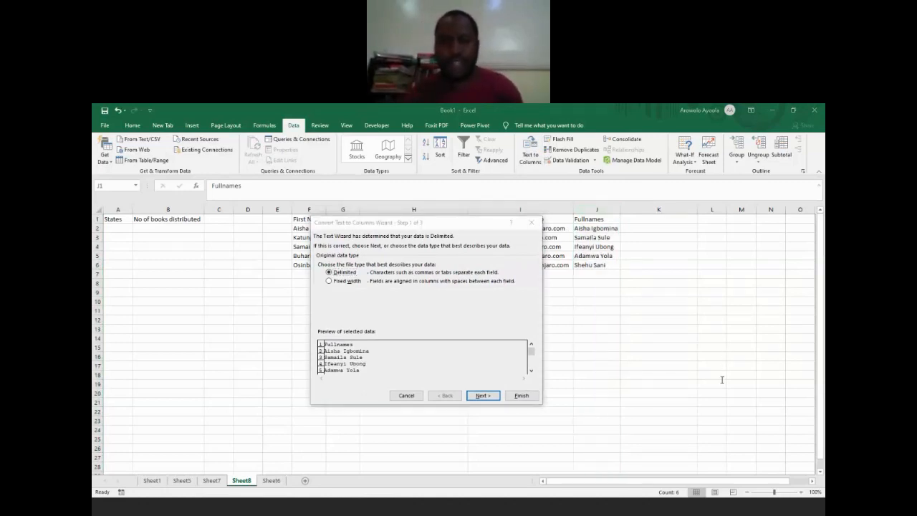
left_click(372, 224)
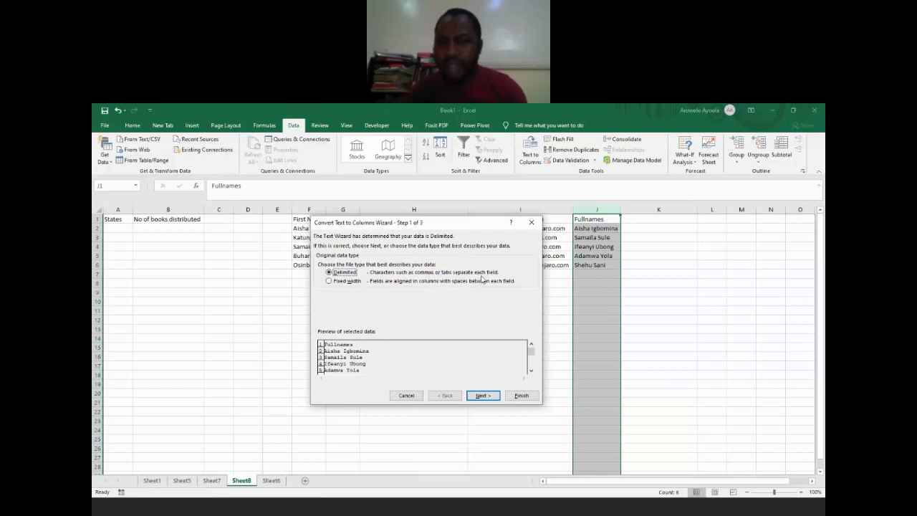
left_click(351, 281)
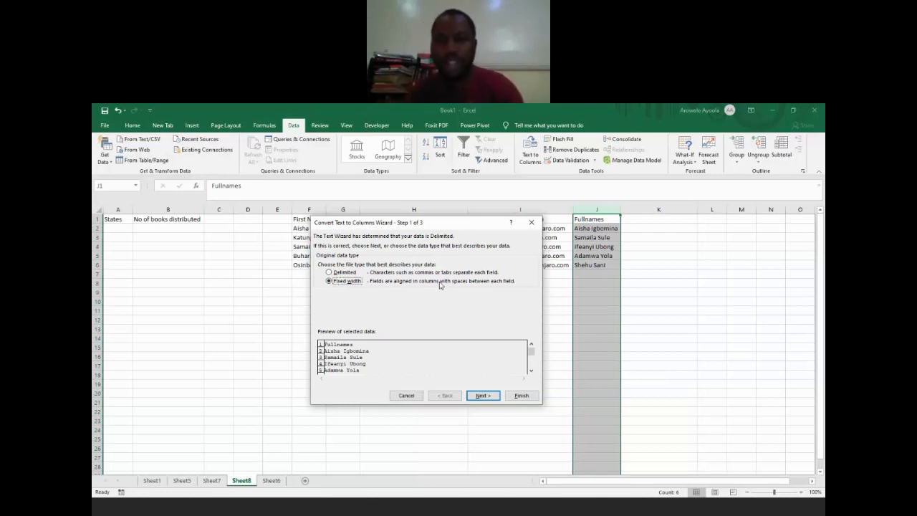
left_click(345, 273)
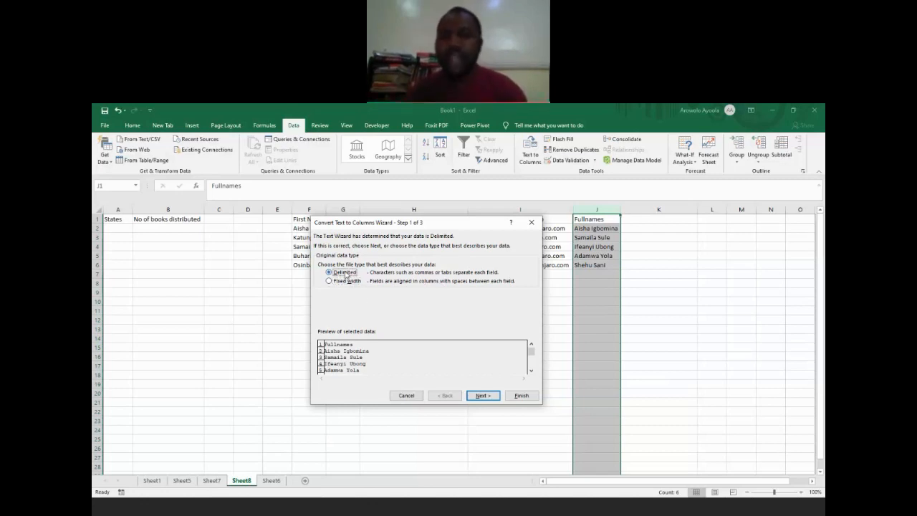
left_click(485, 397)
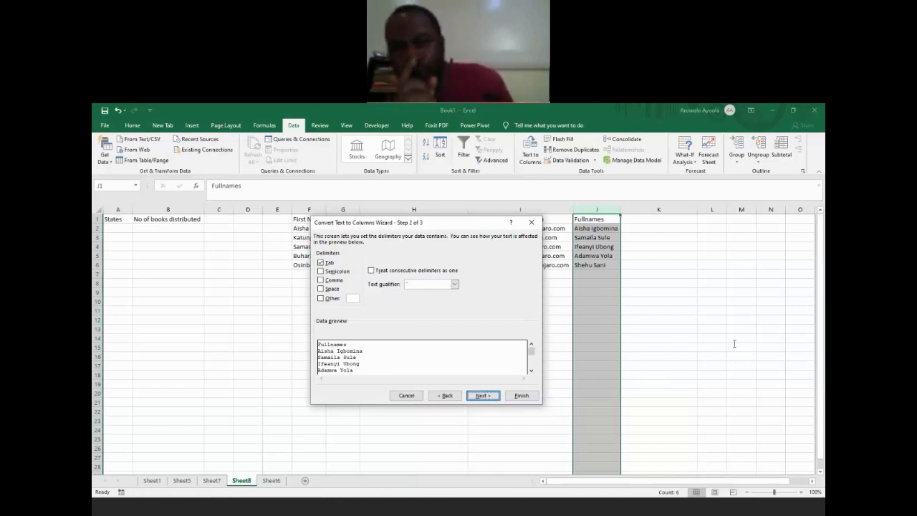
left_click(533, 224)
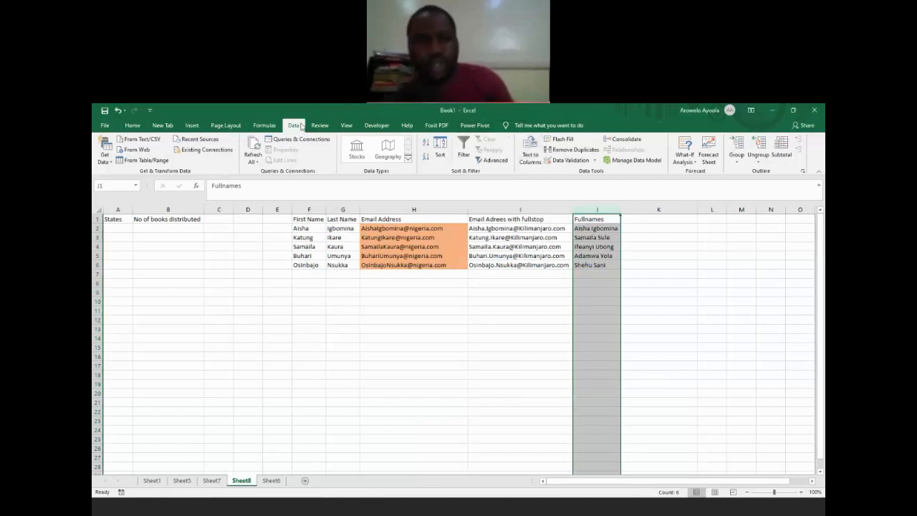
Step: Start Text to Columns on the Fullnames column, keeping Delimited as the original data type
left_click(530, 148)
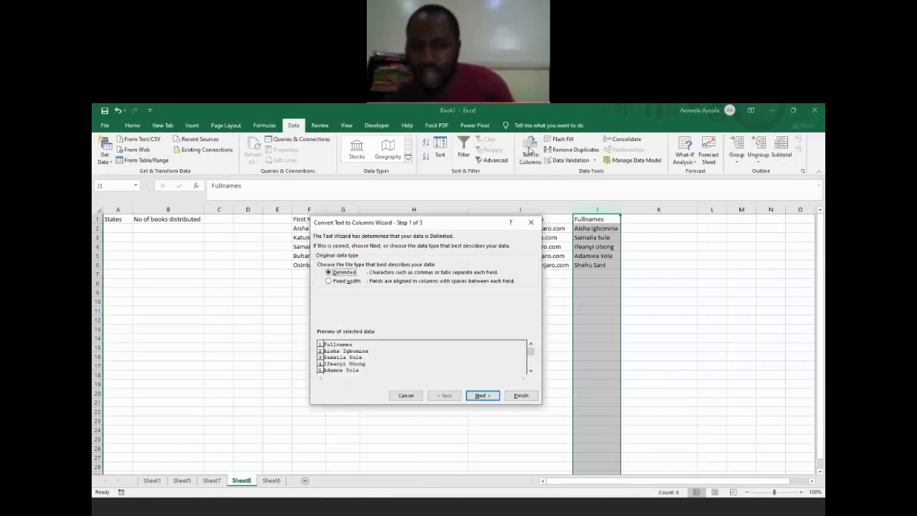
left_click_drag(413, 227, 336, 218)
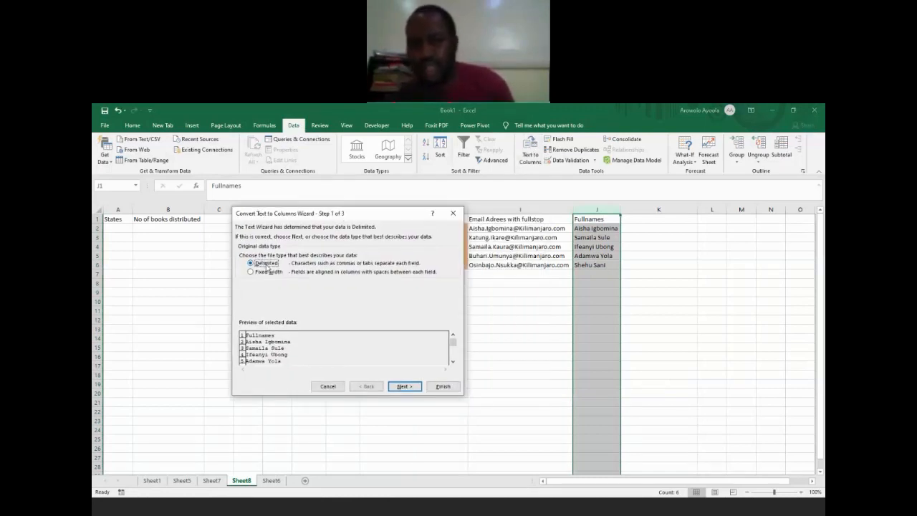
left_click(403, 386)
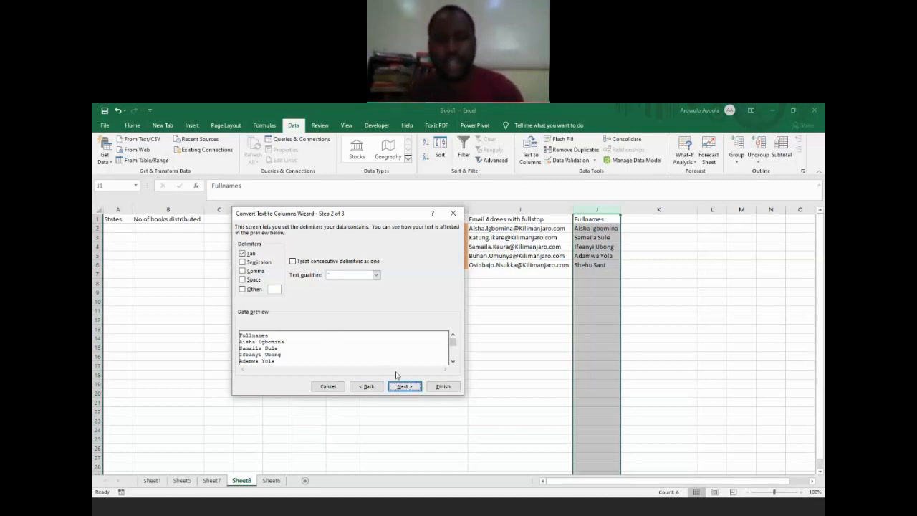
Step: Make Space the only delimiter, keep the General format and destination J1, and finish splitting the full names
left_click(248, 255)
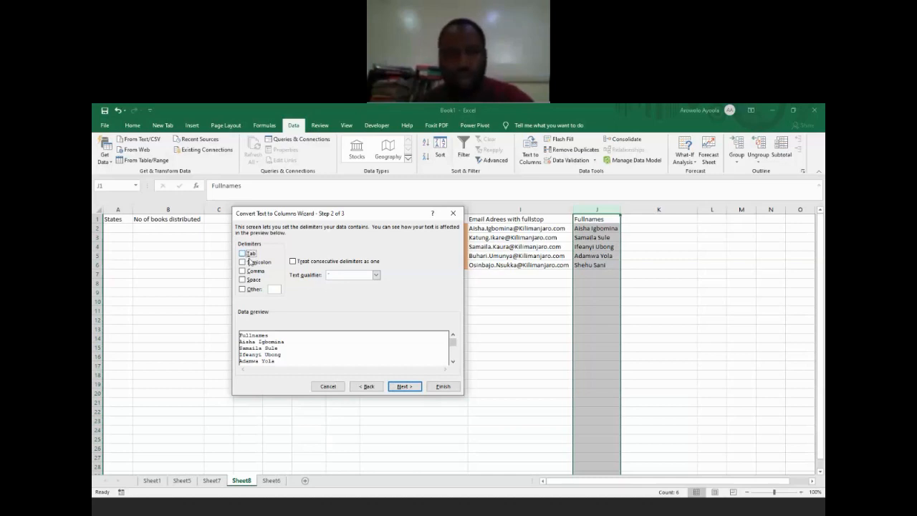
left_click(250, 264)
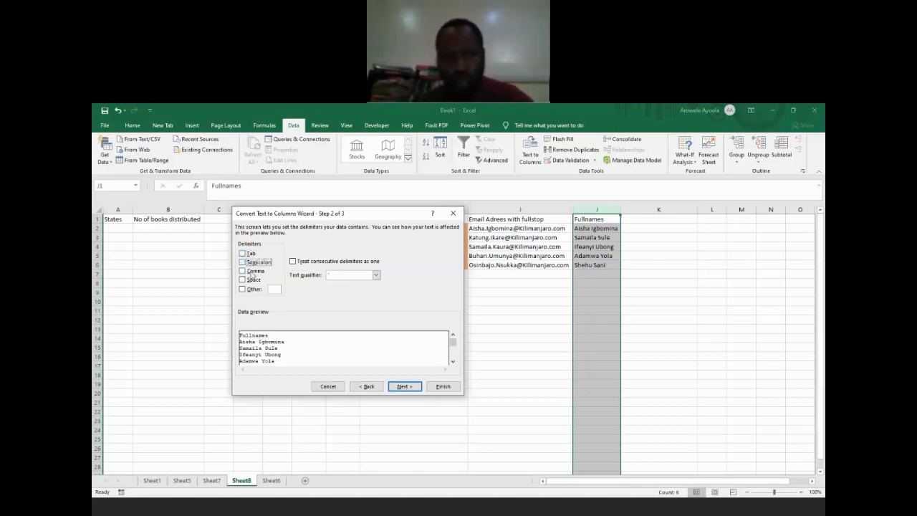
left_click(252, 273)
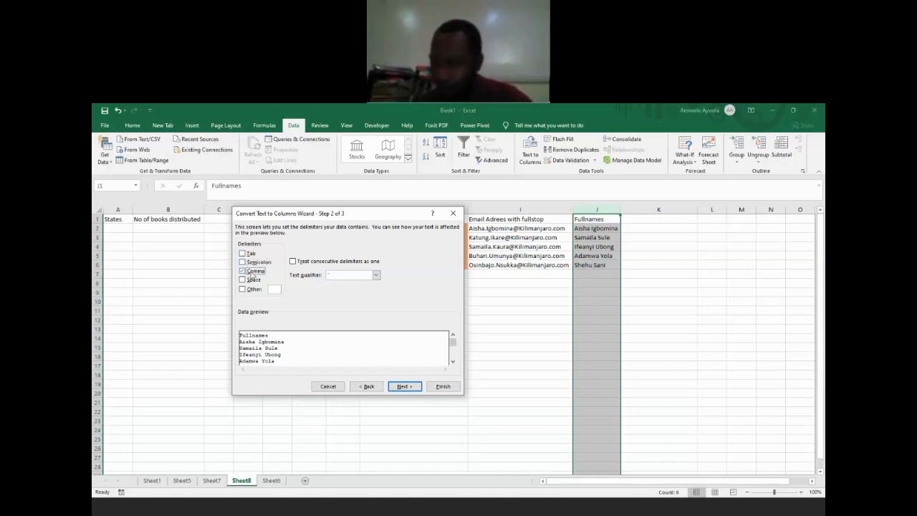
left_click(254, 281)
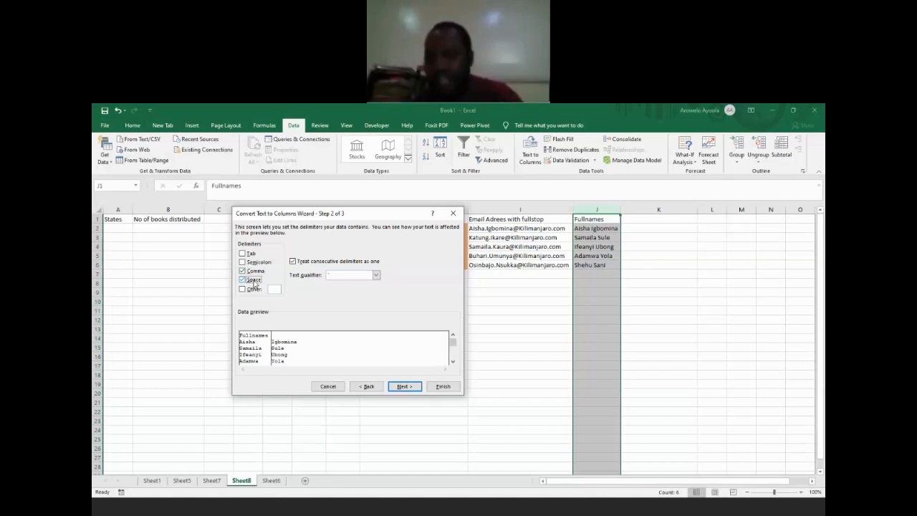
left_click(253, 283)
left_click(252, 281)
left_click(255, 271)
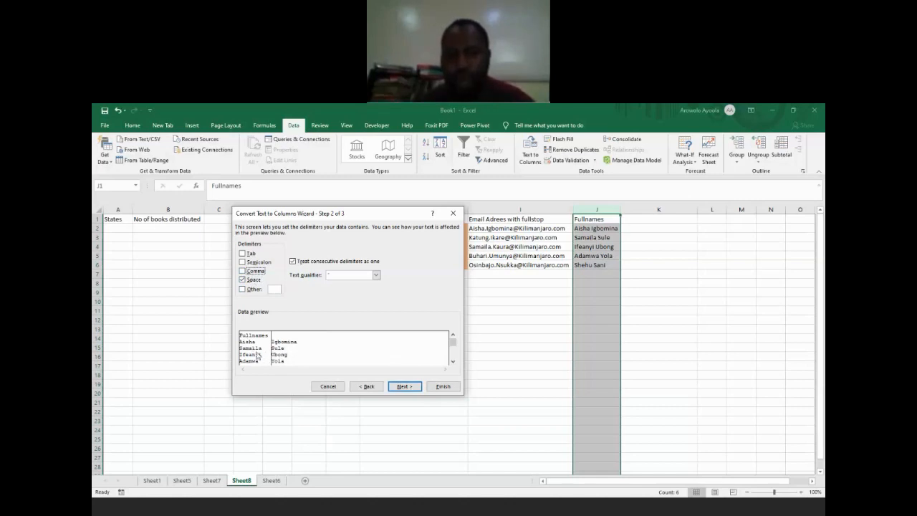
left_click(404, 388)
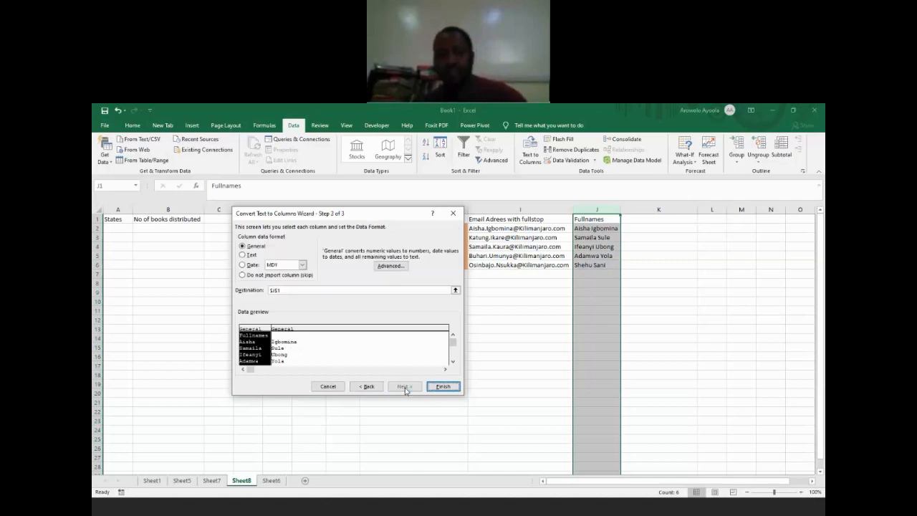
left_click(443, 386)
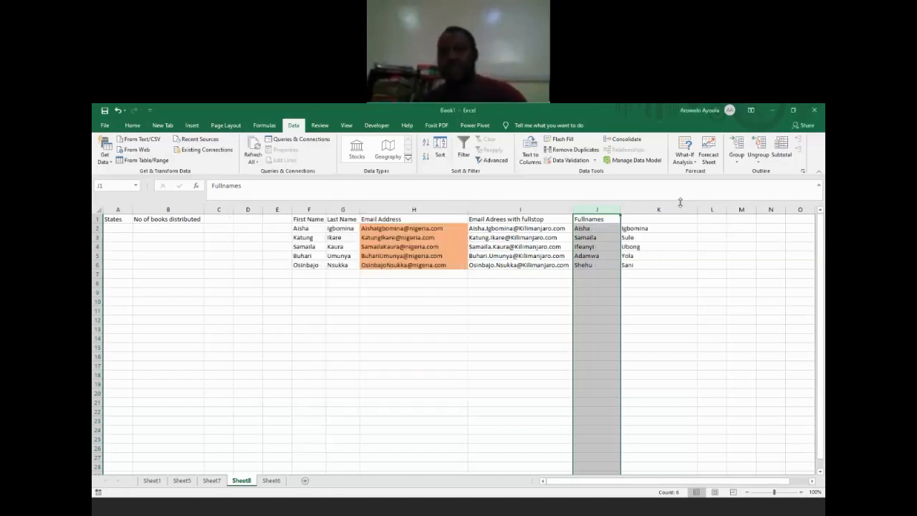
Step: Examine the split first and last names row by row in columns J and K
left_click(624, 228)
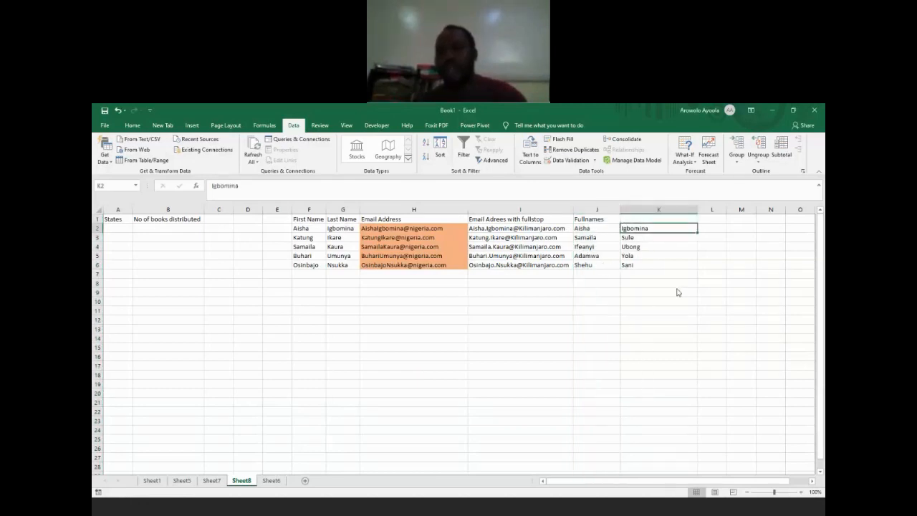
left_click(590, 218)
left_click(589, 228)
key("Tab")
key("Return")
key("Tab")
key("Down")
key("Down")
key("Left")
key("Tab")
key("Left")
key("Down")
key("Right")
key("Down")
key("Right")
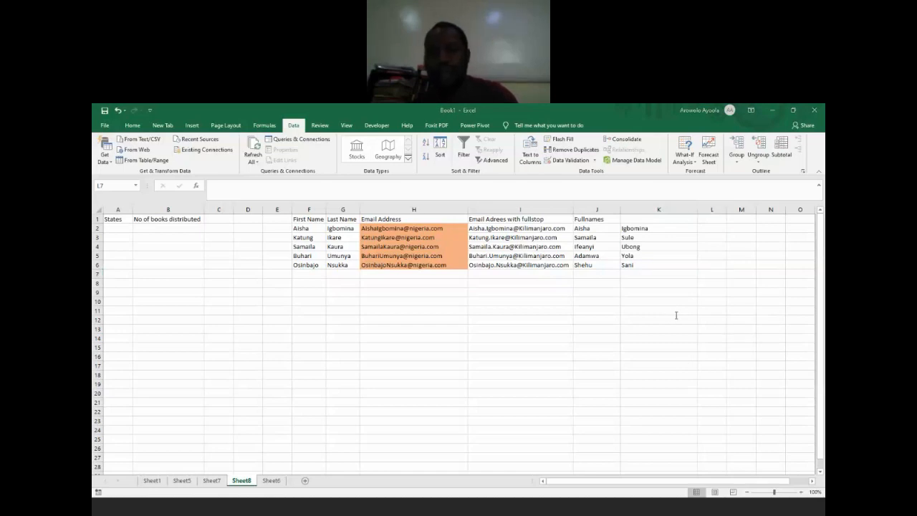
left_click(703, 375)
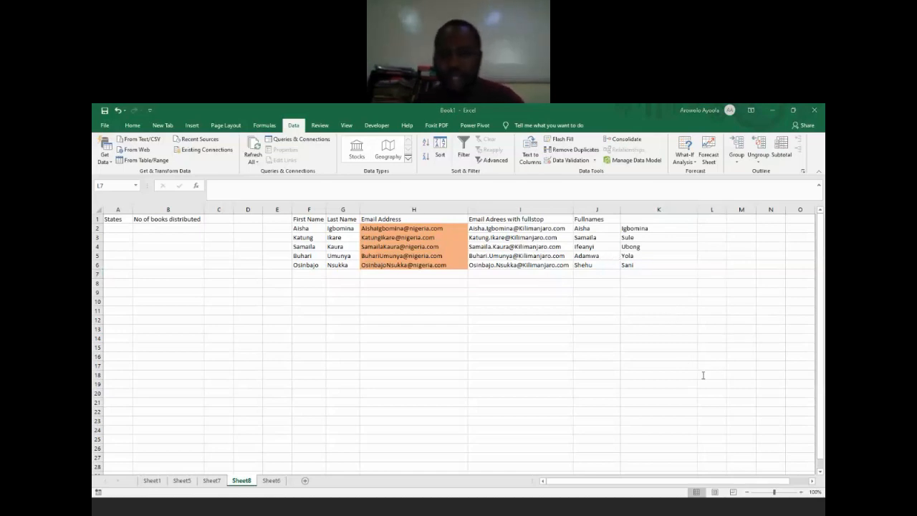
Step: Enter Sokoto in A2 as the first value under the States header
left_click(223, 243)
left_click(186, 228)
key("Left")
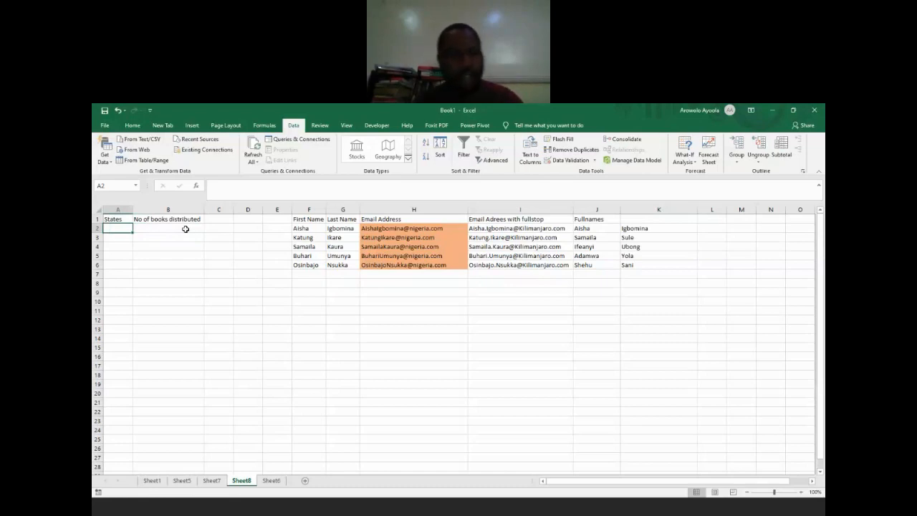
type("Soko")
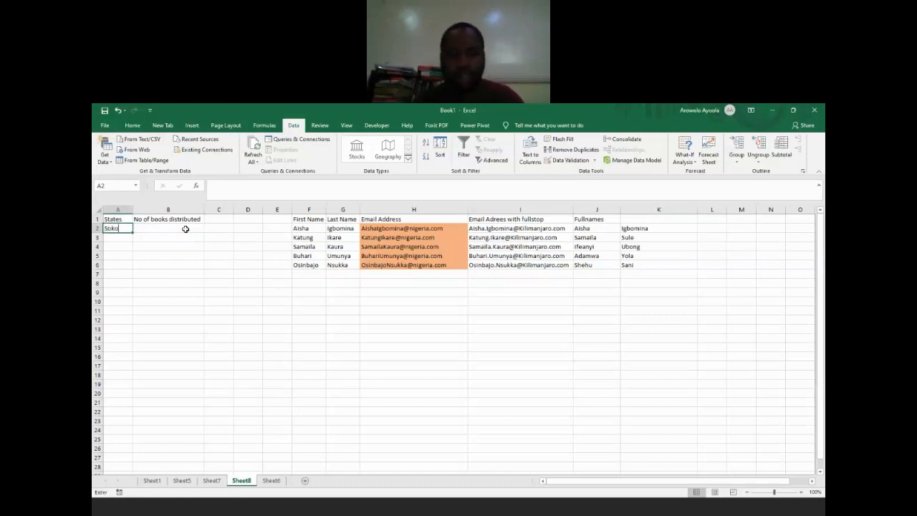
type("tp")
key("BackSpace")
type("o")
key("Return")
Step: Enter Sokoto in A3, replacing the stray letter there and clearing the stray entry in A4
type("s")
key("Return")
type("S")
key("Up")
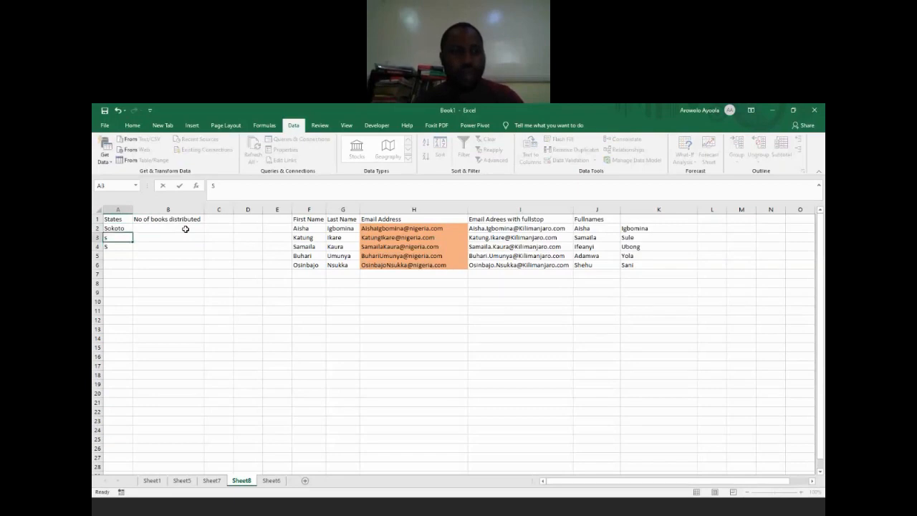
type("S")
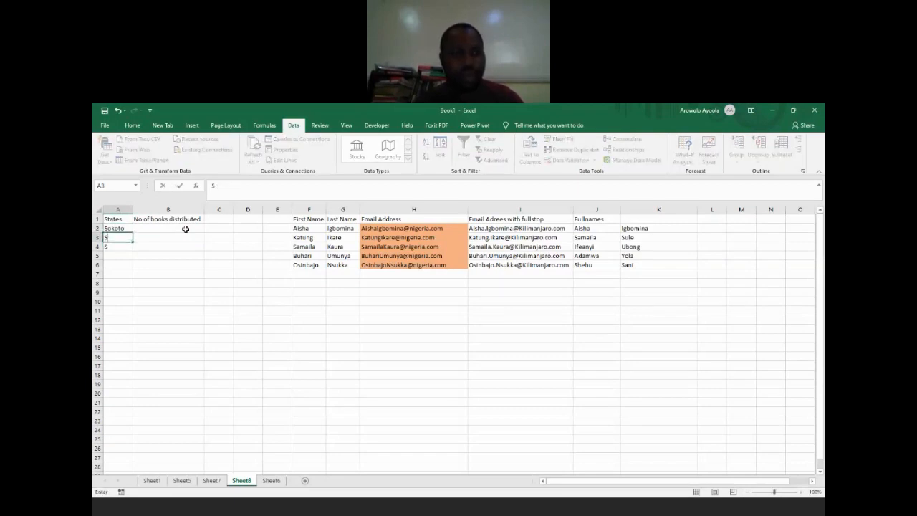
key("Return")
key("BackSpace")
key("Up")
type("Sokoto")
key("Return")
Step: Fill A4 through A6 with Sokoto
type("S")
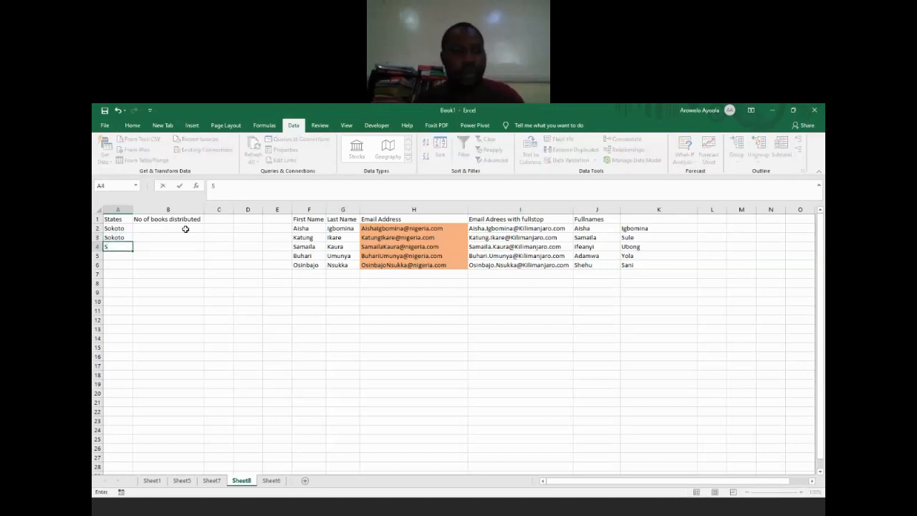
key("Return")
type("S")
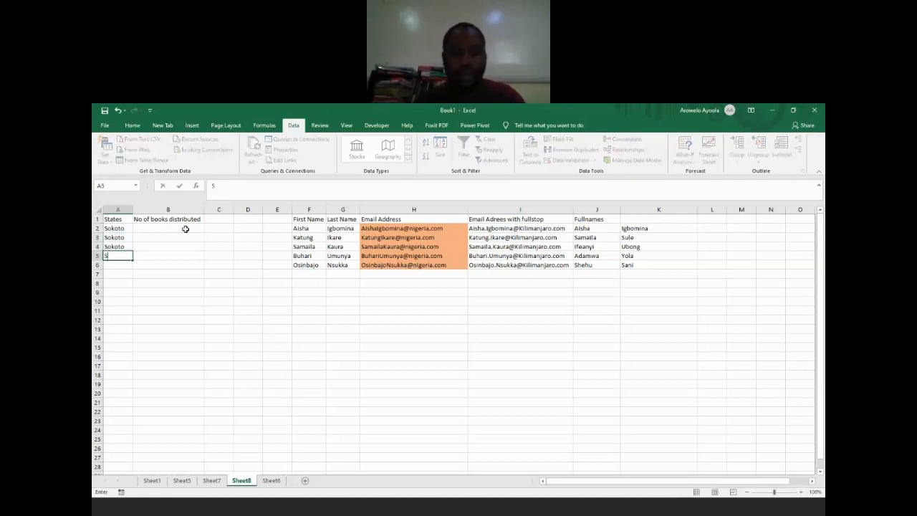
key("Return")
type("\\")
key("BackSpace")
type("Sokoto")
key("Return")
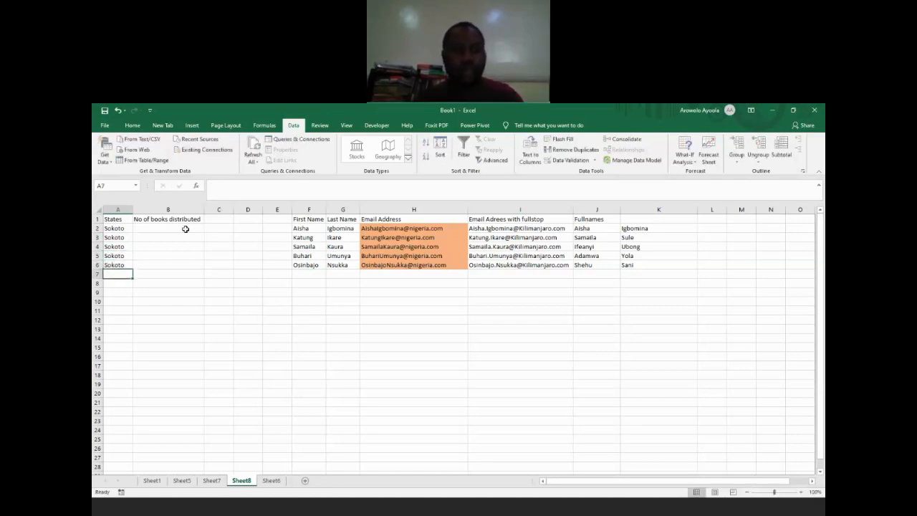
Step: Fill A7 through A11 with Kaduna
type("Kad")
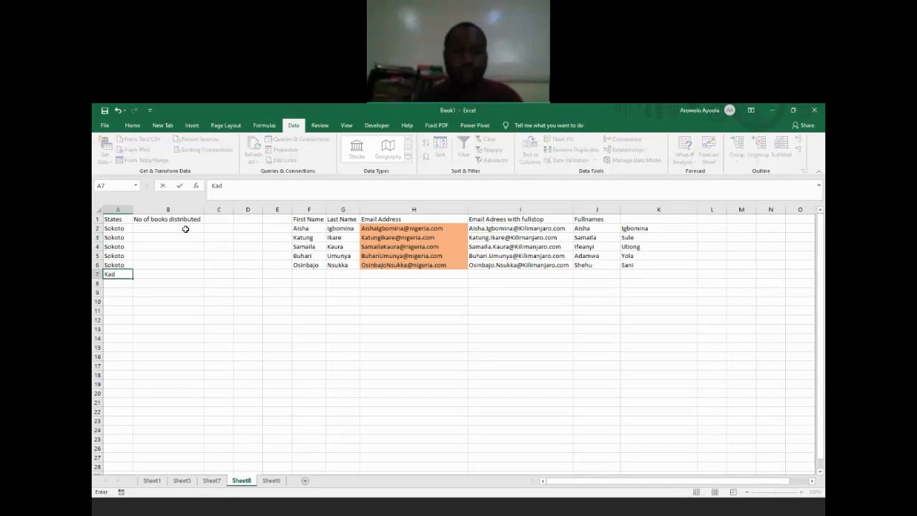
type("una")
key("Return")
type("K")
key("Return")
type("K")
key("Return")
type("K")
key("Return")
type("K")
key("Return")
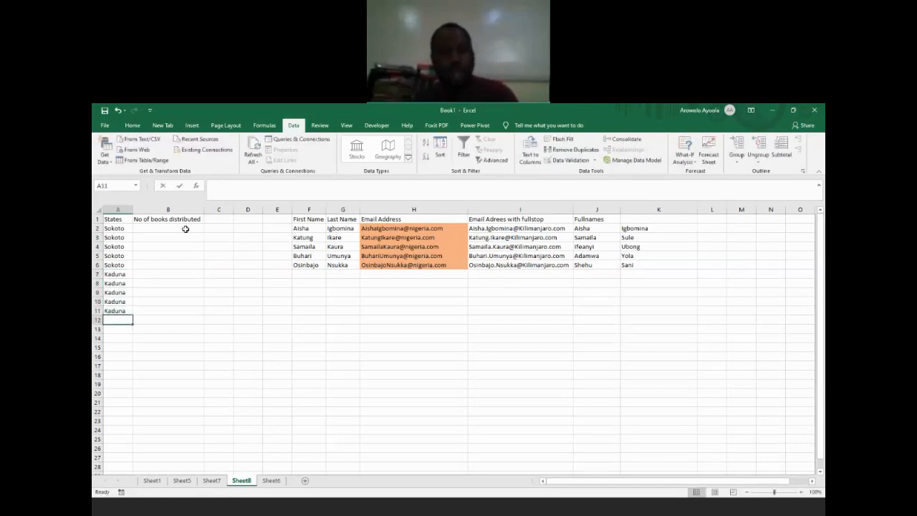
type("Kano Kan")
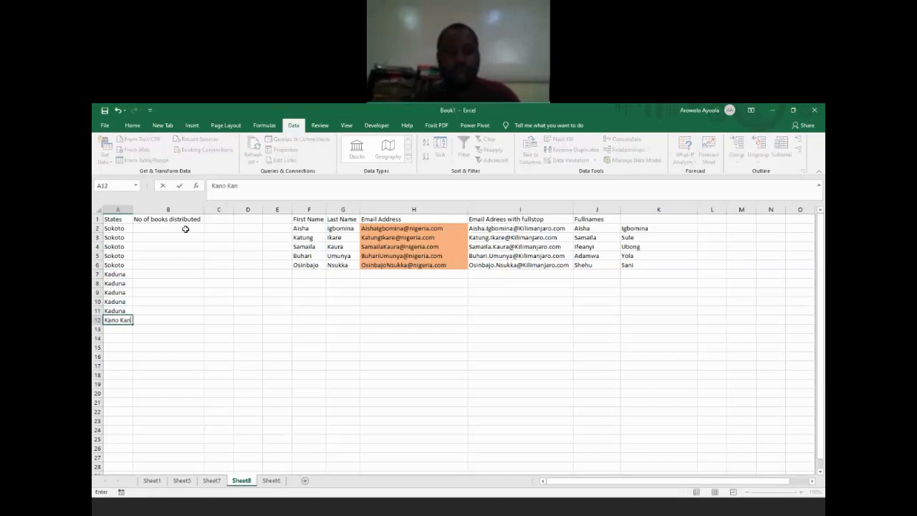
key("Return")
key("Up")
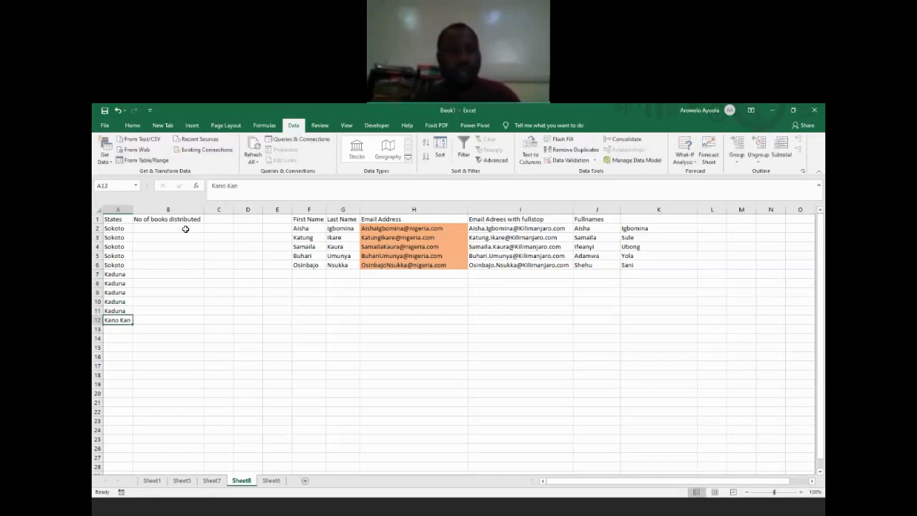
left_click(255, 186)
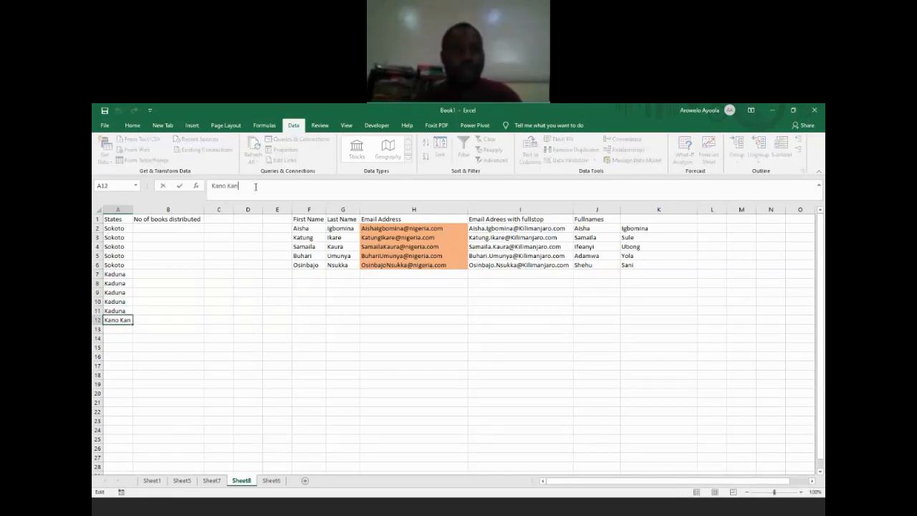
key("BackSpace")
key("BackSpace")
key("BackSpace")
key("BackSpace")
key("BackSpace")
key("BackSpace")
key("BackSpace")
key("BackSpace")
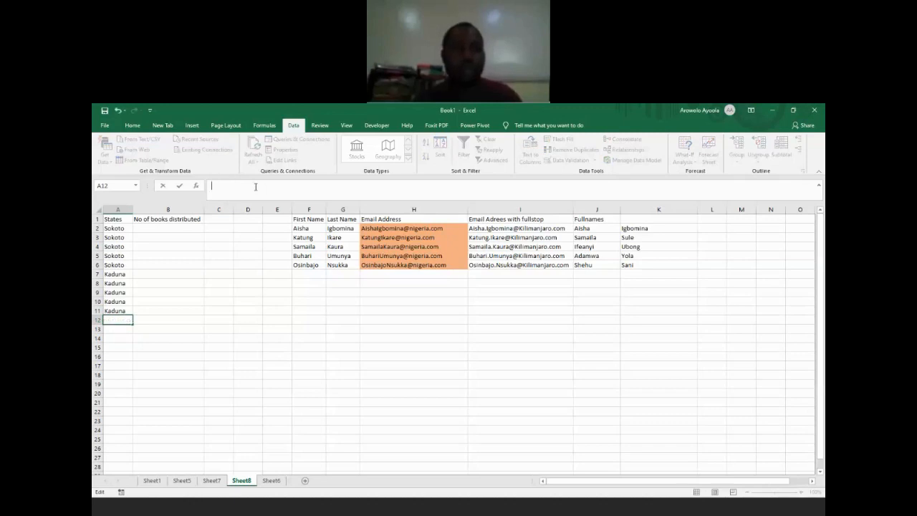
Step: Enter Kano in A12 and A13 of the States column
type("Kano")
key("Return")
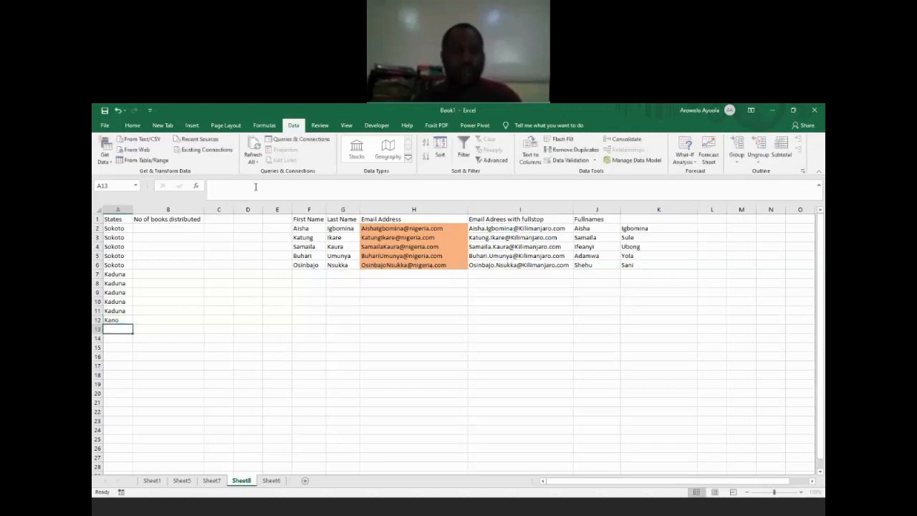
type("Kano")
key("Return")
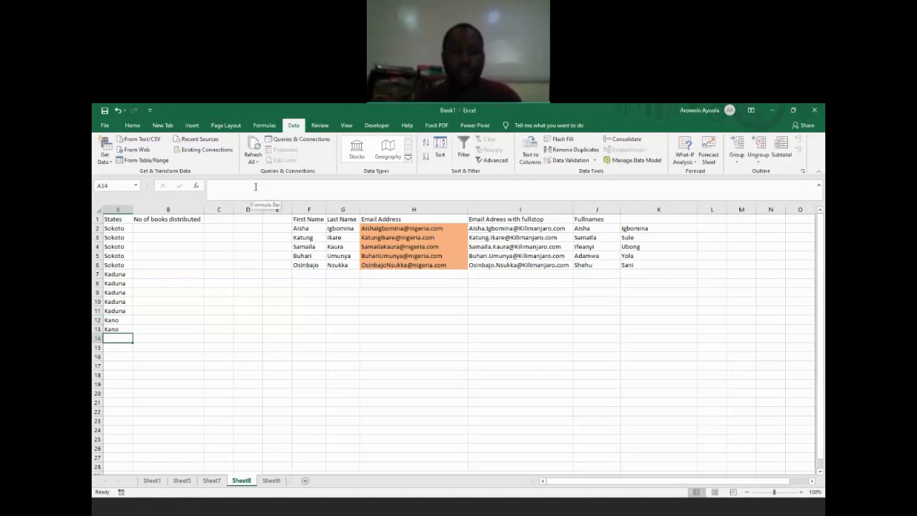
Step: Fill A14 through A18 with Ogun
type("Ogun")
key("Return")
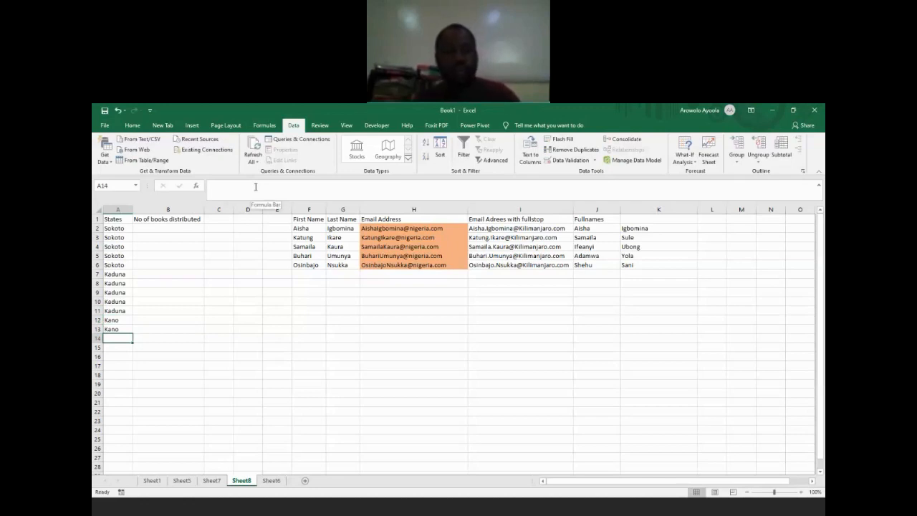
type("Ogun")
key("Return")
type("Ogun")
key("Return")
type("Ogun")
key("Return")
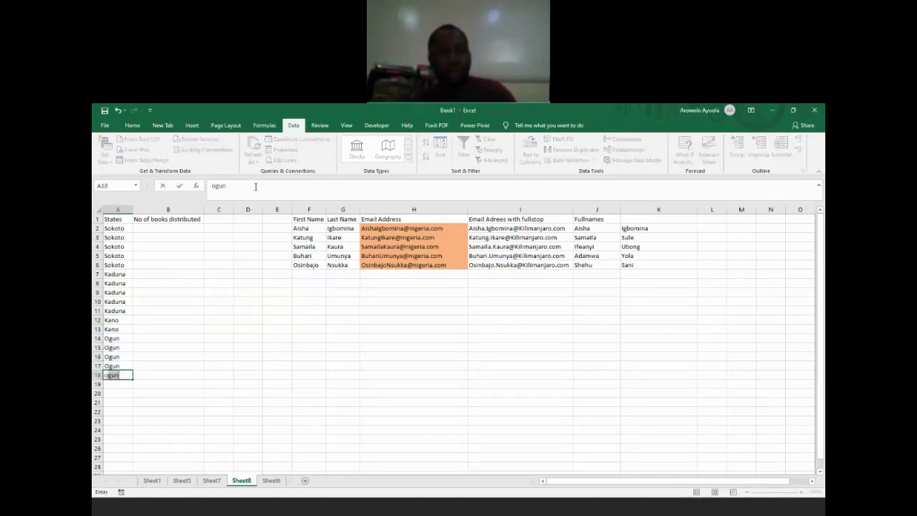
type("Ogun")
key("Return")
Step: Fill A19 through A21 with Ondo
type("Ondo")
key("Return")
type("Ondo")
key("Return")
type("Ondo")
key("Return")
Step: Enter Lagos in A22 and A23
type("La")
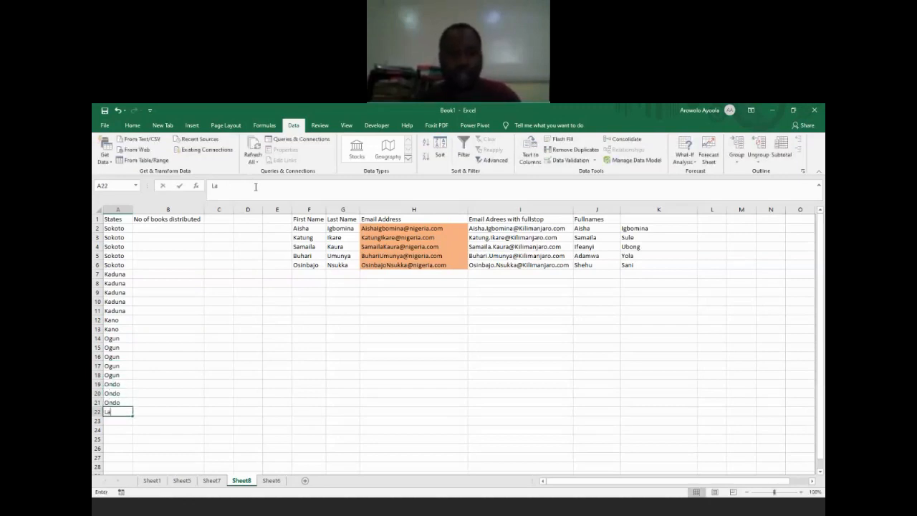
type("gos")
key("Return")
type("Lagos")
key("Return")
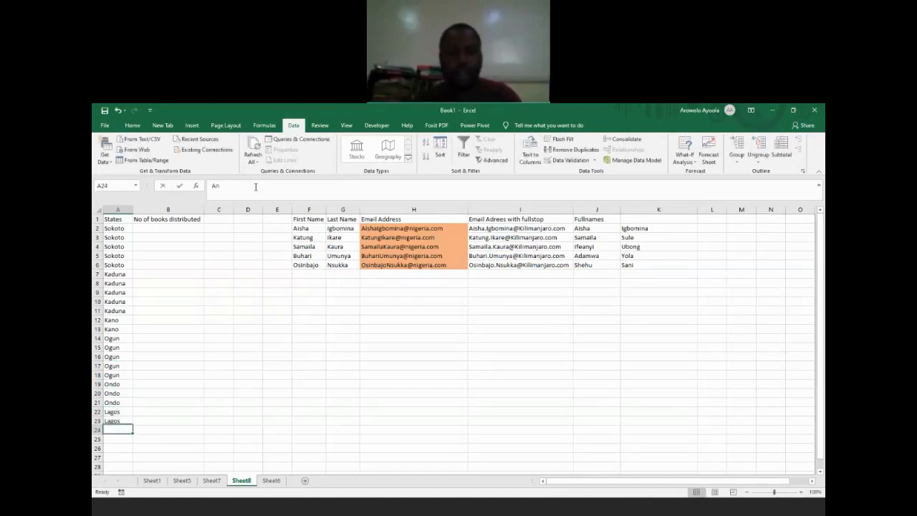
Step: Fill A24 through A27 with Anambra
type("Anam")
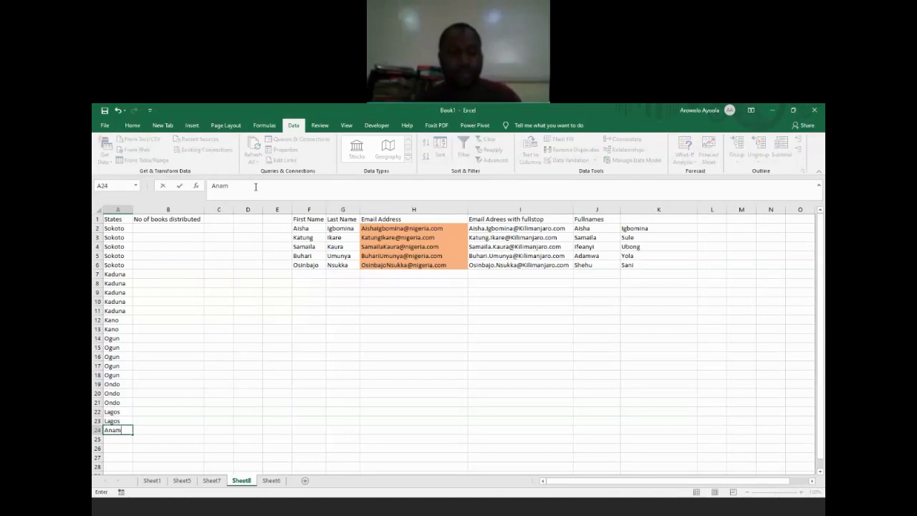
type("bra")
key("Return")
type("Anambra")
key("Return")
type("Anambra")
key("Return")
Step: Enter Enugu Enugu in A28 and Akwaibom in A29 to finish the States list
type("Anambra")
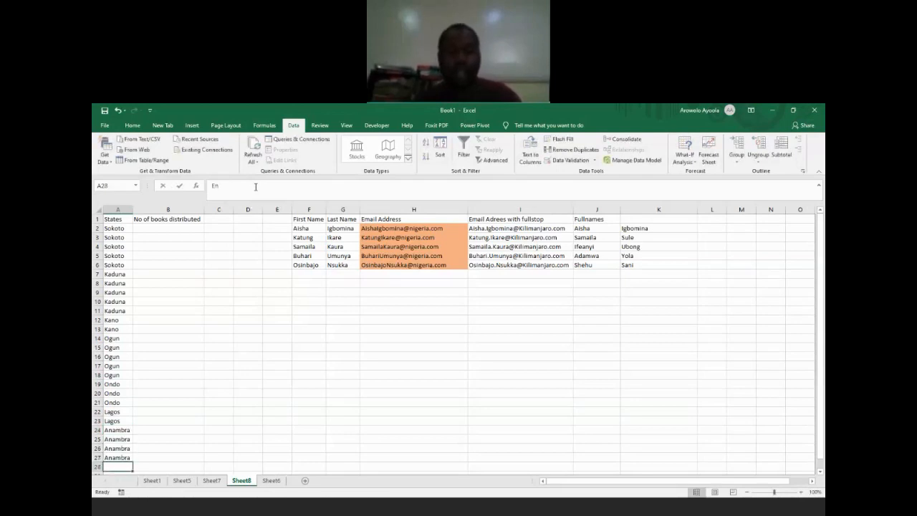
type("Enugu En")
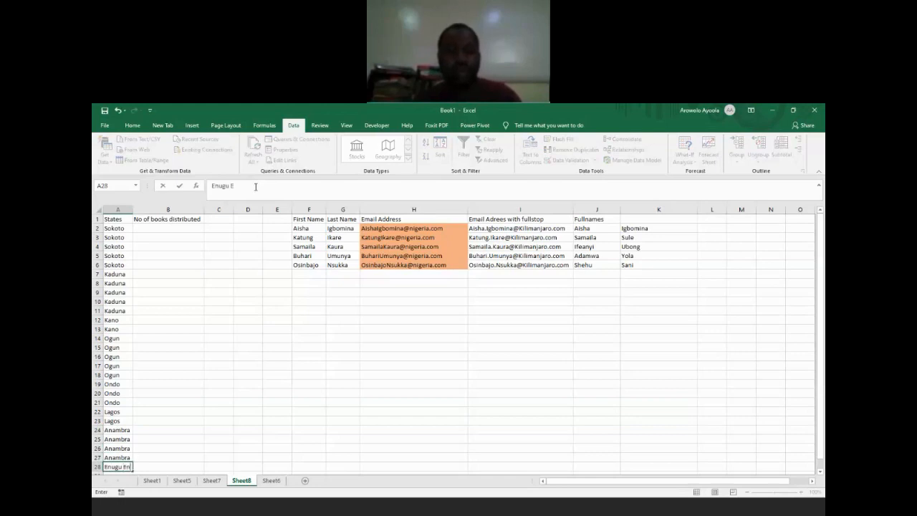
type("ugu")
key("Return")
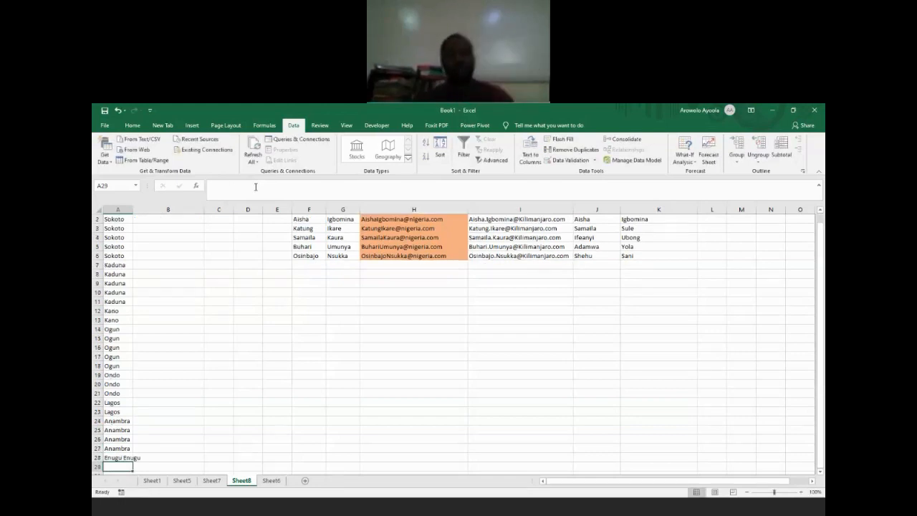
type("Akw")
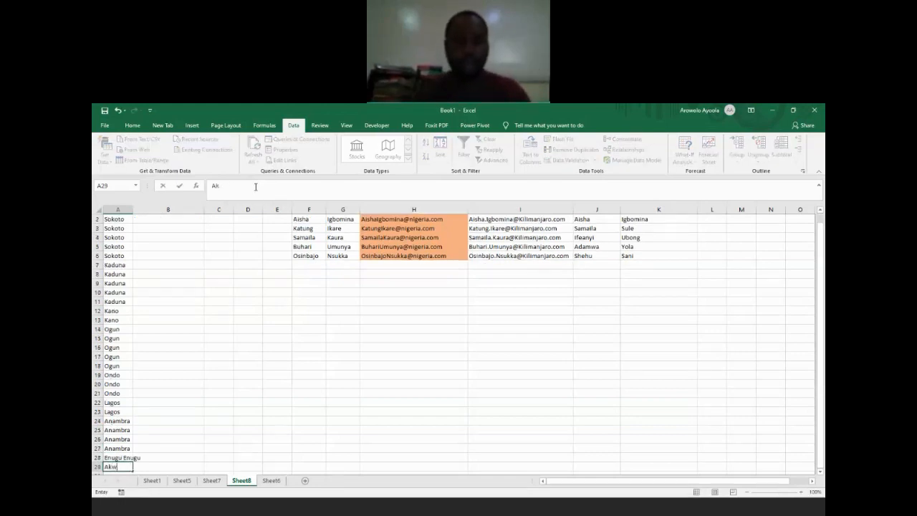
type("aibom")
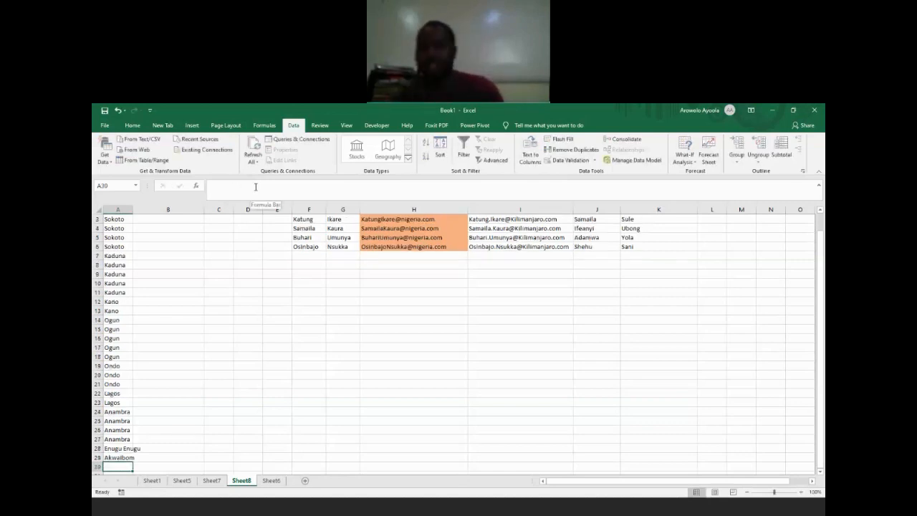
key("Return")
Step: Enter 34 in B2 and 35 in B3 under the No of books distributed header
key("Up")
key("Up")
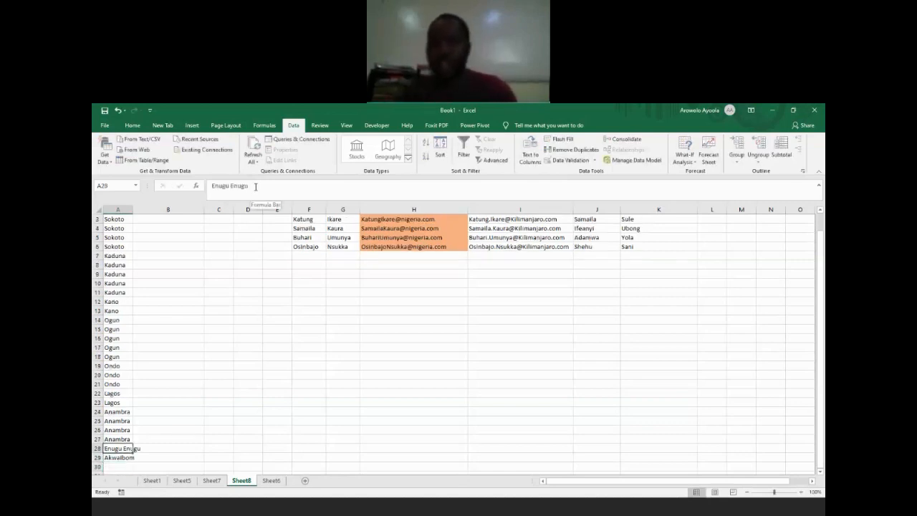
key("Right")
key("ctrl+Up")
key("Down")
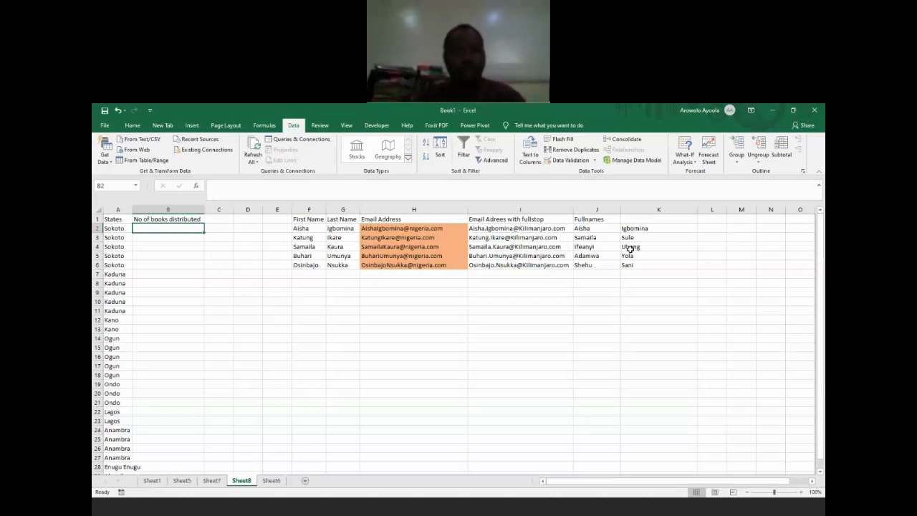
key("Return")
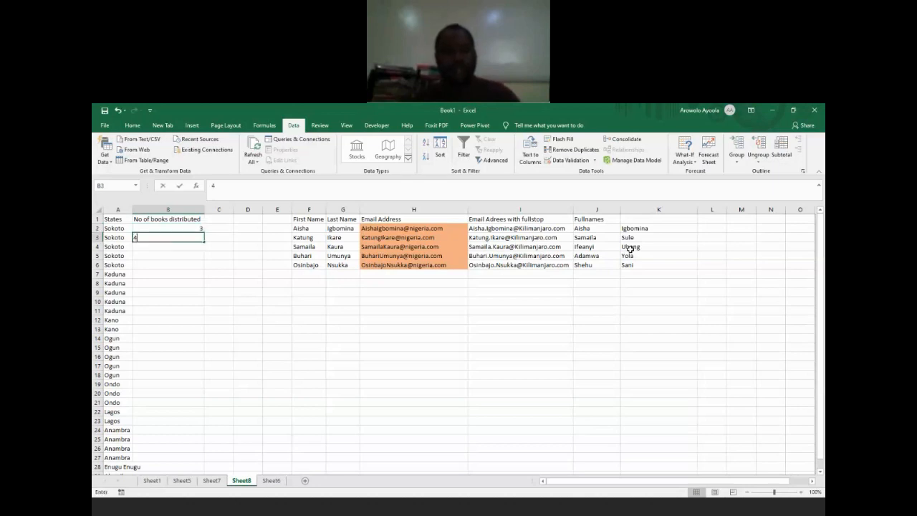
type("4")
key("Up")
type("34")
key("Return")
type("35")
key("Return")
Step: Enter 37 in B4 and 45 in B5 of the books distributed column
type("387")
key("Return")
key("Up")
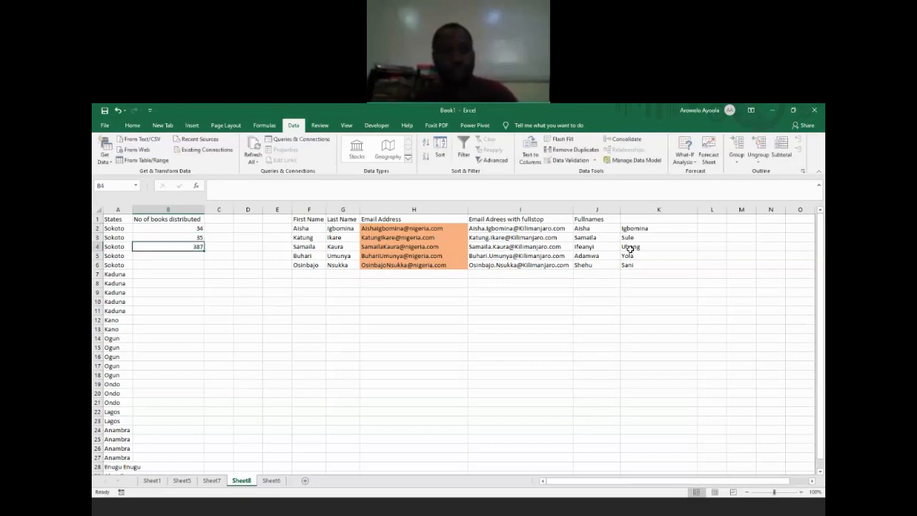
type("37")
key("Return")
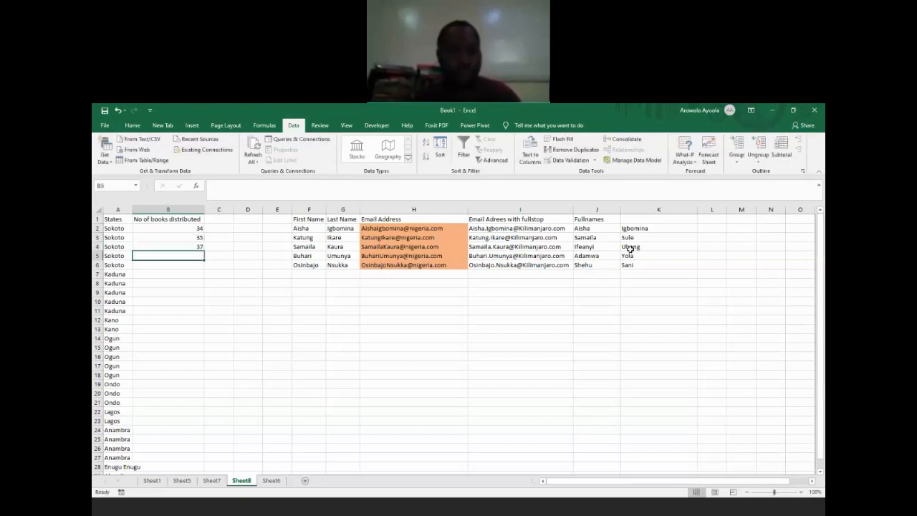
type("45")
key("Return")
Step: Extend the number series from B4:B5 down to B29, alongside the last state
key("Up")
key("Up")
key("shift+Down")
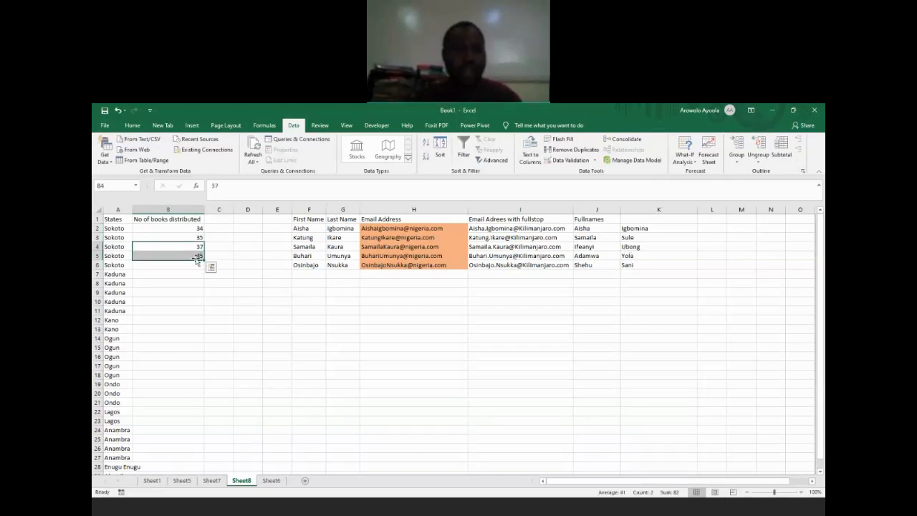
left_click_drag(203, 259, 187, 462)
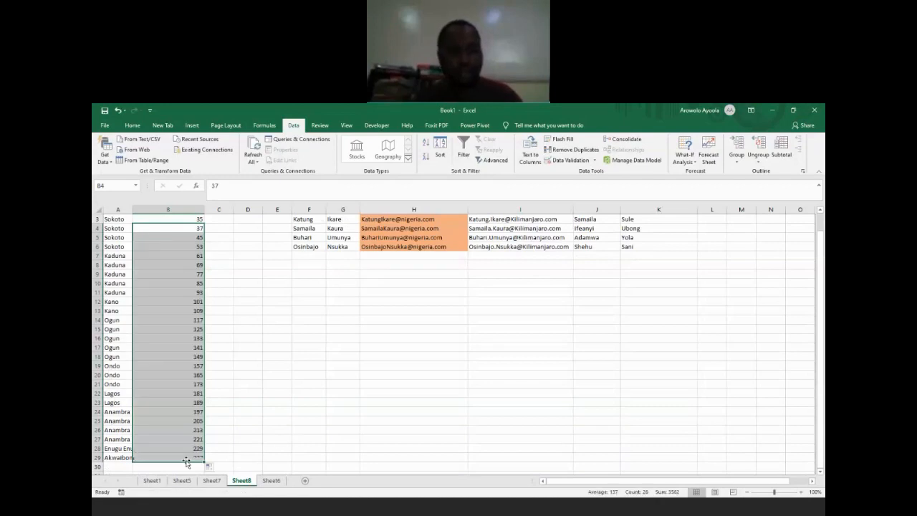
key("Down")
key("Down")
key("ctrl+Up")
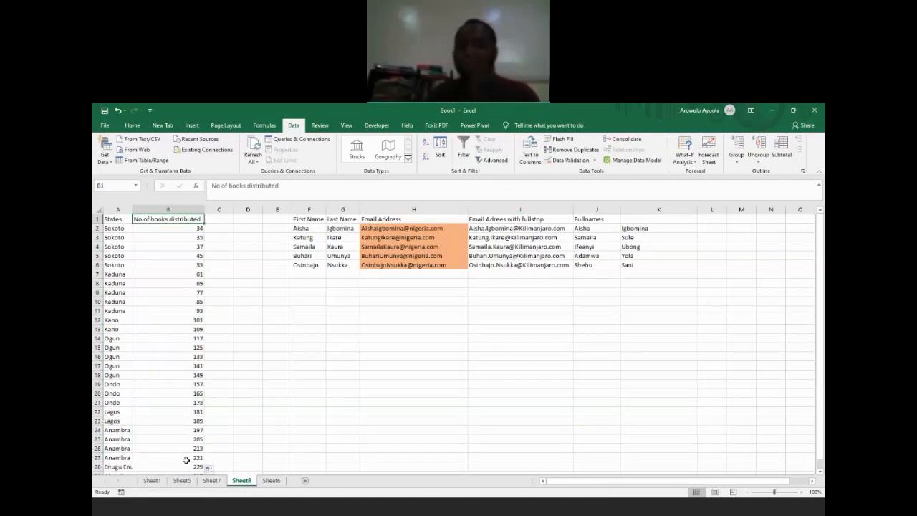
key("Left")
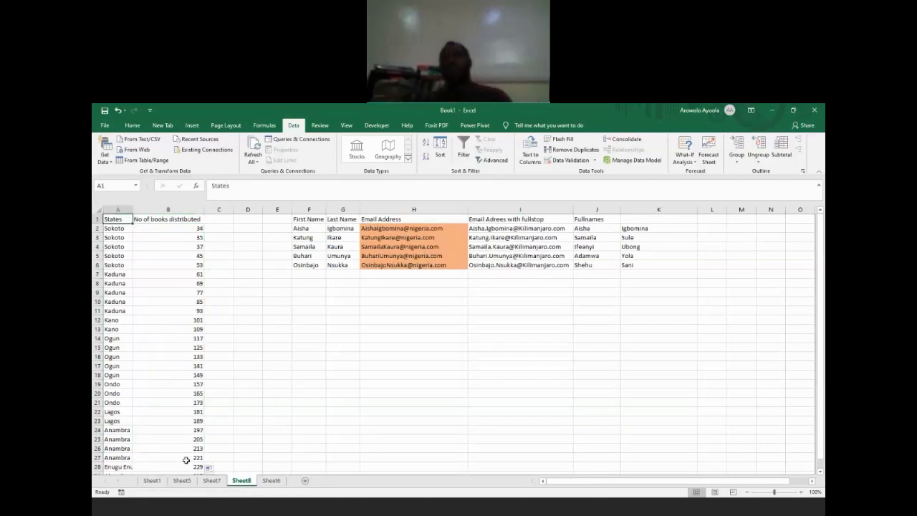
key("ctrl+Down")
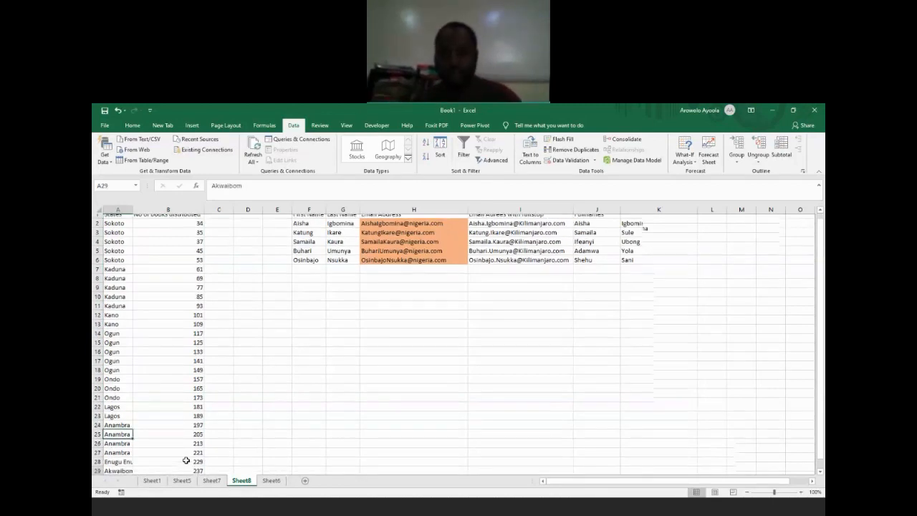
key("Down")
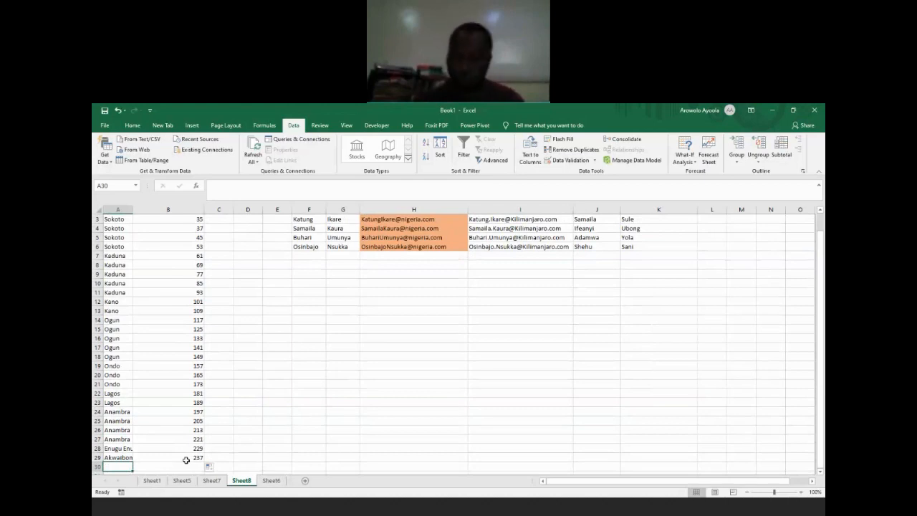
left_click(186, 463)
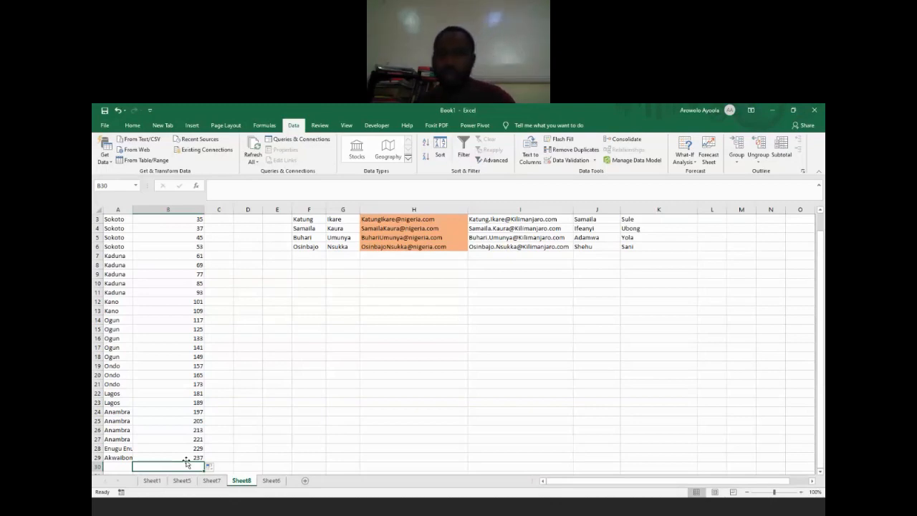
left_click(719, 379)
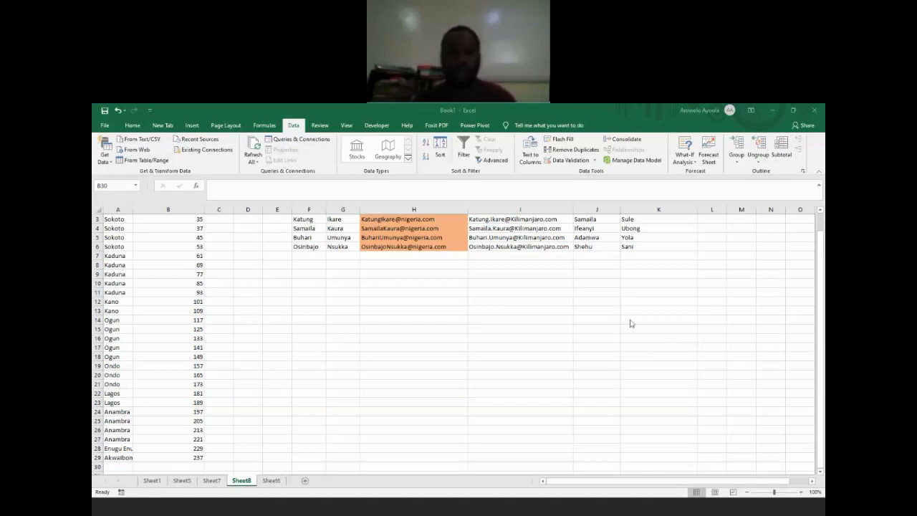
left_click(495, 363)
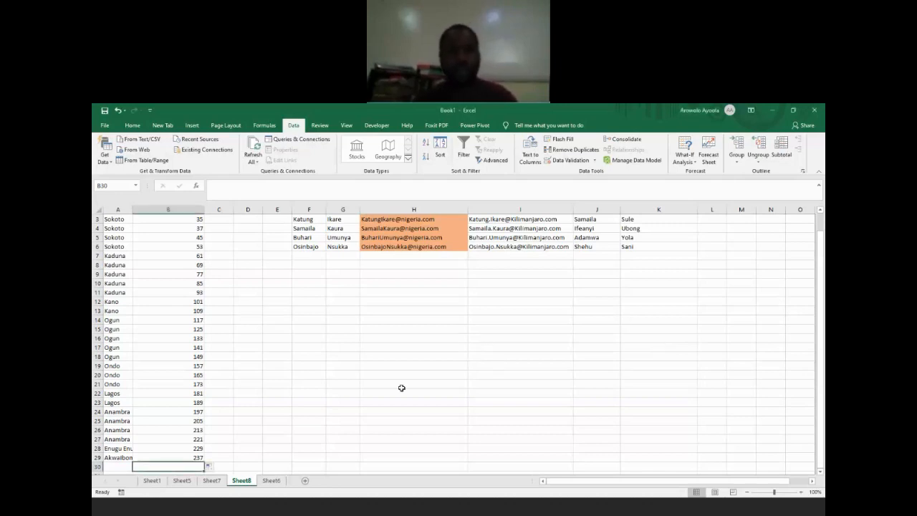
scroll(401, 387, "down", 1)
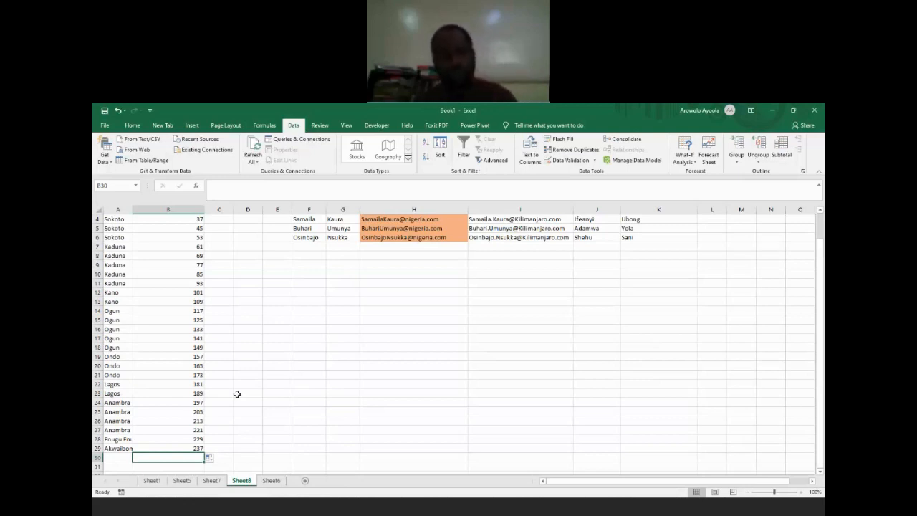
key("Left")
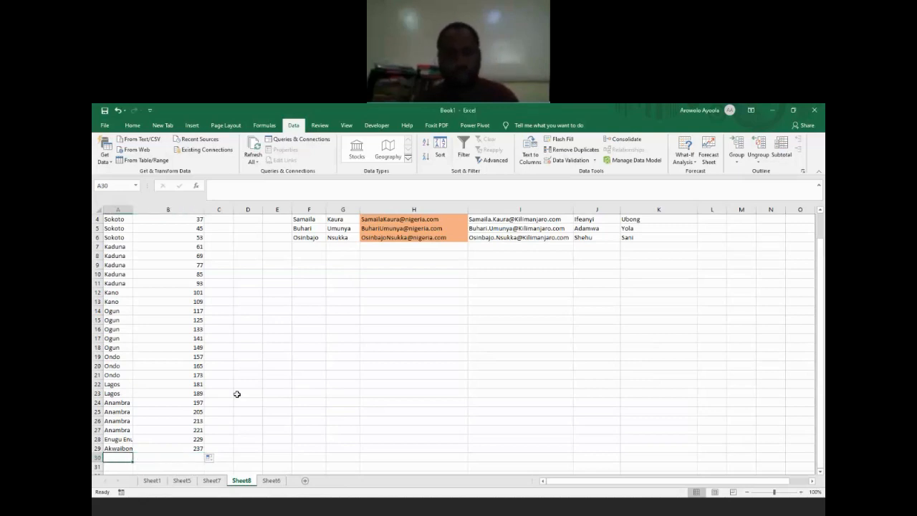
key("Right")
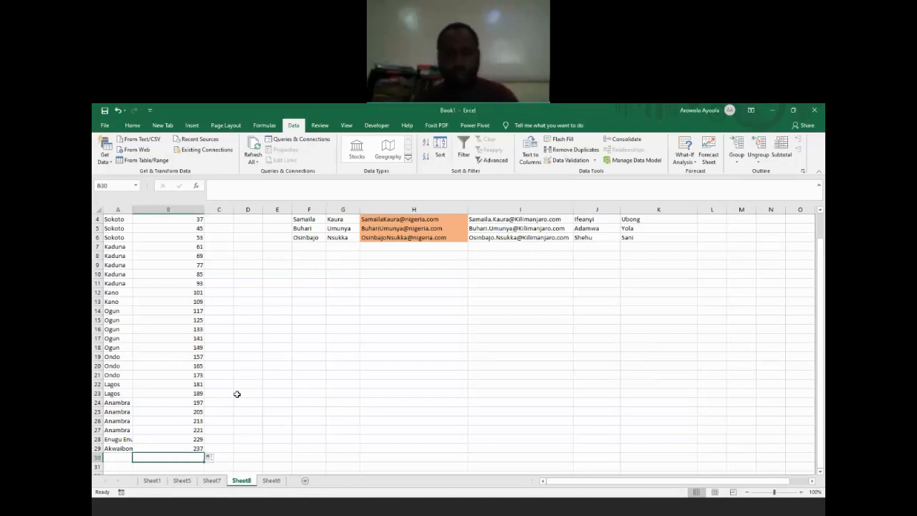
key("alt+Tab")
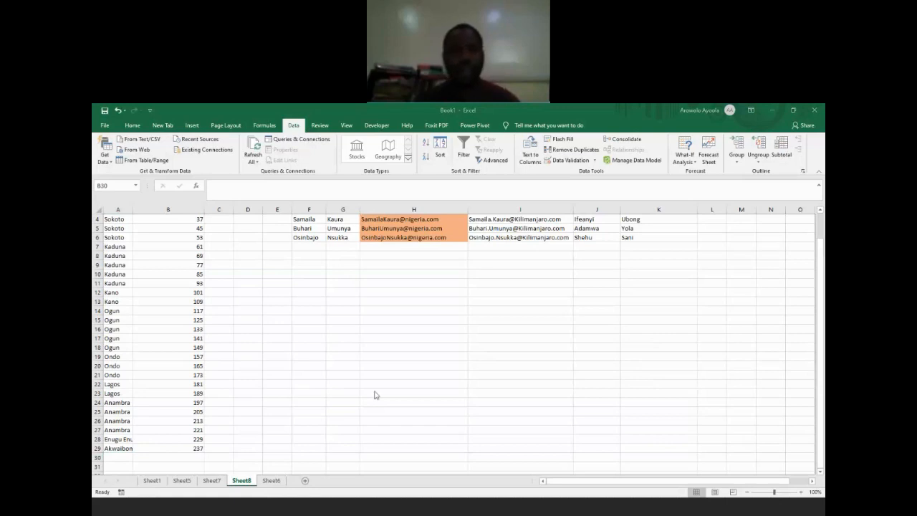
left_click(216, 445)
left_click(180, 464)
key("Left")
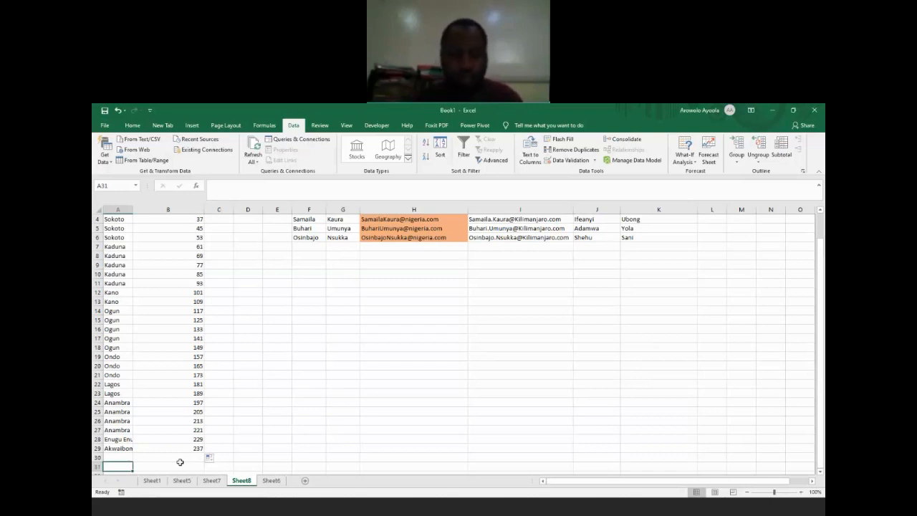
Step: Enter the label Total Books distributed in A31 and widen column A to fit it
type("T")
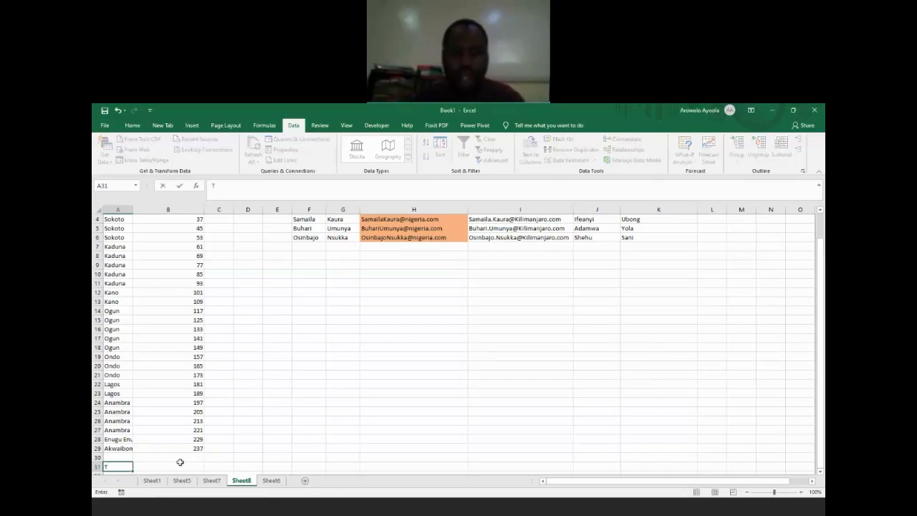
type("otal Book")
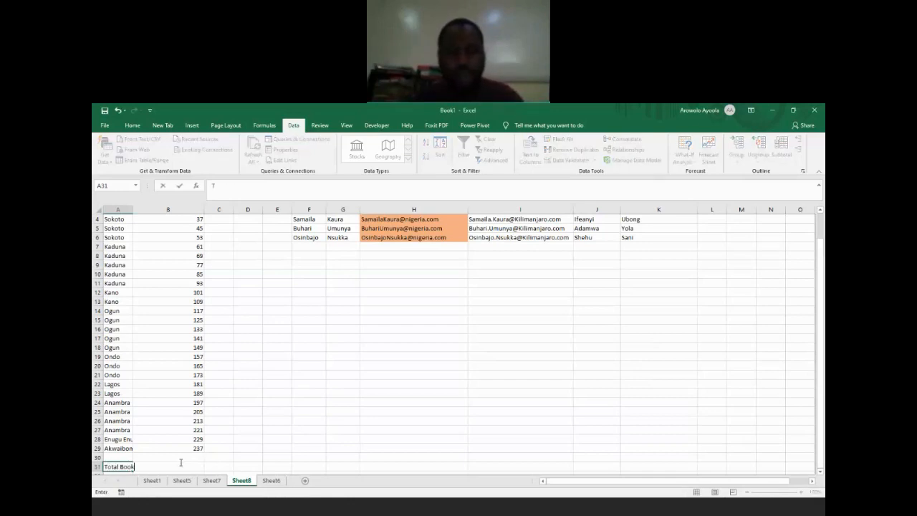
type("s distributed")
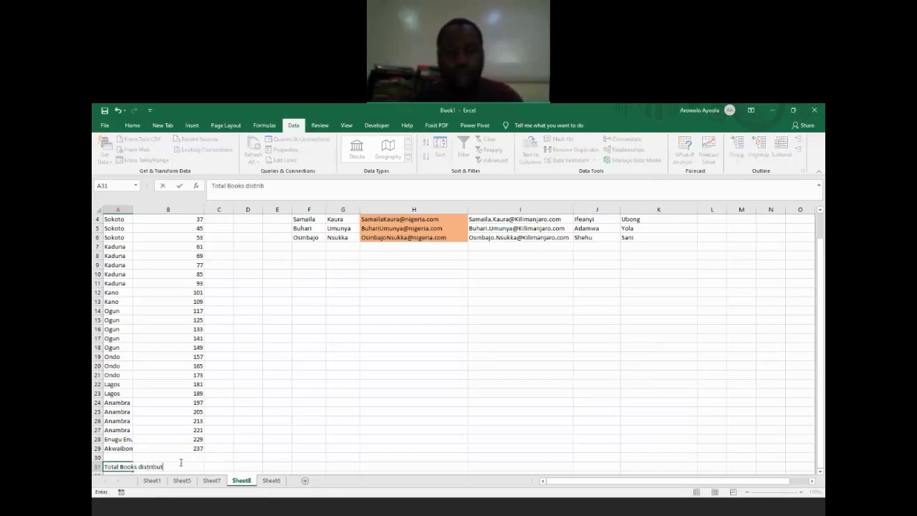
key("Return")
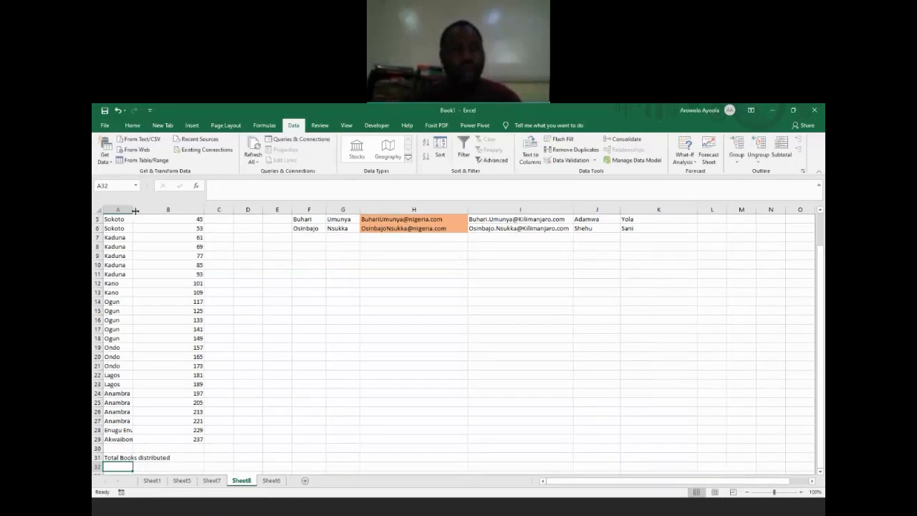
double_click(132, 209)
Step: Fill the Total Books distributed label cell A31 with orange
left_click(136, 458)
left_click(132, 125)
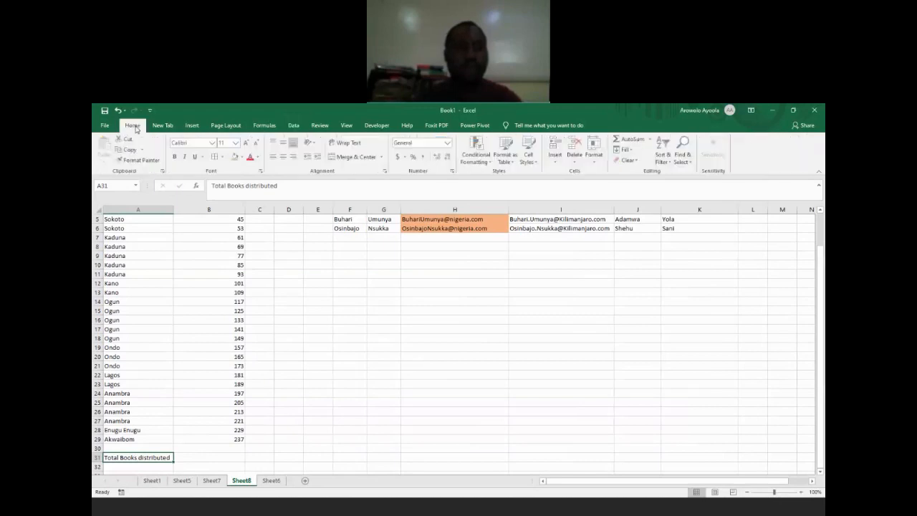
left_click(236, 157)
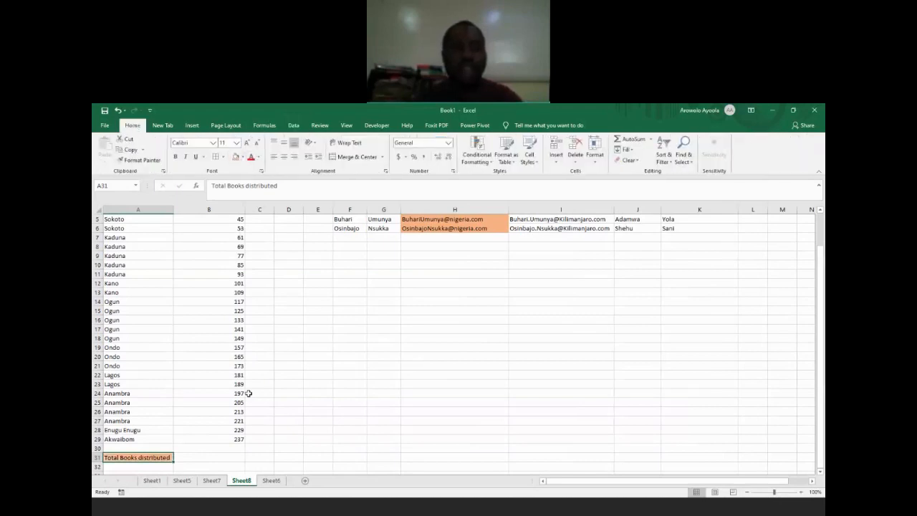
Step: Calculate the total books distributed in B31 with the formula =SUM(B2:B29)
left_click(230, 456)
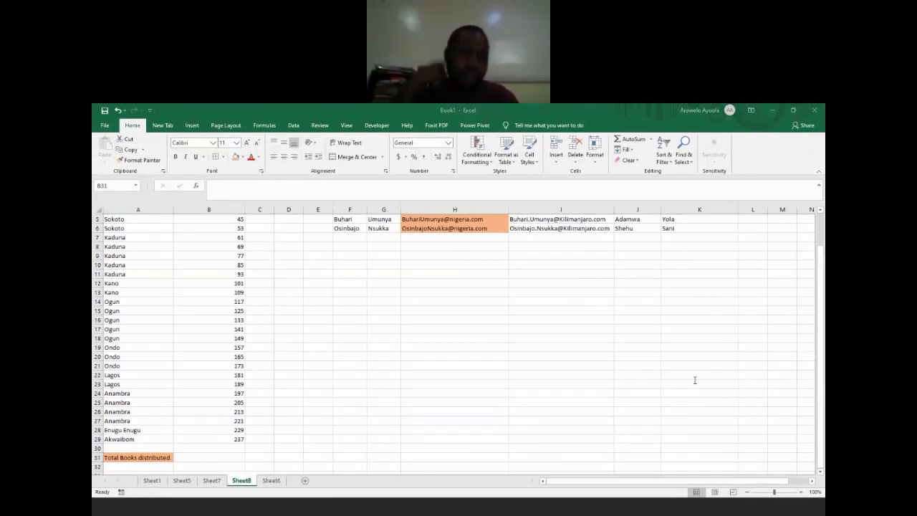
left_click(230, 460)
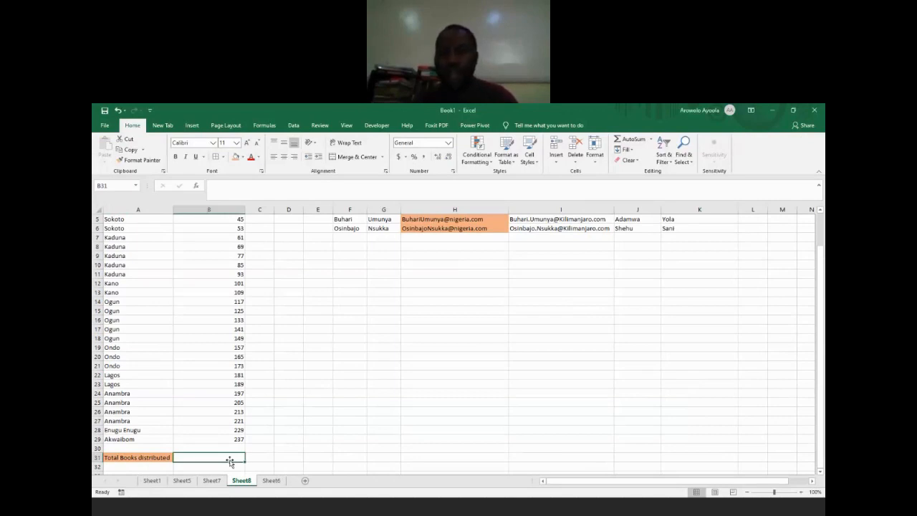
type("=")
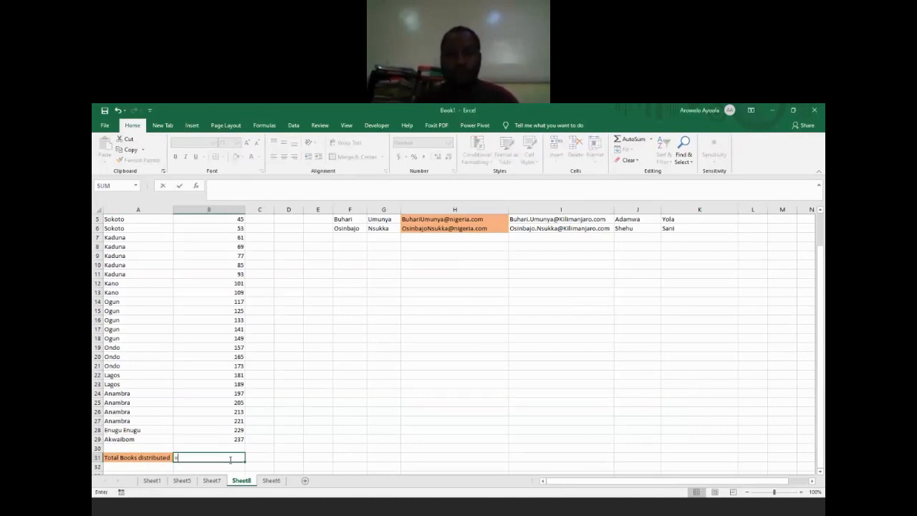
type("sum")
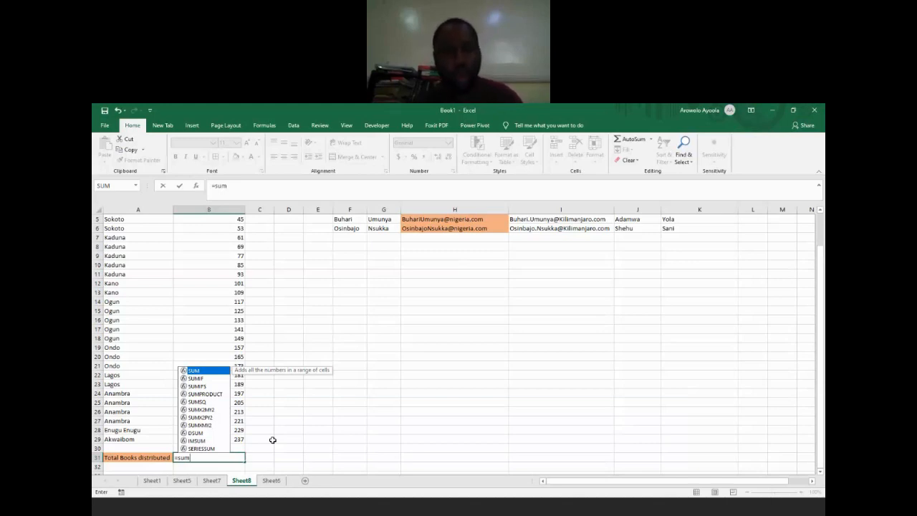
key("Tab")
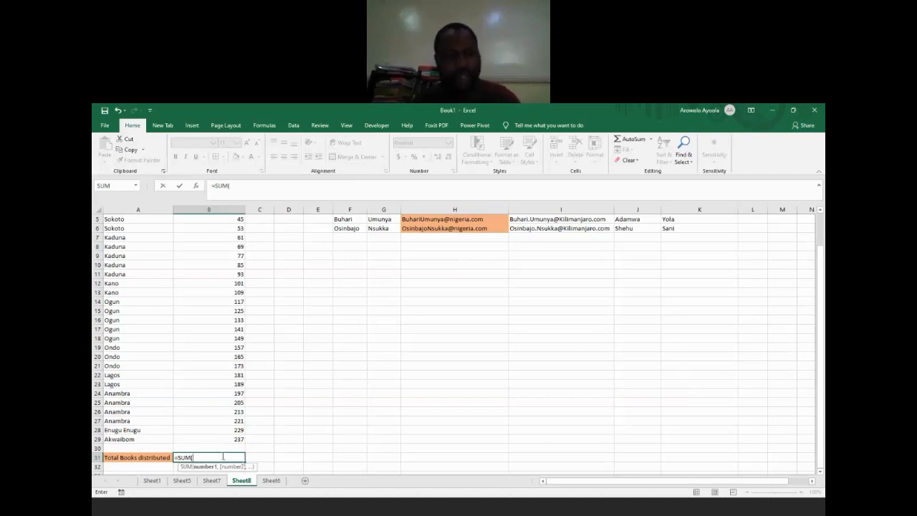
type("b3")
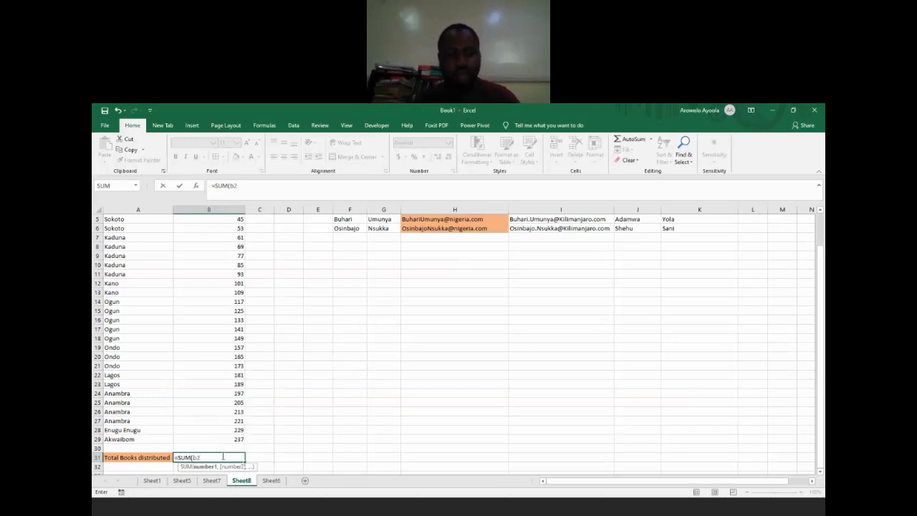
type(":")
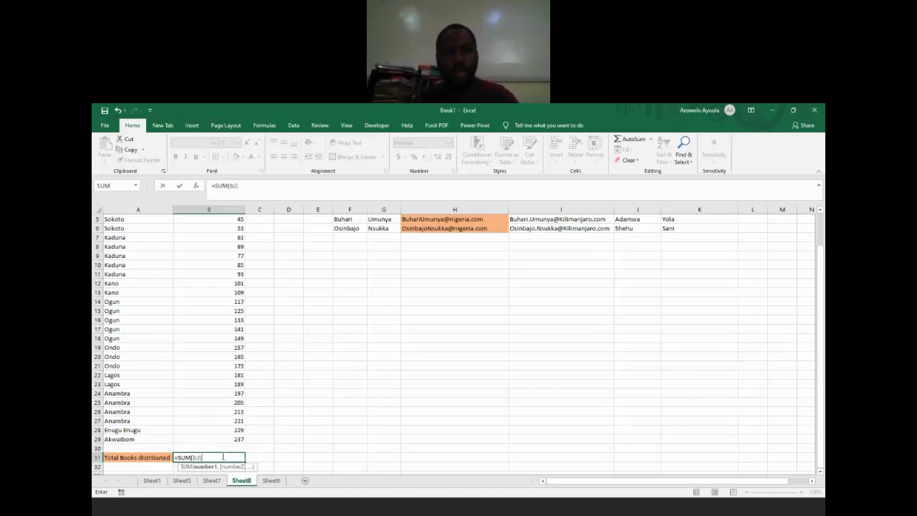
type("b2")
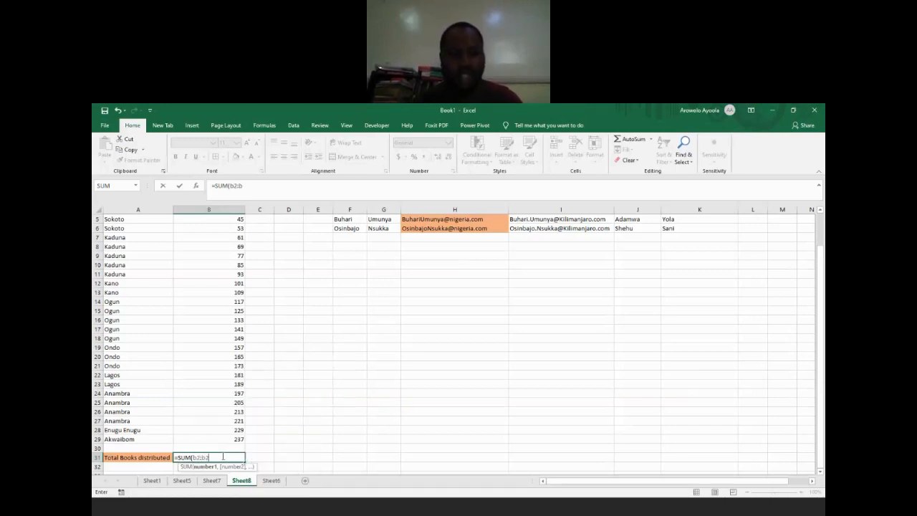
type("9")
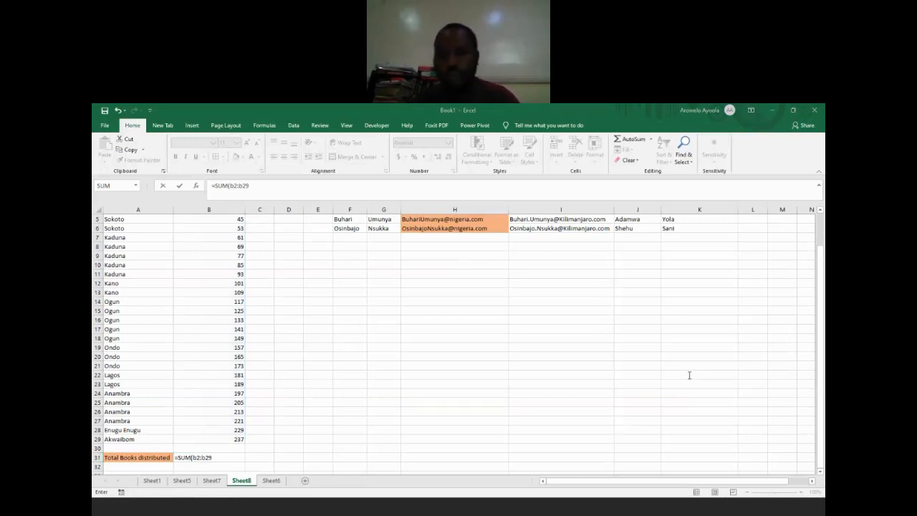
left_click(215, 456)
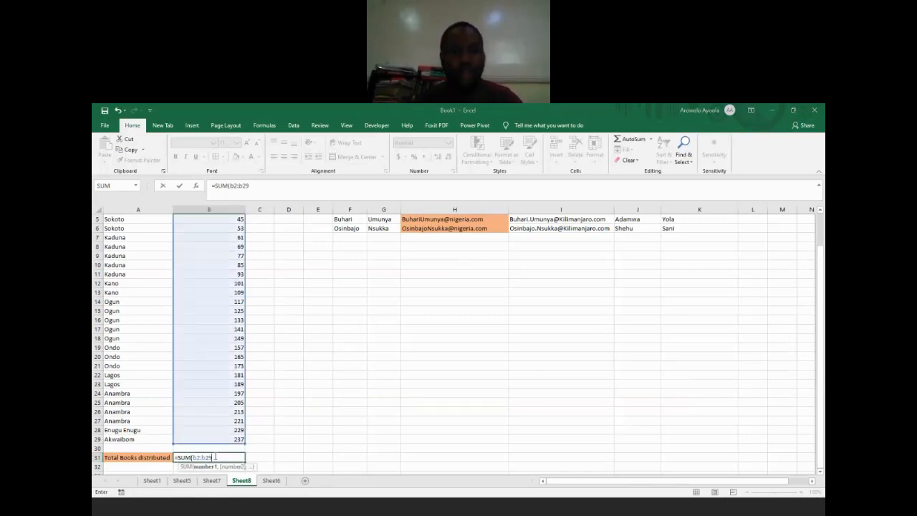
type(")")
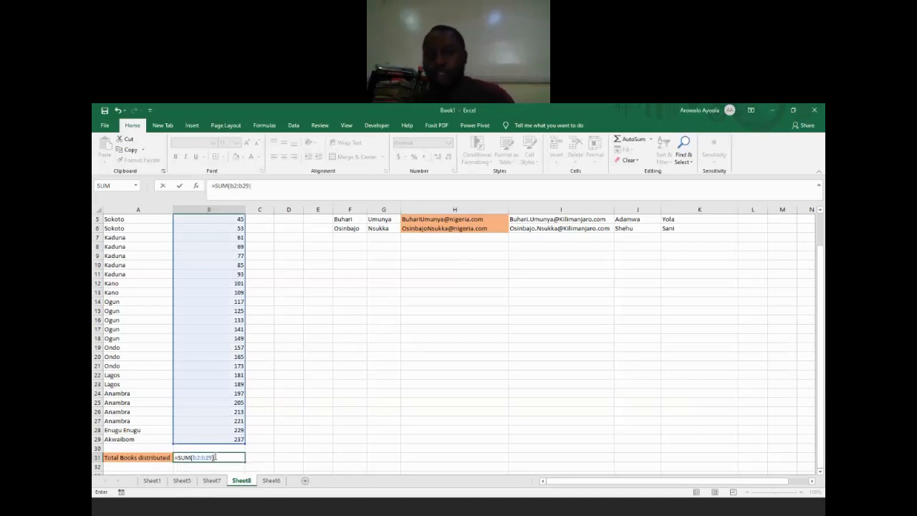
key("ctrl+Return")
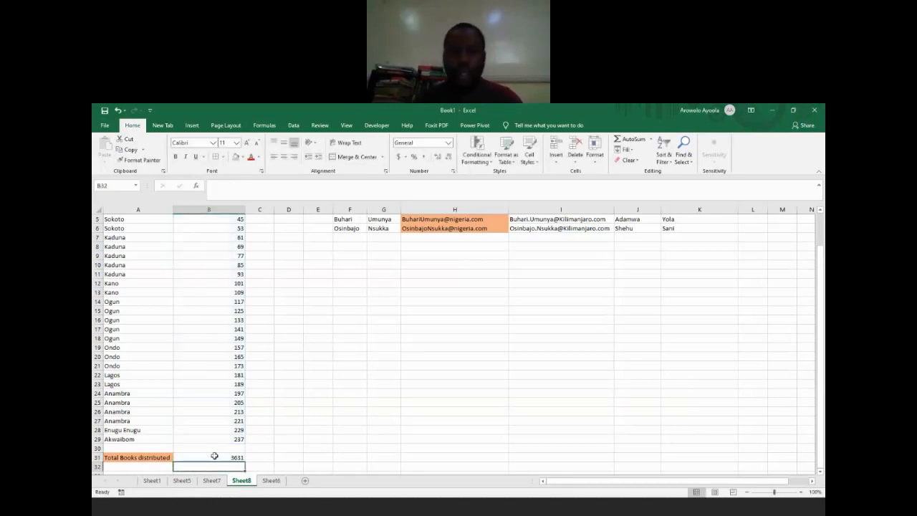
left_click(685, 376)
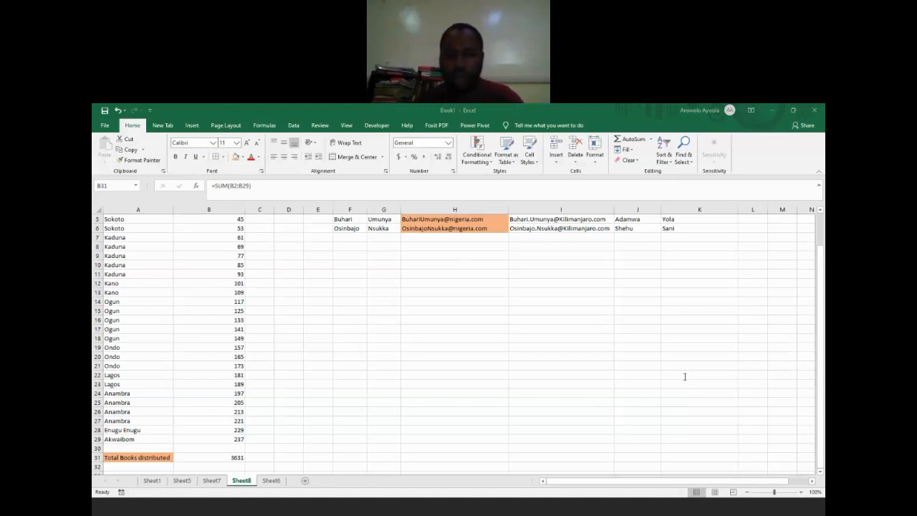
Step: Enter the label Total Books distributed in Sokoto state in A32 and widen column A to fit it
left_click(142, 469)
left_click(139, 467)
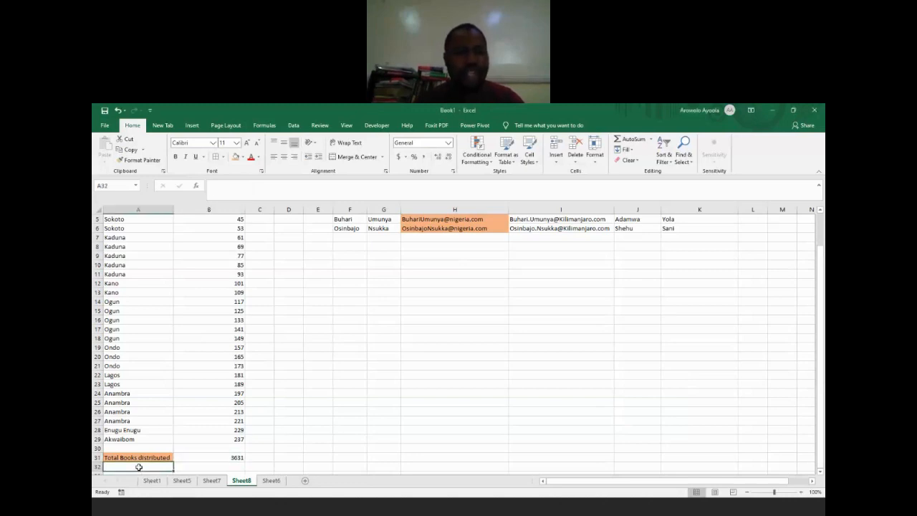
type("Total Books distributed")
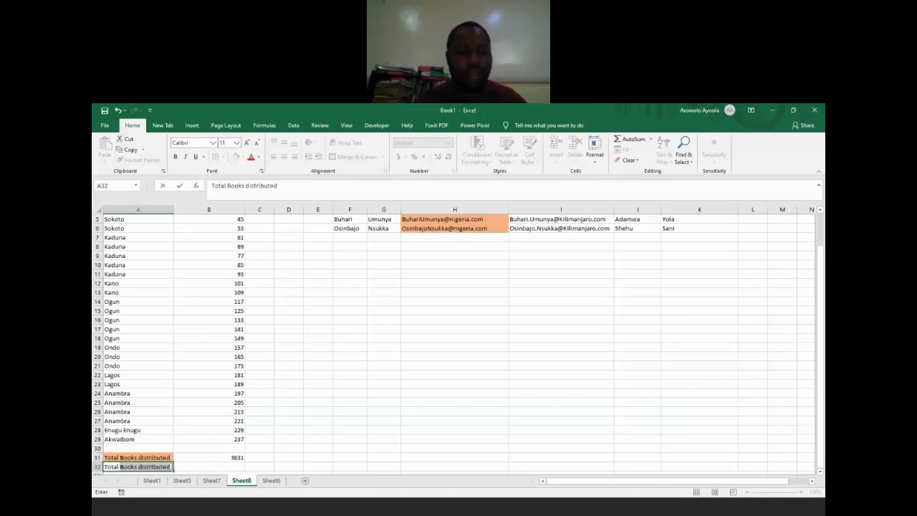
left_click(172, 466)
left_click(172, 466)
type("in Sokoto state")
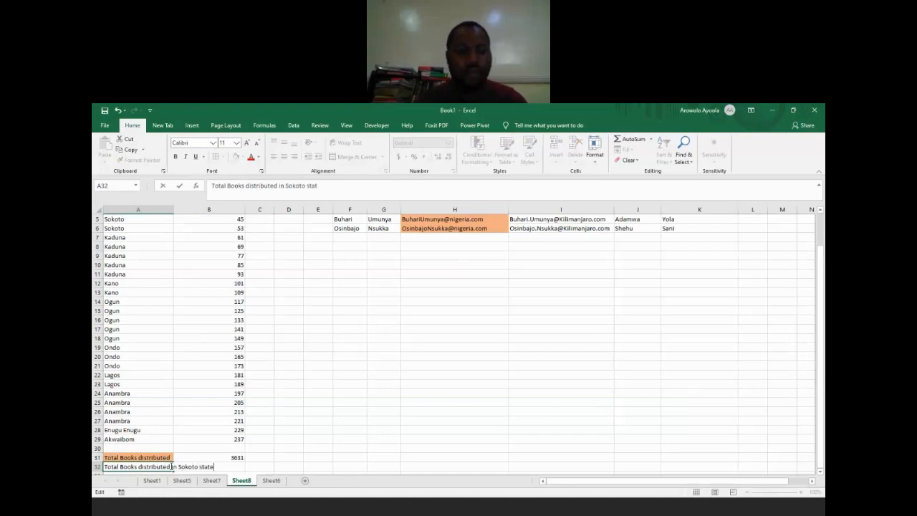
key("Return")
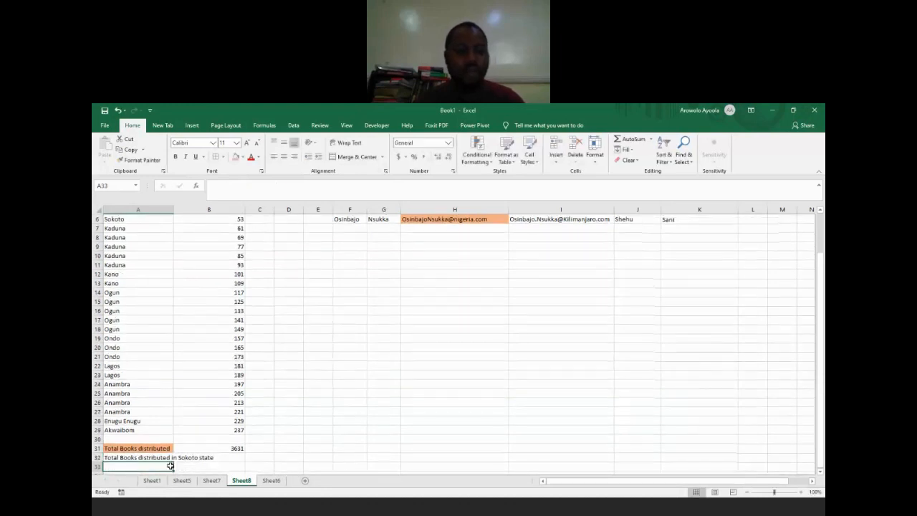
double_click(173, 209)
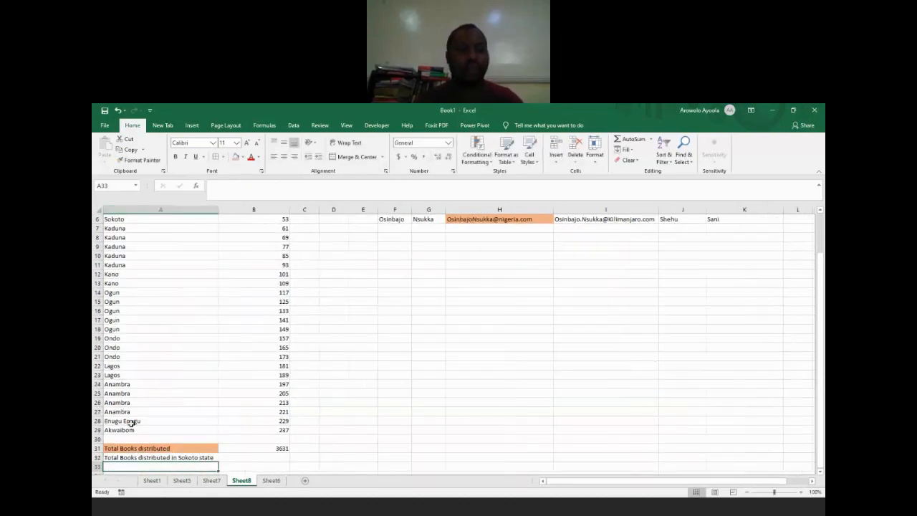
Step: Fill the Sokoto state total label cell A32 with a blue theme color
left_click(127, 456)
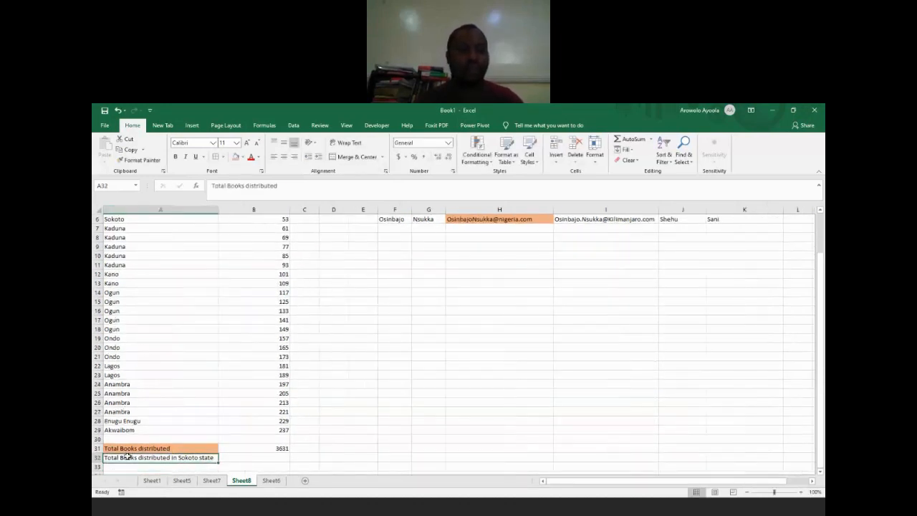
left_click(241, 157)
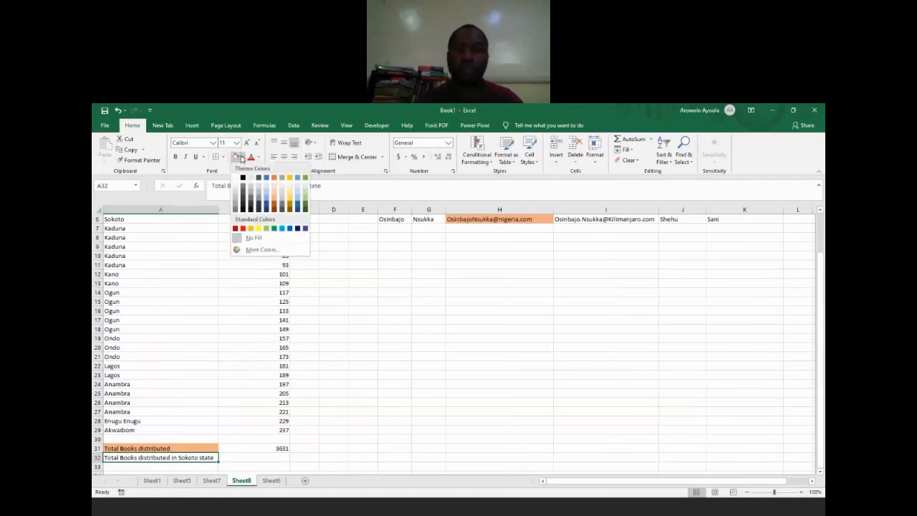
left_click(267, 200)
Step: Calculate the total books distributed in Sokoto state in B32 with the formula =SUMIF(A1:A29,"Sokoto",B1:B29)
left_click(244, 460)
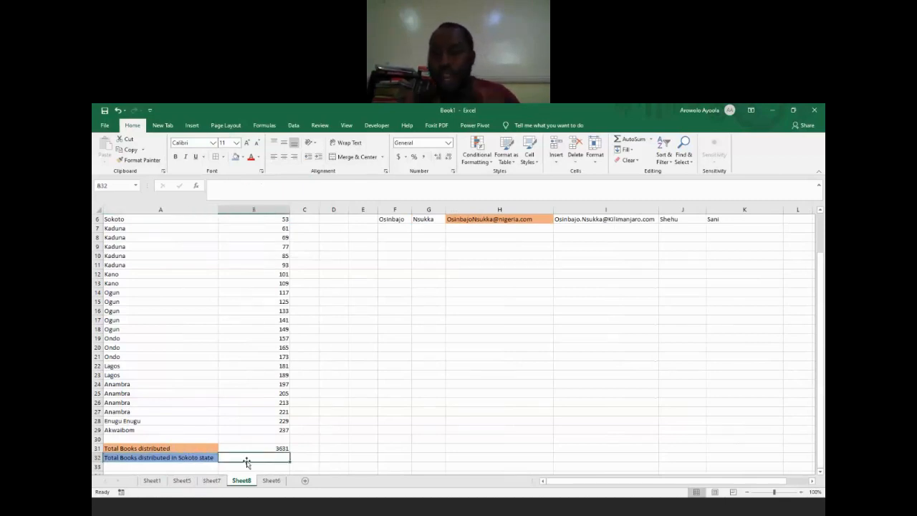
type("=")
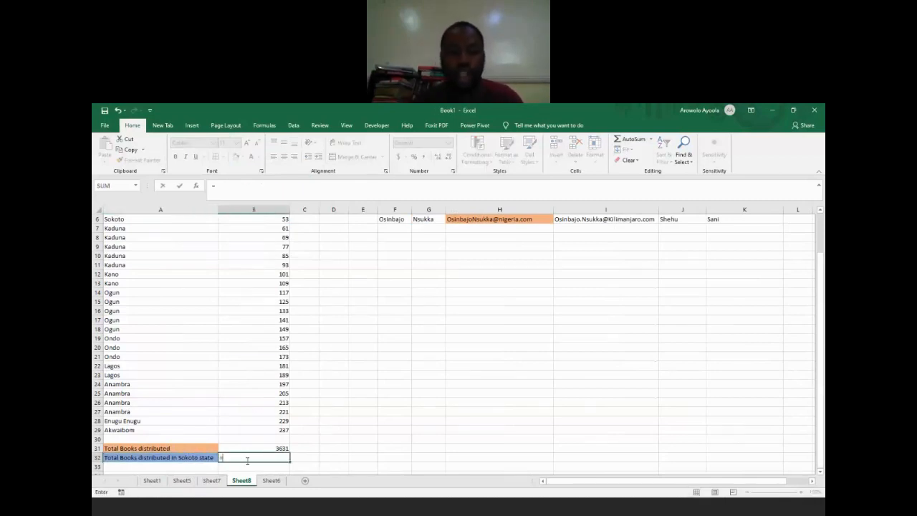
type("sum")
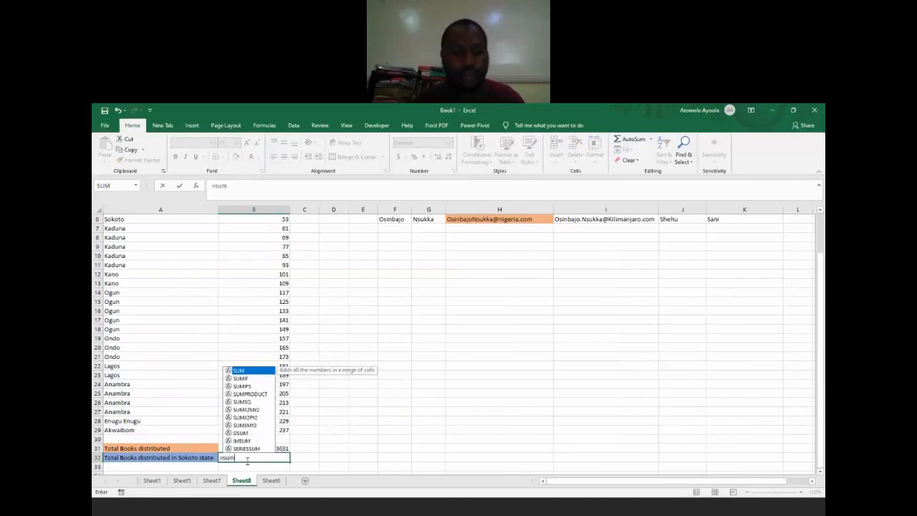
type("i")
key("Tab")
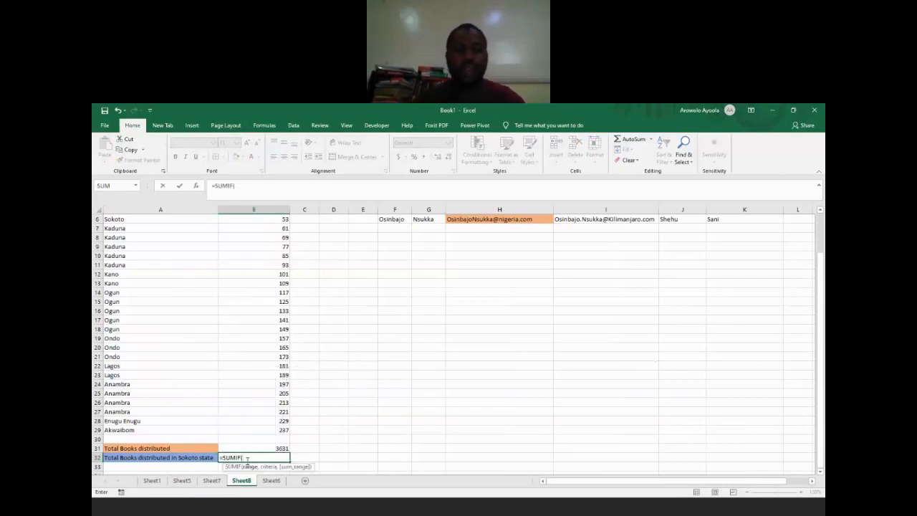
left_click(694, 380)
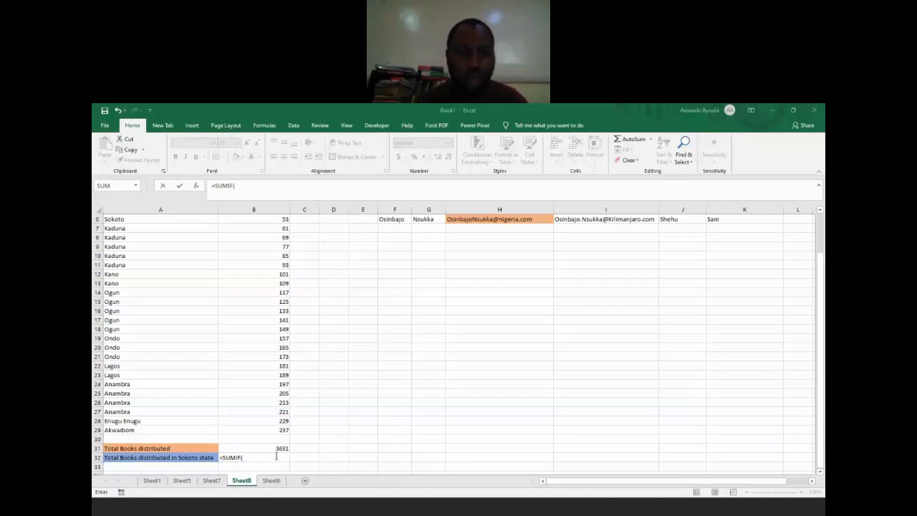
left_click(273, 458)
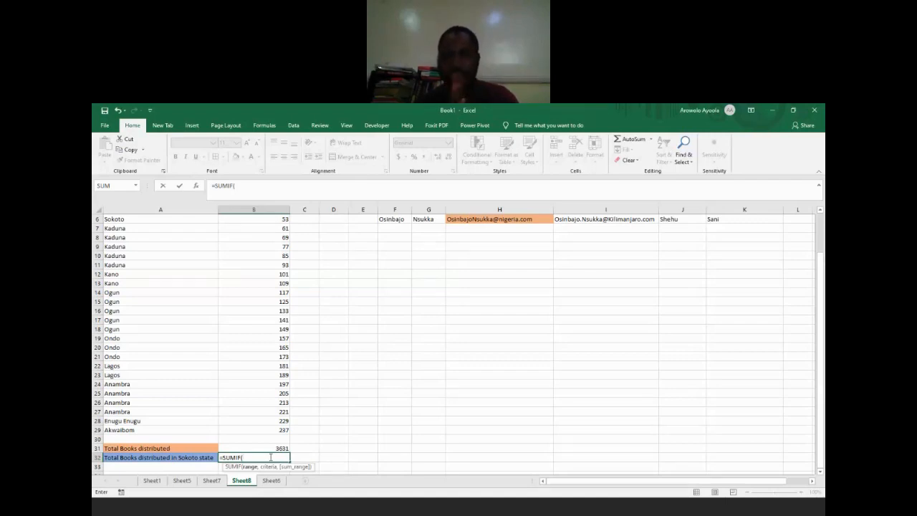
left_click(687, 375)
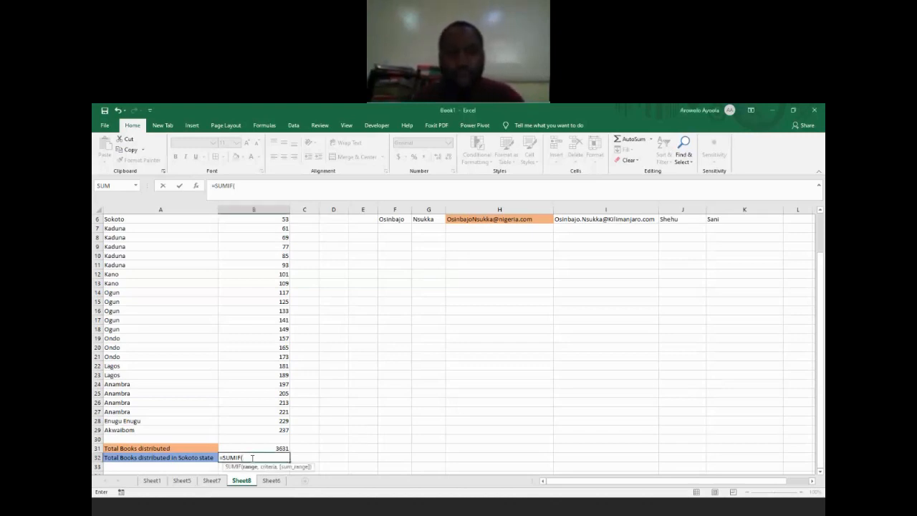
type("a1")
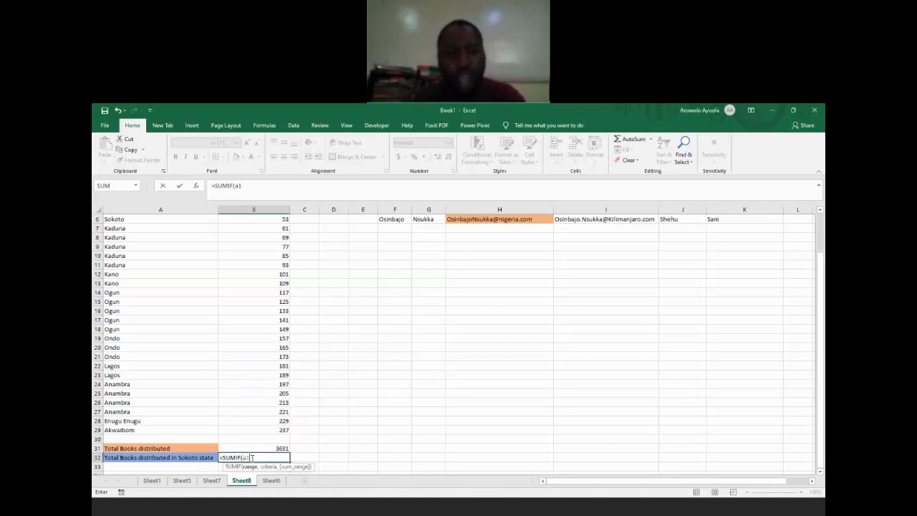
type(":a2")
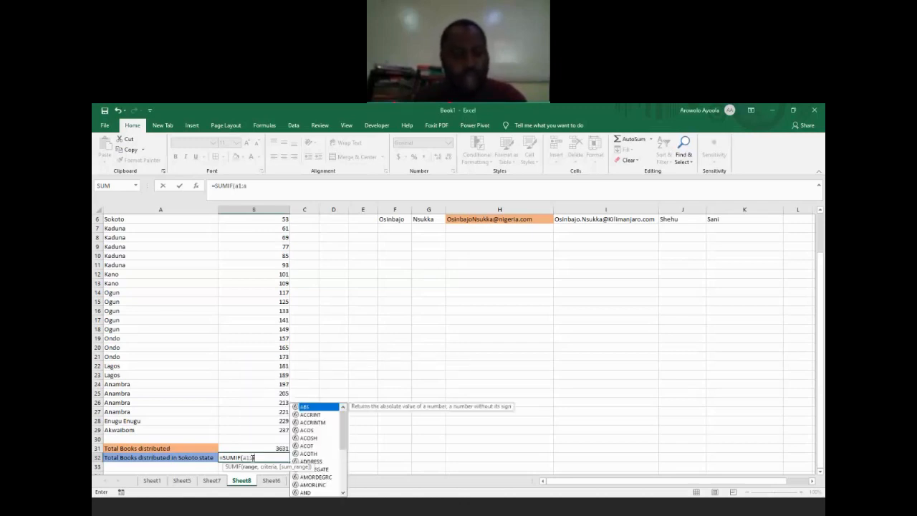
type("9,")
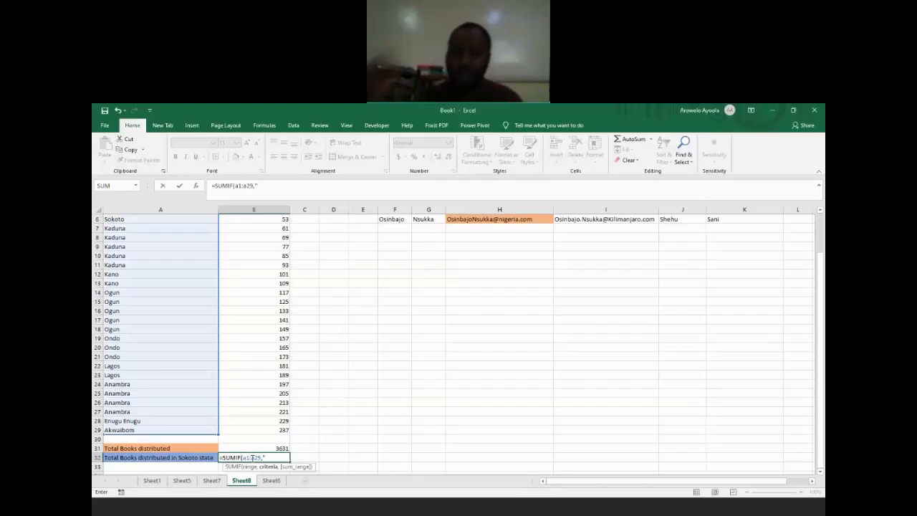
type("Sok")
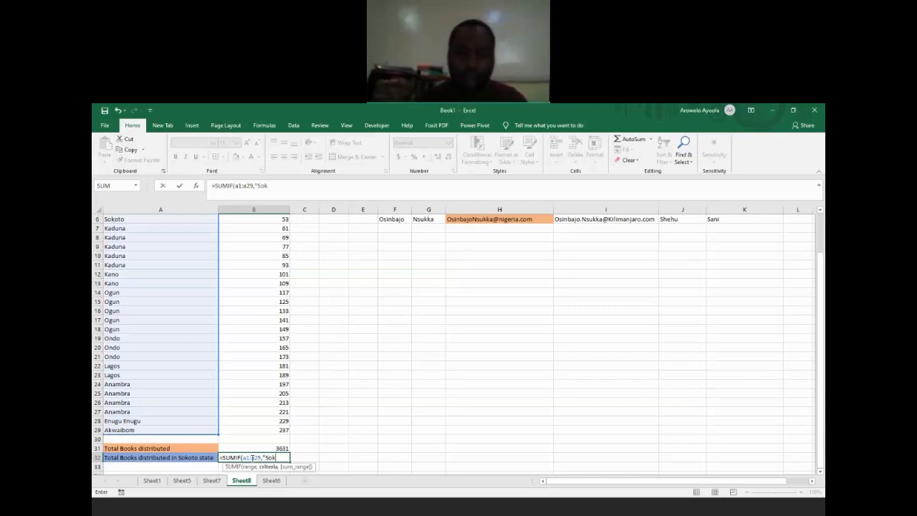
type("oto\"")
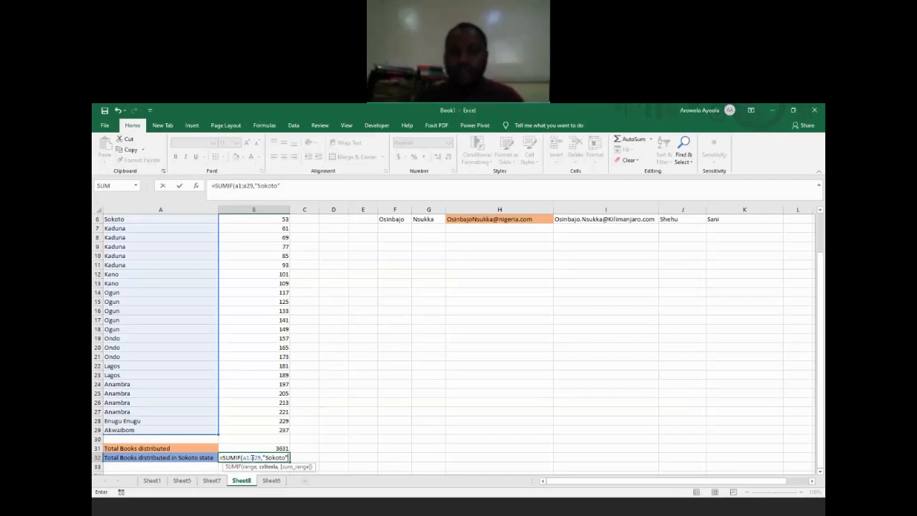
type(",")
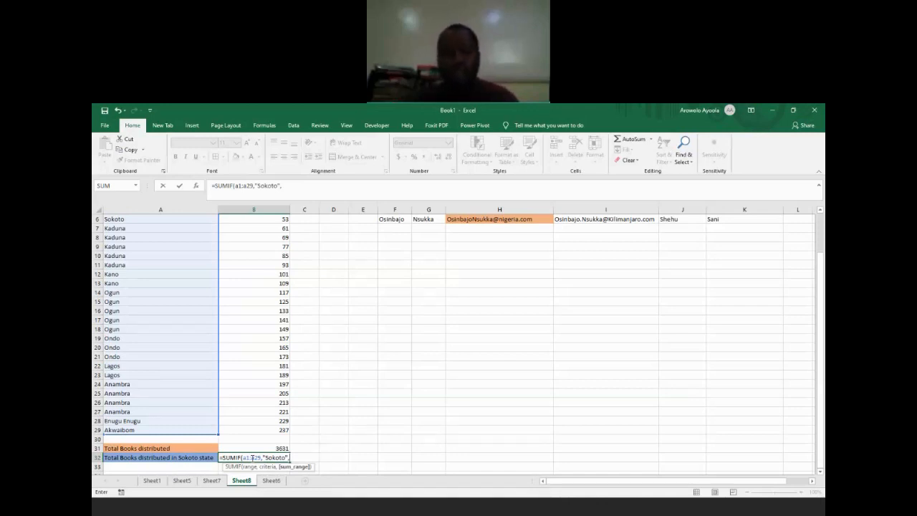
type("B1:b29)")
key("Return")
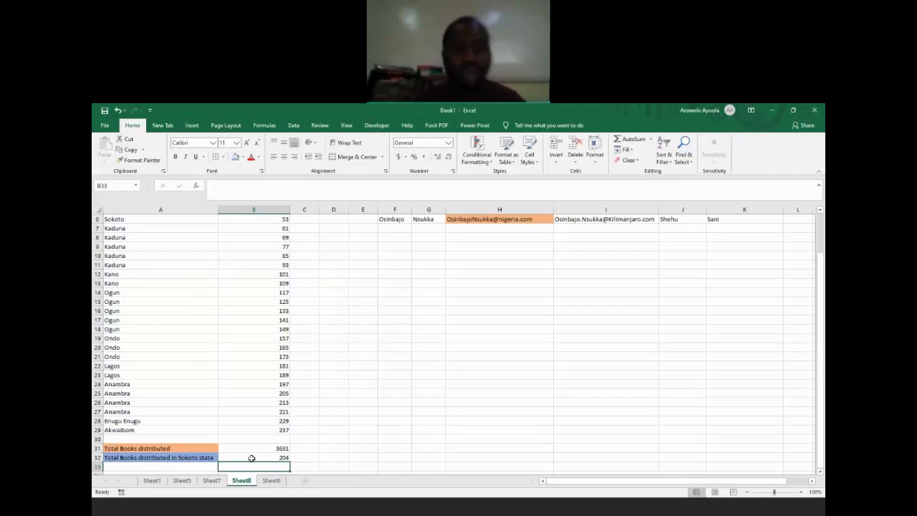
left_click(251, 458)
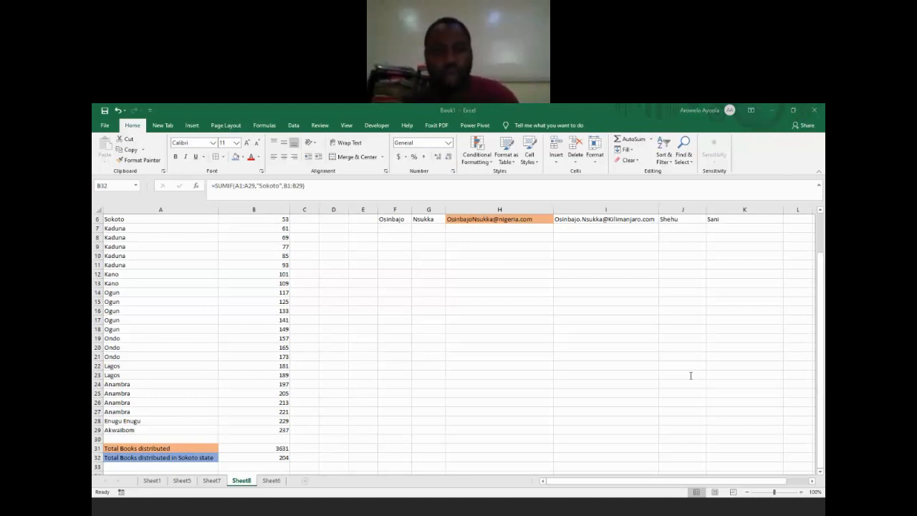
left_click(188, 460)
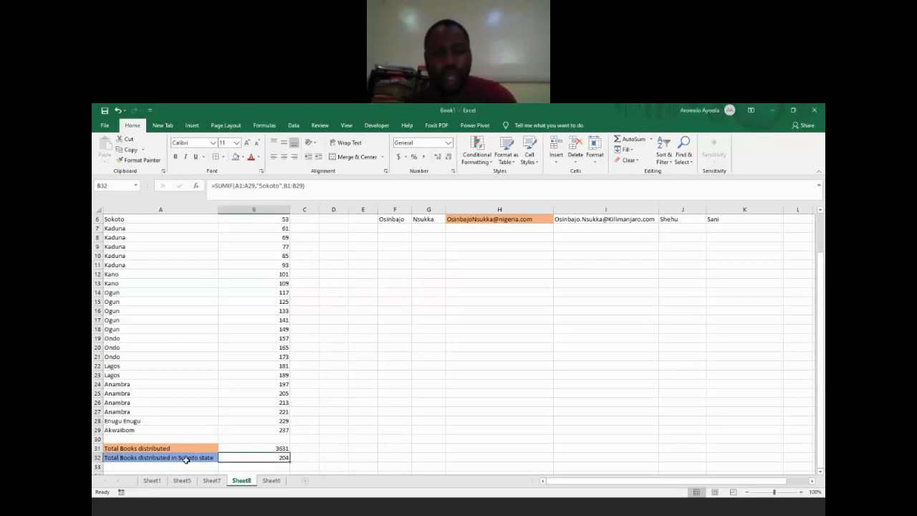
left_click(187, 460)
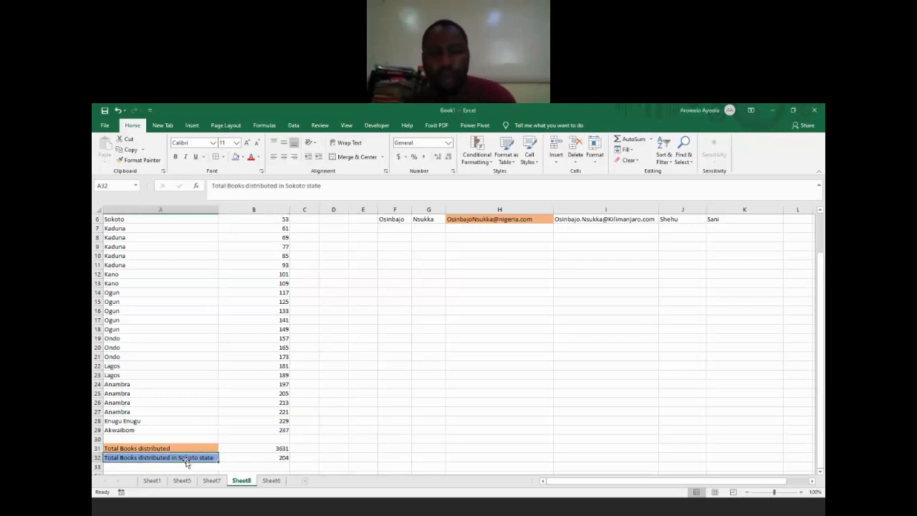
left_click(762, 383)
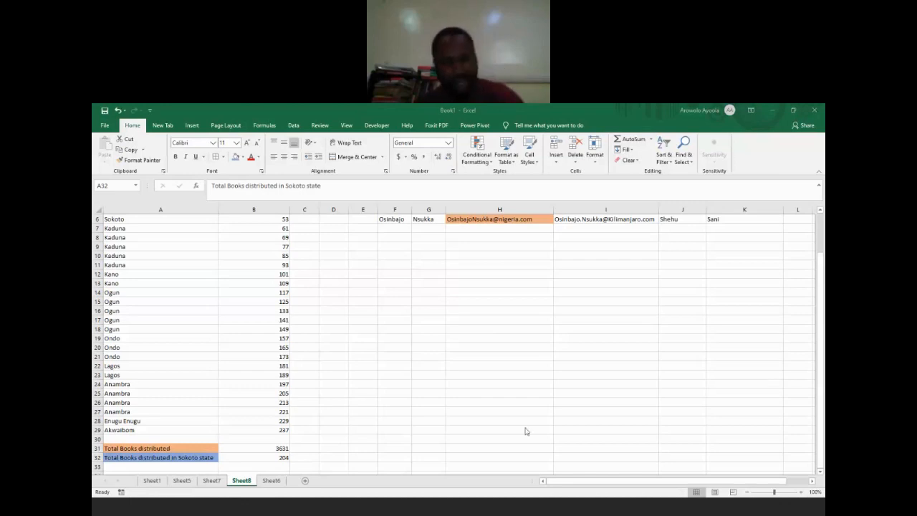
Step: Enter the label Total Books distributed in Kaduna state in A33, adapting the autocompleted Sokoto label
left_click(263, 460)
left_click(210, 469)
type("T")
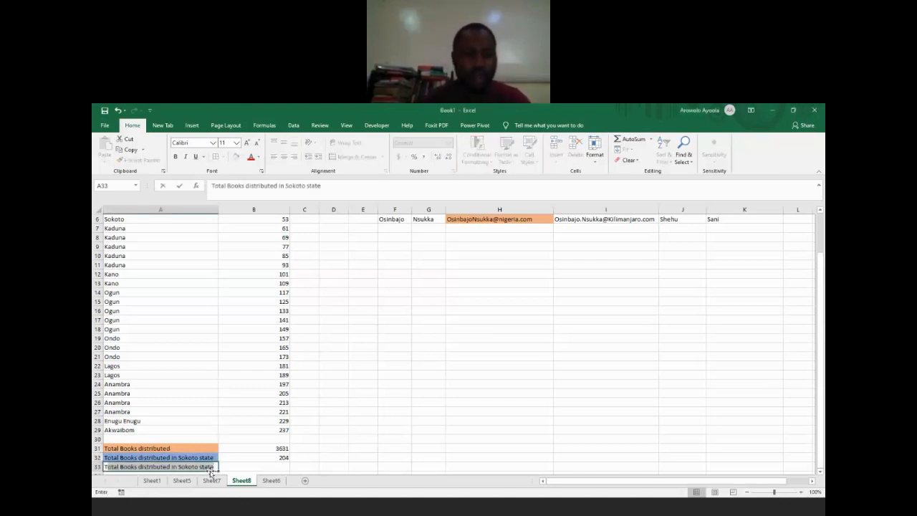
left_click(306, 185)
key("BackSpace")
key("BackSpace")
key("BackSpace")
key("BackSpace")
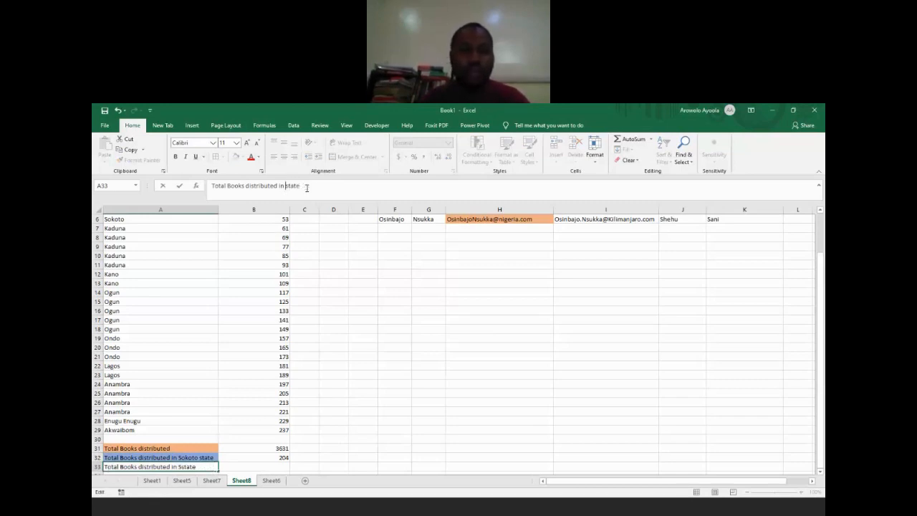
type("Kaduna")
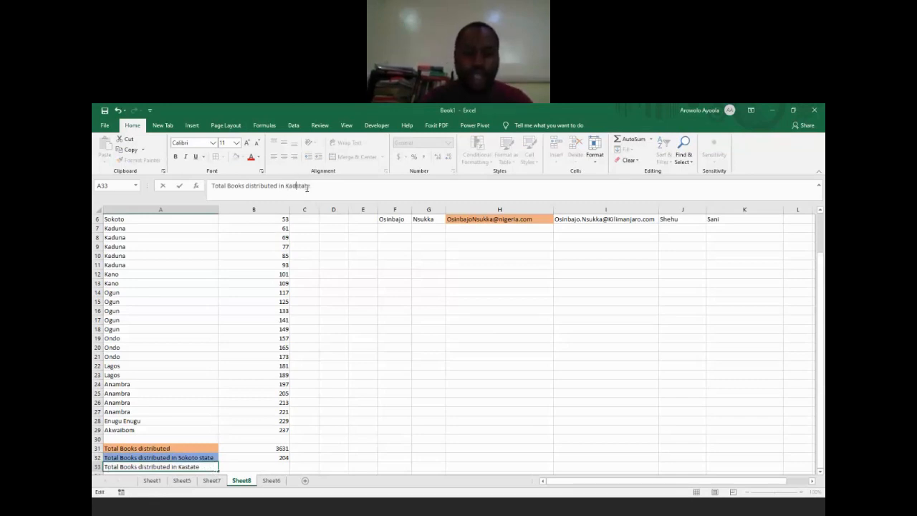
key("Return")
key("Up")
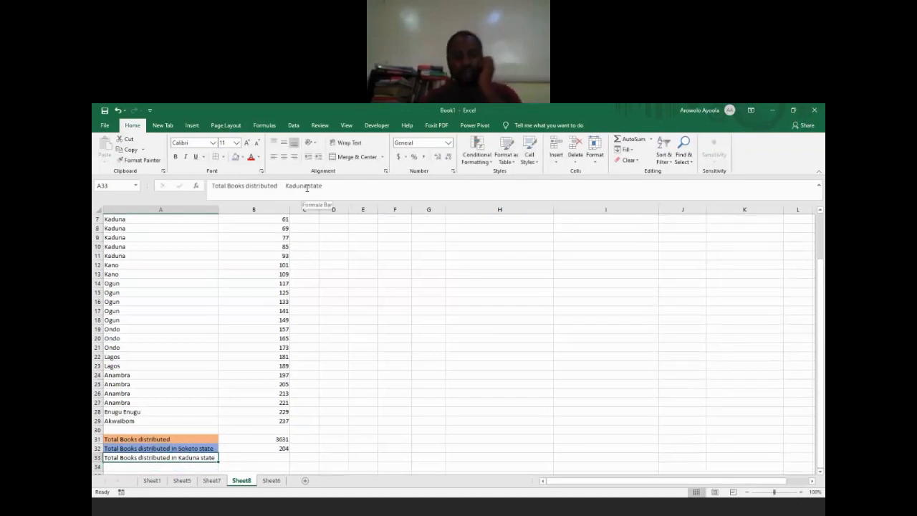
Step: Calculate the total books distributed in Kaduna state in B33 with the formula =SUMIF(A1:A29,"Kaduna",B2:B29)
key("Right")
type("=")
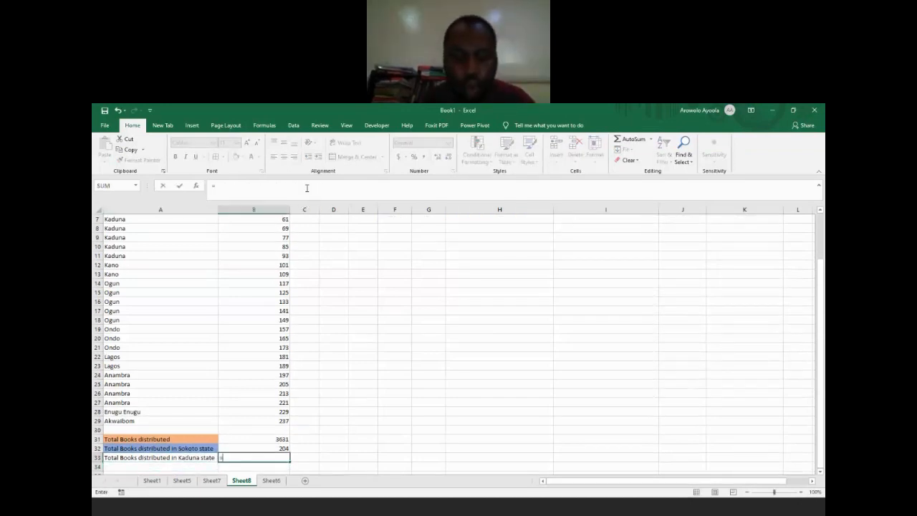
type("sumif")
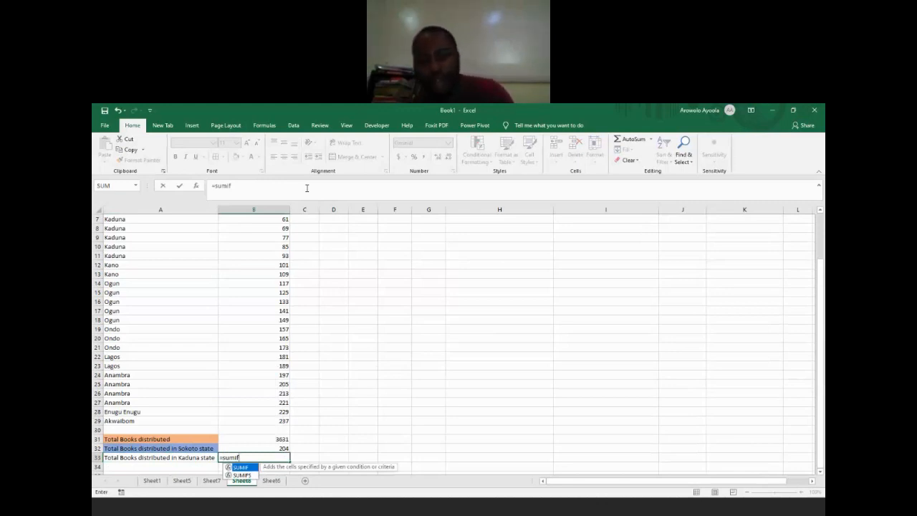
key("Tab")
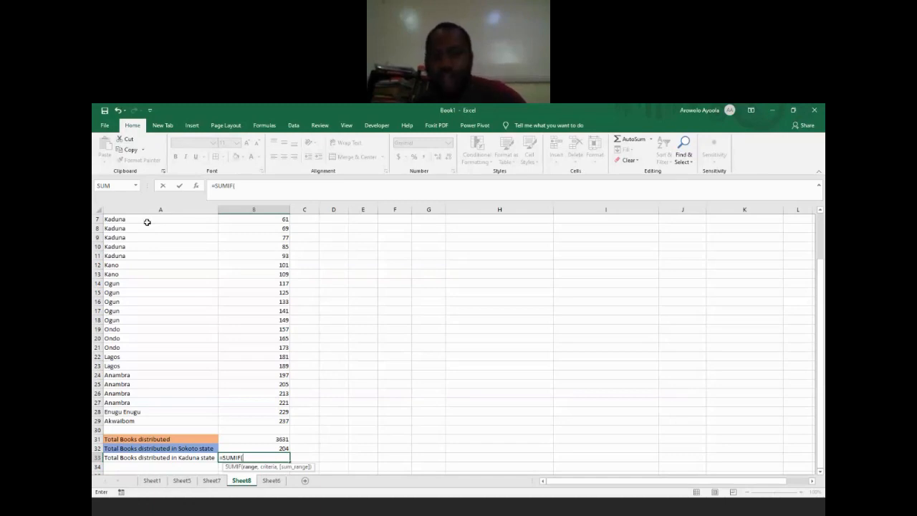
type("A:")
type(":a29")
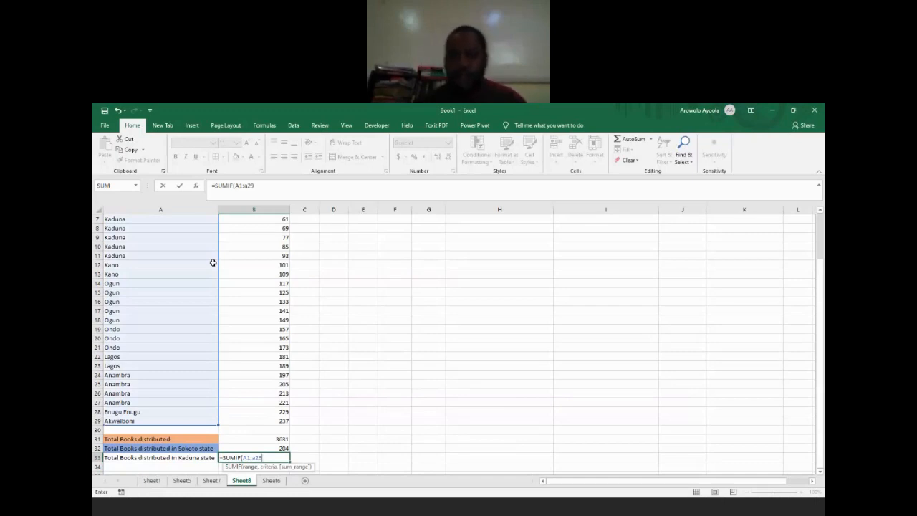
type(",")
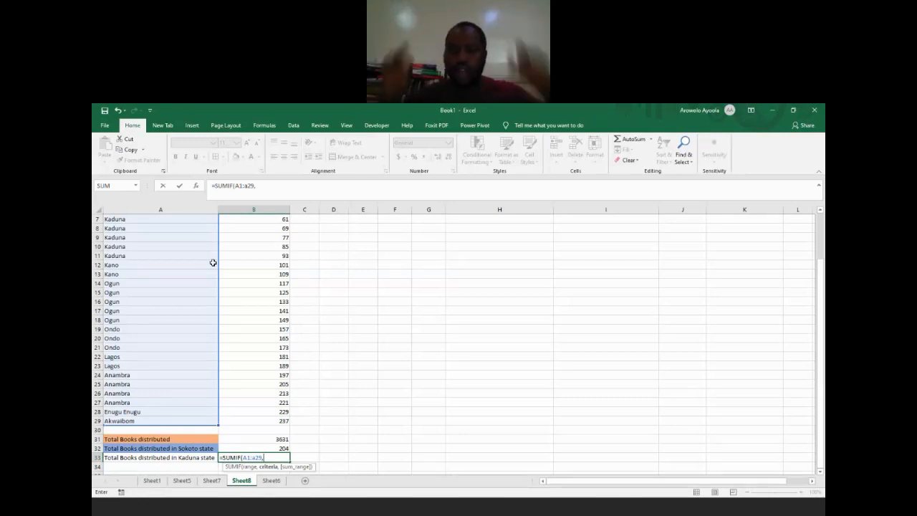
type("\"Kaduna")
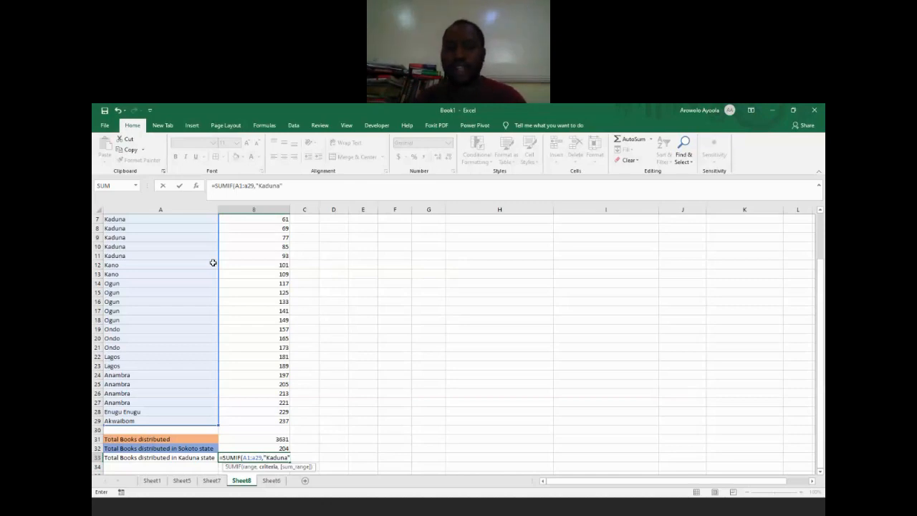
type("\",")
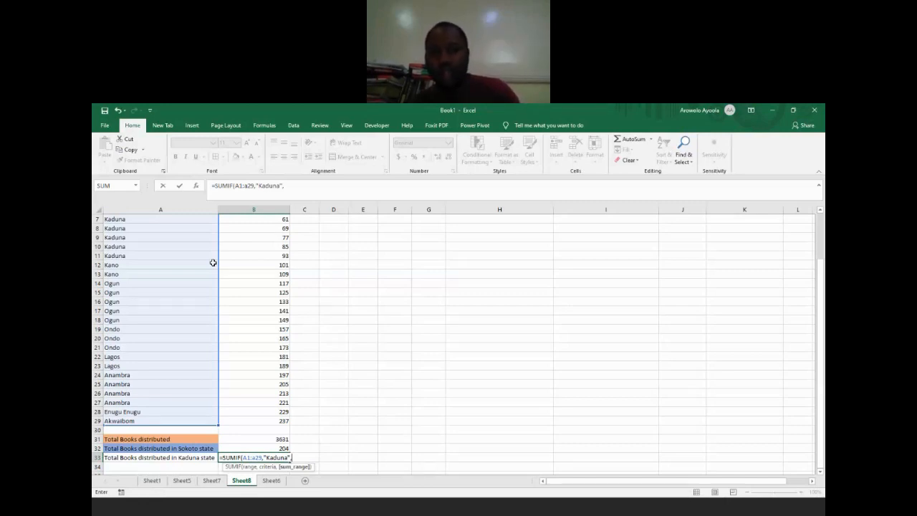
type("b2")
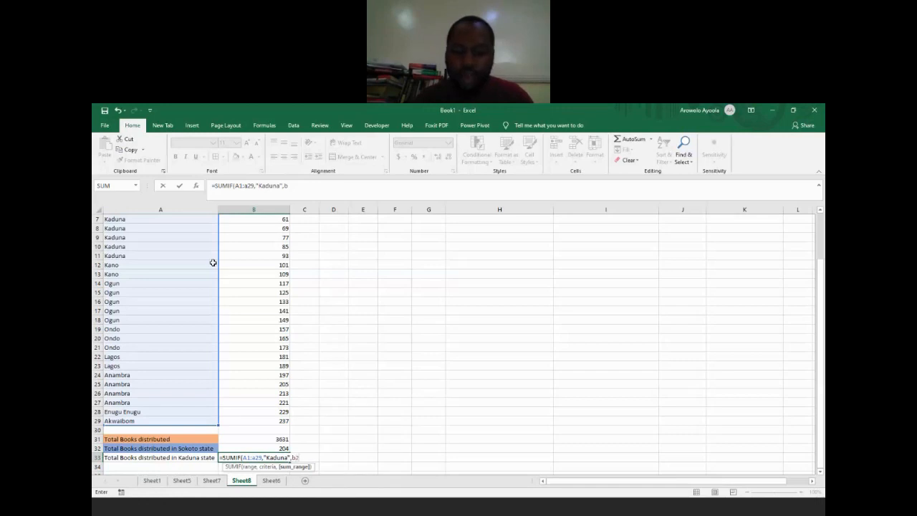
type(":b")
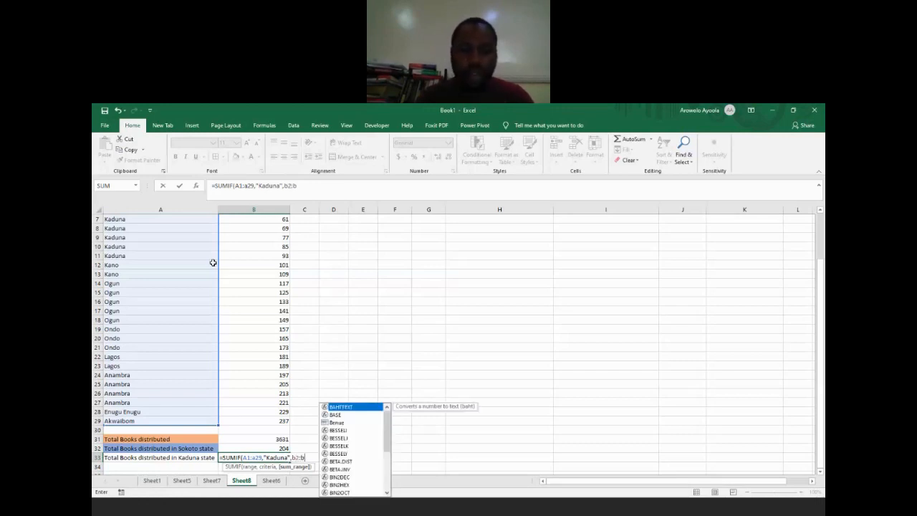
type("29)")
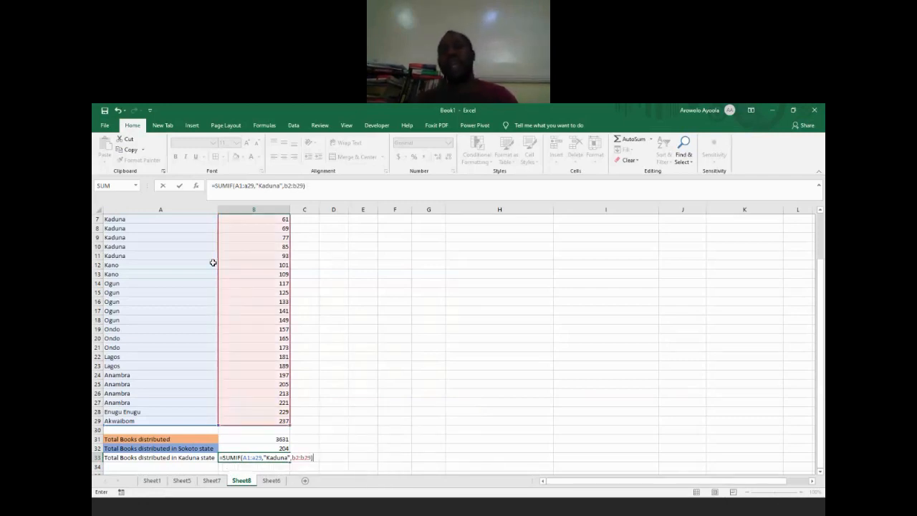
key("Return")
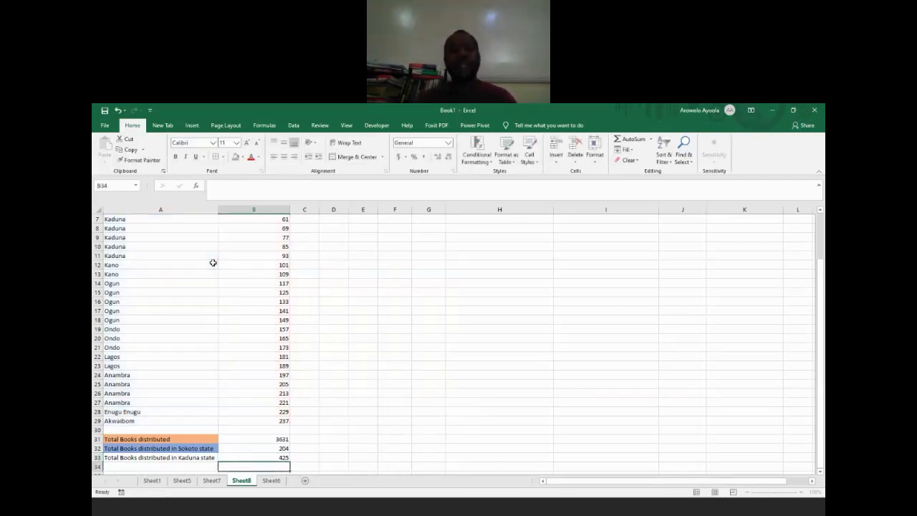
key("Up")
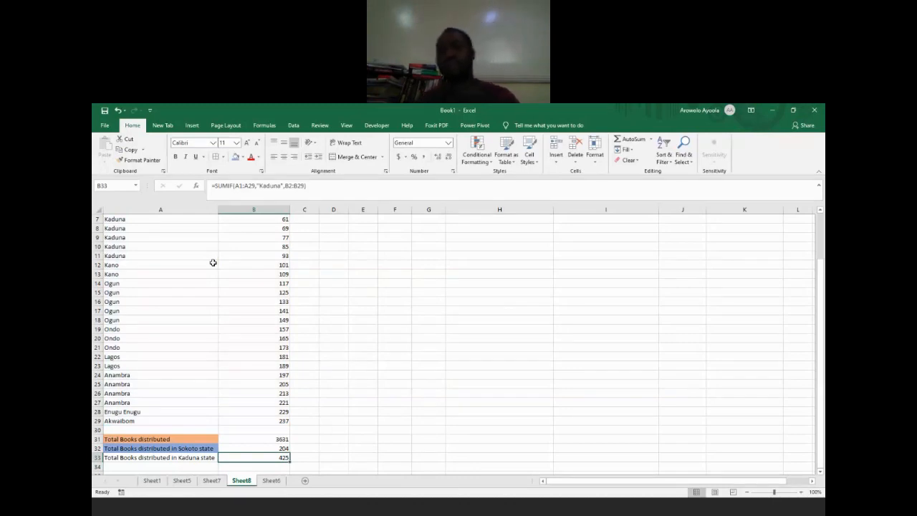
key("Down")
key("Left")
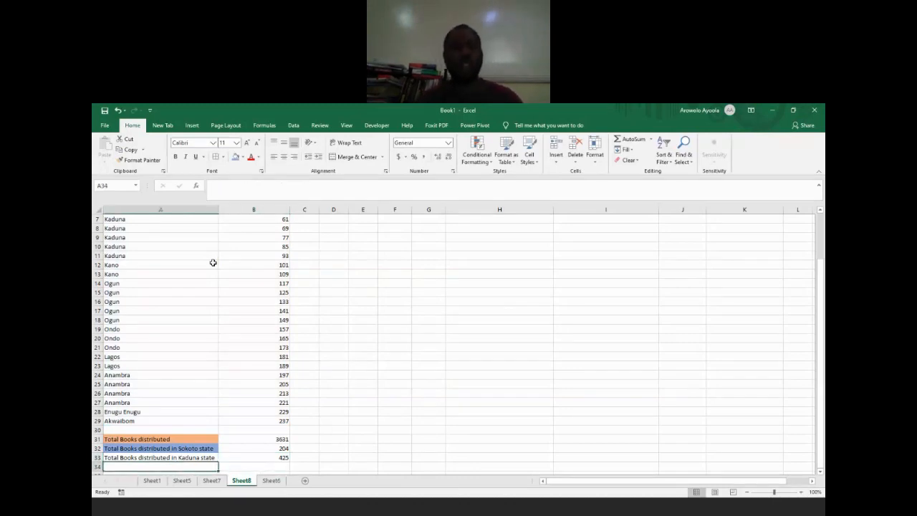
Step: Fill the Kaduna total label down to A34 and reword it as Total Books distributed in Anambra state
type("t")
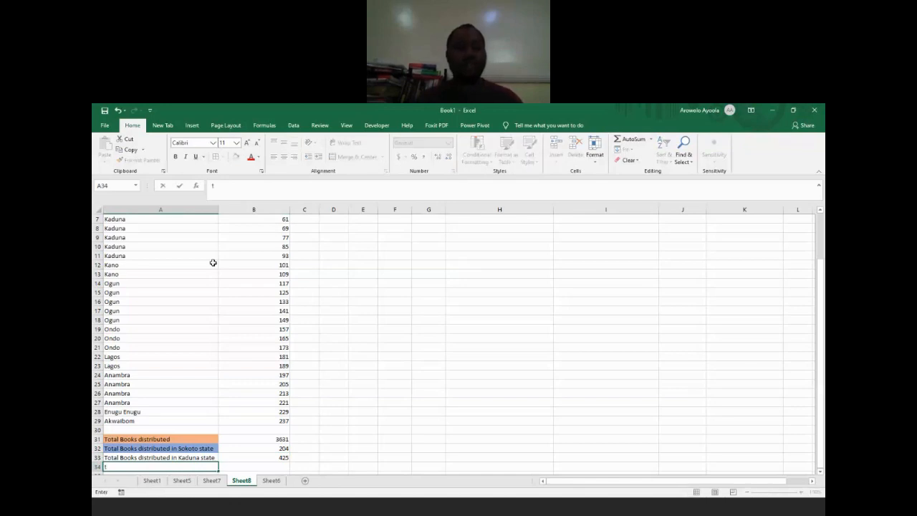
key("Up")
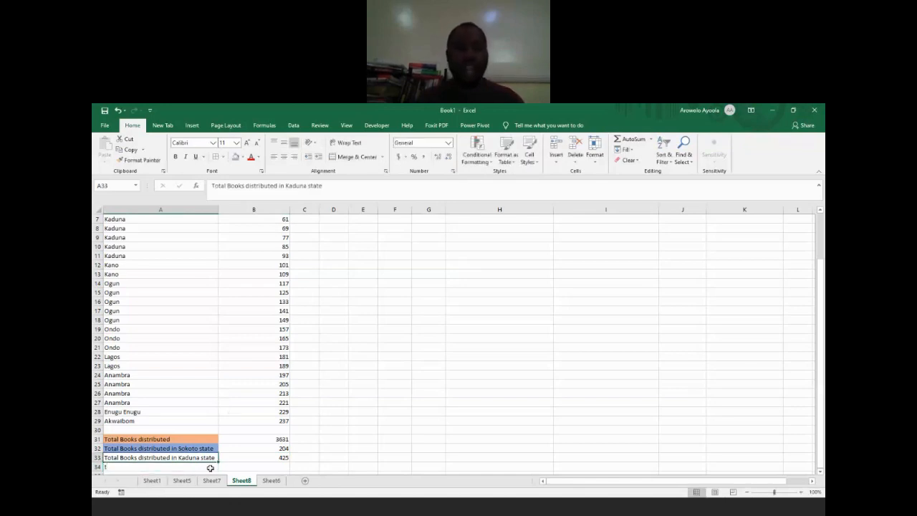
left_click_drag(217, 462, 218, 471)
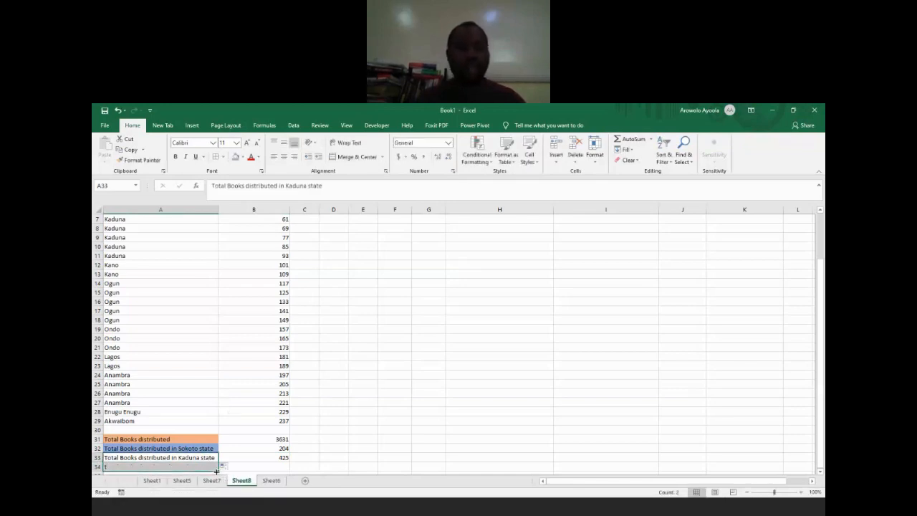
double_click(293, 186)
type("Anambra")
key("Return")
key("Up")
key("Up")
key("Right")
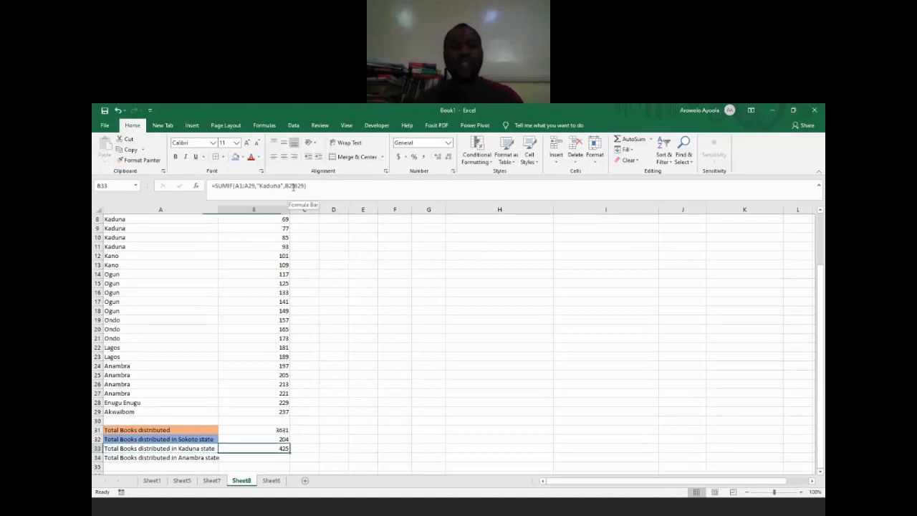
left_click_drag(256, 186, 235, 186)
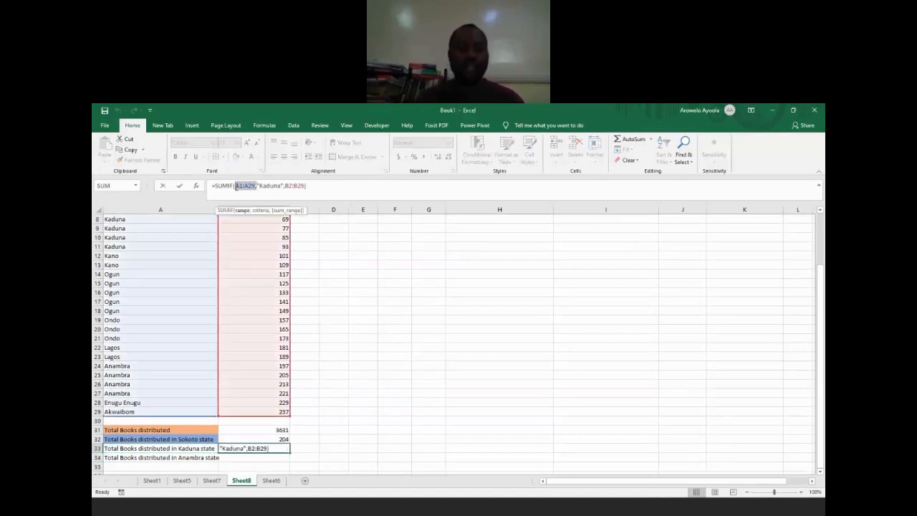
key("shift+F4")
key("Return")
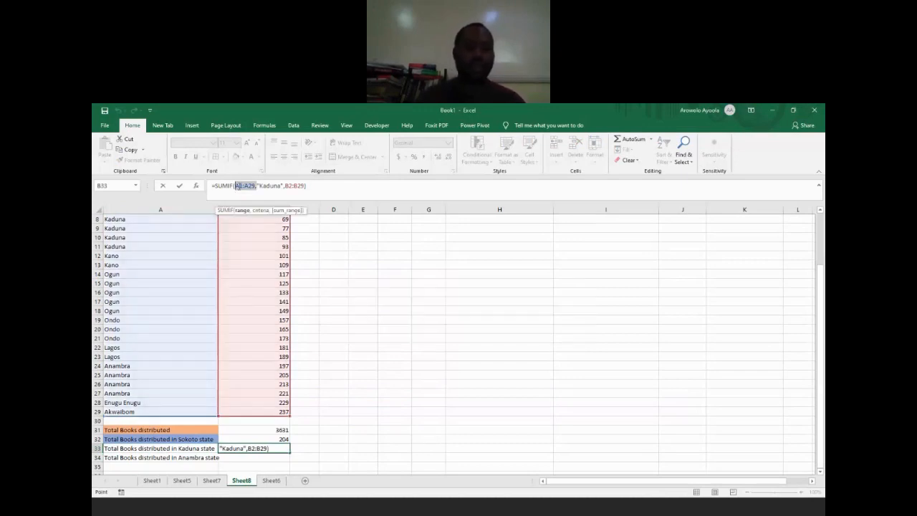
key("F3")
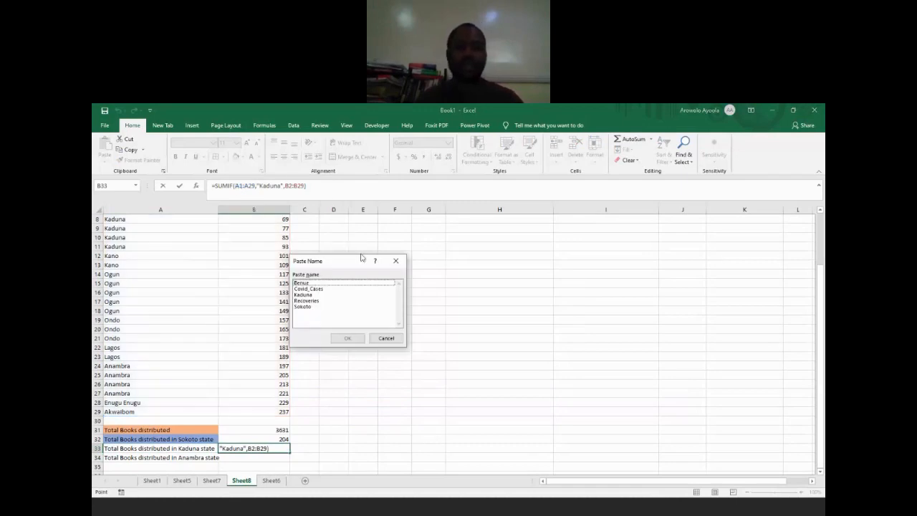
left_click(397, 263)
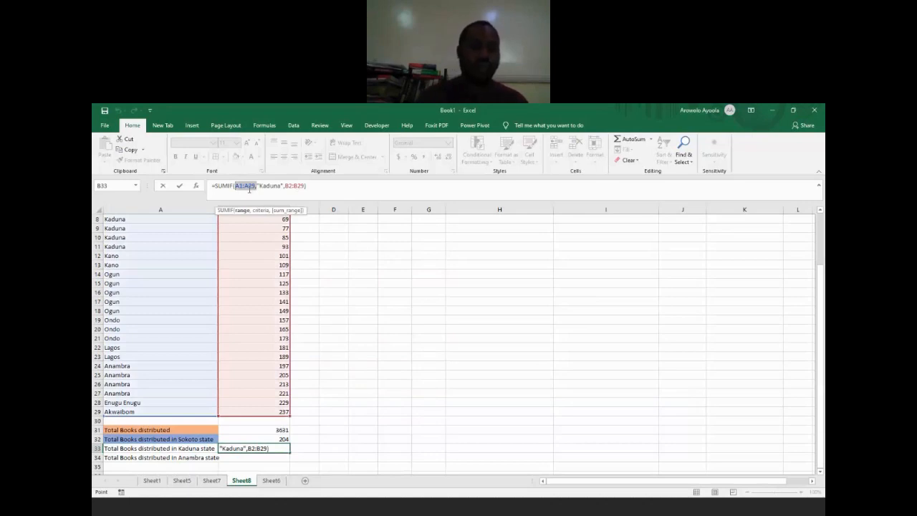
key("shift+F4")
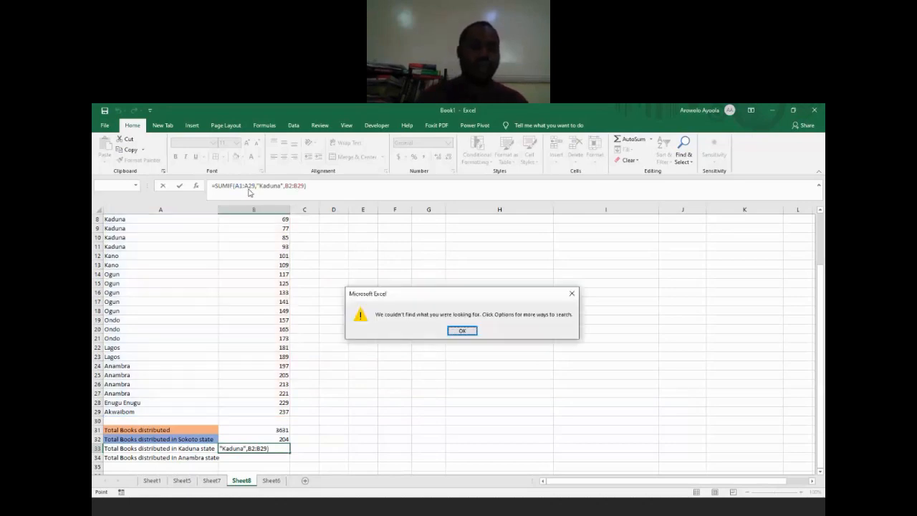
key("Return")
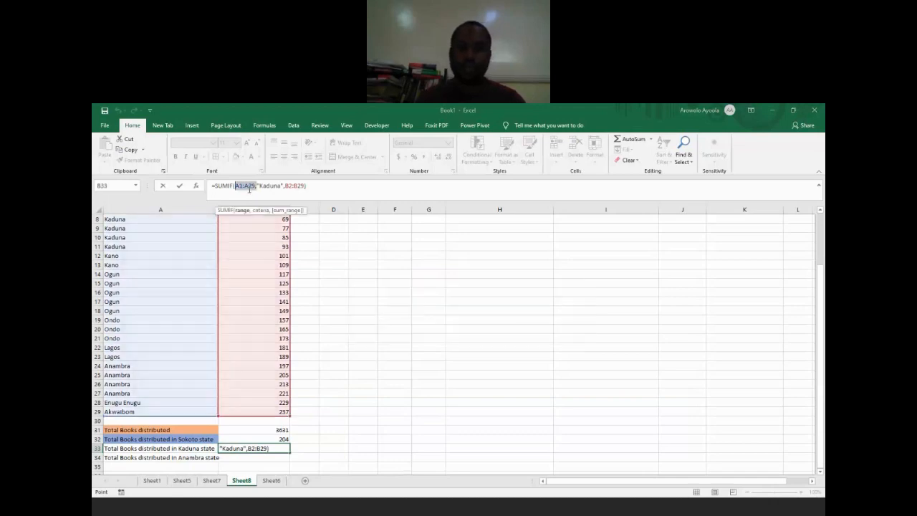
key("shift+F3")
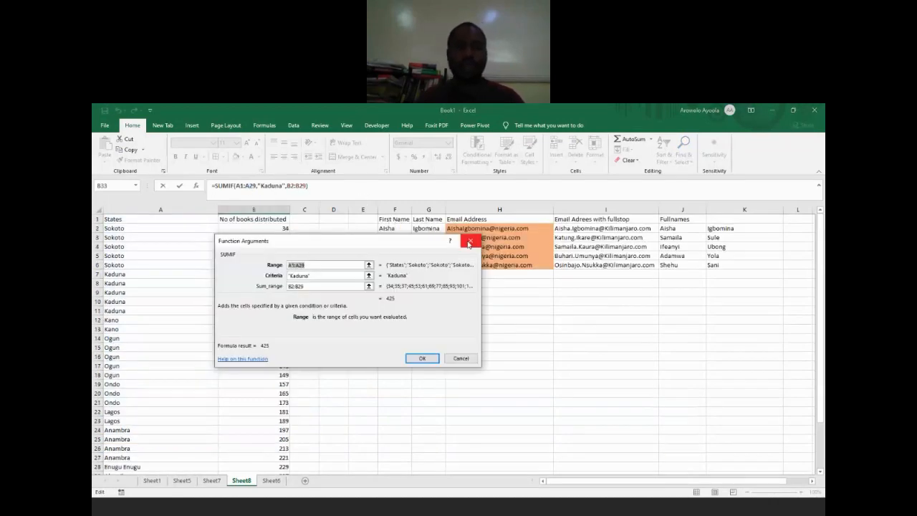
left_click(469, 242)
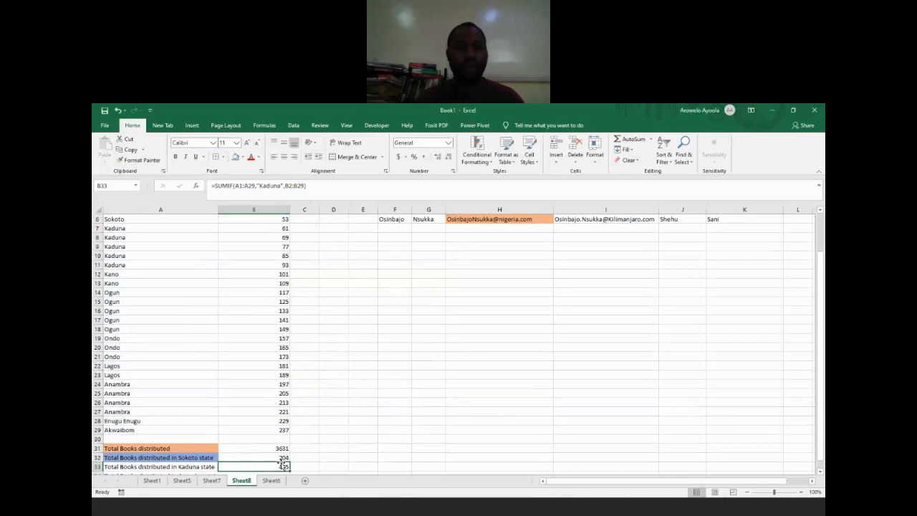
Step: Copy the Kaduna SUMIF formula from B33 to B34 and set its criteria range to A2:A29
key("ctrl+c")
key("Down")
key("ctrl+v")
scroll(287, 462, "down", 1)
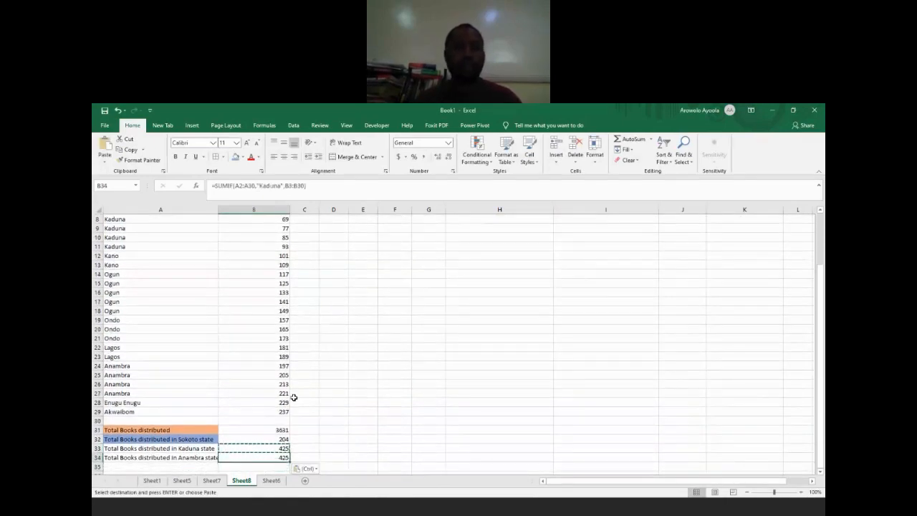
left_click(254, 187)
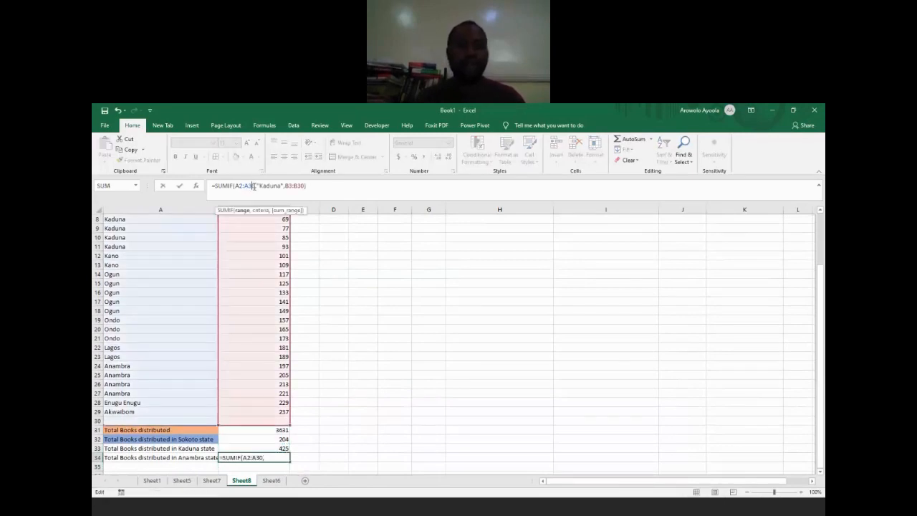
key("BackSpace")
key("BackSpace")
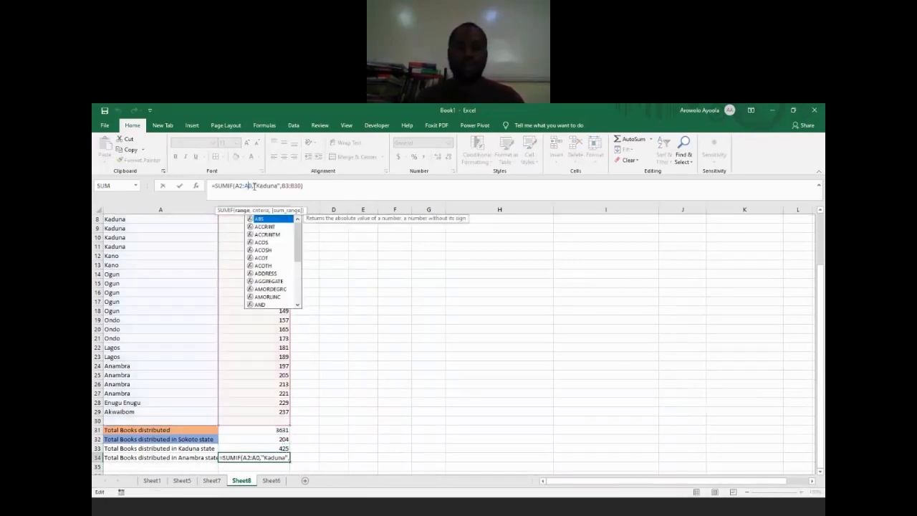
type("29")
Step: Replace the state criterion in the B34 SUMIF formula with "Anambra"
double_click(271, 186)
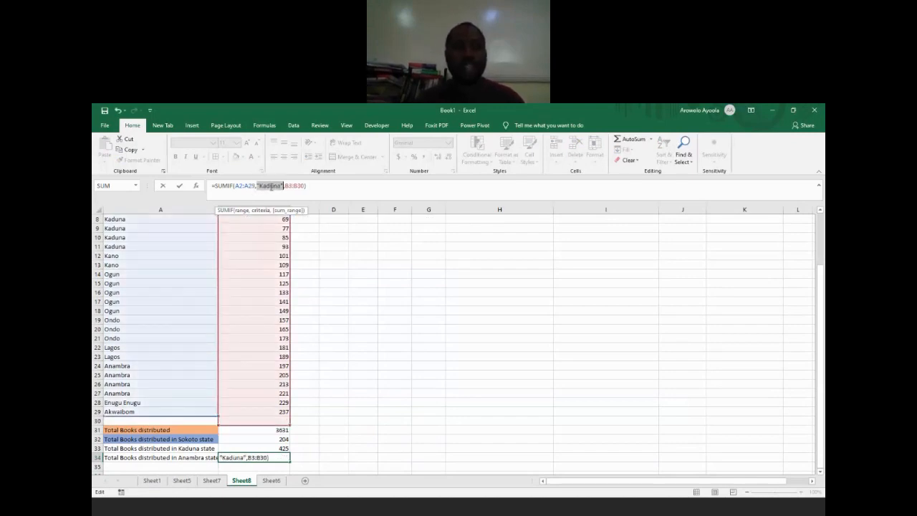
key("BackSpace")
key("BackSpace")
key("BackSpace")
key("BackSpace")
key("BackSpace")
key("BackSpace")
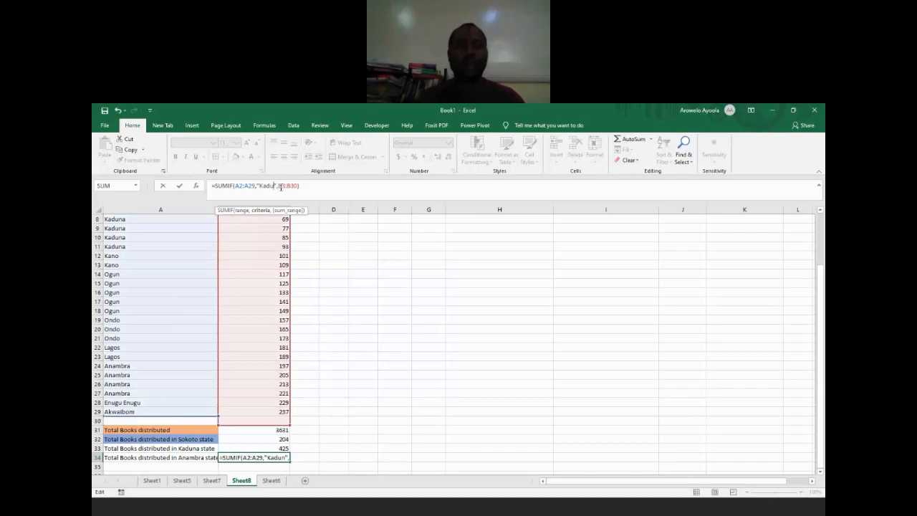
type("Anambra")
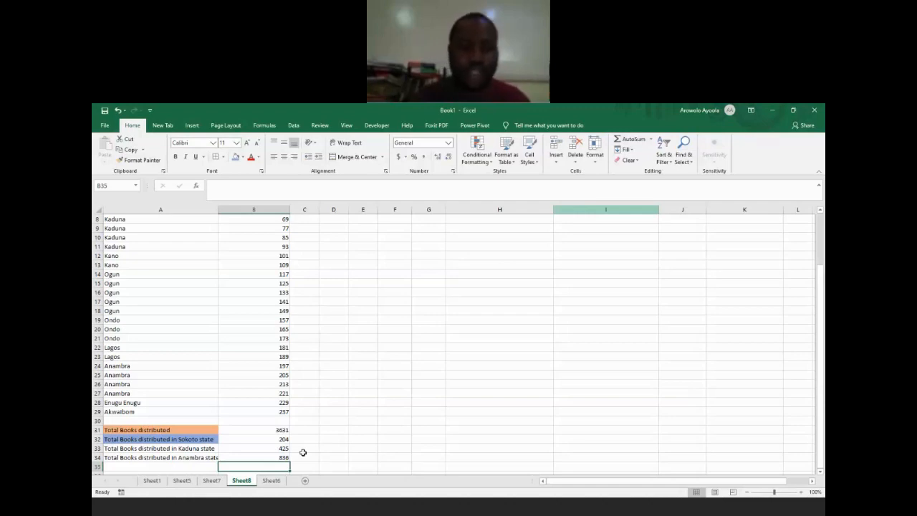
Step: Enter the label Average books distrubuted in A35, below the state totals
key("Left")
type("Average ")
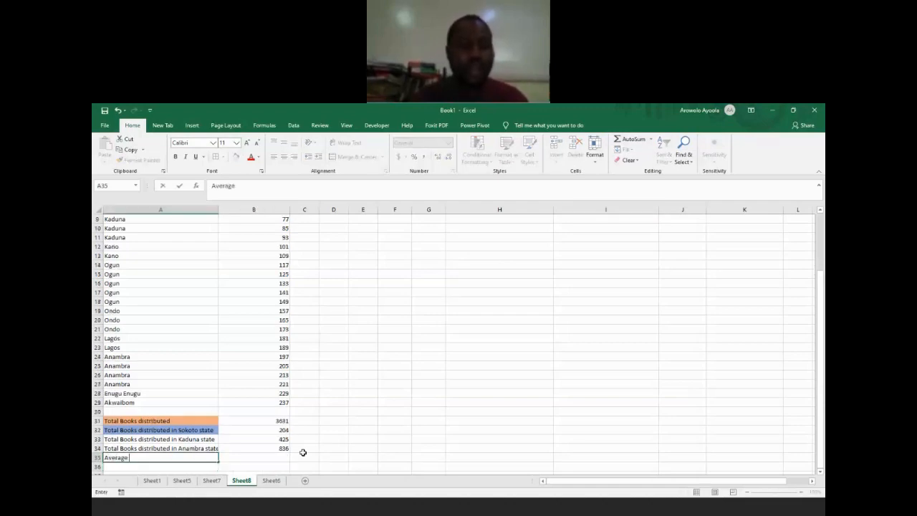
type("books distrubuted")
key("ctrl+Return")
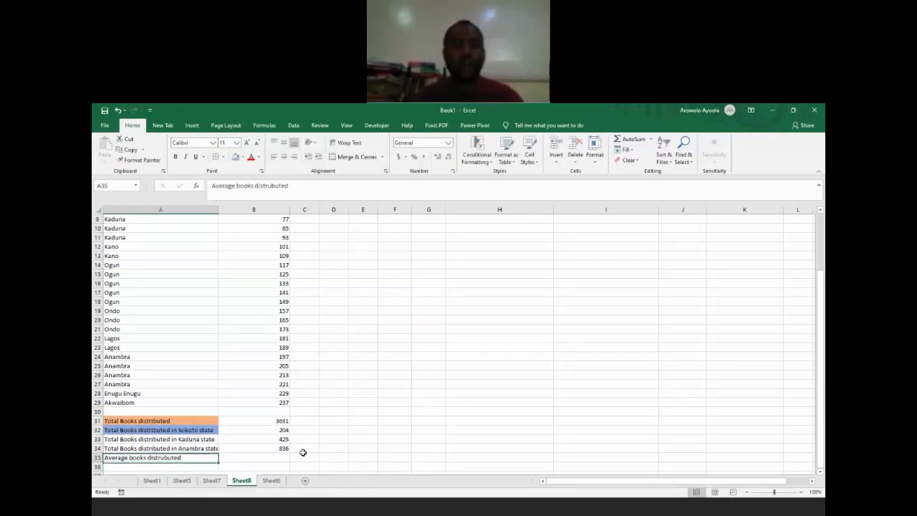
Step: Calculate the average number of books distributed in B35 with the formula =AVERAGE(B2:B29)
key("Right")
type("=ave")
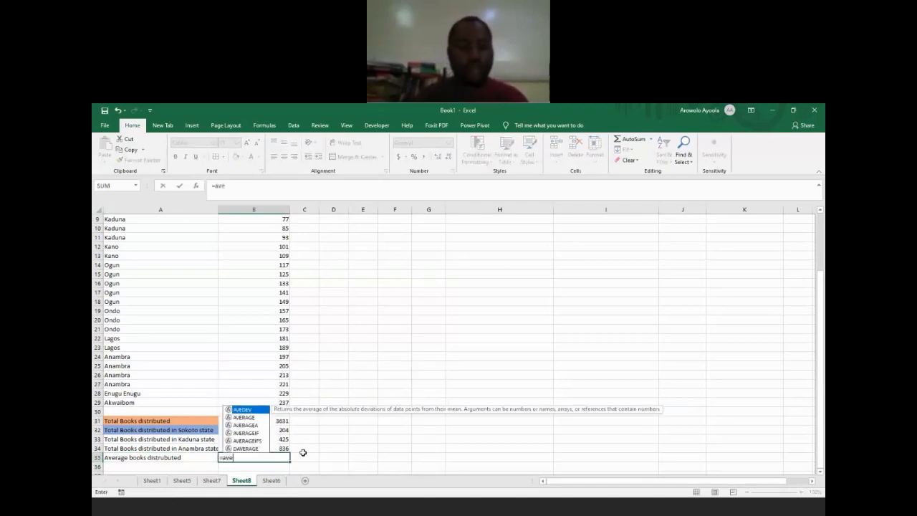
key("Down")
key("Tab")
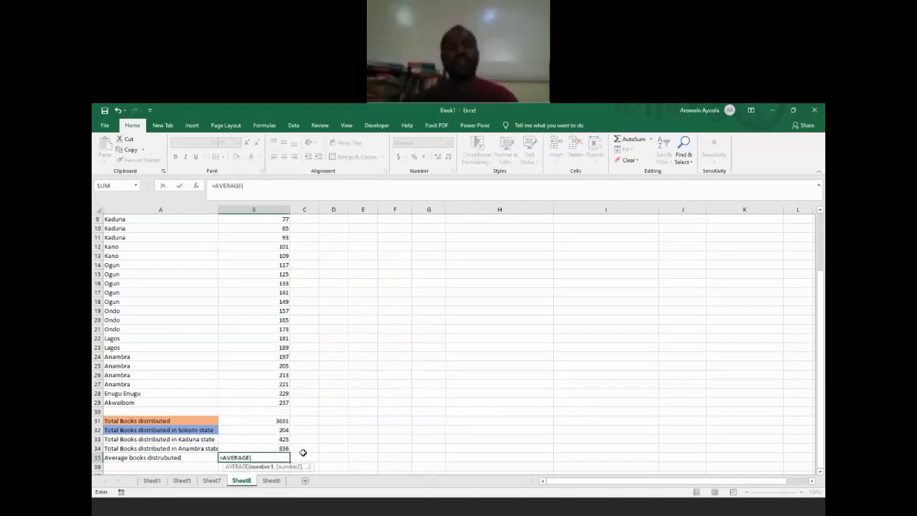
type("b")
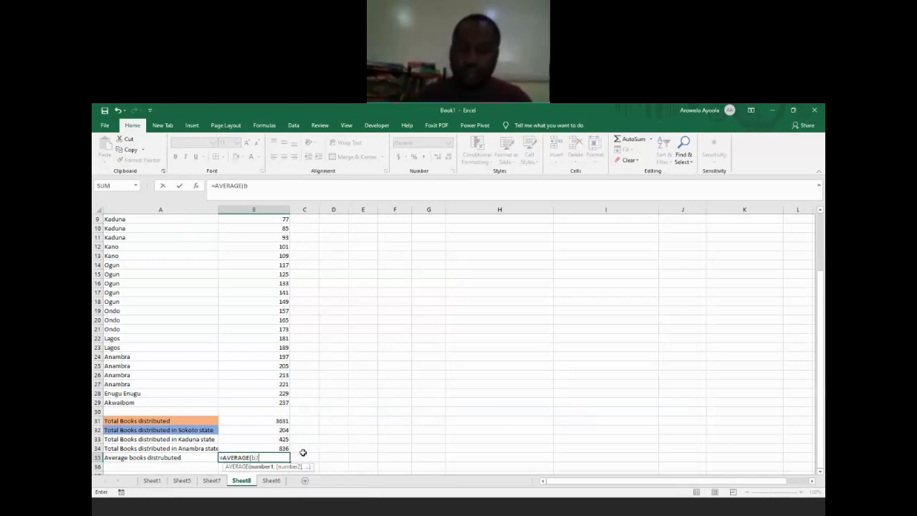
type("2:")
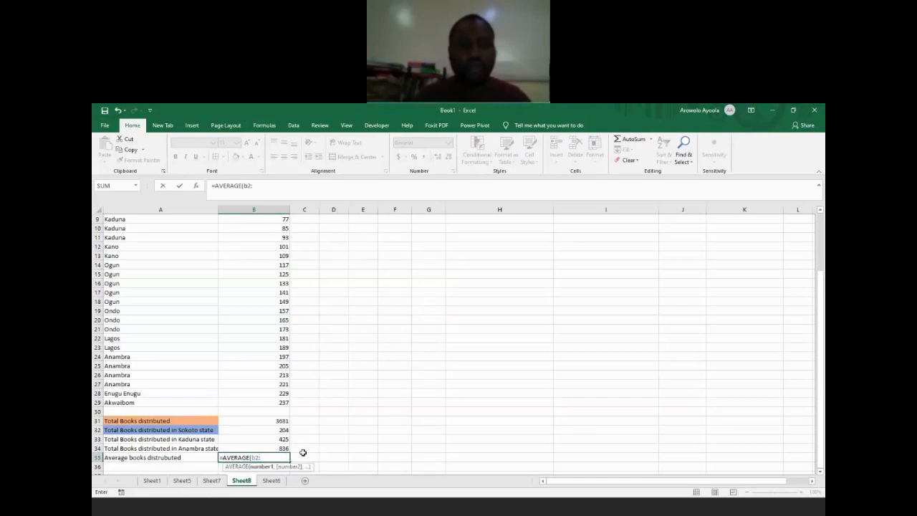
type("b29")
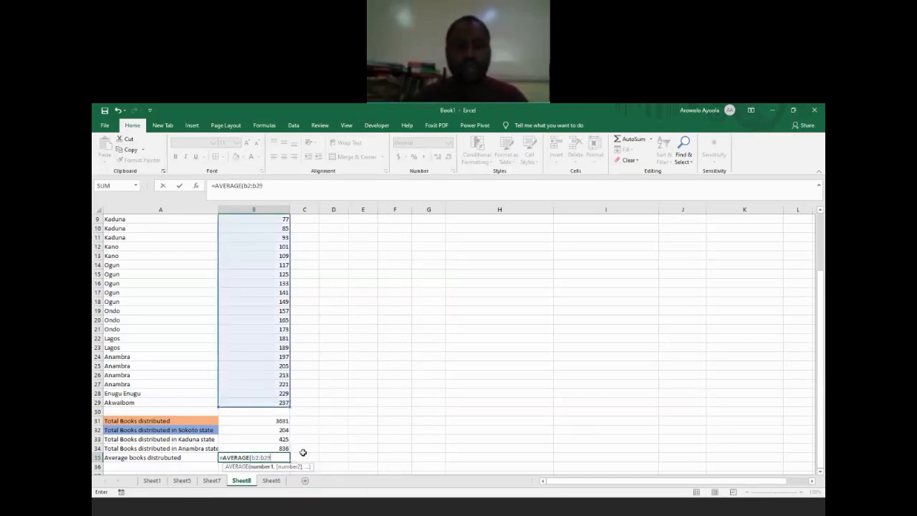
key("Return")
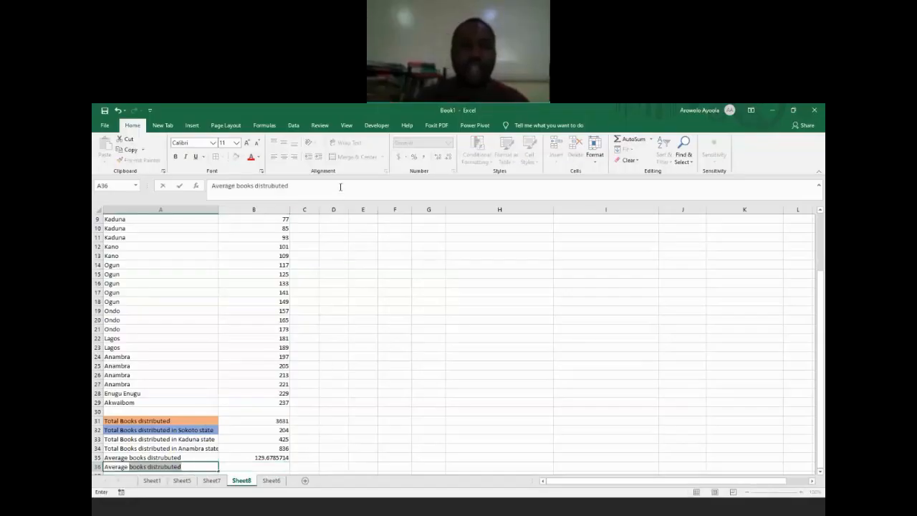
Step: Complete the autocompleted A36 label as Average books distrubuted in Sokoto state and autofit column A to its contents
left_click(341, 186)
type("in Sokoto state")
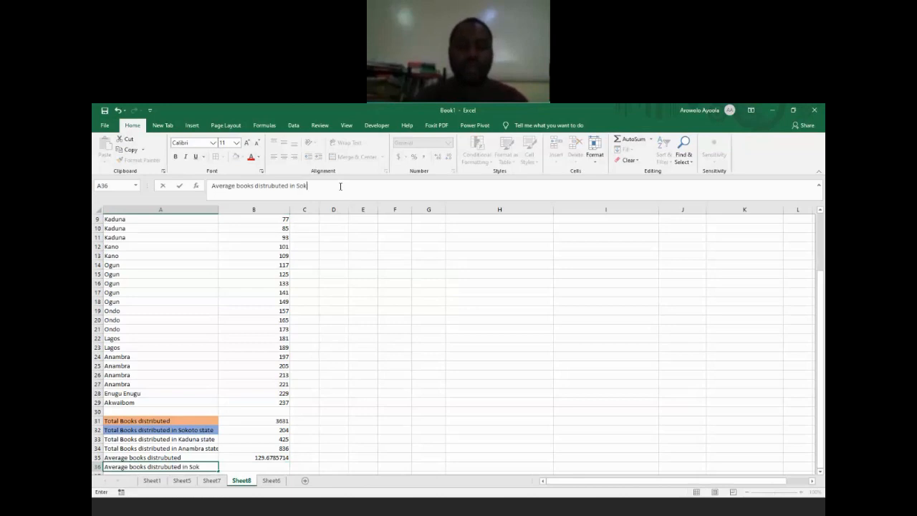
key("Return")
key("Up")
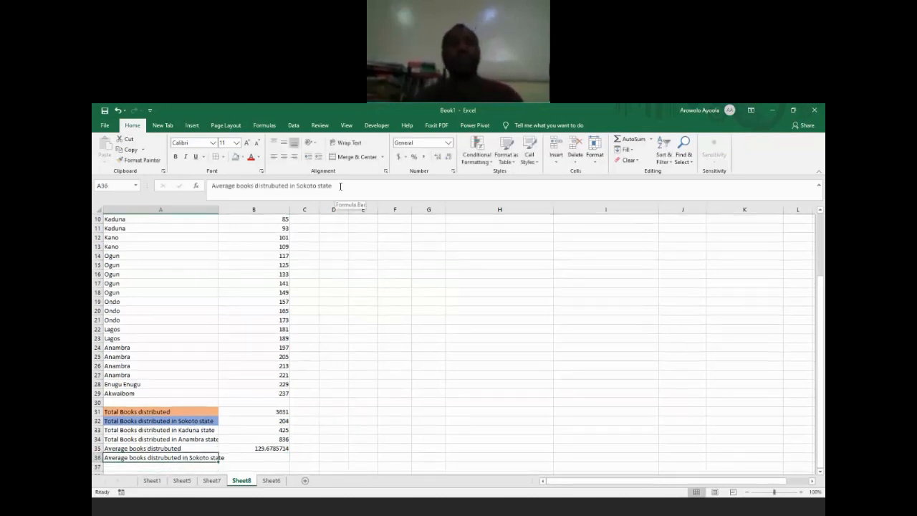
double_click(218, 211)
Step: Begin an AVERAGEIF formula in B36, beside the label for the average books distributed in Sokoto state
left_click(283, 456)
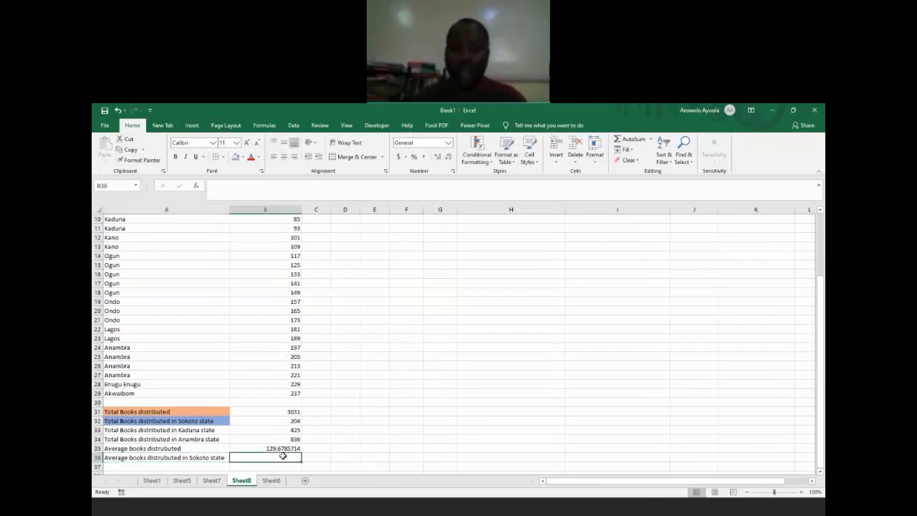
type("=")
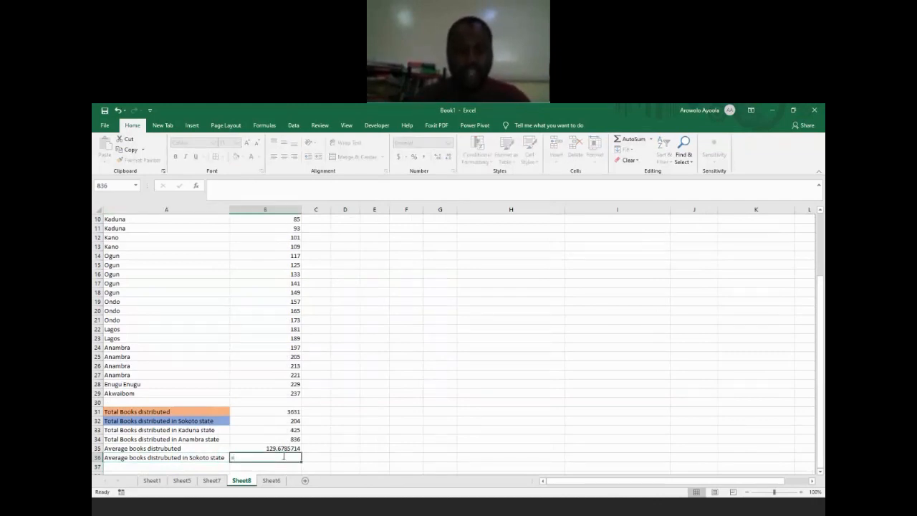
type("Aver")
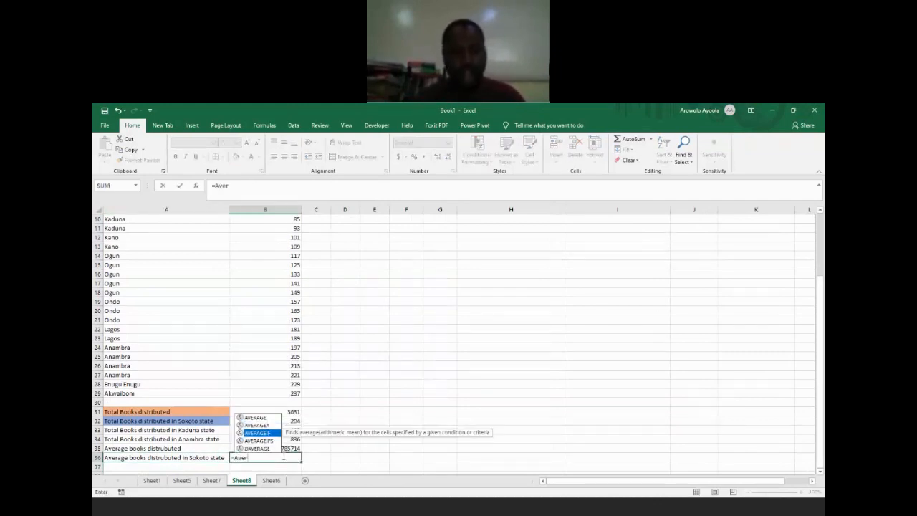
key("Tab")
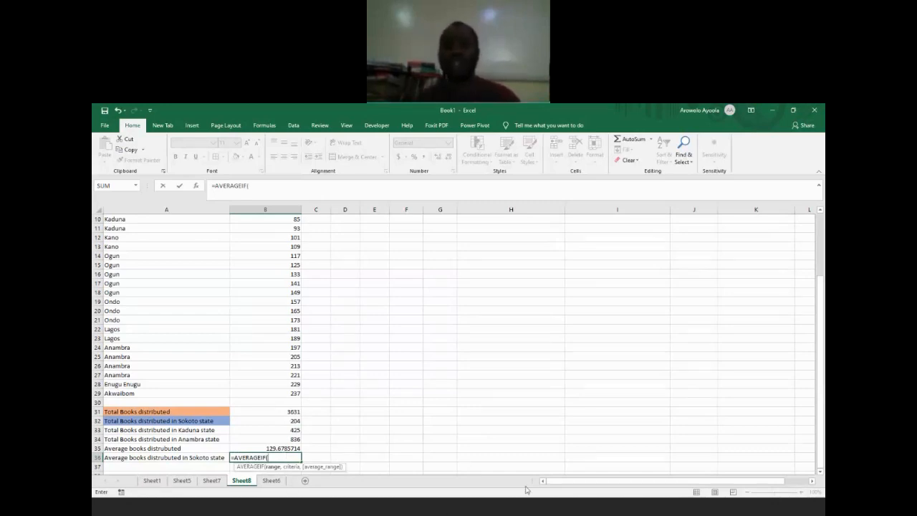
left_click(536, 509)
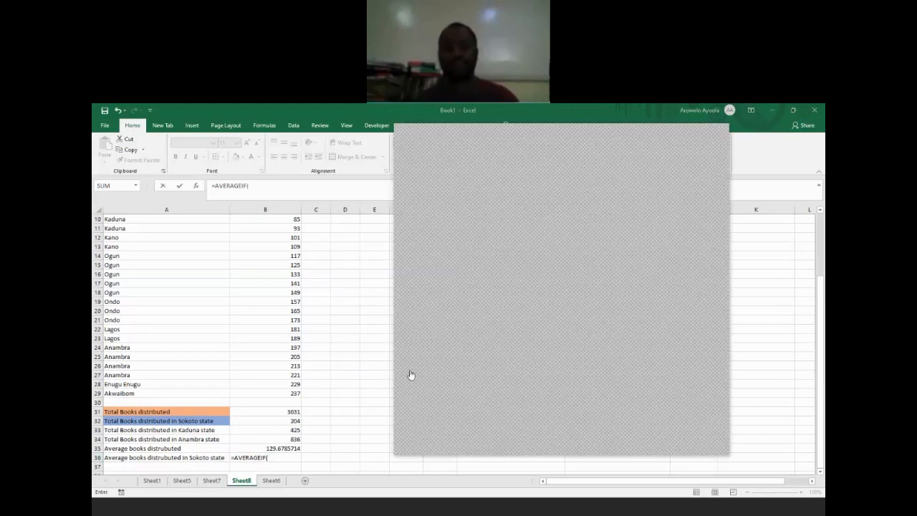
left_click(485, 509)
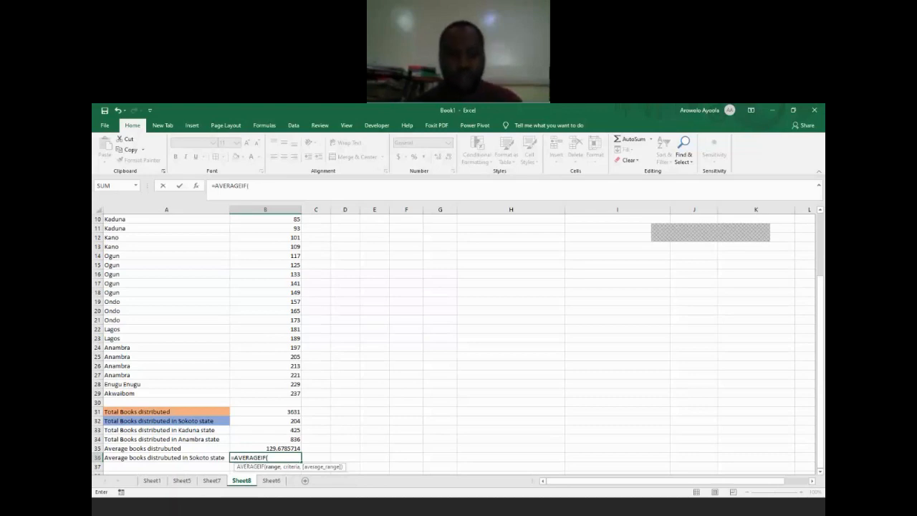
Step: Complete the B36 AVERAGEIF formula with range A2:A29, criterion "Sokoto" and average range B2:B29, and reselect the cell
type("a2")
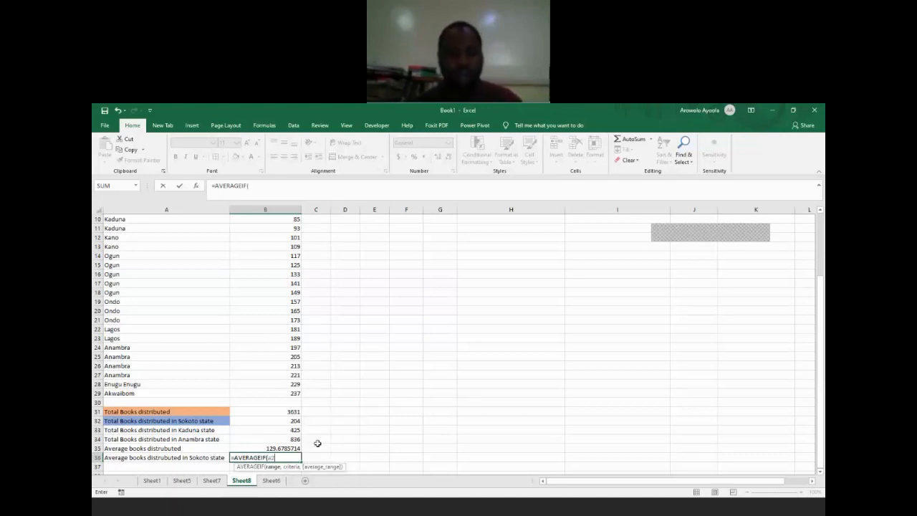
type(":a2")
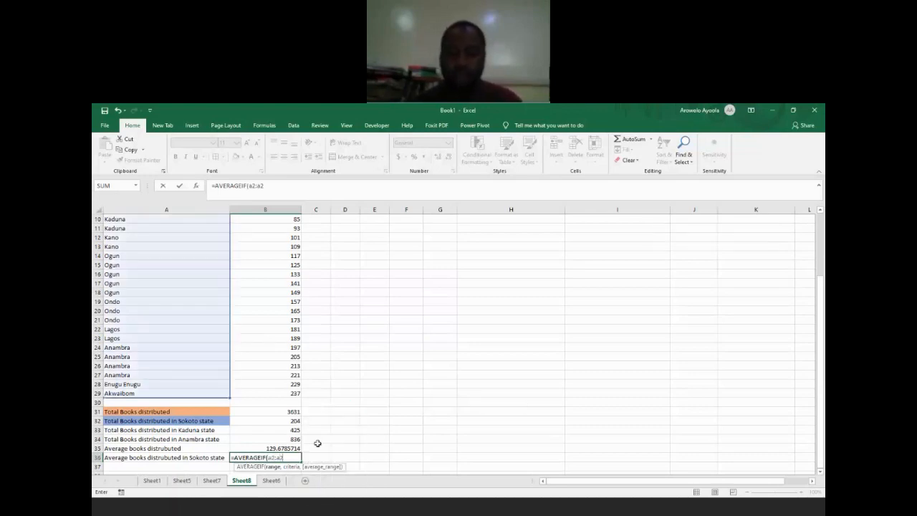
type("9,")
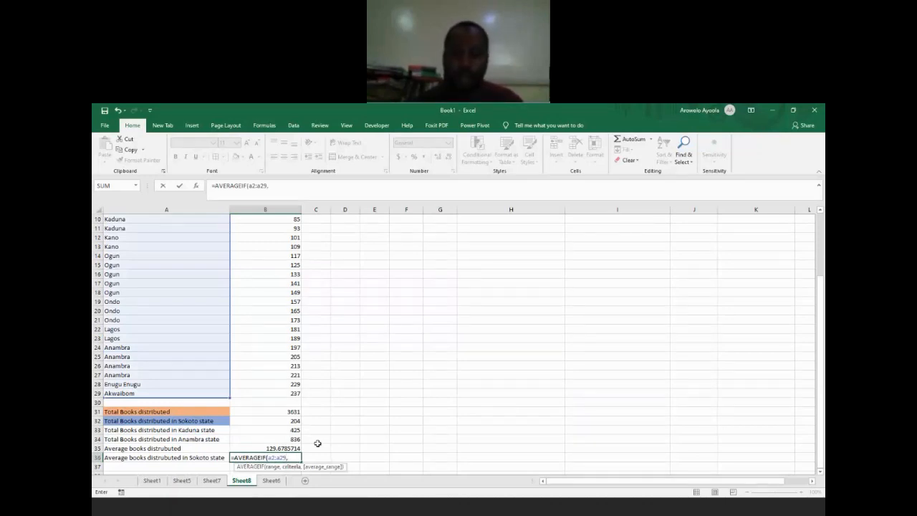
type("\"Sokoto")
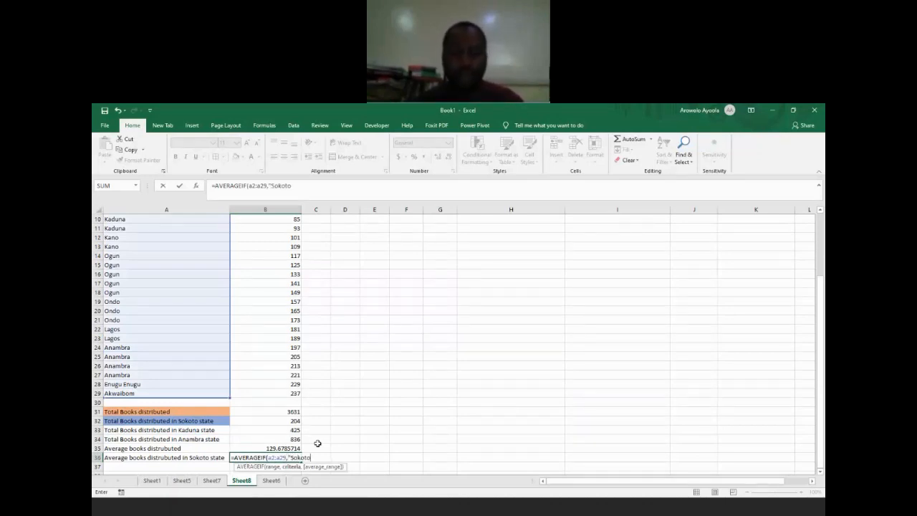
type("\",b2")
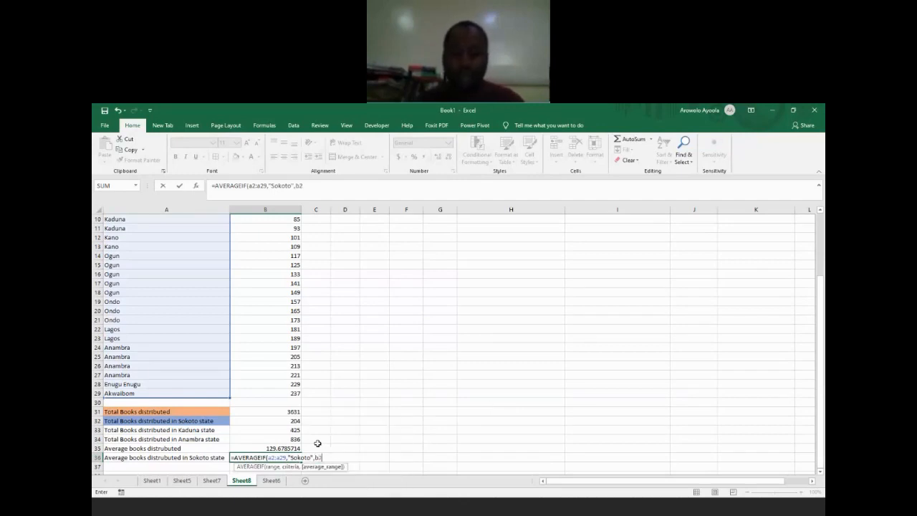
type(":b29)")
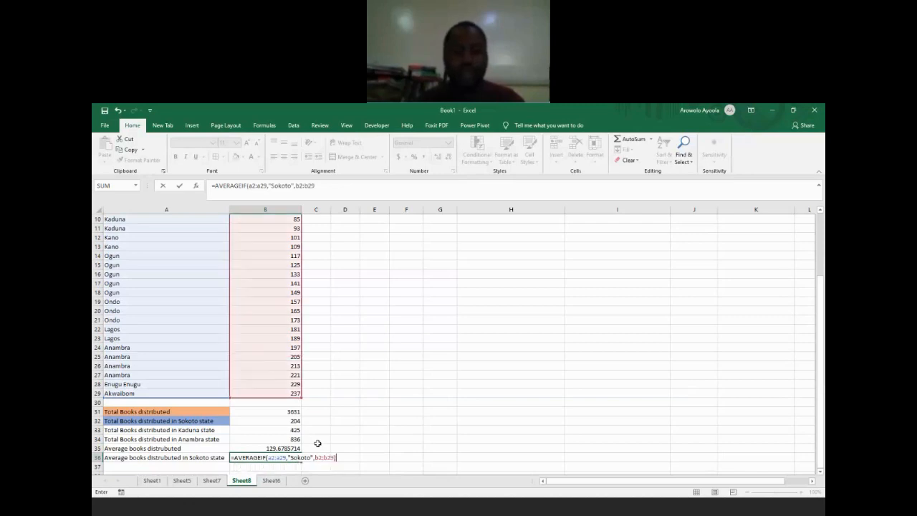
key("Return")
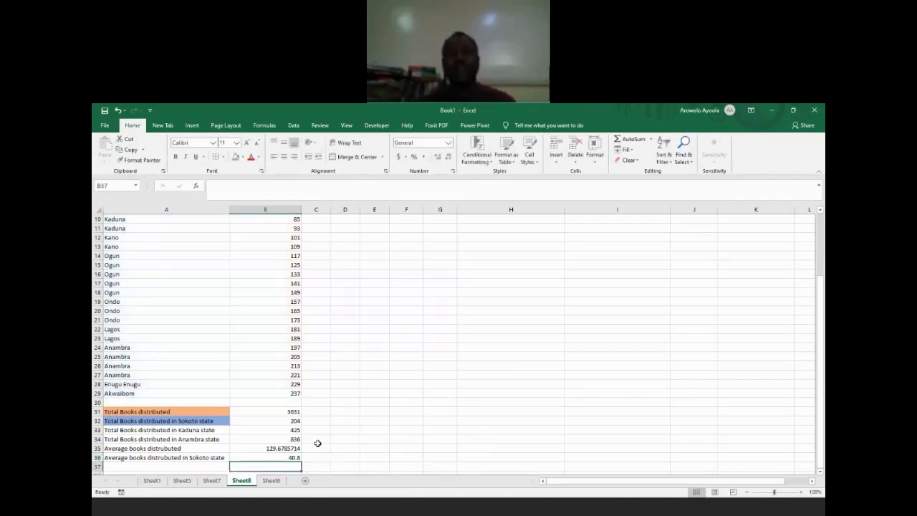
key("Up")
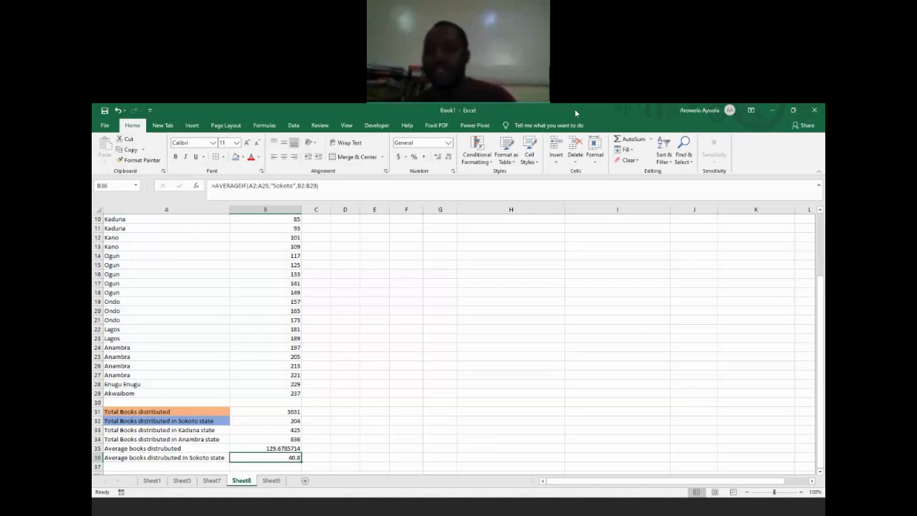
left_click(794, 286)
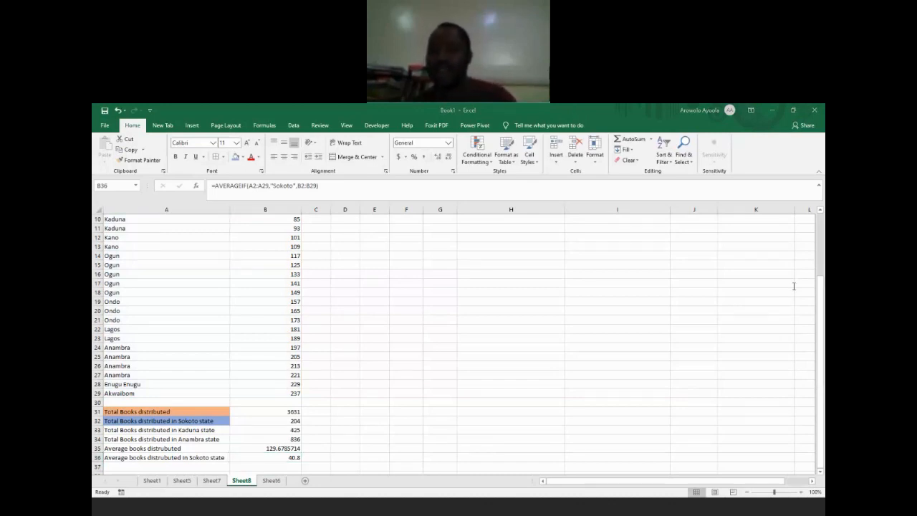